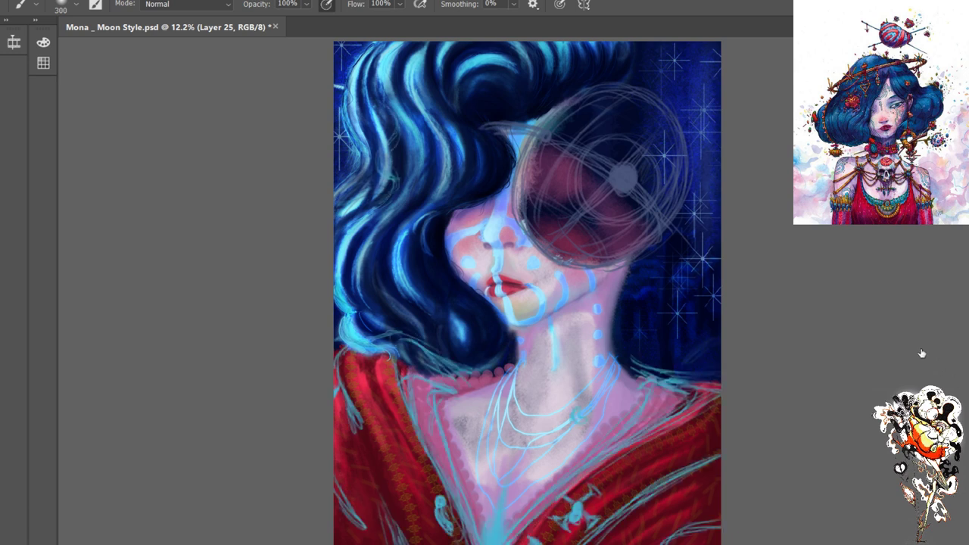
Hide the cyan face sketch strokes and the whitish edge haze, then add a new empty layer
key("Delete")
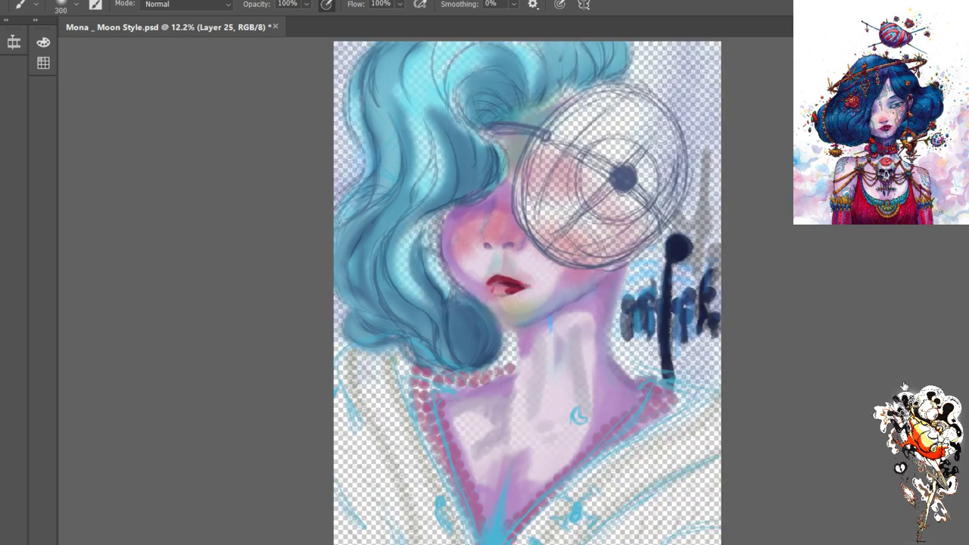
key("Delete")
key("ctrl+shift+alt+n")
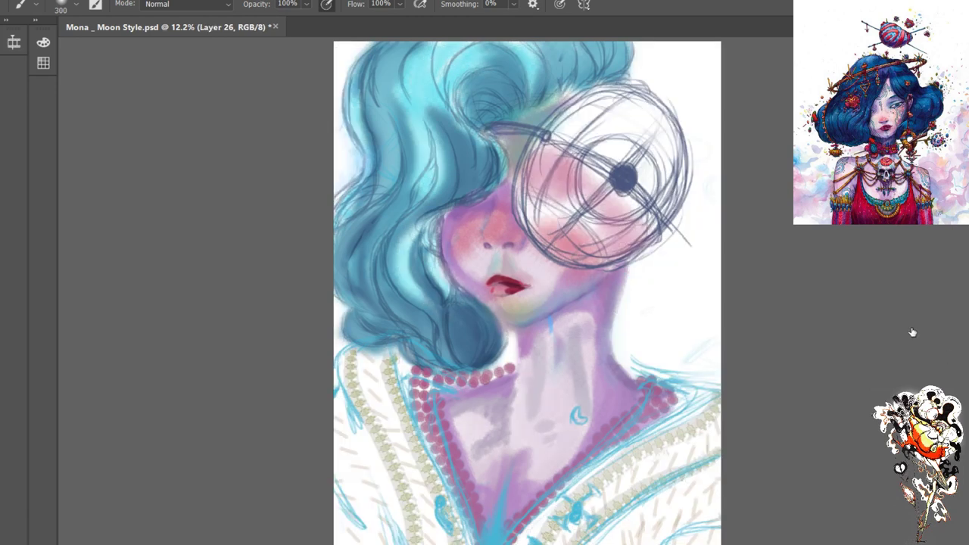
Hide the tan dash strokes, pink beads and lace trims on the dress
key("ctrl+z")
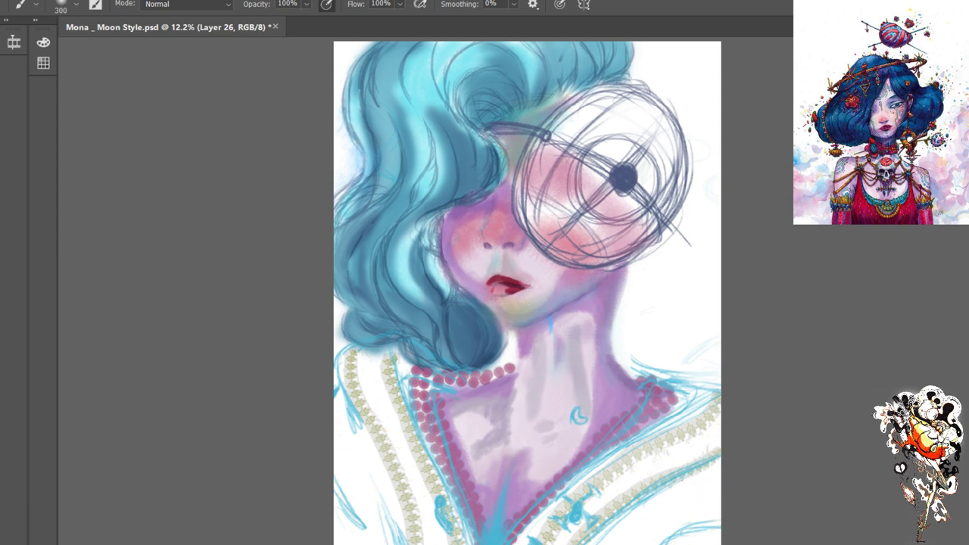
key("ctrl+z")
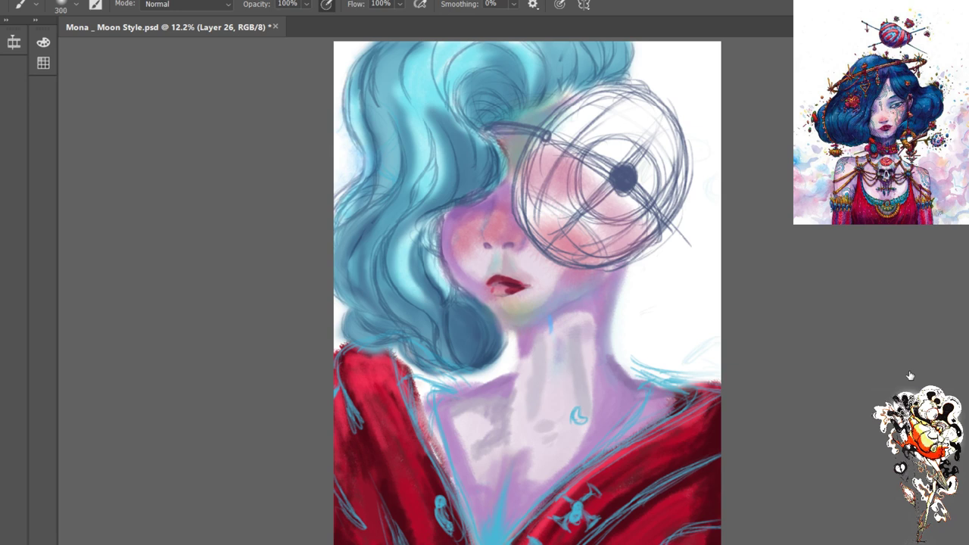
Show the red robe and smoother lips, and toggle the lens's white wash off and back on
key("ctrl+z")
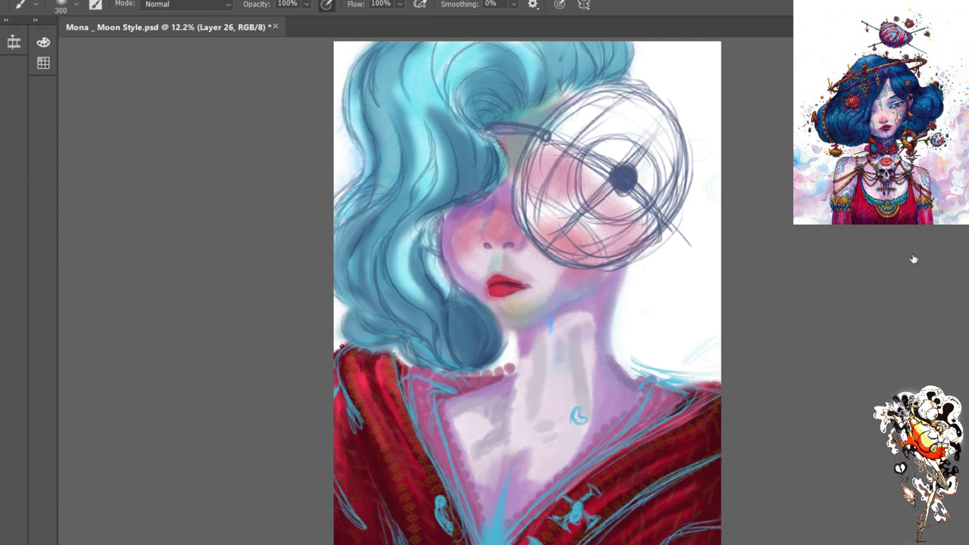
key("ctrl+z")
key("ctrl+shift+z")
Zoom in and paint brighter red over the lower-left robe collar strokes
scroll(424, 521, "up", 1)
scroll(426, 520, "up", 1)
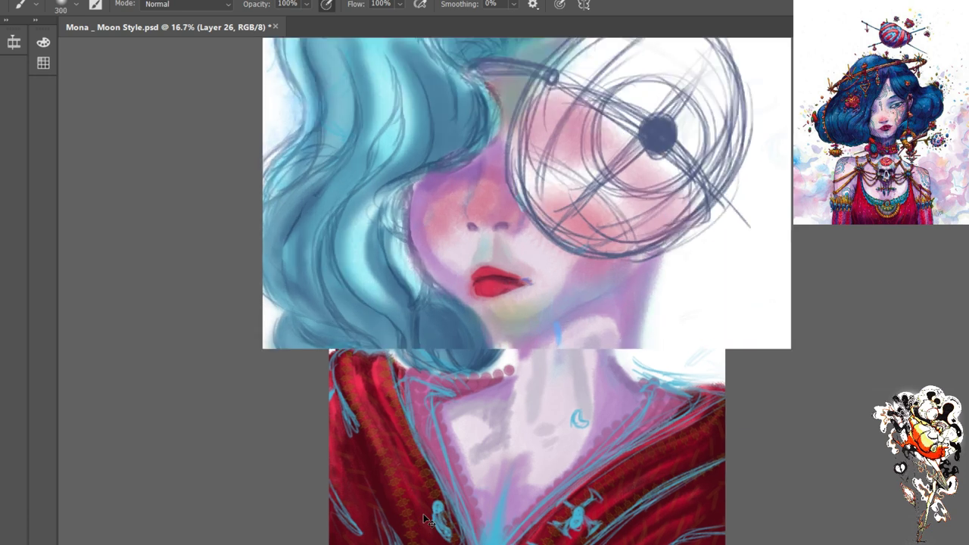
mouse_move(294, 399)
left_mouse_down()
mouse_move(330, 508)
mouse_move(312, 440)
mouse_move(314, 392)
mouse_move(377, 503)
left_mouse_up()
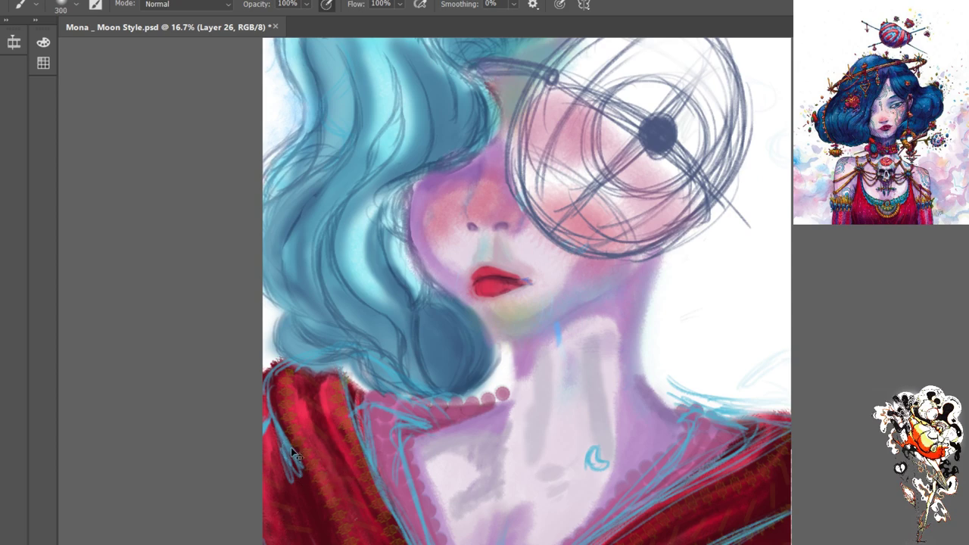
scroll(291, 449, "down", 1)
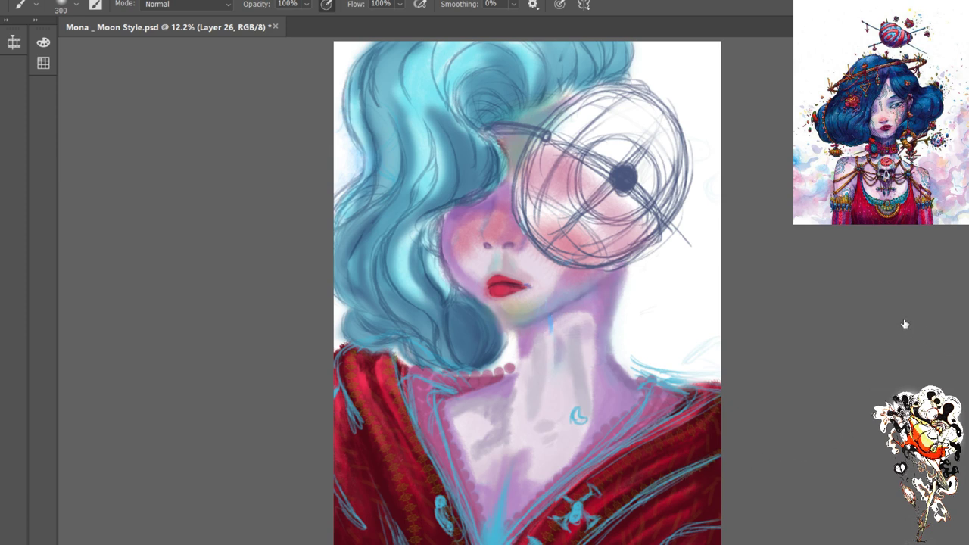
On the Sketch Layer, thicken the dark vertical stroke below the dot
key("alt+bracketleft")
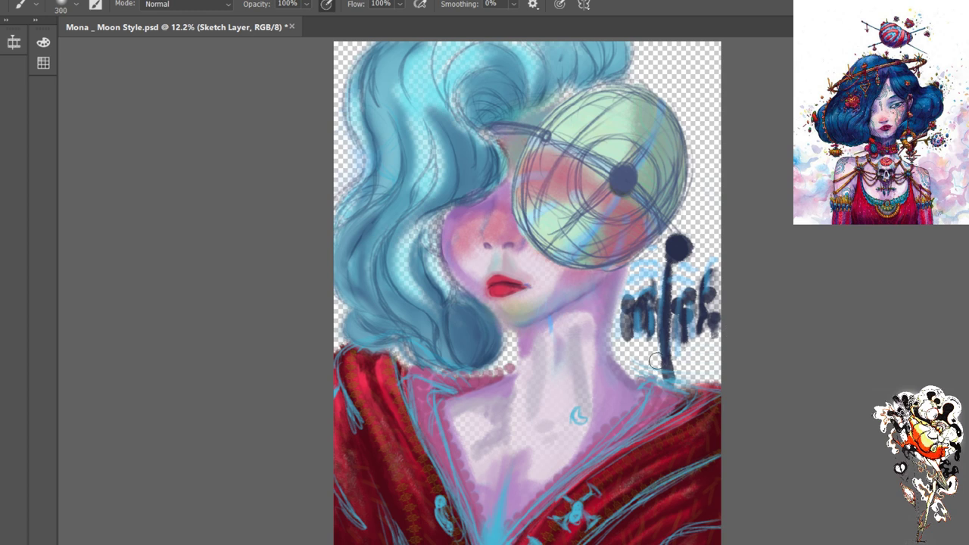
mouse_move(656, 361)
left_mouse_down()
mouse_move(642, 333)
mouse_move(680, 243)
left_mouse_up()
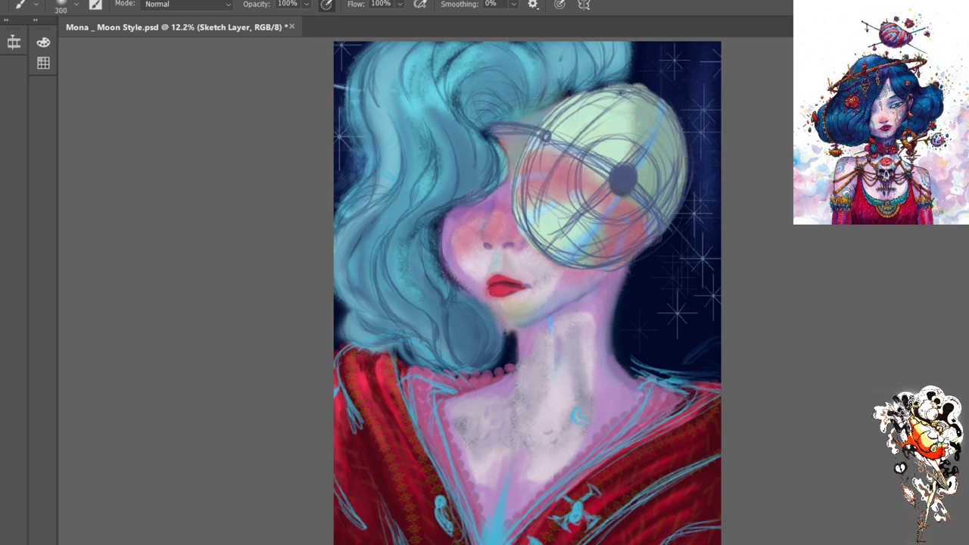
Paint dark blue streaks into the background right of the face, comparing with undo and redo
left_click_drag(673, 254, 707, 296)
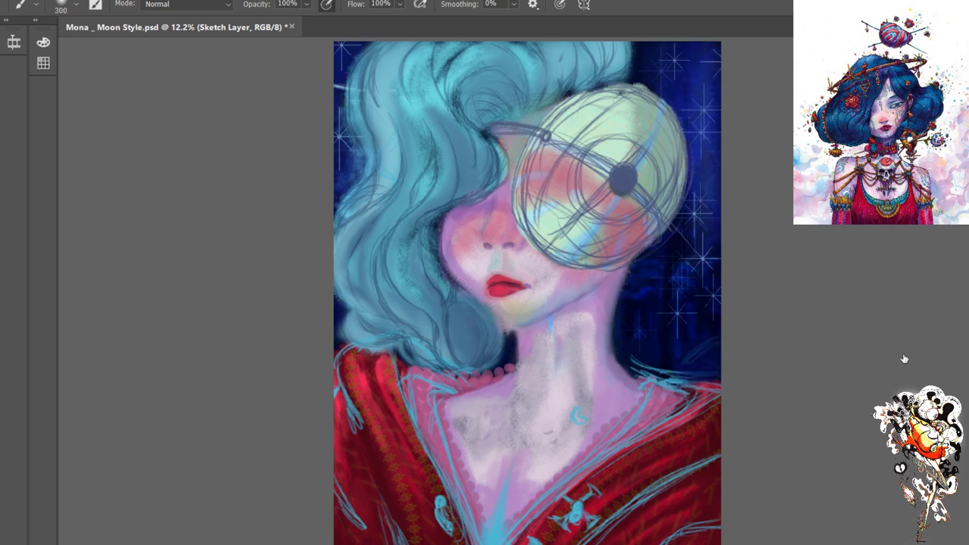
key("ctrl+z")
key("ctrl+shift+z")
key("ctrl+shift+z")
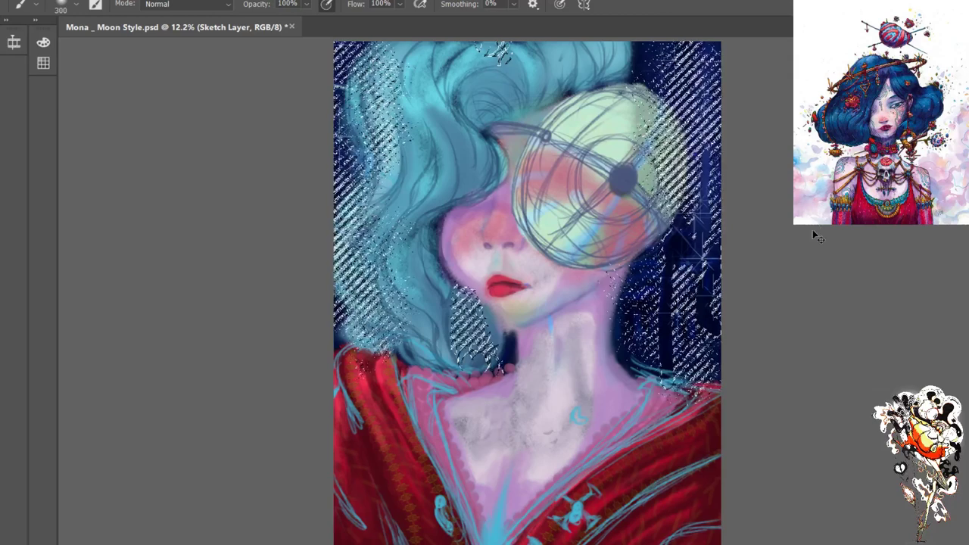
Clear the selection over the background
key("ctrl+d")
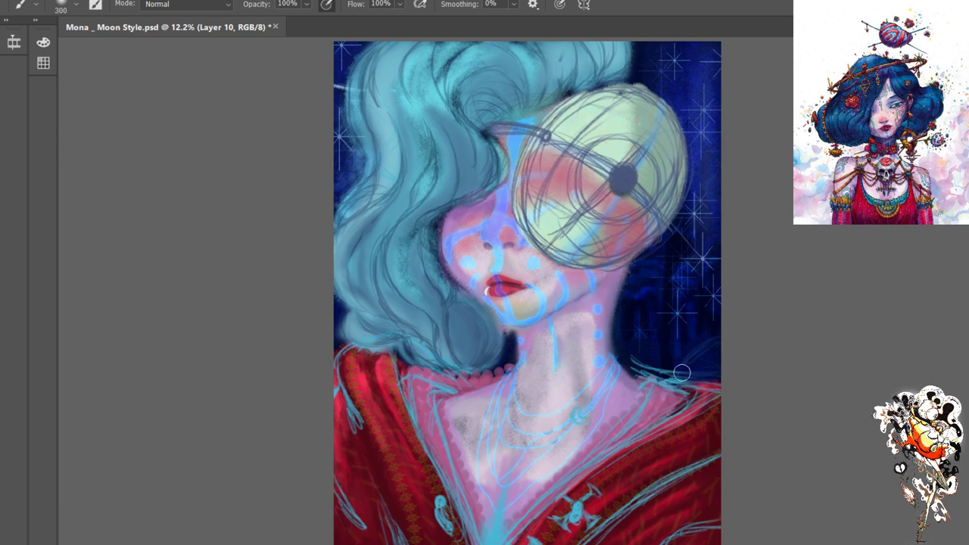
Cover the blue line under the lip with skin tone, then try and undo a dark neck shadow stroke
mouse_move(530, 309)
left_mouse_down()
mouse_move(519, 305)
mouse_move(530, 307)
left_mouse_up()
key("shift+3")
key("shift+8")
key("bracketright")
key("bracketright")
key("bracketright")
key("bracketright")
key("bracketright")
key("bracketright")
key("bracketright")
key("bracketright")
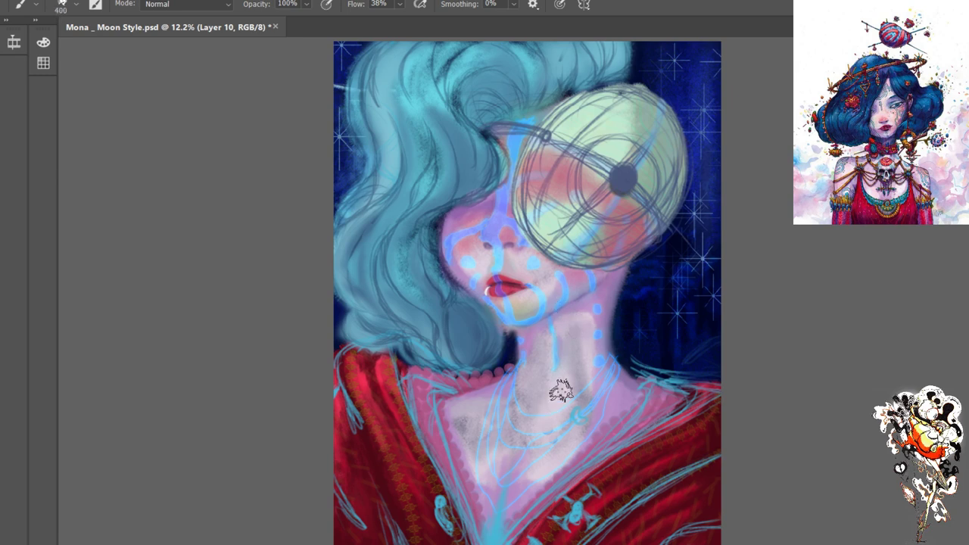
mouse_move(560, 401)
left_mouse_down()
mouse_move(571, 331)
mouse_move(562, 400)
left_mouse_up()
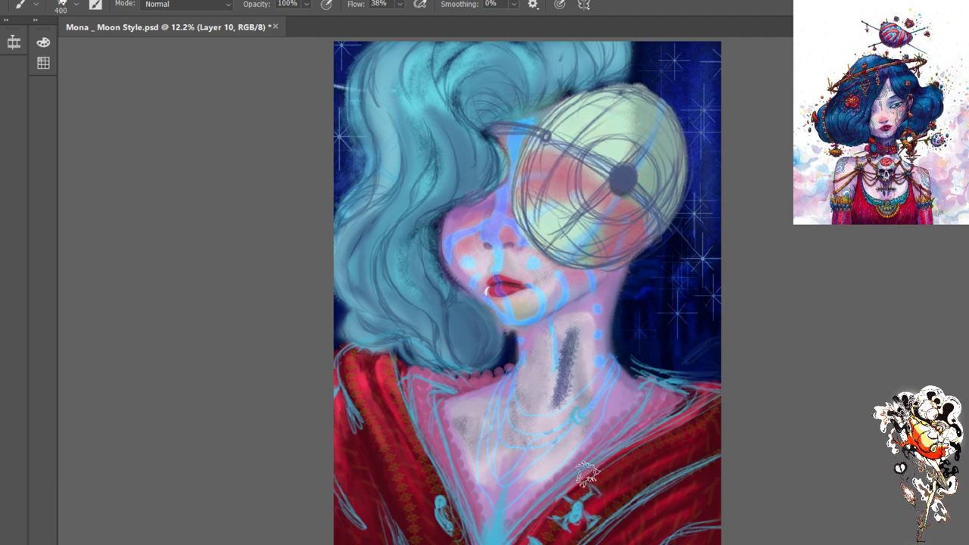
key("ctrl+z")
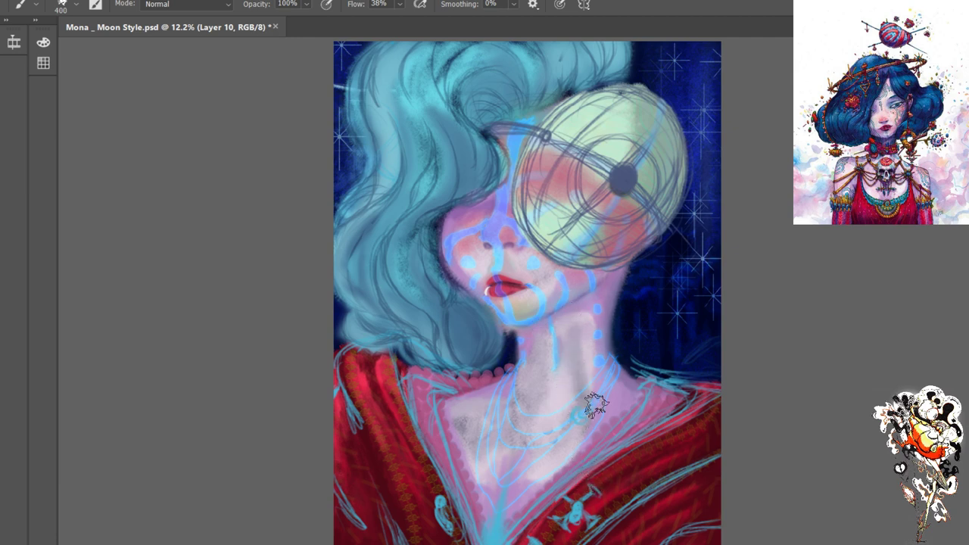
key("bracketleft")
key("bracketleft")
key("bracketleft")
key("bracketleft")
key("bracketleft")
key("bracketleft")
On the Tat Light layer, paint light-blue tattoo marks over the face
left_click(905, 333)
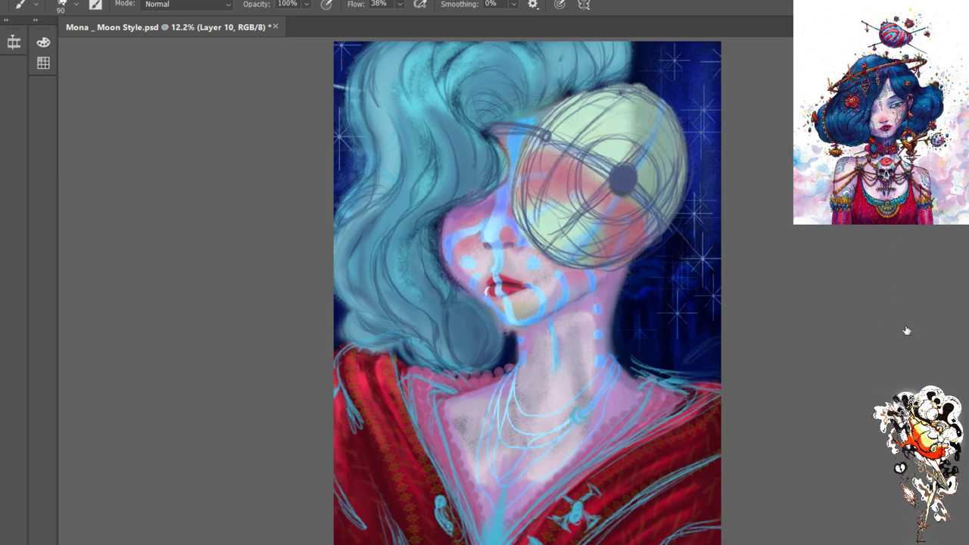
left_click(960, 330)
Toggle the light blue Hair overlay on and off to compare, leaving it hidden over the dark hair
left_click(905, 246)
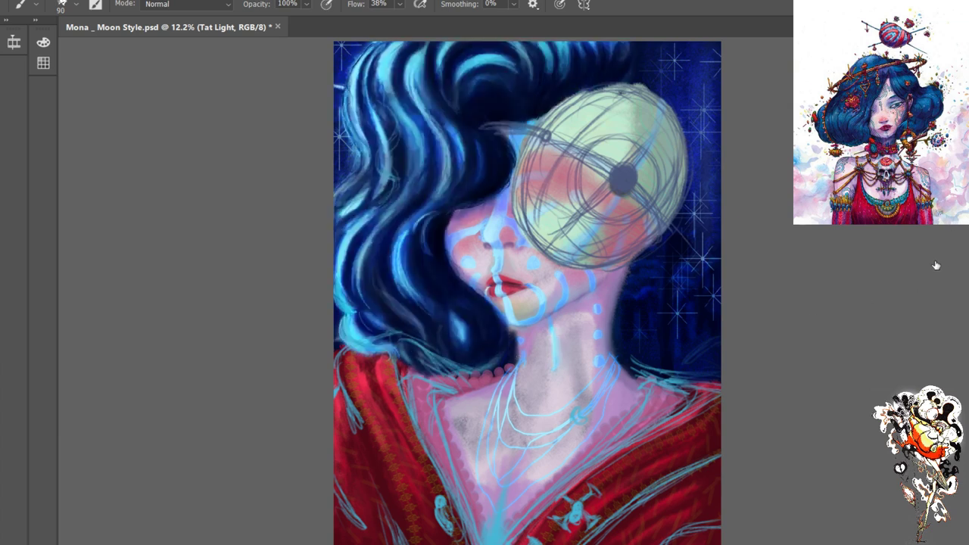
left_click(933, 259)
left_click(932, 254)
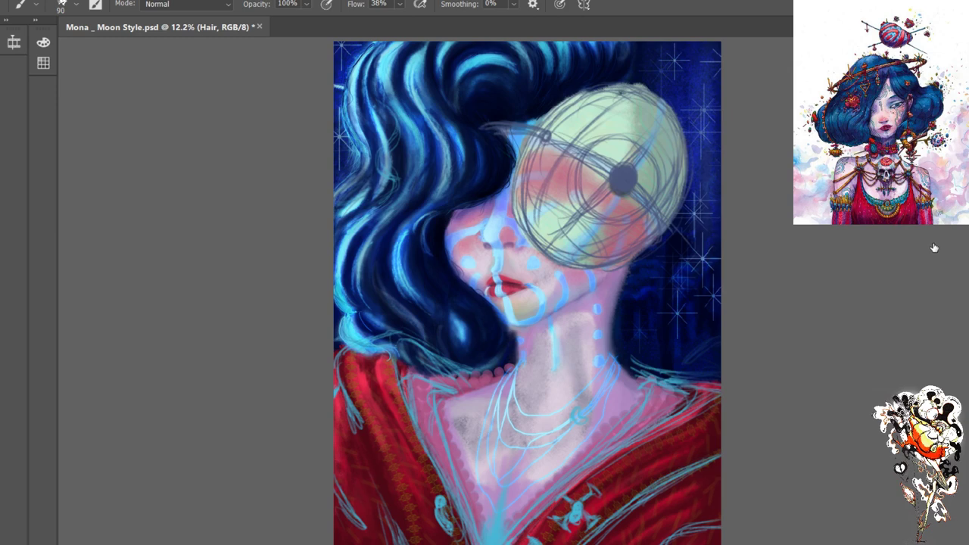
left_click(905, 270)
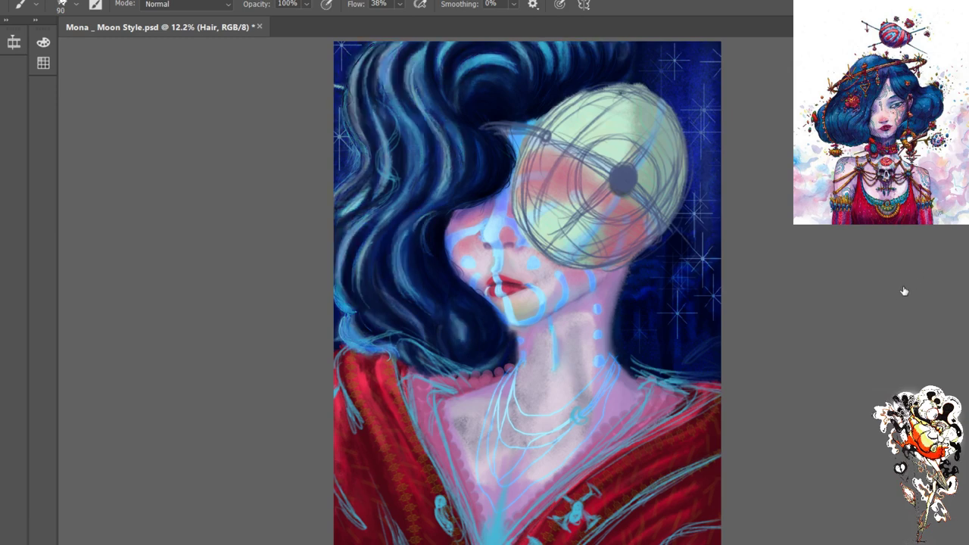
left_click(905, 311)
left_click(904, 327)
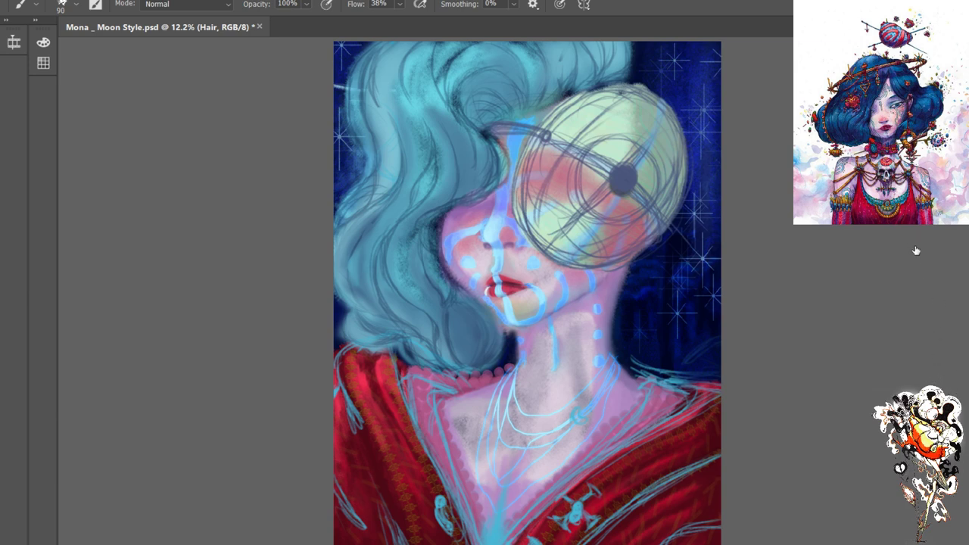
left_click(835, 274)
key("Delete")
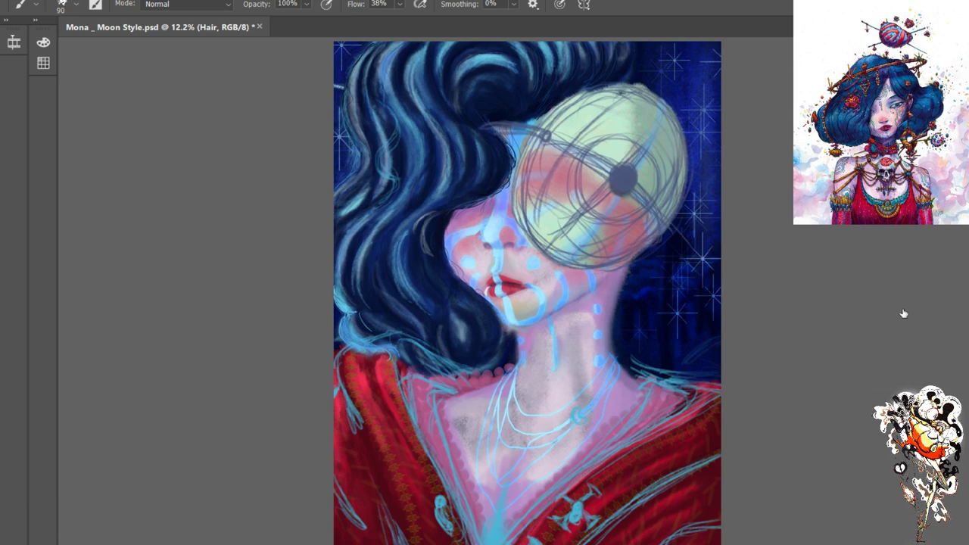
Compare the bright light-blue highlight strokes on the left hair, leaving them restored
key("ctrl+z")
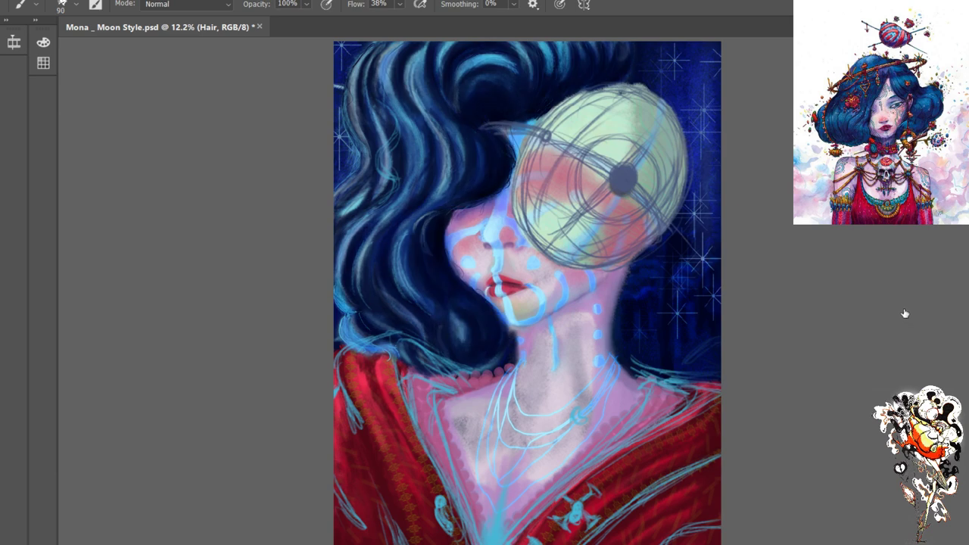
key("ctrl+shift+z")
key("ctrl+z")
key("ctrl+shift+z")
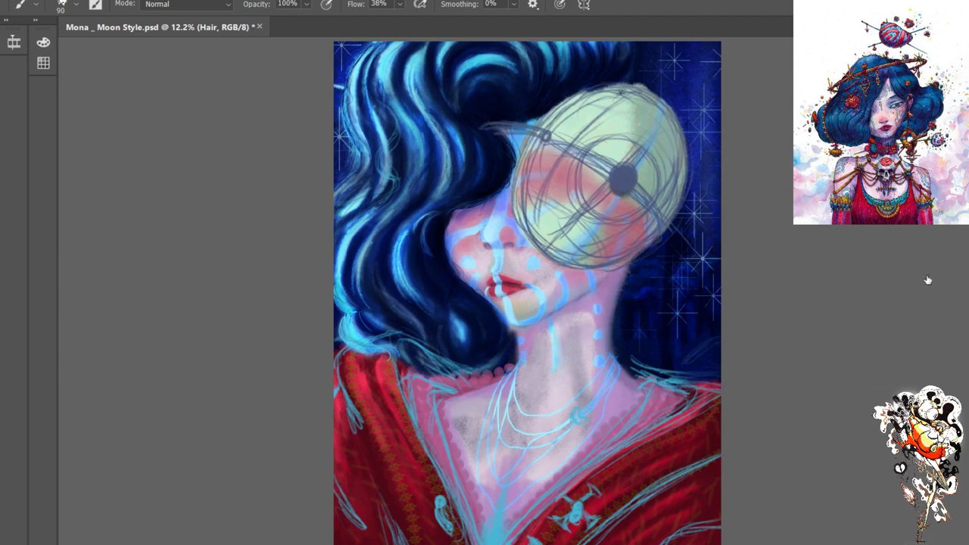
key("ctrl+z")
key("ctrl+shift+z")
key("ctrl+z")
key("ctrl+shift+z")
key("ctrl+z")
key("ctrl+shift+z")
key("ctrl+shift+z")
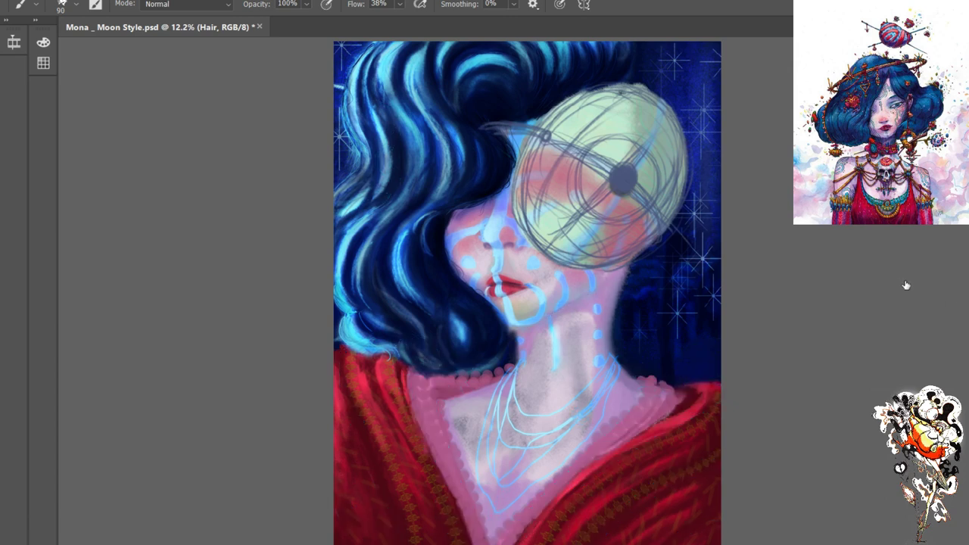
Restore the brighter chin and neck sketch lines and the darker purple robe strokes
key("ctrl+shift+z")
key("ctrl+shift+z")
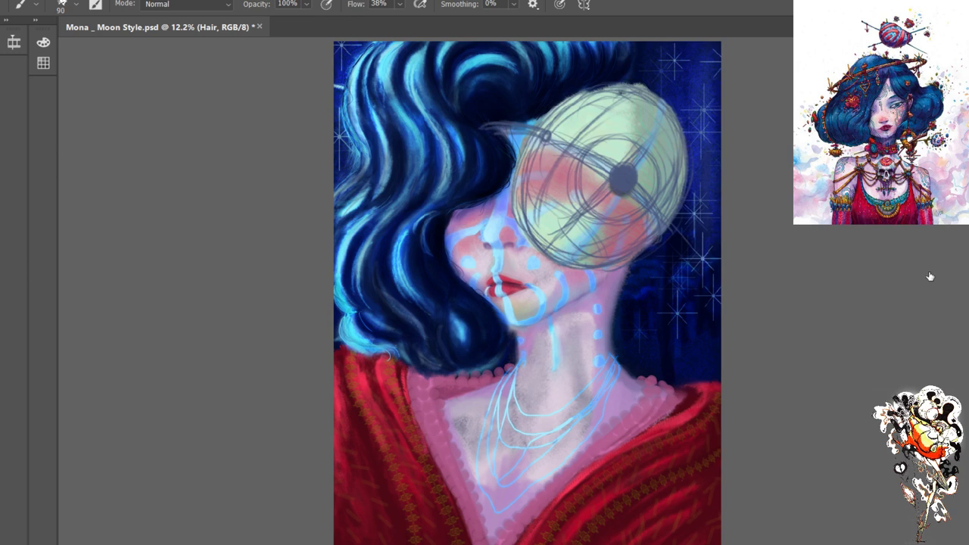
key("ctrl+shift+z")
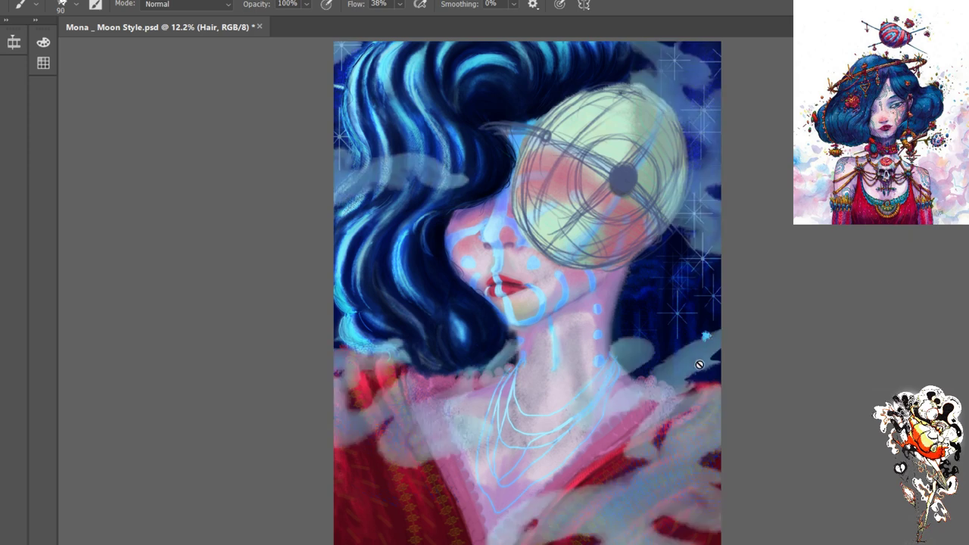
On the Smoke layer, paint a long red-and-blue streak across the top of the canvas
key("alt+bracketright")
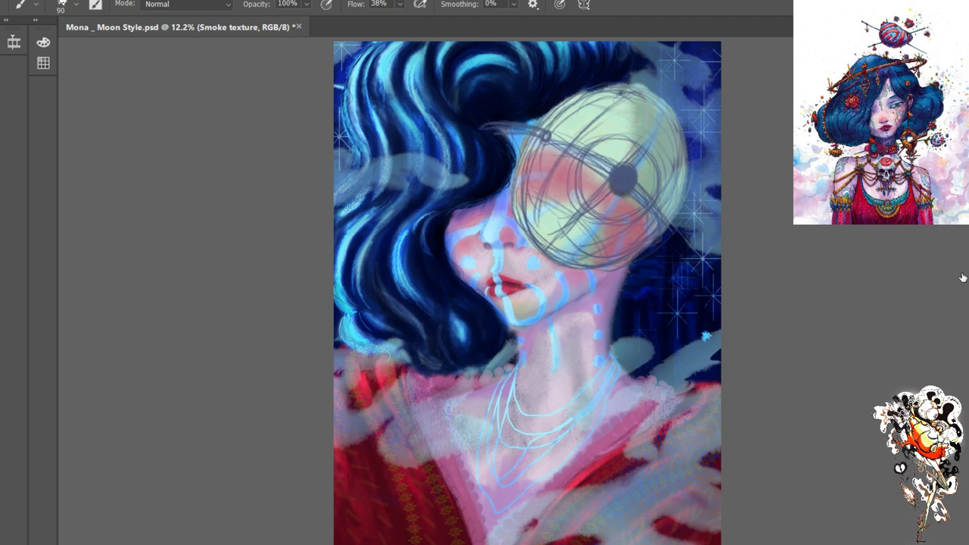
key("alt+bracketright")
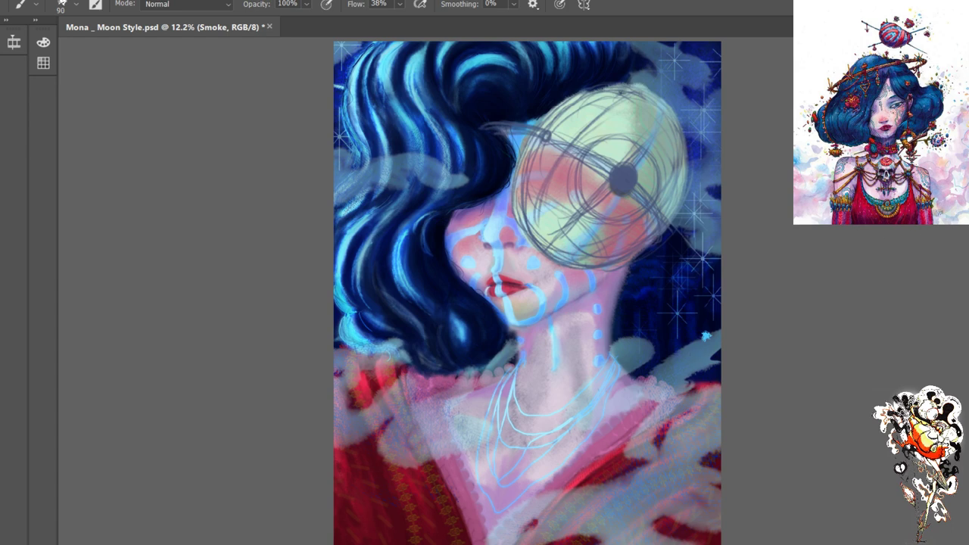
left_click_drag(337, 89, 708, 72)
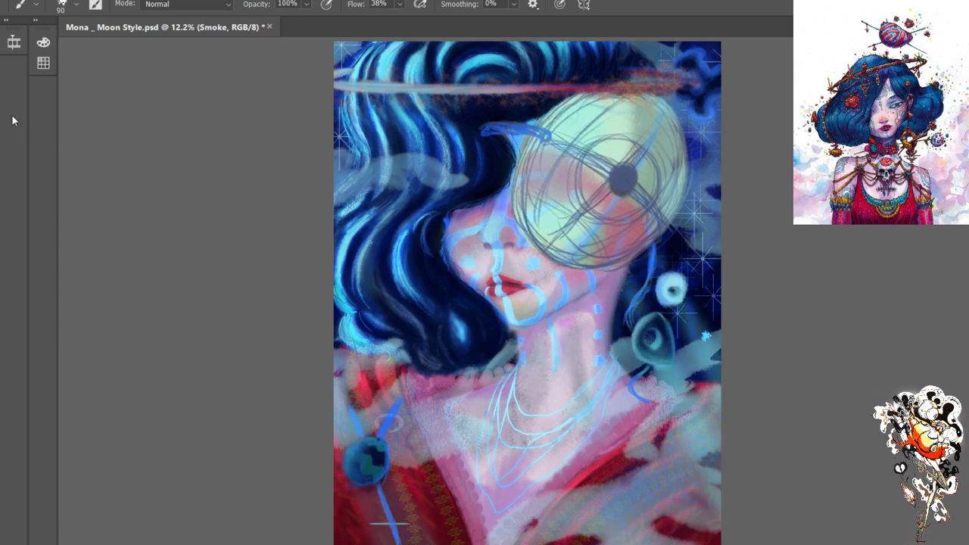
On Layer 24, lasso a diagonal band from the top-left corner to the bottom-right corner
key("l")
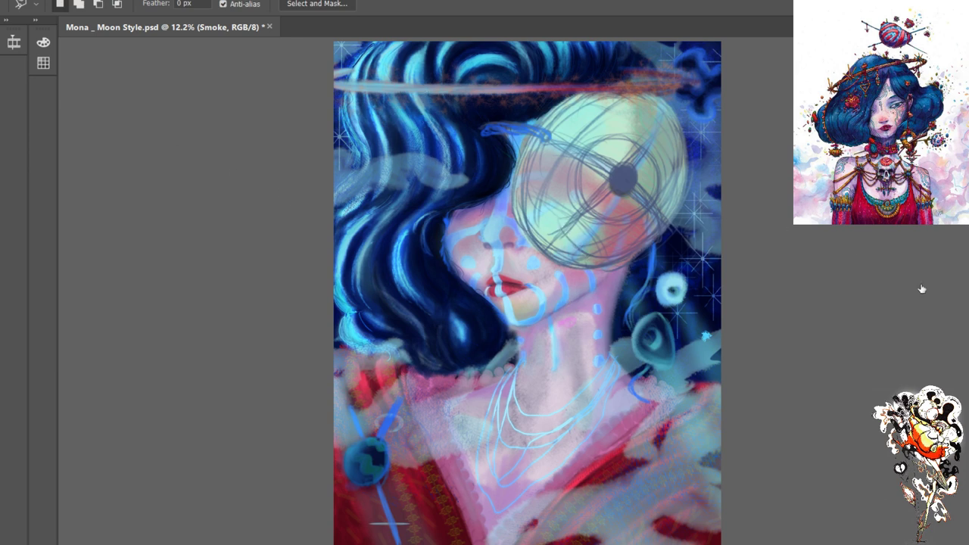
left_click(879, 190)
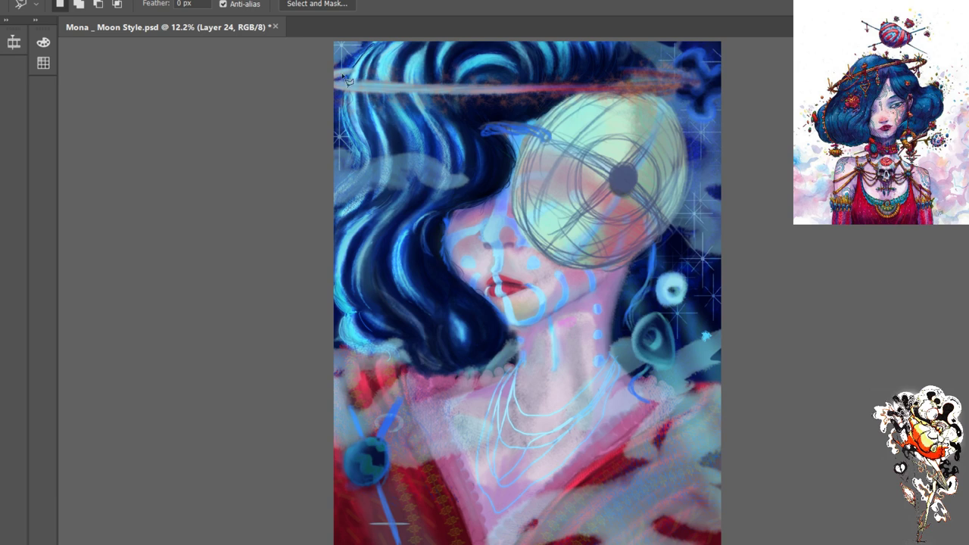
left_click(323, 51)
left_click(753, 510)
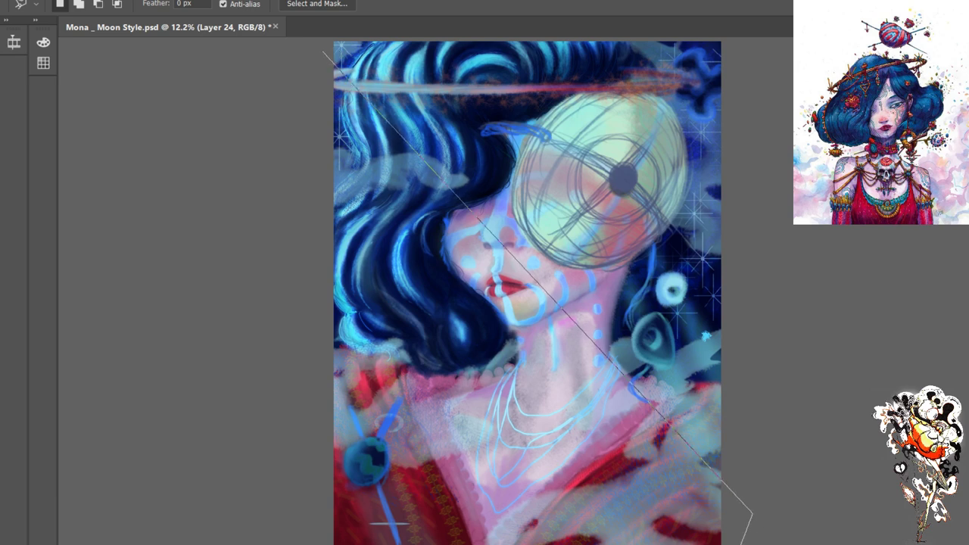
left_click(732, 544)
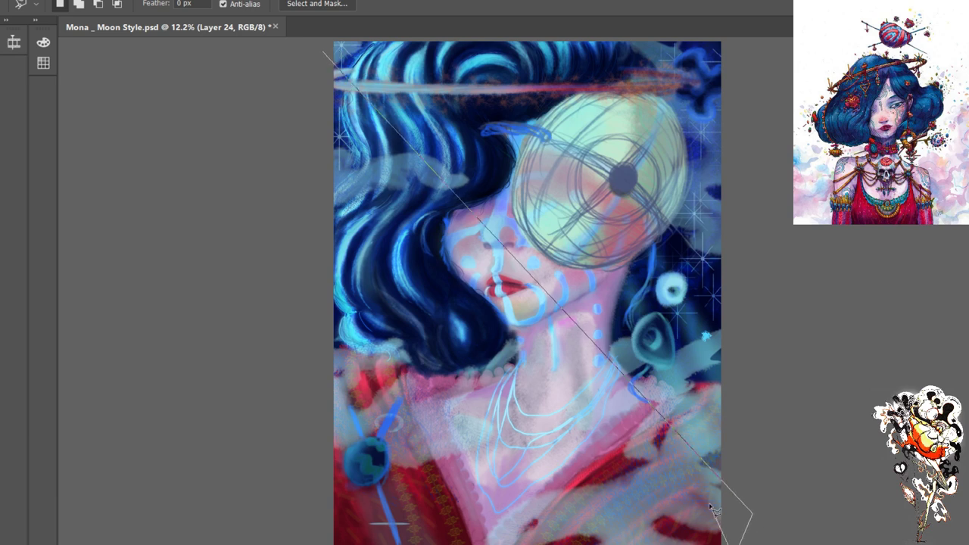
left_click(322, 53)
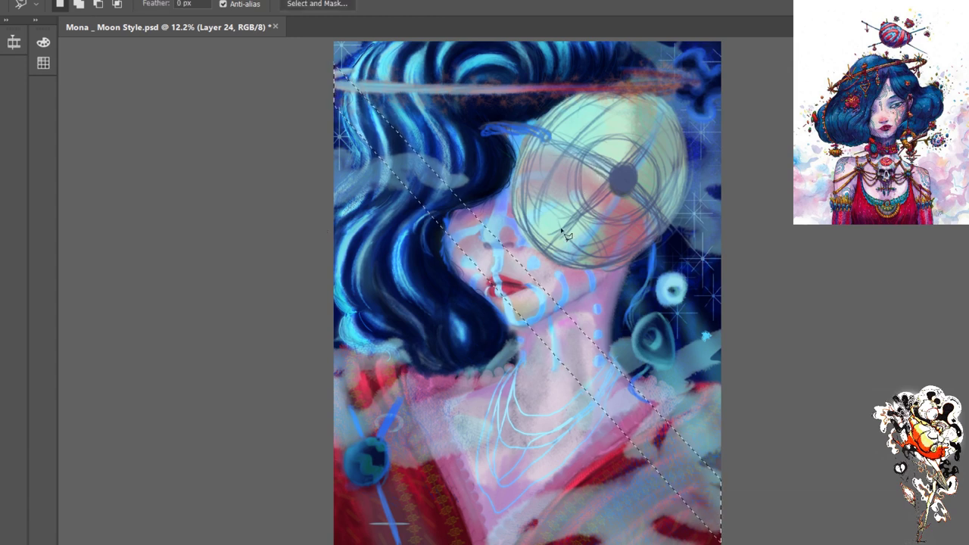
key("shift+alt")
key("b")
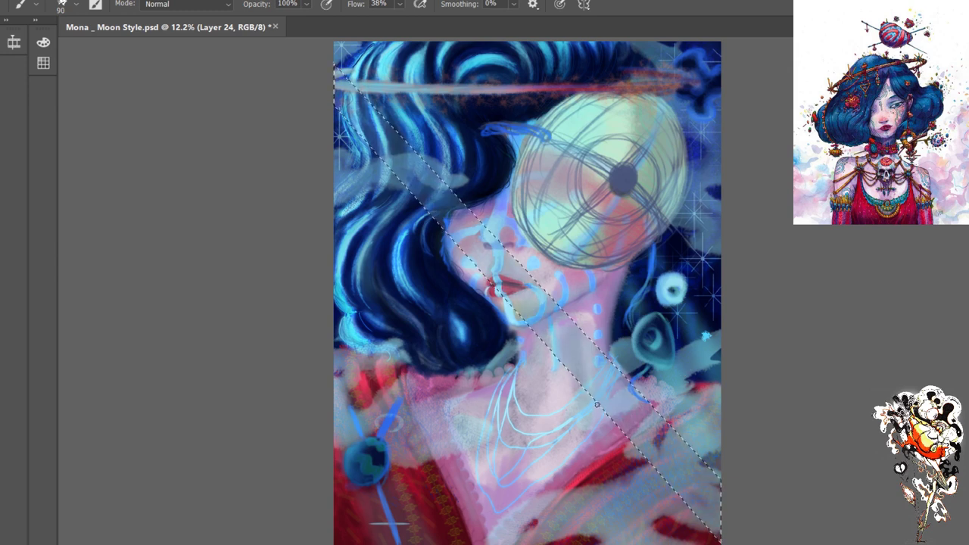
Deselect the band and erase part of the neck strokes with a 600 eraser
key("ctrl+d")
key("e")
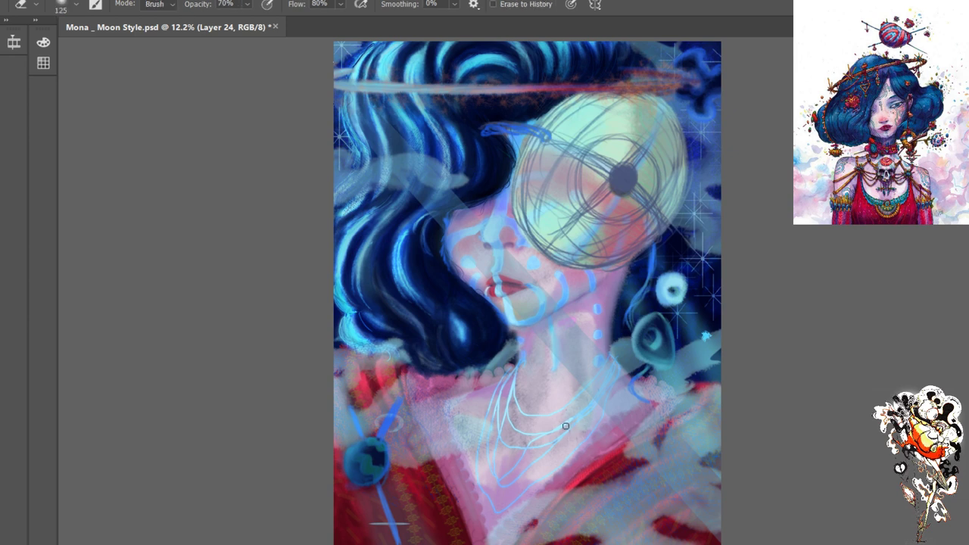
key("]")
key("]")
key("]")
key("]")
key("]")
key("]")
key("]")
key("]")
key("]")
key("]")
key("]")
key("]")
key("[")
key("[")
key("[")
key("[")
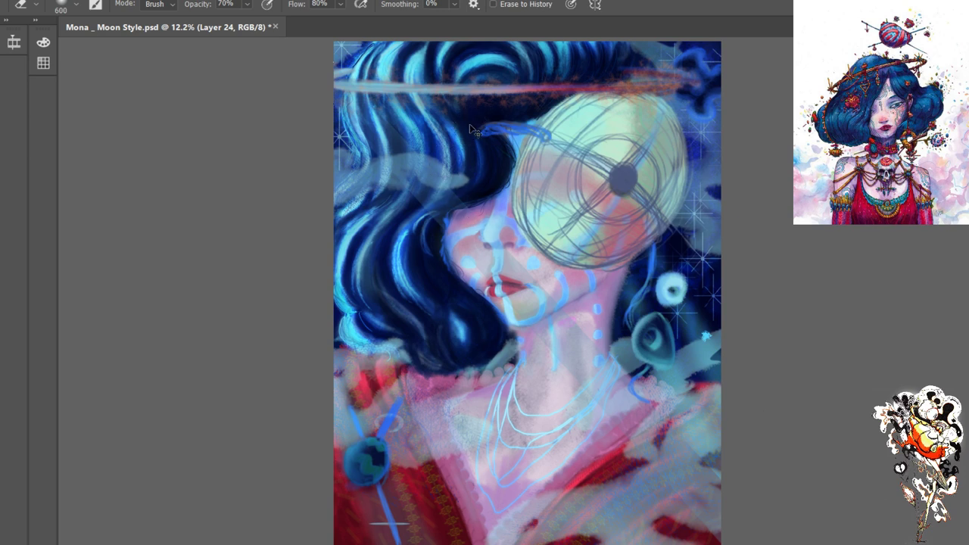
left_click_drag(621, 379, 575, 333)
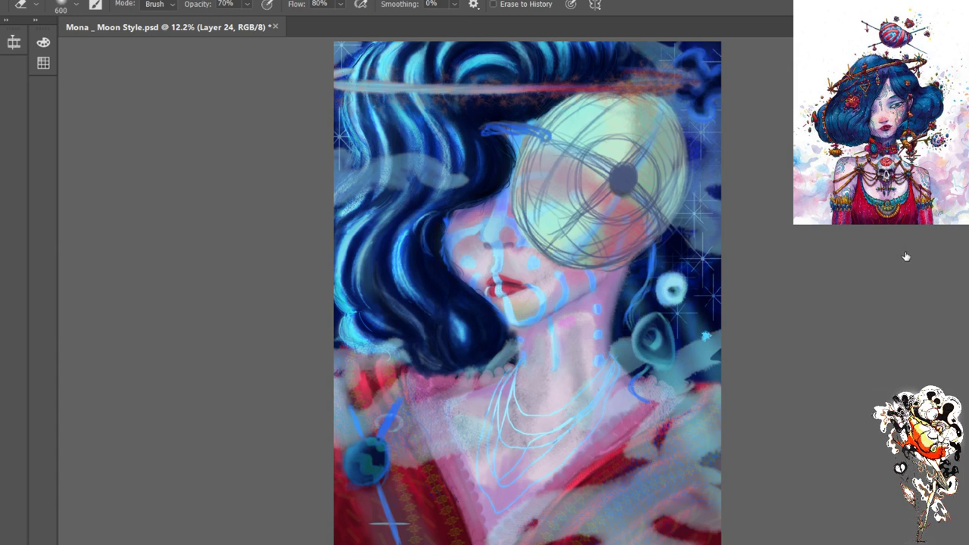
Undo that erase, hide the sketch lines over the lens disc, and zoom in
key("ctrl+z")
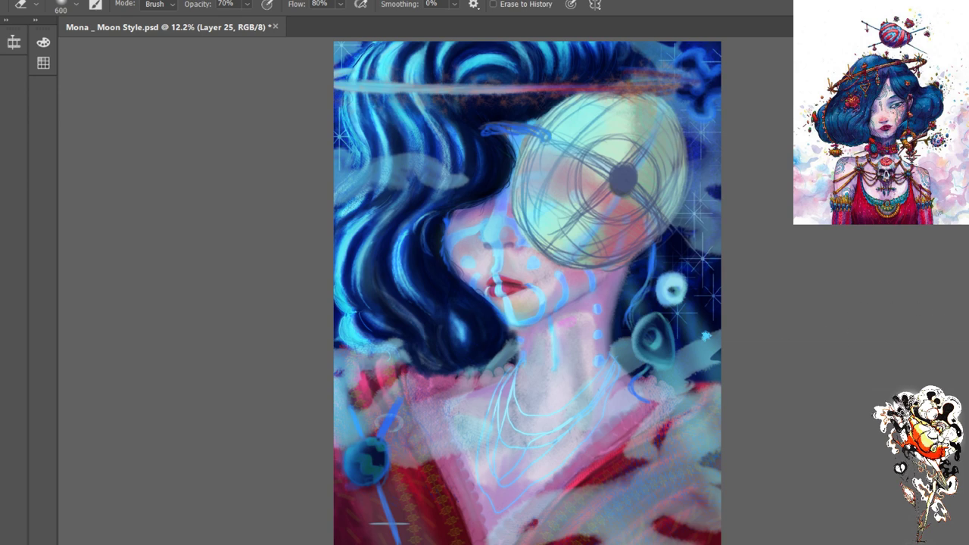
key("ctrl+comma")
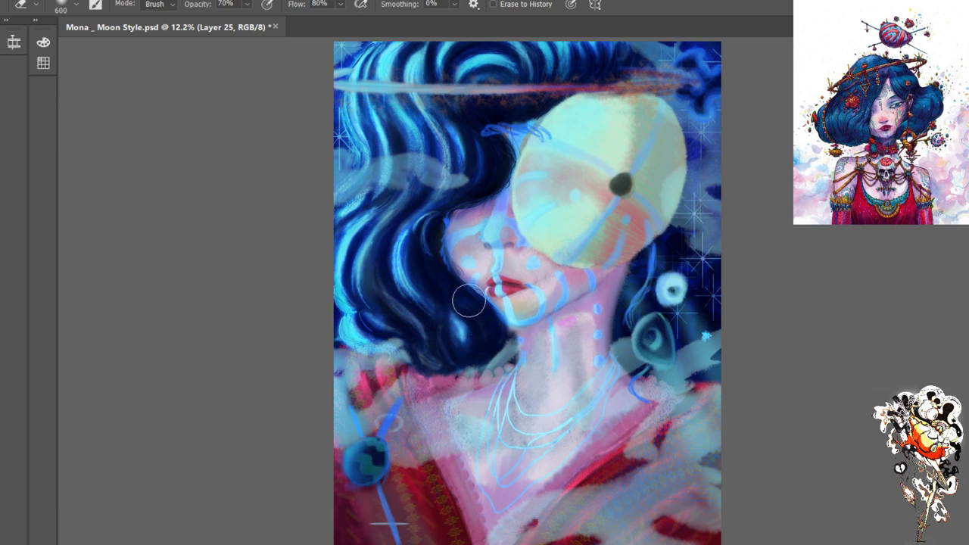
key("ctrl+plus")
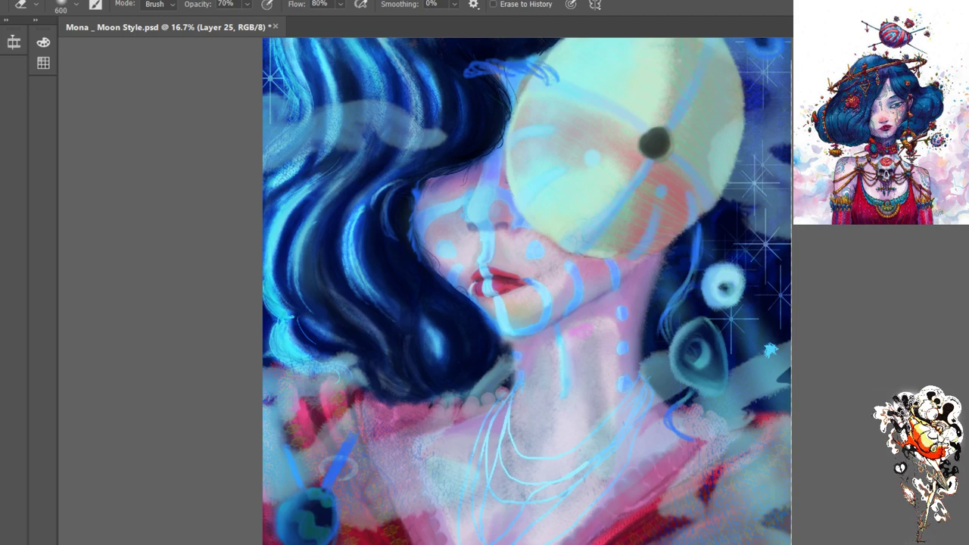
Set a 150 brush for the peach-pink lens tones and save the portrait
key("bracketleft")
key("bracketleft")
key("bracketleft")
key("bracketleft")
key("bracketleft")
key("bracketleft")
key("b")
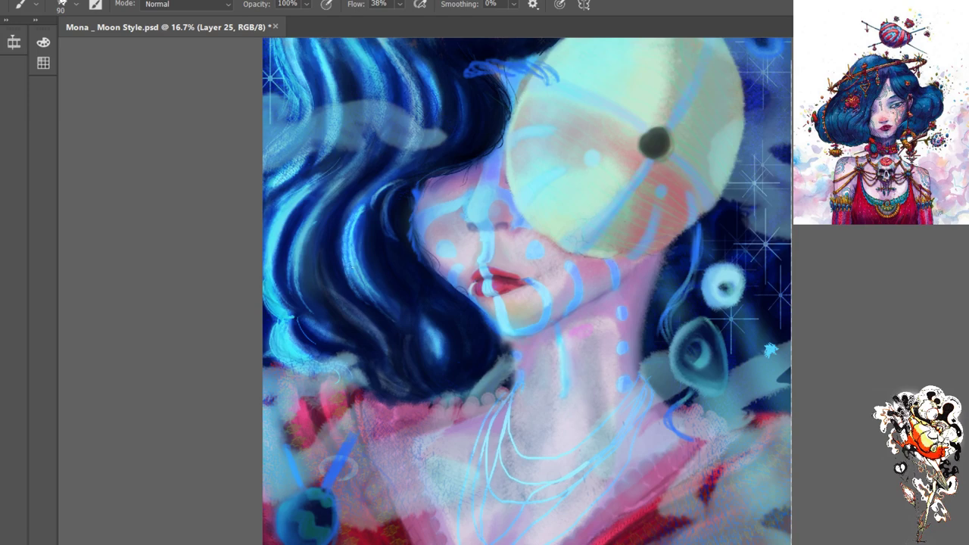
key("bracketright")
key("bracketright")
key("bracketright")
key("bracketright")
key("bracketright")
key("bracketleft")
key("bracketleft")
key("ctrl+s")
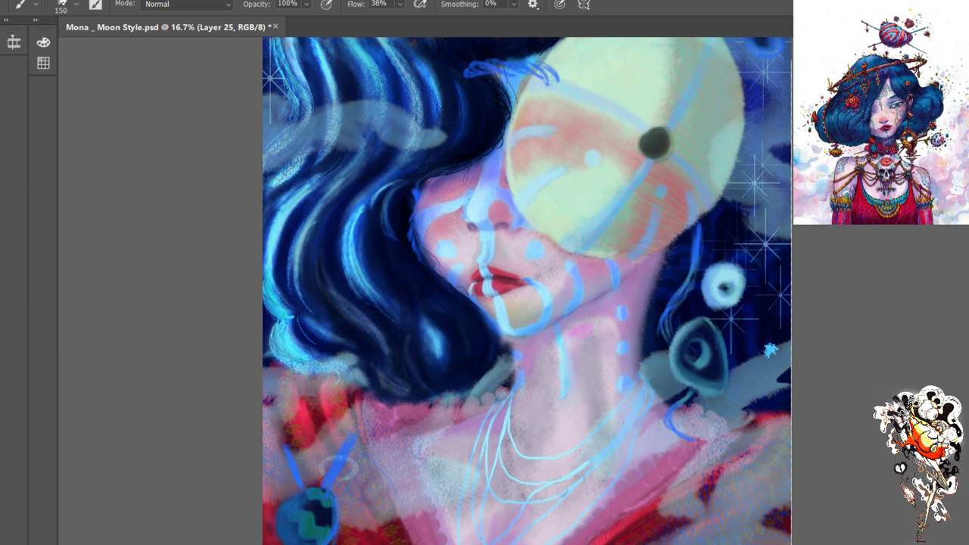
Save the portrait and compare the blue sketch strokes near the face on Floating Rocks
scroll(762, 307, "up", 3)
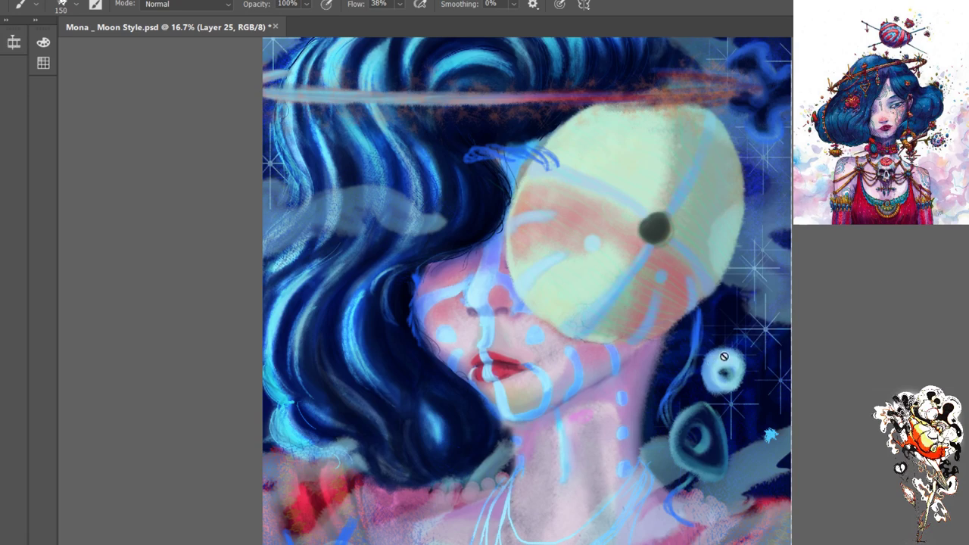
key("ctrl+s")
key("alt+[")
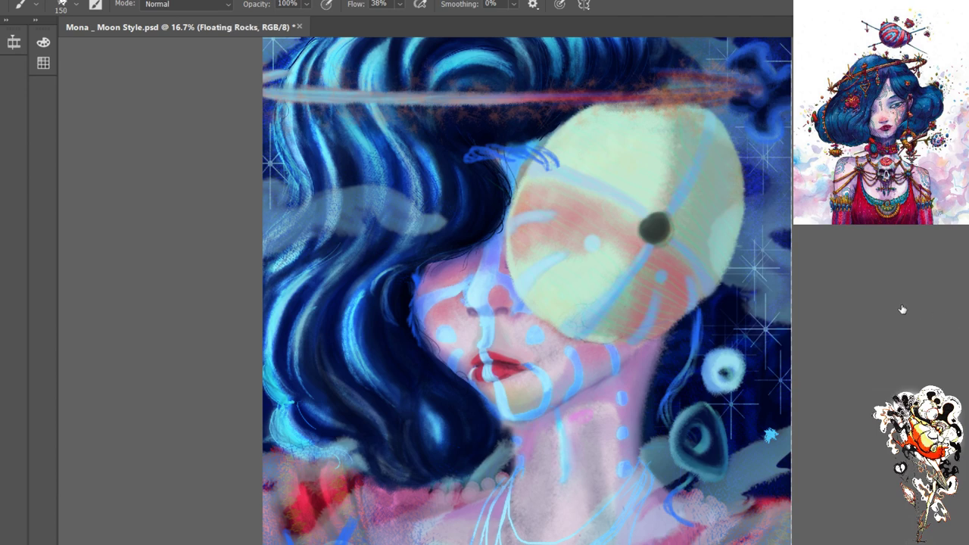
key("ctrl+z")
key("ctrl+shift+z")
key("ctrl+shift+z")
Make Layer 23 active, set the brush to 100, and zoom in on the face
key("alt+[")
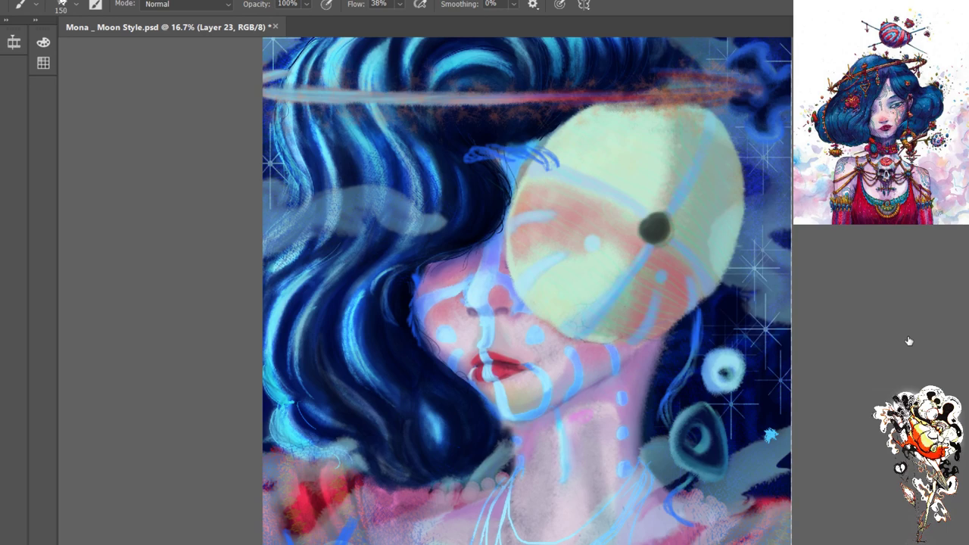
key("ctrl+z")
key("ctrl+shift+z")
key("ctrl+shift+z")
key("bracketleft")
key("bracketleft")
key("bracketleft")
key("bracketleft")
key("ctrl+plus")
key("ctrl+plus")
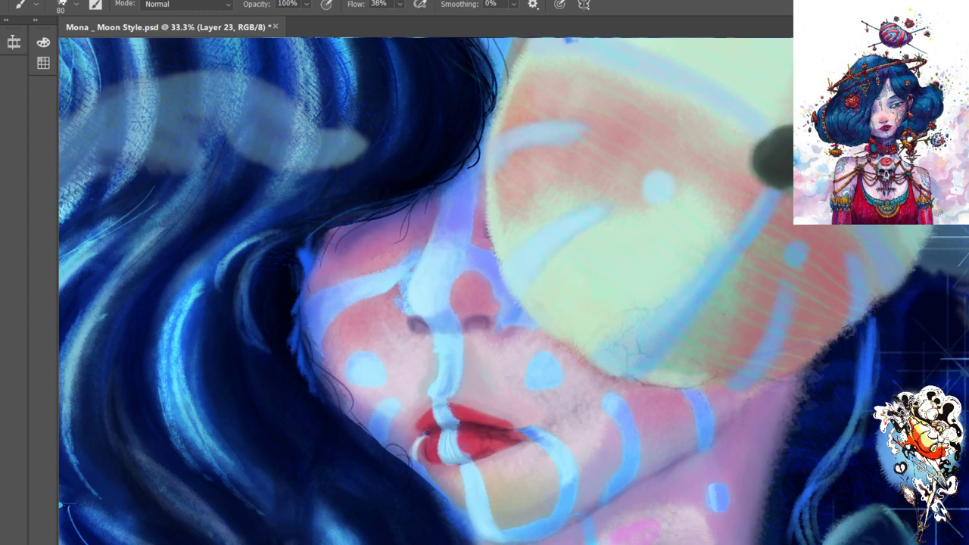
Paint the blue strands of the hair ornament above the lens, brightening the left tip
left_click_drag(789, 306, 803, 447)
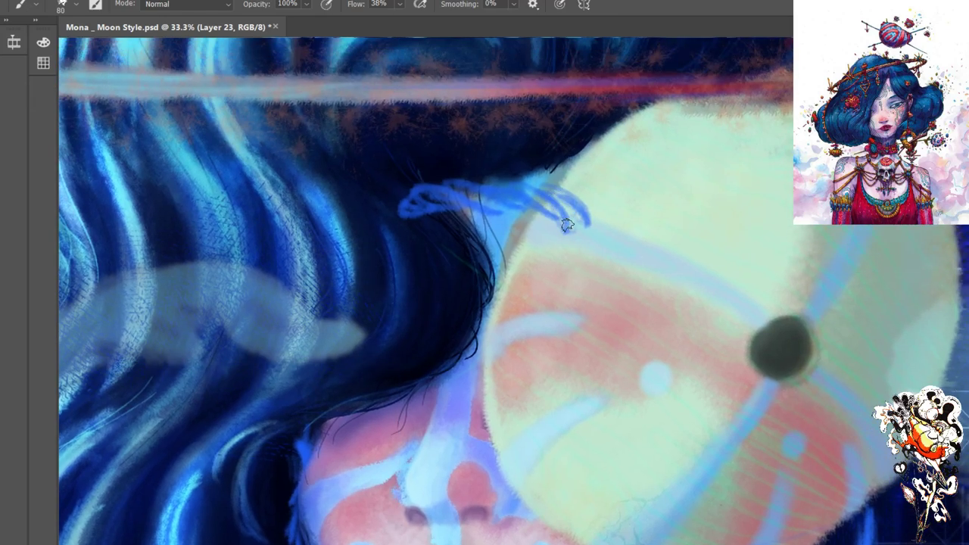
mouse_move(566, 225)
left_mouse_down()
mouse_move(521, 196)
mouse_move(581, 217)
mouse_move(539, 196)
mouse_move(511, 191)
mouse_move(534, 205)
mouse_move(466, 189)
mouse_move(503, 207)
mouse_move(457, 192)
mouse_move(508, 211)
mouse_move(443, 187)
mouse_move(539, 208)
mouse_move(513, 188)
mouse_move(565, 219)
mouse_move(576, 208)
mouse_move(567, 209)
mouse_move(580, 218)
mouse_move(551, 199)
mouse_move(420, 202)
left_mouse_up()
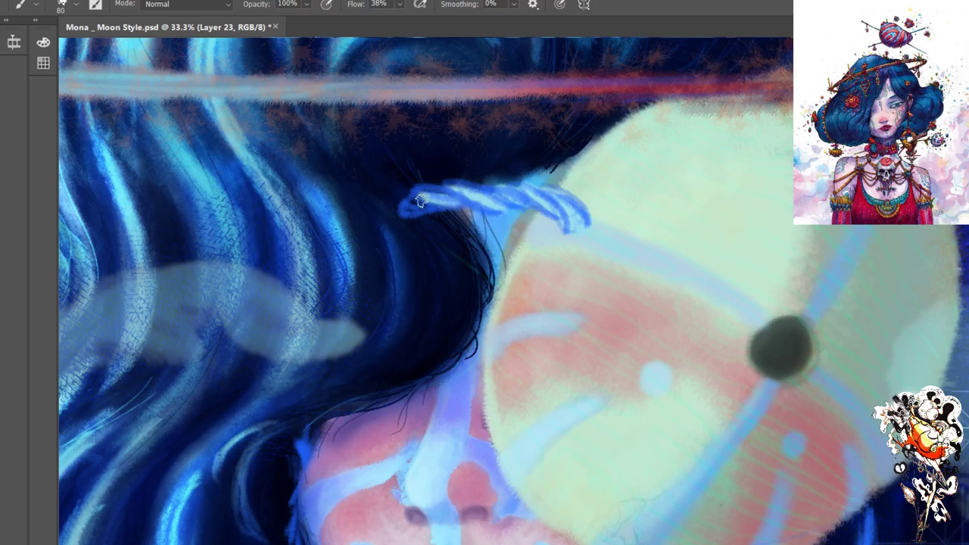
key("bracketleft")
Add a dark curve and shadow under the ornament's tip with a smaller brush
key("bracketleft")
mouse_move(419, 209)
left_mouse_down()
mouse_move(450, 206)
mouse_move(449, 189)
mouse_move(501, 204)
mouse_move(496, 197)
mouse_move(521, 197)
mouse_move(497, 185)
left_mouse_up()
key("bracketleft")
key("bracketleft")
key("bracketleft")
left_click_drag(582, 237, 588, 222)
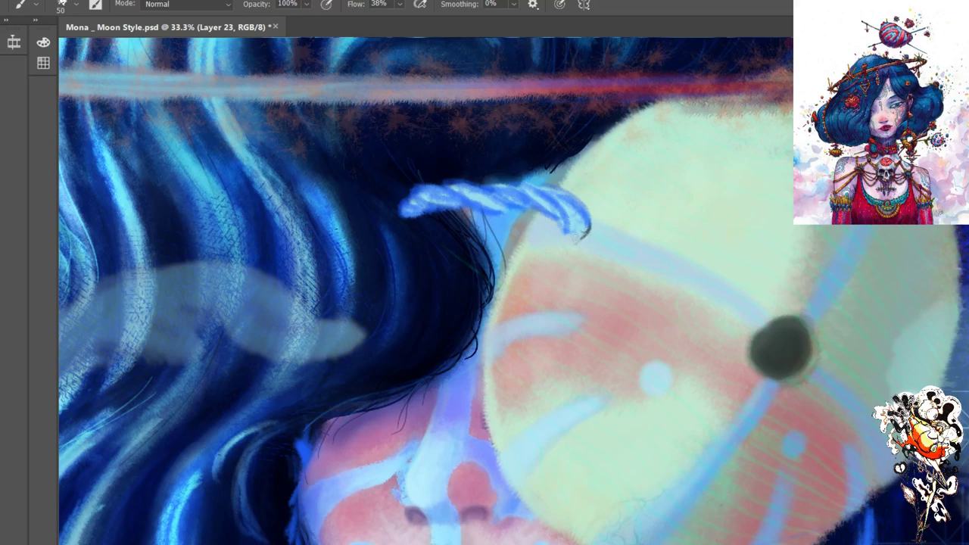
mouse_move(582, 236)
left_mouse_down()
mouse_move(559, 232)
mouse_move(586, 230)
left_mouse_up()
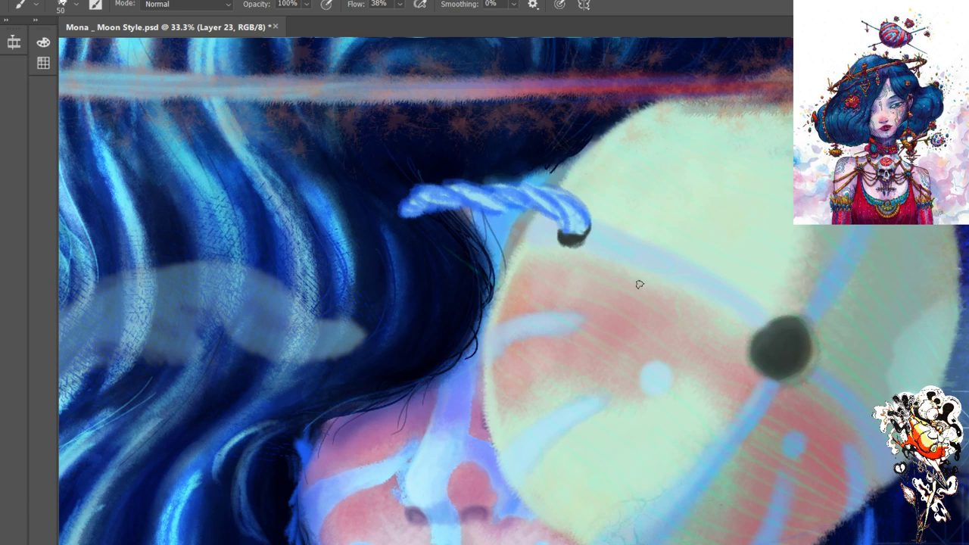
With a size 40 brush, touch up the dark drop, fill the tip light blue, and save
key("bracketleft")
left_click_drag(576, 232, 563, 234)
left_click_drag(584, 224, 585, 229)
key("ctrl+s")
Refine the hook tip with a size 70 eraser and the small brush, then zoom closer
key("e")
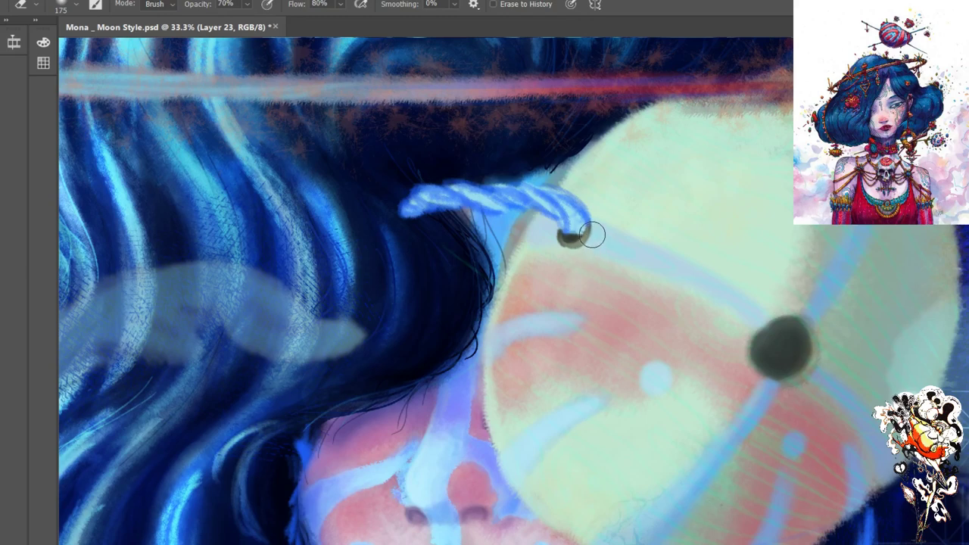
key("b")
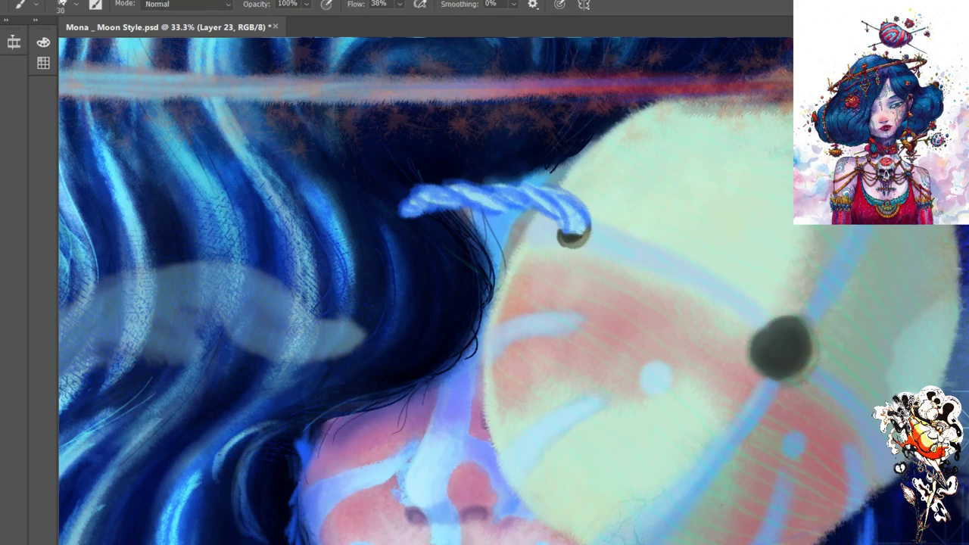
key("e")
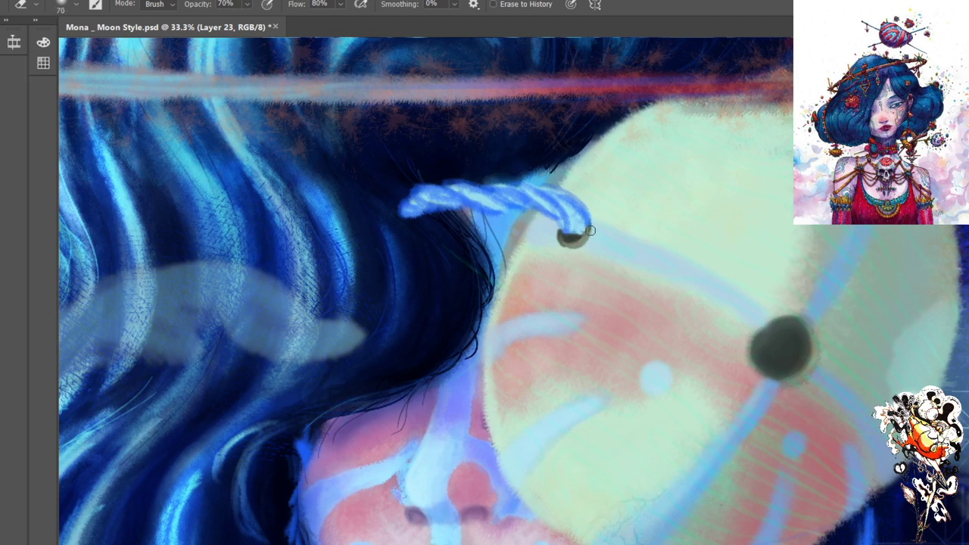
key("bracketleft")
key("bracketleft")
key("b")
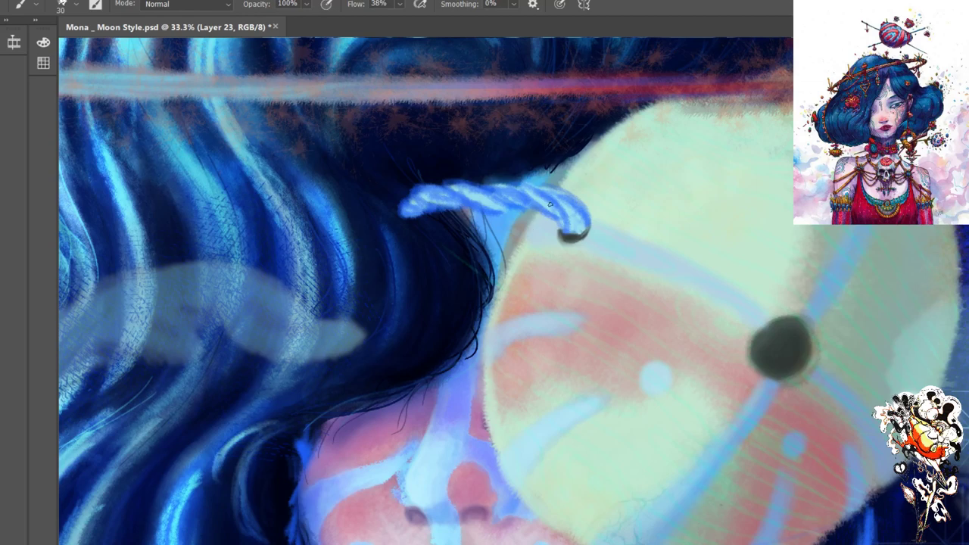
key("ctrl+plus")
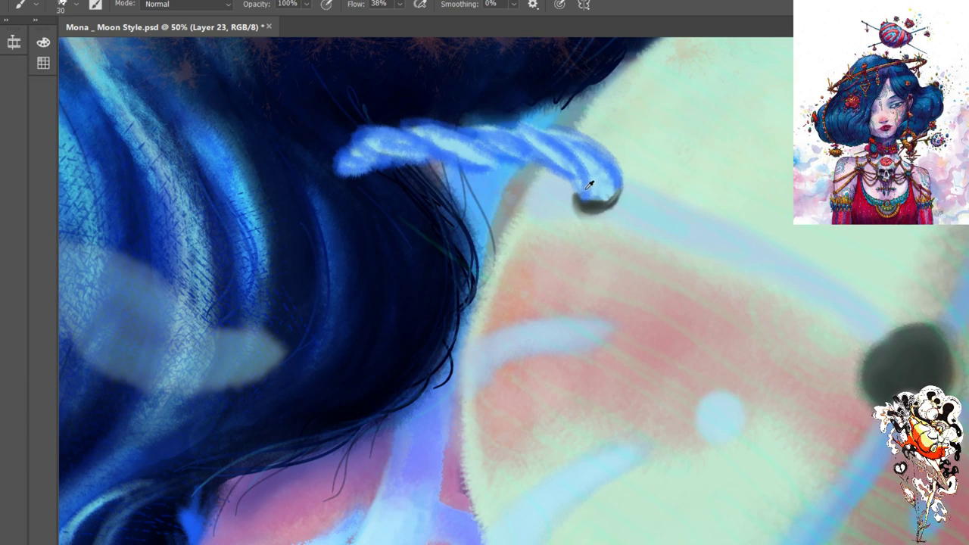
Darken the shading under the rope tip with a brush sized between 20 and 45
key("bracketleft")
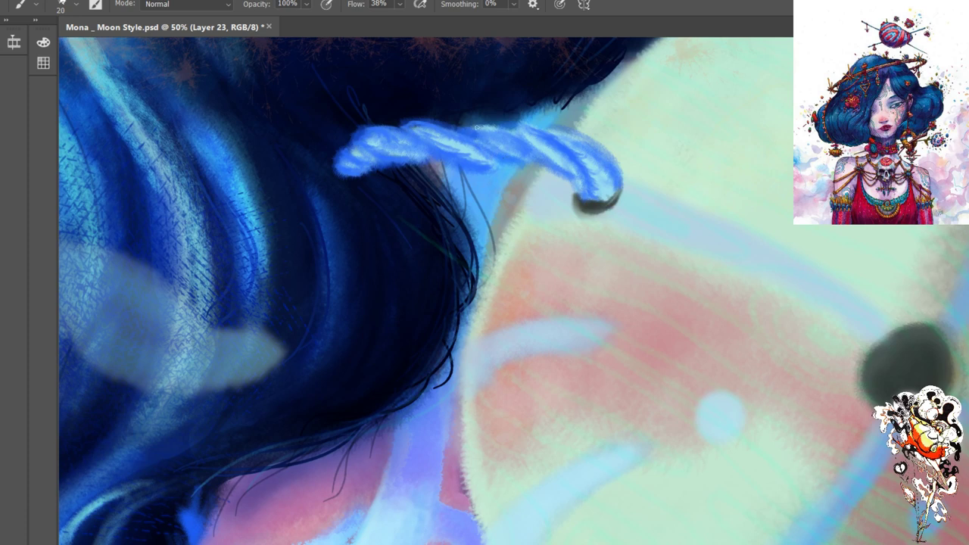
key("bracketright")
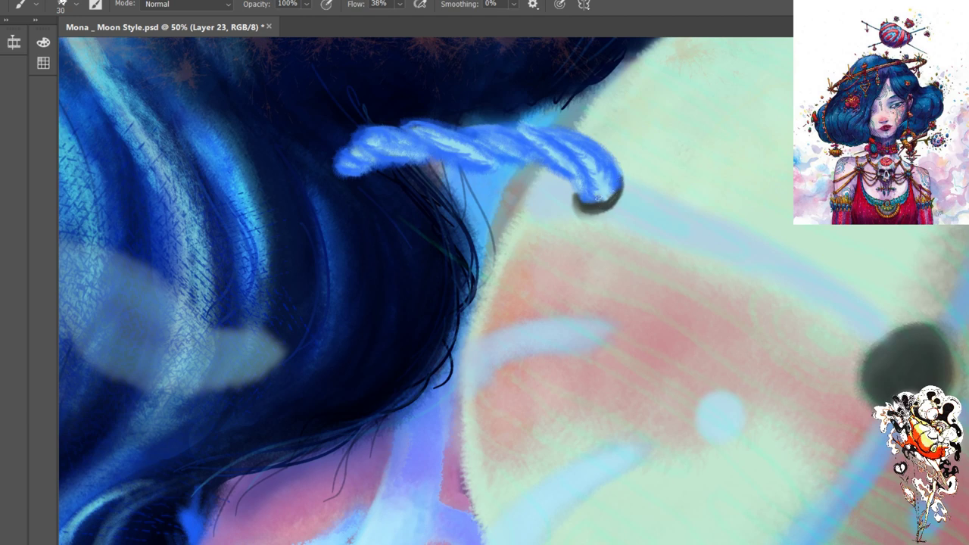
key("bracketright")
left_click_drag(584, 199, 581, 199)
key("bracketleft")
key("bracketleft")
On Floating Rocks, paint dark hair strands over the ornament's left end and the gap below
left_click(966, 308, "ctrl")
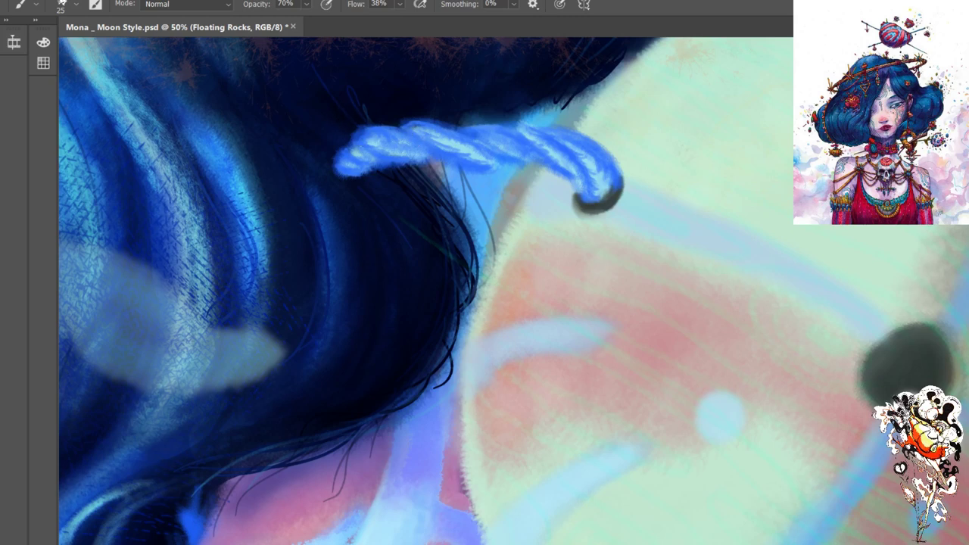
key("bracketright")
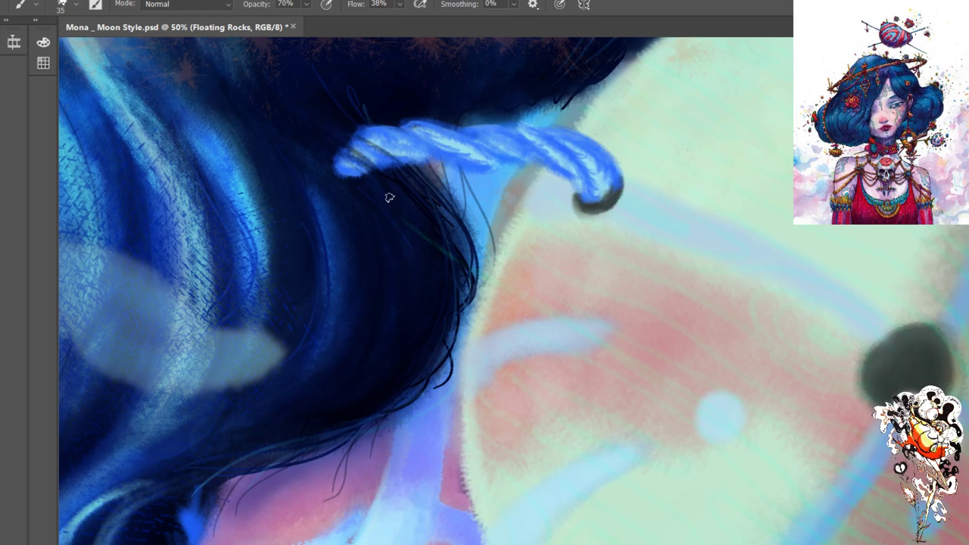
mouse_move(342, 139)
left_mouse_down()
mouse_move(400, 168)
mouse_move(328, 142)
left_mouse_up()
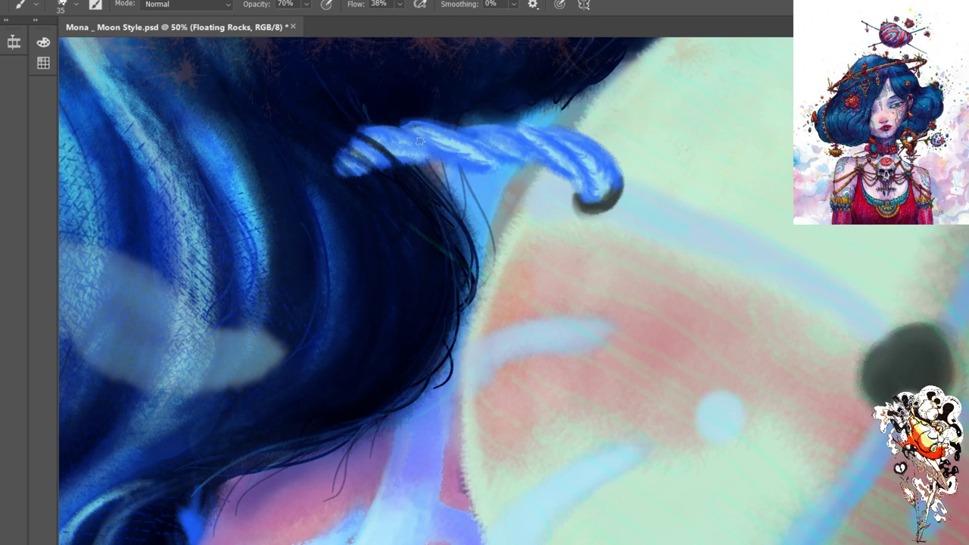
key("ctrl+z")
key("ctrl+z")
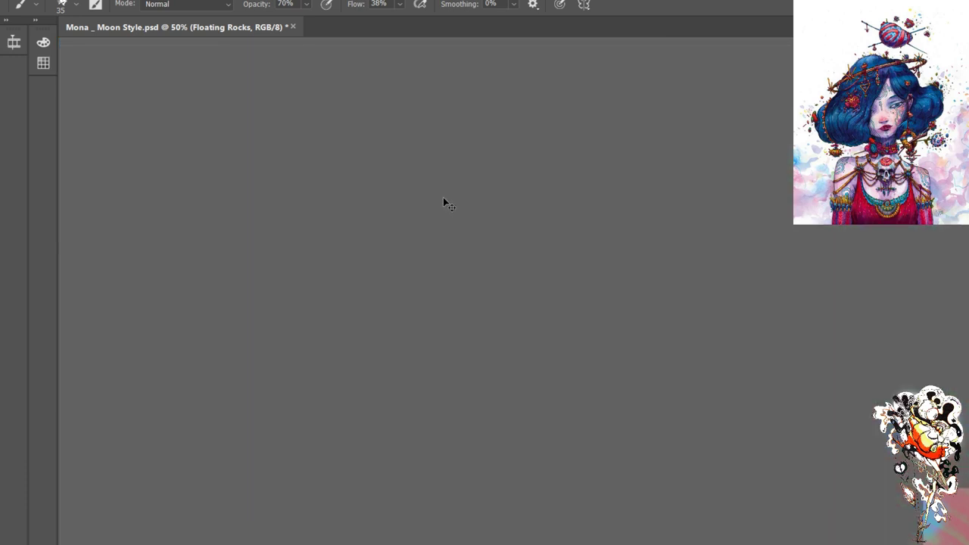
Check the whole portrait, then zoom back in on the lens and hair ornament
key("ctrl+0")
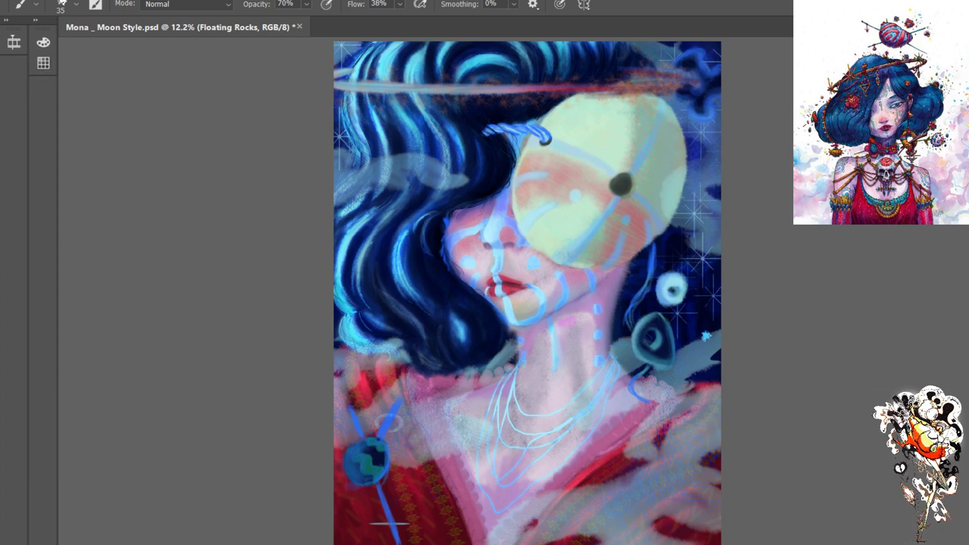
key("ctrl+plus")
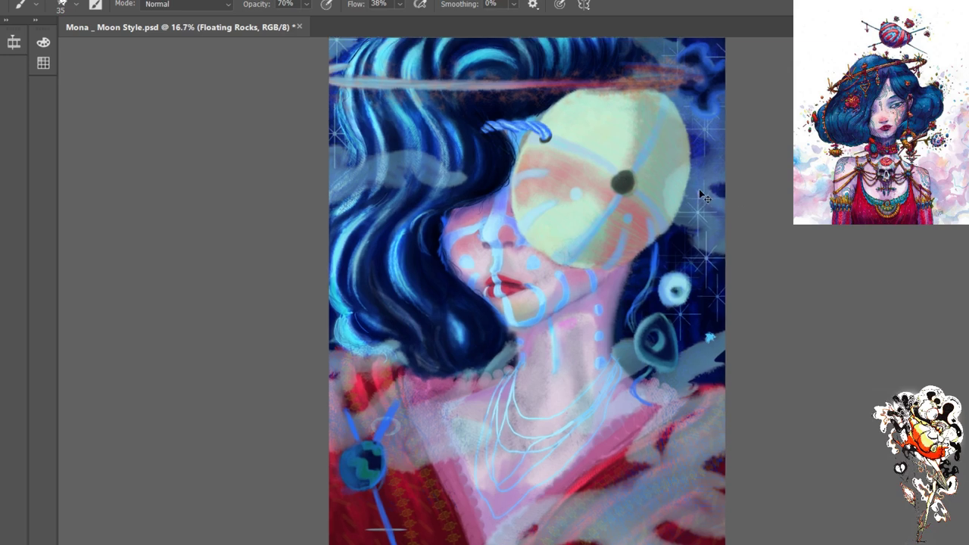
key("ctrl+plus")
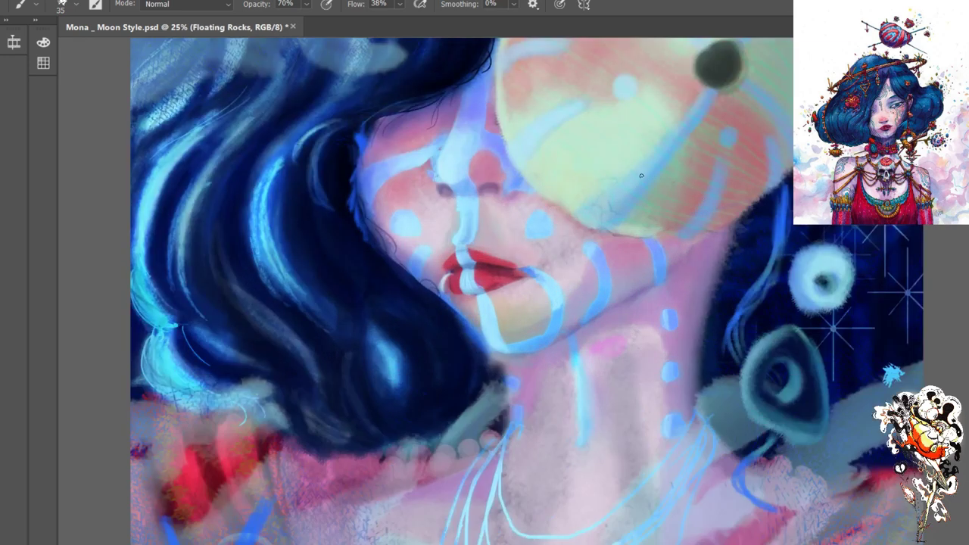
left_click_drag(611, 160, 607, 330)
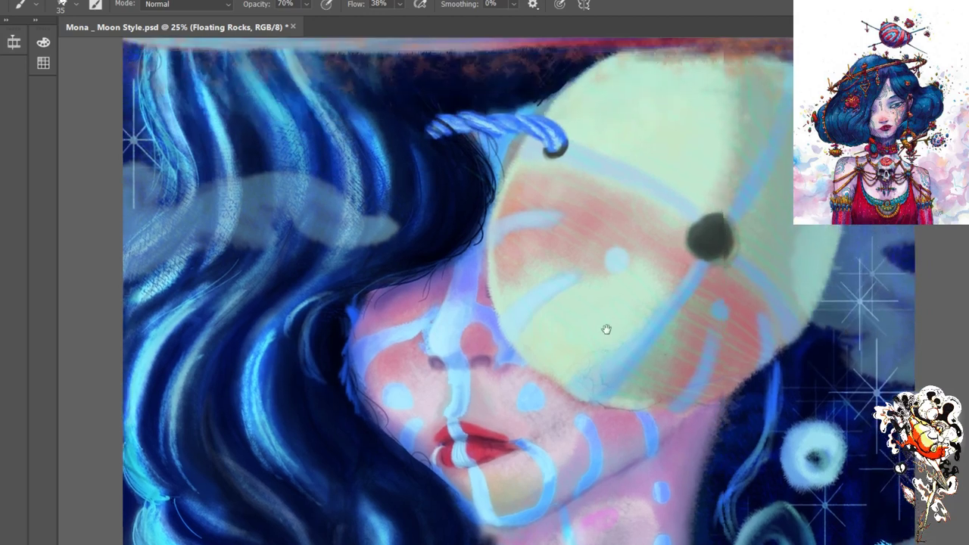
left_click_drag(597, 210, 601, 346)
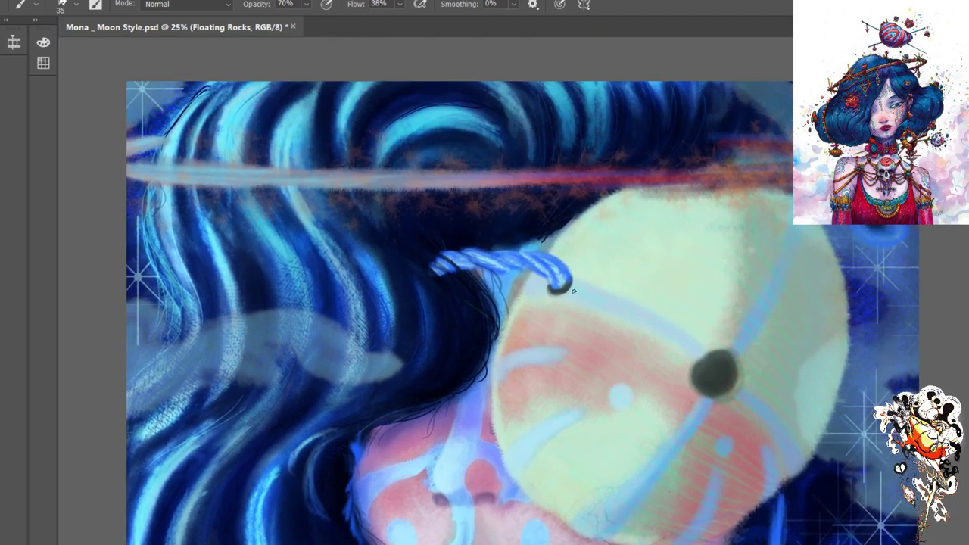
key("ctrl+plus")
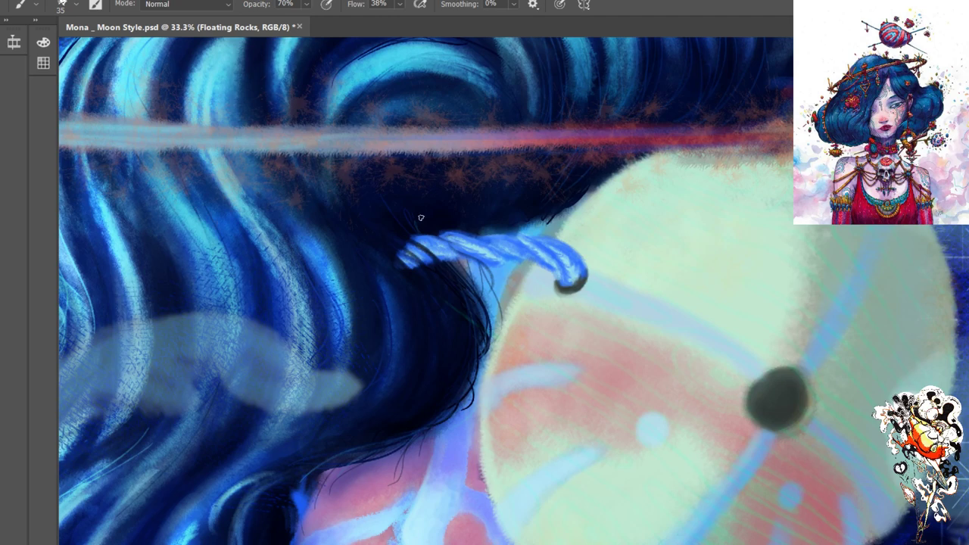
Brush a dark stroke along the hair edge beside the round lens
left_click_drag(481, 285, 471, 316)
scroll(488, 301, "down", 5)
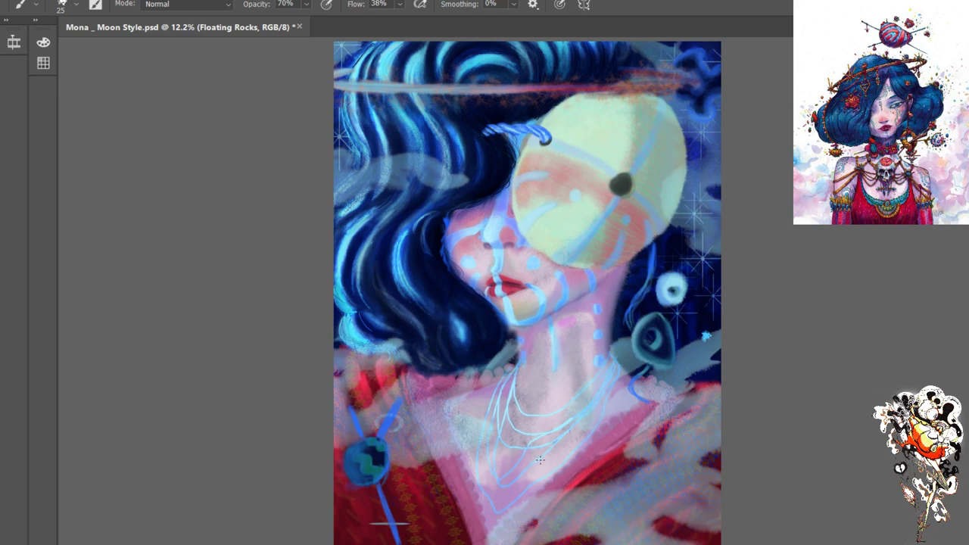
scroll(540, 460, "up", 3)
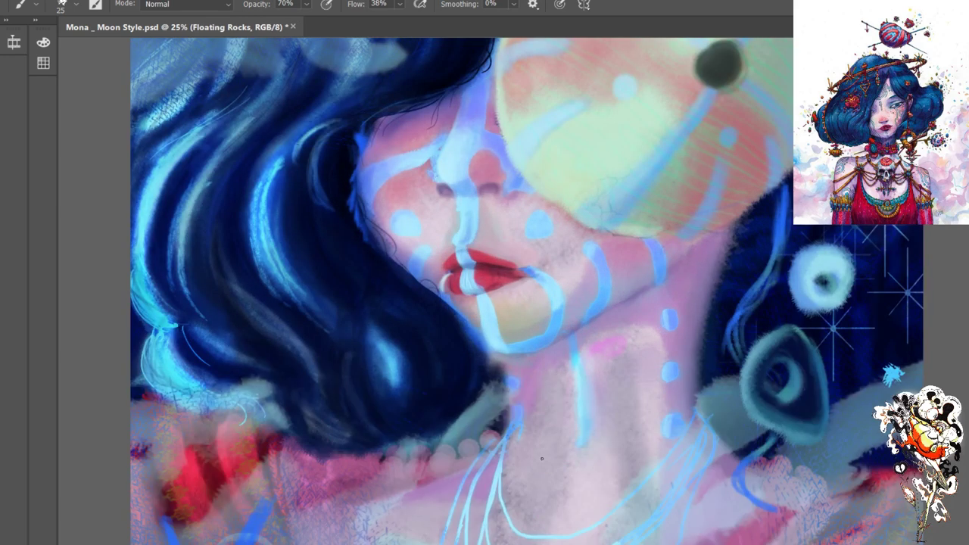
scroll(562, 344, "up", 1)
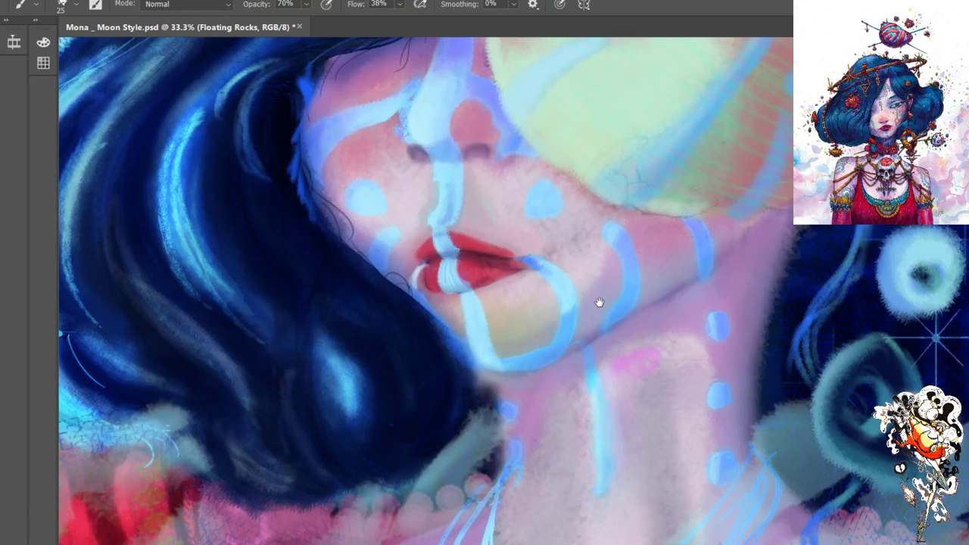
Frame the lens, hair band and hair ornament in a close-up view
left_click_drag(592, 310, 561, 424)
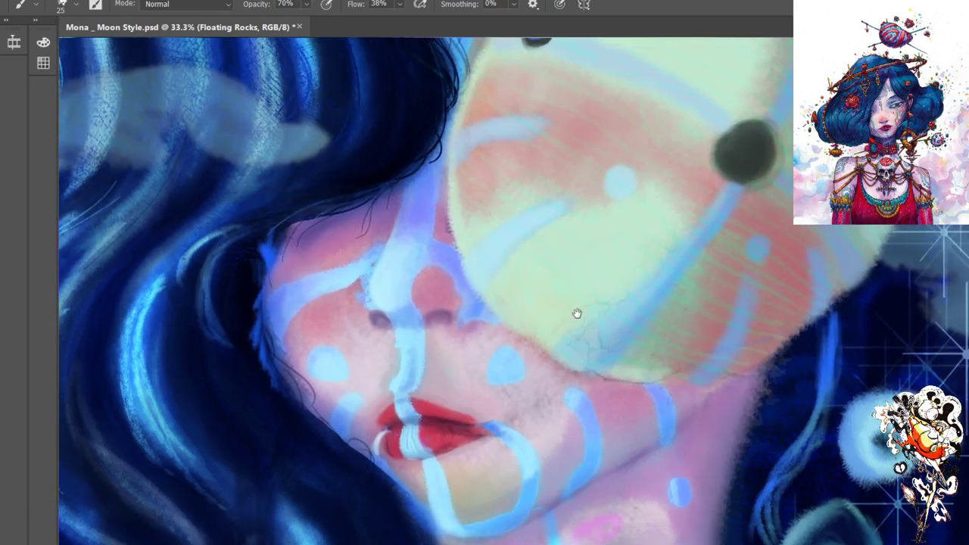
left_click_drag(575, 316, 571, 462)
left_click_drag(563, 309, 583, 384)
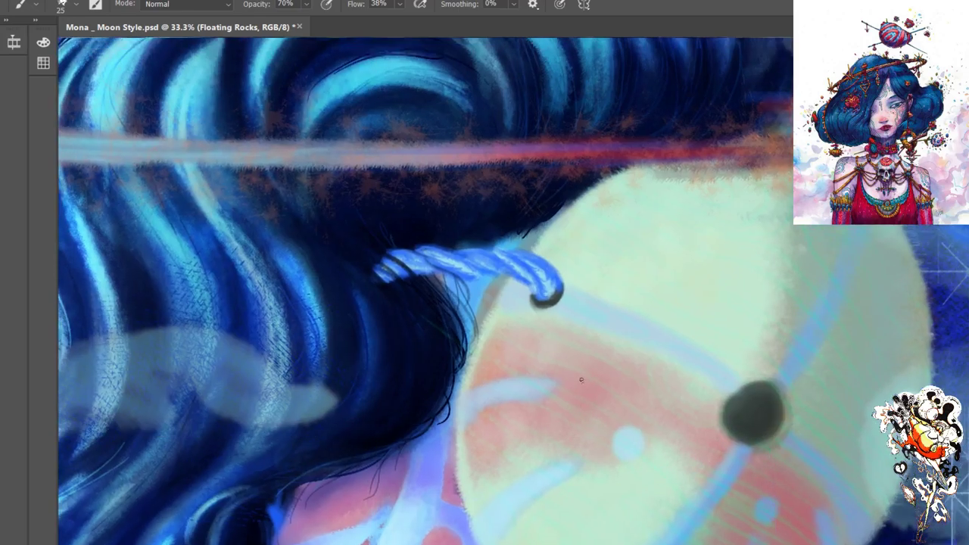
key("ctrl+plus")
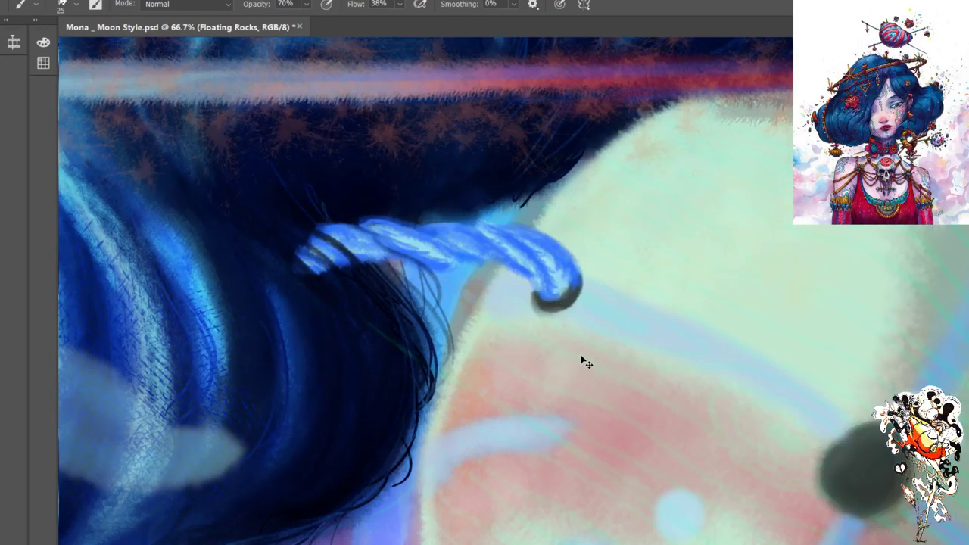
Sample a blue from the hair ornament and set the brush opacity to 24%
left_click_drag(587, 361, 581, 346)
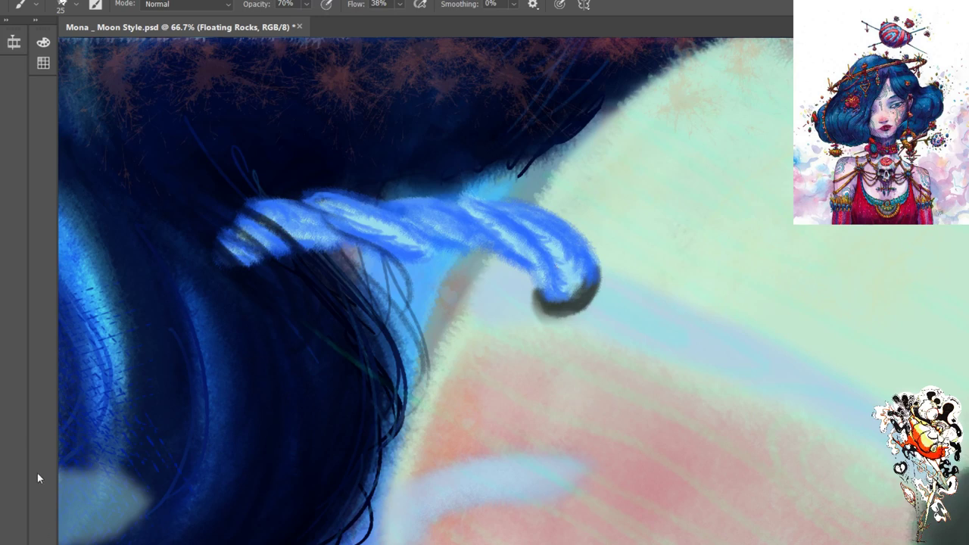
key("i")
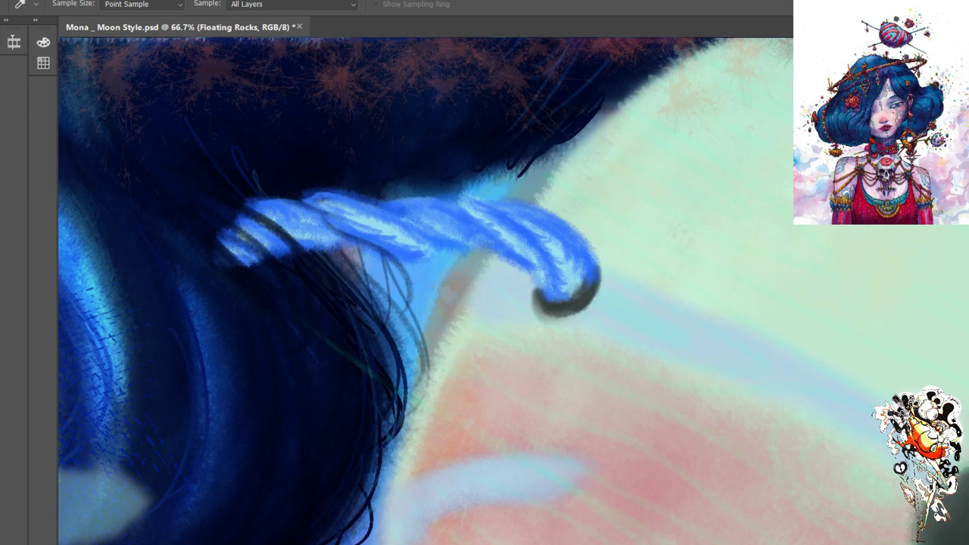
key("b")
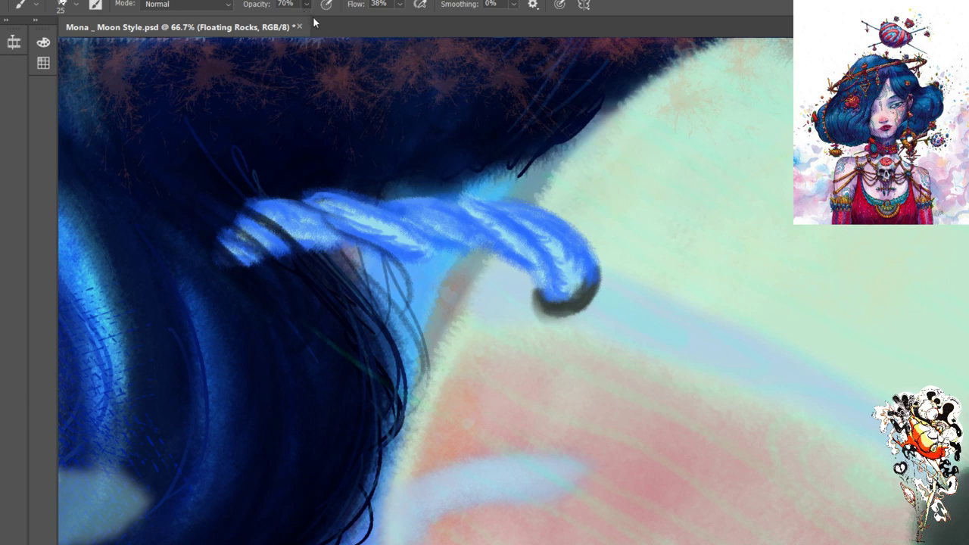
key("2")
key("4")
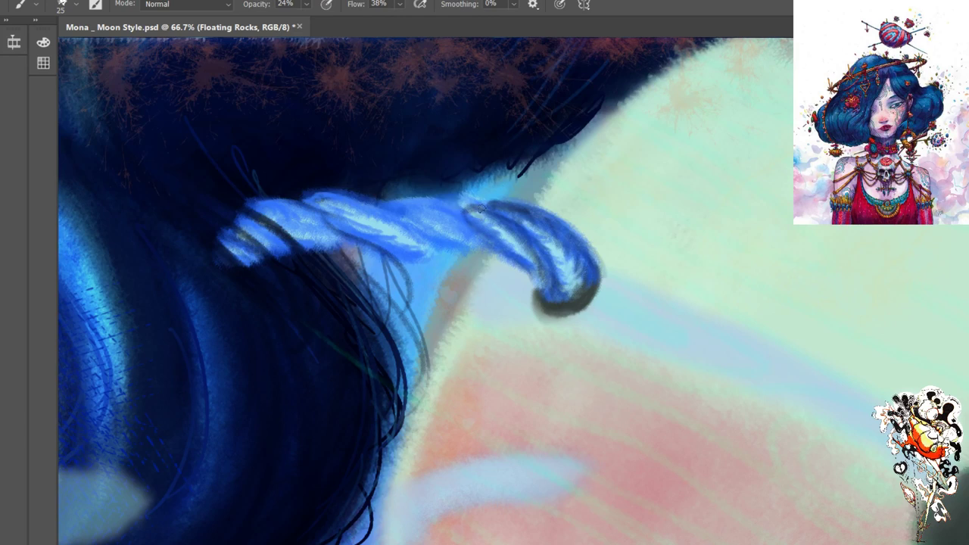
Shade the upper and lower edges of the blue ornament strand with soft darker blue
left_click_drag(480, 209, 460, 204)
left_click_drag(472, 246, 452, 240)
left_click_drag(444, 240, 487, 243)
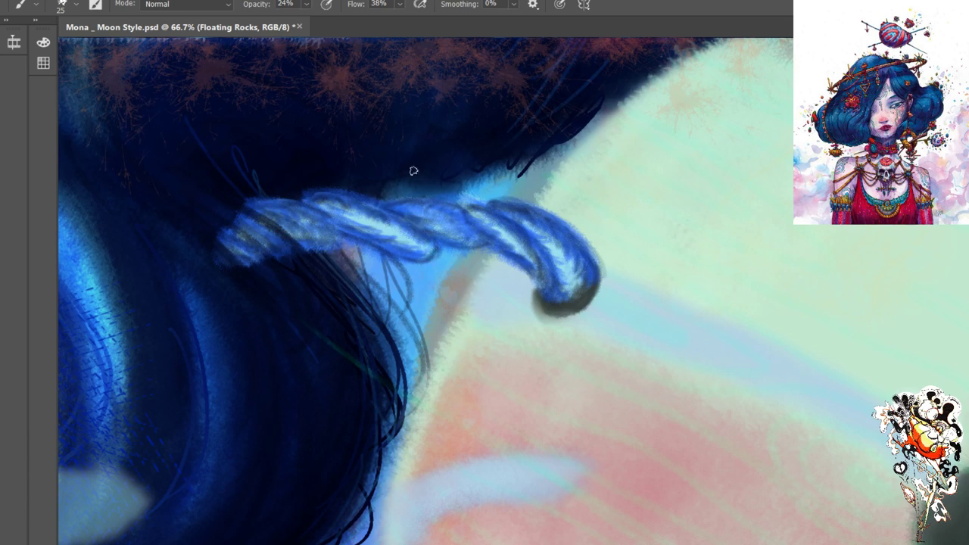
Fit the entire painting on screen with Ctrl+0
key("ctrl+0")
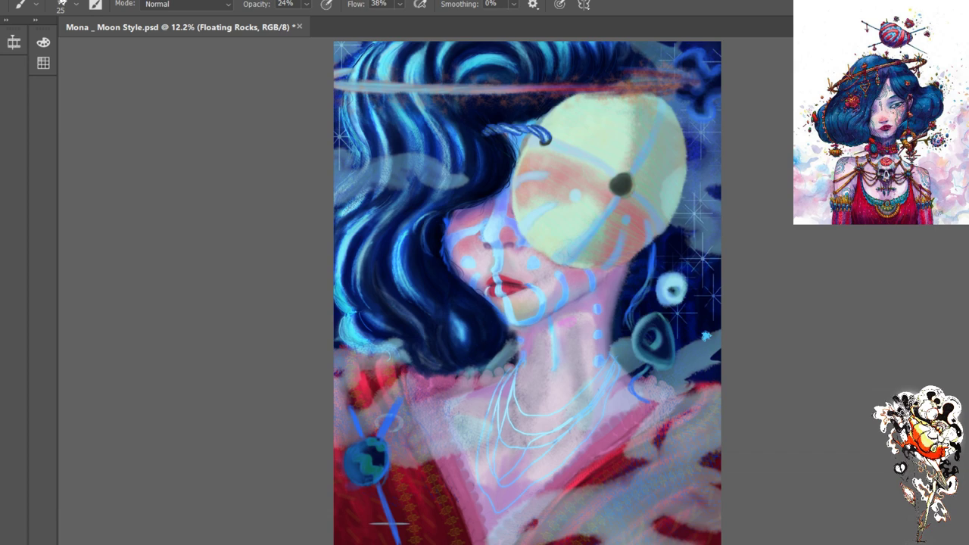
Zoom in and pan to the braided hook above the lens at 66.7%
key("ctrl+plus")
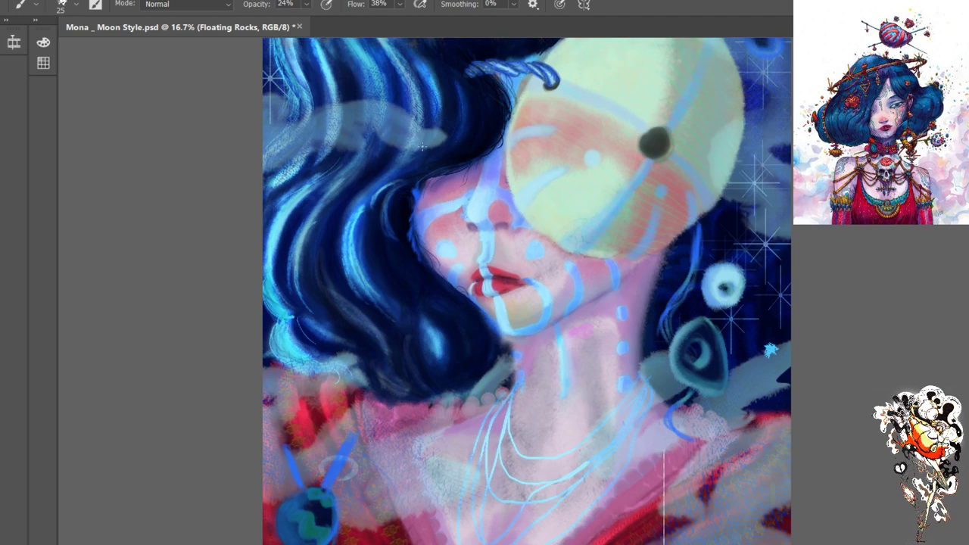
key("ctrl+plus")
key("ctrl+plus")
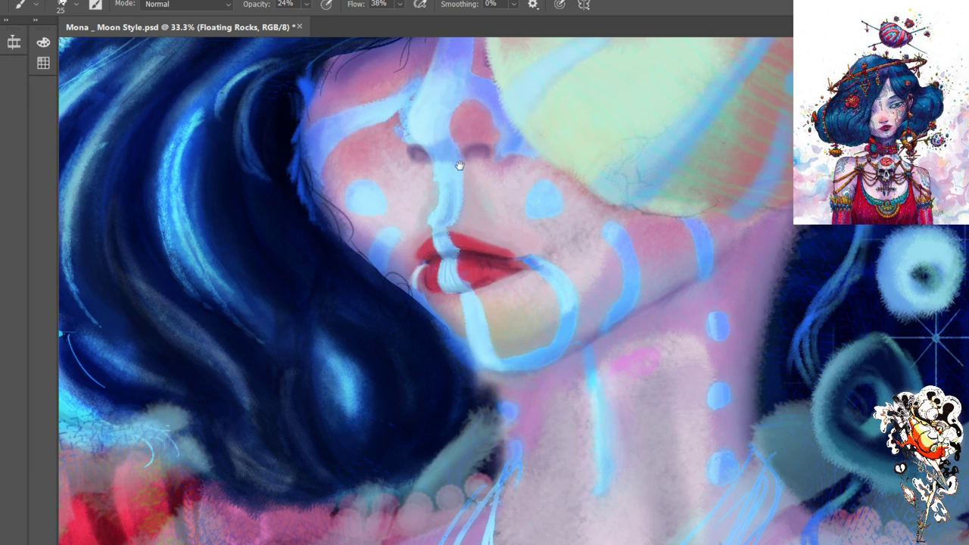
left_click_drag(459, 165, 451, 229)
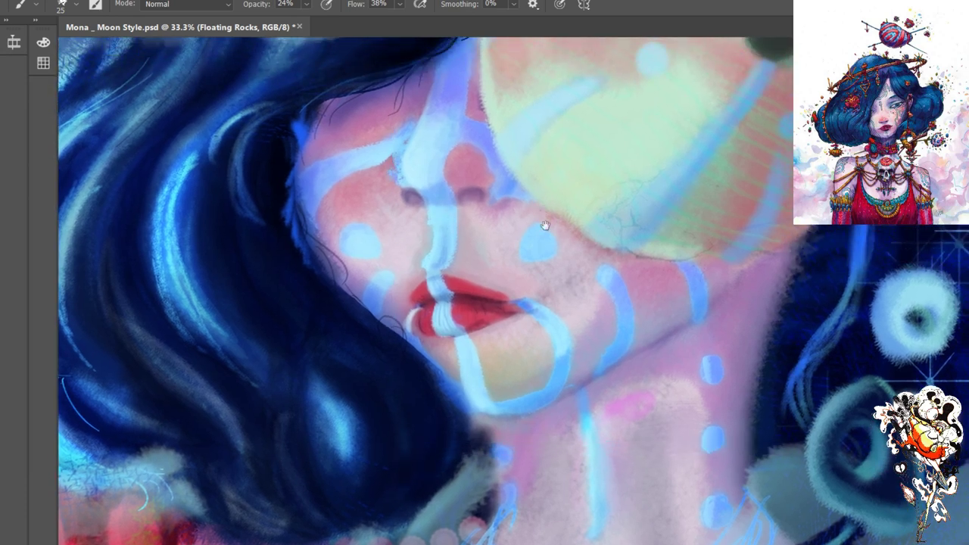
left_click_drag(543, 225, 550, 334)
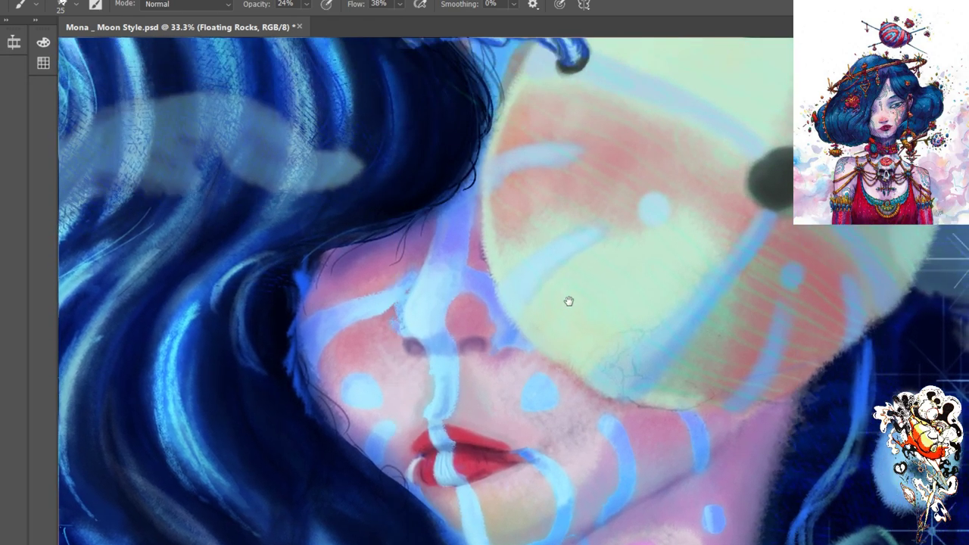
left_click_drag(616, 115, 649, 286)
left_click_drag(629, 234, 637, 257)
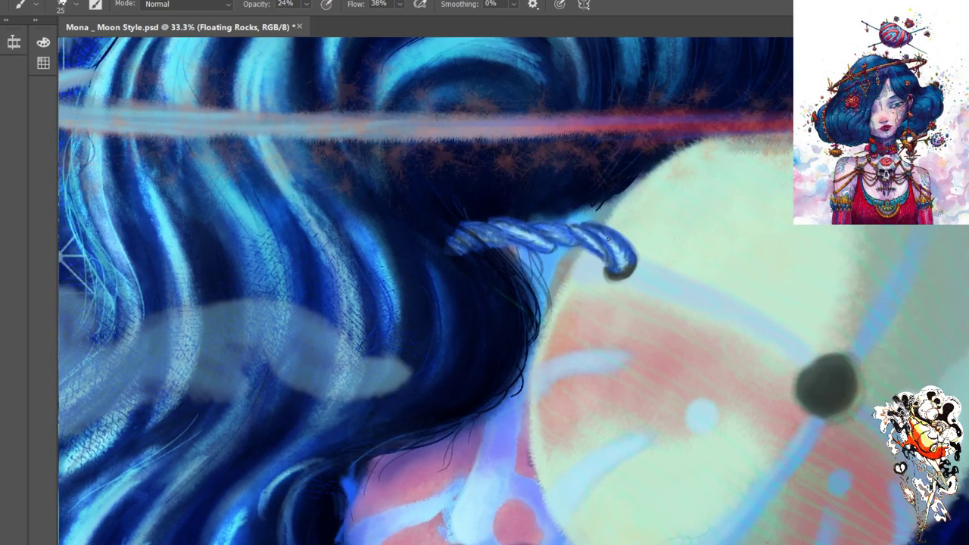
scroll(608, 239, "up", 2)
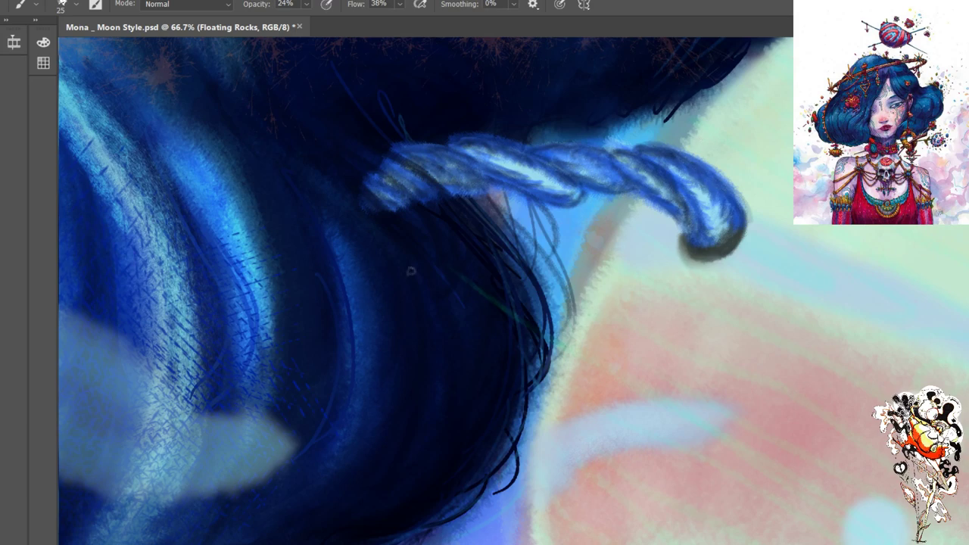
key("ctrl+minus")
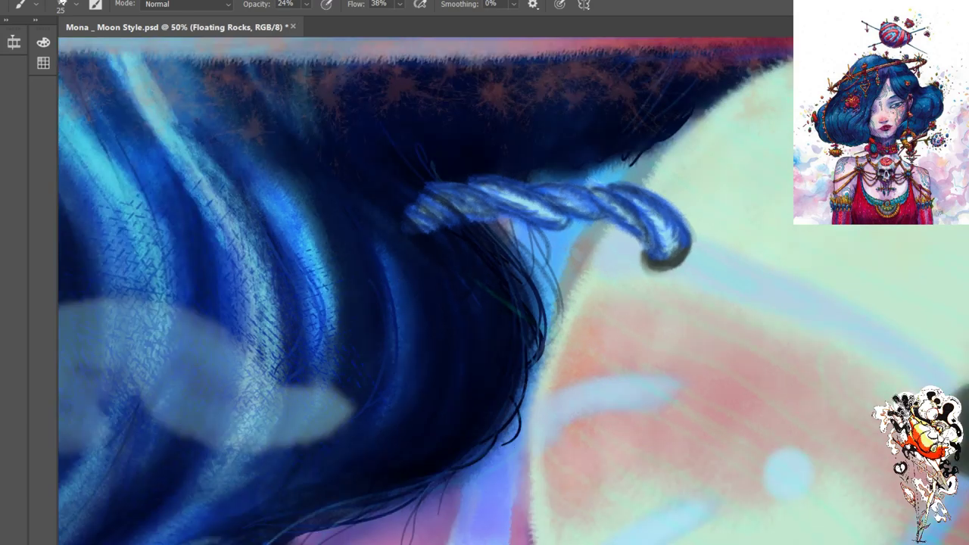
key("ctrl+minus")
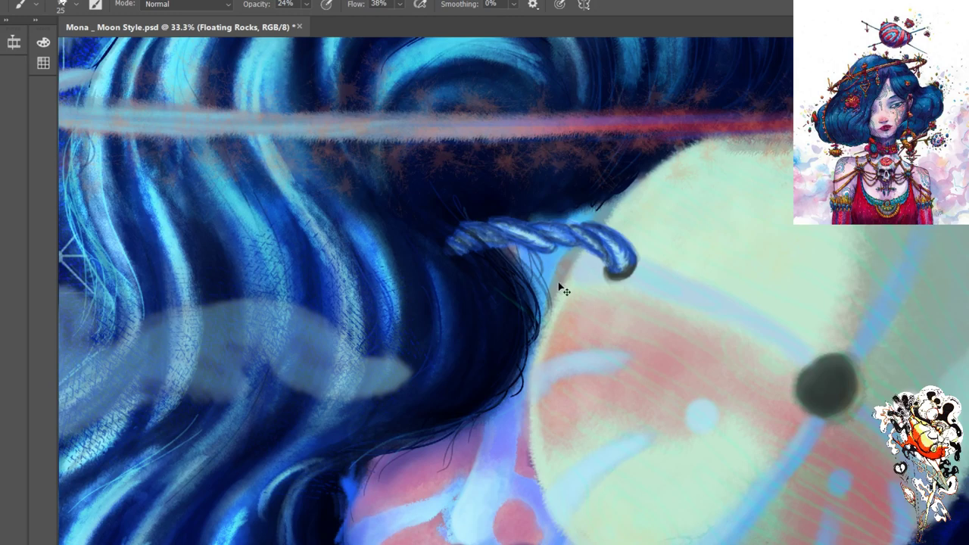
scroll(560, 283, "up", 2)
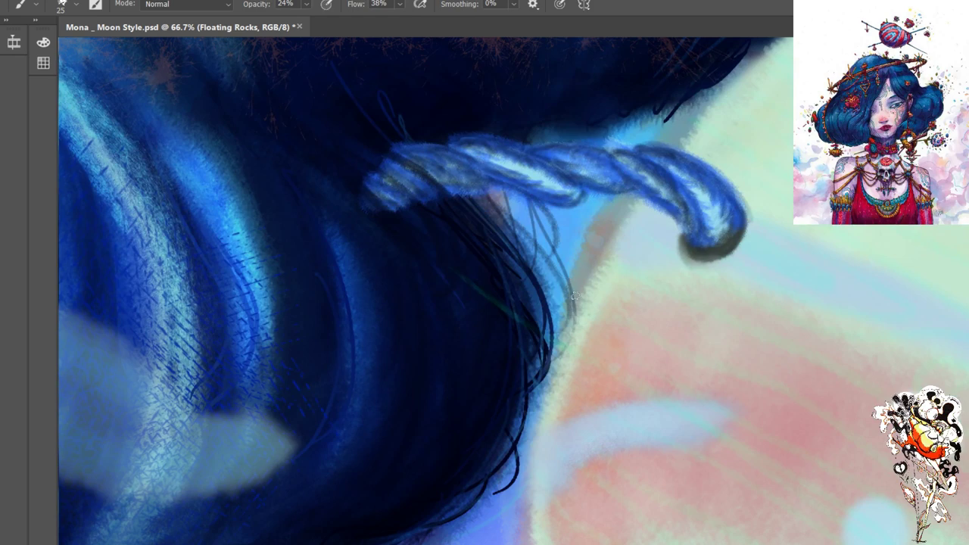
scroll(575, 291, "up", 1)
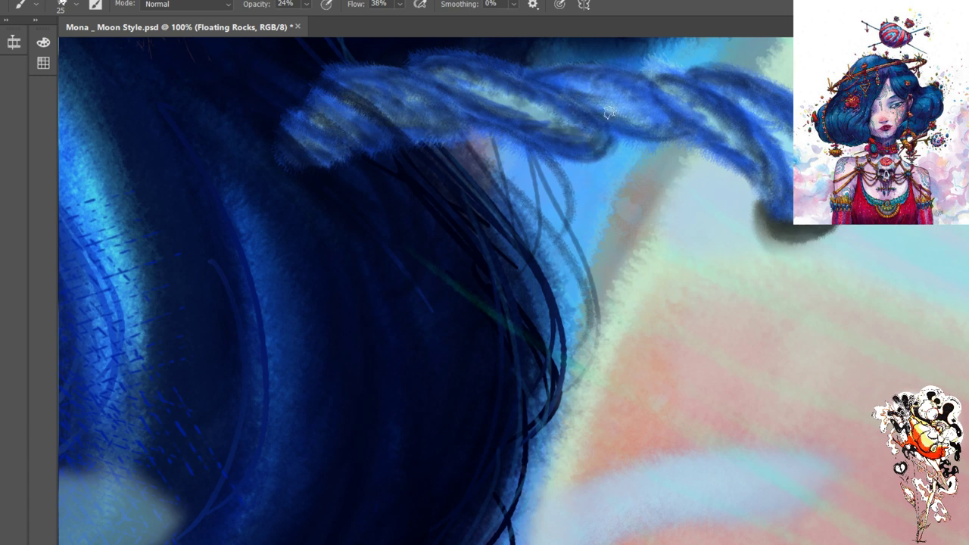
Paint a darker blue stroke along the rope, then sample dark blue near the braid's tip
left_click_drag(609, 113, 666, 130)
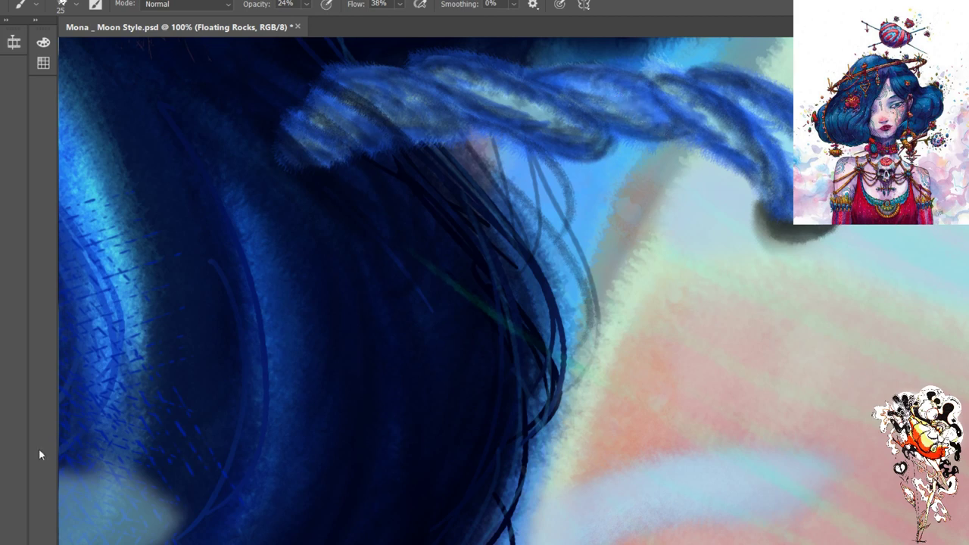
key("i")
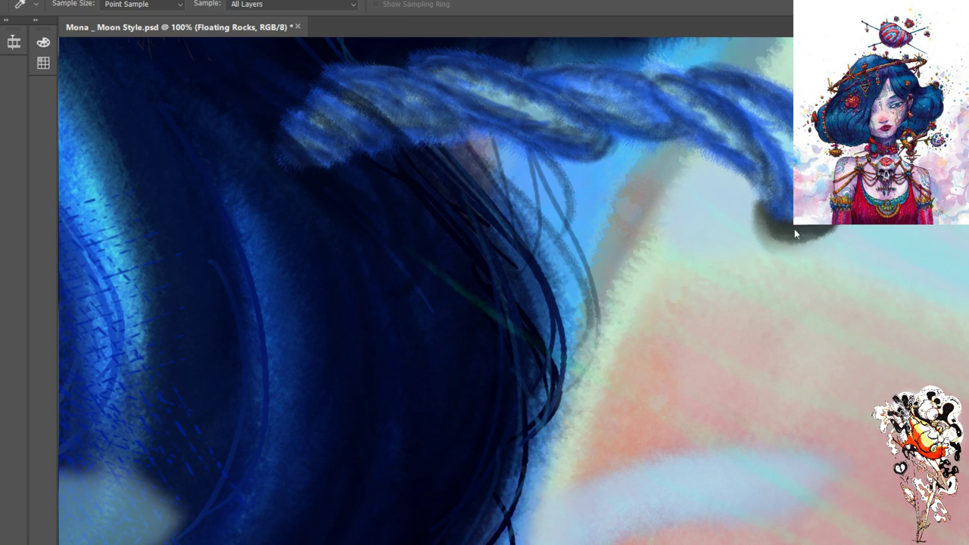
left_click_drag(771, 202, 785, 191)
key("b")
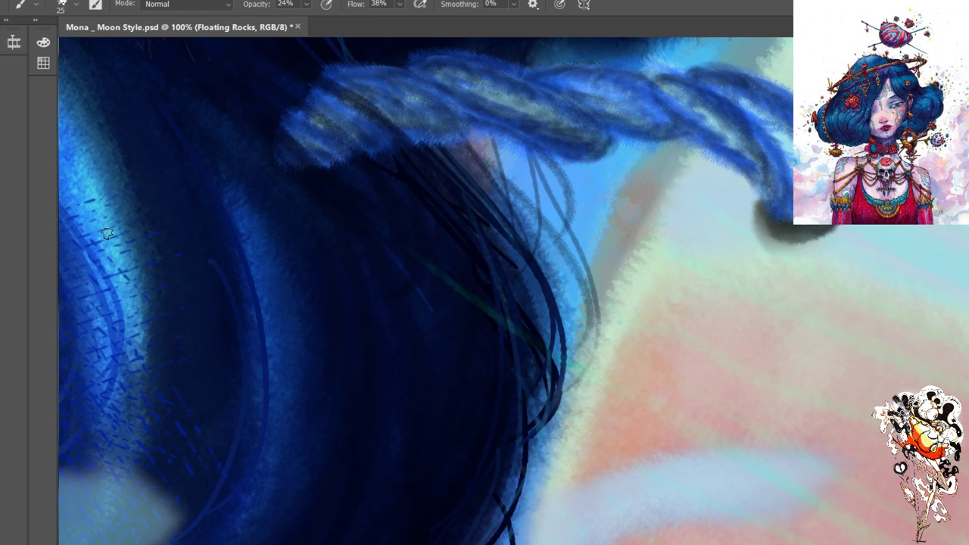
Dab darker blue shading onto the braid's lower end and sample a fresh colour
left_click(674, 94)
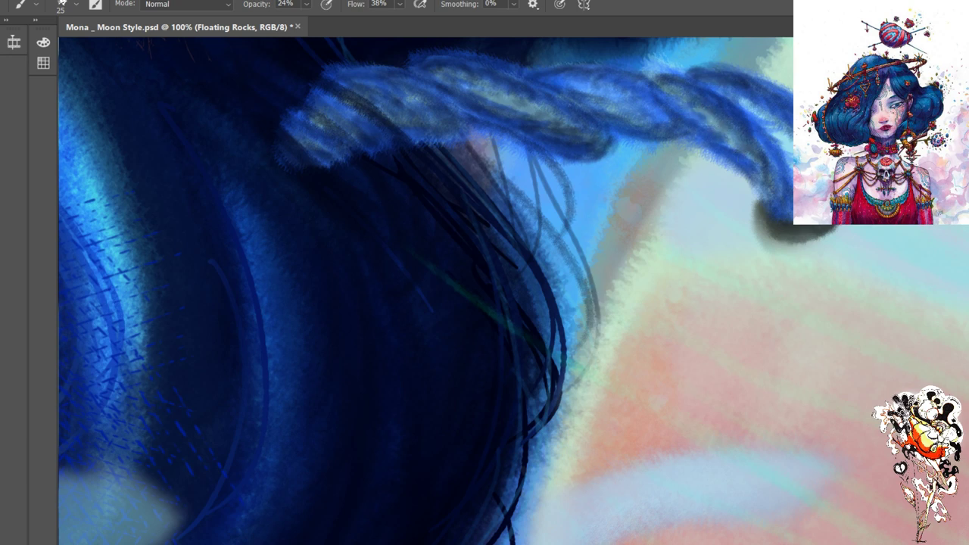
left_click(741, 151)
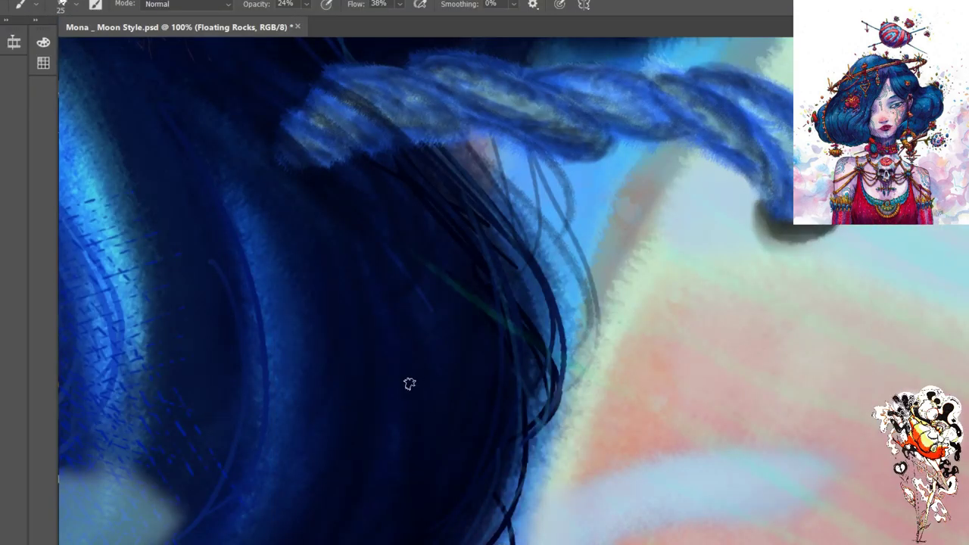
key("i")
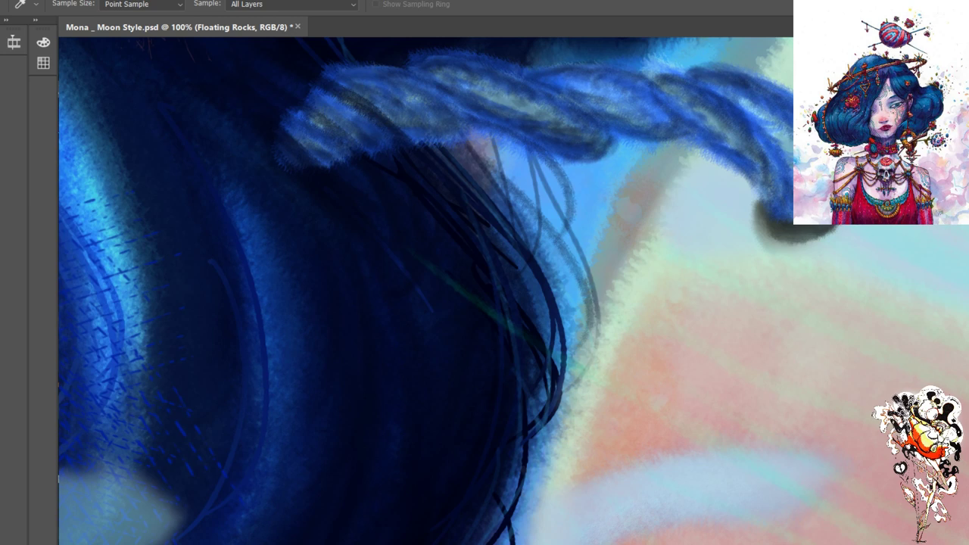
key("b")
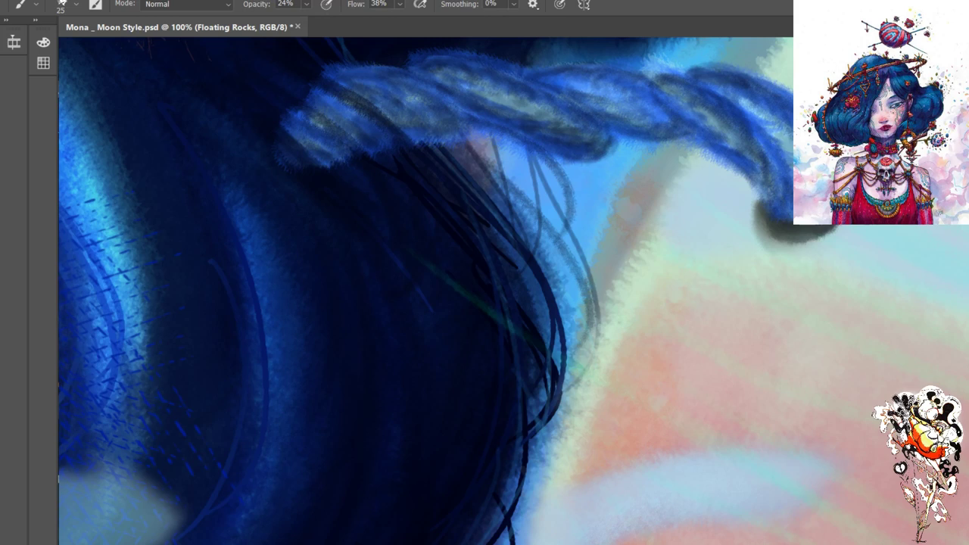
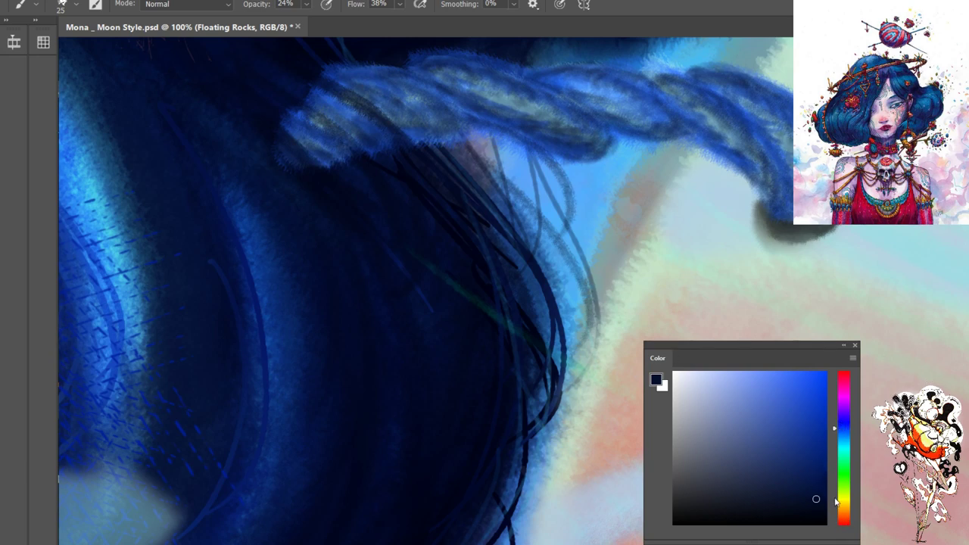
Fit the whole Mona Moon Style portrait on screen with Ctrl+0
key("ctrl+0")
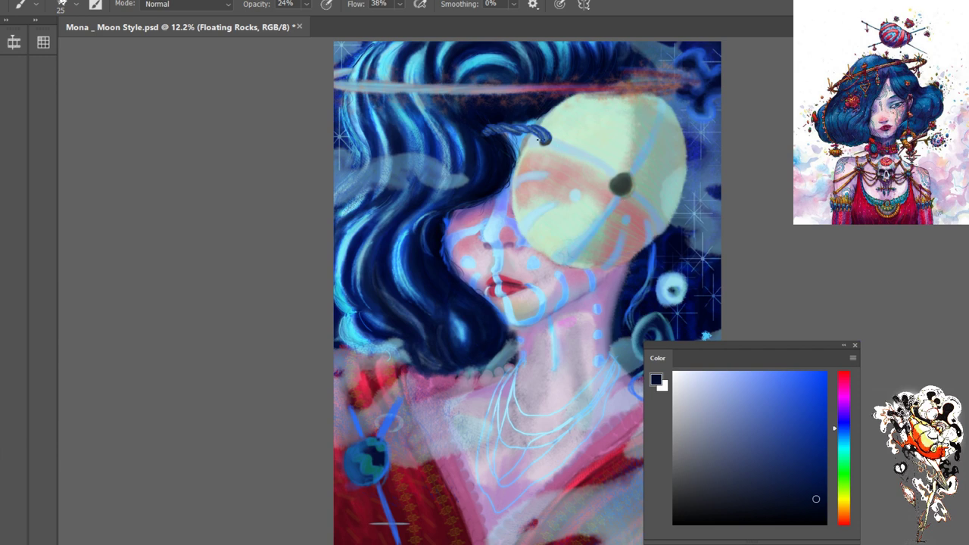
Zoom in to 66.7% and pan to the twisted blue rope in the hair above the face
scroll(521, 136, "up", 1)
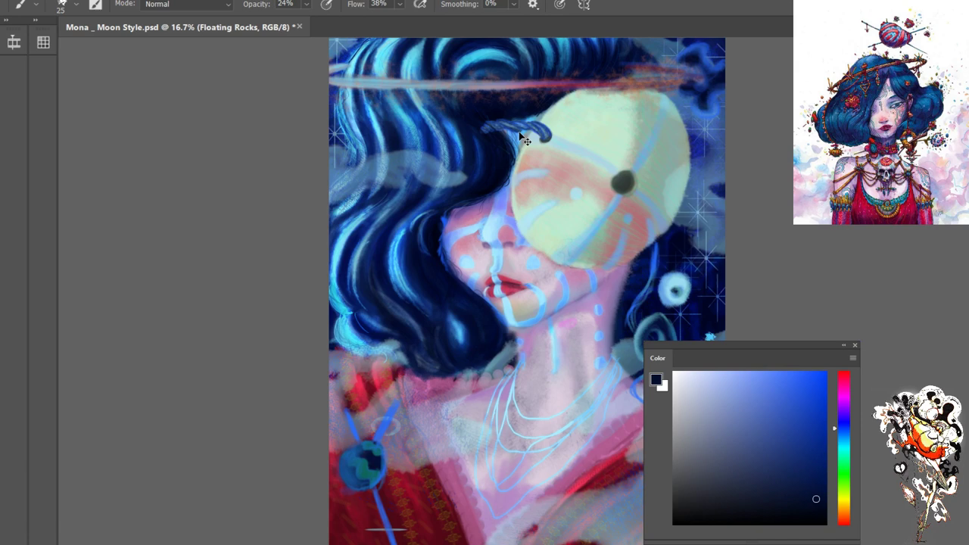
scroll(522, 138, "up", 2)
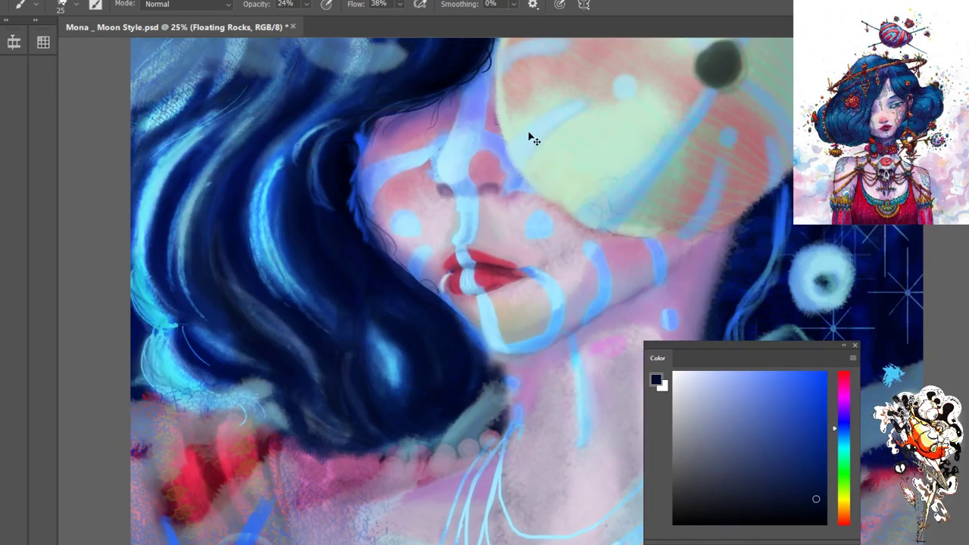
scroll(535, 139, "up", 1)
left_click_drag(548, 126, 555, 182)
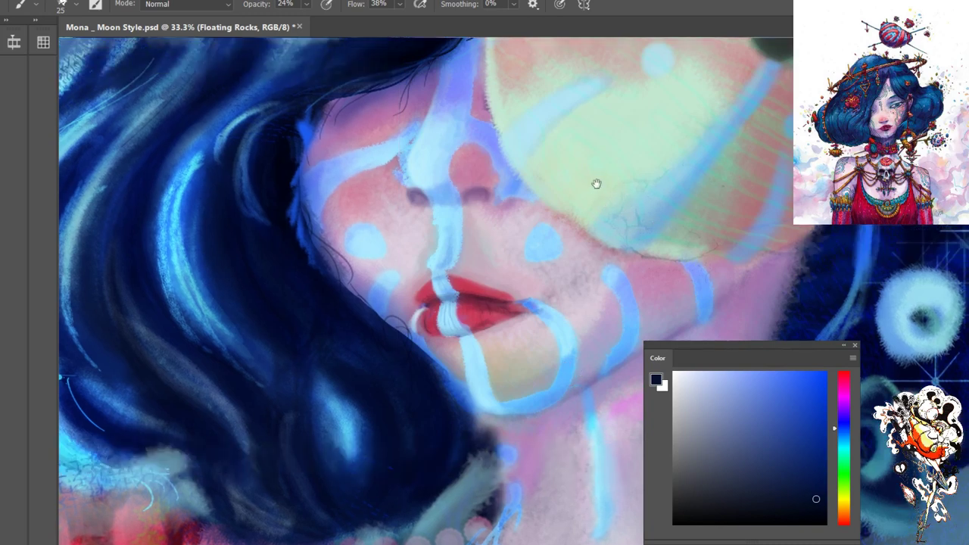
mouse_move(597, 184)
left_mouse_down()
mouse_move(628, 416)
mouse_move(613, 496)
left_mouse_up()
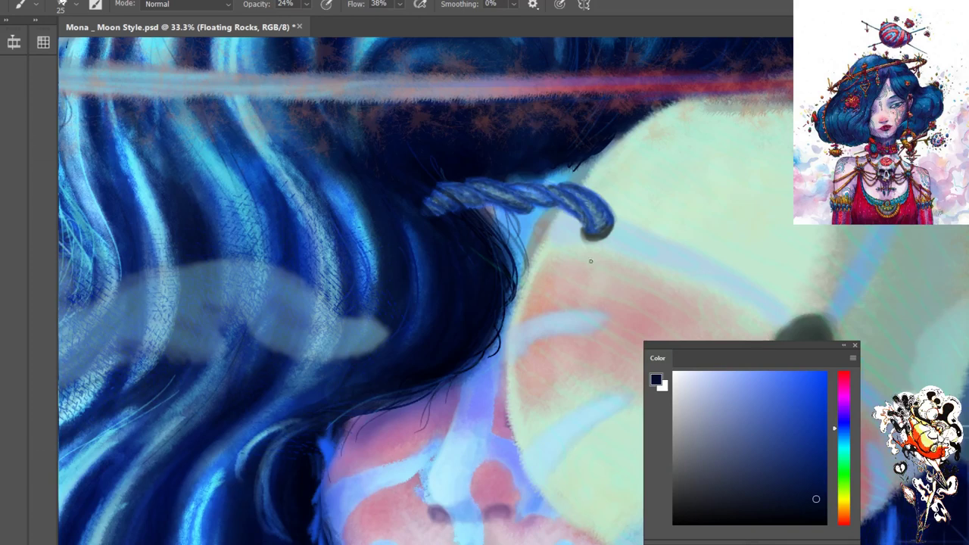
scroll(582, 233, "up", 2)
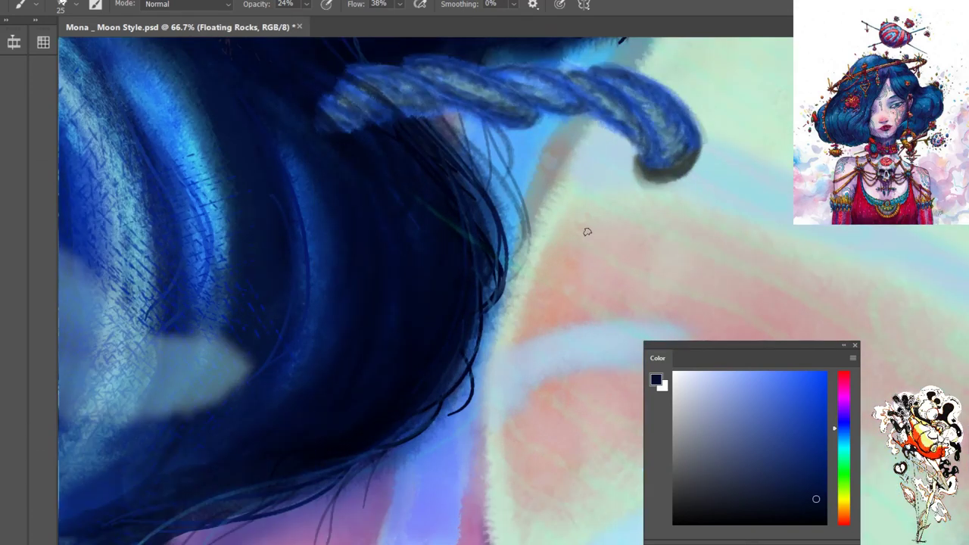
Pan up to show more hair above the rope and pick a darker navy paint colour
left_click_drag(606, 234, 615, 355)
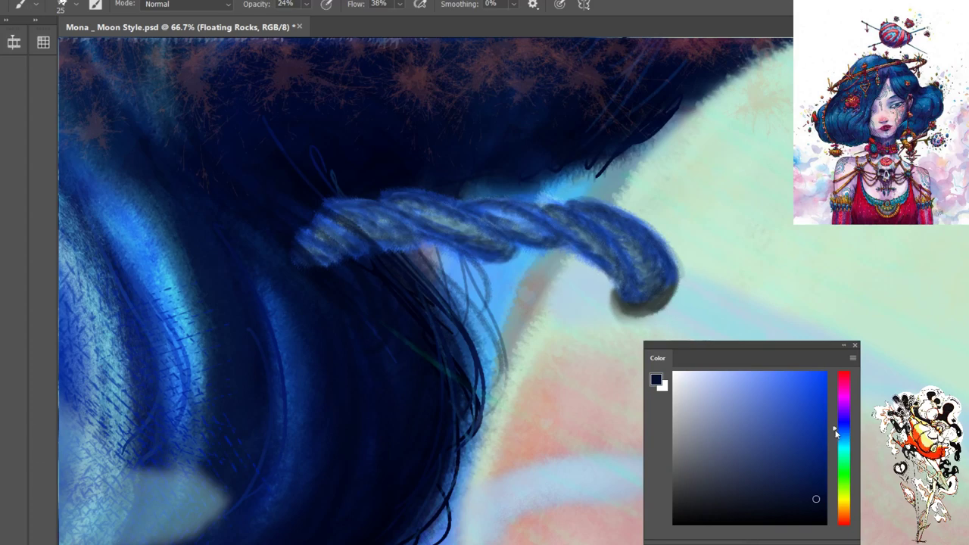
left_click(817, 500)
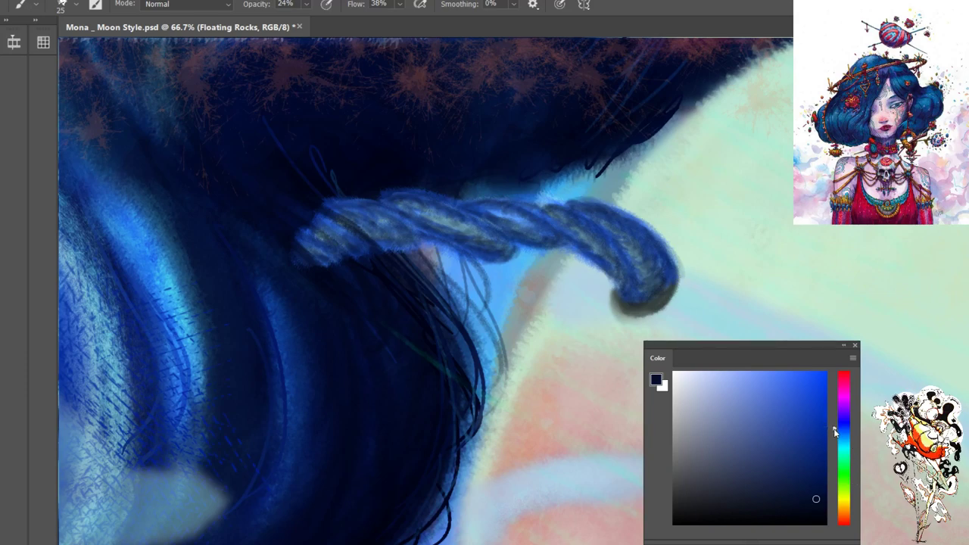
Sweep the hue slider through purple, crimson and green, settling on purple-magenta
left_click_drag(834, 427, 836, 385)
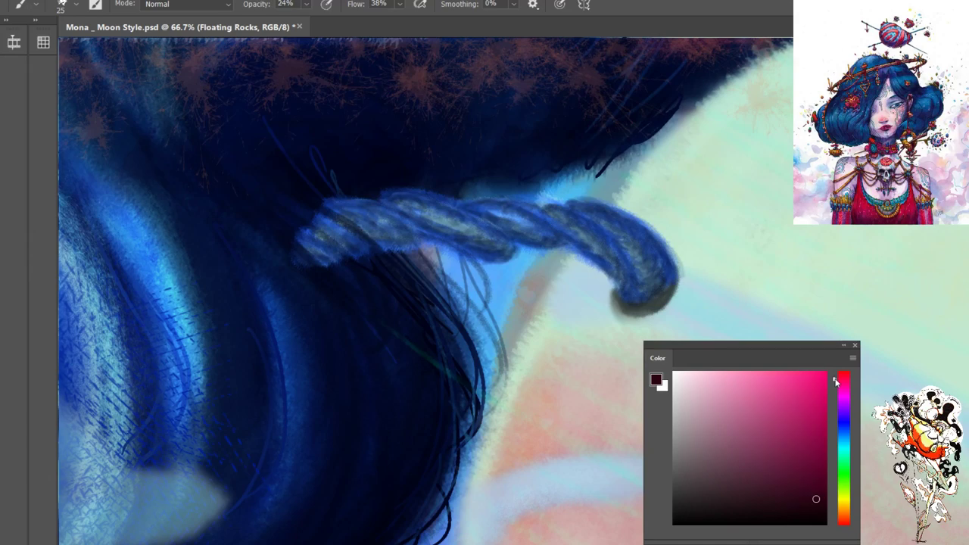
left_click_drag(835, 380, 836, 376)
left_click_drag(836, 383, 836, 462)
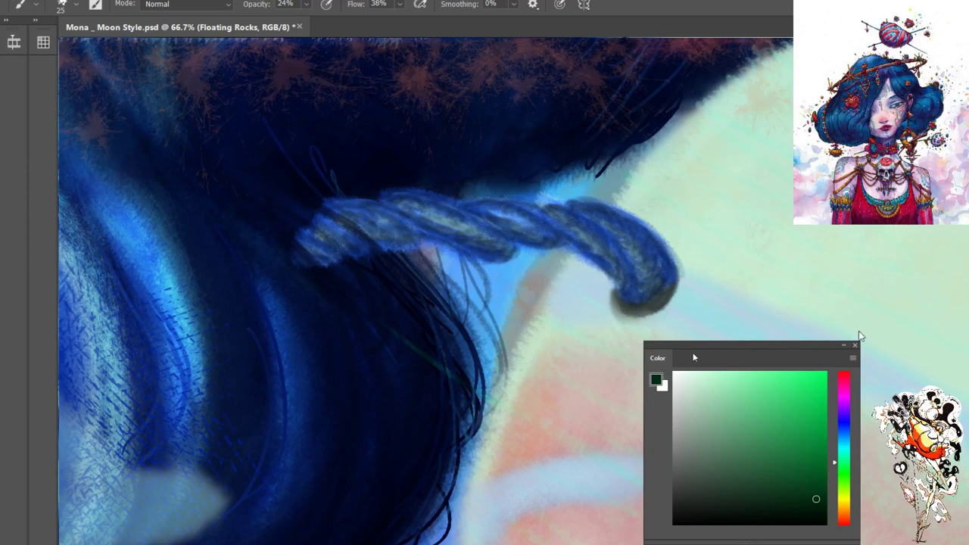
left_click_drag(835, 465, 835, 382)
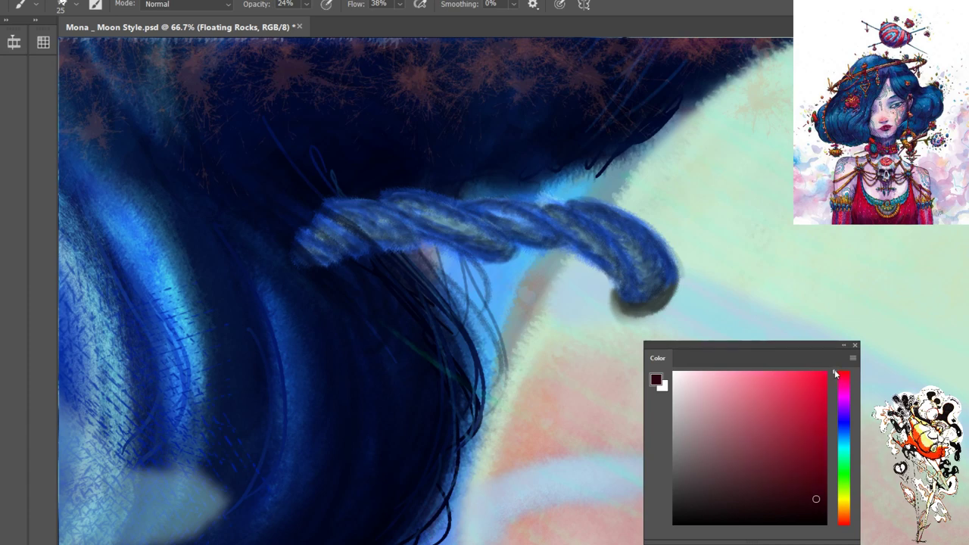
left_click_drag(835, 388, 837, 397)
Paint bright then pale pink over the rope's curled tip and lower end
left_click(819, 384)
mouse_move(639, 258)
left_mouse_down()
mouse_move(650, 284)
mouse_move(622, 243)
mouse_move(656, 286)
mouse_move(643, 228)
left_mouse_up()
left_click(722, 387)
mouse_move(635, 296)
left_mouse_down()
mouse_move(627, 253)
mouse_move(641, 287)
mouse_move(657, 282)
mouse_move(606, 234)
mouse_move(645, 286)
mouse_move(606, 231)
mouse_move(637, 261)
mouse_move(637, 295)
left_mouse_up()
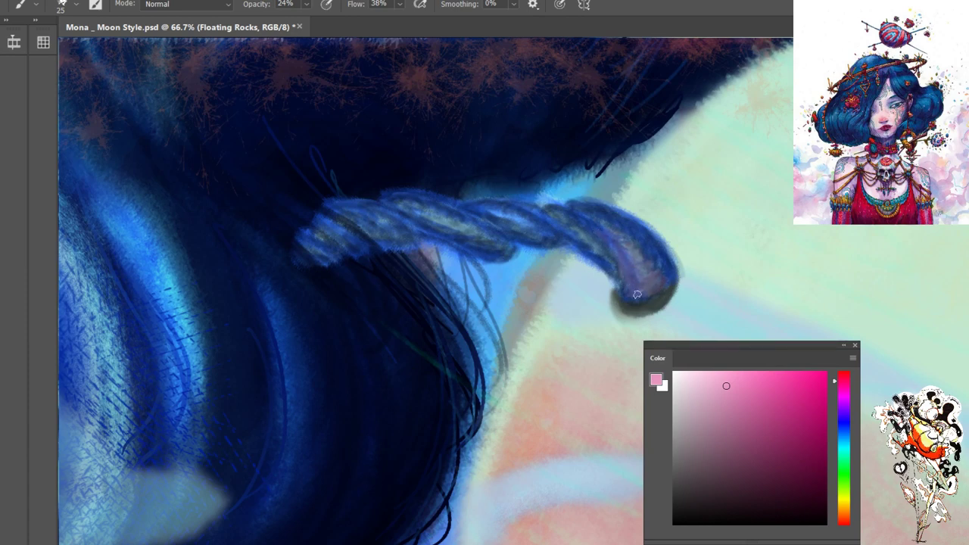
mouse_move(627, 226)
left_mouse_down()
mouse_move(659, 283)
mouse_move(645, 256)
mouse_move(648, 289)
mouse_move(611, 234)
mouse_move(627, 243)
mouse_move(646, 278)
mouse_move(595, 224)
mouse_move(621, 238)
mouse_move(642, 288)
mouse_move(654, 283)
mouse_move(650, 264)
mouse_move(610, 231)
mouse_move(639, 308)
left_mouse_up()
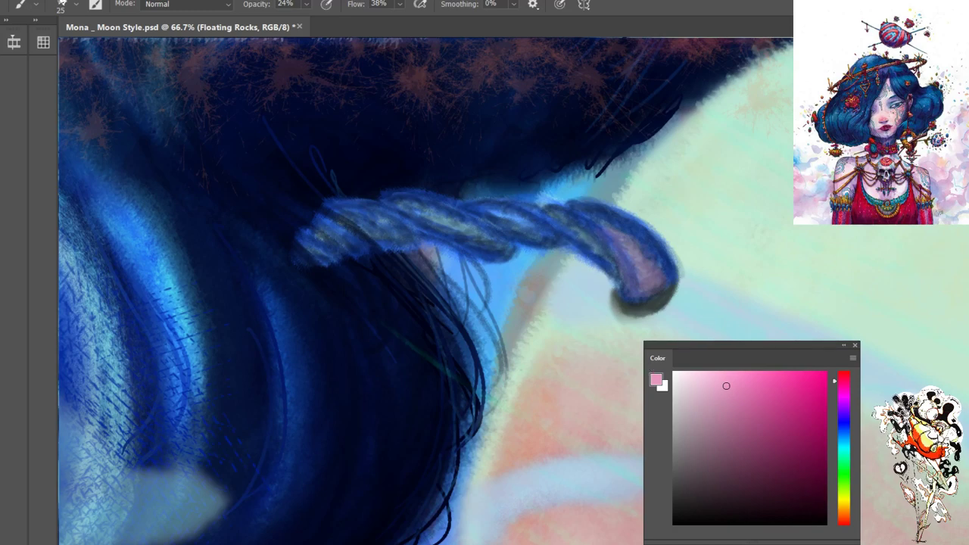
Sample greyish pink, grey and the rope's blue edge to blend purple-blue into the pink highlight
left_click(639, 388, "alt")
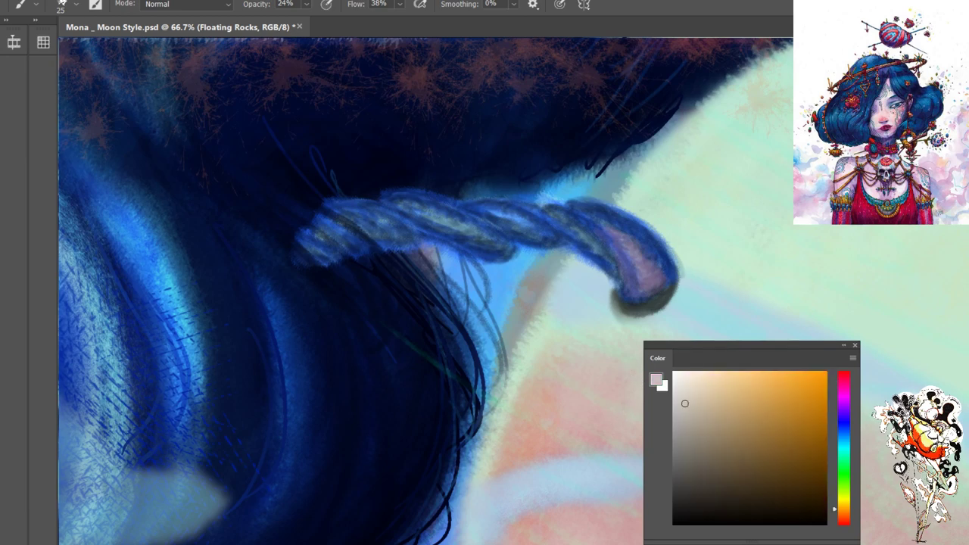
left_click(553, 409, "alt")
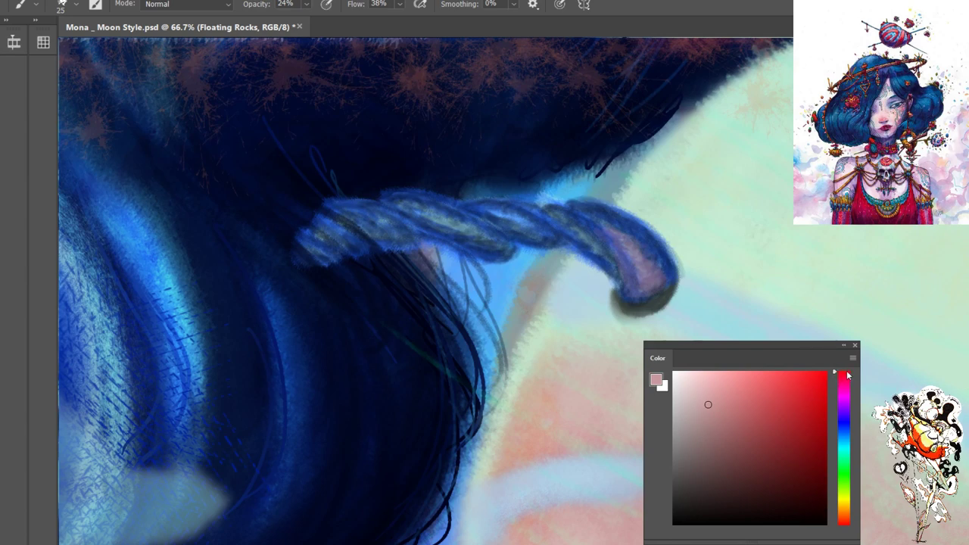
left_click(875, 390, "alt")
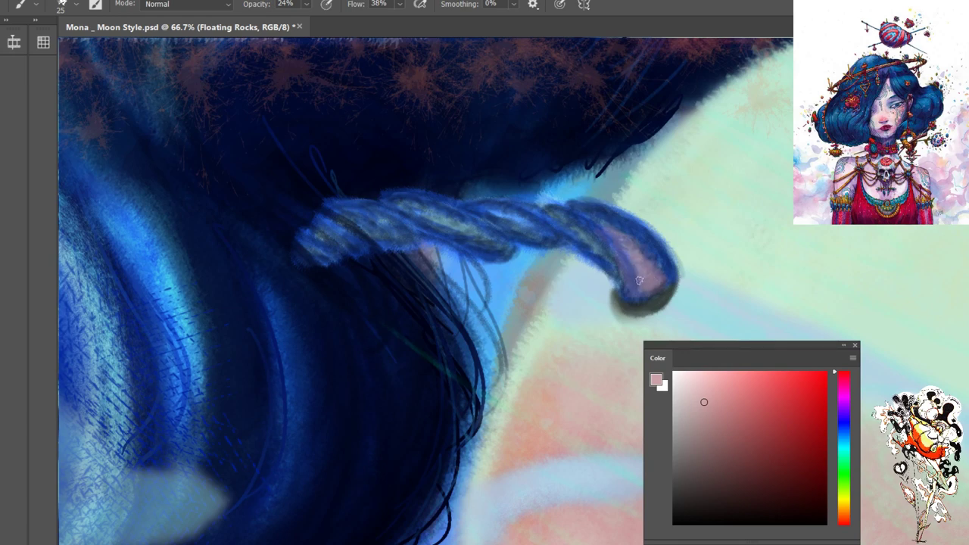
mouse_move(652, 278)
left_mouse_down()
mouse_move(605, 228)
mouse_move(663, 252)
left_mouse_up()
left_click(664, 259, "alt")
left_click_drag(660, 275, 624, 240)
mouse_move(643, 263)
left_mouse_down()
mouse_move(649, 239)
mouse_move(655, 282)
mouse_move(648, 244)
left_mouse_up()
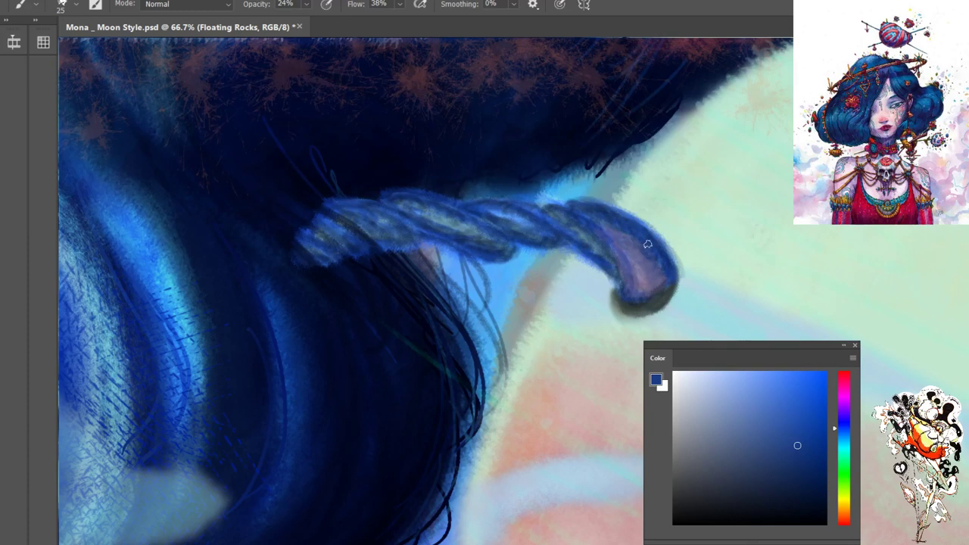
Shade the rope tip with navy sampled from the hair, then sample the light blue hair highlight
left_click(600, 145, "alt")
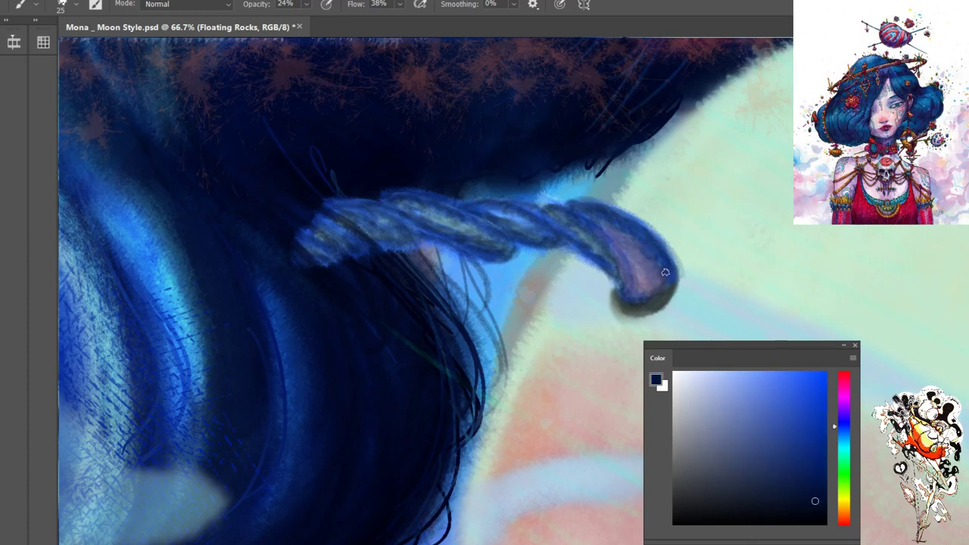
mouse_move(643, 247)
left_mouse_down()
mouse_move(653, 277)
mouse_move(619, 229)
left_mouse_up()
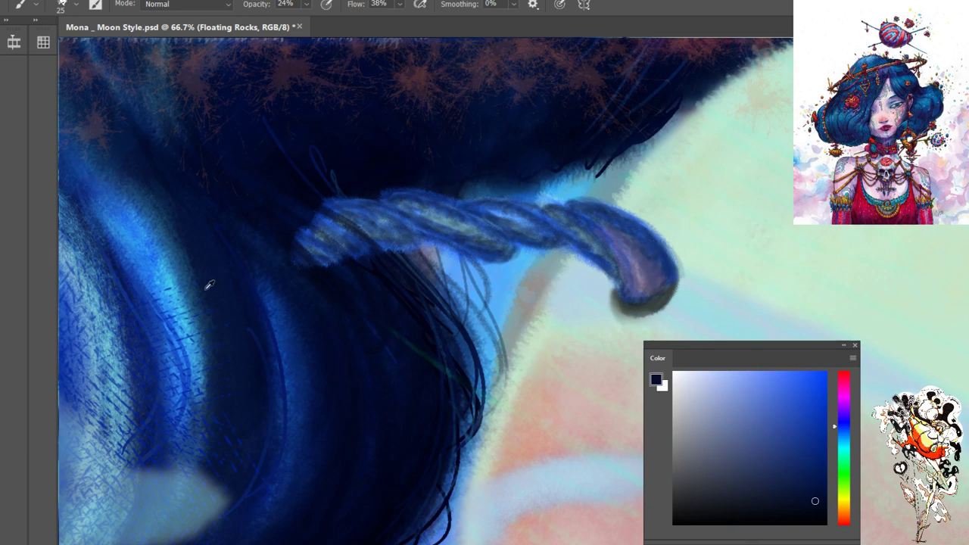
left_click(164, 254, "alt")
left_click(180, 282, "alt")
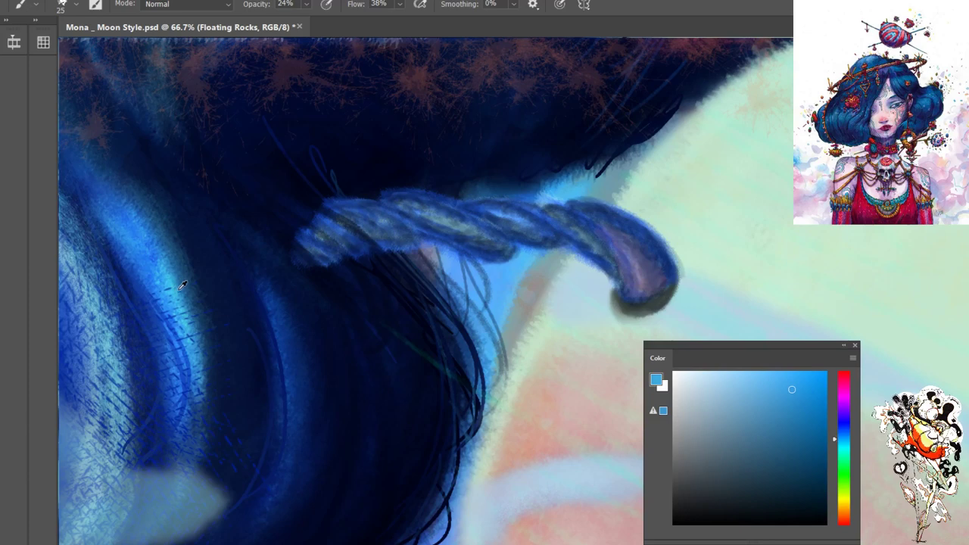
Enlarge the brush to 60 and darken the rope's upper-right edge and middle twists with navy
key("bracketright")
key("bracketright")
key("bracketright")
key("bracketright")
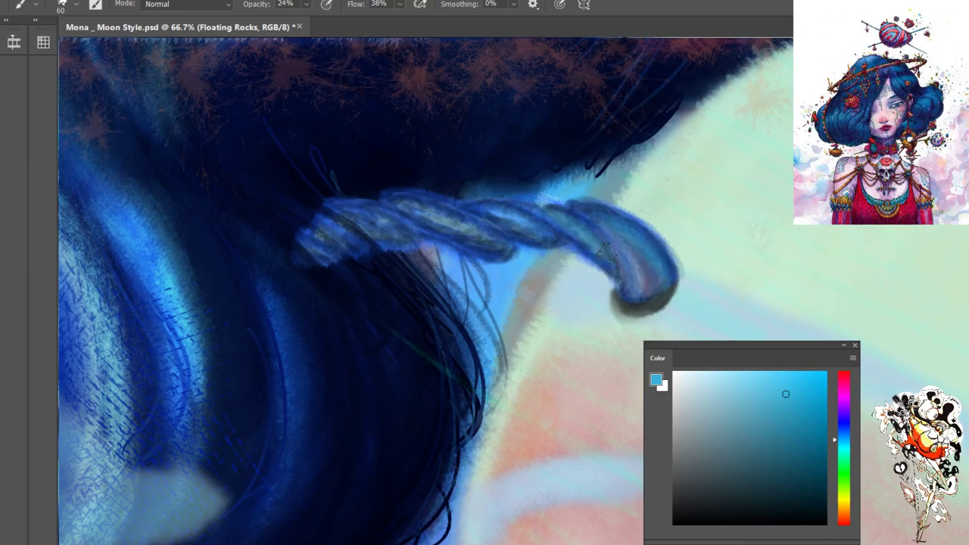
left_click(553, 142, "alt")
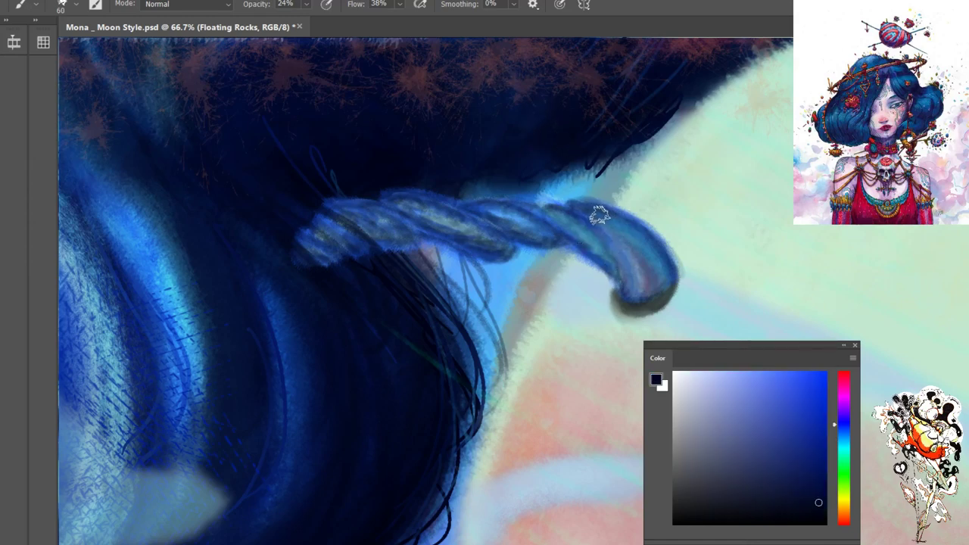
mouse_move(659, 283)
left_mouse_down()
mouse_move(604, 225)
mouse_move(611, 217)
mouse_move(654, 281)
mouse_move(580, 210)
mouse_move(561, 217)
mouse_move(597, 256)
mouse_move(555, 211)
mouse_move(577, 221)
mouse_move(603, 268)
mouse_move(580, 225)
mouse_move(561, 215)
left_mouse_up()
mouse_move(502, 211)
left_mouse_down()
mouse_move(552, 246)
mouse_move(486, 209)
mouse_move(533, 227)
left_mouse_up()
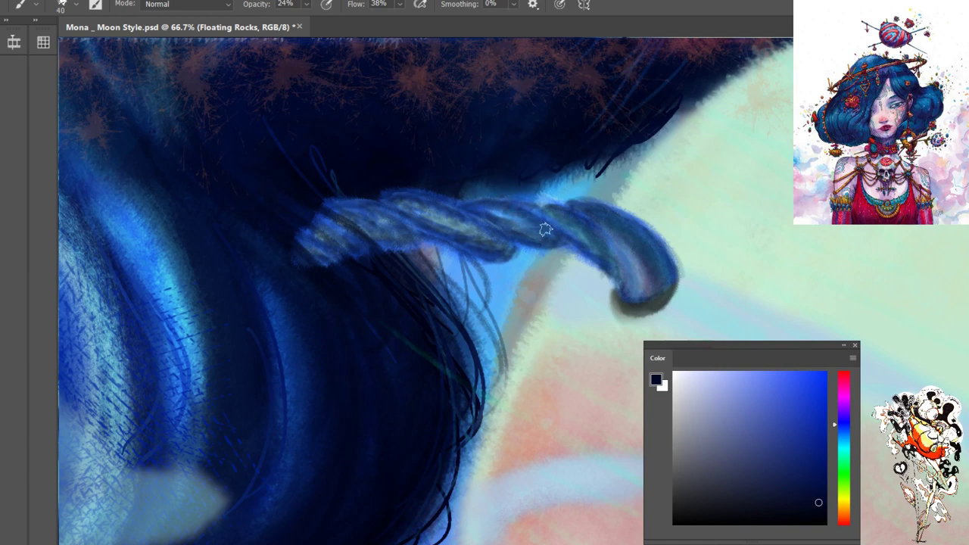
mouse_move(404, 201)
left_mouse_down()
mouse_move(453, 239)
mouse_move(489, 247)
mouse_move(422, 214)
mouse_move(468, 230)
mouse_move(357, 205)
mouse_move(339, 205)
mouse_move(382, 233)
mouse_move(320, 230)
mouse_move(364, 248)
mouse_move(303, 245)
mouse_move(329, 257)
mouse_move(312, 236)
mouse_move(320, 222)
mouse_move(349, 246)
mouse_move(380, 227)
left_mouse_up()
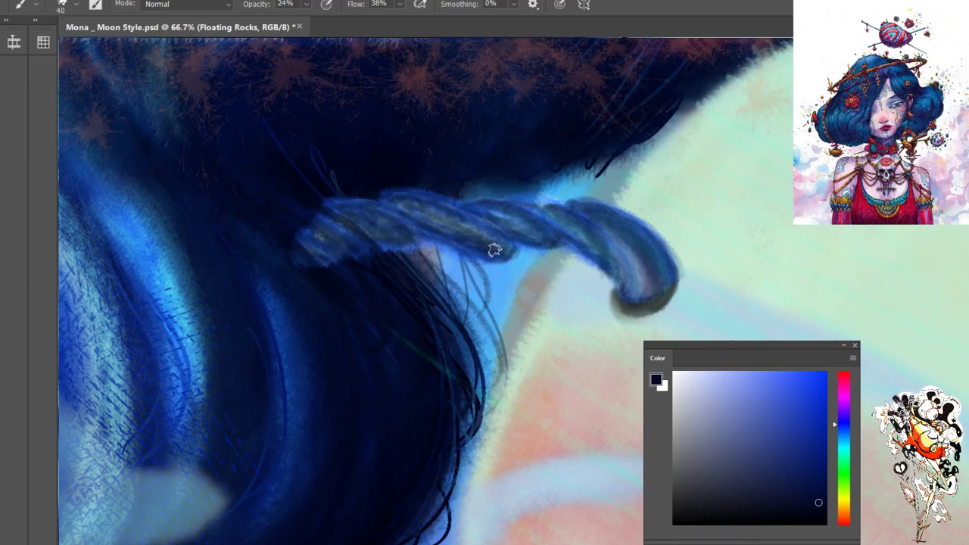
Zoom out from 66.7% to 12.2% to see the entire canvas with the shaded rope
scroll(450, 138, "down", 5)
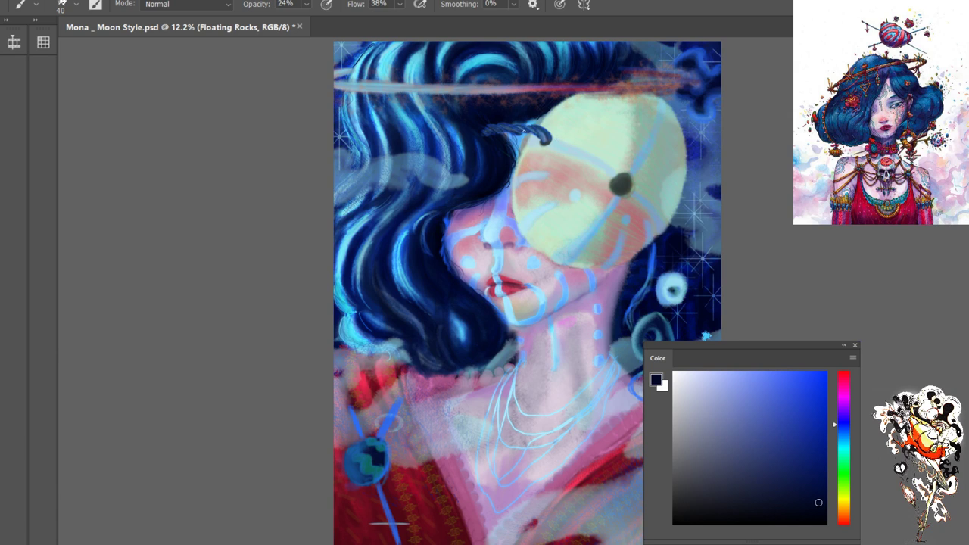
Sample a light blue from the hair, enlarge the brush, review the painting, and activate Layer 25
left_click(547, 133, "alt")
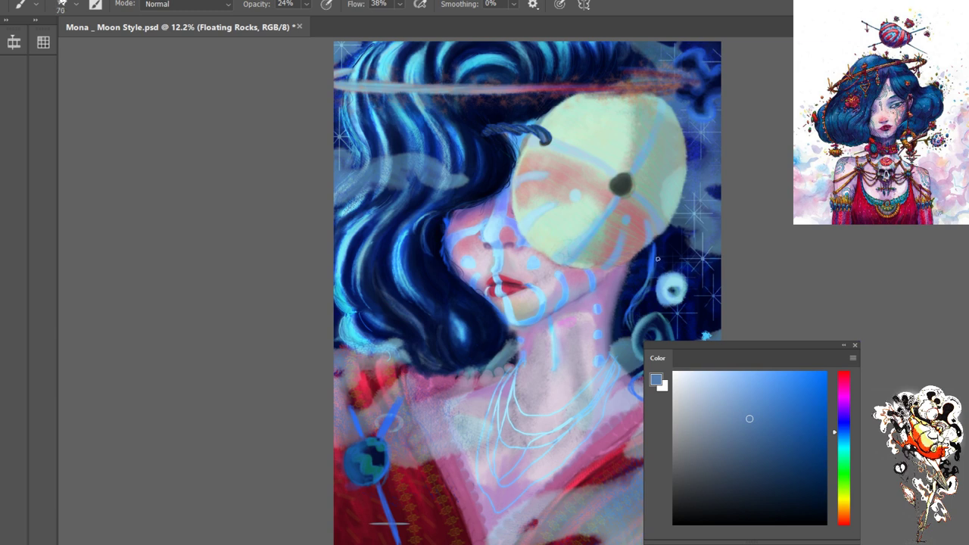
key("bracketright")
key("bracketright")
key("bracketright")
key("bracketright")
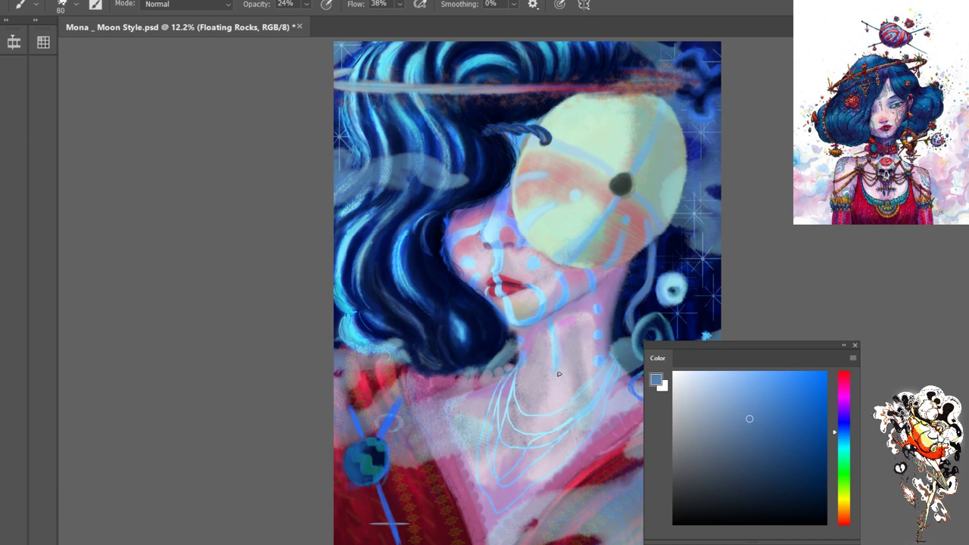
scroll(620, 256, "up", 1)
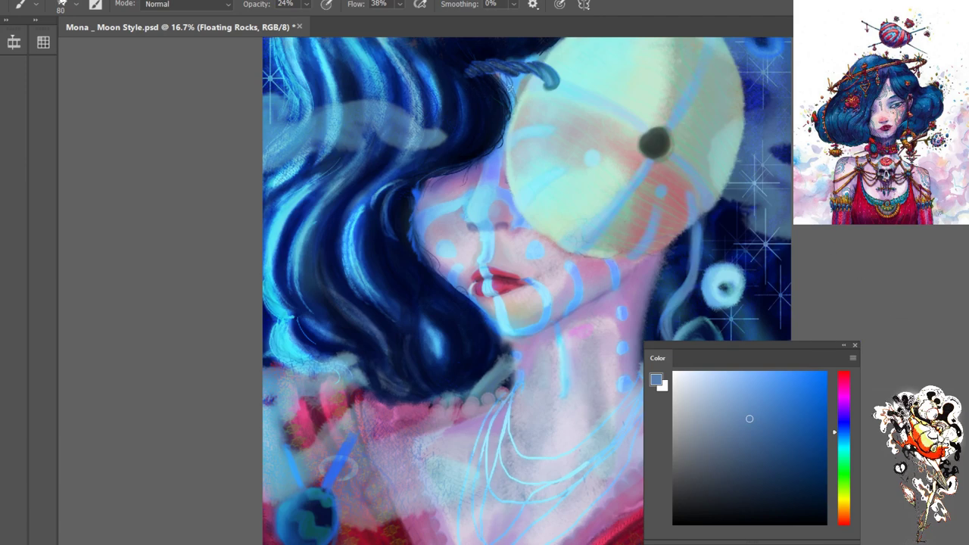
scroll(528, 90, "down", 2)
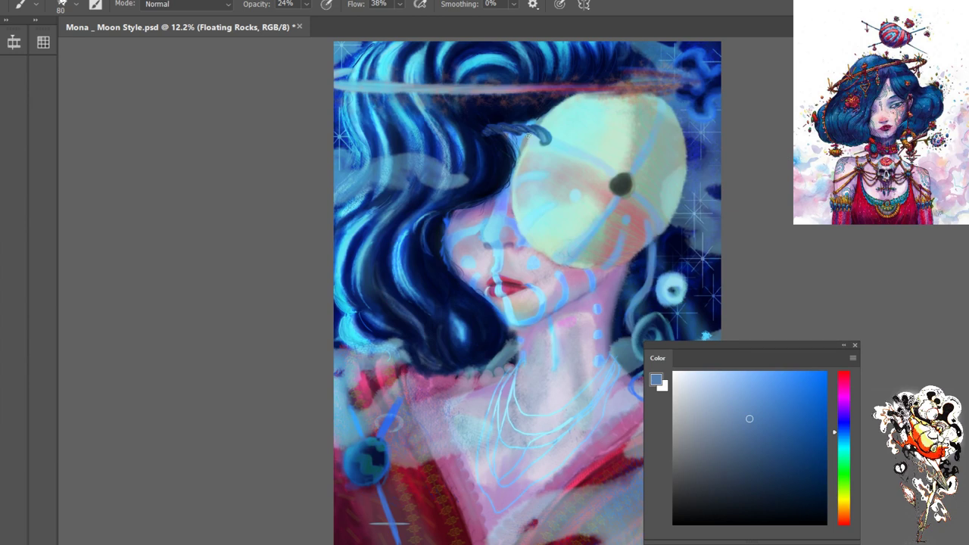
left_click(965, 252)
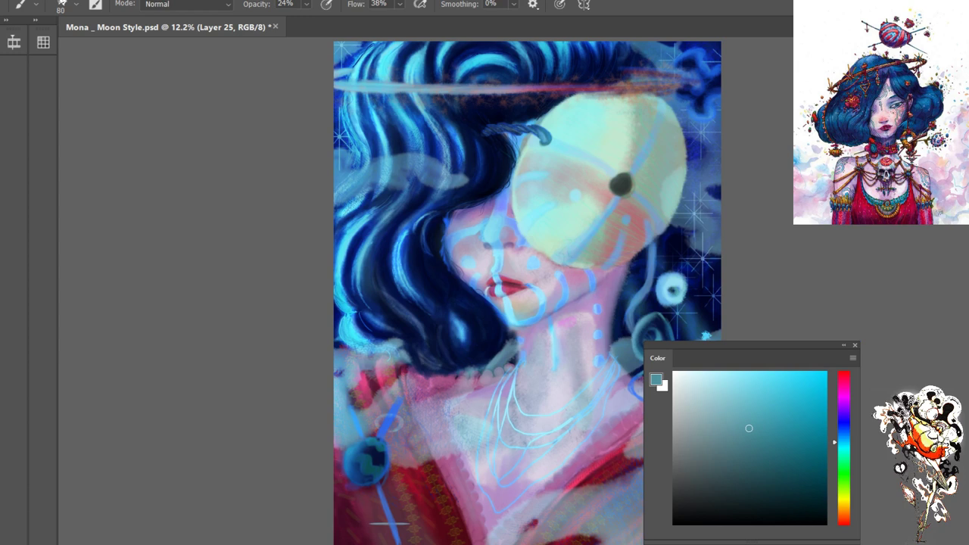
Pick a light cyan paint colour and set the brush to size 500 at 50% opacity
left_click(719, 424)
left_click(424, 88, "alt")
key("bracketright")
key("bracketright")
key("bracketright")
key("bracketright")
key("bracketright")
key("bracketright")
key("bracketright")
key("bracketright")
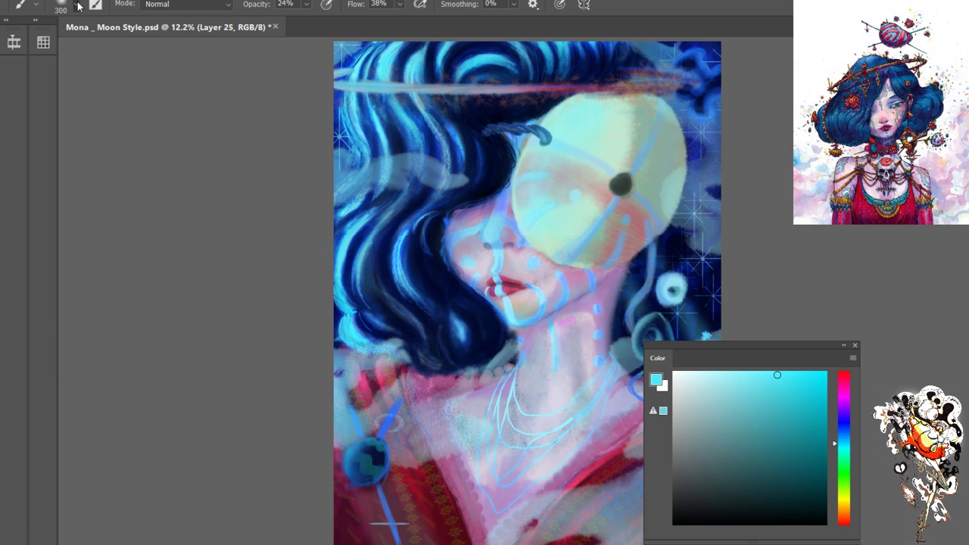
key("bracketright")
key("bracketleft")
key("bracketleft")
key("bracketleft")
key("bracketleft")
key("bracketright")
key("bracketright")
key("bracketright")
key("5")
key("bracketright")
key("bracketright")
key("bracketright")
key("bracketright")
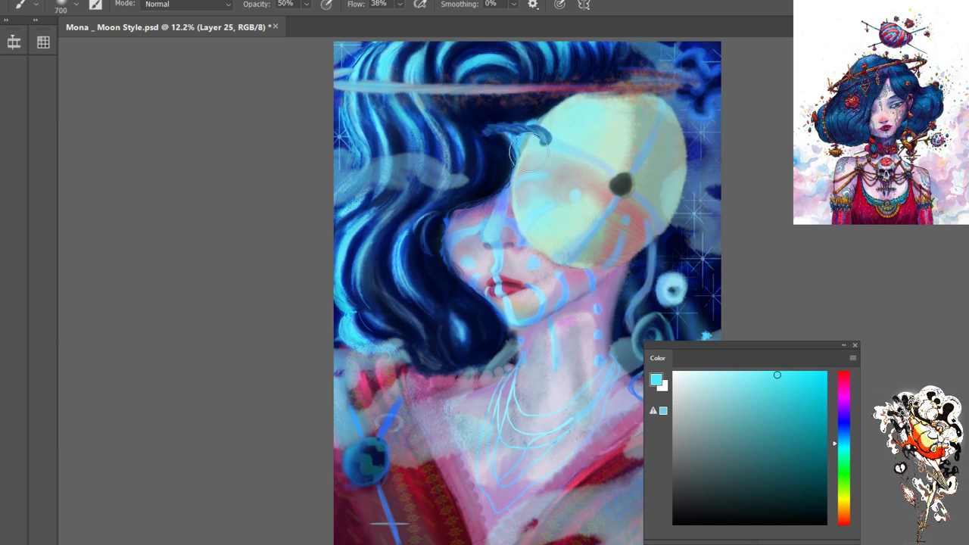
Try the Eraser at size 300, make Floating Rocks the active layer, and return to the Brush
key("e")
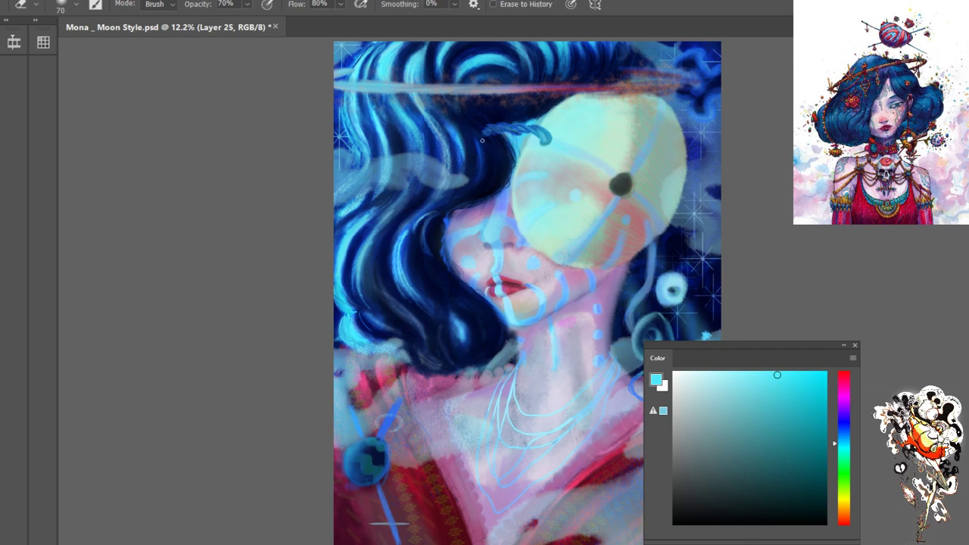
key("bracketright")
key("bracketright")
key("bracketright")
key("bracketright")
key("bracketright")
key("bracketright")
key("bracketright")
key("bracketright")
key("bracketright")
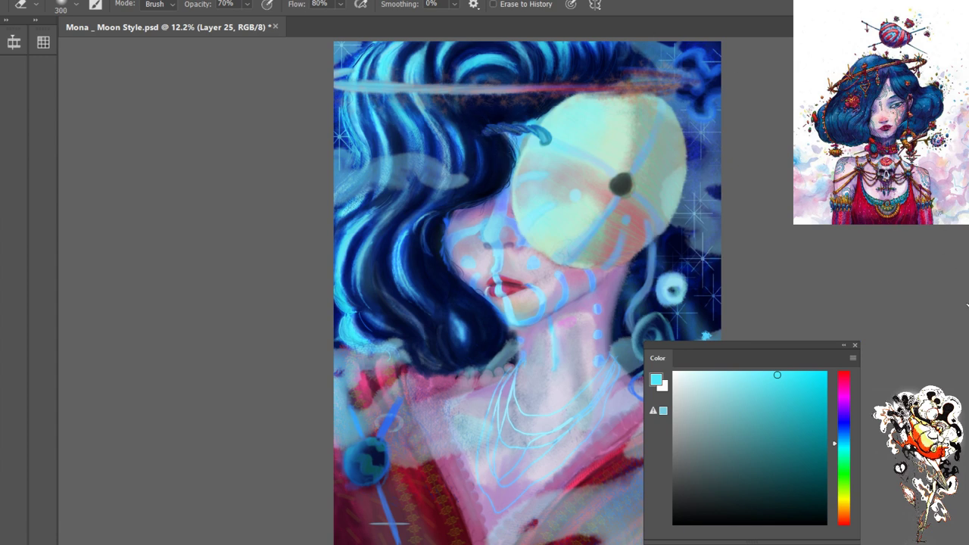
key("alt+bracketleft")
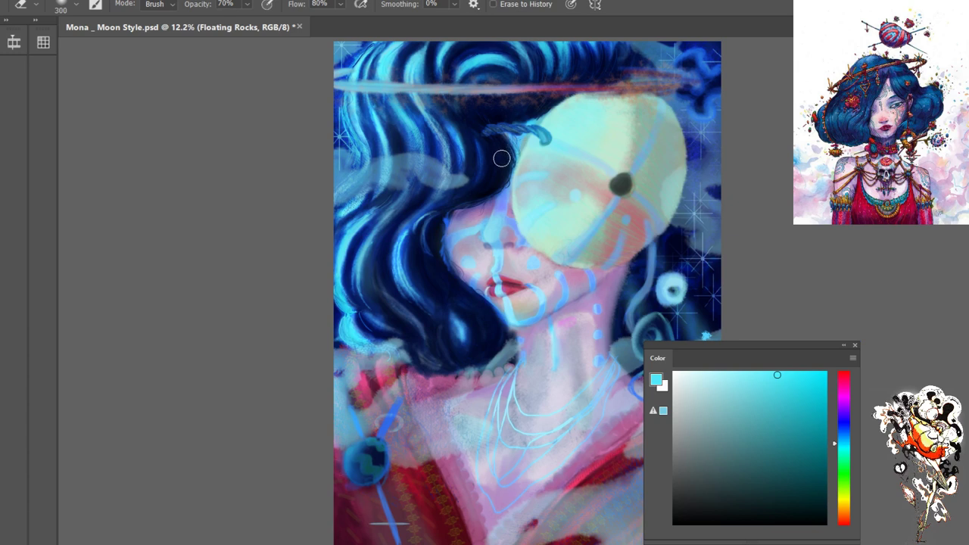
key("b")
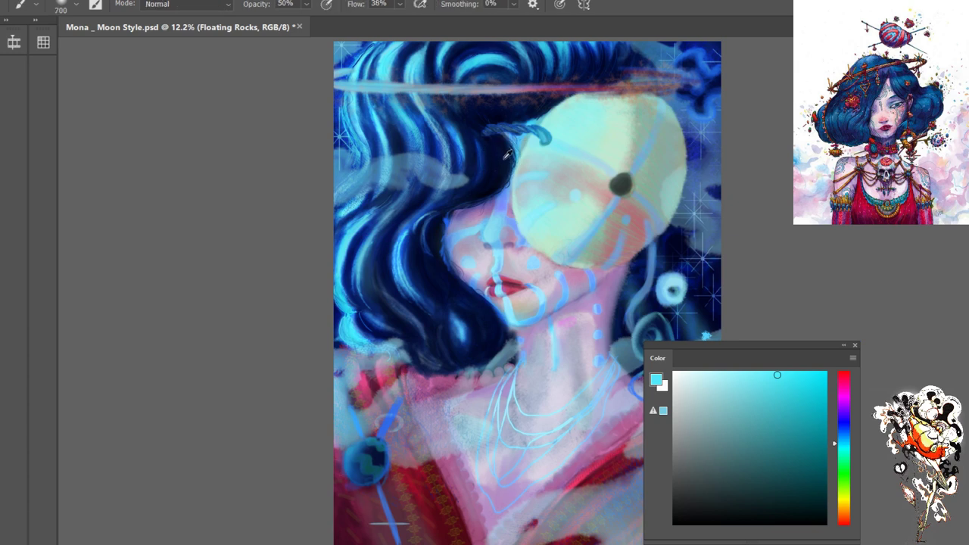
Sample the dark navy from the hair and make the glow layer active
left_click(506, 164, "alt")
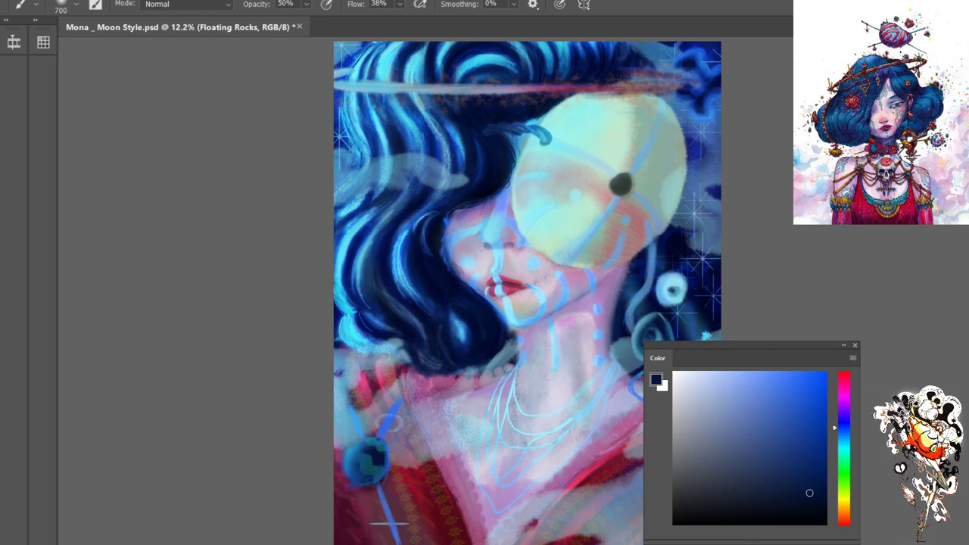
key("alt+]")
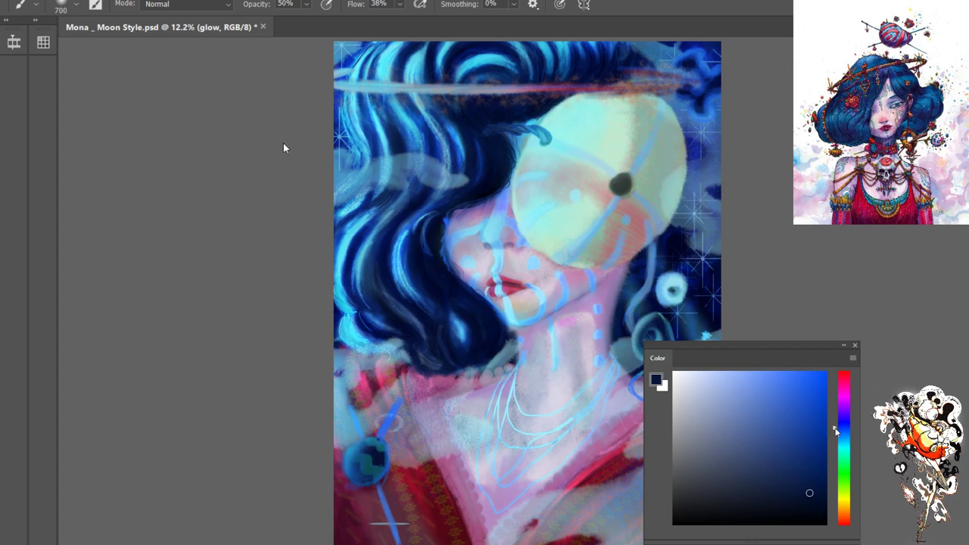
Slide the Color panel hue from navy blue to bright green, then zoom around the canvas
left_click_drag(836, 430, 837, 471)
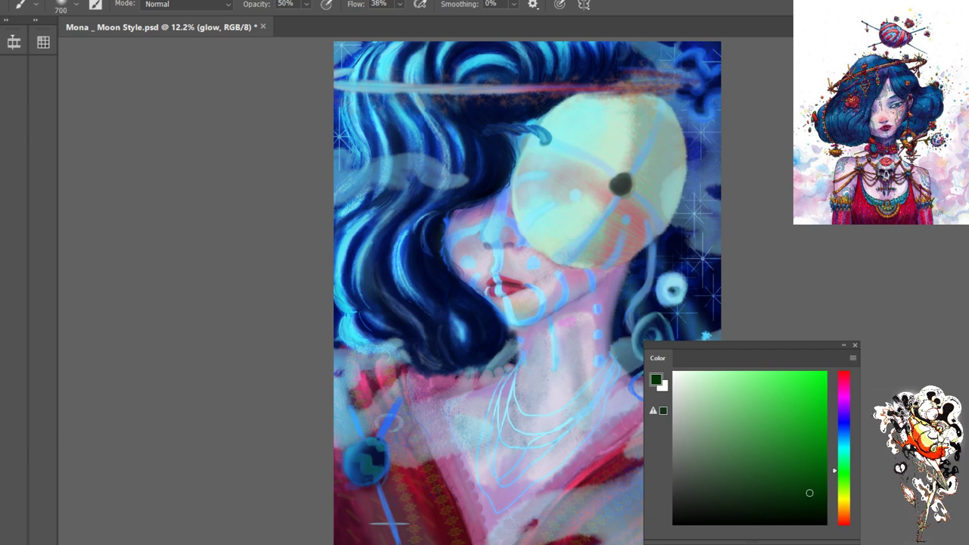
scroll(542, 220, "up", 1)
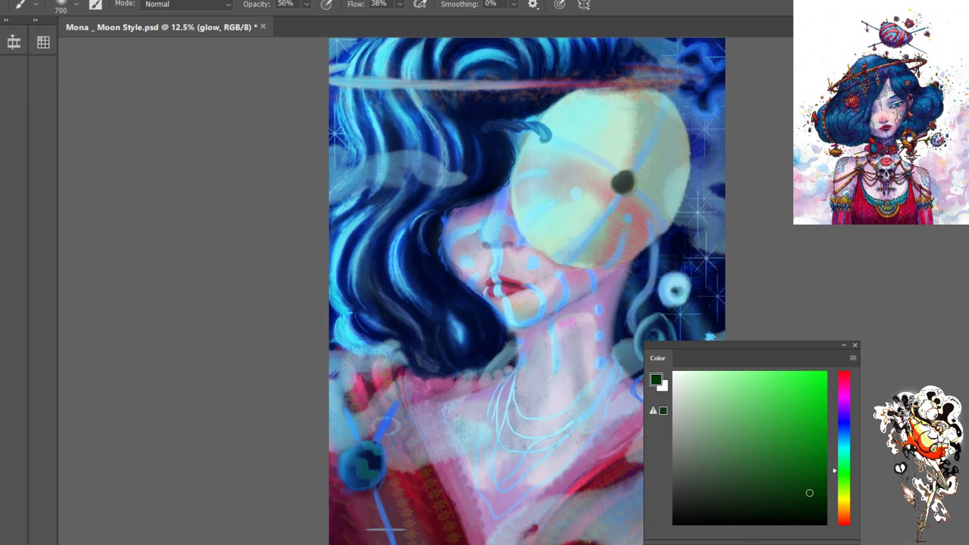
scroll(542, 220, "up", 1)
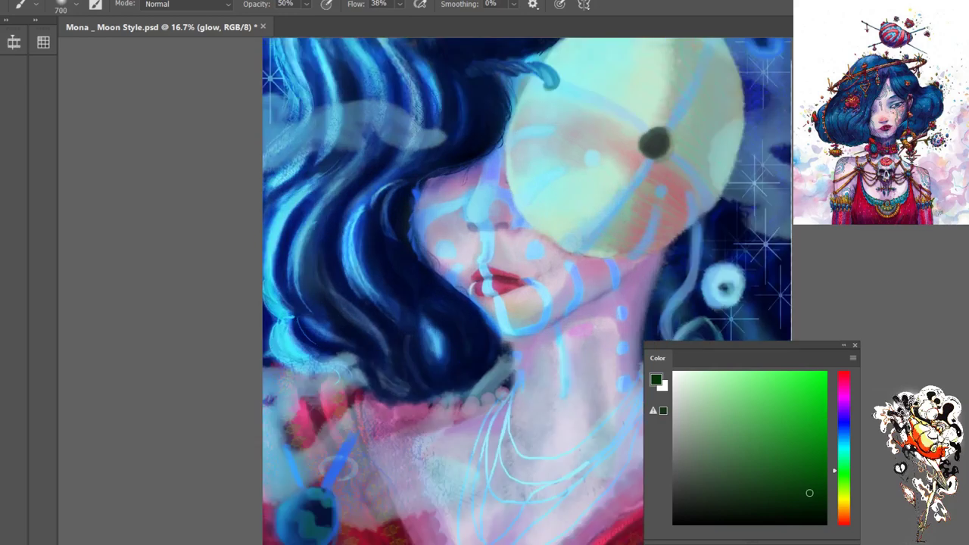
scroll(527, 291, "down", 3)
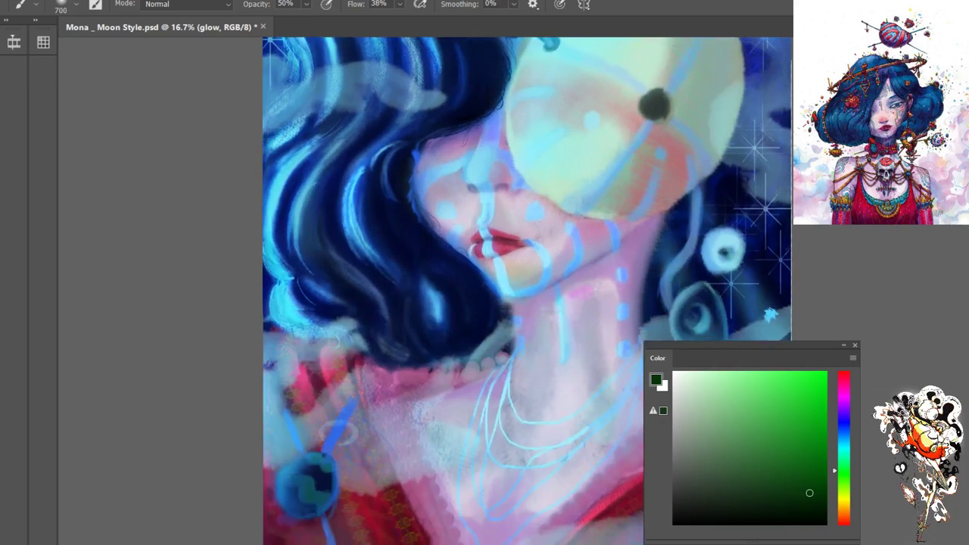
scroll(527, 291, "down", 5)
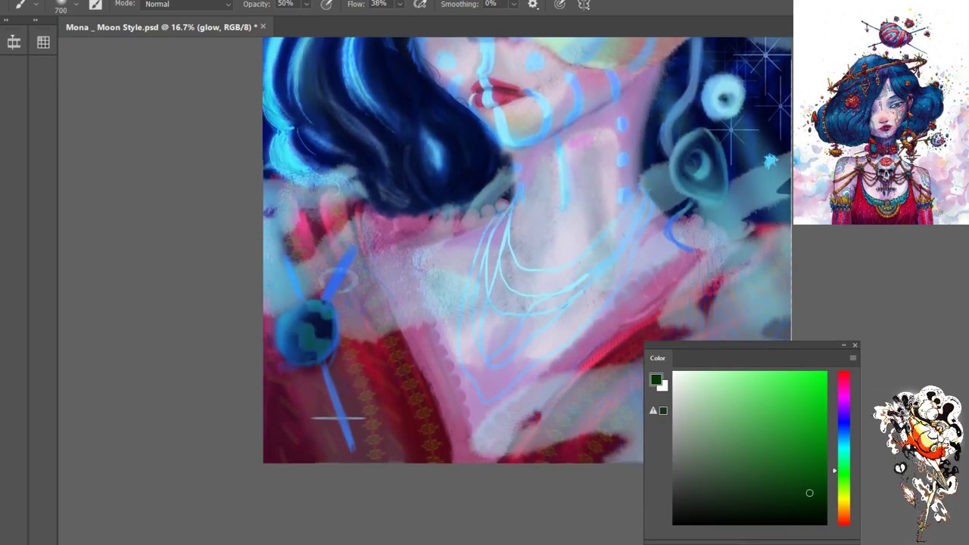
scroll(527, 291, "down", 2)
scroll(527, 291, "up", 4)
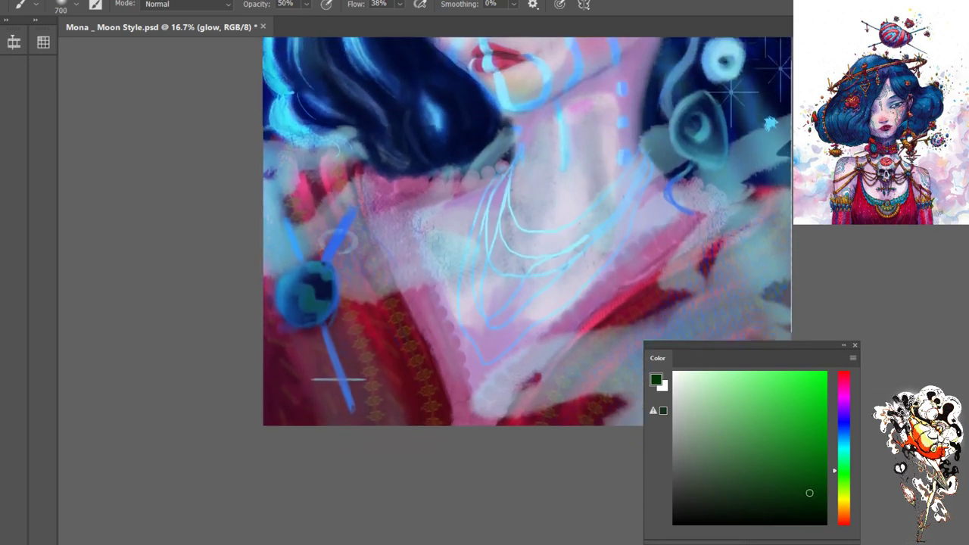
scroll(527, 291, "up", 7)
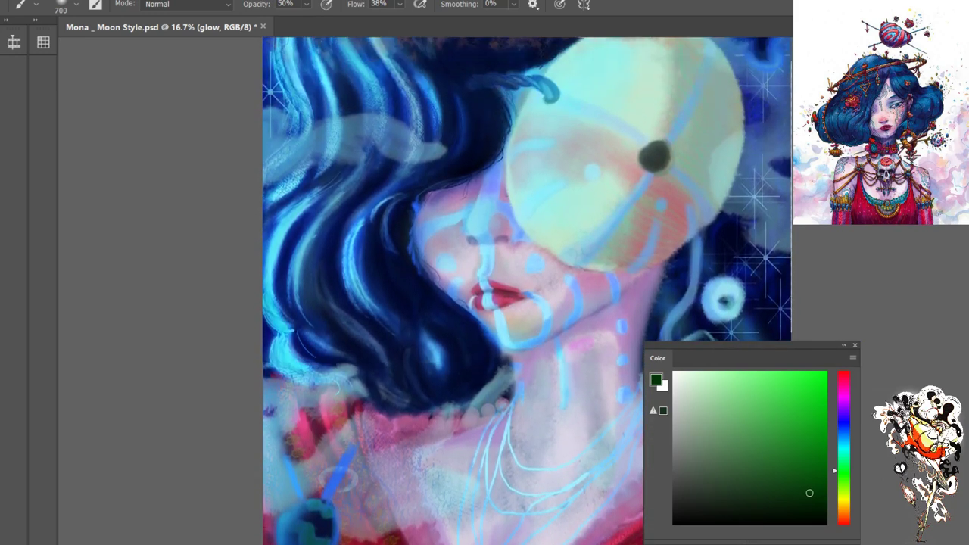
scroll(527, 291, "down", 1)
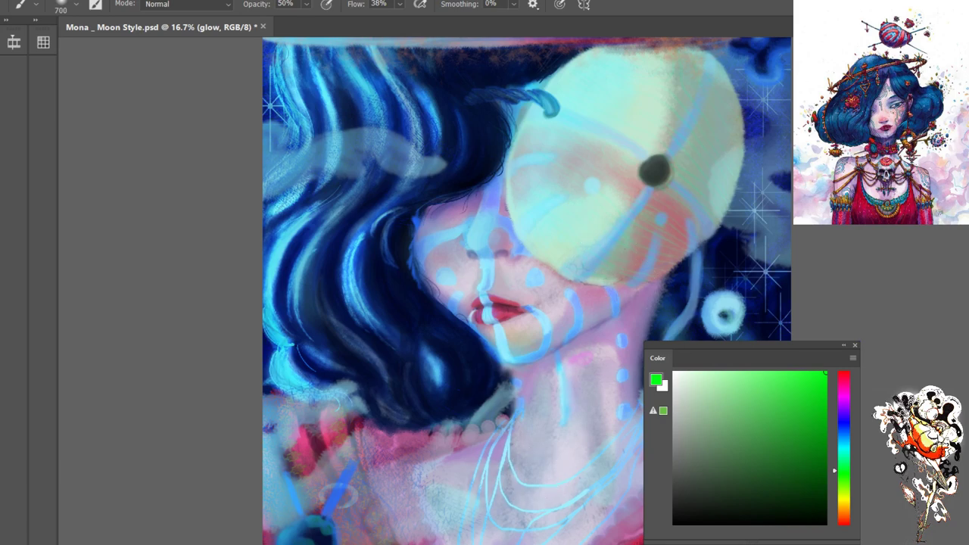
Shrink the brush and try dark and bright greens in the Color field
key("bracketleft")
key("bracketleft")
key("bracketleft")
key("bracketleft")
key("bracketleft")
key("bracketleft")
key("bracketleft")
left_click_drag(815, 461, 821, 457)
left_click(821, 475)
left_click(826, 373)
left_click(817, 463)
Settle on a duller, pale sage green and collapse the Color panel to an icon
left_click(728, 462)
left_click_drag(728, 463, 714, 462)
left_click_drag(709, 426, 723, 401)
left_click(844, 346)
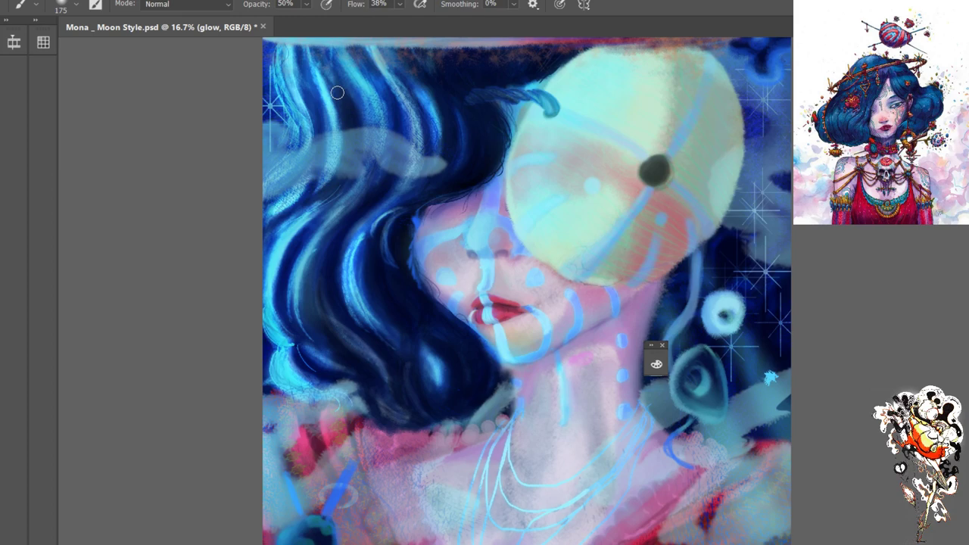
Zoom to 25% on the moon face and shrink the brush to 90
scroll(337, 93, "down", 1)
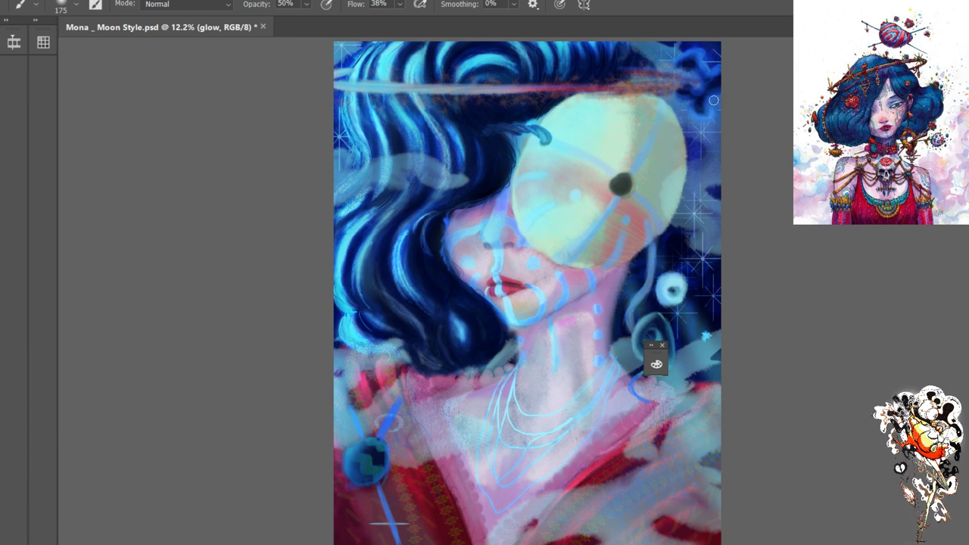
key("ctrl+plus")
key("ctrl+plus")
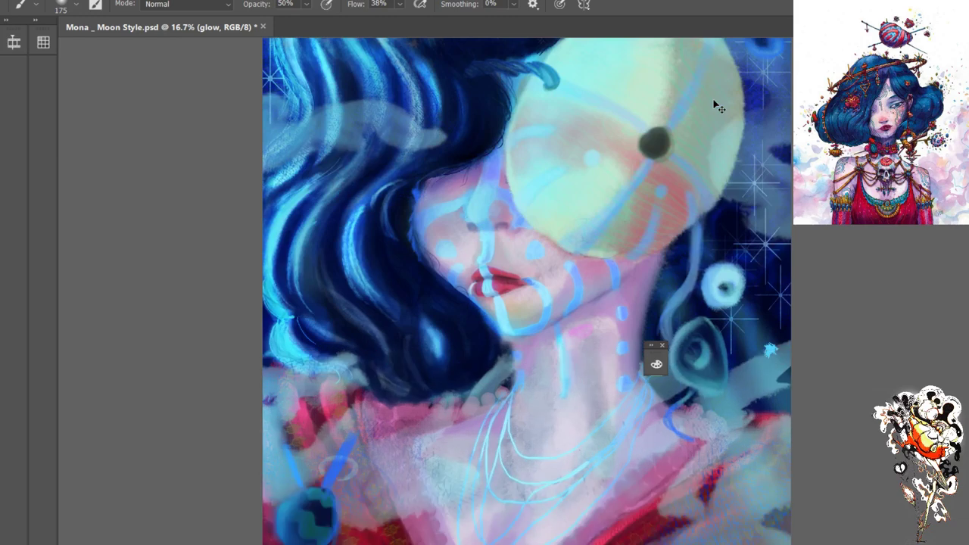
left_click_drag(708, 124, 597, 254)
left_click_drag(679, 156, 611, 277)
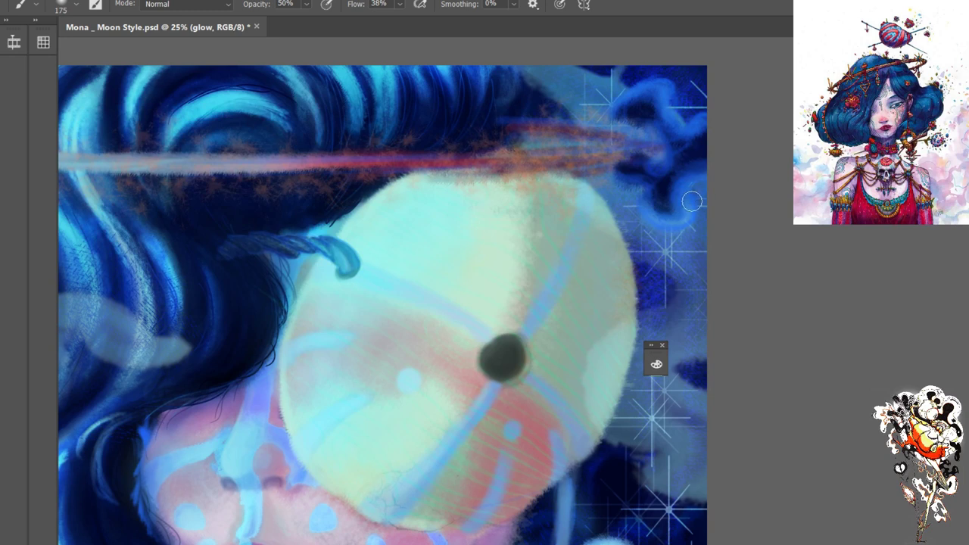
key("bracketleft")
key("bracketleft")
key("bracketleft")
key("bracketleft")
Check the blue curly rock's visibility and make Floating Rocks the active layer
key("alt+bracketleft")
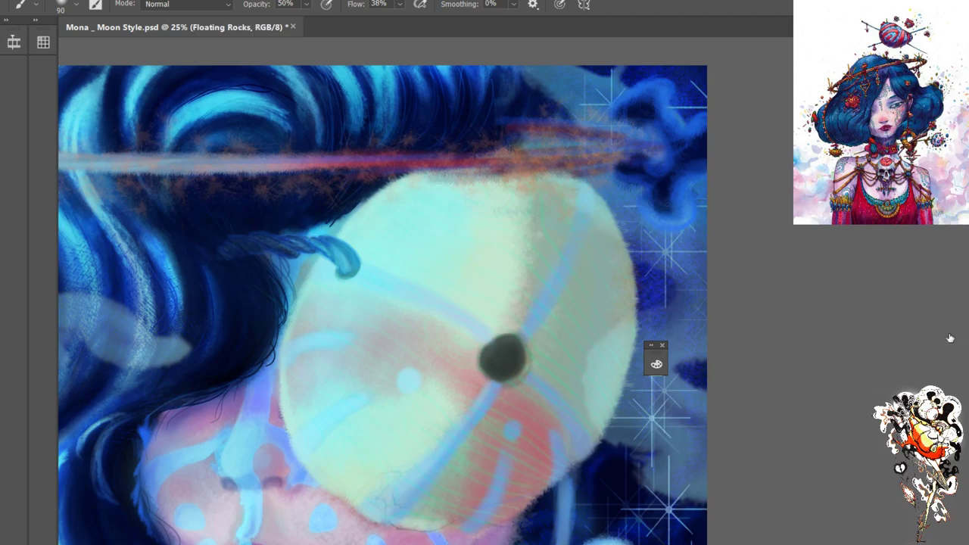
key("ctrl+comma")
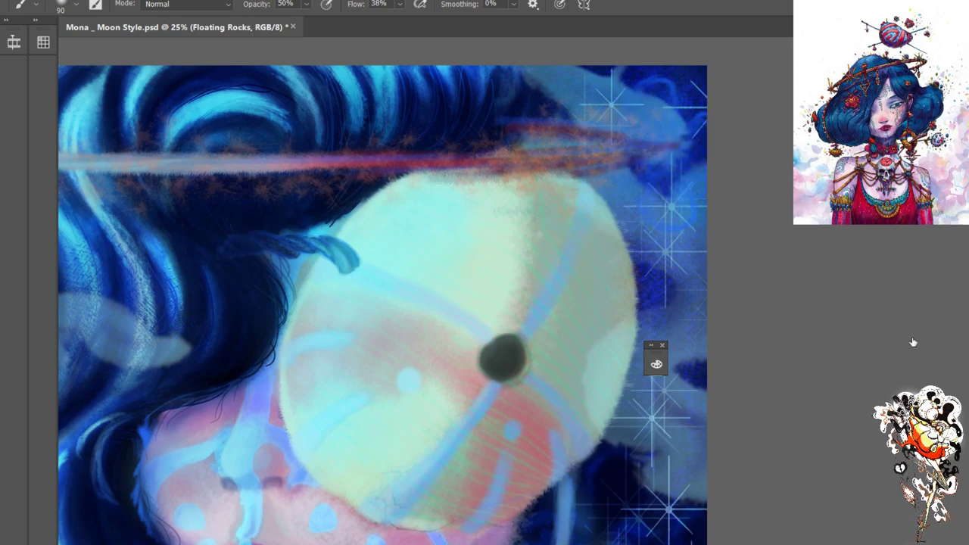
key("ctrl+comma")
key("alt+bracketleft")
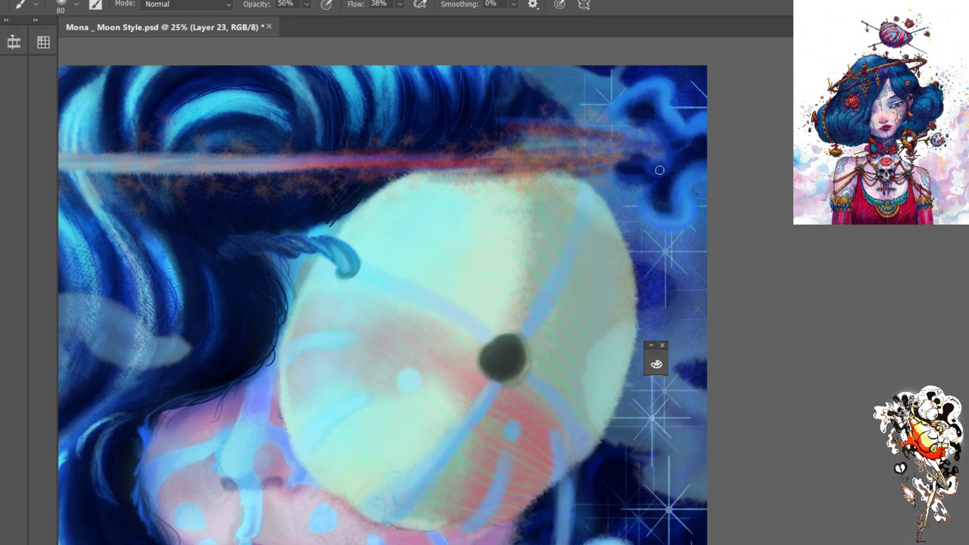
left_click(966, 308)
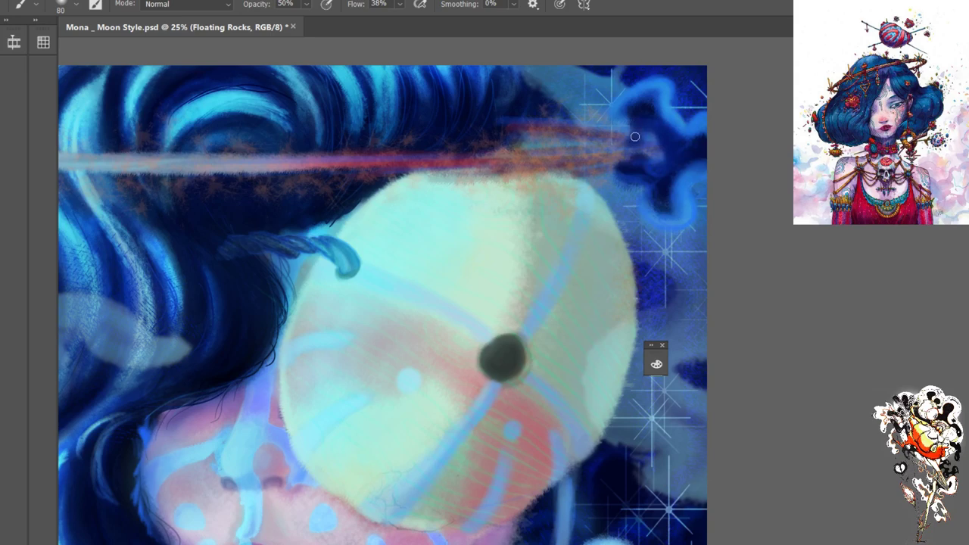
Raise brush opacity to 100% and switch to the Eraser at size 300
left_click_drag(307, 8, 330, 31)
key("0")
key("e")
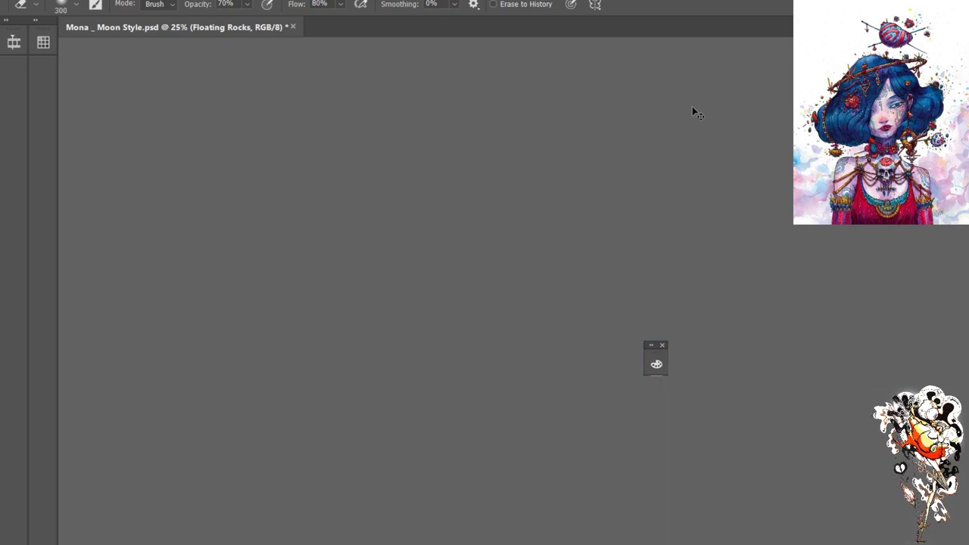
Fit the entire portrait canvas in the window with Ctrl+0
key("ctrl+0")
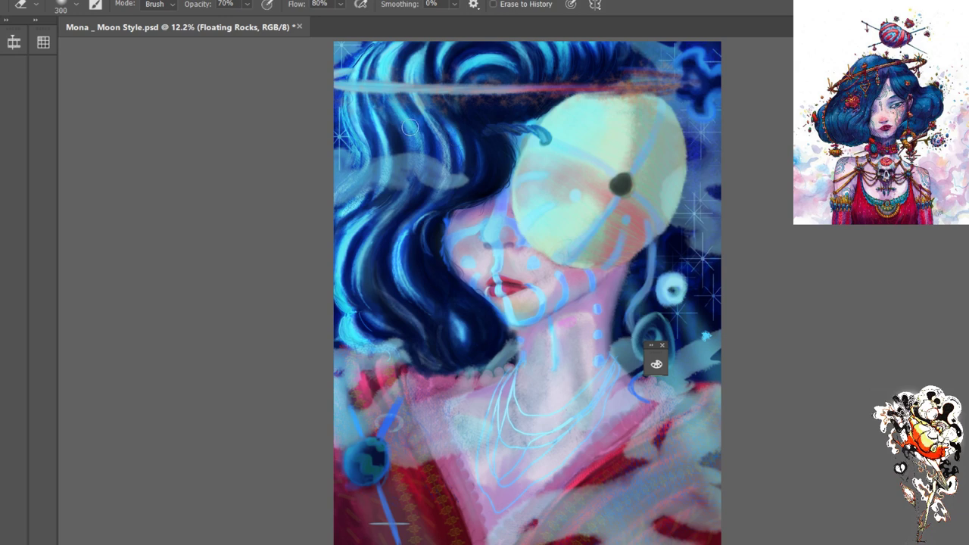
Outline a diagonal band from the upper-left hair to the lower-right chest with the Polygonal Lasso
key("l")
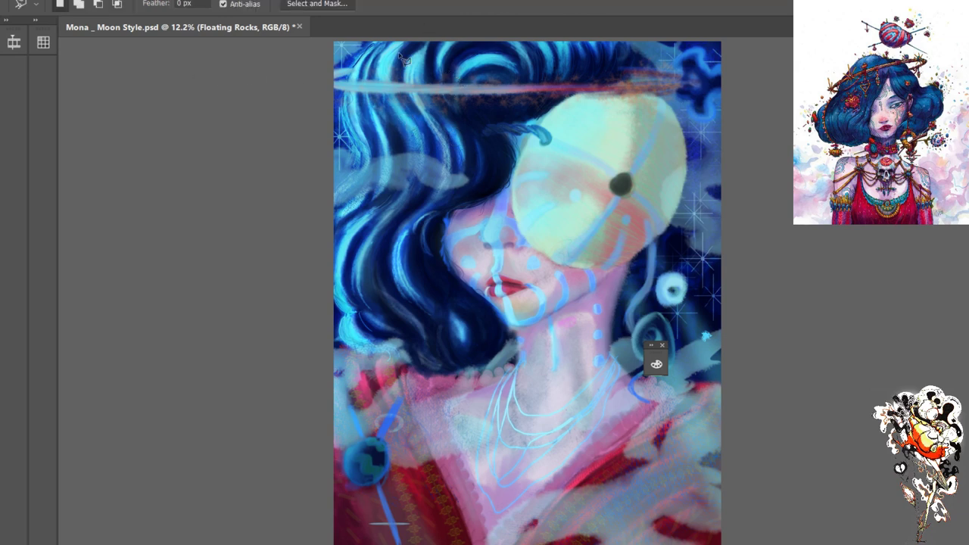
left_click(356, 88)
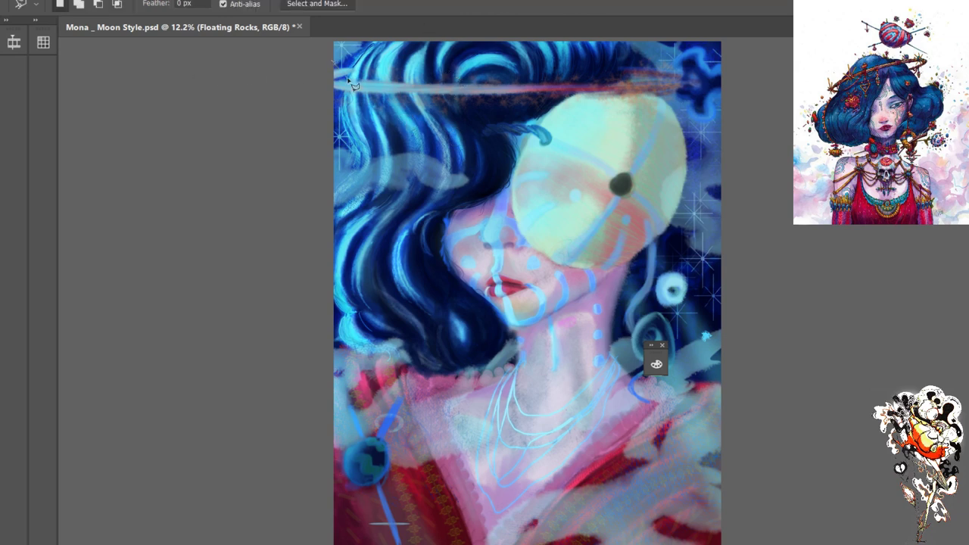
left_click(760, 525)
left_click(752, 544)
left_click(296, 88)
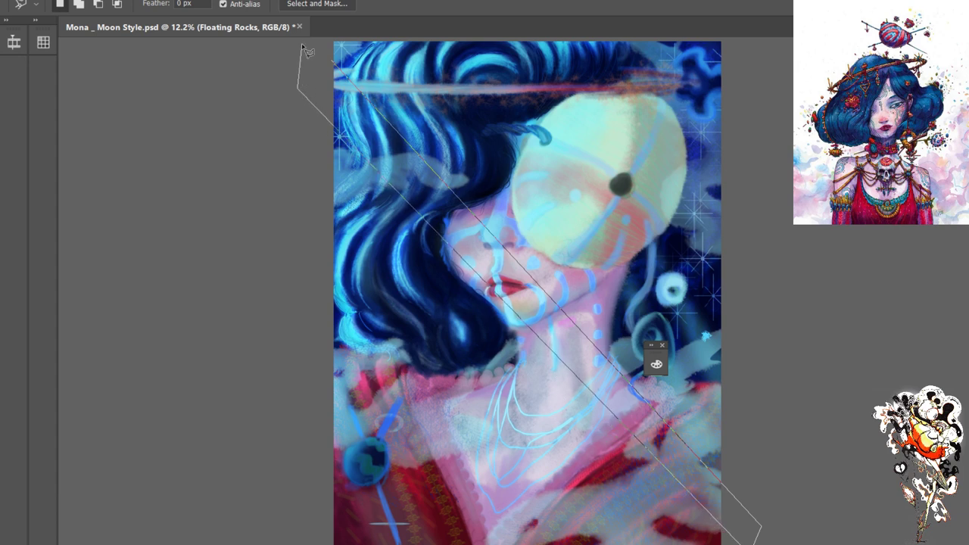
left_click(333, 64)
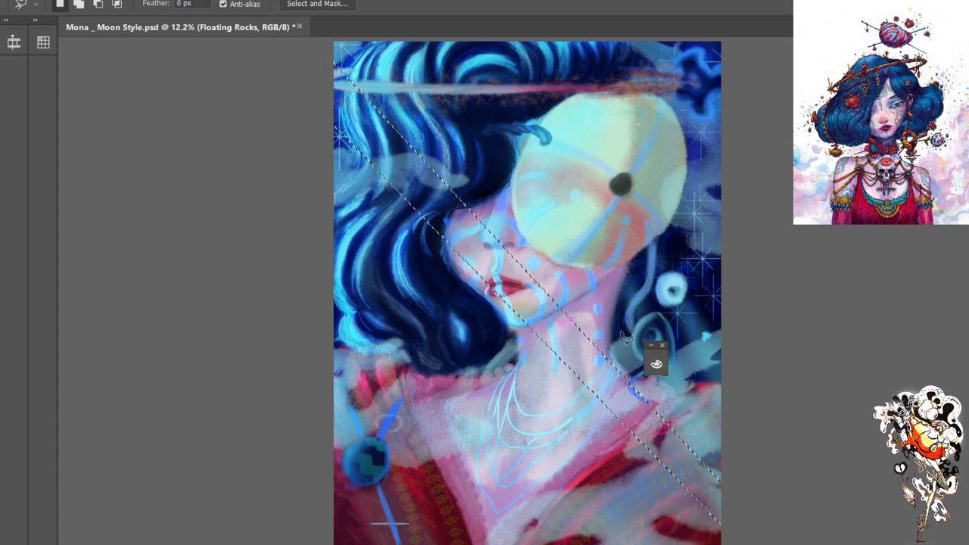
Preview the teal fill of the band, then return to the band selection
key("b")
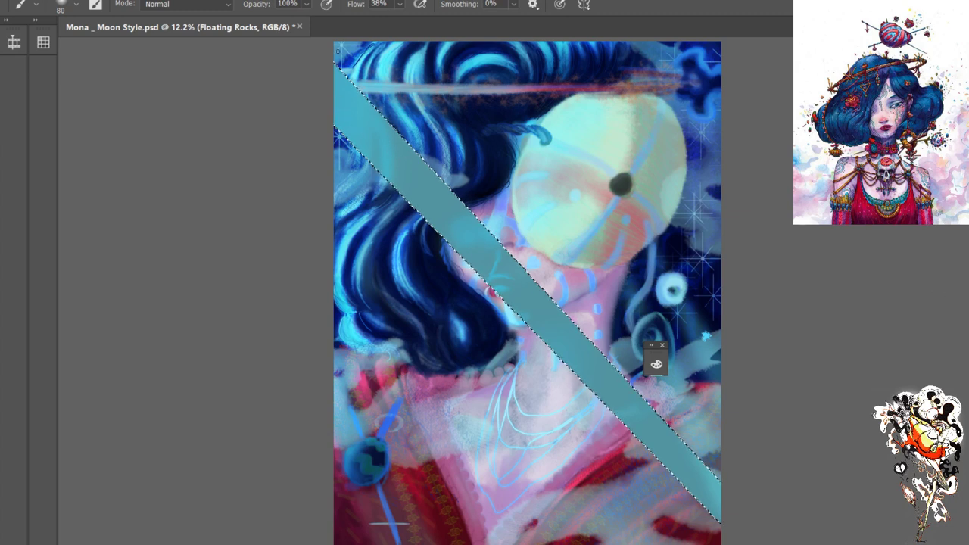
key("ctrl+d")
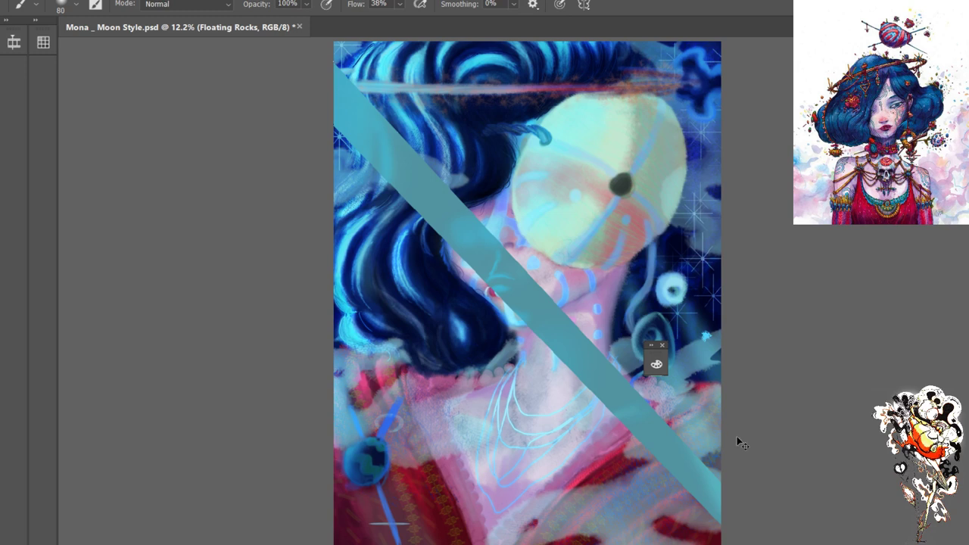
key("q")
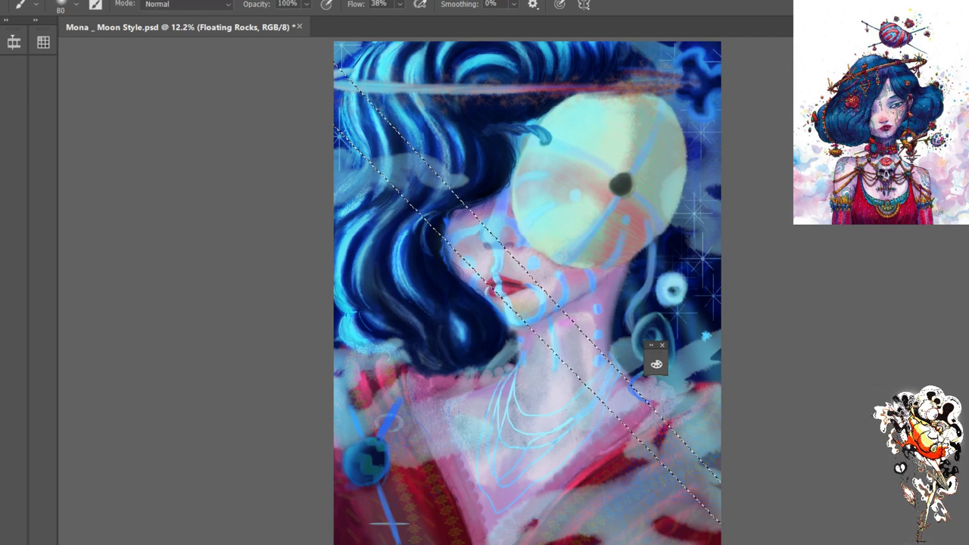
Fill the diagonal band with teal, deselect it, and zoom in to inspect the face
key("alt+BackSpace")
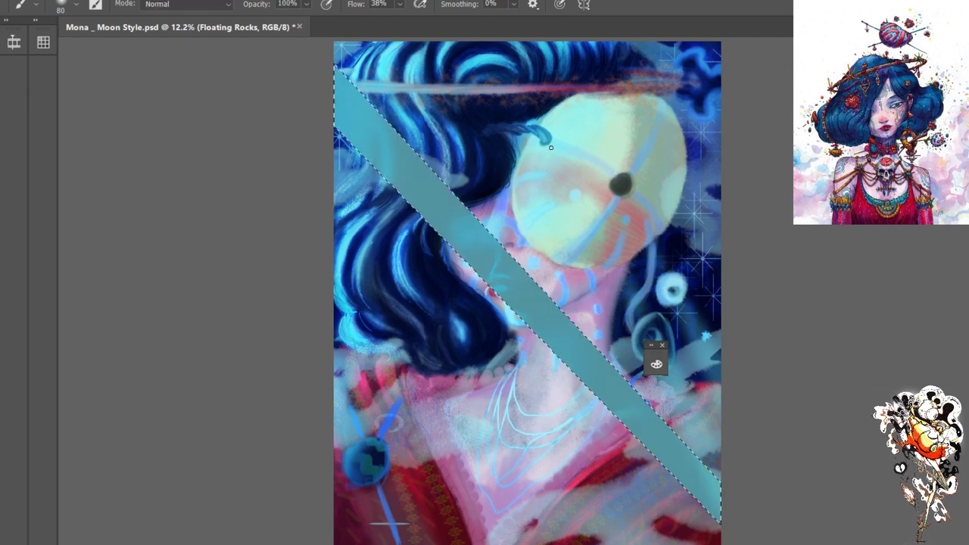
key("ctrl+d")
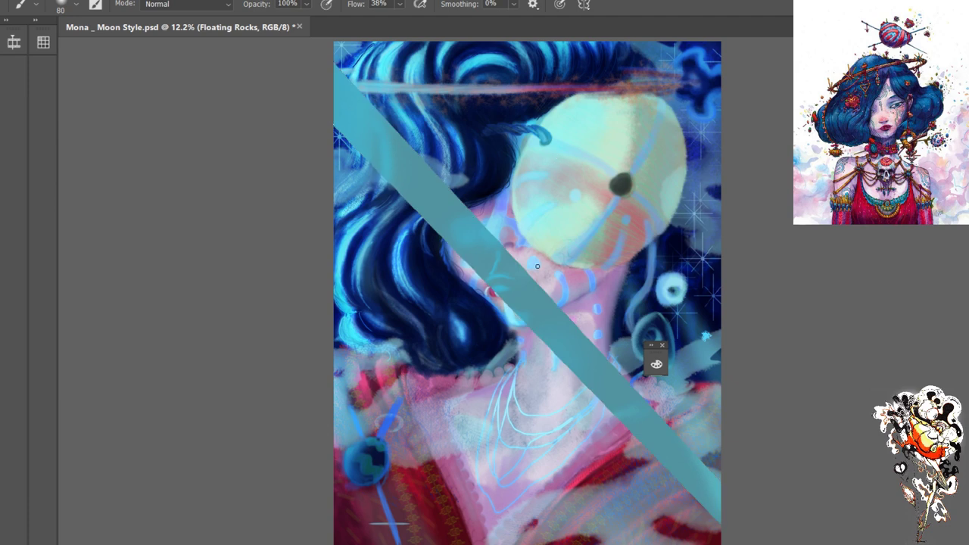
key("ctrl+plus")
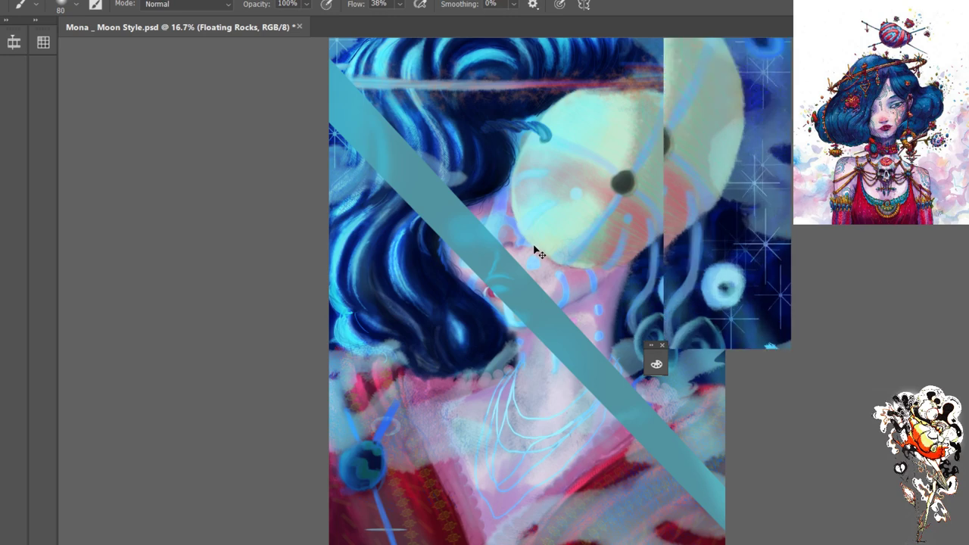
key("ctrl+plus")
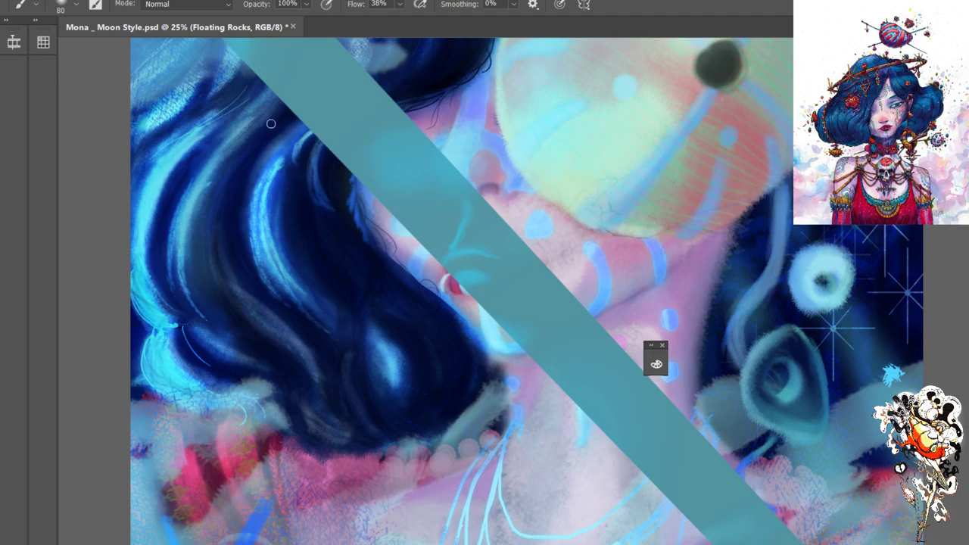
key("ctrl+minus")
key("ctrl+minus")
Erase parts of the teal band, then undo the erasing, the fill and the selection
key("e")
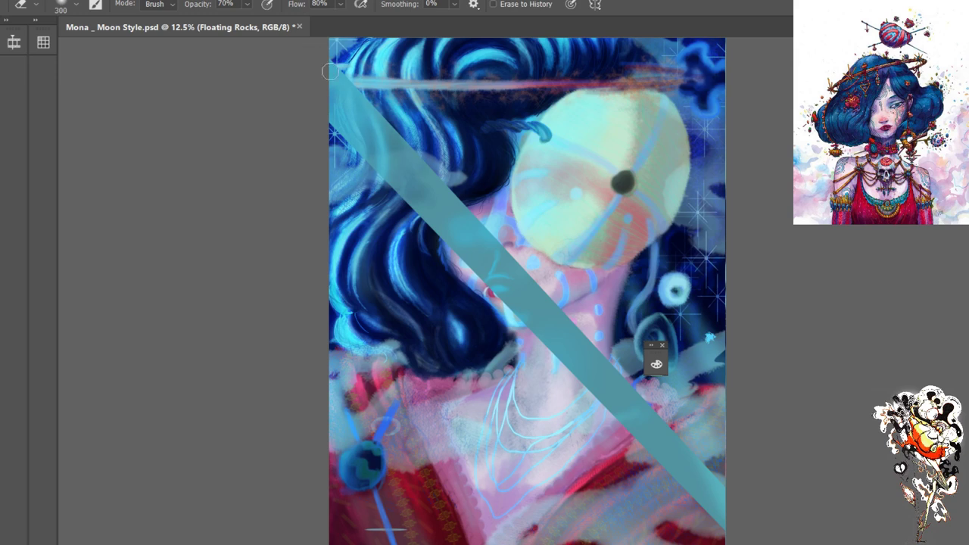
mouse_move(331, 71)
left_mouse_down()
mouse_move(383, 133)
mouse_move(333, 62)
mouse_move(366, 105)
mouse_move(343, 61)
mouse_move(402, 138)
mouse_move(335, 59)
mouse_move(455, 184)
mouse_move(357, 113)
mouse_move(349, 134)
mouse_move(401, 187)
left_mouse_up()
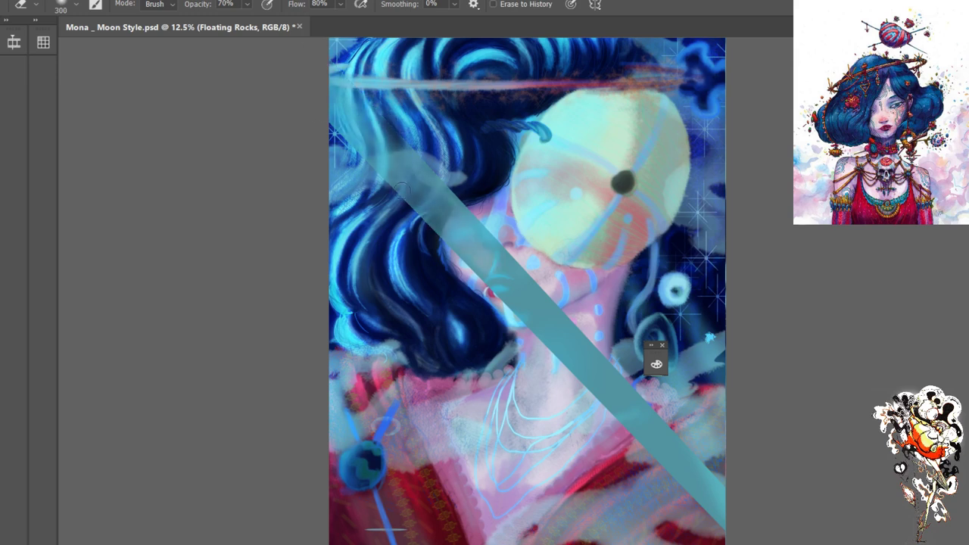
mouse_move(310, 117)
left_mouse_down()
mouse_move(533, 308)
mouse_move(587, 373)
mouse_move(478, 285)
mouse_move(646, 451)
mouse_move(671, 442)
mouse_move(653, 414)
mouse_move(716, 493)
mouse_move(717, 474)
mouse_move(518, 278)
mouse_move(377, 110)
mouse_move(399, 147)
mouse_move(520, 274)
mouse_move(414, 146)
mouse_move(459, 212)
mouse_move(438, 173)
mouse_move(689, 459)
mouse_move(748, 510)
mouse_move(682, 455)
mouse_move(713, 521)
left_mouse_up()
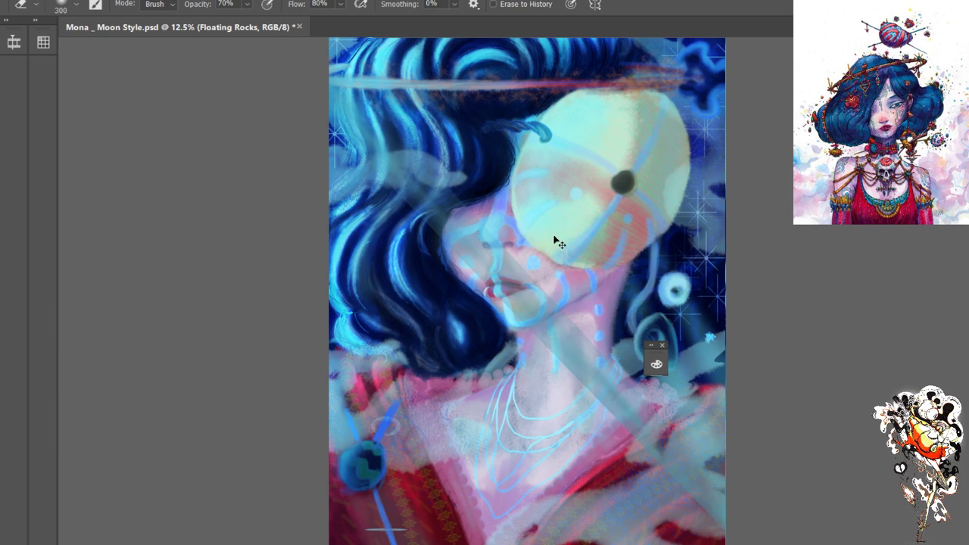
key("ctrl+z")
key("ctrl+z")
key("ctrl+z")
key("ctrl+z")
key("ctrl+z")
key("ctrl+z")
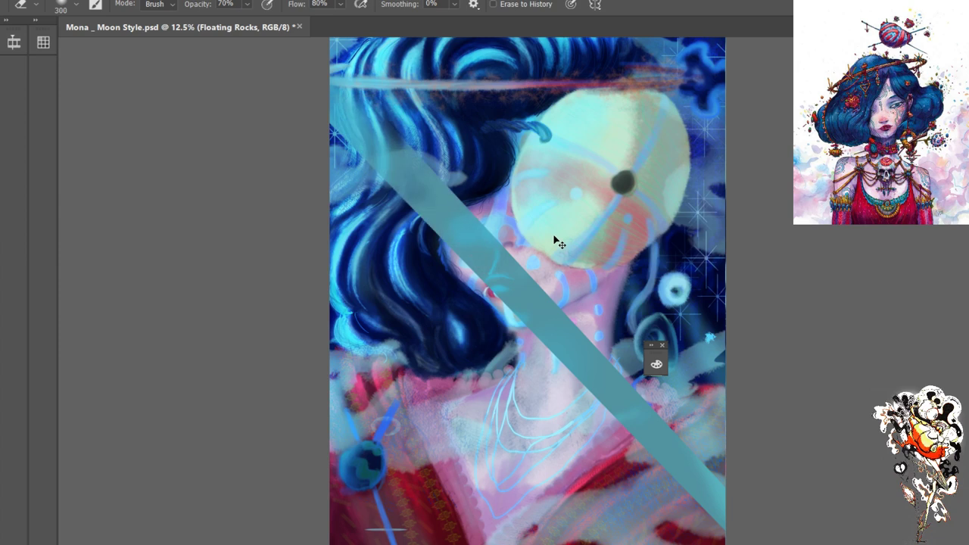
key("ctrl+z")
key("ctrl+z")
key("ctrl+z")
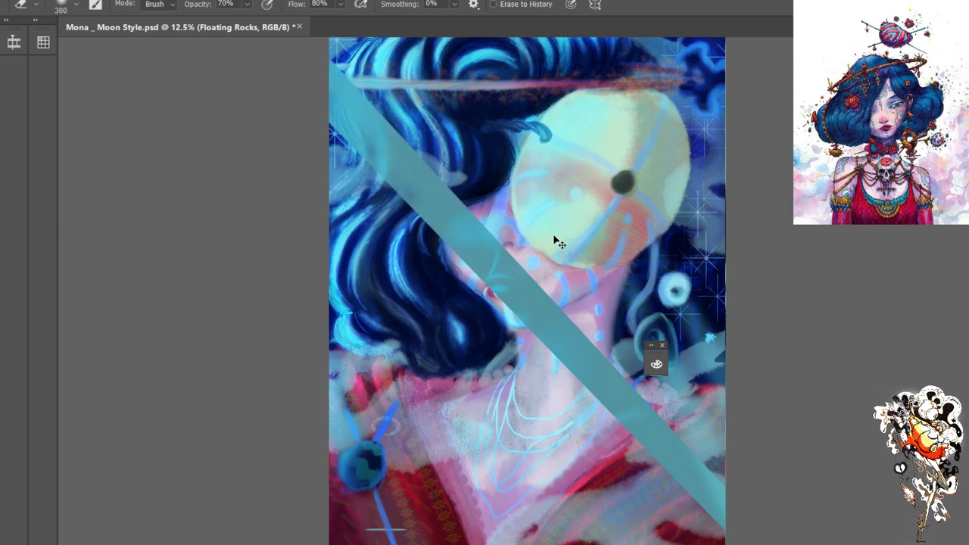
key("ctrl+z")
key("ctrl+z")
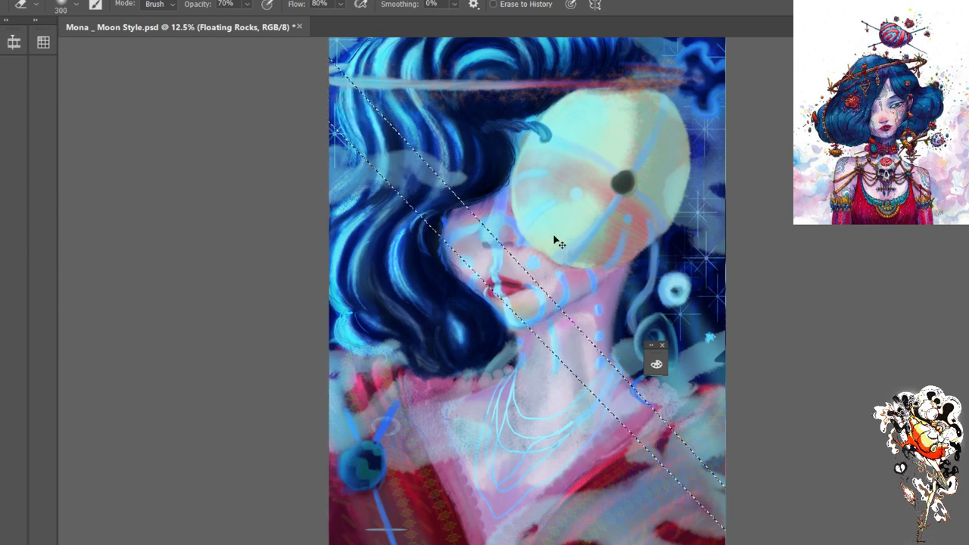
key("ctrl+z")
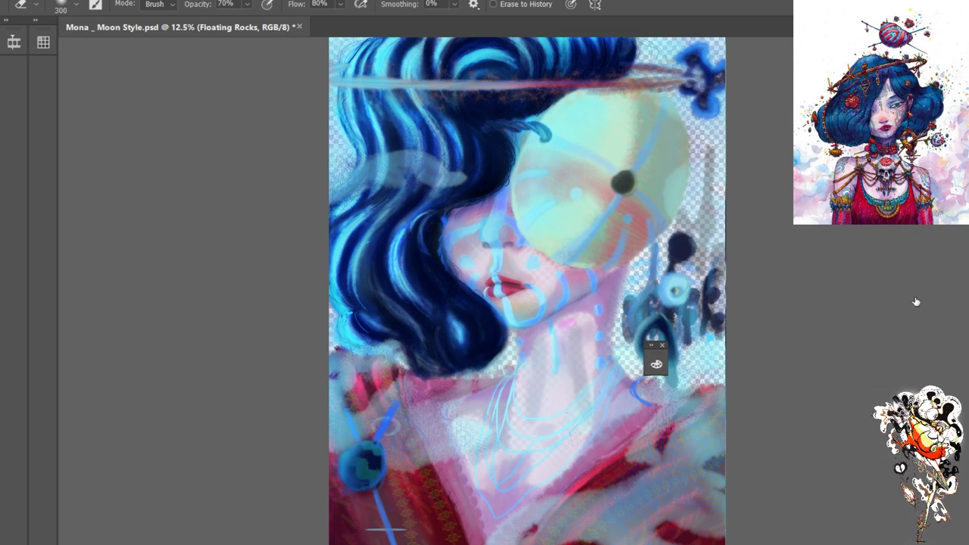
Compare layer contents by toggling undo and redo, then make Layer 12 the working layer
key("ctrl+z")
key("ctrl+shift+z")
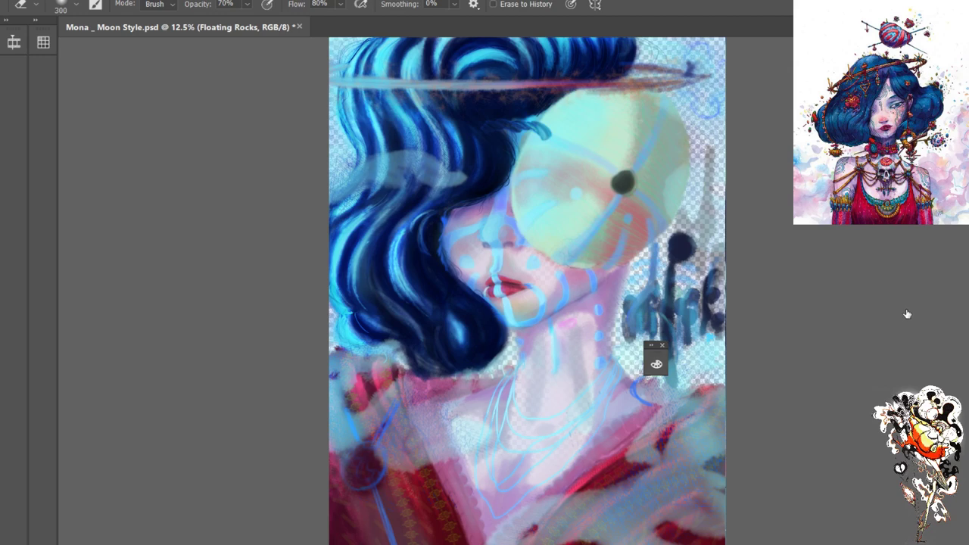
key("ctrl+z")
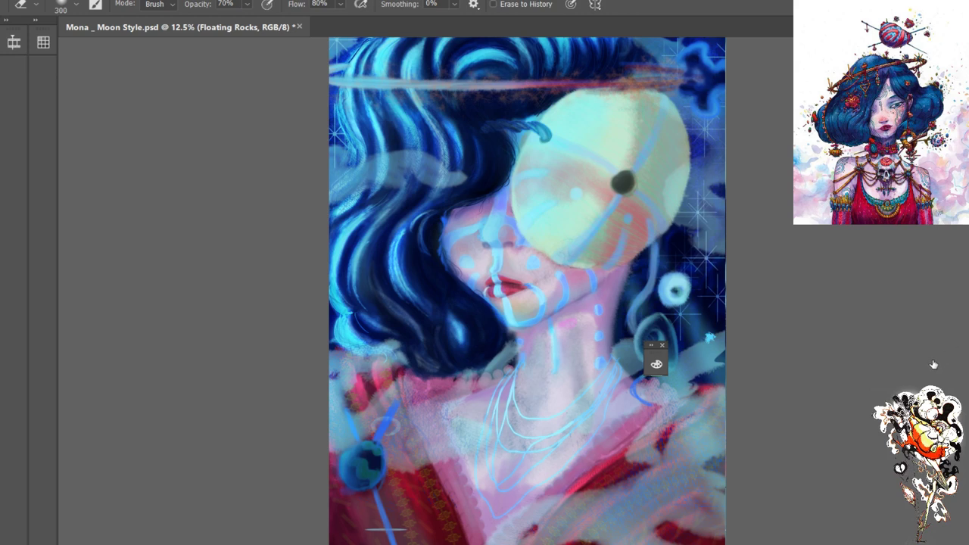
key("alt+bracketleft")
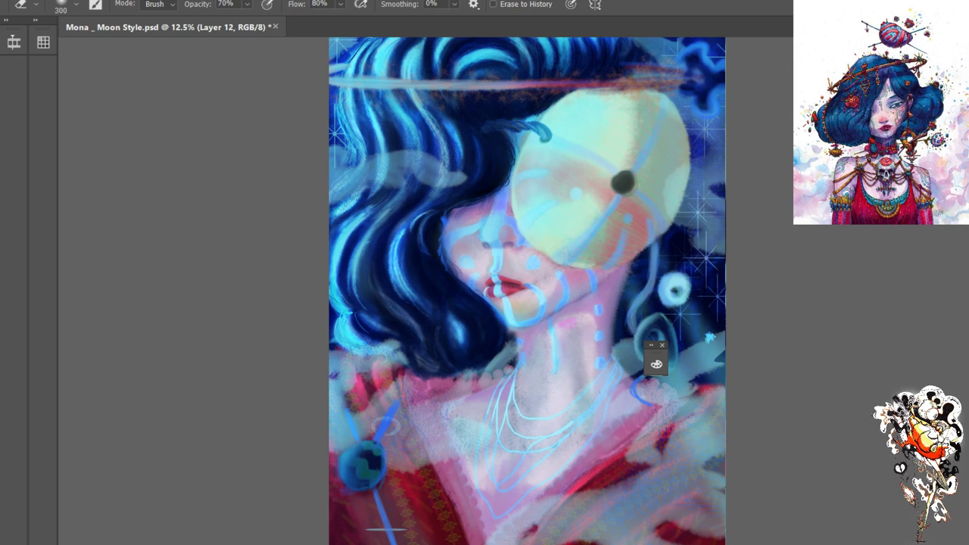
Brush a light-blue highlight into the hair, select the Moo Style Mona layer, and create a new document
key("b")
left_click_drag(462, 326, 470, 328)
key("bracketright")
key("bracketright")
key("bracketright")
key("bracketright")
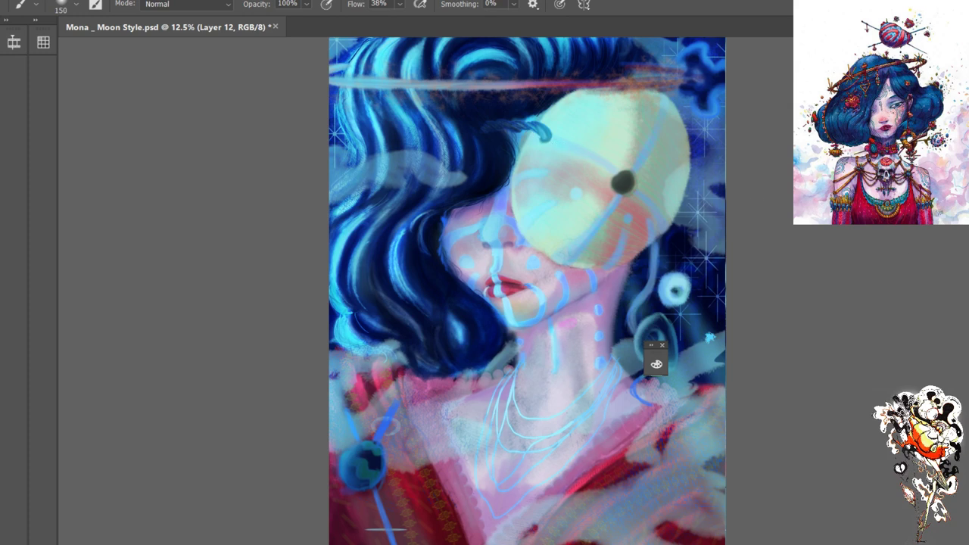
left_click(924, 230)
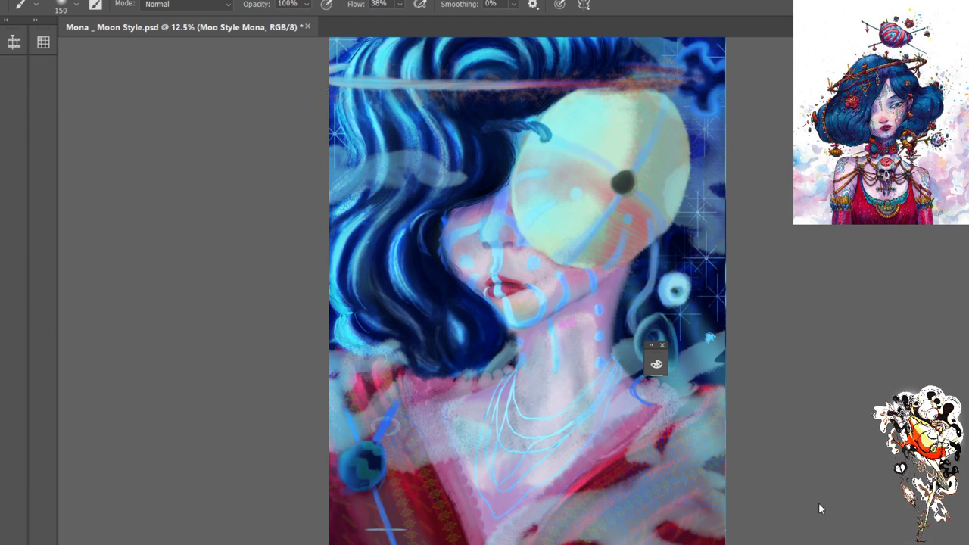
key("ctrl+alt+n")
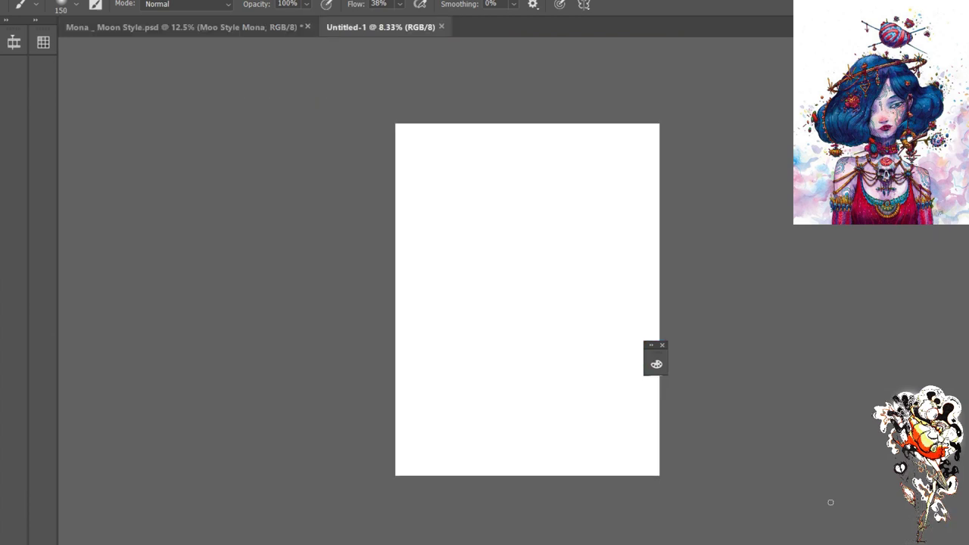
Zoom into Untitled-1, return to the Mona _ Moon Style tab, and show the Color panel with F6
key("ctrl+plus")
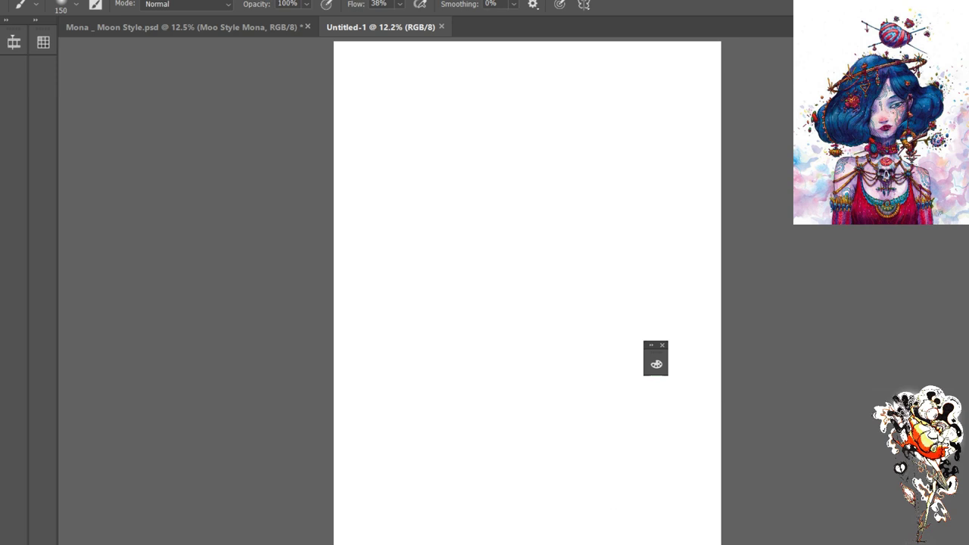
left_click(206, 32)
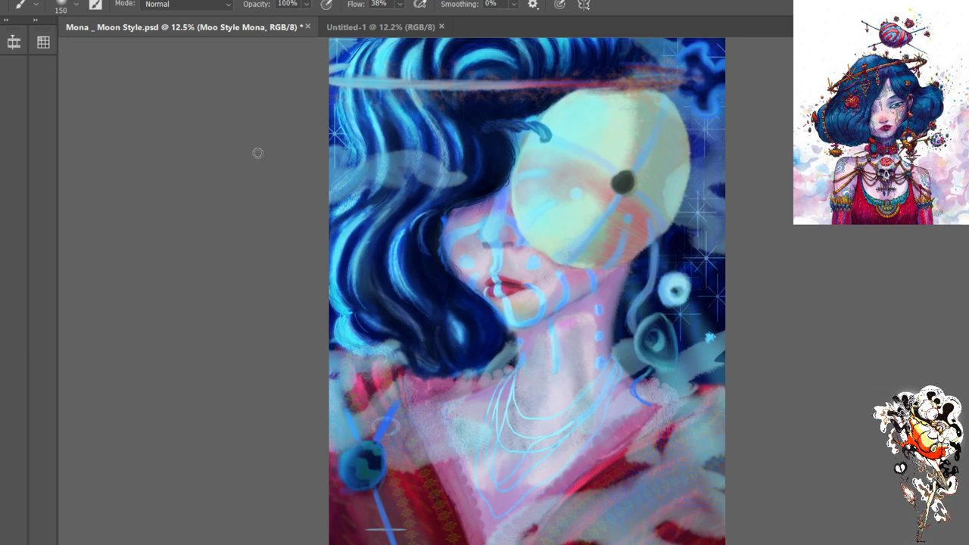
key("F6")
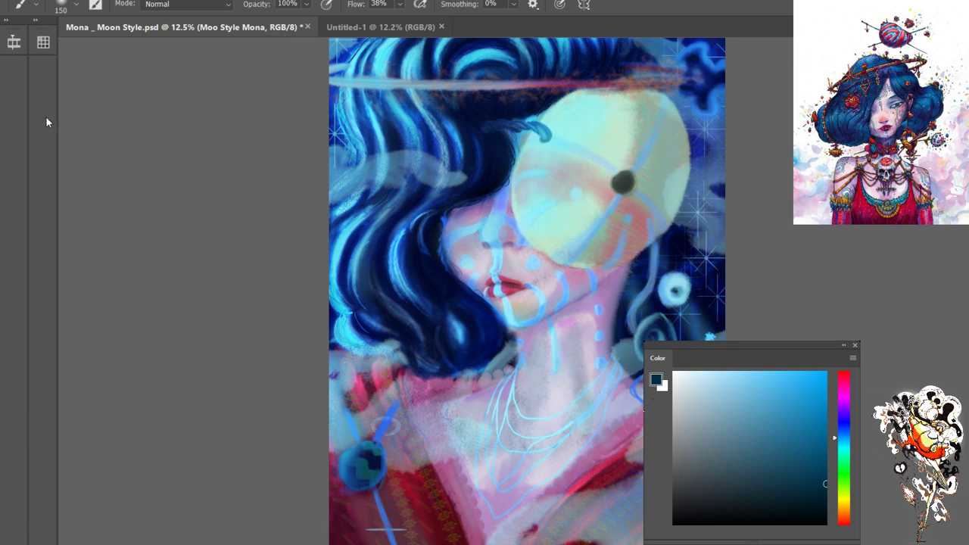
Save Mona _ Moon Style.psd and add Layer 1 to Untitled-1
key("ctrl+s")
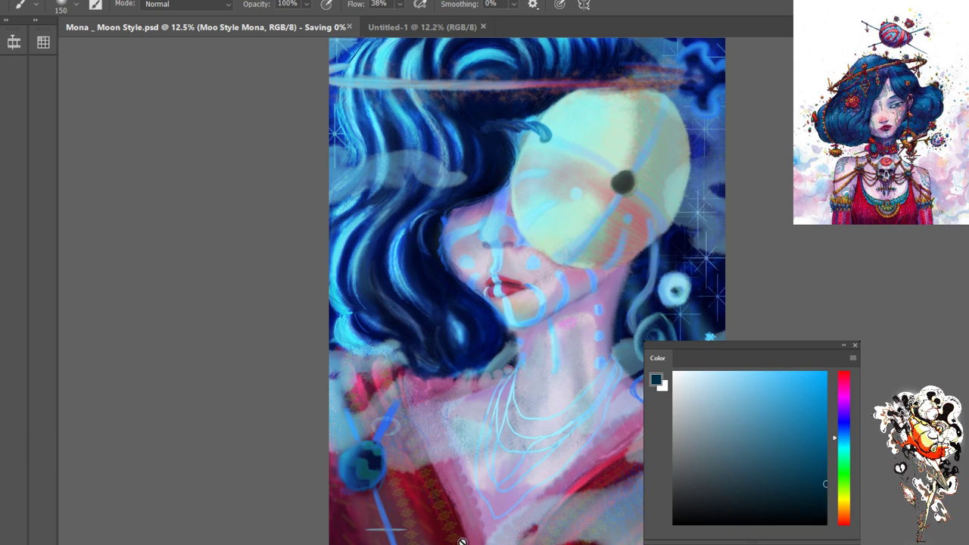
left_click(421, 26)
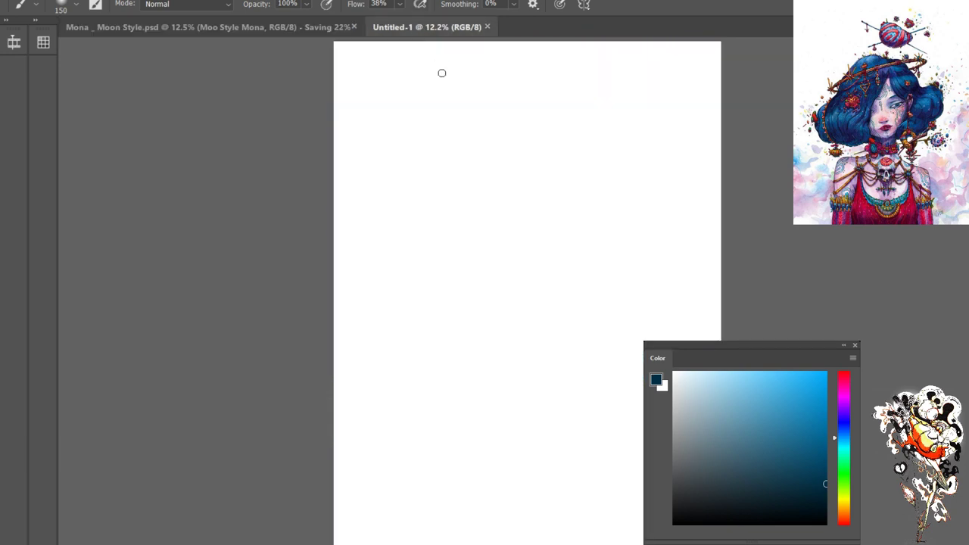
key("ctrl+shift+alt+n")
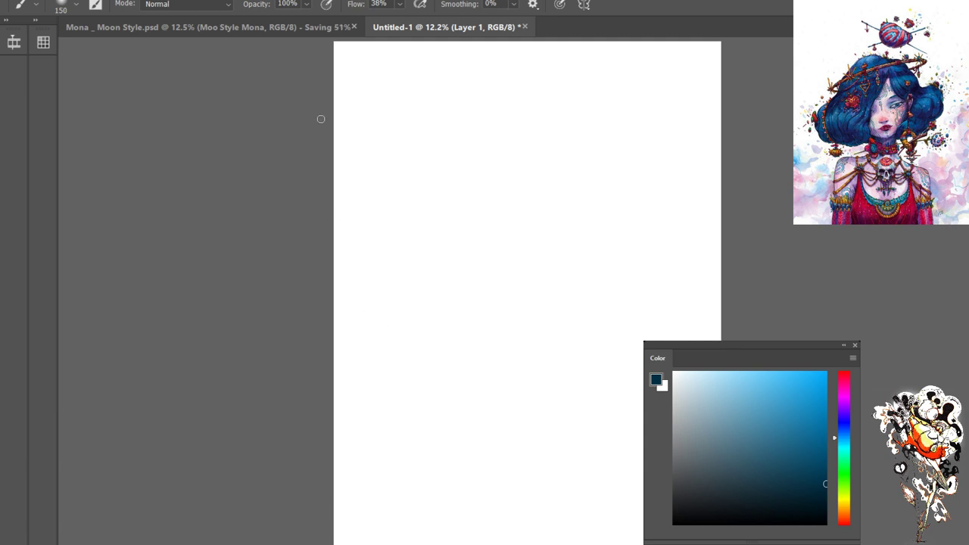
Check the Mona painting while it saves, ending on the Untitled-1 canvas
left_click(295, 27)
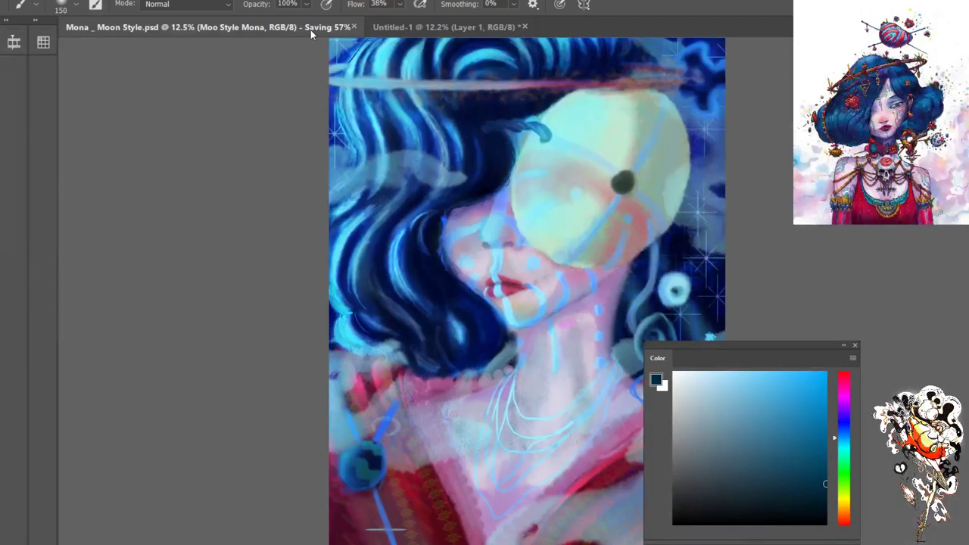
left_click(467, 29)
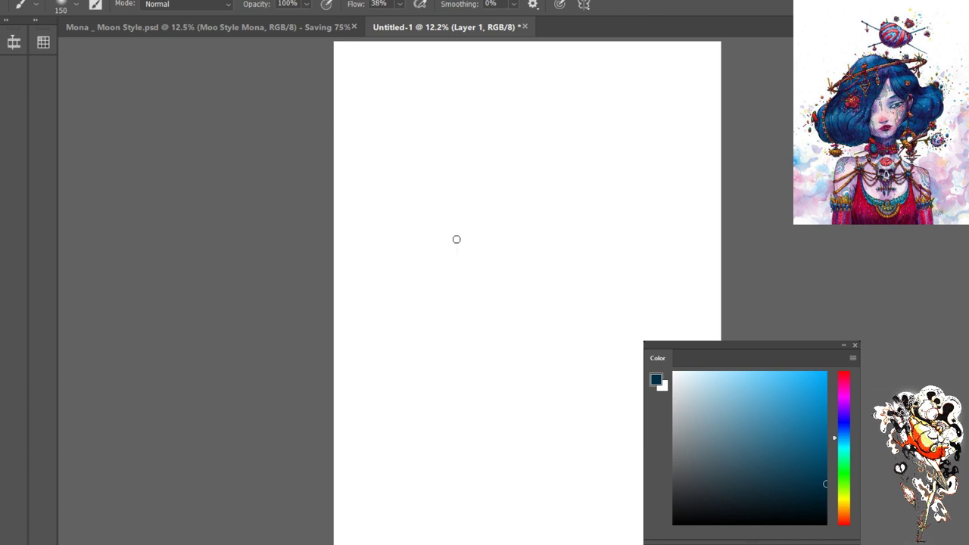
left_click(274, 27)
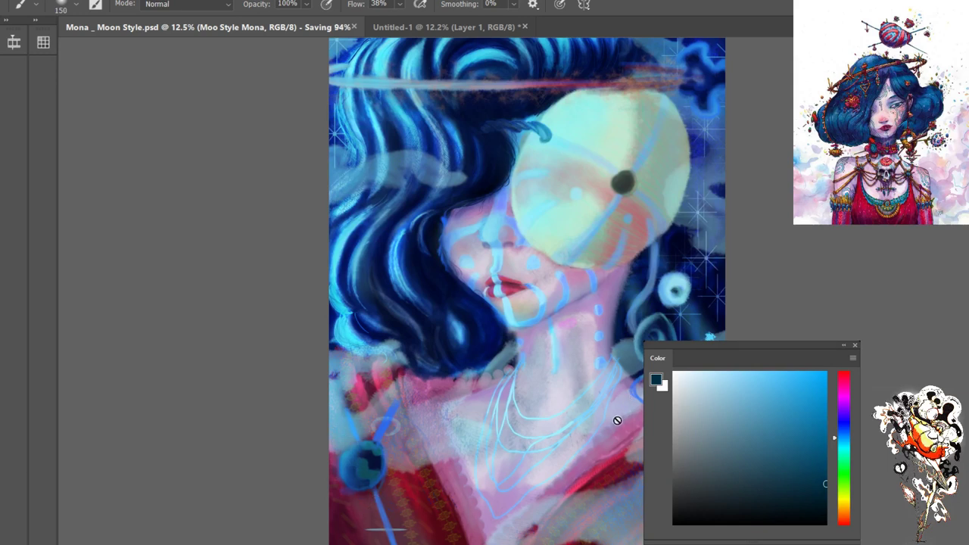
left_click(445, 28)
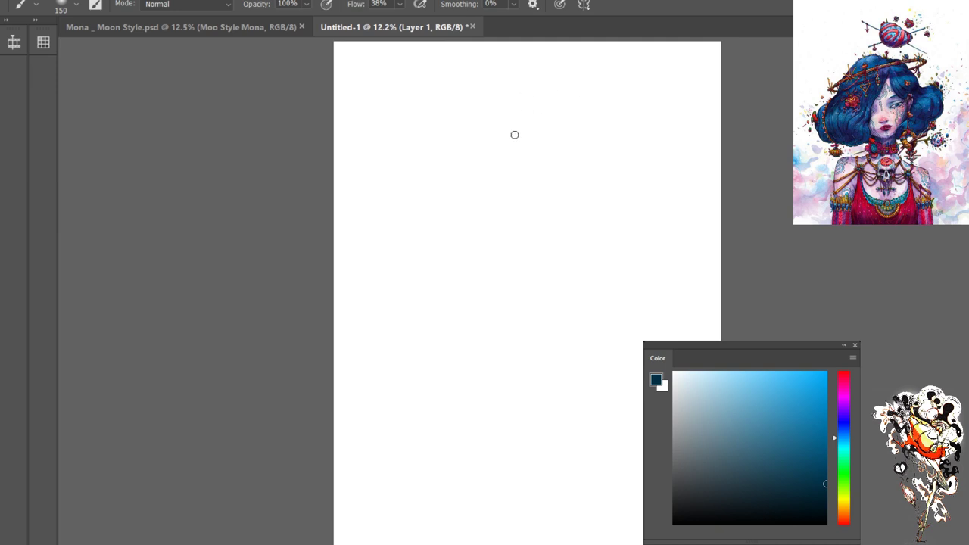
Paint a test stroke, then set the brush to size 15 at 82% flow
left_click_drag(515, 78, 546, 97)
key("e")
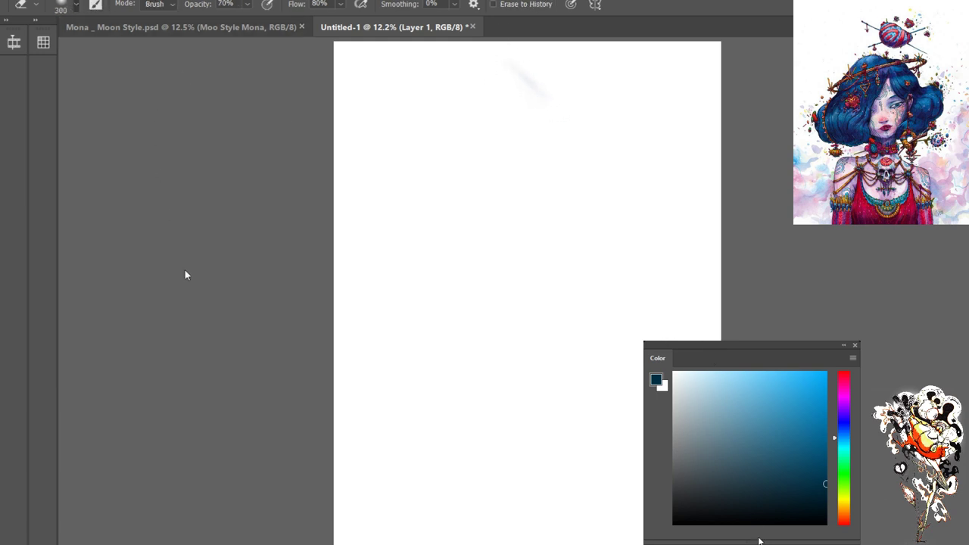
key("b")
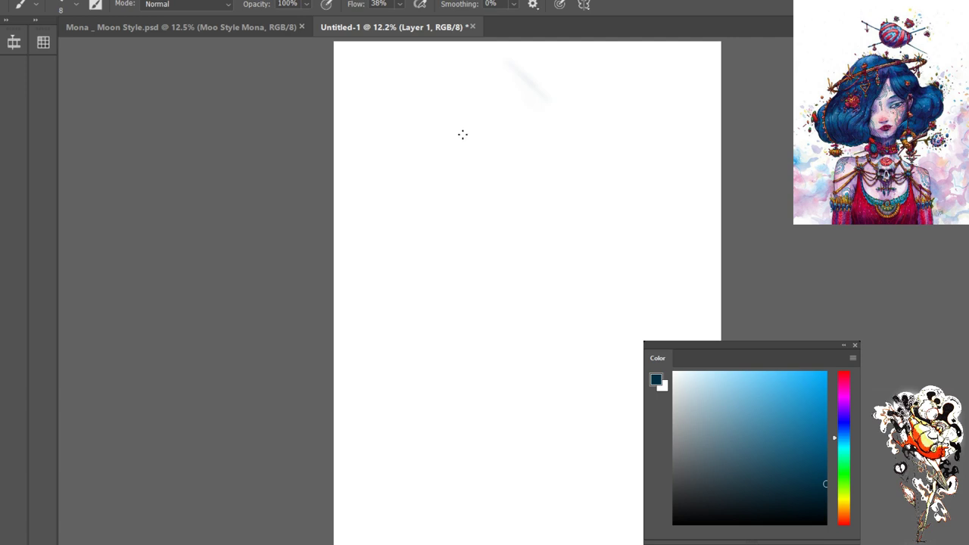
key("bracketright")
key("bracketright")
key("bracketright")
key("shift+6")
key("shift+1")
key("shift+8")
key("shift+2")
Sketch three curved arcs outlining a circle, then close Untitled-1
left_click_drag(436, 313, 501, 112)
mouse_move(360, 129)
left_mouse_down()
mouse_move(522, 74)
mouse_move(595, 184)
left_mouse_up()
left_click_drag(520, 65, 583, 287)
key("ctrl+w")
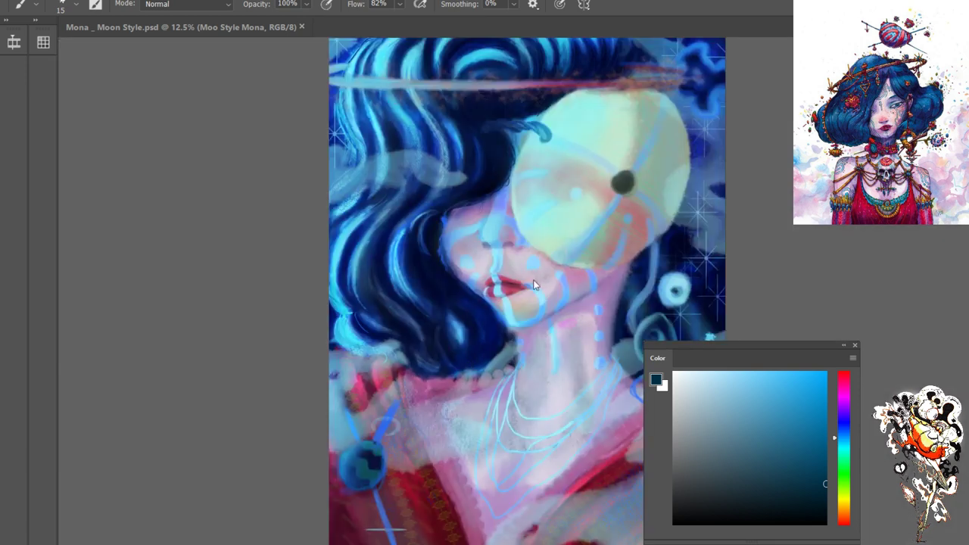
Bring back Untitled-1 and trace the circle's right arc, bottom and top-left
left_click(433, 28)
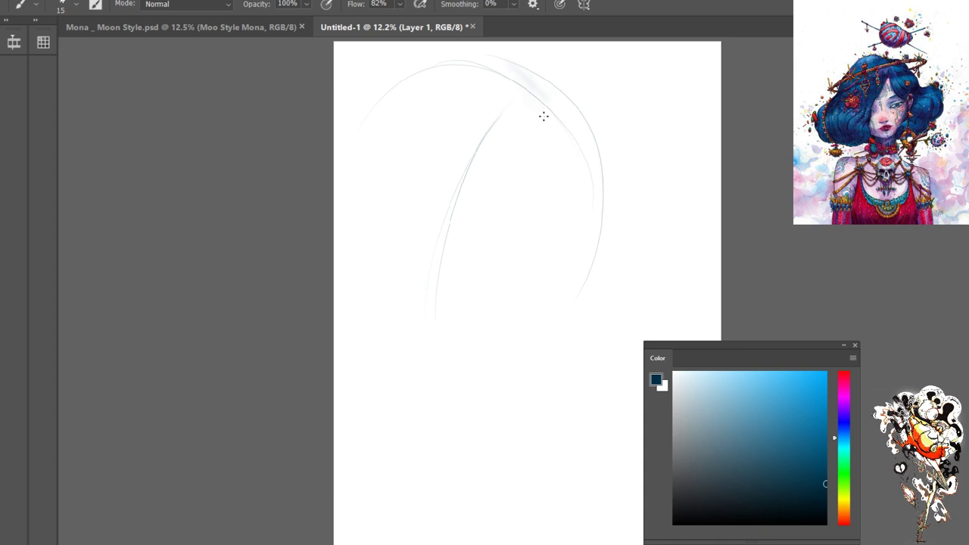
mouse_move(501, 56)
left_mouse_down()
mouse_move(565, 315)
mouse_move(536, 347)
mouse_move(405, 385)
left_mouse_up()
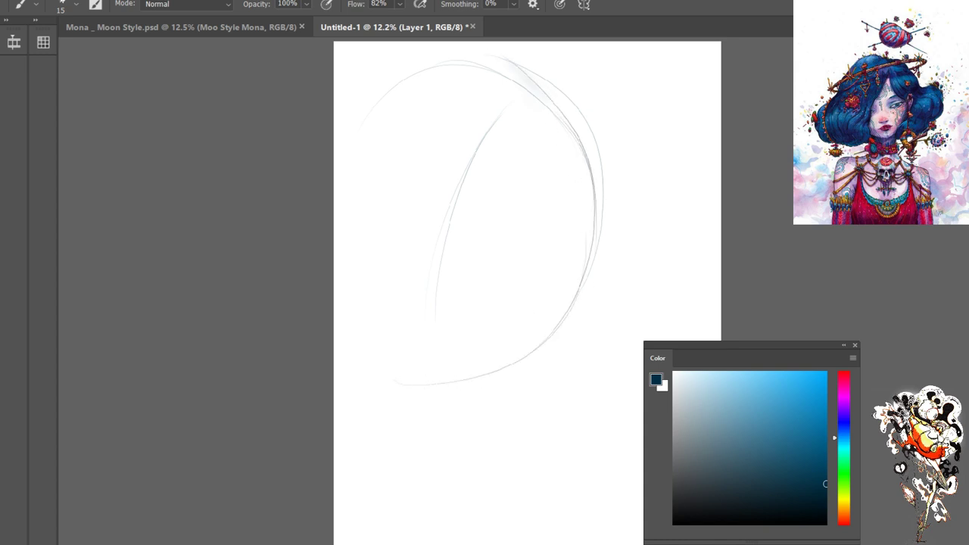
mouse_move(567, 320)
left_mouse_down()
mouse_move(384, 379)
mouse_move(419, 396)
left_mouse_up()
left_click_drag(544, 97, 355, 66)
left_click_drag(418, 56, 337, 126)
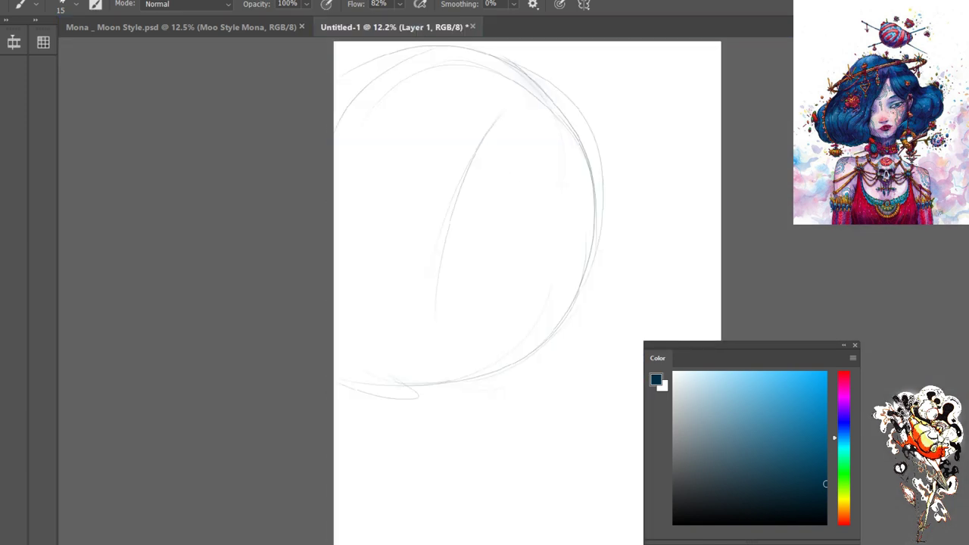
Zoom out and reinforce the circle's top, right edge and lower arc
key("ctrl+minus")
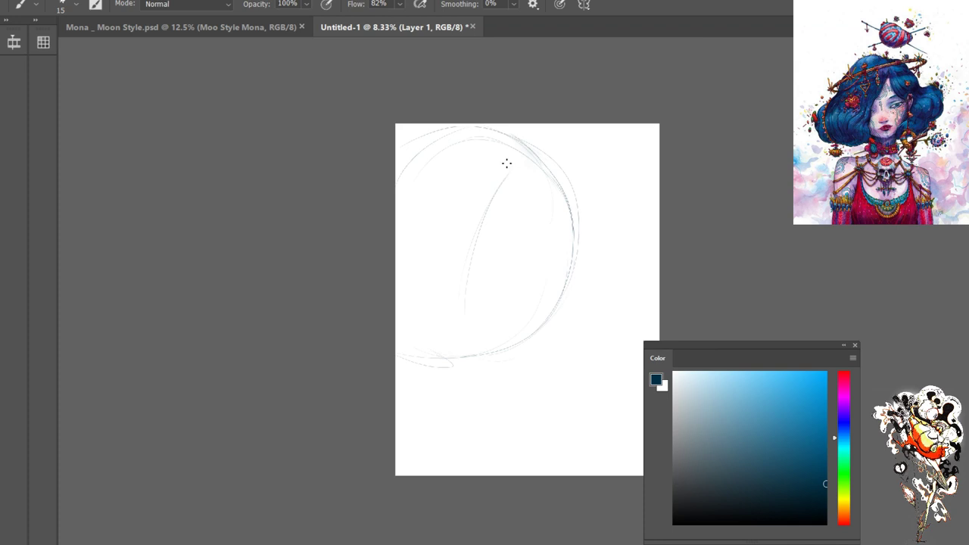
mouse_move(553, 156)
left_mouse_down()
mouse_move(498, 124)
mouse_move(558, 196)
left_mouse_up()
left_click_drag(530, 133, 574, 203)
left_click_drag(571, 251, 556, 292)
left_click_drag(565, 184, 555, 220)
left_click_drag(568, 268, 492, 354)
left_click_drag(548, 321, 398, 348)
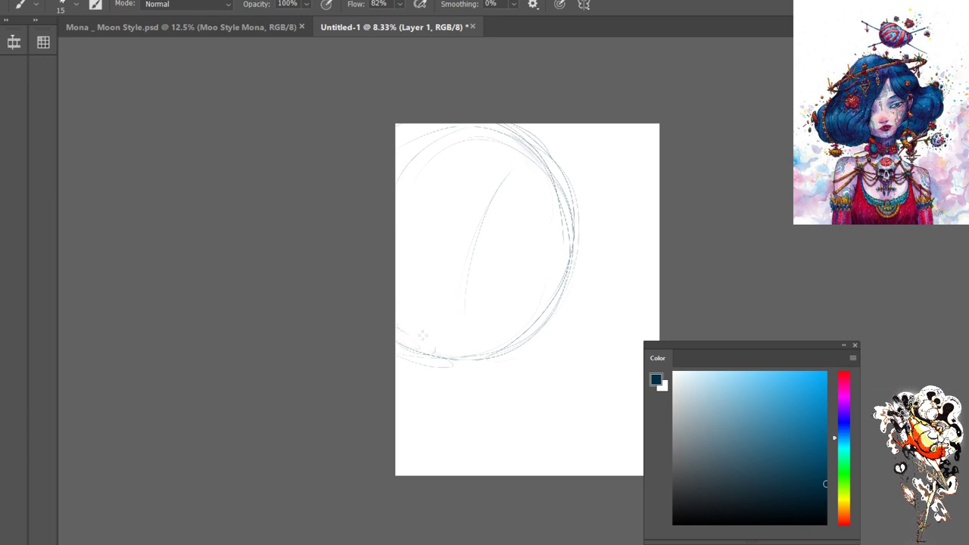
left_click_drag(556, 167, 570, 206)
left_click_drag(571, 225, 574, 239)
Draw long diagonals and horizontal lines across the circle, plus a short lower-left stroke
left_click_drag(474, 164, 425, 247)
mouse_move(506, 126)
left_mouse_down()
mouse_move(397, 332)
mouse_move(415, 373)
left_mouse_up()
left_click_drag(474, 159, 403, 295)
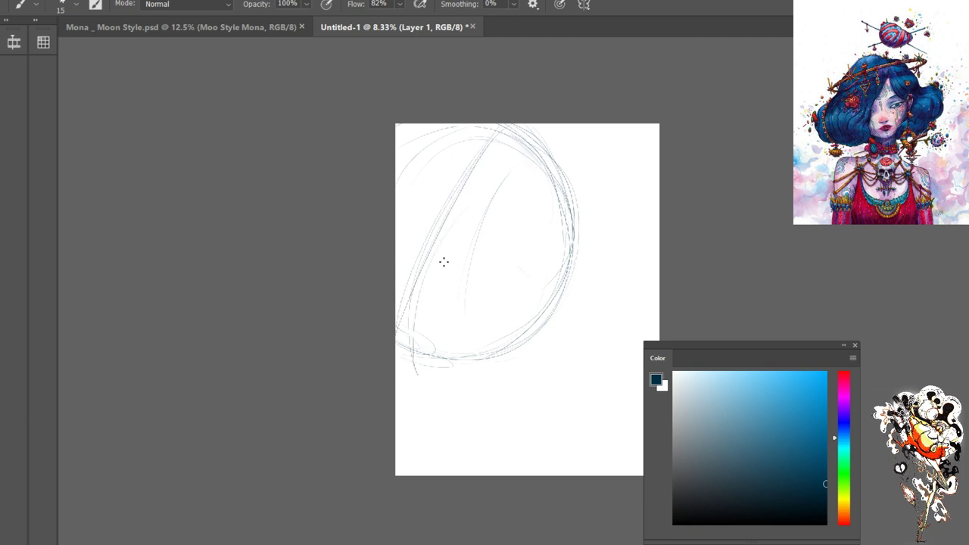
left_click_drag(400, 210, 539, 261)
left_click_drag(452, 223, 487, 236)
left_click_drag(540, 287, 421, 214)
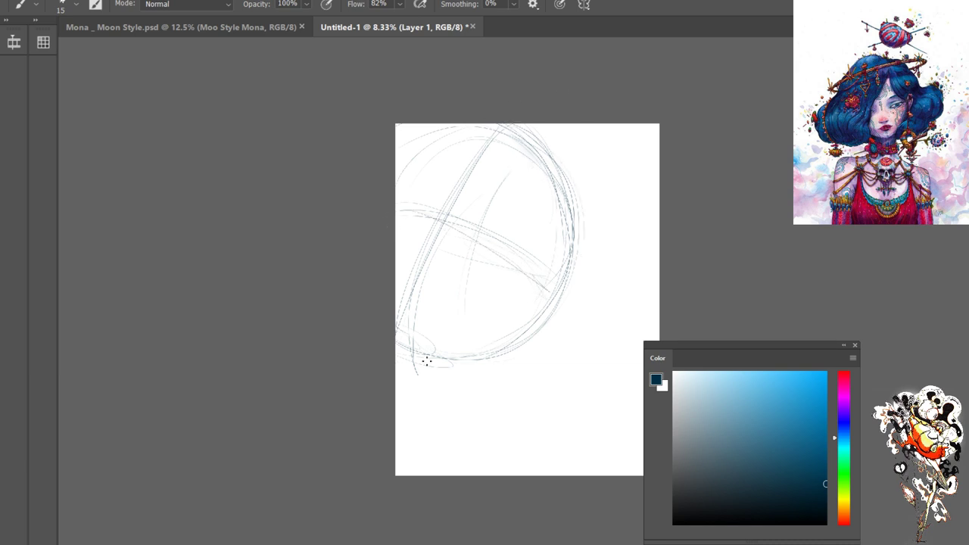
left_click_drag(408, 358, 436, 369)
Add faint lower-left arcs and sweep a long dark arc from the top-right corner
left_click_drag(530, 236, 437, 372)
left_click_drag(506, 288, 396, 348)
left_click_drag(523, 301, 491, 332)
left_click_drag(656, 127, 485, 324)
left_click_drag(608, 209, 432, 342)
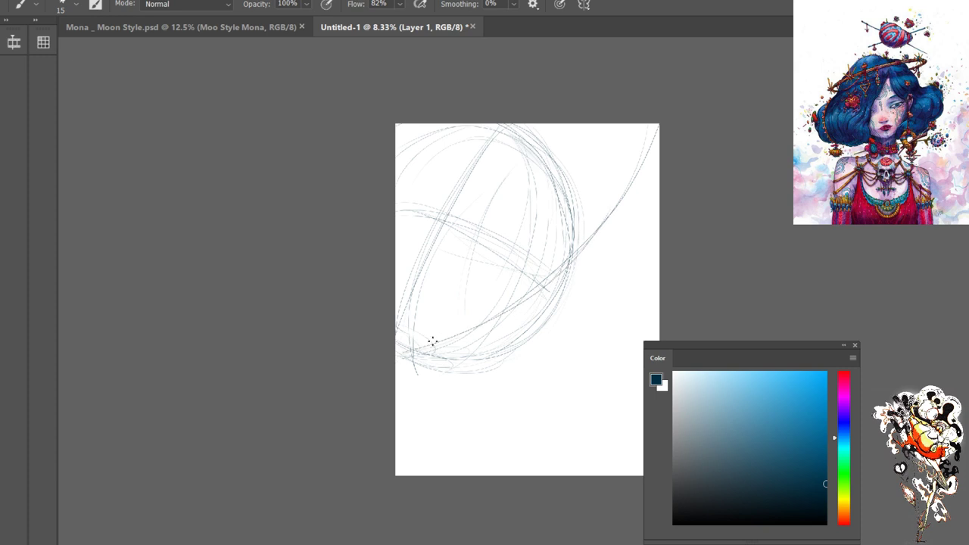
left_click_drag(642, 144, 457, 333)
mouse_move(649, 129)
left_mouse_down()
mouse_move(453, 336)
mouse_move(412, 350)
left_mouse_up()
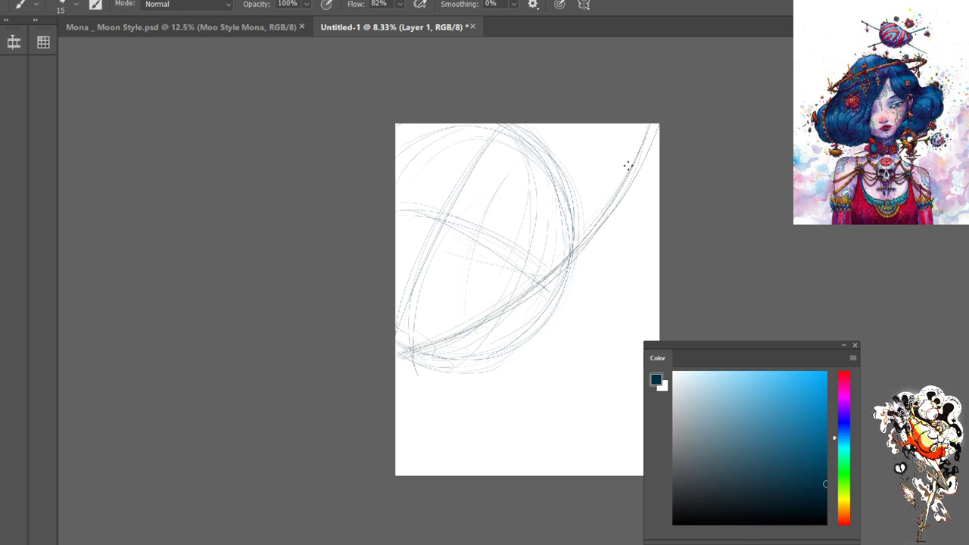
left_click_drag(647, 131, 501, 314)
left_click_drag(644, 136, 578, 273)
Draw a diagonal from the top-left, reinforce the right curve, and add a short vertical line
mouse_move(408, 143)
left_mouse_down()
mouse_move(462, 194)
mouse_move(523, 281)
mouse_move(507, 271)
left_mouse_up()
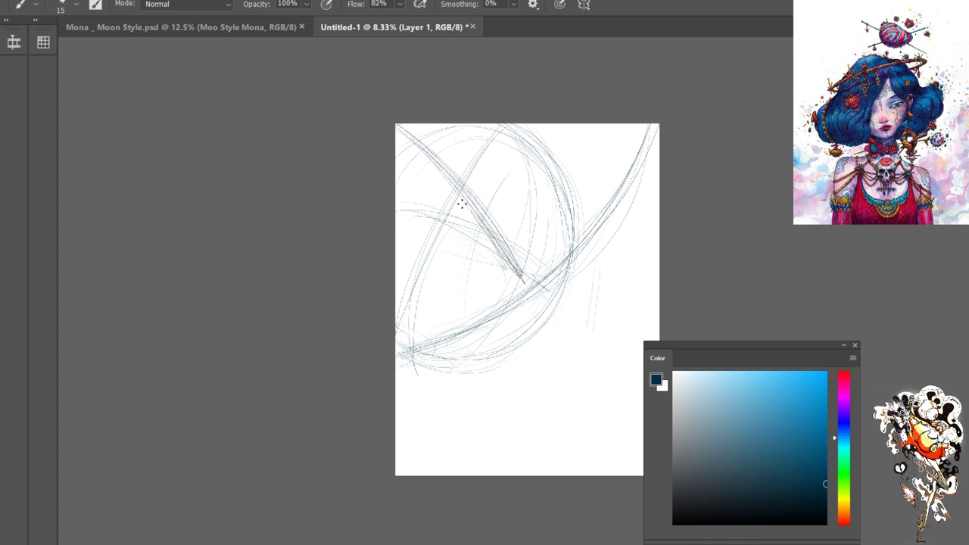
left_click_drag(461, 202, 514, 291)
left_click_drag(470, 204, 518, 283)
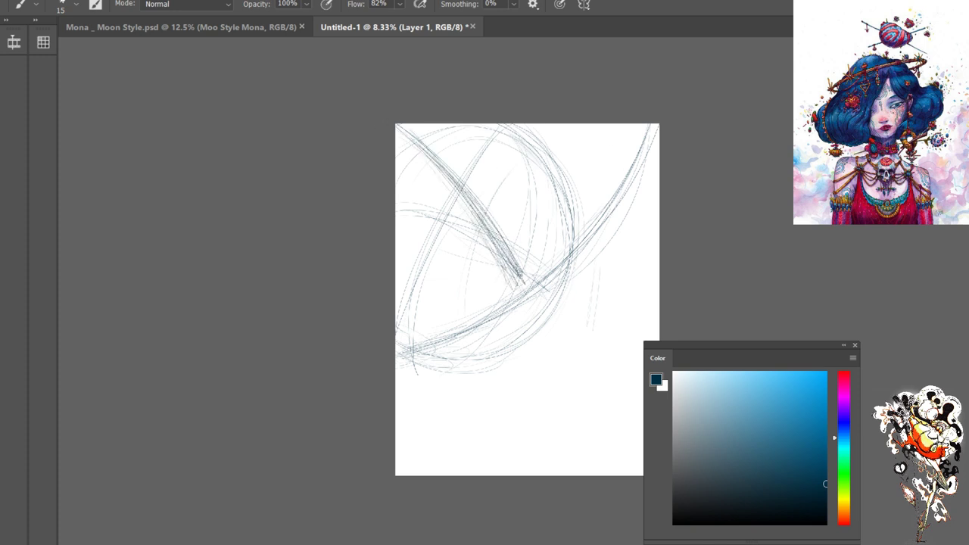
mouse_move(640, 125)
left_mouse_down()
mouse_move(614, 207)
mouse_move(564, 266)
left_mouse_up()
mouse_move(623, 178)
left_mouse_down()
mouse_move(468, 335)
mouse_move(429, 346)
left_mouse_up()
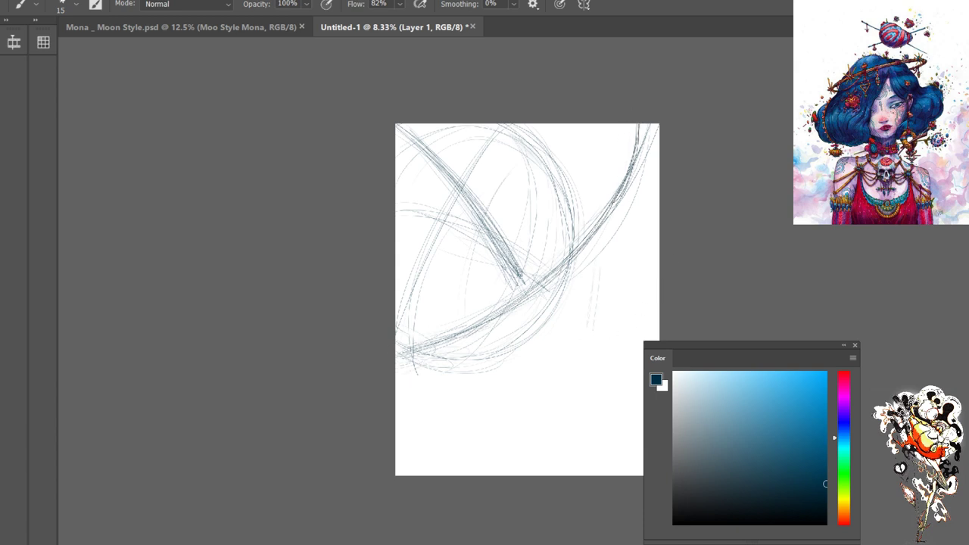
left_click_drag(570, 304, 570, 339)
Erase faint stray strokes at upper left and below the main arc at 100% opacity
key("e")
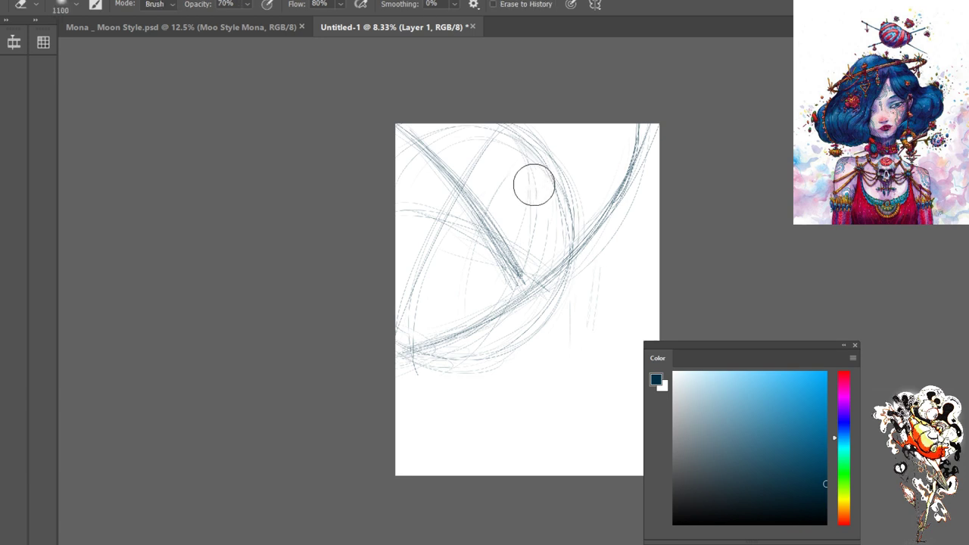
left_click_drag(439, 129, 446, 181)
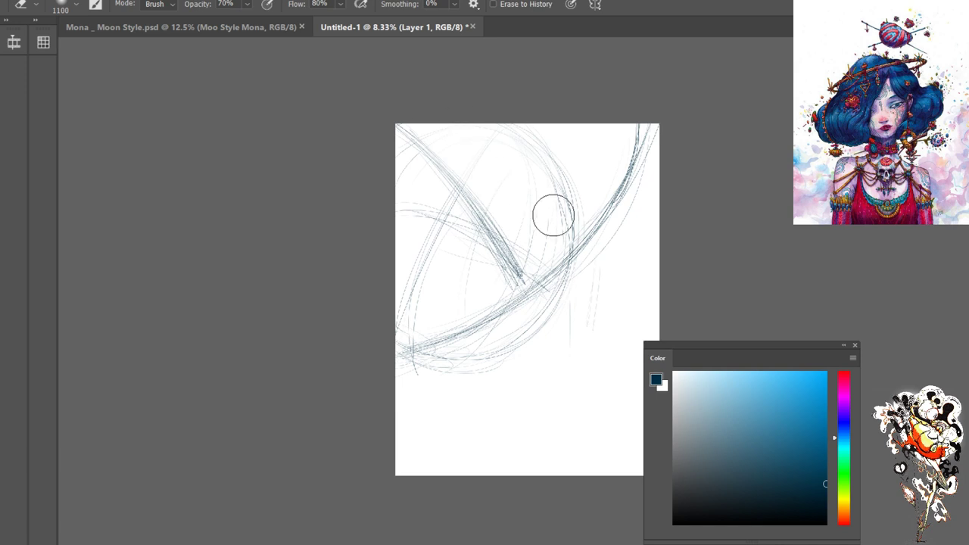
left_click_drag(556, 197, 558, 223)
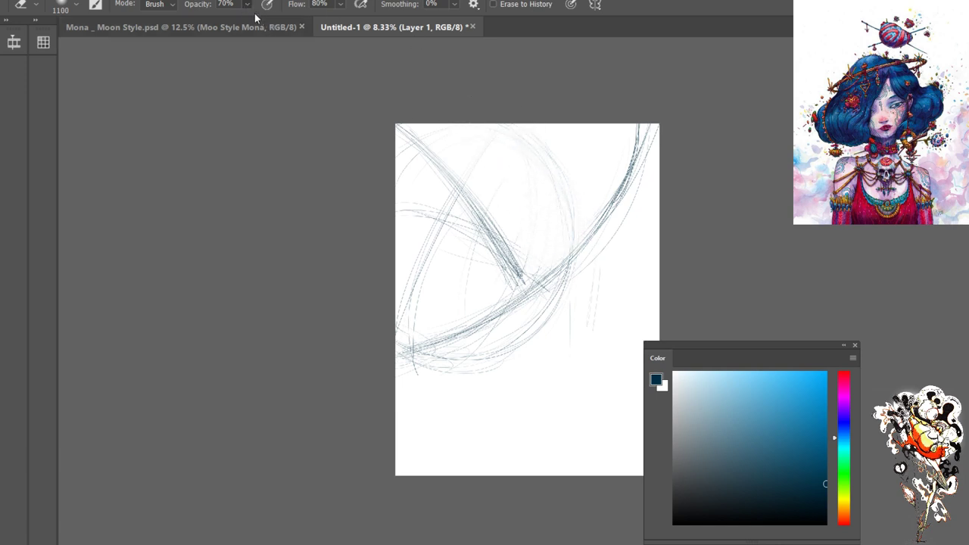
key("0")
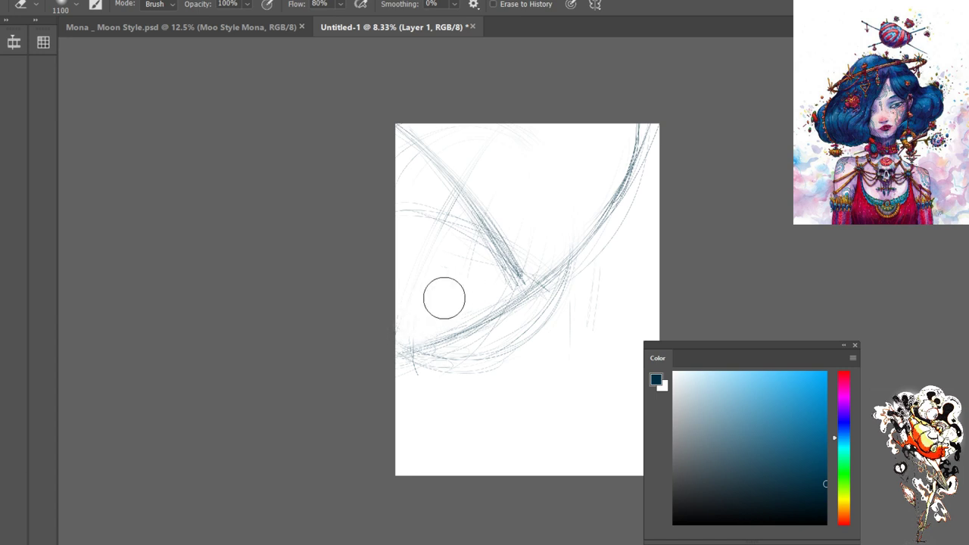
mouse_move(445, 297)
left_mouse_down()
mouse_move(391, 206)
mouse_move(428, 216)
mouse_move(443, 236)
mouse_move(417, 189)
mouse_move(459, 243)
left_mouse_up()
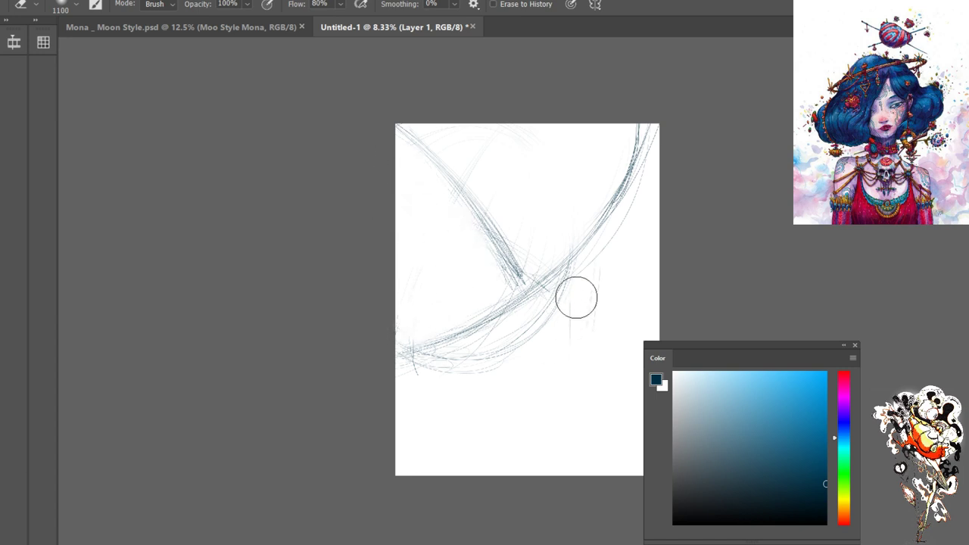
left_click_drag(576, 298, 486, 361)
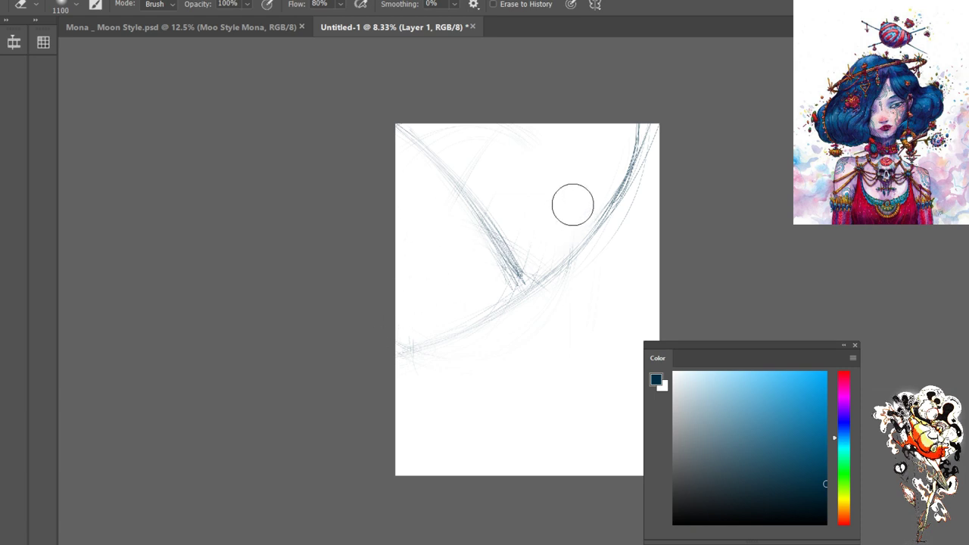
With the size-15 brush, darken the big arc and upper-left arm, then draw a crossing diagonal blade
key("b")
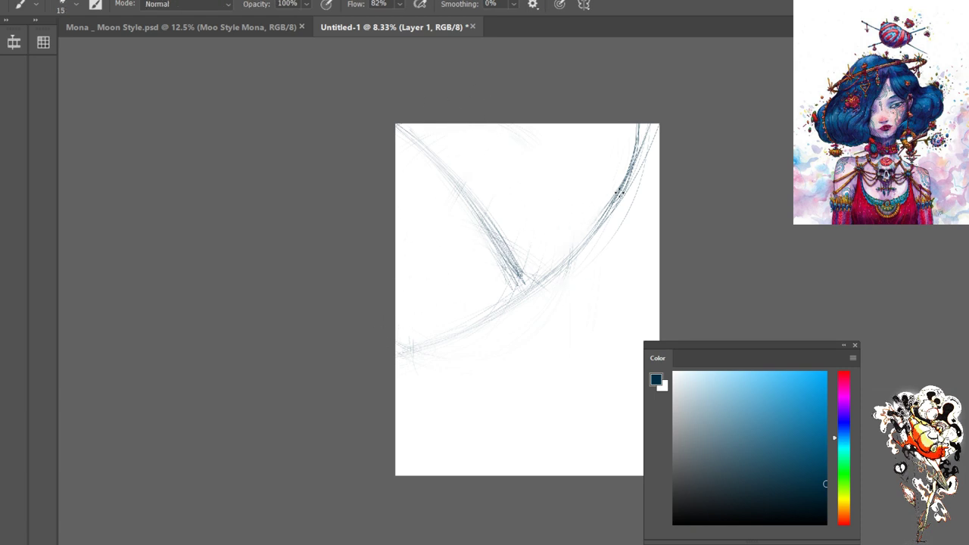
mouse_move(620, 171)
left_mouse_down()
mouse_move(516, 299)
mouse_move(527, 296)
mouse_move(407, 345)
left_mouse_up()
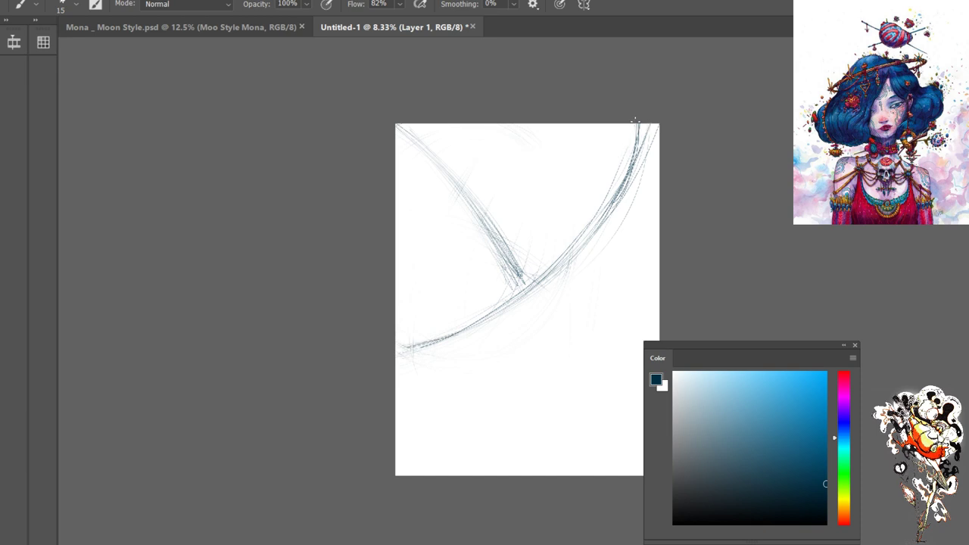
mouse_move(620, 165)
left_mouse_down()
mouse_move(511, 299)
mouse_move(431, 353)
left_mouse_up()
left_click_drag(397, 127, 521, 245)
left_click_drag(485, 181, 535, 248)
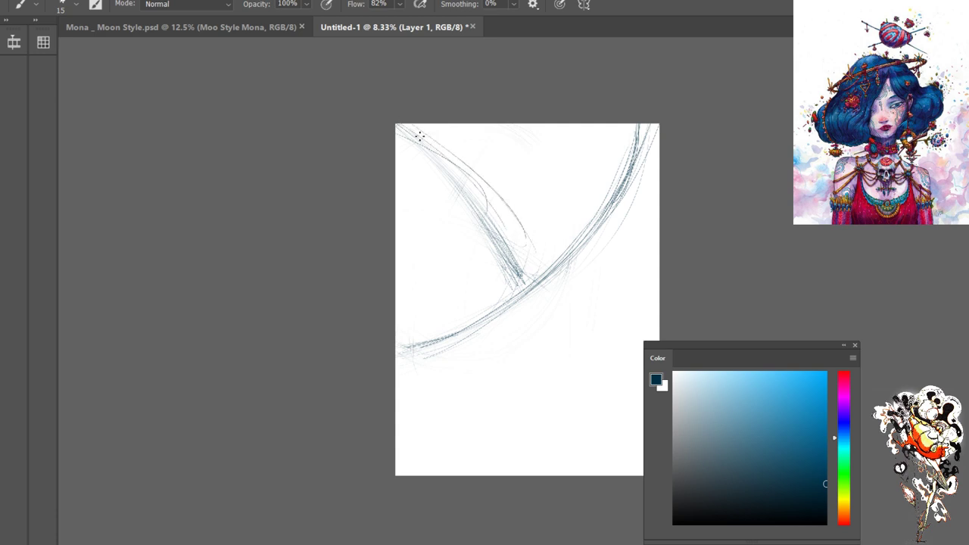
mouse_move(455, 168)
left_mouse_down()
mouse_move(521, 245)
mouse_move(429, 131)
mouse_move(530, 247)
left_mouse_up()
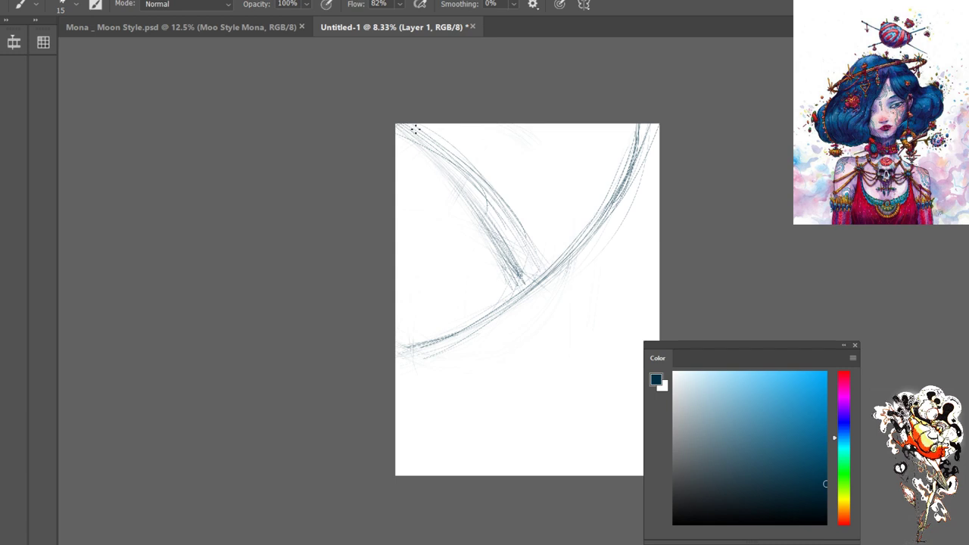
mouse_move(409, 127)
left_mouse_down()
mouse_move(464, 170)
mouse_move(499, 233)
left_mouse_up()
mouse_move(630, 141)
left_mouse_down()
mouse_move(549, 273)
mouse_move(358, 368)
left_mouse_up()
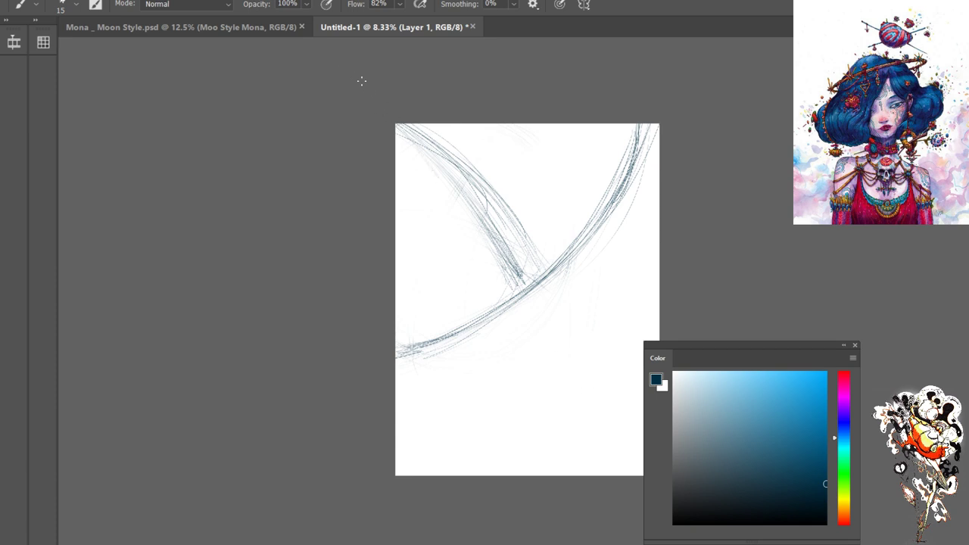
left_click_drag(564, 342, 636, 464)
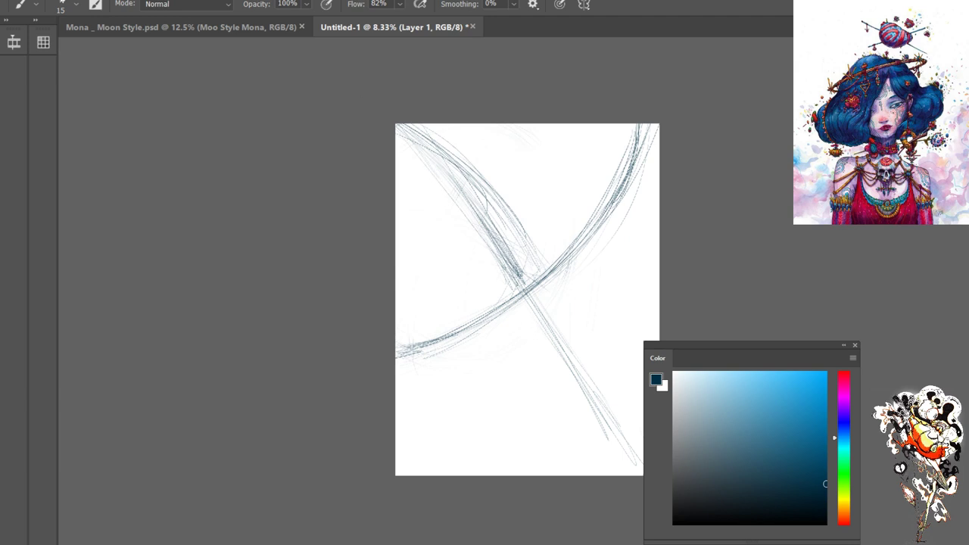
Extend the diagonal blade, sketch a rectangular handle at its lower end, and erase lower-right stray lines
mouse_move(390, 139)
left_mouse_down()
mouse_move(509, 343)
mouse_move(552, 385)
mouse_move(535, 352)
mouse_move(553, 395)
left_mouse_up()
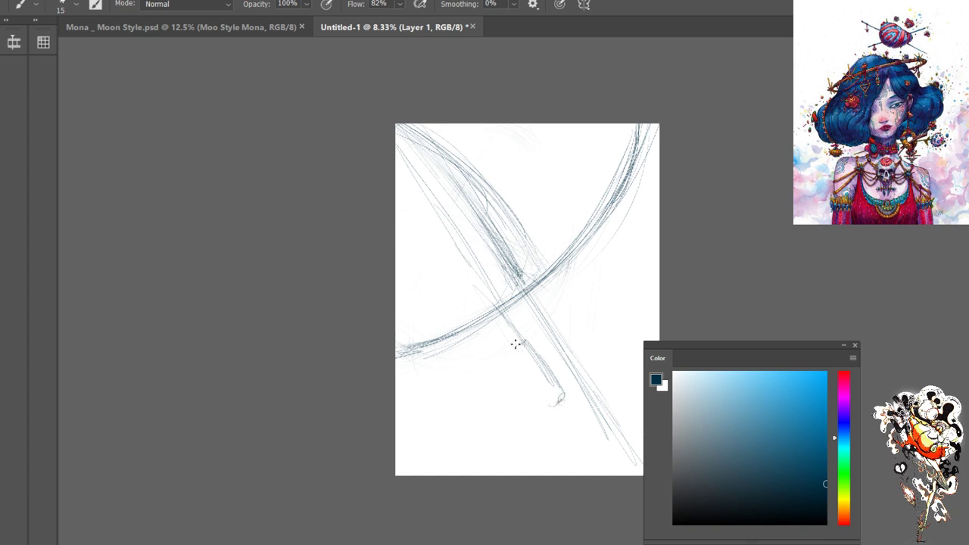
mouse_move(515, 341)
left_mouse_down()
mouse_move(524, 335)
mouse_move(513, 345)
mouse_move(558, 404)
mouse_move(555, 371)
mouse_move(532, 345)
mouse_move(563, 397)
mouse_move(556, 401)
left_mouse_up()
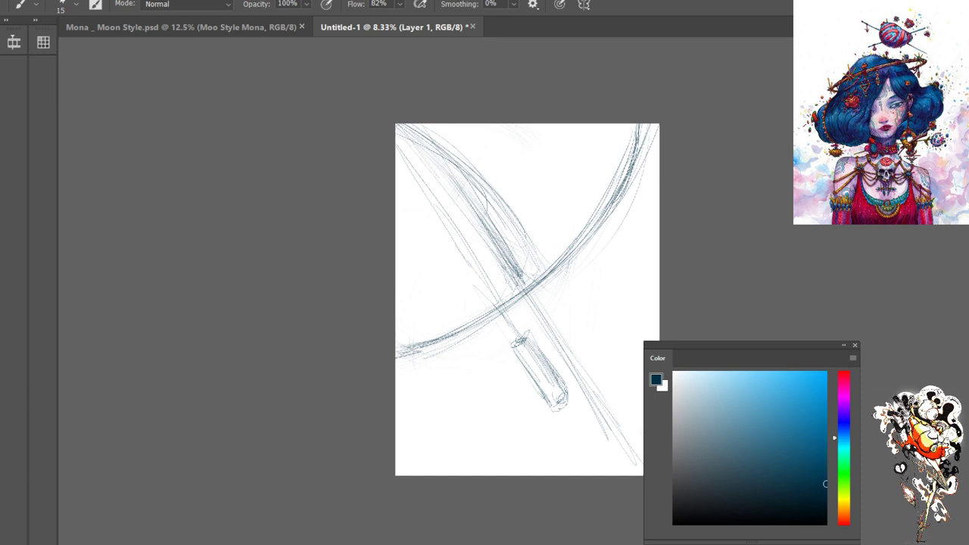
left_click_drag(524, 339, 569, 395)
mouse_move(519, 347)
left_mouse_down()
mouse_move(524, 371)
mouse_move(566, 407)
left_mouse_up()
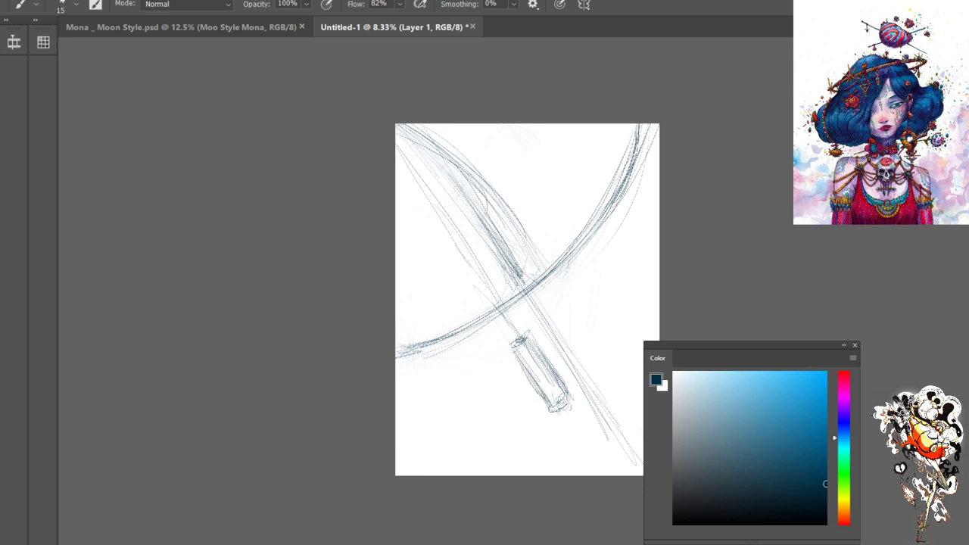
mouse_move(501, 319)
left_mouse_down()
mouse_move(519, 340)
mouse_move(510, 307)
left_mouse_up()
key("e")
left_click_drag(613, 404, 606, 394)
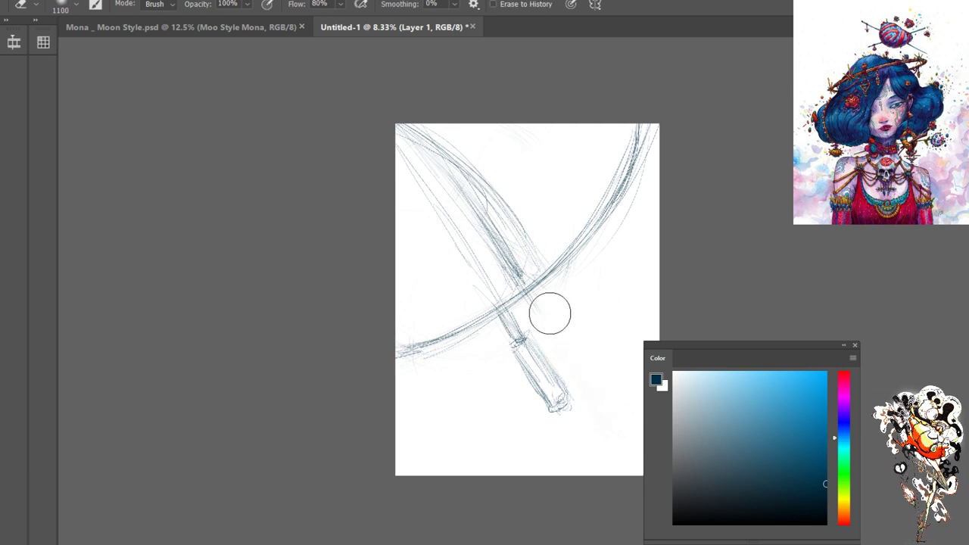
Draw two light curved strokes right of the blade crossing with the brush
key("b")
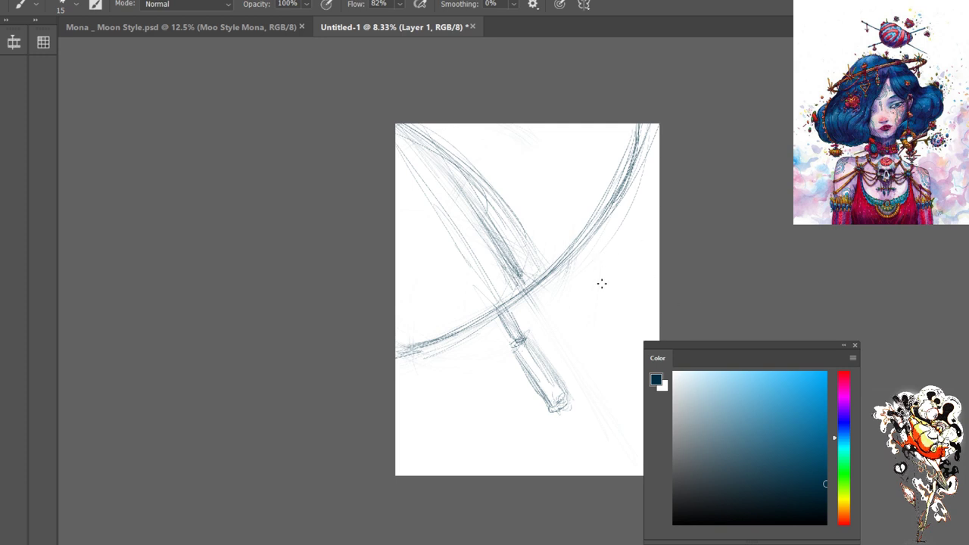
left_click_drag(605, 264, 575, 346)
mouse_move(575, 288)
left_mouse_down()
mouse_move(581, 238)
mouse_move(596, 298)
mouse_move(563, 352)
mouse_move(570, 224)
mouse_move(585, 275)
mouse_move(569, 353)
mouse_move(577, 338)
mouse_move(560, 357)
mouse_move(584, 343)
mouse_move(569, 357)
mouse_move(588, 318)
left_mouse_up()
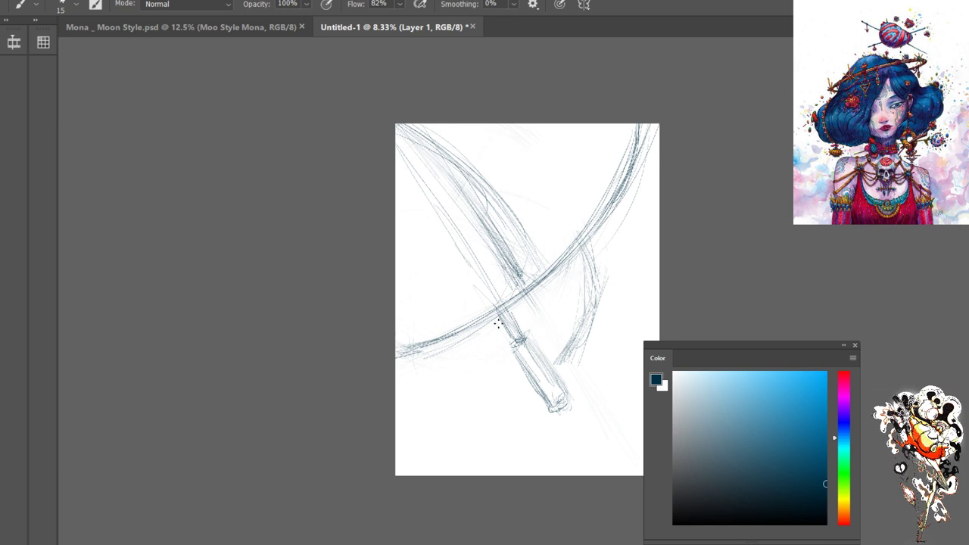
Sketch a loose circle around the canvas centre, tracing and reinforcing its edges
mouse_move(498, 324)
left_mouse_down()
mouse_move(553, 219)
mouse_move(454, 197)
mouse_move(564, 227)
mouse_move(424, 235)
left_mouse_up()
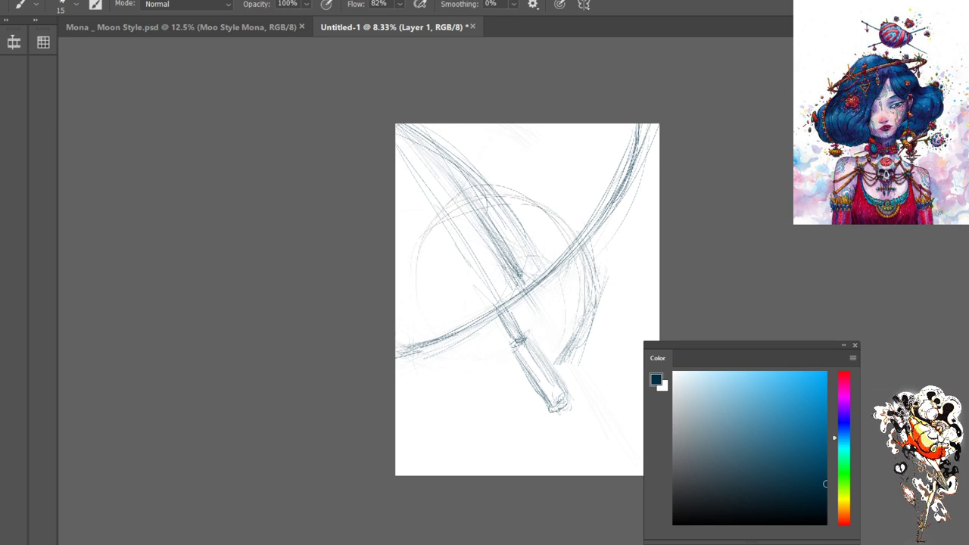
mouse_move(441, 282)
left_mouse_down()
mouse_move(429, 314)
mouse_move(472, 356)
mouse_move(431, 306)
mouse_move(528, 376)
left_mouse_up()
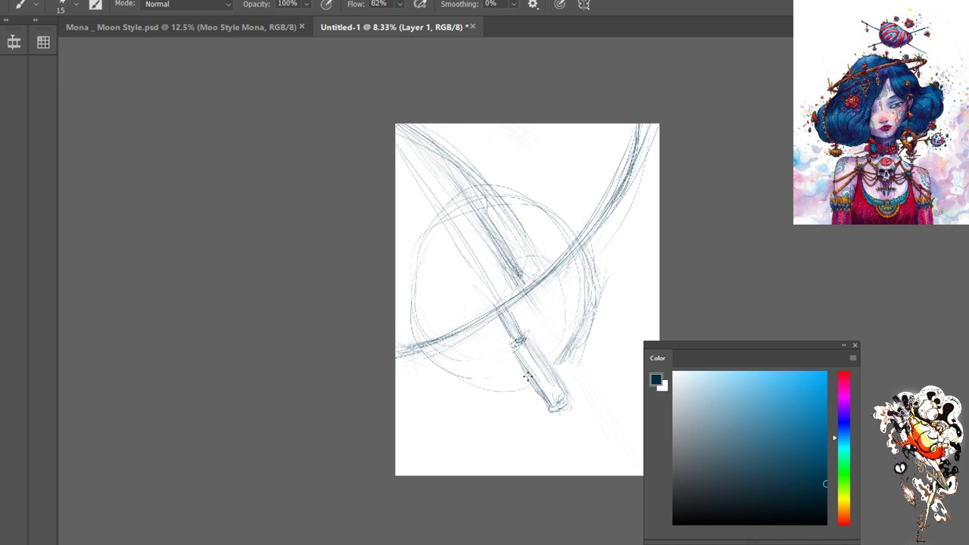
left_click_drag(565, 338, 500, 389)
mouse_move(591, 275)
left_mouse_down()
mouse_move(534, 381)
mouse_move(518, 212)
mouse_move(562, 274)
mouse_move(412, 295)
mouse_move(432, 361)
left_mouse_up()
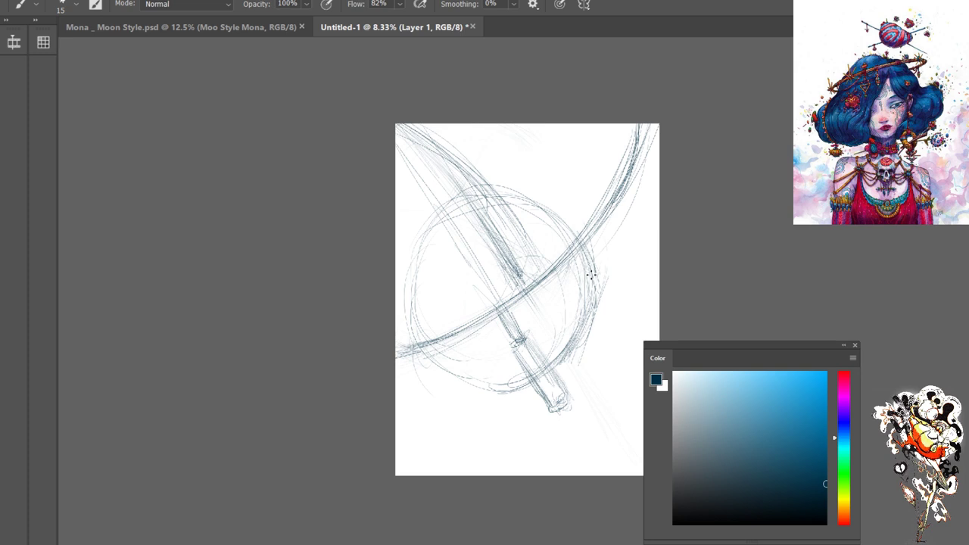
Add diagonal strokes across the circle, short strokes near the handle, and vertical strokes below
mouse_move(491, 236)
left_mouse_down()
mouse_move(457, 279)
mouse_move(474, 283)
mouse_move(457, 371)
left_mouse_up()
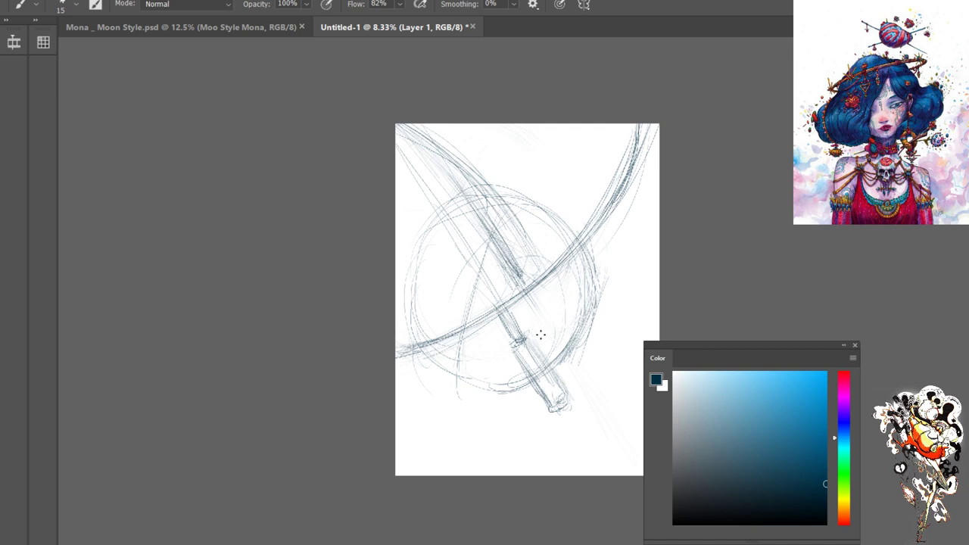
left_click_drag(510, 320, 479, 333)
left_click_drag(475, 301, 447, 318)
mouse_move(507, 363)
left_mouse_down()
mouse_move(500, 412)
mouse_move(482, 418)
mouse_move(495, 417)
left_mouse_up()
mouse_move(583, 318)
left_mouse_down()
mouse_move(530, 420)
mouse_move(498, 424)
mouse_move(574, 353)
mouse_move(527, 418)
mouse_move(501, 422)
left_mouse_up()
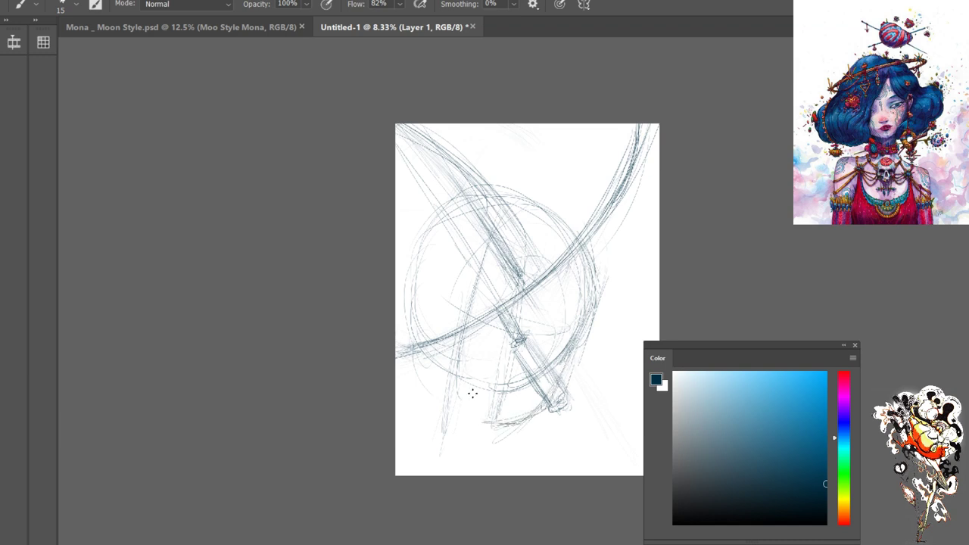
Sketch long lines beside the handle and down the canvas's lower-left edge
left_click_drag(446, 391, 478, 292)
mouse_move(443, 381)
left_mouse_down()
mouse_move(425, 489)
mouse_move(433, 453)
mouse_move(426, 403)
left_mouse_up()
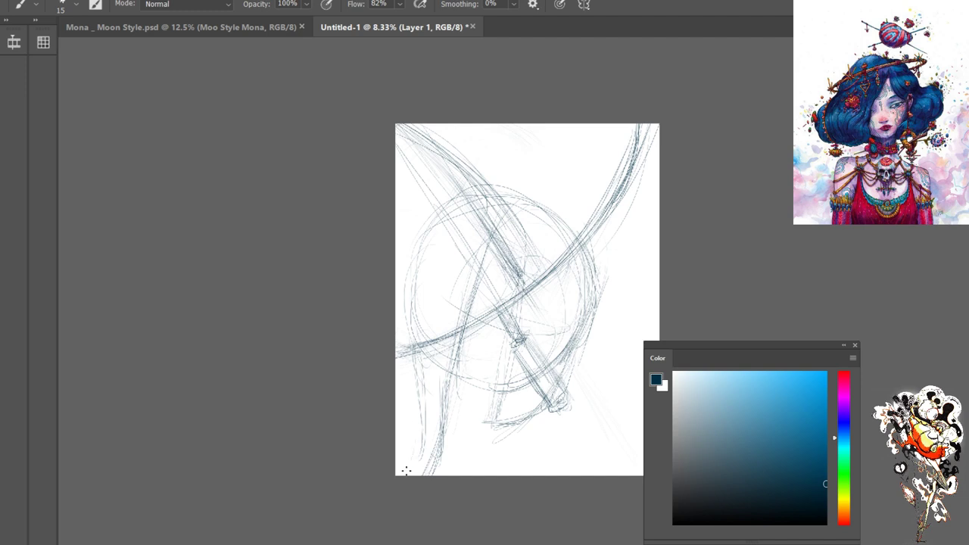
mouse_move(412, 336)
left_mouse_down()
mouse_move(433, 408)
mouse_move(401, 346)
left_mouse_up()
mouse_move(413, 392)
left_mouse_down()
mouse_move(396, 443)
mouse_move(417, 408)
mouse_move(401, 474)
left_mouse_up()
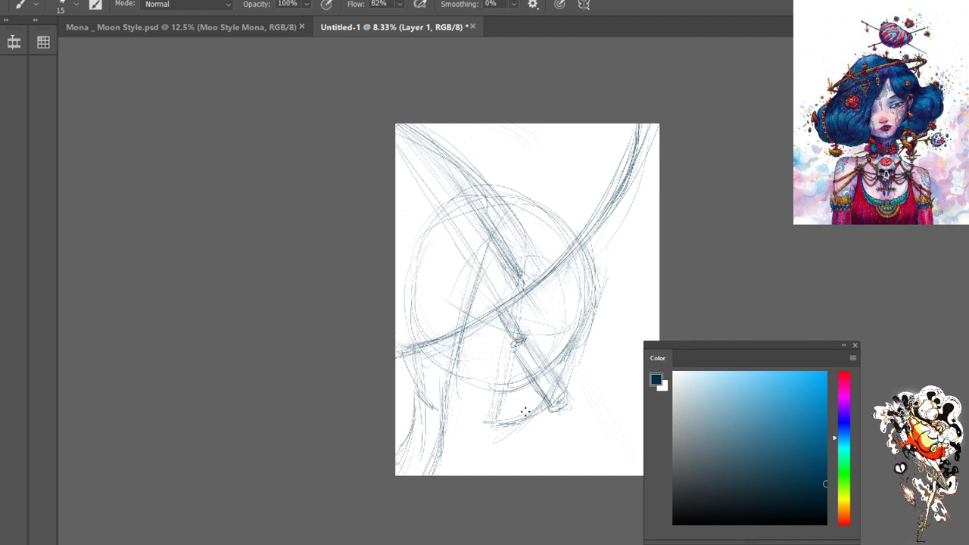
Reinforce the circle's right side and add short dark strokes below the handle
mouse_move(577, 319)
left_mouse_down()
mouse_move(569, 295)
mouse_move(578, 254)
mouse_move(539, 211)
left_mouse_up()
left_click_drag(539, 418, 556, 384)
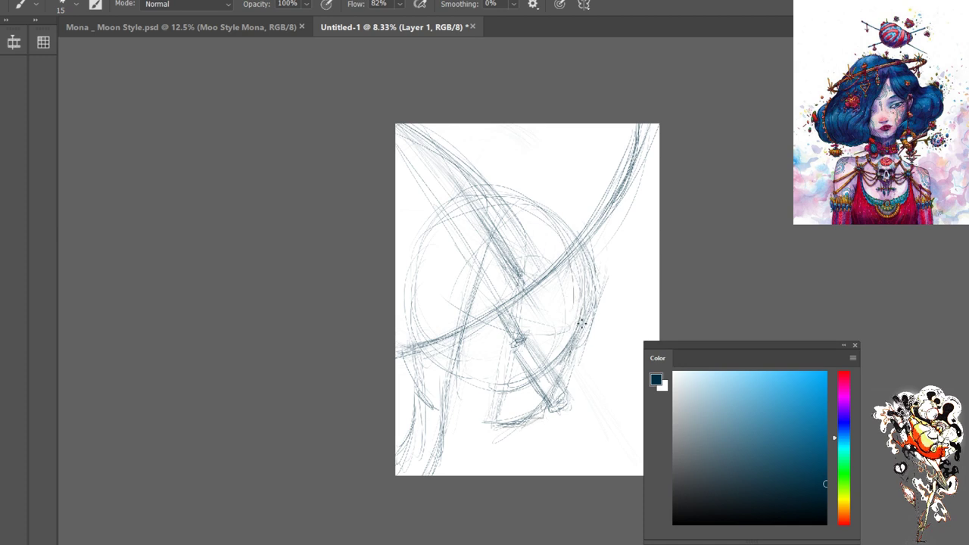
left_click_drag(575, 352, 549, 404)
left_click_drag(493, 423, 520, 421)
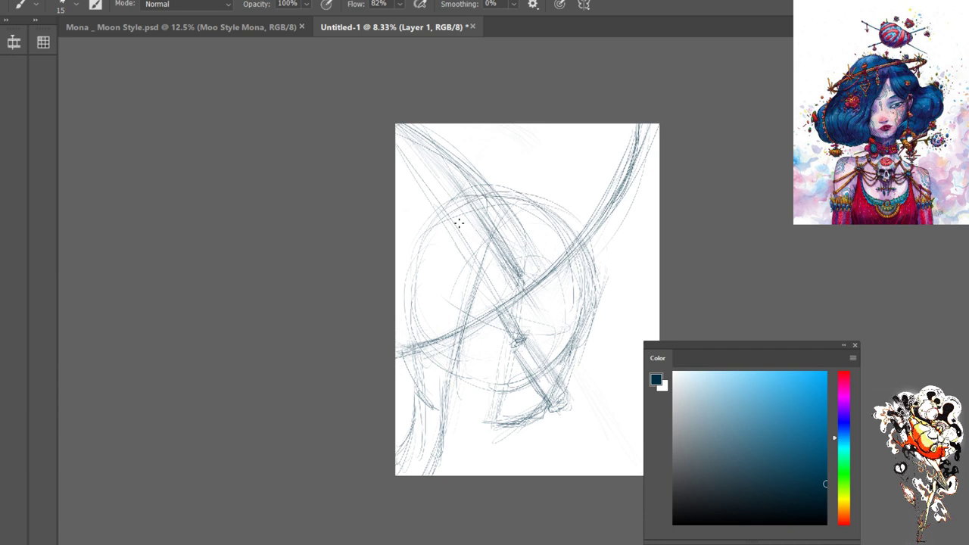
Brush short dark strokes along the circle's left, right and bottom edges and at the lower left
left_click_drag(405, 291, 412, 347)
left_click_drag(446, 331, 446, 303)
left_click_drag(591, 267, 589, 294)
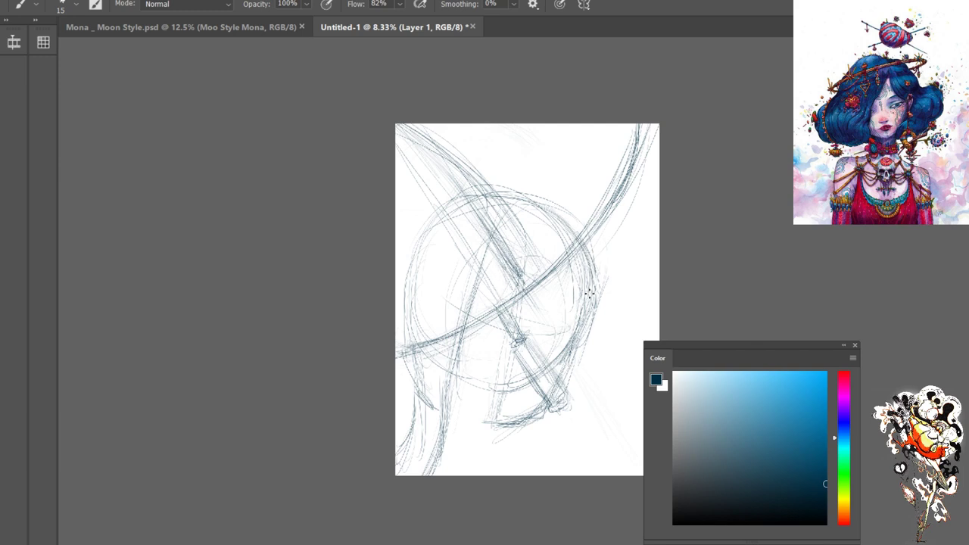
mouse_move(496, 429)
left_mouse_down()
mouse_move(531, 419)
mouse_move(561, 392)
mouse_move(524, 427)
mouse_move(502, 431)
mouse_move(574, 345)
mouse_move(497, 431)
mouse_move(495, 454)
mouse_move(488, 433)
mouse_move(487, 503)
mouse_move(490, 444)
mouse_move(482, 477)
left_mouse_up()
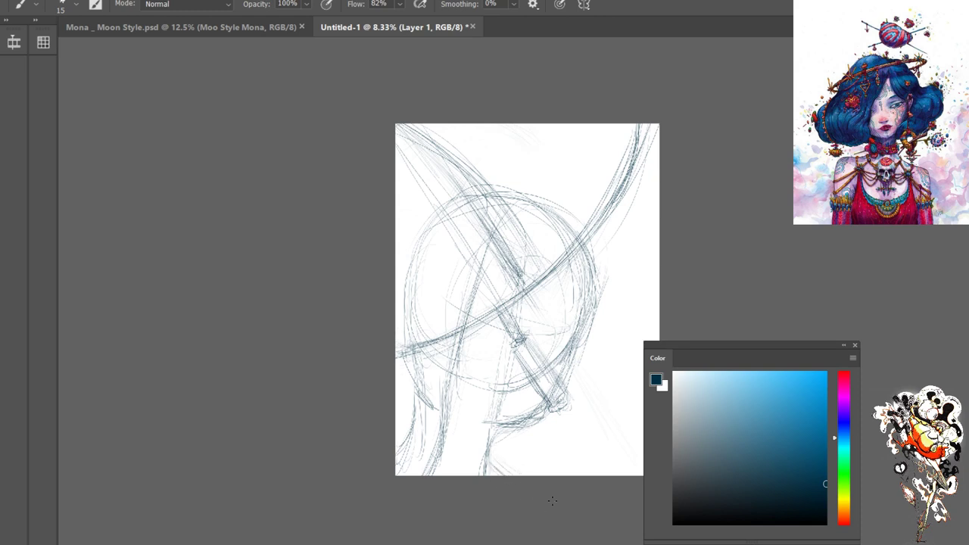
mouse_move(413, 397)
left_mouse_down()
mouse_move(409, 431)
mouse_move(398, 359)
left_mouse_up()
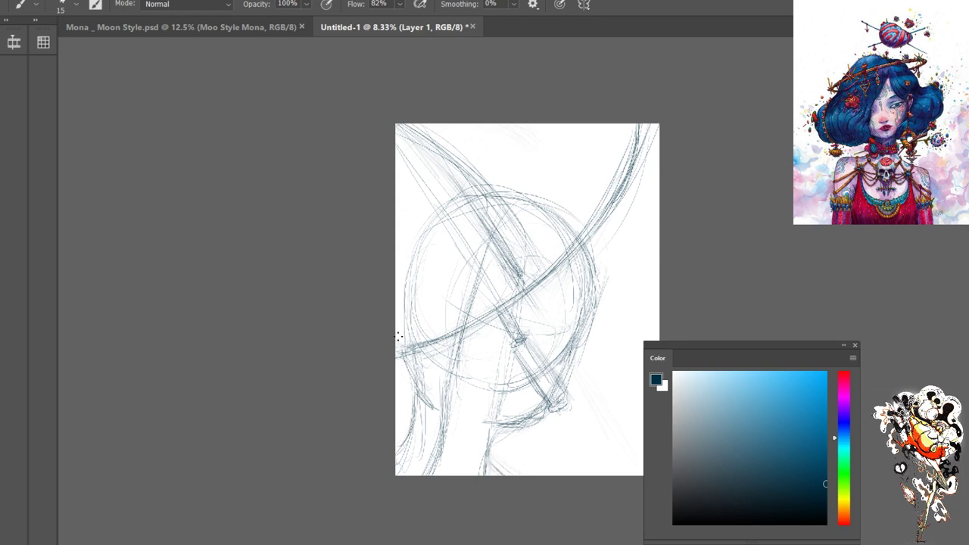
left_click(271, 28)
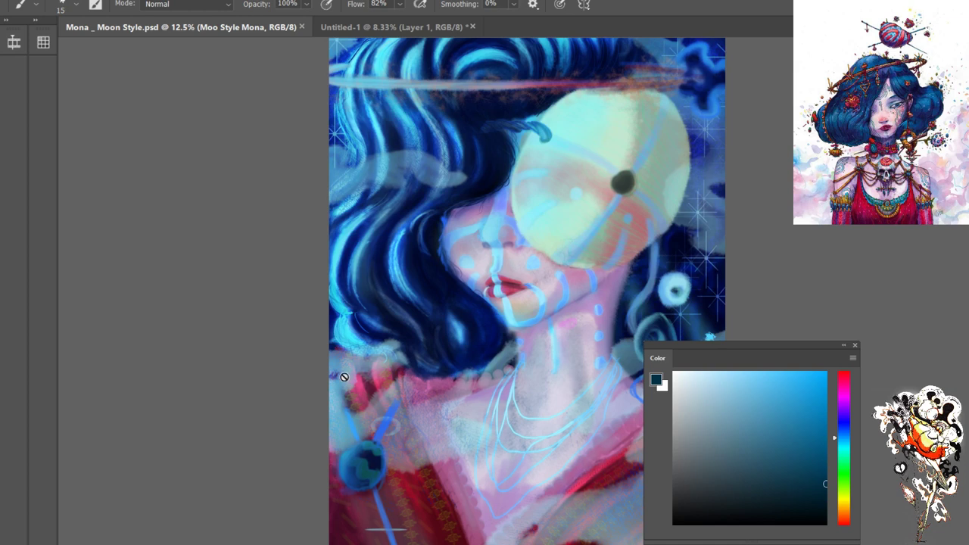
left_click(392, 27)
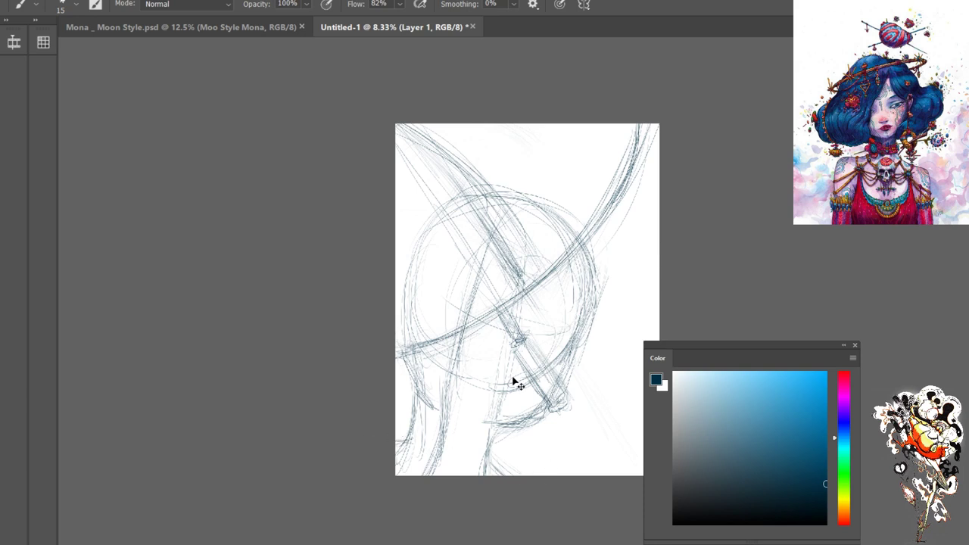
Scale the whole sketch to about 67%, then extend the crescent tip and draw a long top-left stroke
key("ctrl+t")
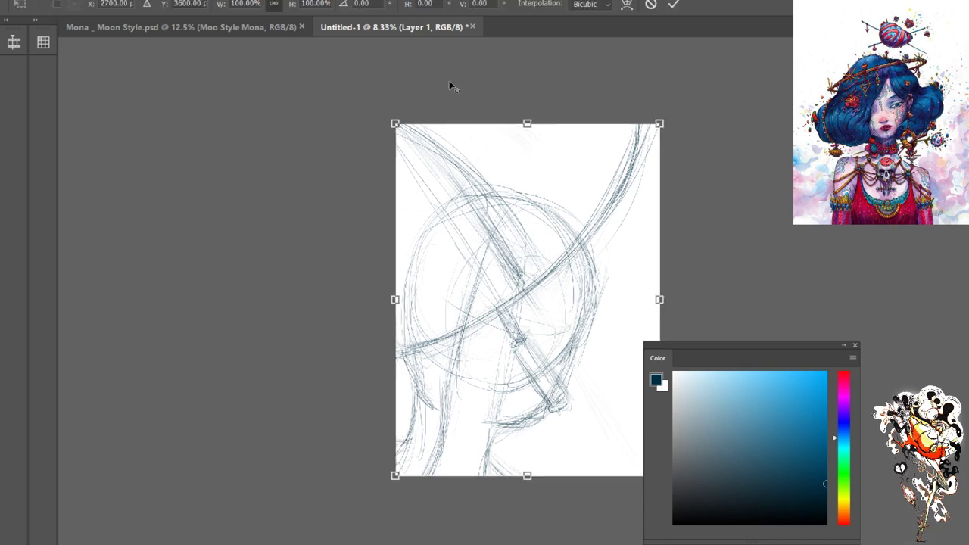
left_click_drag(395, 123, 439, 182)
key("Return")
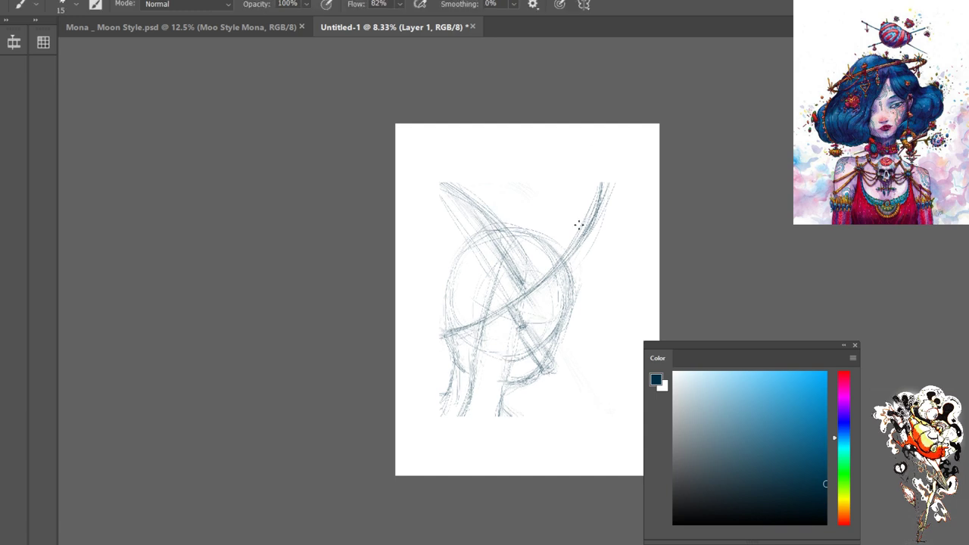
mouse_move(579, 225)
left_mouse_down()
mouse_move(597, 195)
mouse_move(601, 206)
mouse_move(592, 141)
left_mouse_up()
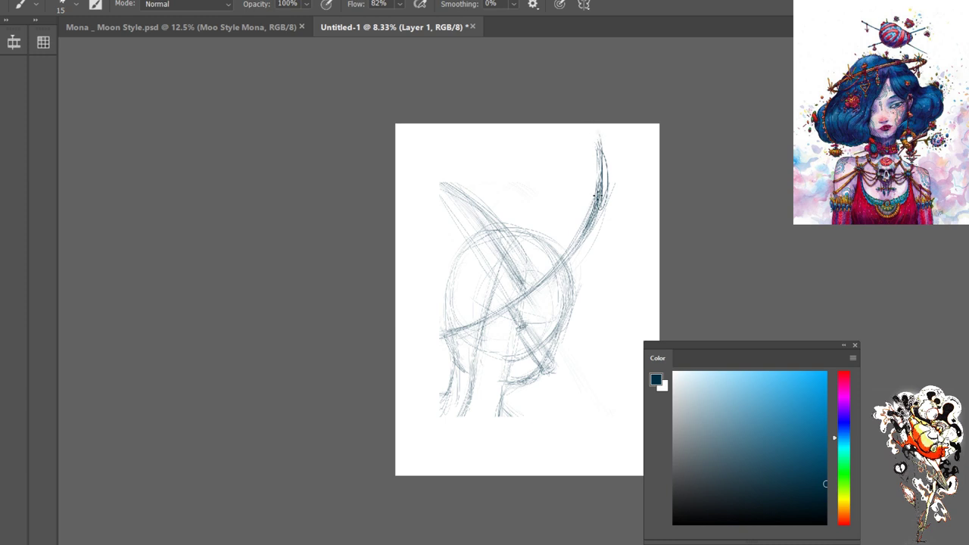
left_click_drag(458, 227, 402, 137)
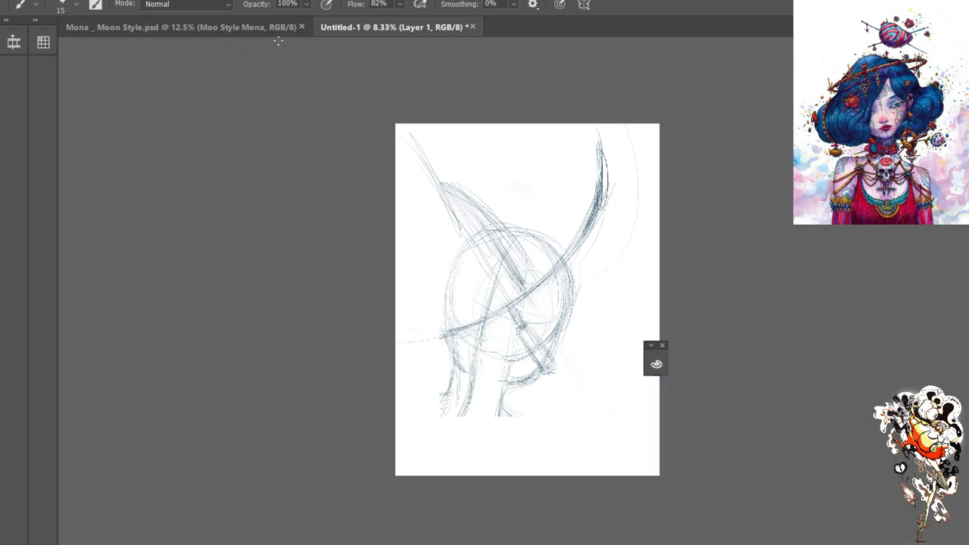
Paint a bold dark crescent arc down from the top right, guided by an elliptical selection
key("m")
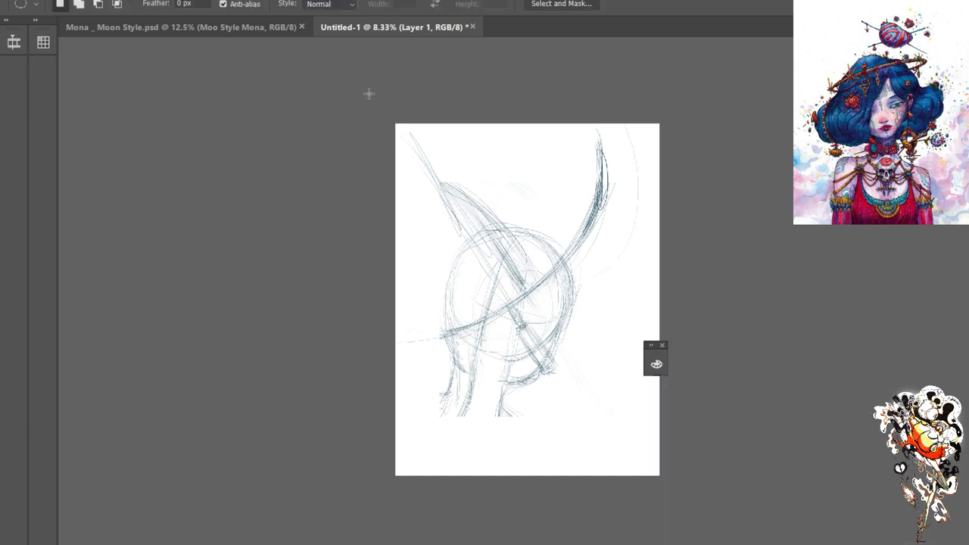
left_click_drag(364, 88, 615, 367)
left_click_drag(615, 365, 613, 161)
key("b")
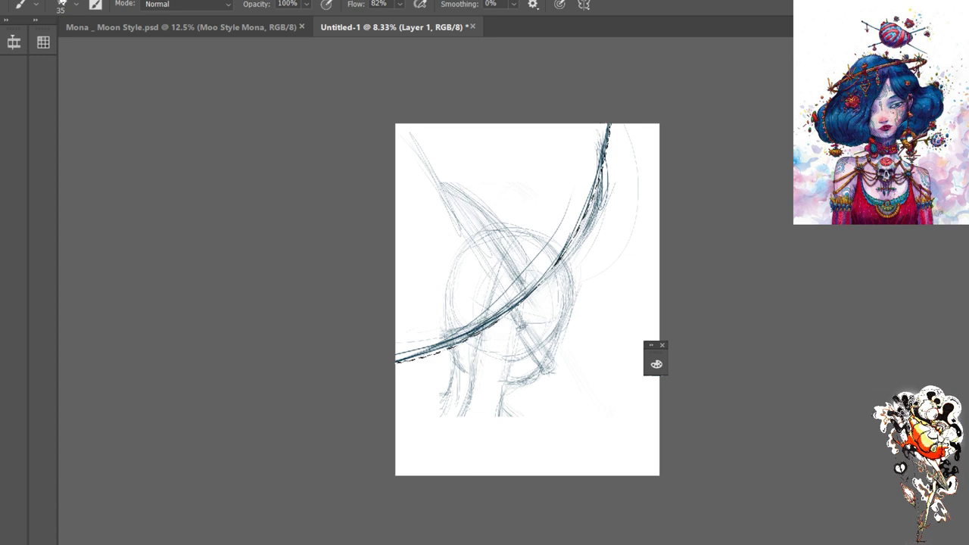
key("ctrl+z")
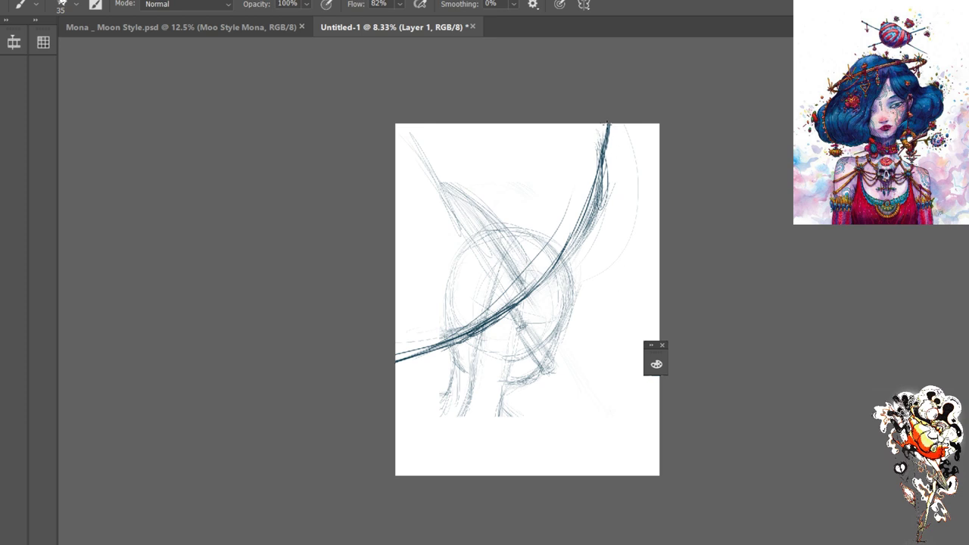
left_click_drag(620, 114, 605, 184)
mouse_move(608, 119)
left_mouse_down()
mouse_move(572, 226)
mouse_move(518, 297)
left_mouse_up()
Add dense parallel diagonal strokes from the top-left corner toward and below the centre
left_click_drag(403, 133, 468, 256)
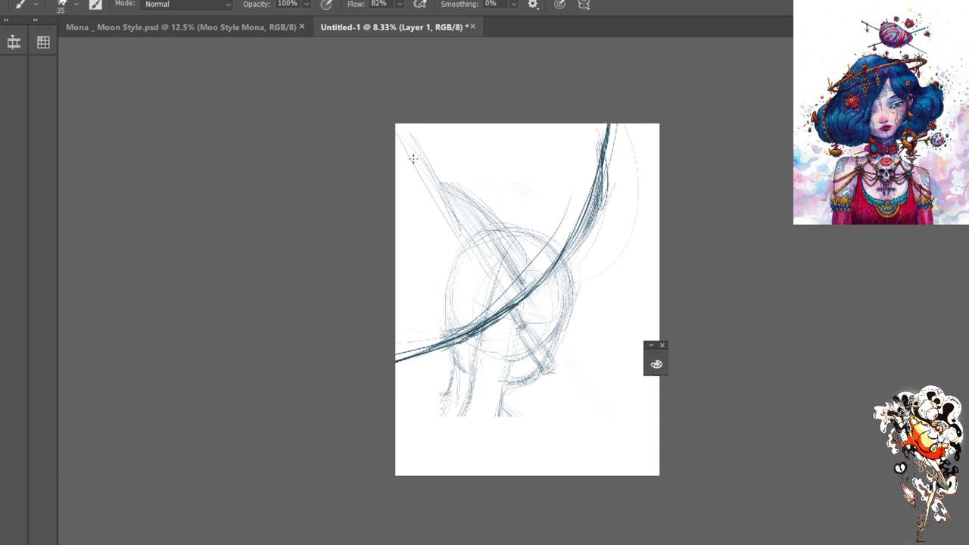
left_click_drag(400, 130, 490, 271)
left_click_drag(413, 171, 478, 269)
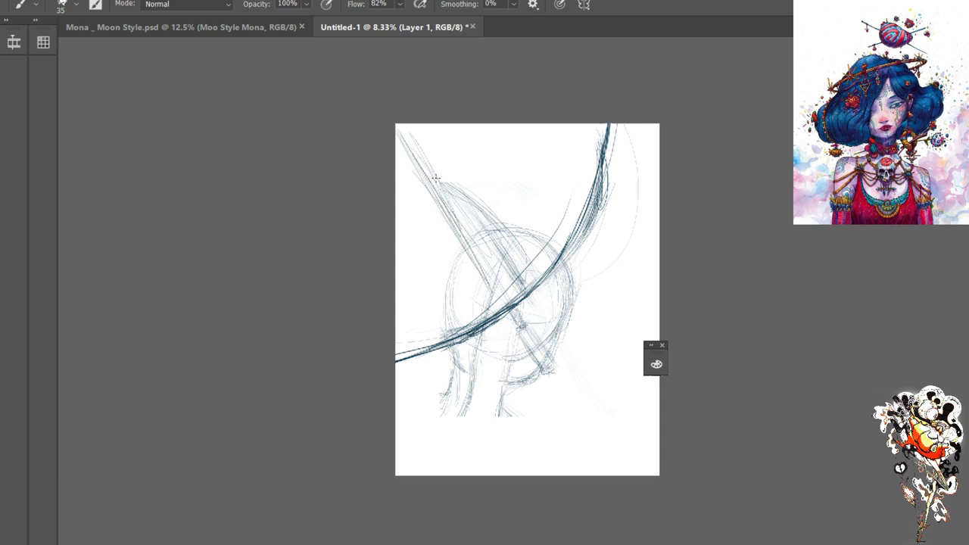
left_click_drag(401, 128, 507, 290)
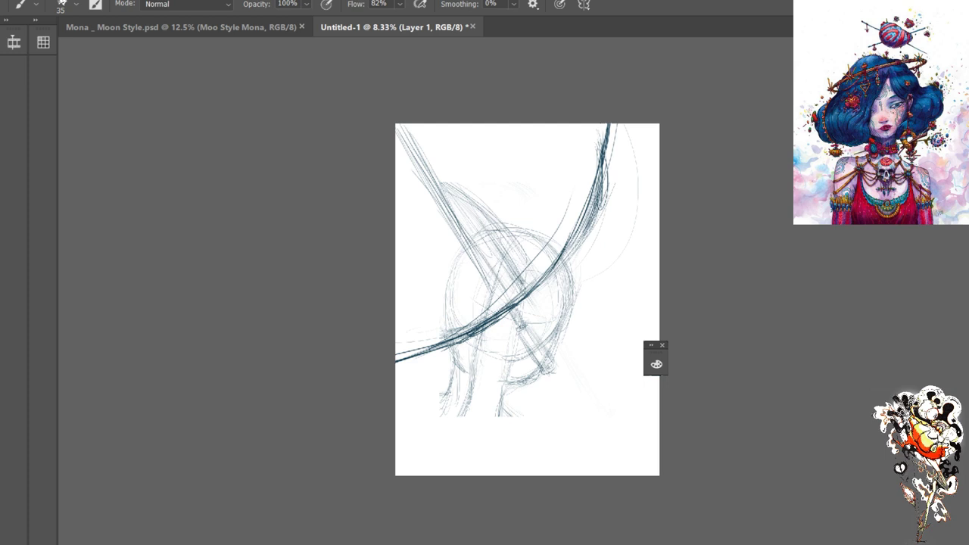
left_click_drag(522, 338, 553, 393)
Lasso the lower diagonal sword stroke and move it down-right
key("l")
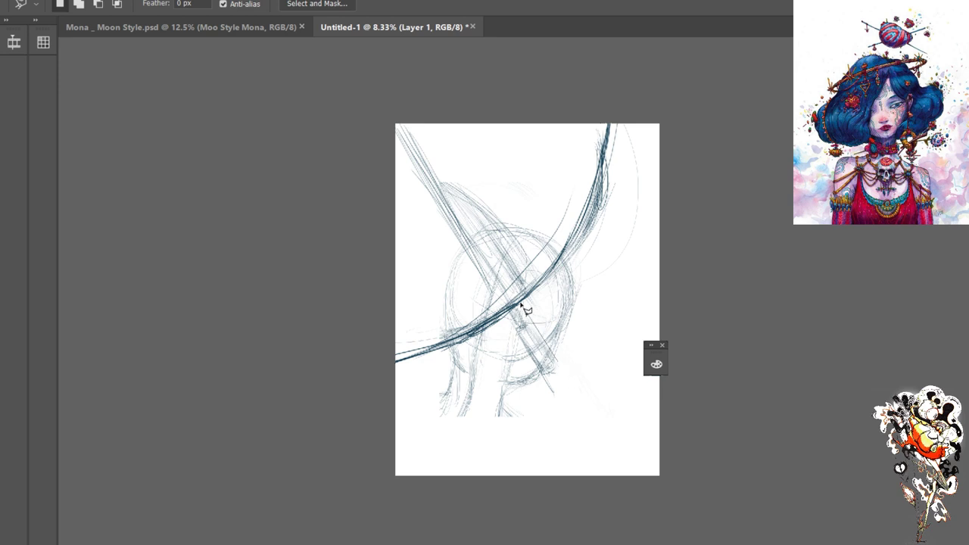
mouse_move(523, 309)
left_mouse_down()
mouse_move(512, 318)
mouse_move(547, 402)
mouse_move(561, 386)
mouse_move(561, 364)
mouse_move(565, 389)
mouse_move(573, 376)
mouse_move(555, 361)
mouse_move(570, 374)
left_mouse_up()
key("v")
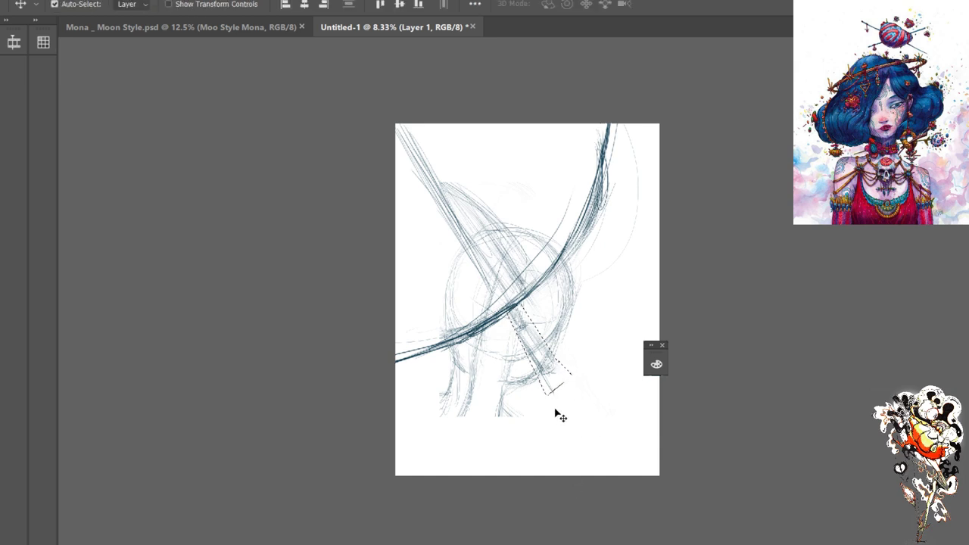
mouse_move(548, 364)
left_mouse_down()
mouse_move(578, 408)
mouse_move(578, 429)
mouse_move(563, 421)
left_mouse_up()
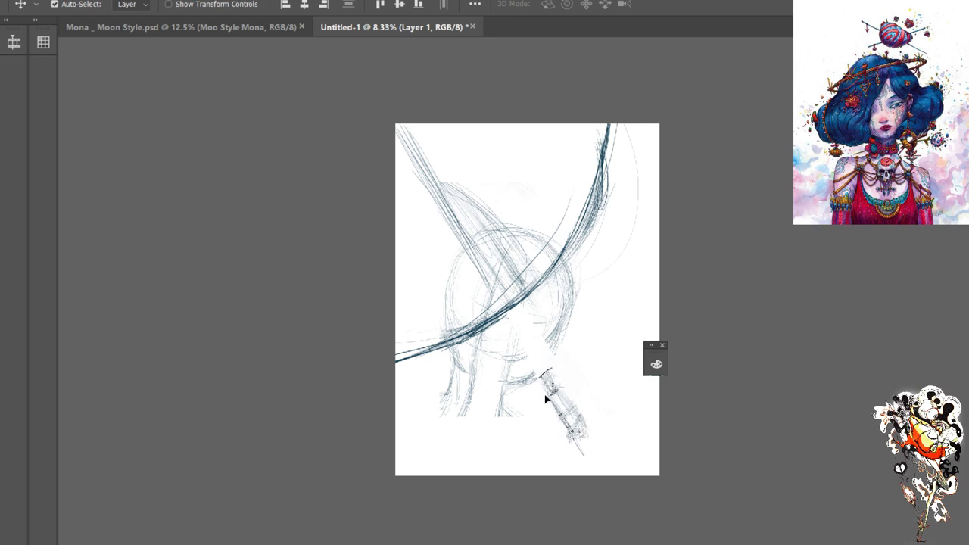
Brush new body lines below the diagonal stroke, with long curves sweeping to the lower left
key("b")
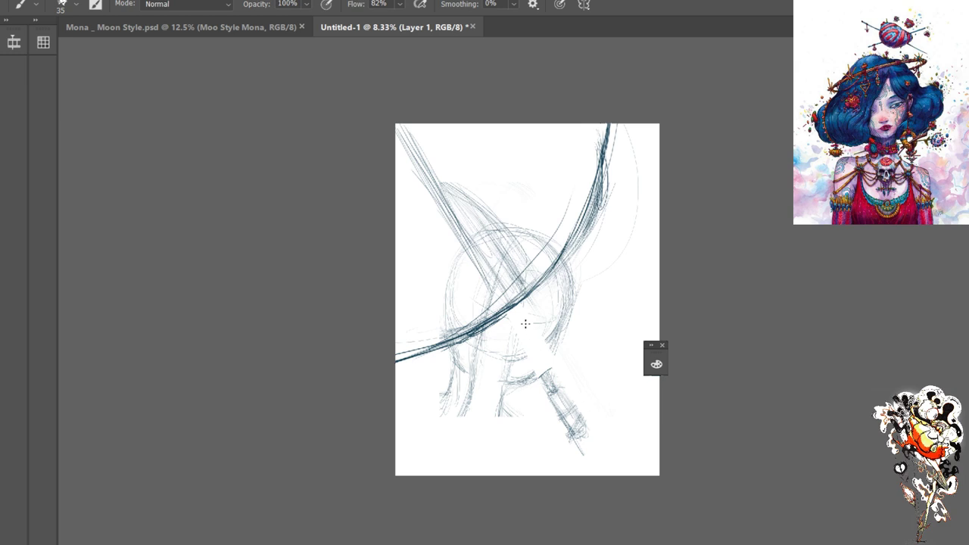
mouse_move(552, 375)
left_mouse_down()
mouse_move(515, 316)
mouse_move(557, 403)
mouse_move(547, 380)
mouse_move(564, 320)
mouse_move(524, 385)
left_mouse_up()
mouse_move(554, 344)
left_mouse_down()
mouse_move(536, 374)
mouse_move(562, 323)
mouse_move(516, 401)
mouse_move(508, 388)
mouse_move(542, 370)
left_mouse_up()
left_click_drag(469, 374, 437, 459)
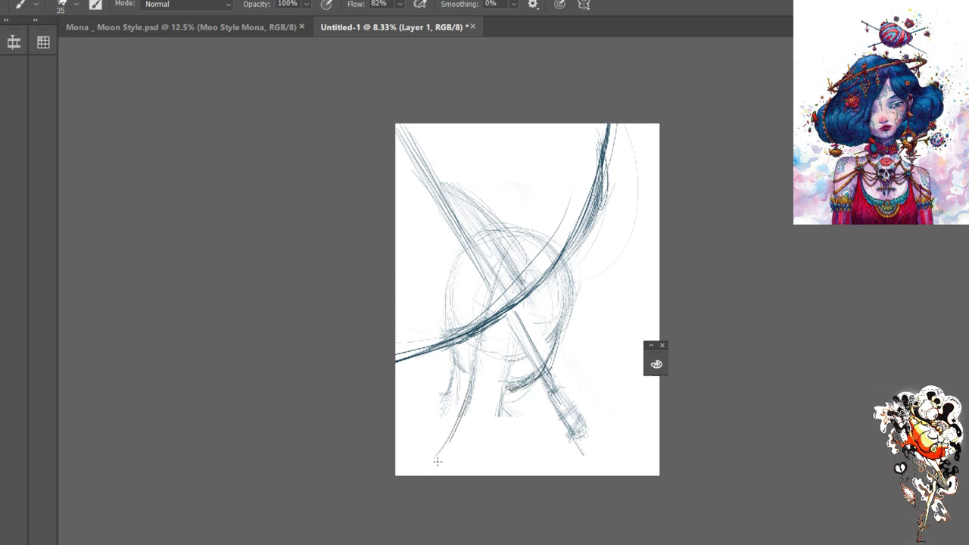
left_click_drag(459, 417, 424, 474)
left_click_drag(497, 412, 586, 474)
left_click_drag(524, 418, 590, 476)
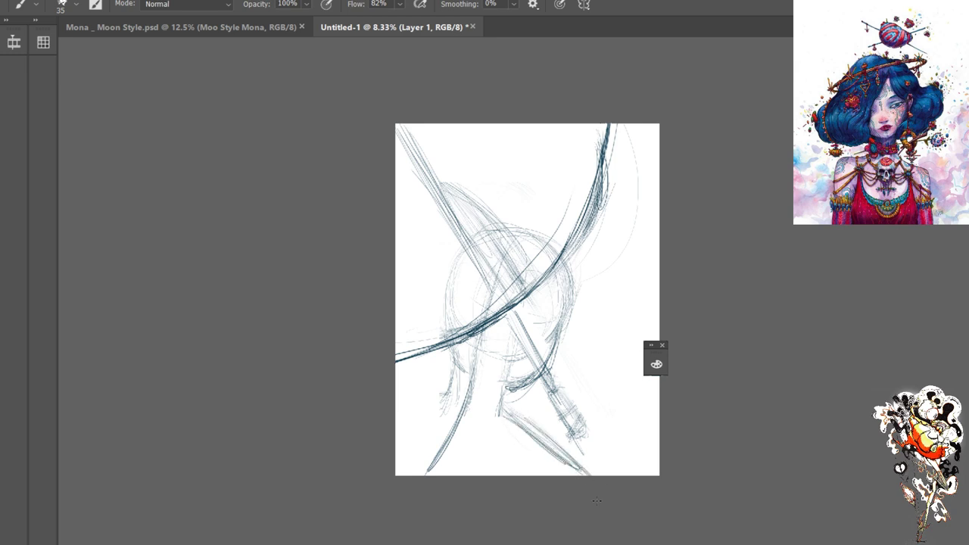
left_click_drag(500, 409, 547, 465)
mouse_move(509, 426)
left_mouse_down()
mouse_move(506, 386)
mouse_move(519, 436)
left_mouse_up()
left_click_drag(502, 388, 500, 420)
left_click_drag(515, 384, 493, 416)
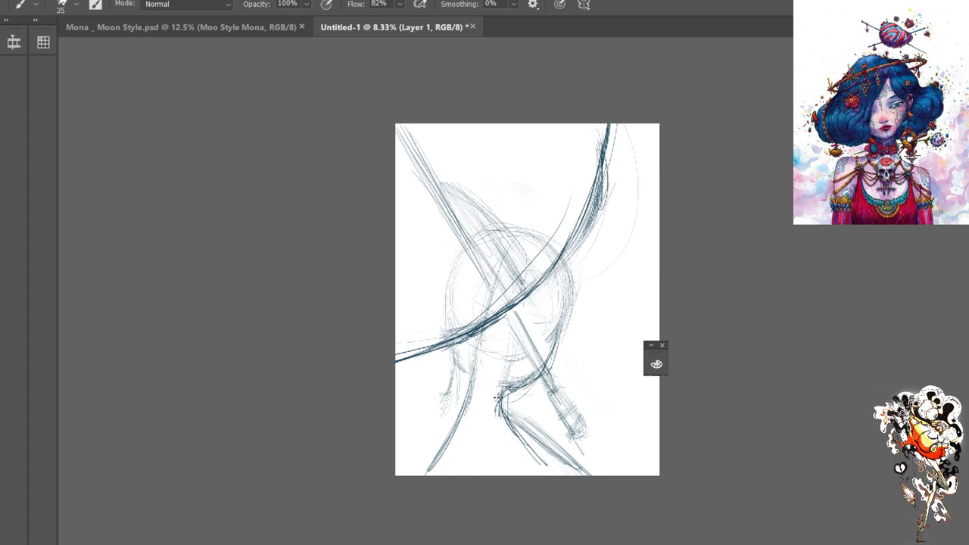
left_click_drag(497, 398, 541, 462)
Softly erase the dark lower-right strokes with a smaller eraser, then redraw one dark curve
key("e")
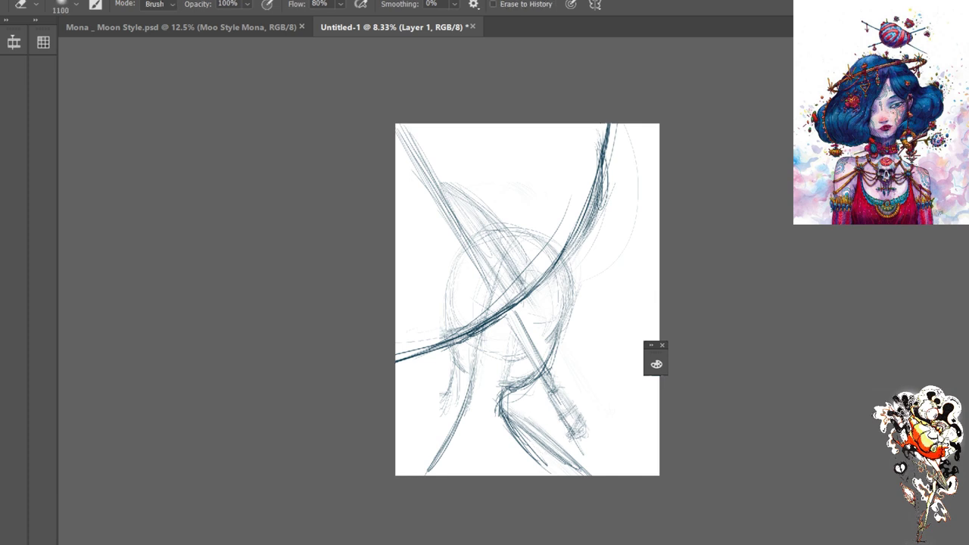
mouse_move(534, 426)
left_mouse_down()
mouse_move(567, 456)
mouse_move(550, 440)
left_mouse_up()
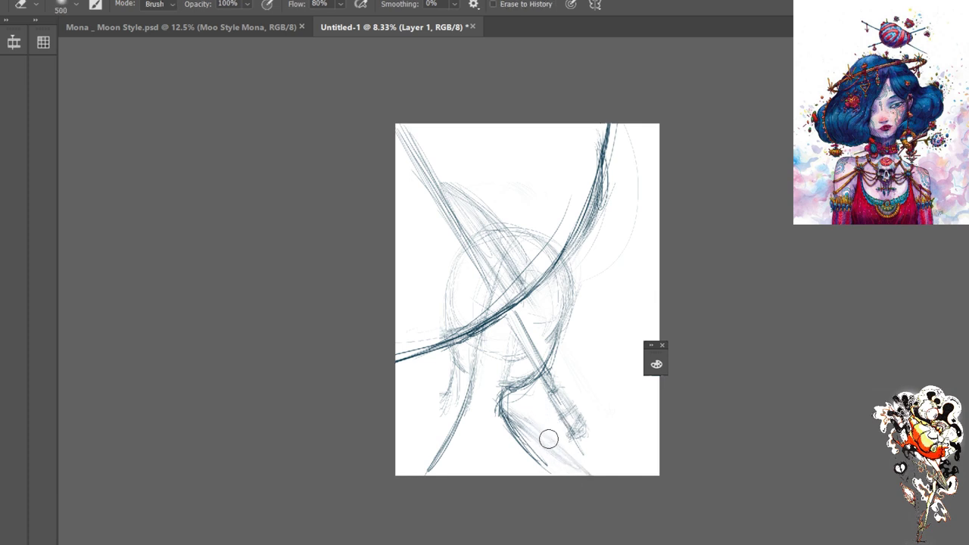
key("bracketleft")
key("bracketleft")
left_click_drag(525, 419, 572, 483)
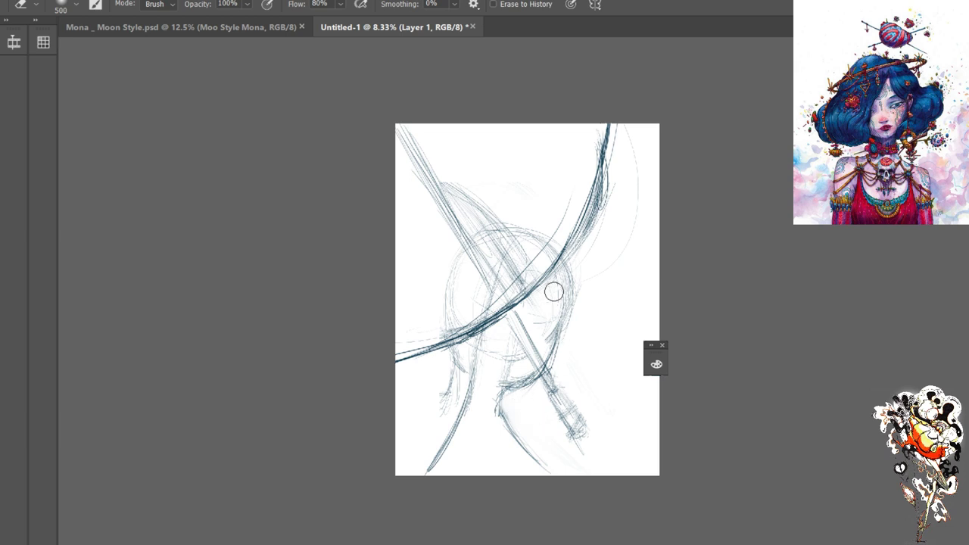
key("b")
left_click_drag(498, 408, 544, 463)
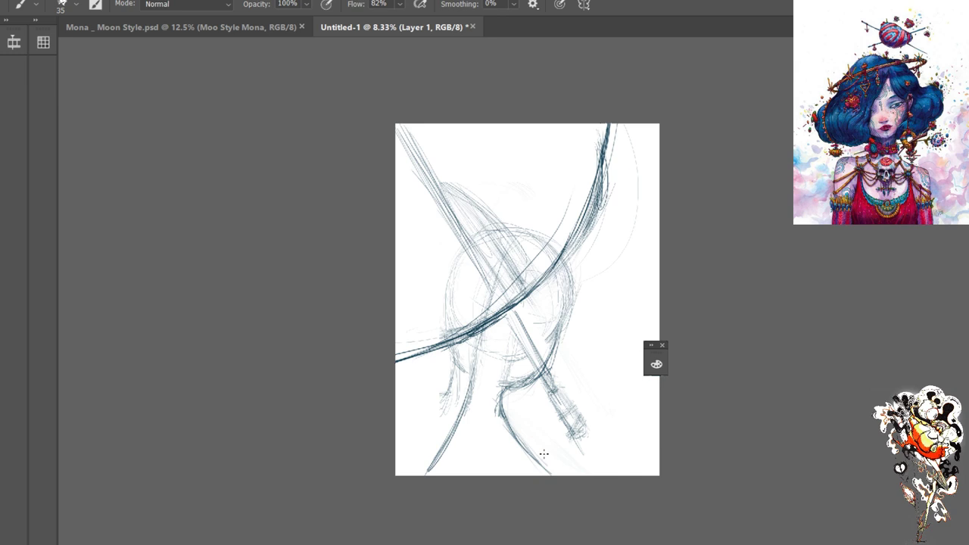
Hatch thin lines and shading across the bottom and lower-left areas of the canvas
mouse_move(455, 474)
left_mouse_down()
mouse_move(494, 413)
mouse_move(466, 472)
mouse_move(517, 441)
mouse_move(505, 427)
mouse_move(538, 474)
left_mouse_up()
mouse_move(491, 419)
left_mouse_down()
mouse_move(548, 476)
mouse_move(454, 472)
mouse_move(465, 475)
left_mouse_up()
mouse_move(479, 389)
left_mouse_down()
mouse_move(450, 416)
mouse_move(435, 461)
left_mouse_up()
left_click_drag(454, 415, 412, 477)
mouse_move(443, 395)
left_mouse_down()
mouse_move(410, 445)
mouse_move(431, 418)
mouse_move(427, 396)
mouse_move(393, 401)
mouse_move(443, 398)
mouse_move(381, 408)
left_mouse_up()
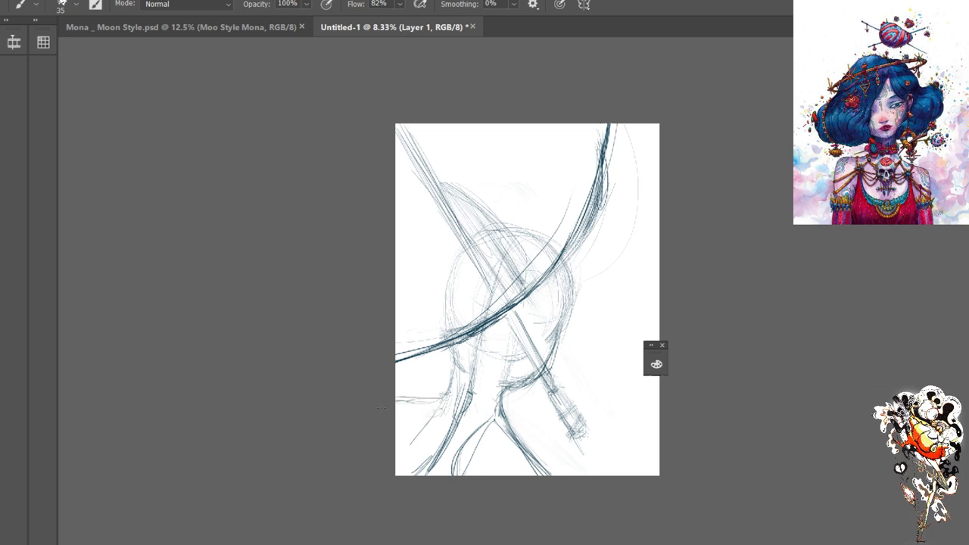
mouse_move(443, 400)
left_mouse_down()
mouse_move(415, 409)
mouse_move(397, 402)
left_mouse_up()
mouse_move(453, 378)
left_mouse_down()
mouse_move(431, 396)
mouse_move(398, 400)
mouse_move(435, 398)
mouse_move(406, 402)
left_mouse_up()
mouse_move(500, 408)
left_mouse_down()
mouse_move(522, 456)
mouse_move(534, 453)
mouse_move(519, 448)
mouse_move(547, 452)
mouse_move(519, 448)
left_mouse_up()
left_click_drag(535, 456, 507, 443)
left_click_drag(556, 459, 527, 453)
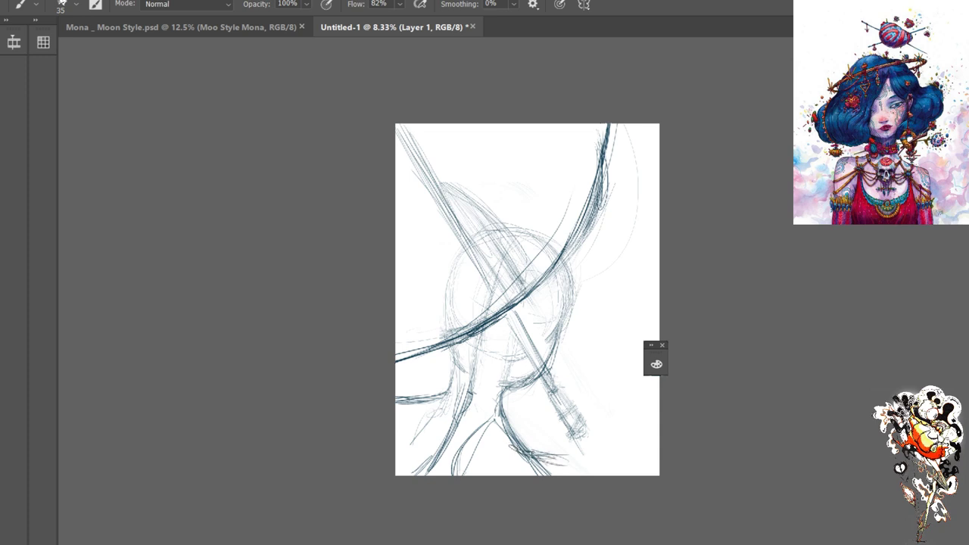
mouse_move(577, 474)
left_mouse_down()
mouse_move(557, 459)
mouse_move(570, 465)
left_mouse_up()
mouse_move(574, 467)
left_mouse_down()
mouse_move(517, 450)
mouse_move(551, 462)
left_mouse_up()
mouse_move(456, 382)
left_mouse_down()
mouse_move(437, 398)
mouse_move(404, 401)
left_mouse_up()
Darken the diagonal sword line, the top-right hair line and the top-left diagonal strokes
mouse_move(523, 342)
left_mouse_down()
mouse_move(506, 313)
mouse_move(560, 400)
mouse_move(548, 390)
left_mouse_up()
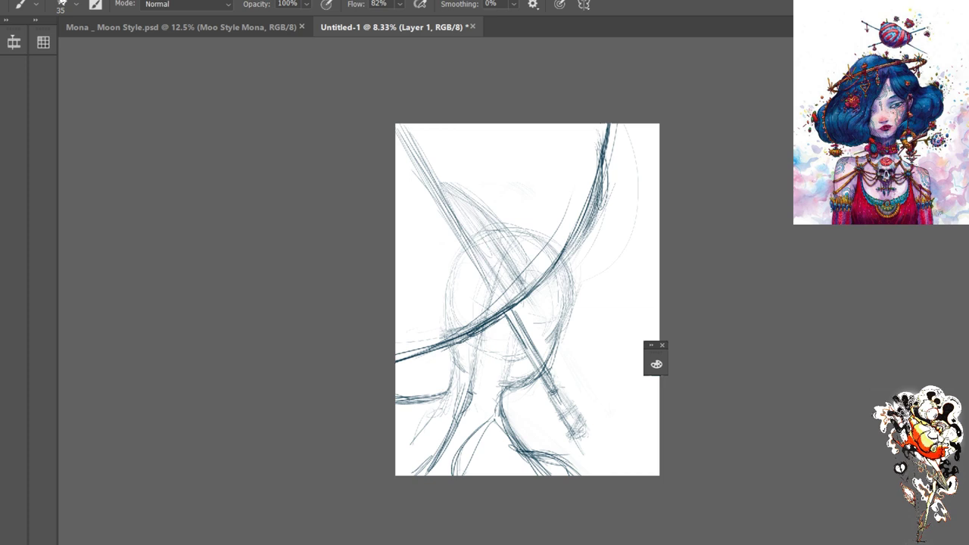
left_click_drag(611, 135, 603, 188)
left_click_drag(415, 159, 398, 129)
Sketch the sword's round pommel and hilt, then add short hair strokes along the bottom
mouse_move(569, 414)
left_mouse_down()
mouse_move(583, 437)
mouse_move(555, 391)
mouse_move(577, 437)
mouse_move(568, 406)
left_mouse_up()
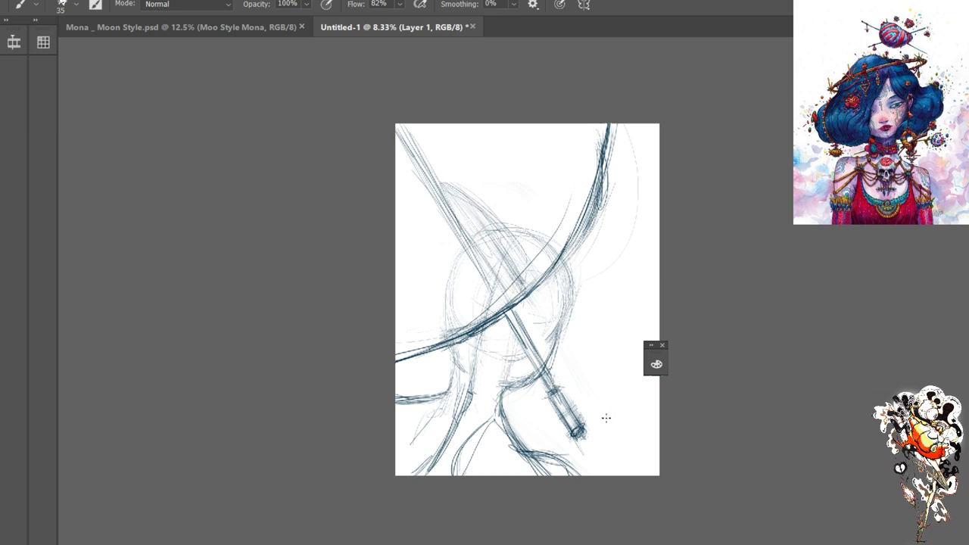
left_click_drag(566, 396, 587, 426)
mouse_move(537, 458)
left_mouse_down()
mouse_move(574, 471)
mouse_move(506, 473)
left_mouse_up()
mouse_move(556, 448)
left_mouse_down()
mouse_move(530, 441)
mouse_move(507, 456)
left_mouse_up()
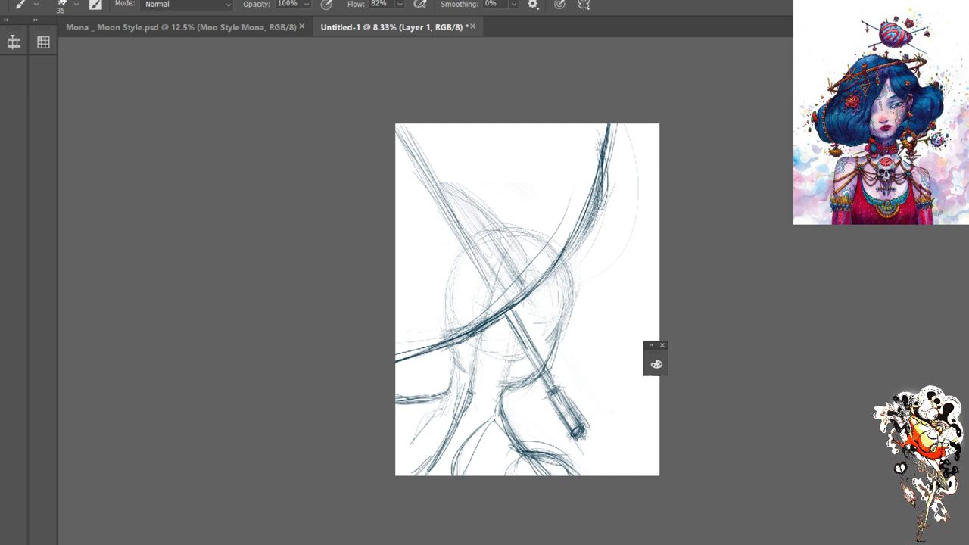
Flip between the Mona reference and Untitled-1 tabs, zoom in, then hide documents with Ctrl+Alt+W
left_click(203, 43)
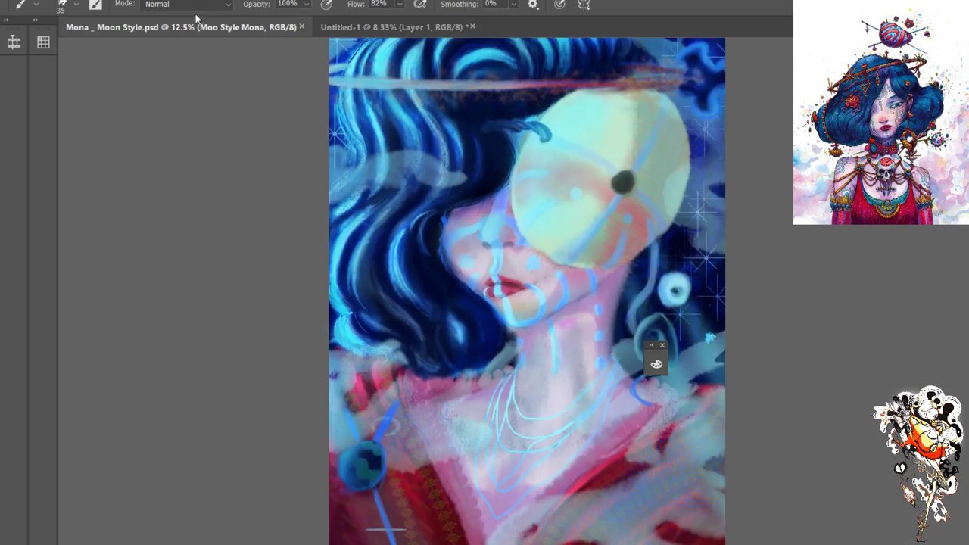
left_click(357, 28)
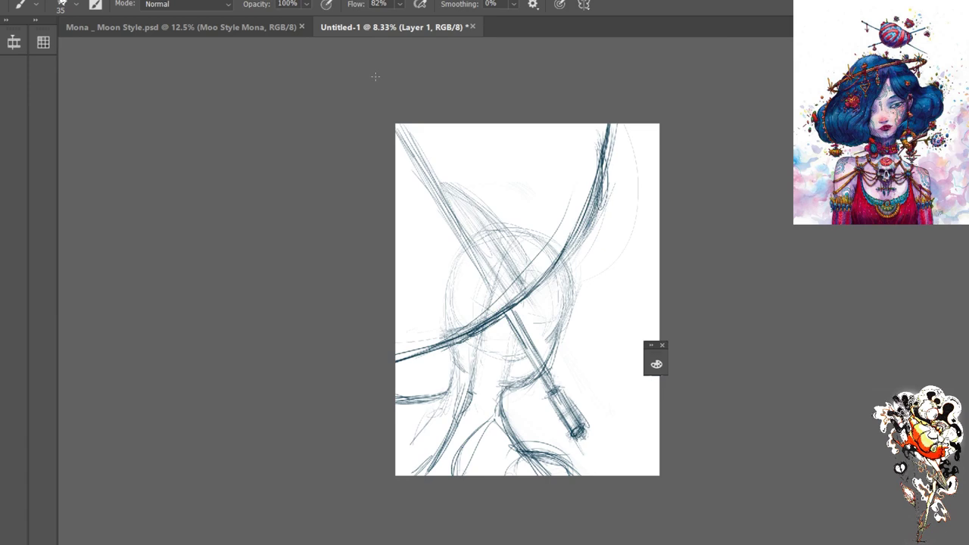
left_click(231, 27)
left_click(376, 27)
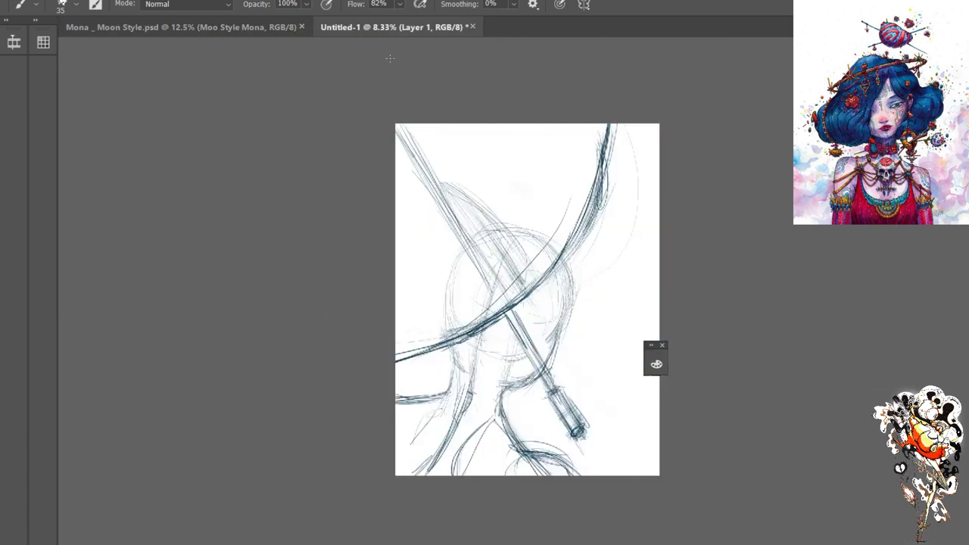
scroll(413, 94, "up", 2)
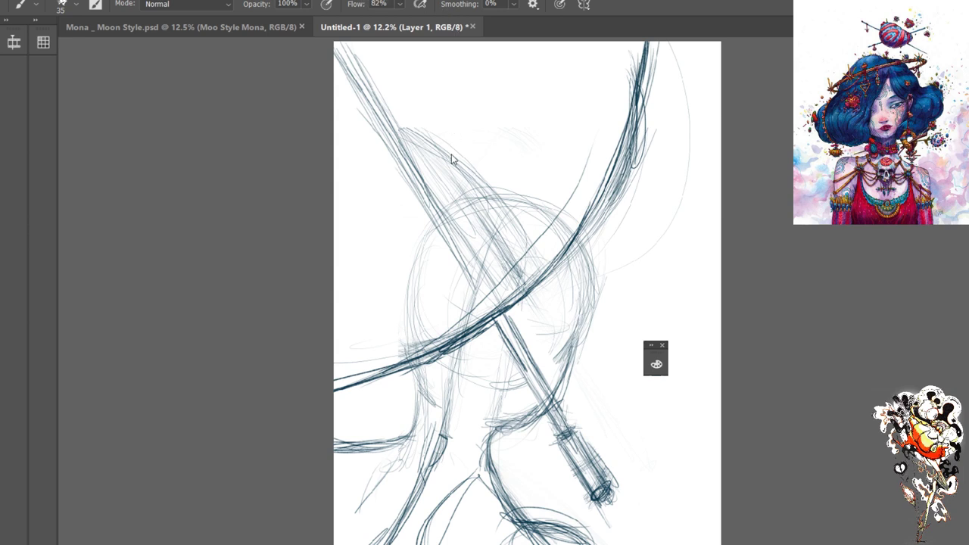
key("ctrl+alt+w")
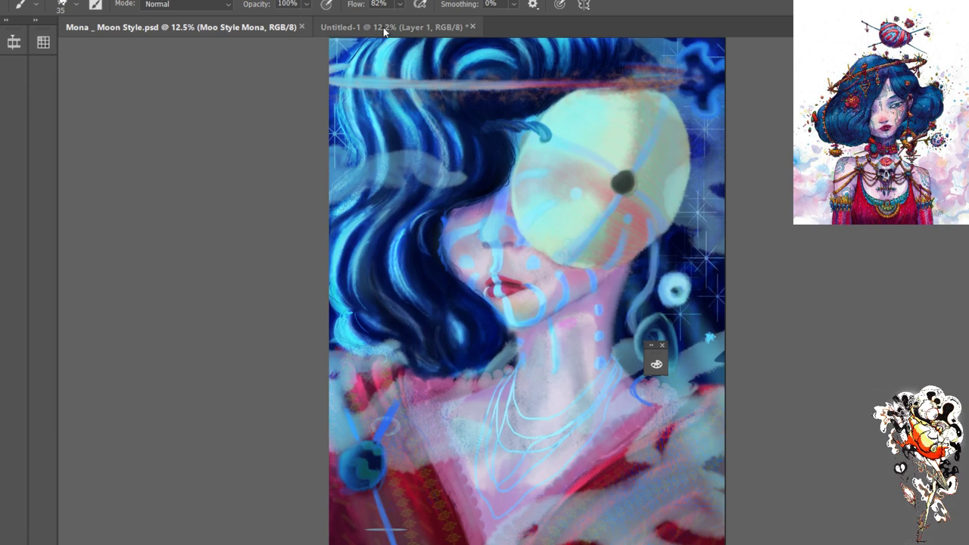
Switch back to the Untitled-1 document tab
left_click(390, 27)
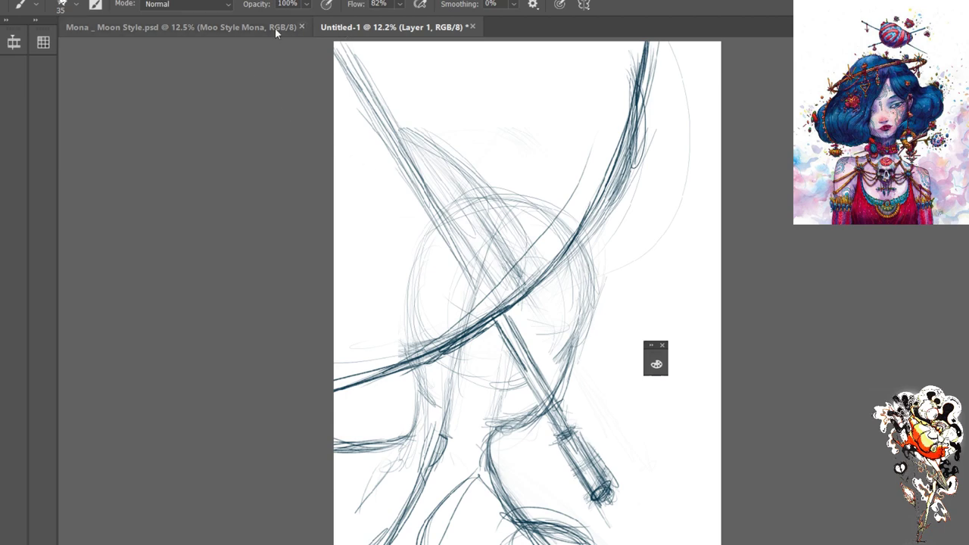
Switch to the 'Mona _ Moon Style.psd' document tab
left_click(250, 29)
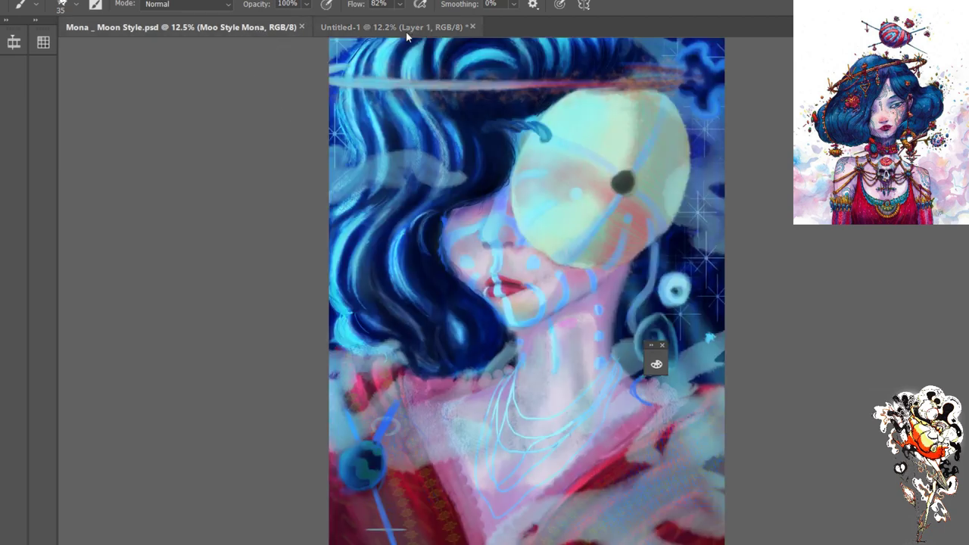
Toggle between the Untitled-1 and Mona tabs, ending on the Untitled-1 sketch
left_click(405, 31)
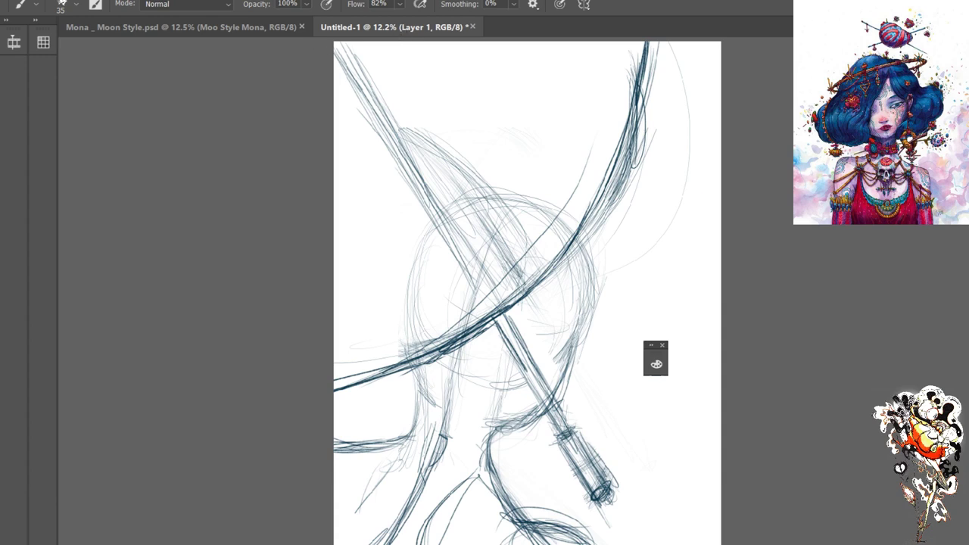
left_click(248, 29)
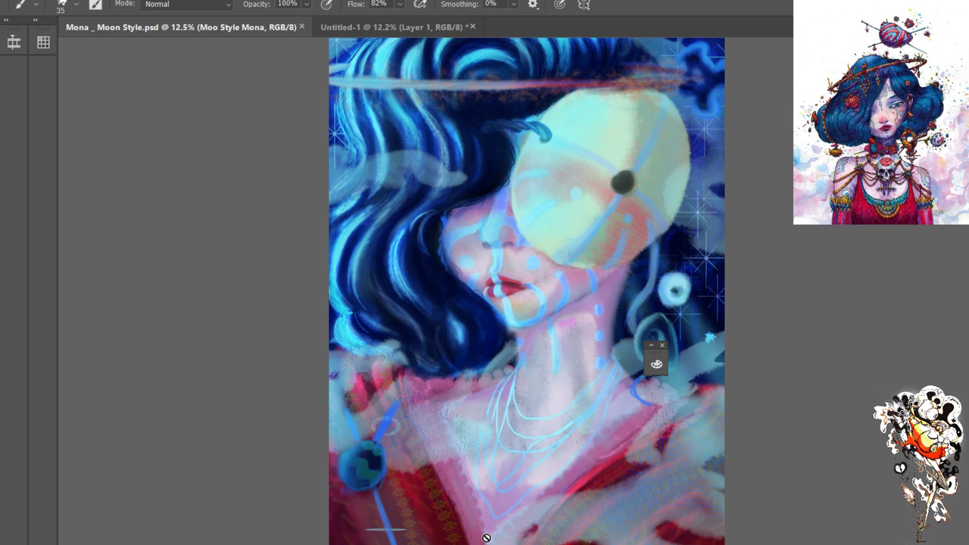
left_click(406, 28)
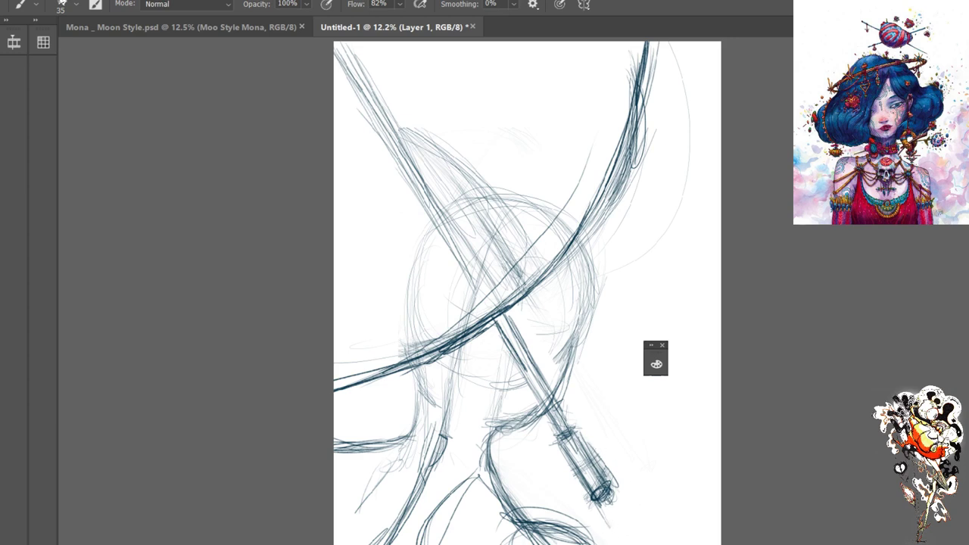
Zoom out from 12.2% to 6.25% so the whole sketch fits small in the window
key("ctrl+minus")
key("ctrl+minus")
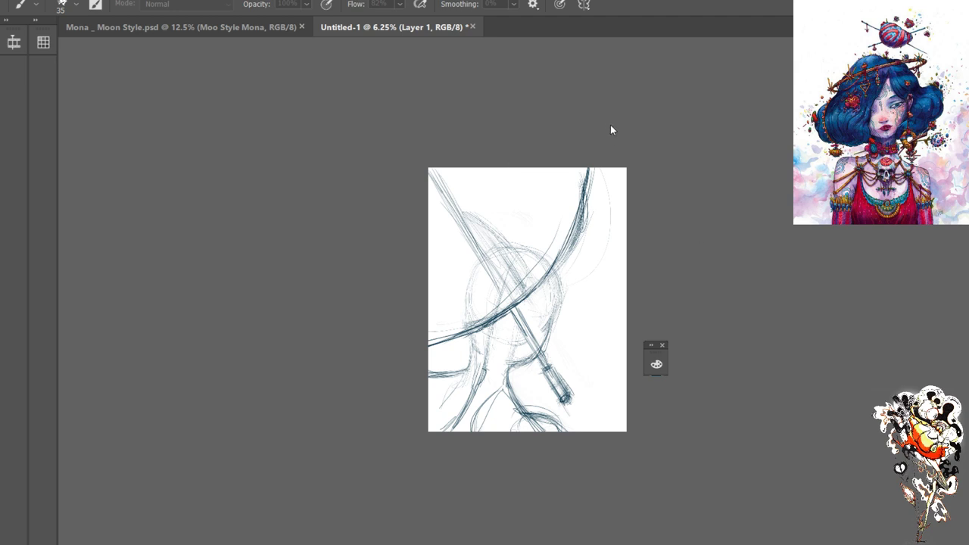
Apply the larger canvas size and brush a long diagonal line toward the canvas bottom
key("Return")
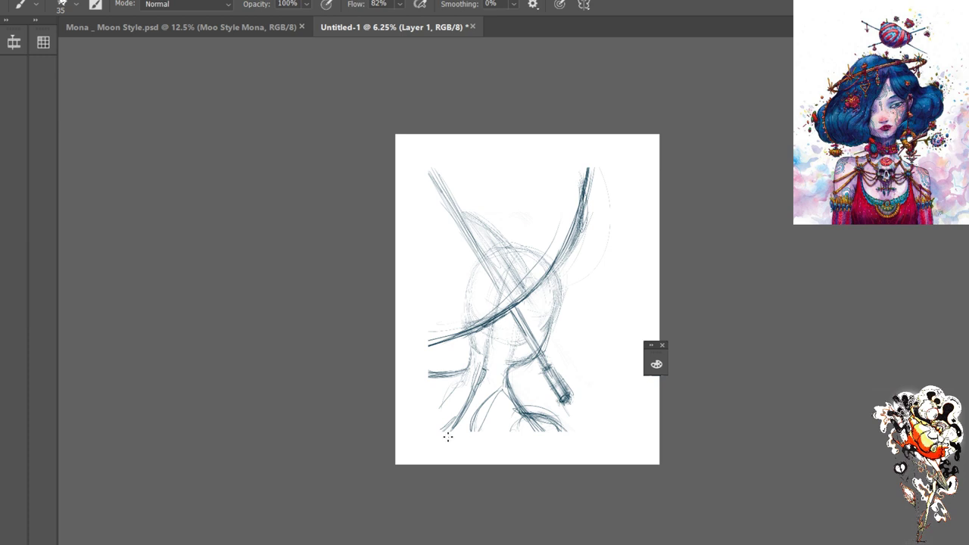
left_click_drag(484, 365, 430, 463)
mouse_move(462, 398)
left_mouse_down()
mouse_move(442, 462)
mouse_move(452, 421)
left_mouse_up()
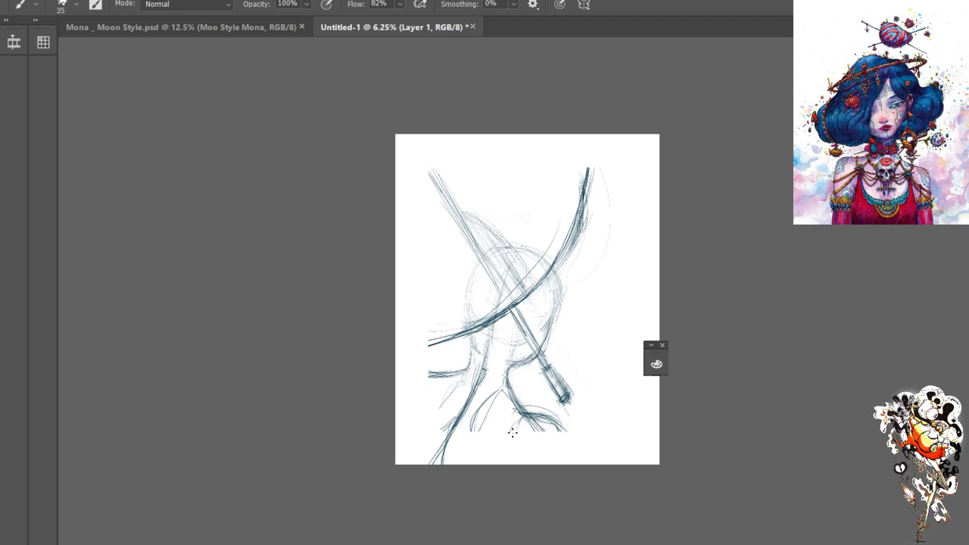
Sketch a loop and round shoulder ornaments at the lower left and right, then undo them
mouse_move(511, 433)
left_mouse_down()
mouse_move(546, 438)
mouse_move(548, 427)
mouse_move(503, 417)
mouse_move(508, 432)
mouse_move(548, 454)
mouse_move(523, 413)
left_mouse_up()
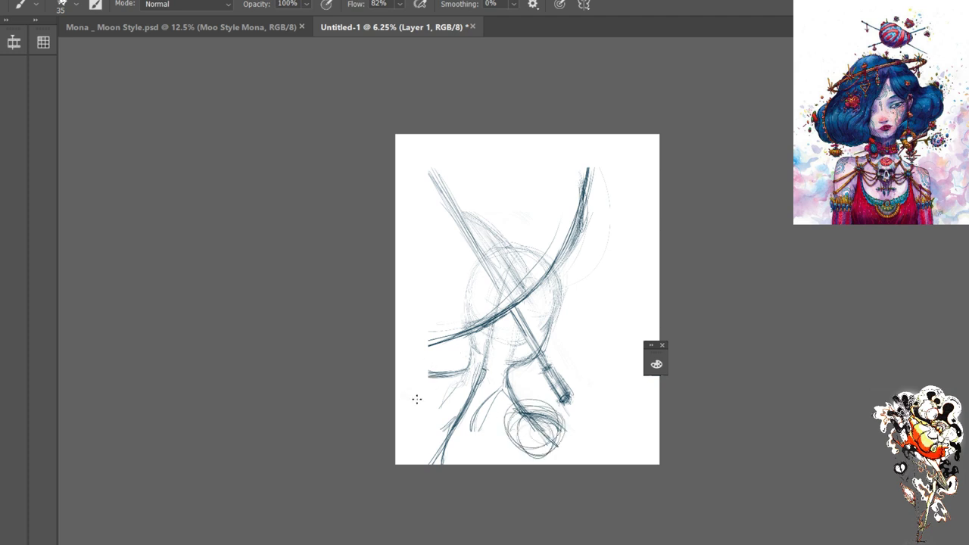
mouse_move(417, 399)
left_mouse_down()
mouse_move(428, 394)
mouse_move(401, 401)
mouse_move(420, 379)
mouse_move(409, 376)
mouse_move(436, 374)
left_mouse_up()
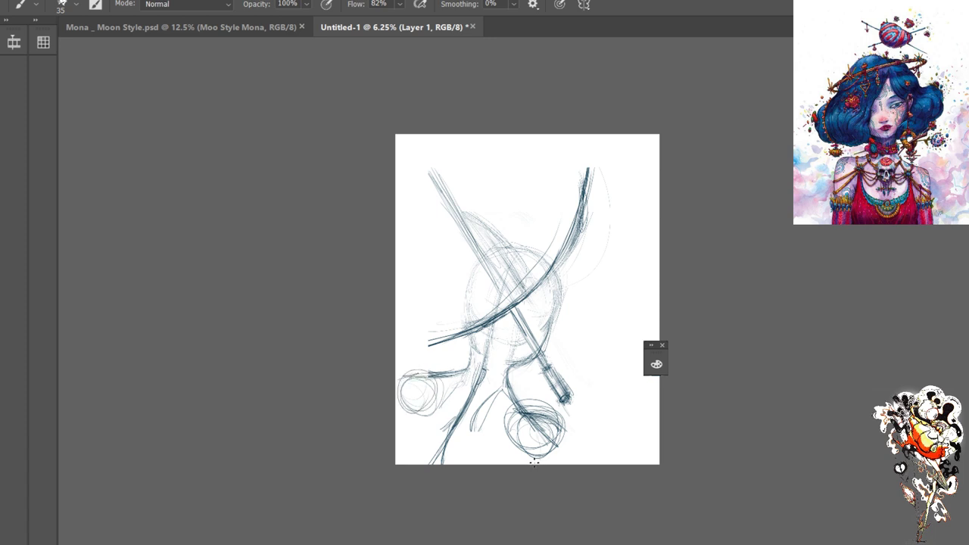
mouse_move(527, 480)
left_mouse_down()
mouse_move(558, 528)
mouse_move(540, 441)
mouse_move(544, 520)
left_mouse_up()
left_click_drag(542, 442, 547, 463)
key("ctrl+z")
key("ctrl+z")
key("ctrl+z")
key("ctrl+z")
key("ctrl+z")
key("ctrl+z")
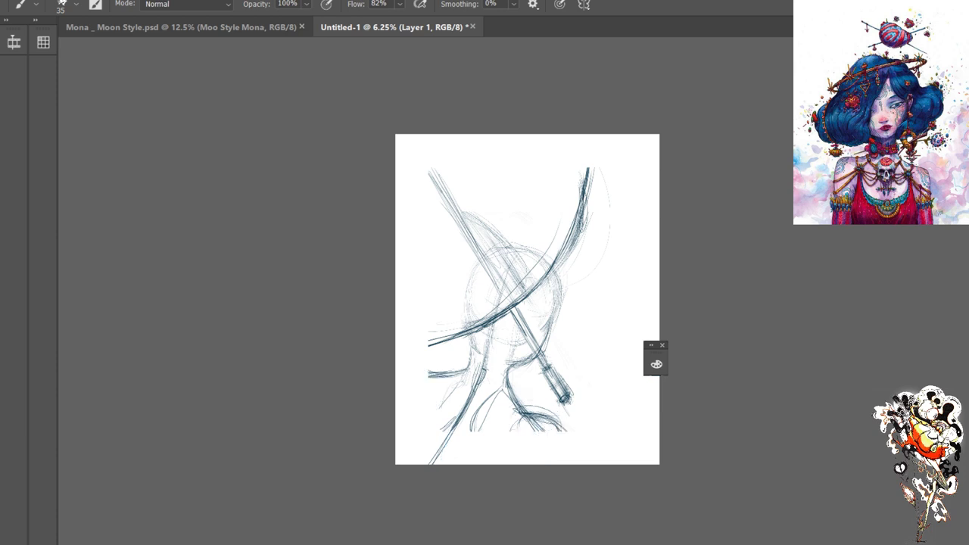
Undo back to the original canvas size and refill the layer with the mauve-grey colour
key("ctrl+z")
key("ctrl+z")
key("ctrl+z")
key("ctrl+z")
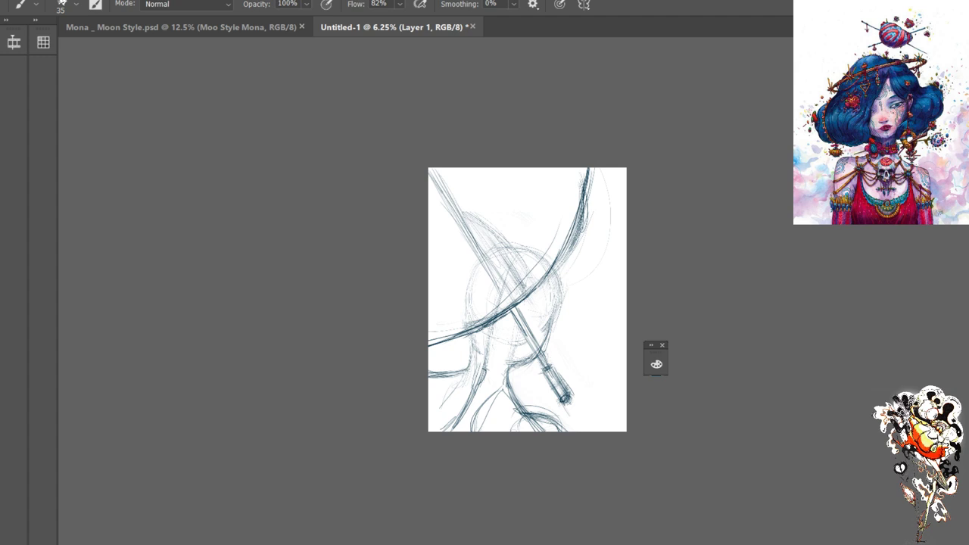
key("ctrl+z")
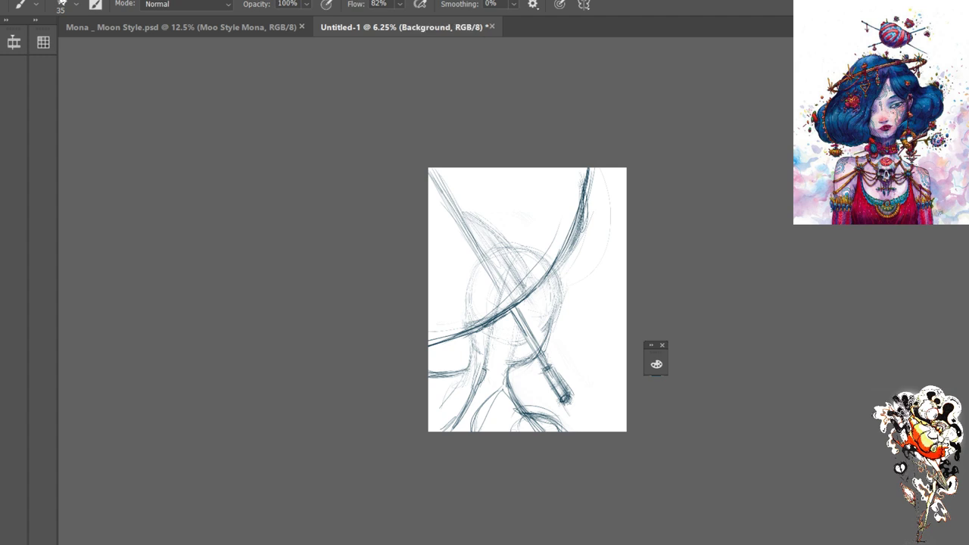
key("ctrl+z")
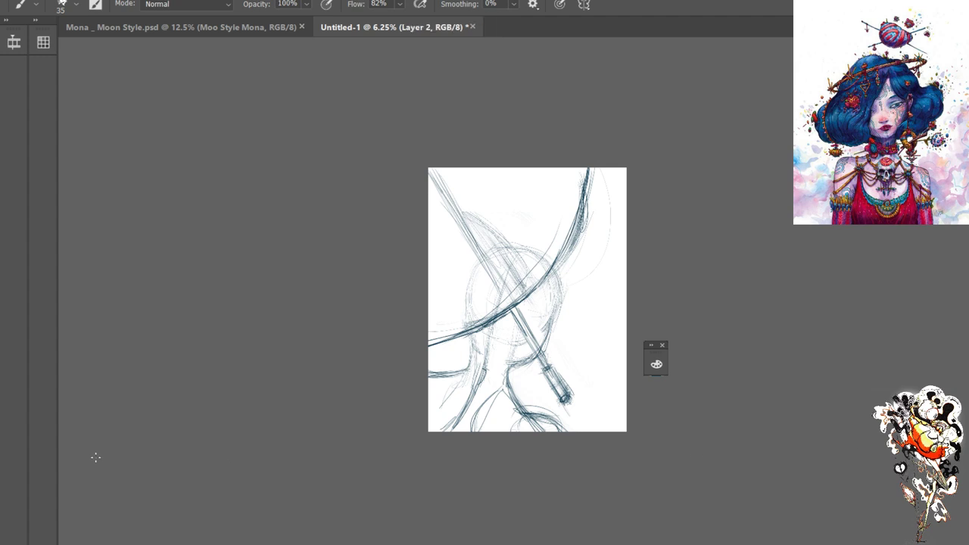
key("i")
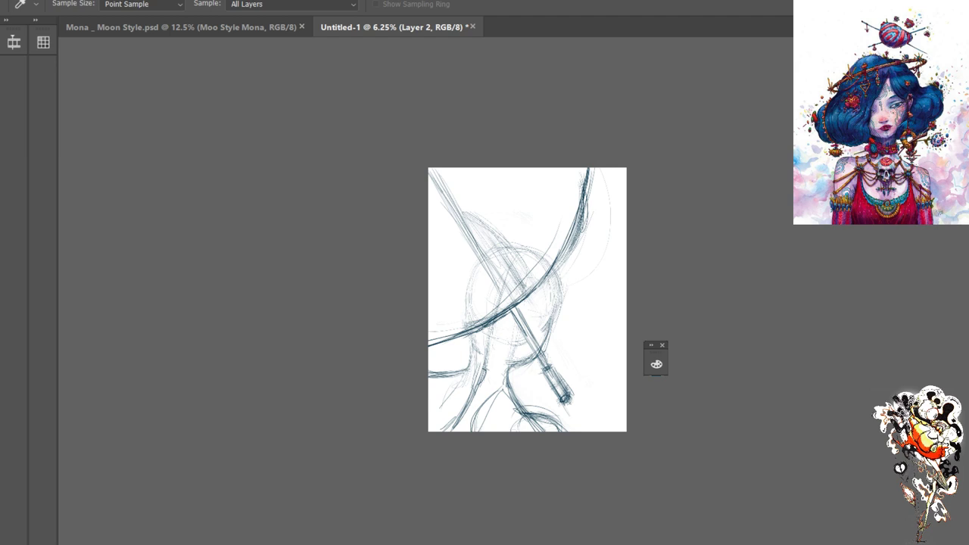
key("b")
key("alt+BackSpace")
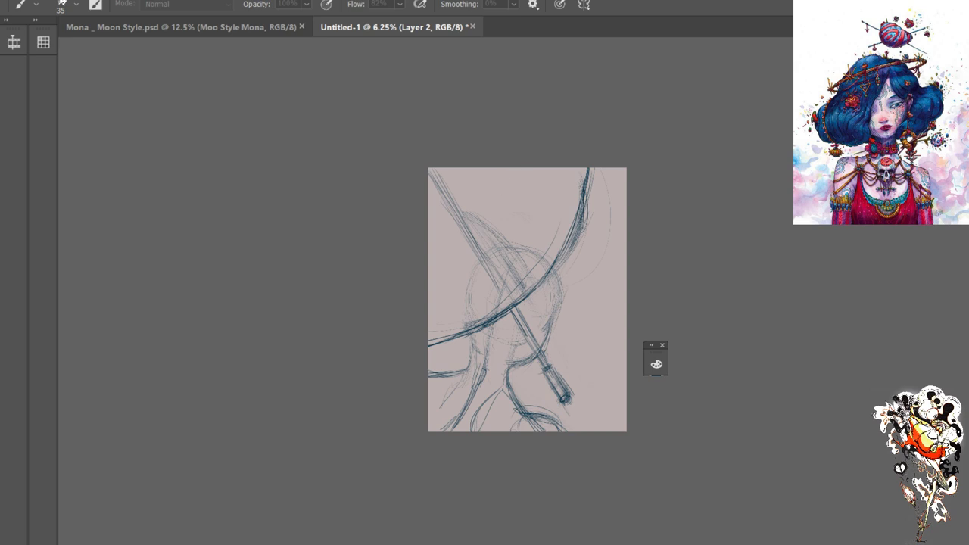
Apply the enlarged canvas size and fill the new border with white instead of navy
key("Return")
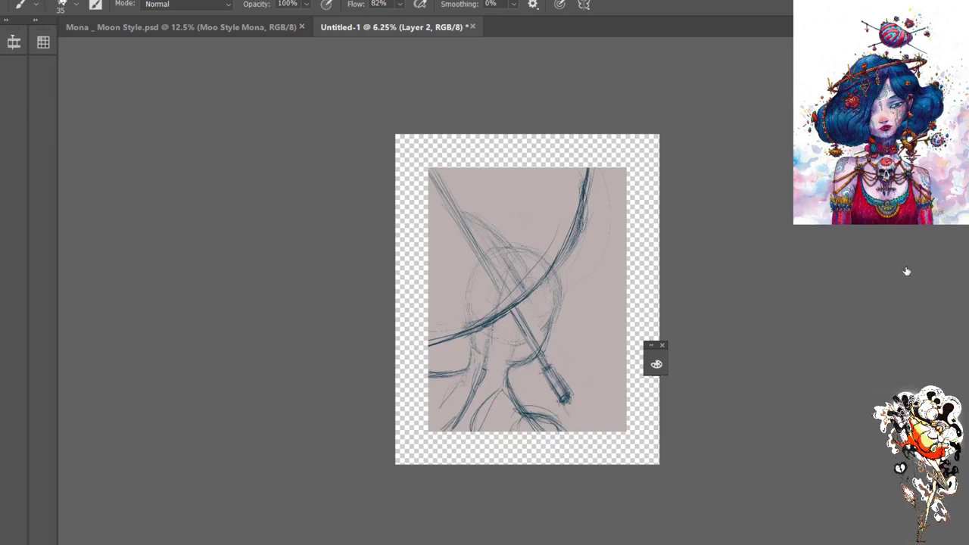
key("ctrl+z")
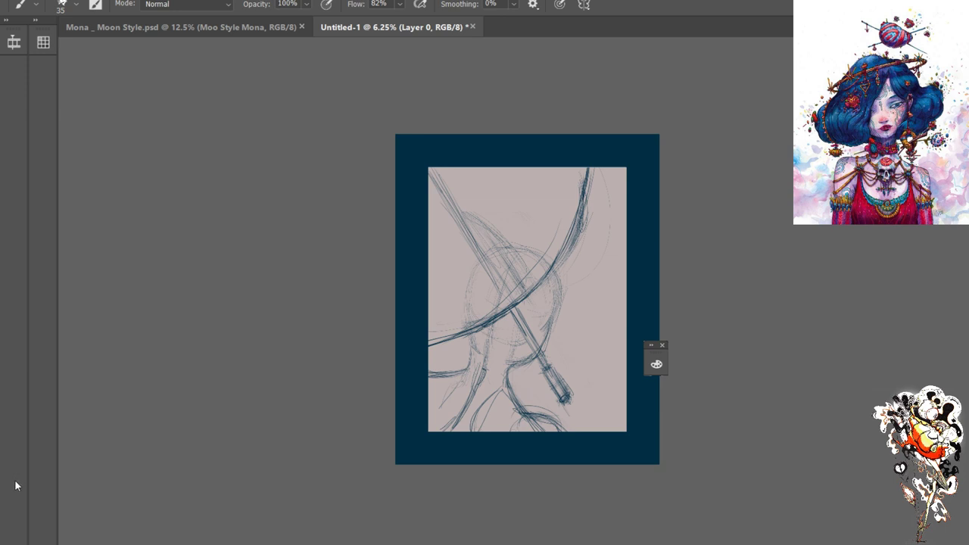
key("ctrl+z")
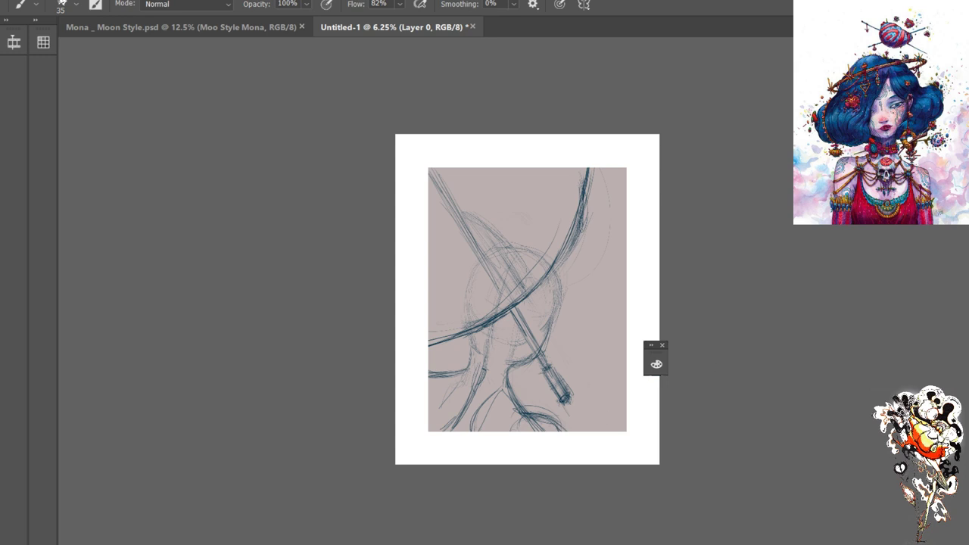
On a new layer, extend the crescent curve and top-left diagonal line into the white margin
key("ctrl+shift+alt+n")
left_click_drag(588, 185, 583, 139)
left_click_drag(580, 228, 583, 139)
left_click_drag(583, 185, 580, 133)
left_click_drag(429, 340, 395, 345)
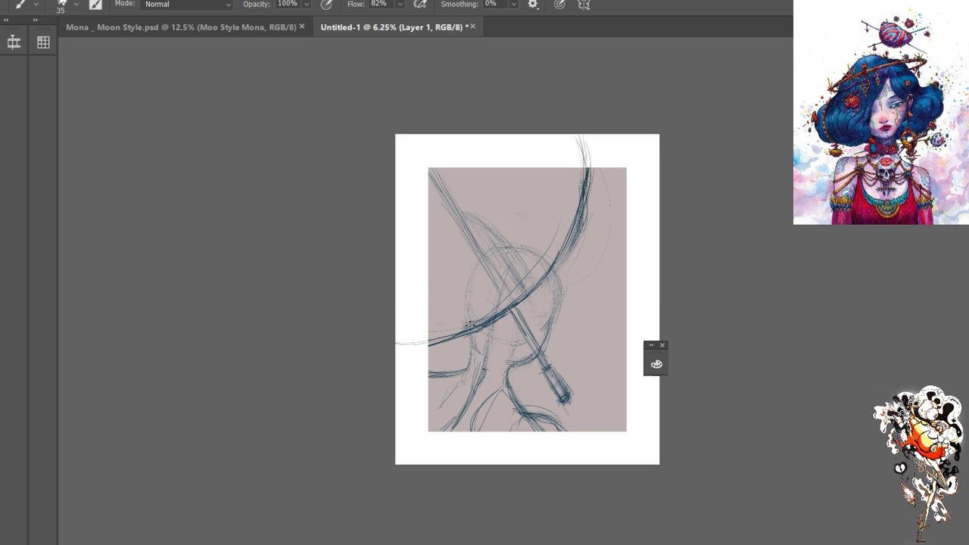
mouse_move(584, 136)
left_mouse_down()
mouse_move(570, 231)
mouse_move(586, 134)
left_mouse_up()
left_click_drag(415, 144, 445, 194)
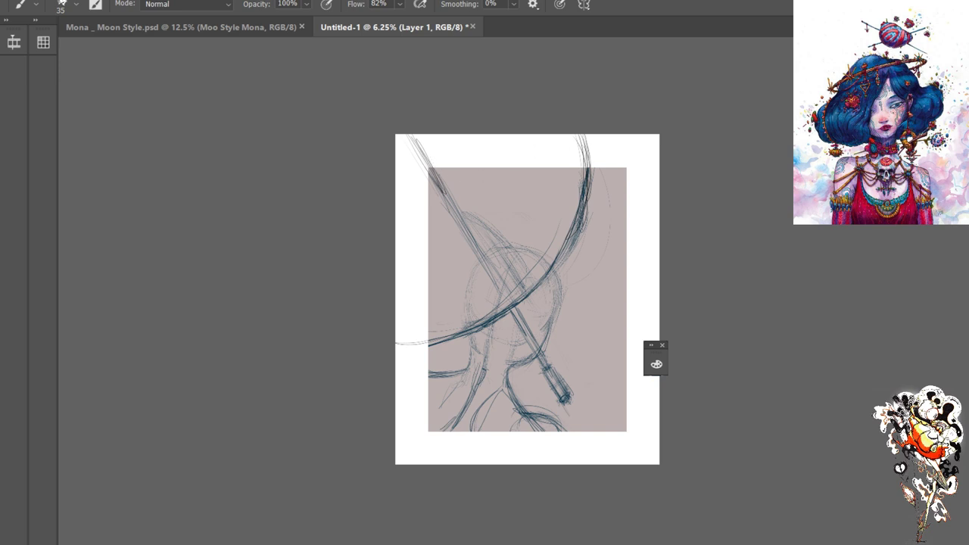
Outline the long diagonal sword stroke with a Polygonal Lasso selection
key("e")
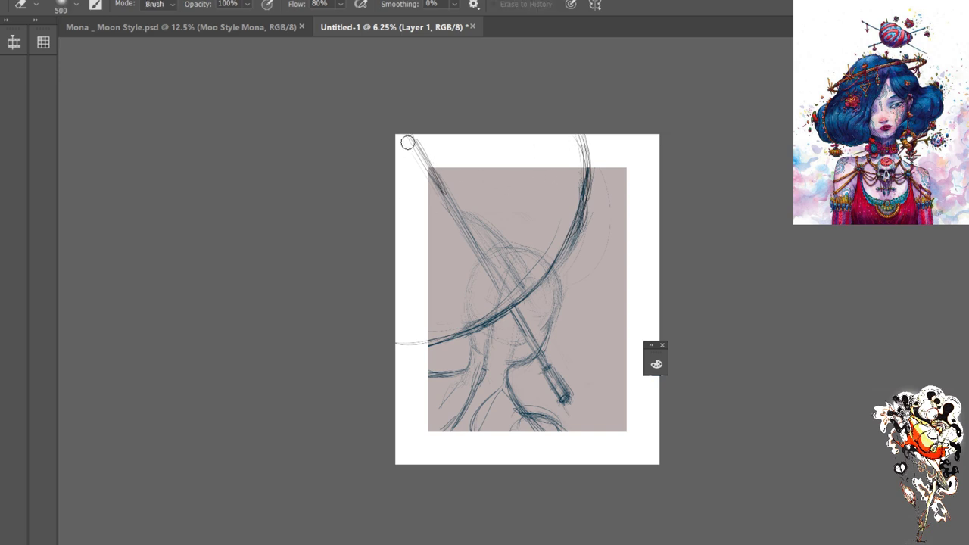
key("l")
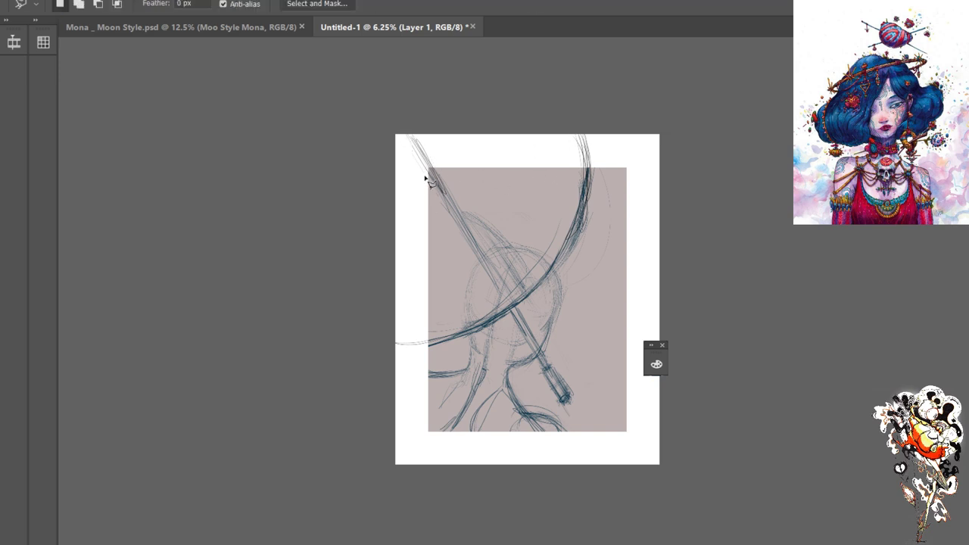
left_click(412, 132)
left_click(577, 396)
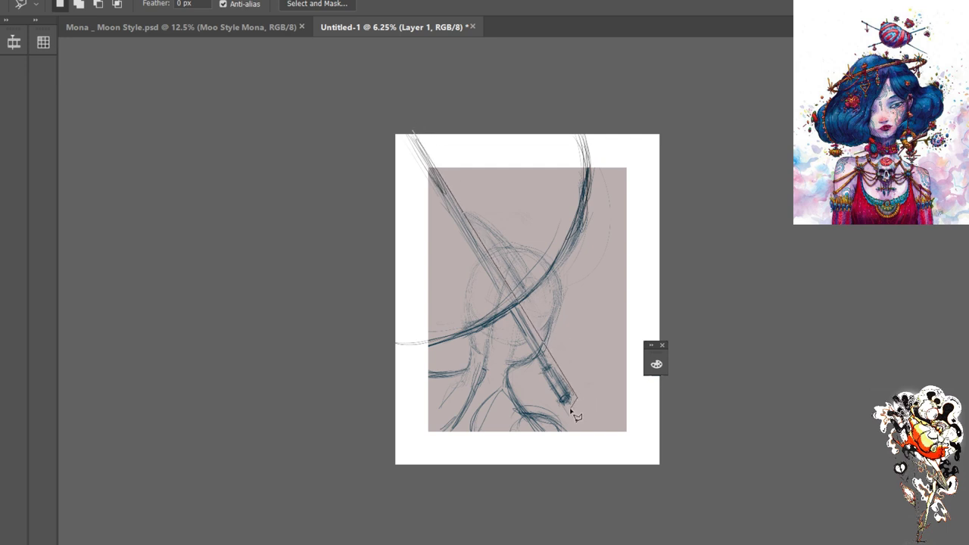
left_click(565, 404)
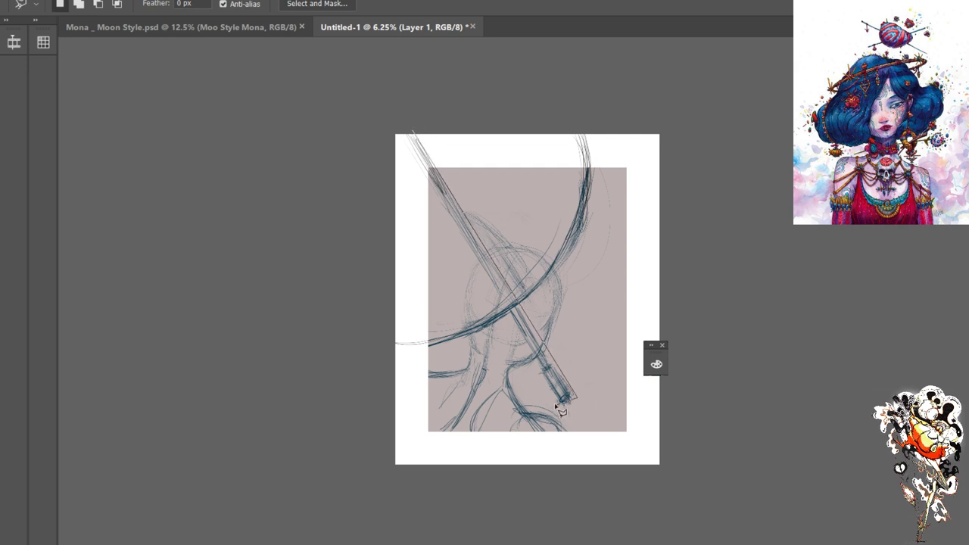
left_click(392, 125)
left_click(413, 131)
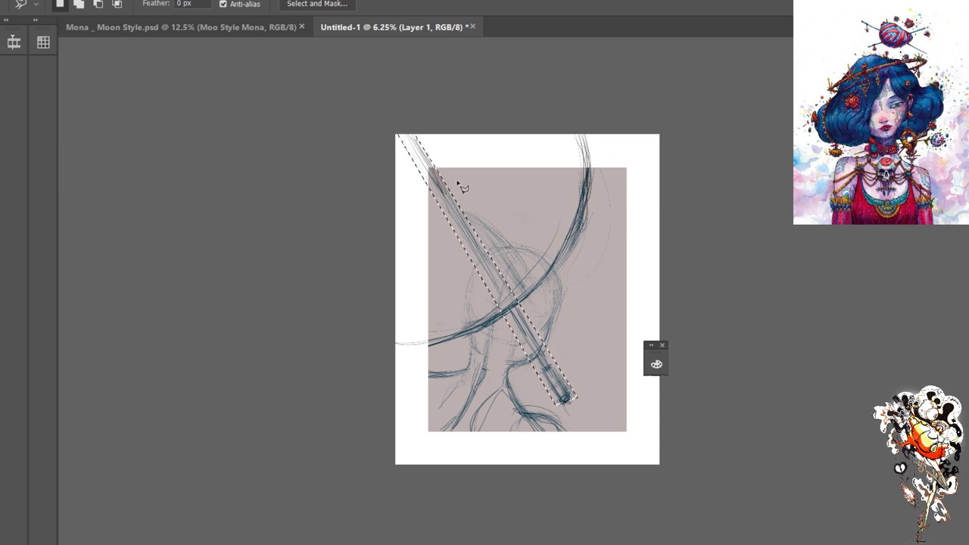
Skew and distort the selected sword stroke so it fans toward the lower right, then commit
key("ctrl+t")
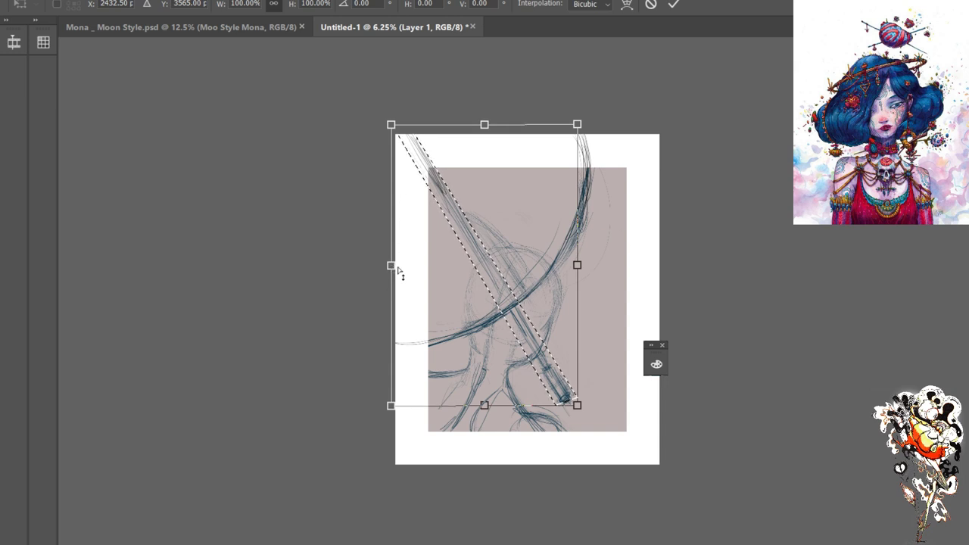
mouse_move(401, 275)
left_mouse_down()
mouse_move(484, 338)
mouse_move(496, 355)
mouse_move(491, 371)
left_mouse_up()
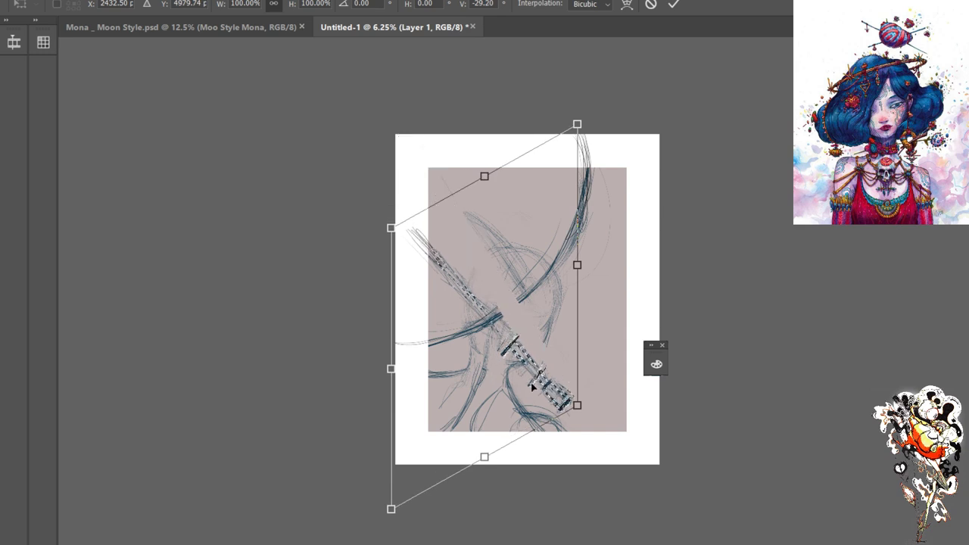
left_click_drag(588, 405, 577, 366)
left_click_drag(523, 317, 532, 371)
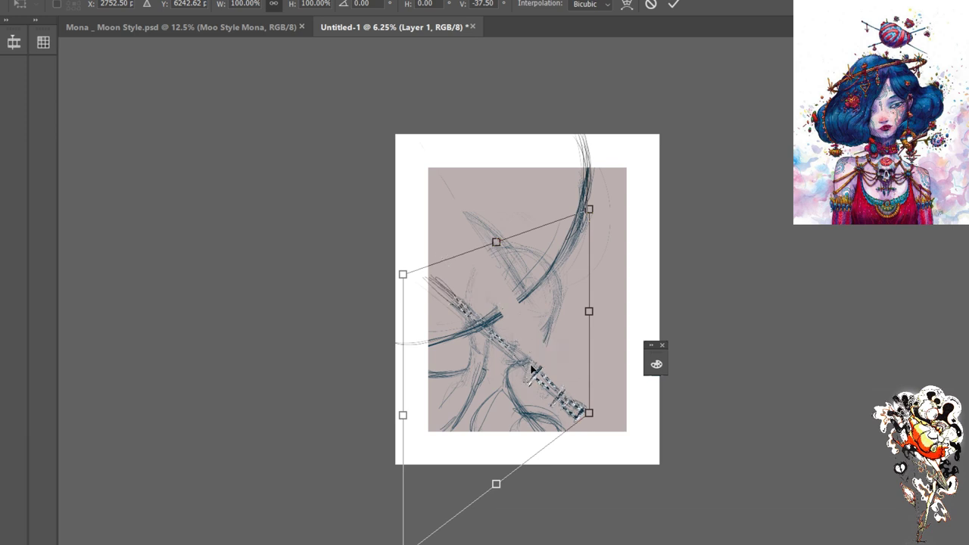
mouse_move(592, 424)
left_mouse_down()
mouse_move(593, 459)
mouse_move(584, 426)
mouse_move(593, 409)
left_mouse_up()
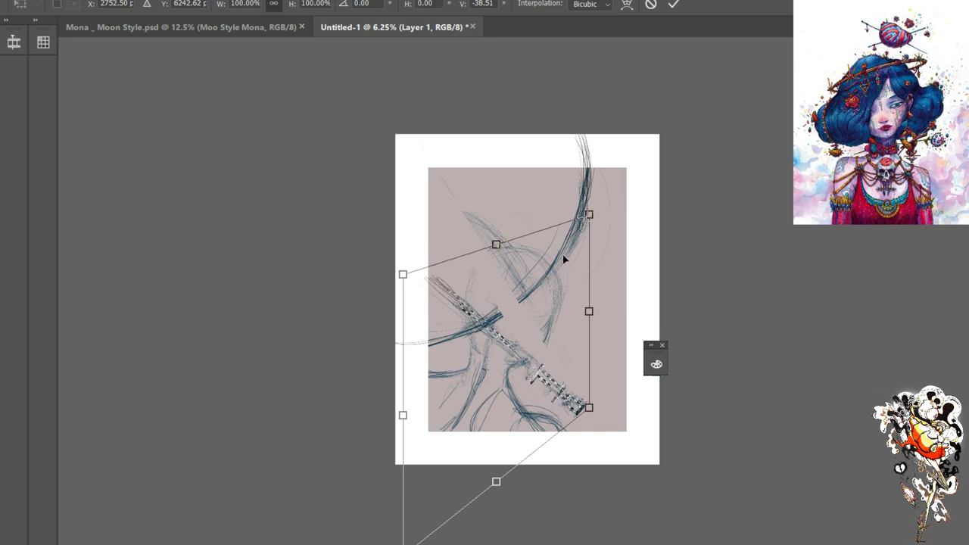
left_click_drag(404, 274, 329, 326)
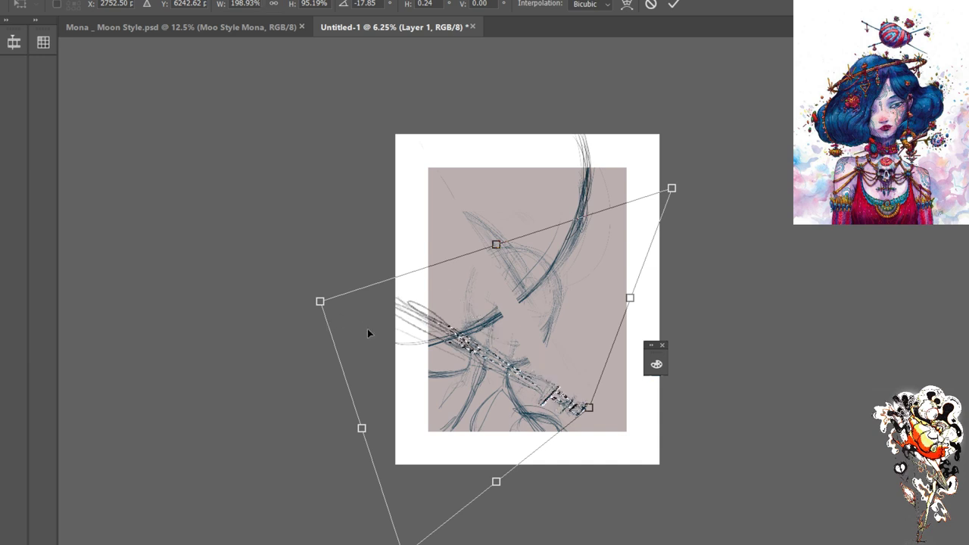
mouse_move(403, 544)
left_mouse_down()
mouse_move(396, 534)
mouse_move(381, 544)
mouse_move(409, 544)
left_mouse_up()
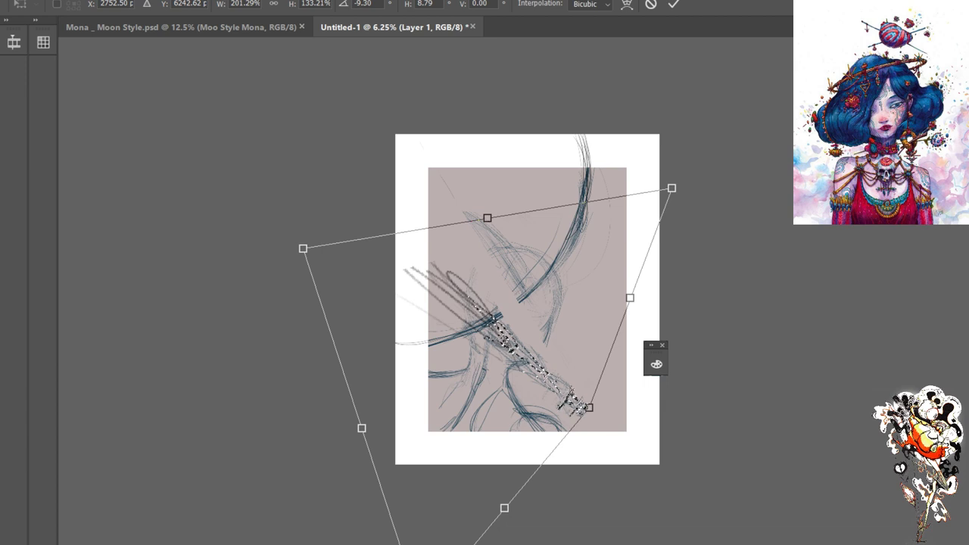
key("Return")
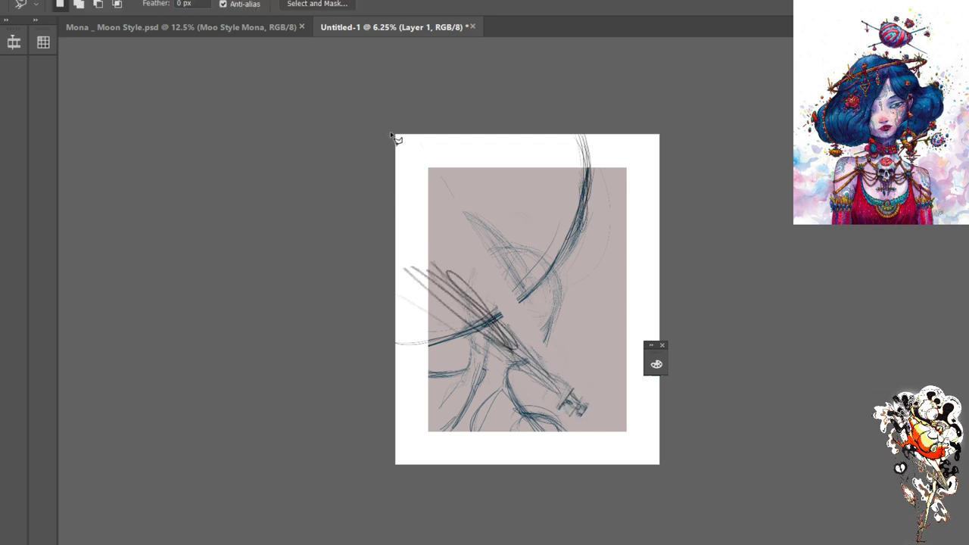
Erase the distorted sword and draw a small hilt with a thin blade line to the upper left
key("e")
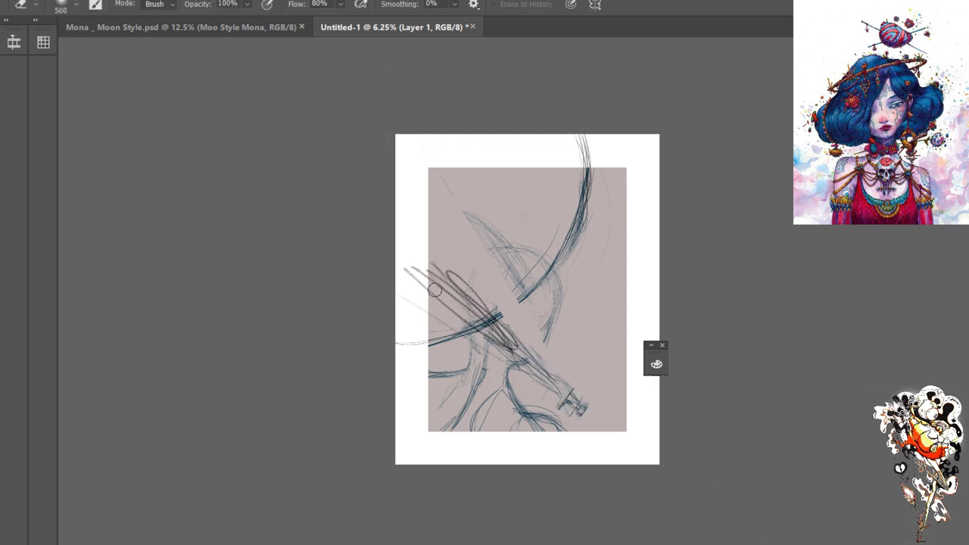
mouse_move(459, 288)
left_mouse_down()
mouse_move(521, 347)
mouse_move(478, 285)
mouse_move(514, 349)
mouse_move(539, 379)
mouse_move(541, 363)
mouse_move(545, 387)
mouse_move(557, 375)
mouse_move(557, 387)
mouse_move(522, 343)
mouse_move(405, 258)
mouse_move(463, 308)
mouse_move(443, 264)
mouse_move(475, 286)
mouse_move(418, 278)
mouse_move(456, 312)
mouse_move(408, 275)
mouse_move(462, 341)
mouse_move(481, 315)
mouse_move(517, 360)
mouse_move(504, 325)
mouse_move(505, 354)
mouse_move(545, 383)
left_mouse_up()
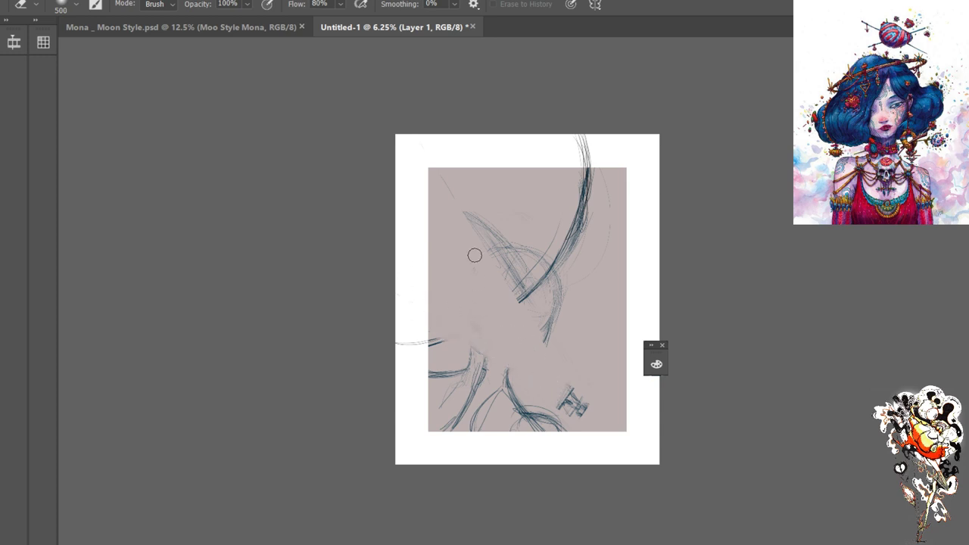
key("b")
left_click_drag(565, 394, 563, 395)
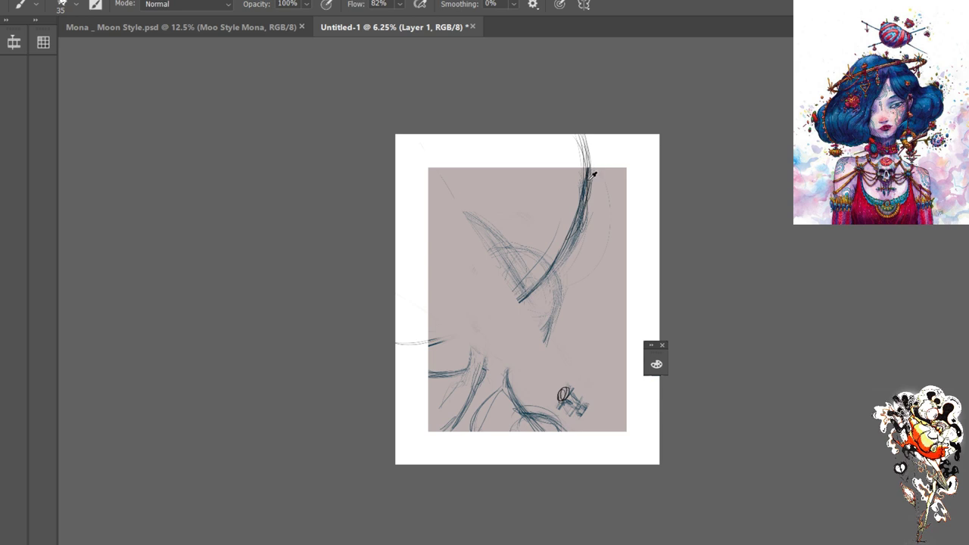
mouse_move(564, 395)
left_mouse_down()
mouse_move(590, 412)
mouse_move(563, 410)
left_mouse_up()
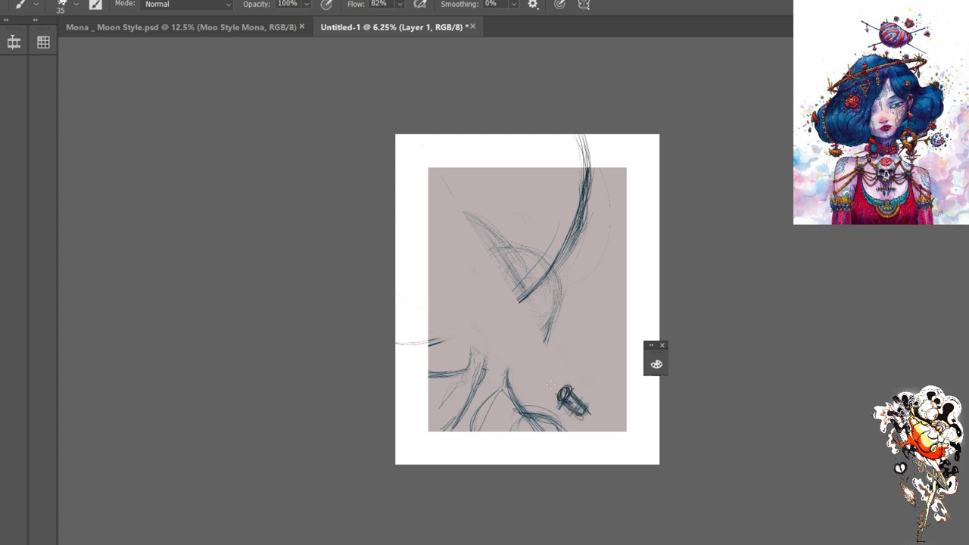
left_click_drag(548, 381, 488, 335)
mouse_move(384, 249)
left_mouse_down()
mouse_move(550, 380)
mouse_move(437, 284)
mouse_move(492, 333)
left_mouse_up()
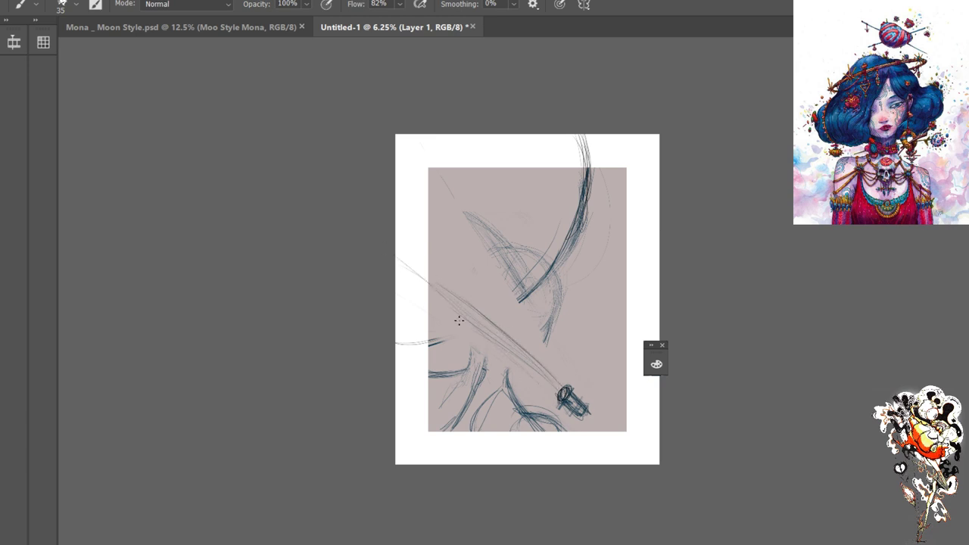
mouse_move(558, 392)
left_mouse_down()
mouse_move(439, 302)
mouse_move(562, 250)
left_mouse_up()
Sketch a long dark arc sweeping across the canvas
mouse_move(531, 305)
left_mouse_down()
mouse_move(415, 353)
mouse_move(564, 238)
left_mouse_up()
left_click_drag(595, 145, 548, 274)
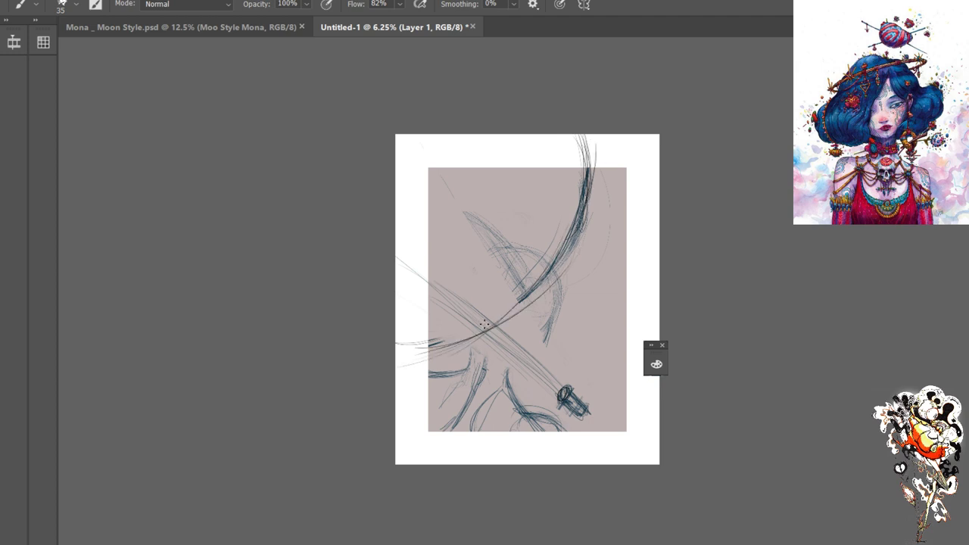
left_click_drag(484, 324, 588, 212)
left_click_drag(530, 306, 445, 357)
left_click_drag(438, 350, 491, 323)
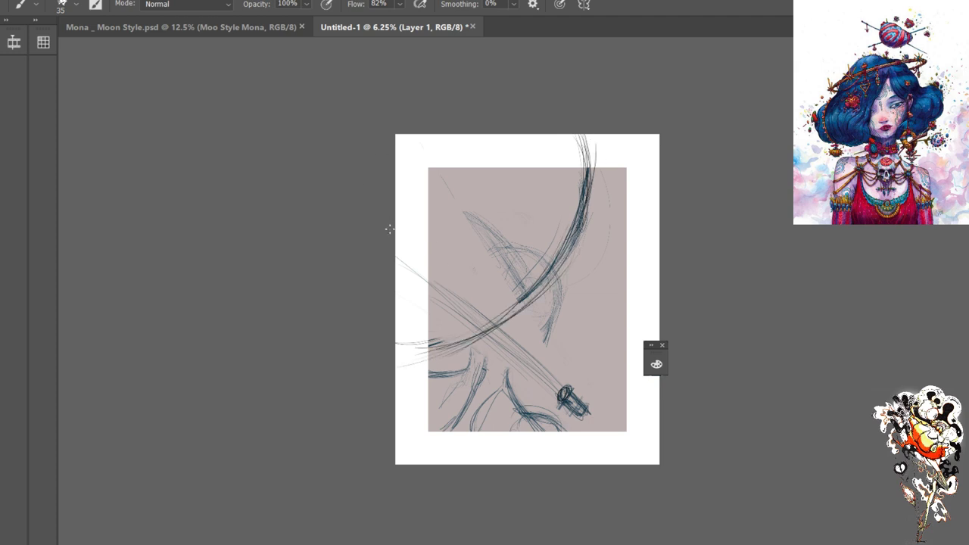
Erase the long arc, lighten part of the blade line, and make Layer 3 active
key("e")
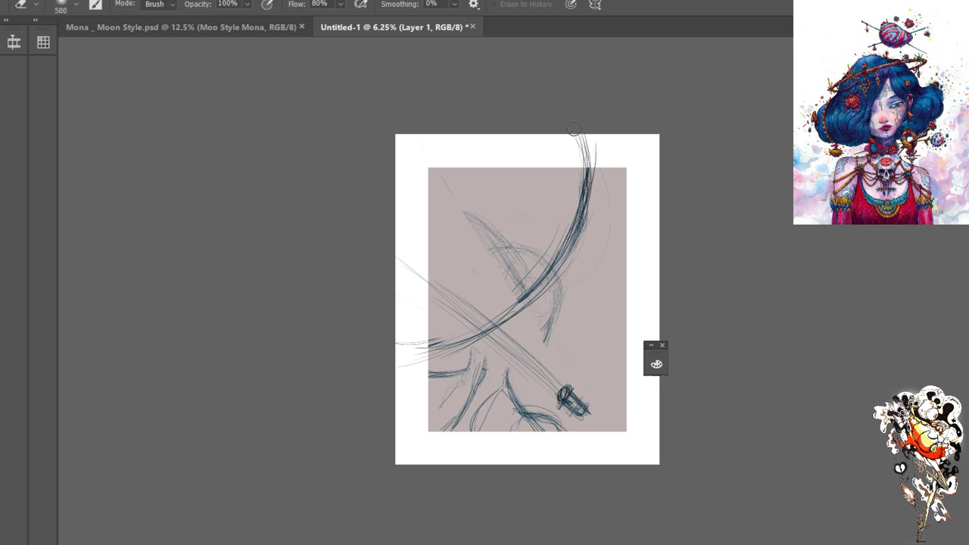
mouse_move(573, 133)
left_mouse_down()
mouse_move(584, 129)
mouse_move(582, 221)
mouse_move(526, 303)
left_mouse_up()
mouse_move(574, 237)
left_mouse_down()
mouse_move(483, 317)
mouse_move(536, 250)
mouse_move(457, 350)
mouse_move(487, 325)
mouse_move(423, 345)
left_mouse_up()
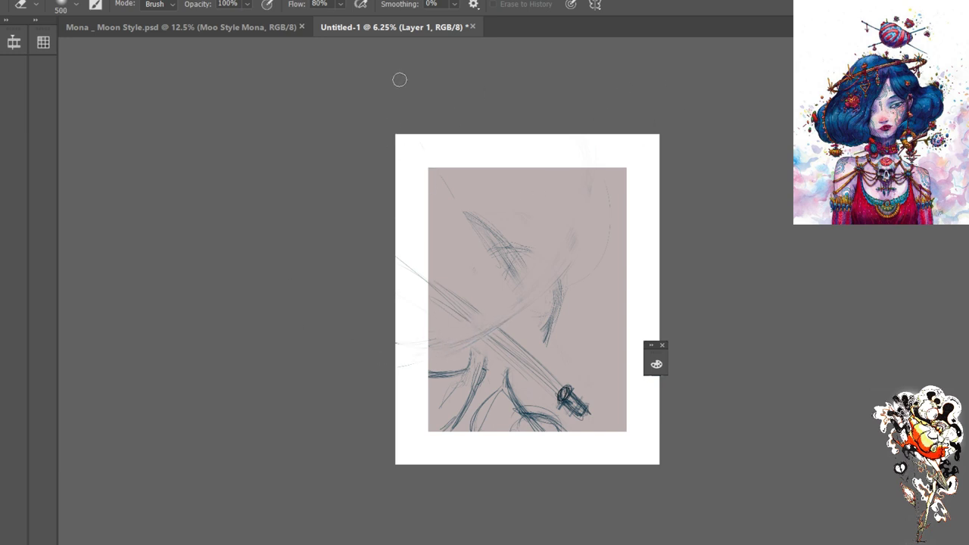
mouse_move(540, 284)
left_mouse_down()
mouse_move(587, 226)
mouse_move(611, 244)
mouse_move(528, 270)
left_mouse_up()
mouse_move(416, 363)
left_mouse_down()
mouse_move(471, 345)
mouse_move(485, 325)
left_mouse_up()
key("alt+bracketright")
key("b")
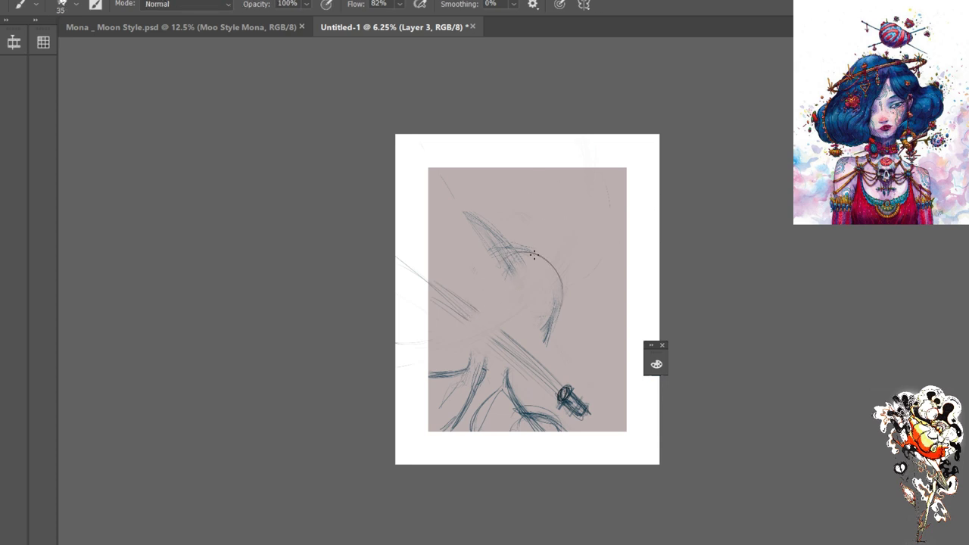
Draw the round head circle and restroke parallel diagonal sword lines across it to the hilt
left_click_drag(458, 309, 502, 255)
mouse_move(477, 314)
left_mouse_down()
mouse_move(491, 277)
mouse_move(554, 300)
mouse_move(538, 367)
mouse_move(512, 370)
mouse_move(531, 369)
mouse_move(547, 312)
mouse_move(548, 336)
left_mouse_up()
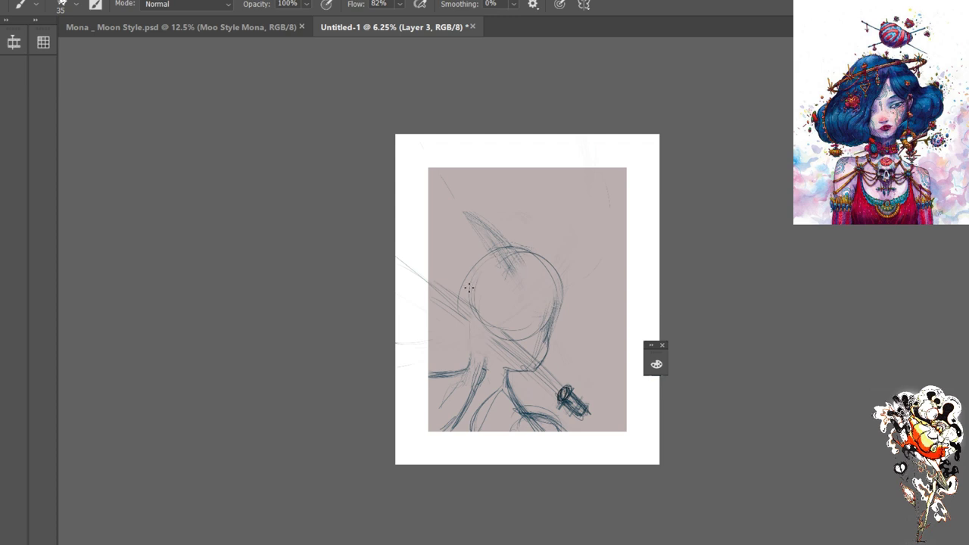
mouse_move(455, 282)
left_mouse_down()
mouse_move(474, 309)
mouse_move(471, 349)
mouse_move(462, 330)
mouse_move(466, 359)
mouse_move(467, 299)
mouse_move(461, 361)
mouse_move(428, 370)
left_mouse_up()
mouse_move(402, 256)
left_mouse_down()
mouse_move(521, 368)
mouse_move(499, 333)
left_mouse_up()
left_click_drag(551, 383, 402, 236)
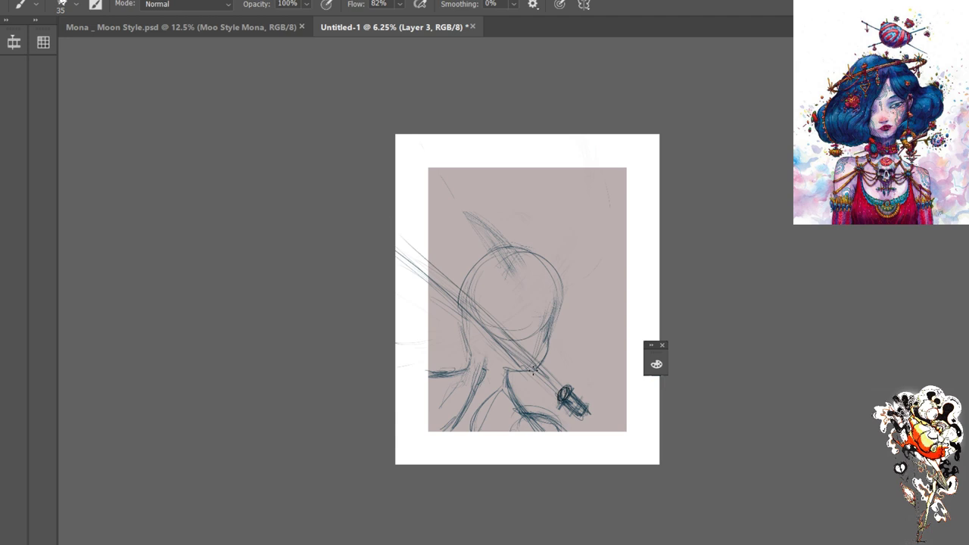
left_click_drag(510, 345, 398, 244)
Paint a bold crescent along a large elliptical selection edge with a size-100 brush, then deselect
key("m")
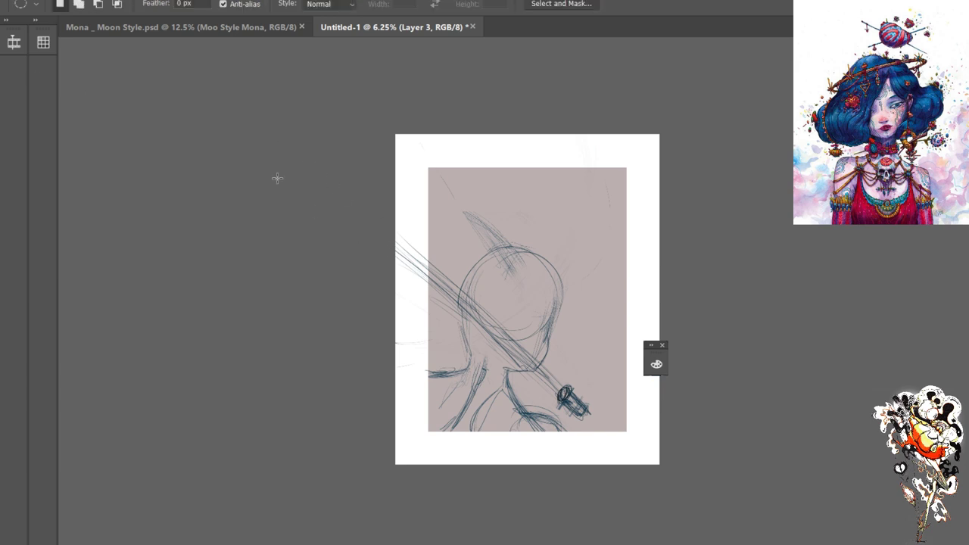
left_click_drag(447, 336, 464, 349)
left_click(570, 414)
key("ctrl+z")
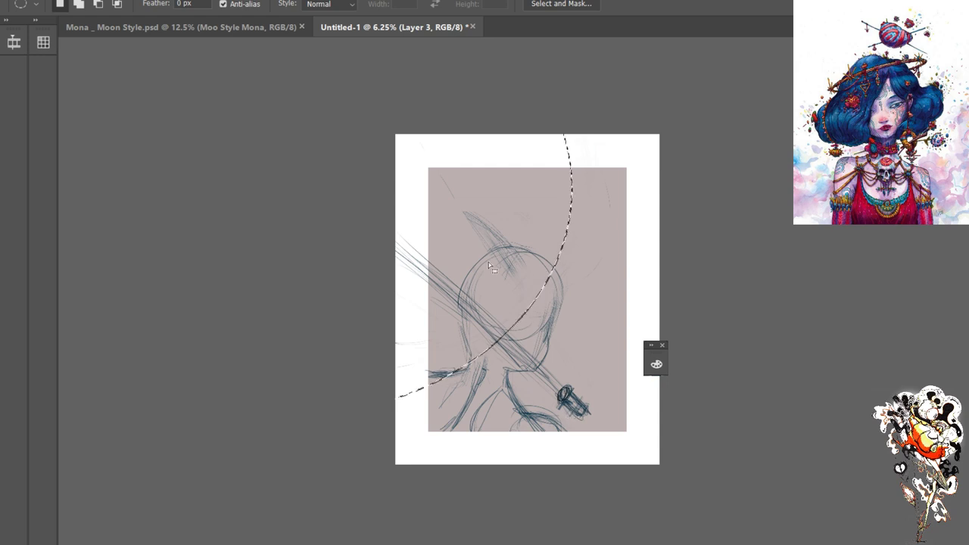
key("b")
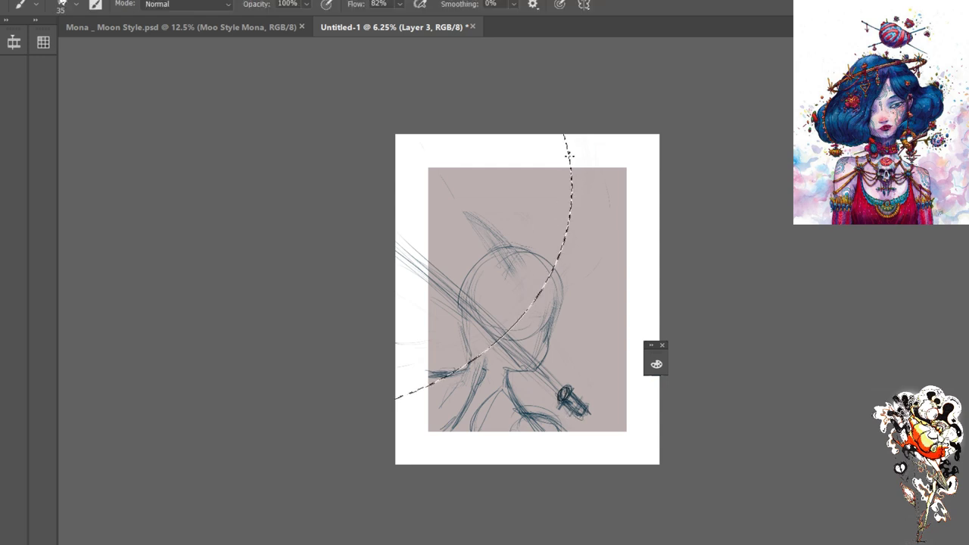
key("bracketright")
key("bracketright")
key("bracketright")
key("bracketright")
key("bracketright")
key("bracketright")
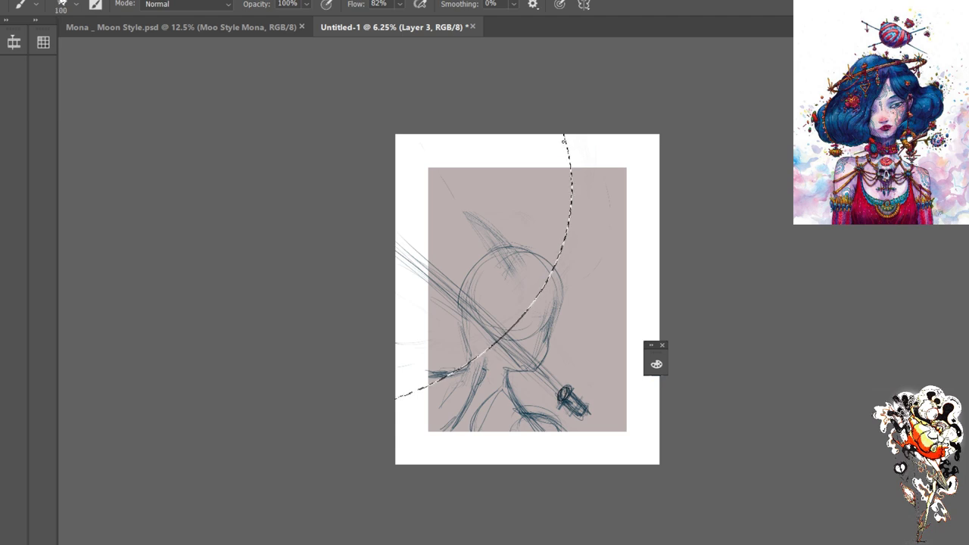
mouse_move(562, 128)
left_mouse_down()
mouse_move(571, 212)
mouse_move(552, 272)
mouse_move(485, 355)
mouse_move(400, 395)
left_mouse_up()
mouse_move(519, 321)
left_mouse_down()
mouse_move(455, 371)
mouse_move(395, 391)
left_mouse_up()
mouse_move(568, 152)
left_mouse_down()
mouse_move(566, 227)
mouse_move(500, 339)
left_mouse_up()
key("ctrl+d")
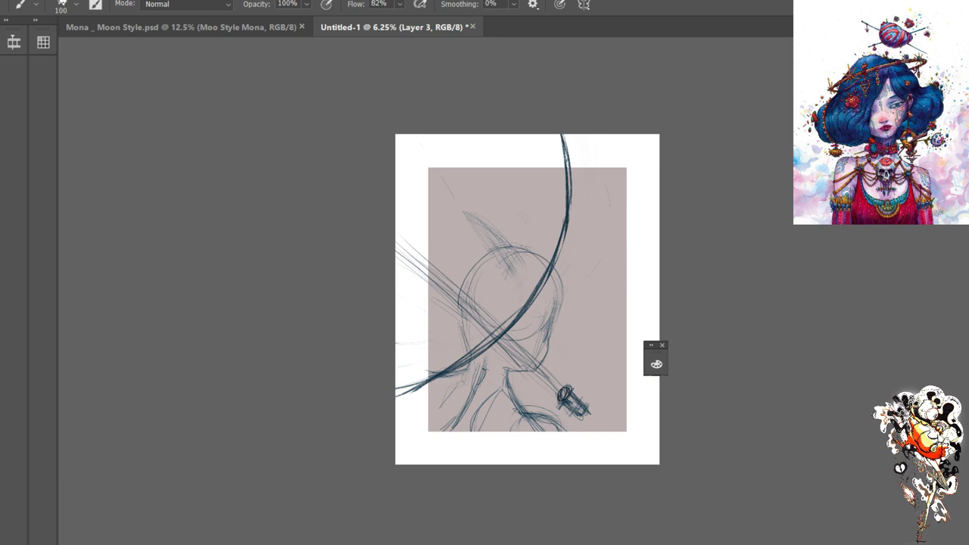
Thicken the big arc and sketch thin lower-body strokes below the figure
mouse_move(566, 140)
left_mouse_down()
mouse_move(565, 197)
mouse_move(530, 306)
mouse_move(504, 336)
mouse_move(409, 382)
left_mouse_up()
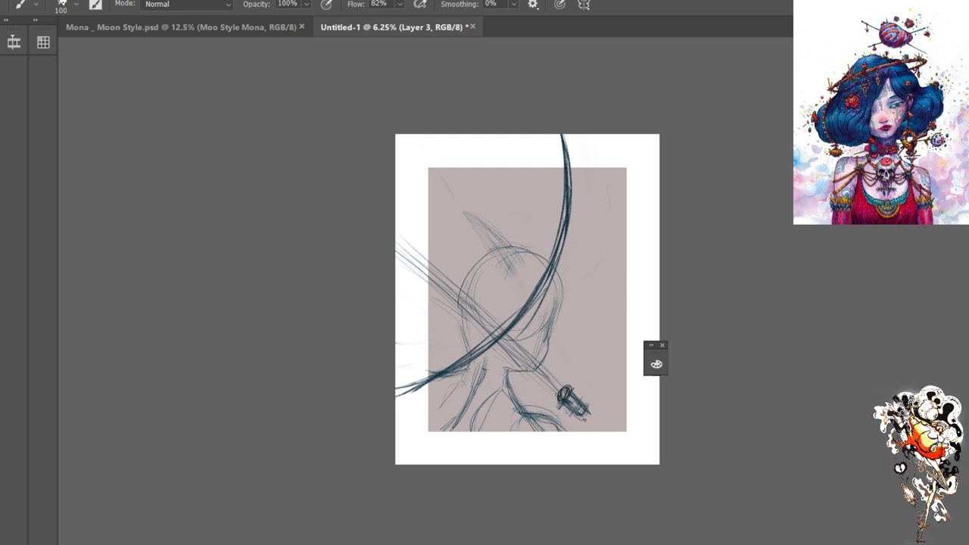
left_click_drag(543, 437, 544, 463)
mouse_move(519, 410)
left_mouse_down()
mouse_move(539, 407)
mouse_move(565, 421)
mouse_move(569, 450)
mouse_move(545, 463)
left_mouse_up()
left_click_drag(571, 445, 571, 463)
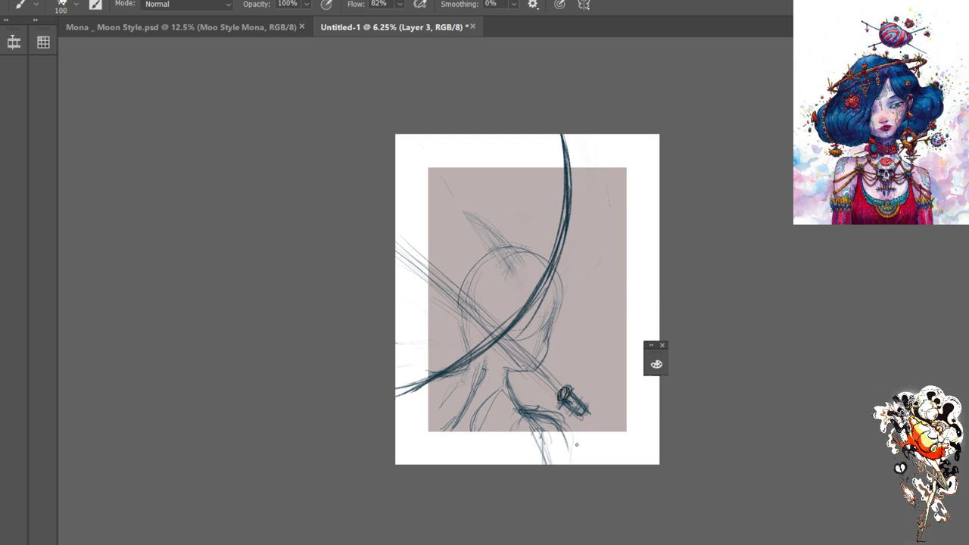
left_click_drag(567, 409, 578, 465)
mouse_move(533, 434)
left_mouse_down()
mouse_move(541, 465)
mouse_move(577, 465)
left_mouse_up()
mouse_move(580, 424)
left_mouse_down()
mouse_move(574, 465)
mouse_move(574, 445)
left_mouse_up()
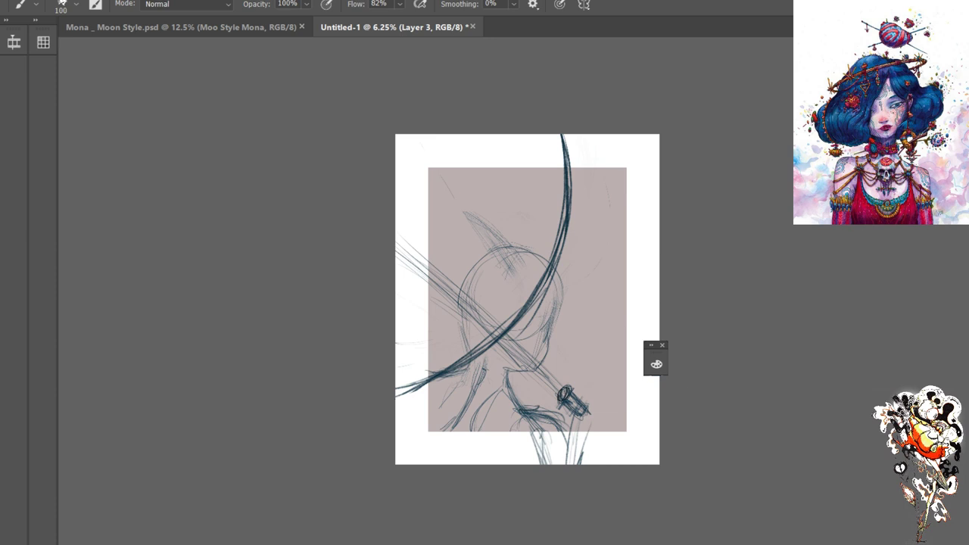
left_click_drag(602, 425, 579, 453)
Outline a hand at the lower right gripping the sword hilt
mouse_move(604, 409)
left_mouse_down()
mouse_move(579, 384)
mouse_move(597, 424)
mouse_move(581, 388)
mouse_move(609, 414)
left_mouse_up()
mouse_move(603, 389)
left_mouse_down()
mouse_move(570, 389)
mouse_move(571, 428)
mouse_move(560, 425)
mouse_move(559, 439)
left_mouse_up()
left_click_drag(566, 407, 562, 421)
left_click_drag(565, 423, 577, 463)
mouse_move(545, 421)
left_mouse_down()
mouse_move(566, 435)
mouse_move(568, 464)
mouse_move(565, 433)
left_mouse_up()
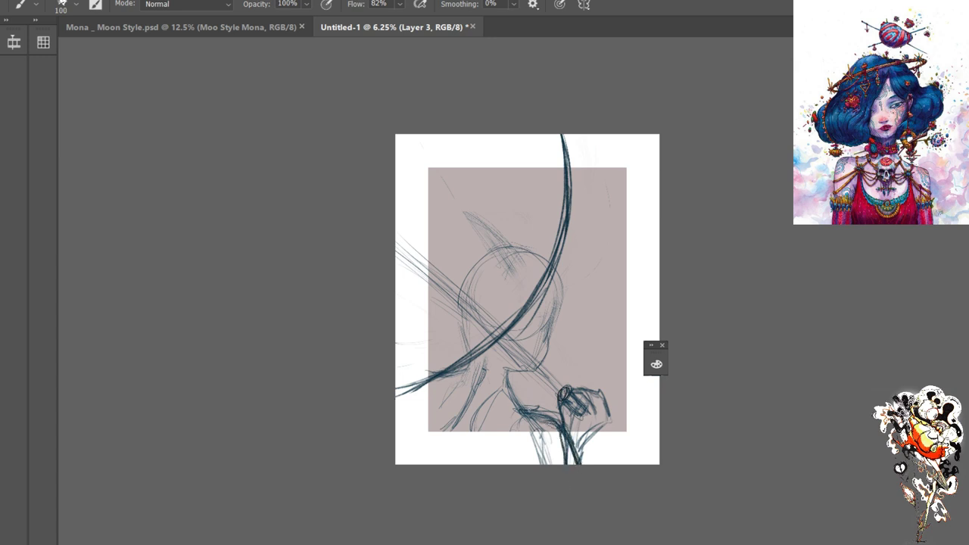
left_click_drag(519, 393, 547, 427)
Add neck, shoulder and face contour strokes, then switch to the Mona _ Moon Style document
mouse_move(498, 373)
left_mouse_down()
mouse_move(510, 395)
mouse_move(503, 401)
mouse_move(521, 416)
mouse_move(522, 407)
left_mouse_up()
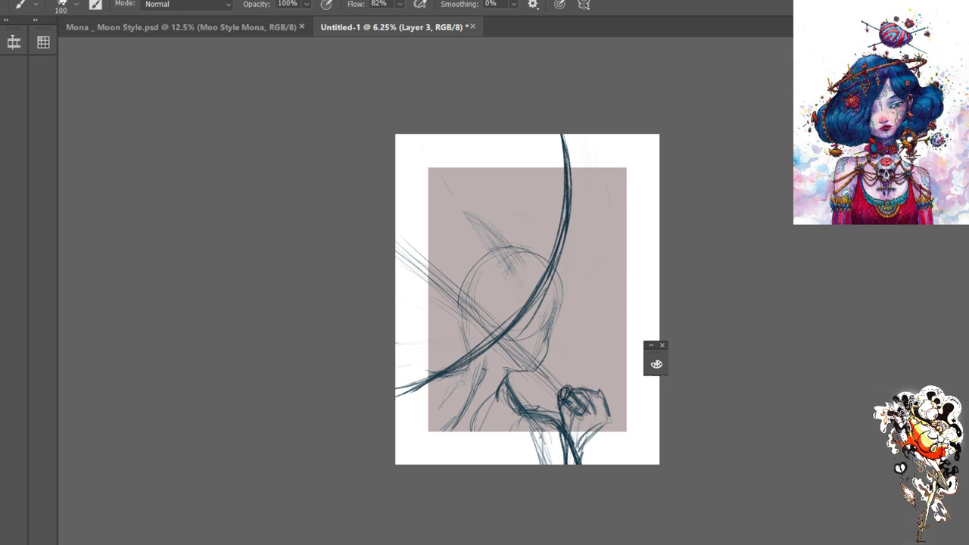
left_click_drag(462, 372, 468, 365)
mouse_move(613, 397)
left_mouse_down()
mouse_move(610, 419)
mouse_move(580, 448)
mouse_move(591, 459)
left_mouse_up()
mouse_move(561, 270)
left_mouse_down()
mouse_move(545, 363)
mouse_move(533, 371)
left_mouse_up()
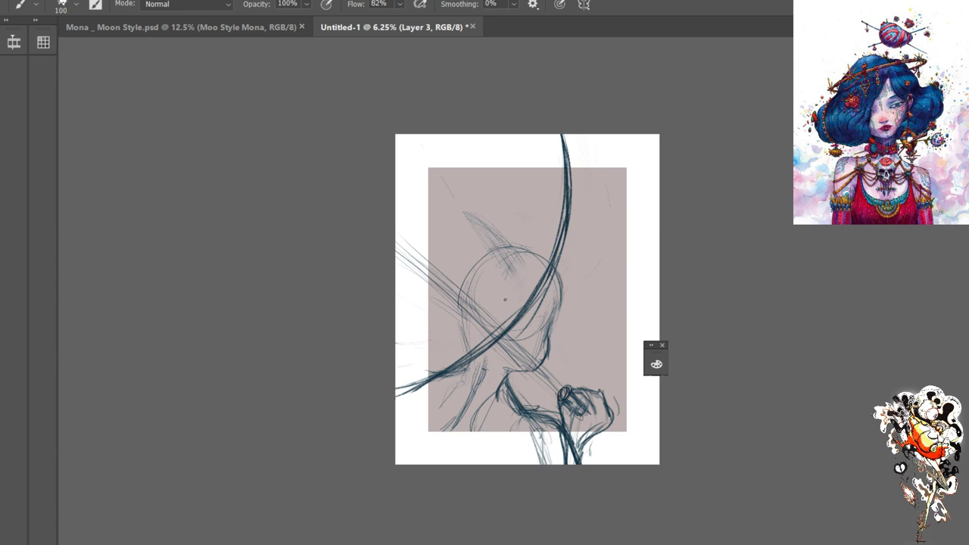
left_click(202, 28)
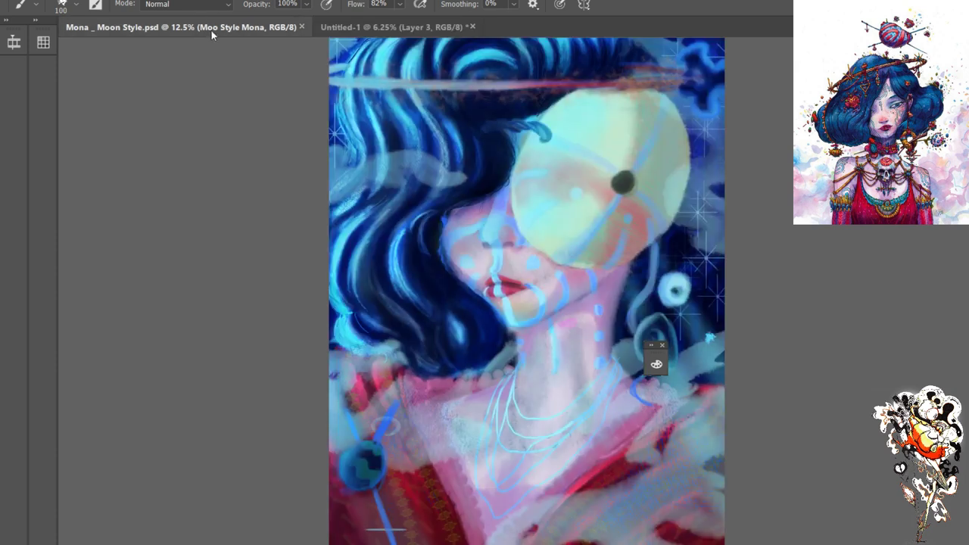
Bring the Untitled-1 sketch back to the front from the Mona _ Moon Style painting
left_click(381, 28)
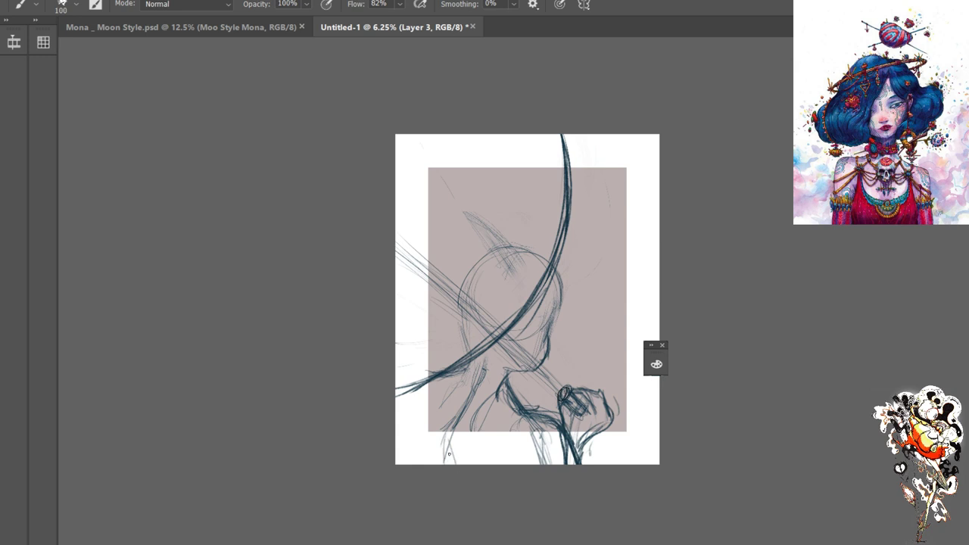
Sketch short strokes at the figure's lower left and bottom edge, and hatch diagonals across the lower body
left_click_drag(467, 402, 450, 465)
left_click_drag(456, 418, 447, 465)
left_click_drag(469, 397, 450, 465)
mouse_move(515, 452)
left_mouse_down()
mouse_move(518, 465)
mouse_move(505, 465)
left_mouse_up()
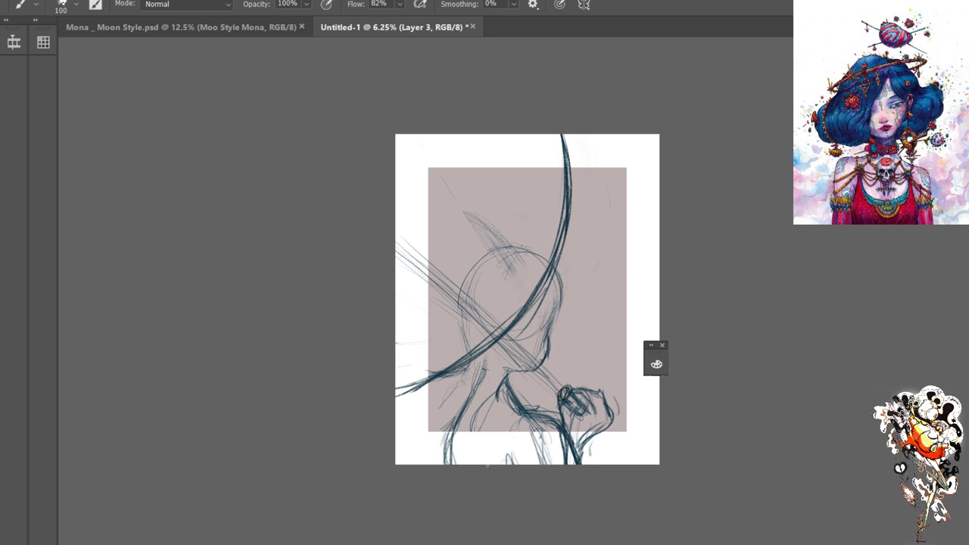
left_click_drag(446, 387, 413, 395)
left_click_drag(425, 402, 529, 435)
mouse_move(429, 385)
left_mouse_down()
mouse_move(544, 421)
mouse_move(533, 429)
mouse_move(557, 437)
left_mouse_up()
With an enlarged eraser on Layer 3, rub out the lower-right hand strokes, then undo the extra erasing
key("e")
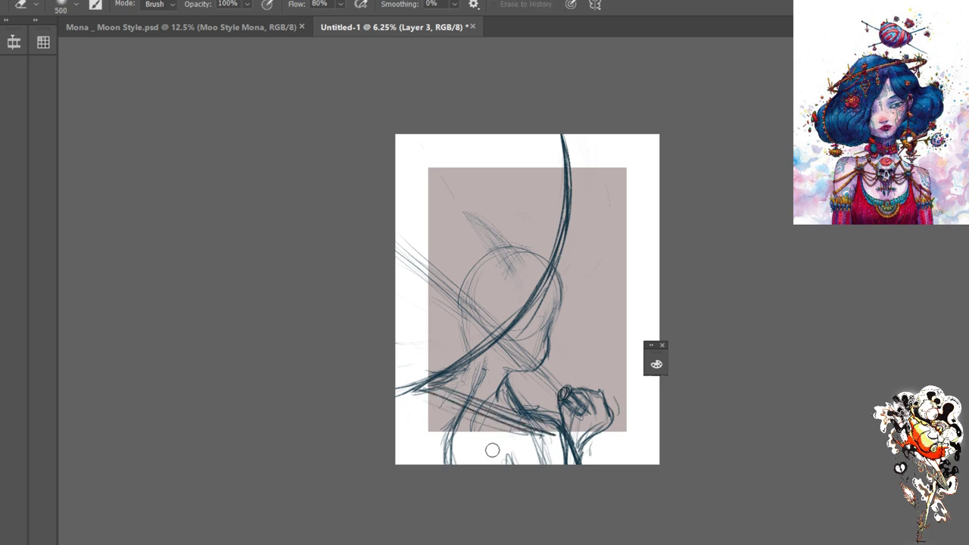
mouse_move(563, 479)
left_mouse_down()
mouse_move(565, 440)
mouse_move(580, 457)
mouse_move(528, 434)
mouse_move(499, 467)
mouse_move(476, 447)
mouse_move(453, 444)
mouse_move(478, 460)
mouse_move(451, 464)
mouse_move(430, 452)
mouse_move(452, 446)
mouse_move(424, 453)
mouse_move(436, 436)
mouse_move(394, 469)
mouse_move(353, 456)
mouse_move(454, 447)
left_mouse_up()
key("bracketright")
key("bracketright")
key("bracketright")
key("bracketright")
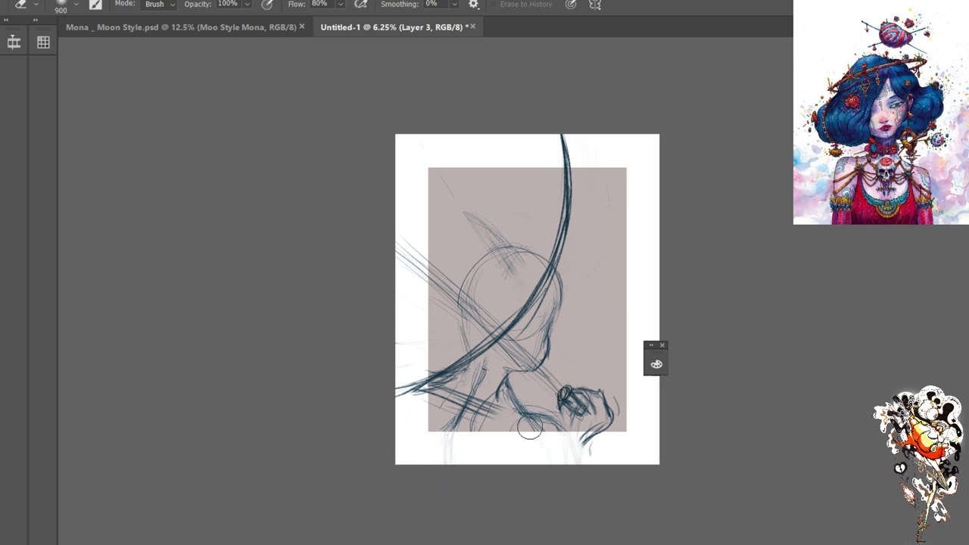
left_click(955, 221)
left_click(940, 230)
mouse_move(599, 405)
left_mouse_down()
mouse_move(583, 449)
mouse_move(559, 419)
mouse_move(537, 447)
mouse_move(552, 415)
mouse_move(523, 418)
mouse_move(462, 461)
mouse_move(481, 406)
mouse_move(452, 460)
mouse_move(470, 393)
mouse_move(476, 415)
mouse_move(455, 446)
mouse_move(447, 407)
mouse_move(429, 395)
mouse_move(457, 418)
mouse_move(417, 439)
mouse_move(487, 406)
left_mouse_up()
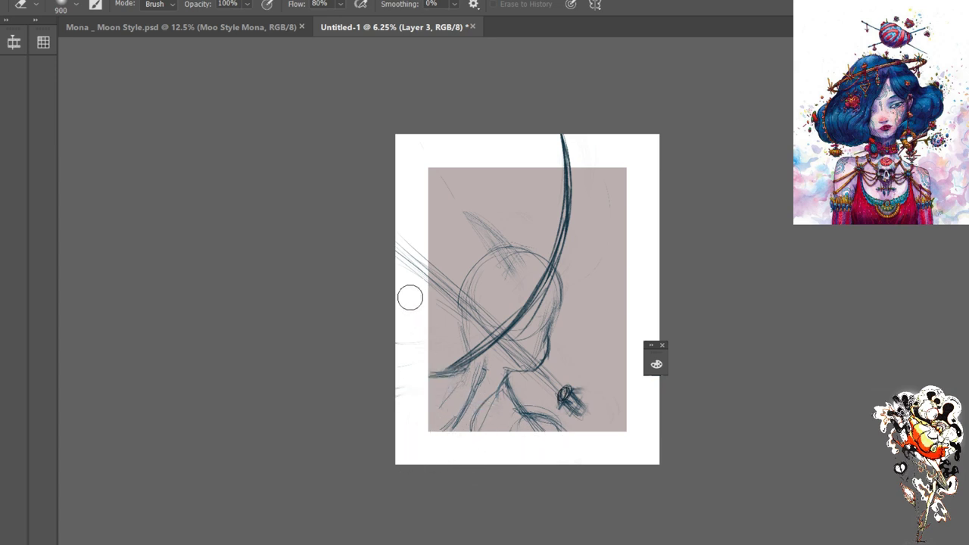
key("b")
key("ctrl+z")
key("ctrl+z")
key("ctrl+z")
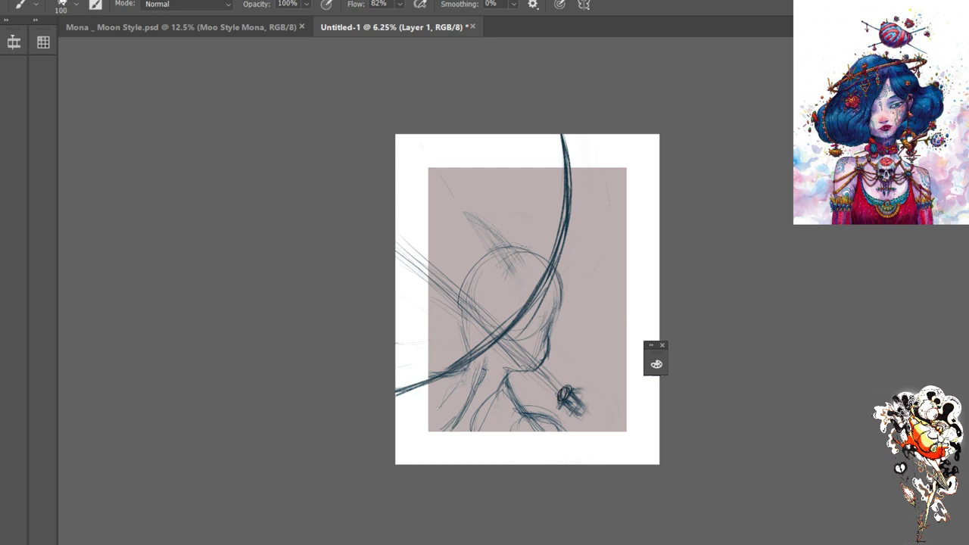
Hatch the lower body, draw a round ornament below it, and strengthen the neck lines
mouse_move(486, 401)
left_mouse_down()
mouse_move(542, 437)
mouse_move(489, 399)
mouse_move(541, 437)
mouse_move(538, 428)
mouse_move(565, 440)
left_mouse_up()
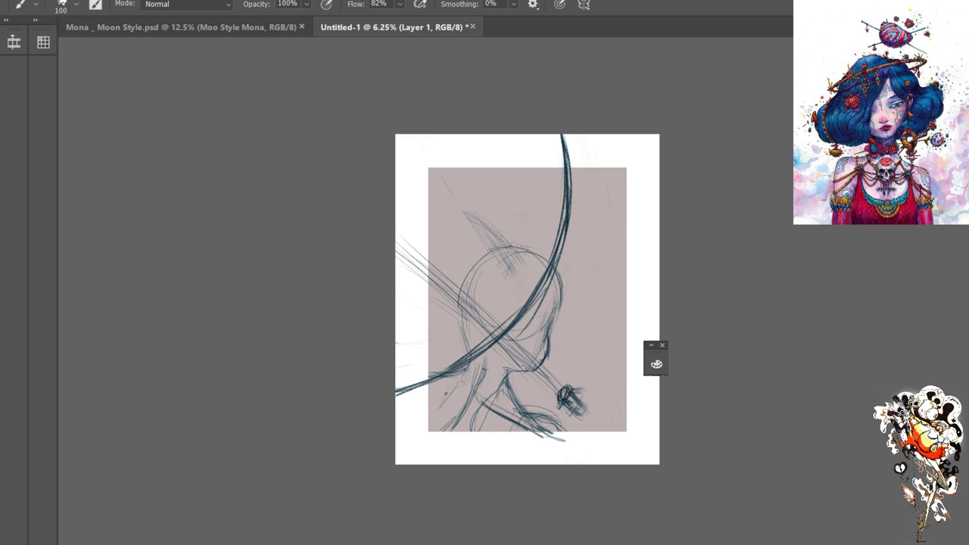
mouse_move(408, 391)
left_mouse_down()
mouse_move(459, 398)
mouse_move(432, 398)
mouse_move(454, 390)
left_mouse_up()
mouse_move(506, 416)
left_mouse_down()
mouse_move(576, 458)
mouse_move(569, 439)
mouse_move(546, 462)
left_mouse_up()
mouse_move(546, 421)
left_mouse_down()
mouse_move(530, 455)
mouse_move(556, 439)
mouse_move(530, 459)
mouse_move(541, 462)
left_mouse_up()
left_click_drag(523, 426, 550, 414)
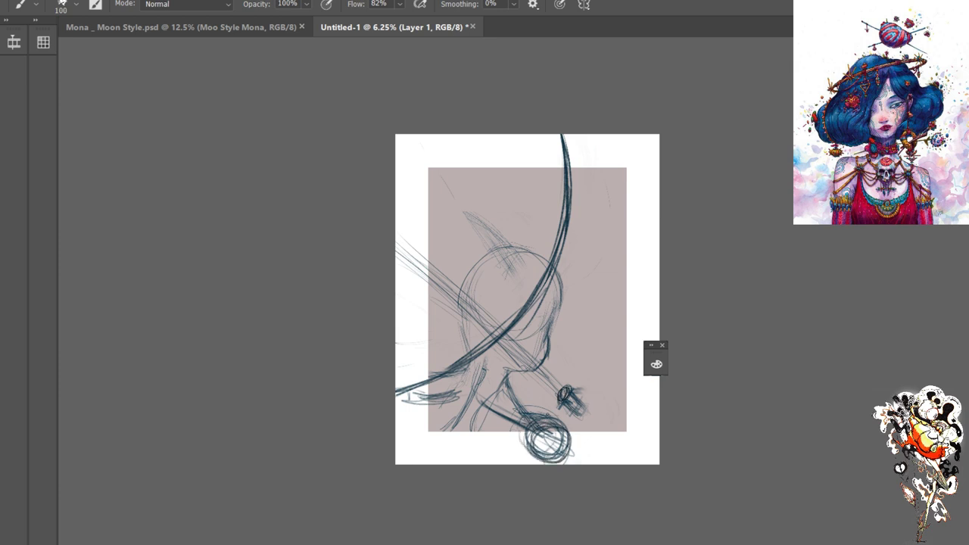
left_click_drag(492, 417, 477, 400)
mouse_move(562, 422)
left_mouse_down()
mouse_move(553, 459)
mouse_move(519, 460)
left_mouse_up()
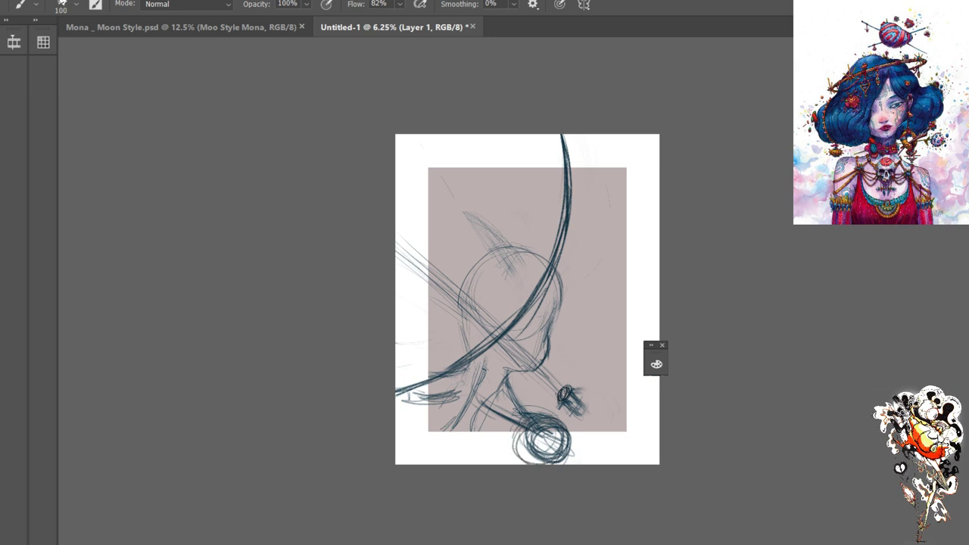
mouse_move(527, 418)
left_mouse_down()
mouse_move(518, 459)
mouse_move(488, 412)
mouse_move(477, 418)
mouse_move(527, 415)
left_mouse_up()
mouse_move(503, 380)
left_mouse_down()
mouse_move(520, 407)
mouse_move(512, 412)
left_mouse_up()
left_click_drag(501, 380, 513, 410)
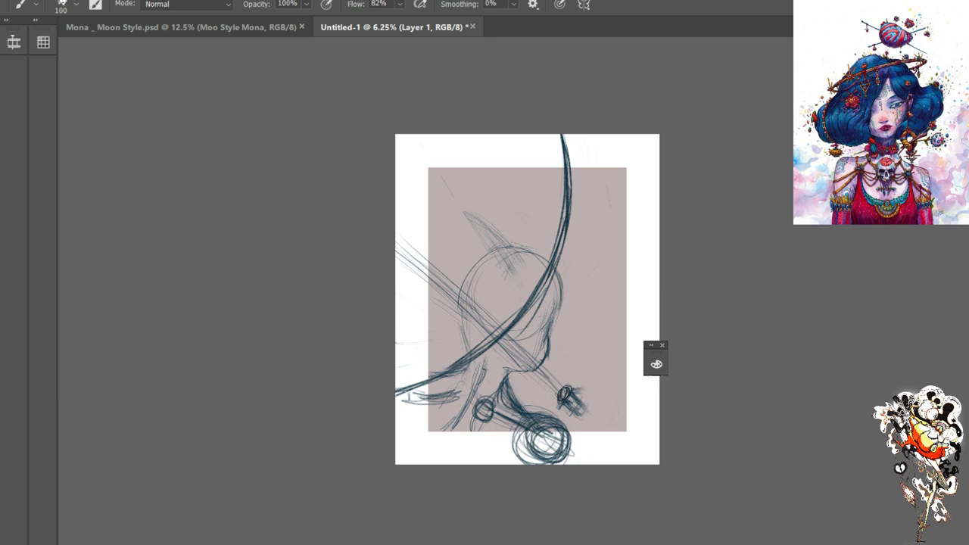
Add short strokes at the neck base and darken downward curves at the figure's lower left
mouse_move(462, 424)
left_mouse_down()
mouse_move(509, 420)
mouse_move(452, 461)
mouse_move(486, 421)
left_mouse_up()
left_click_drag(459, 424, 482, 424)
mouse_move(480, 428)
left_mouse_down()
mouse_move(498, 423)
mouse_move(486, 423)
left_mouse_up()
mouse_move(457, 424)
left_mouse_down()
mouse_move(478, 417)
mouse_move(447, 409)
left_mouse_up()
left_click_drag(436, 398, 445, 408)
mouse_move(438, 405)
left_mouse_down()
mouse_move(452, 420)
mouse_move(439, 463)
mouse_move(444, 449)
left_mouse_up()
left_click_drag(445, 450, 442, 464)
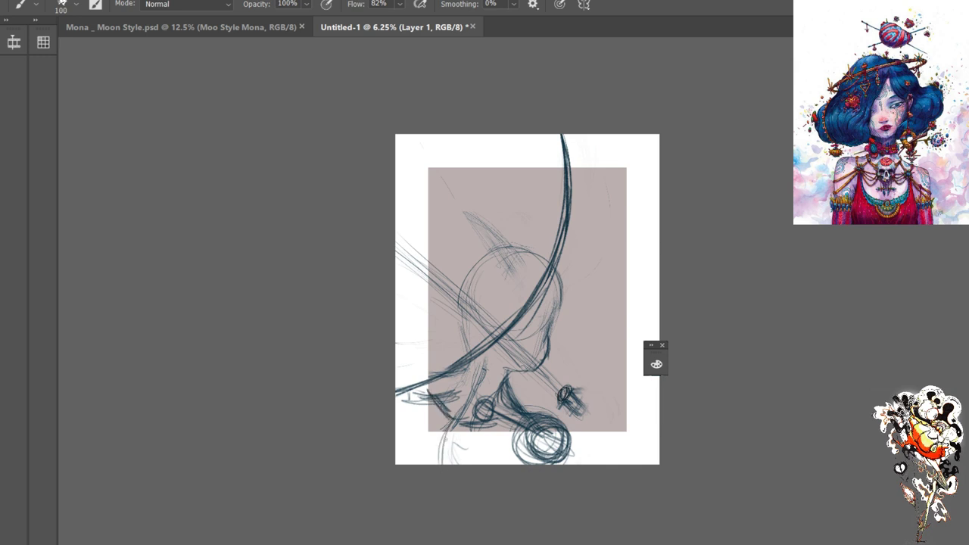
left_click_drag(459, 415, 441, 459)
left_click_drag(474, 385, 439, 463)
left_click_drag(456, 407, 440, 463)
mouse_move(465, 432)
left_mouse_down()
mouse_move(462, 464)
mouse_move(489, 460)
left_mouse_up()
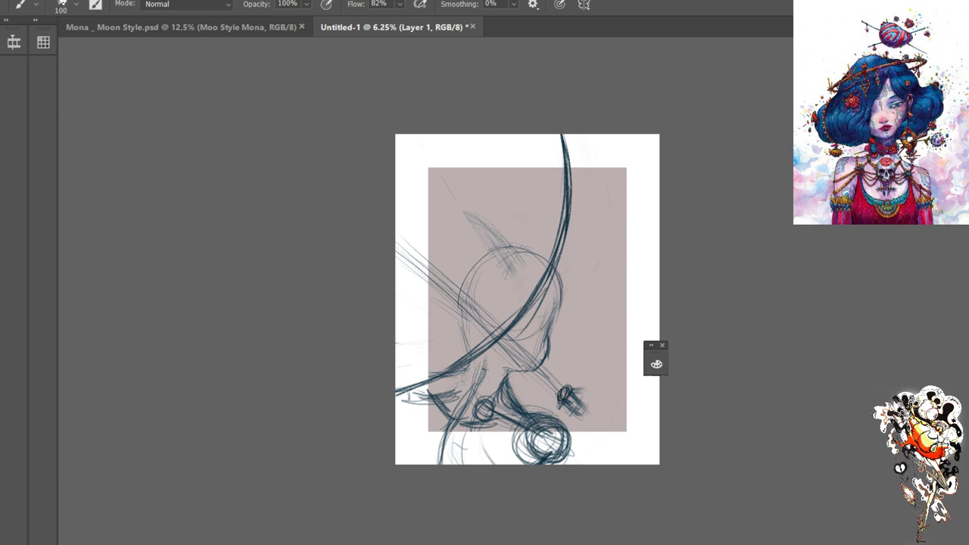
Add strokes to the bottom circle's right side, then scribble a dark knot beside the hilt
mouse_move(562, 417)
left_mouse_down()
mouse_move(577, 436)
mouse_move(582, 463)
mouse_move(573, 458)
left_mouse_up()
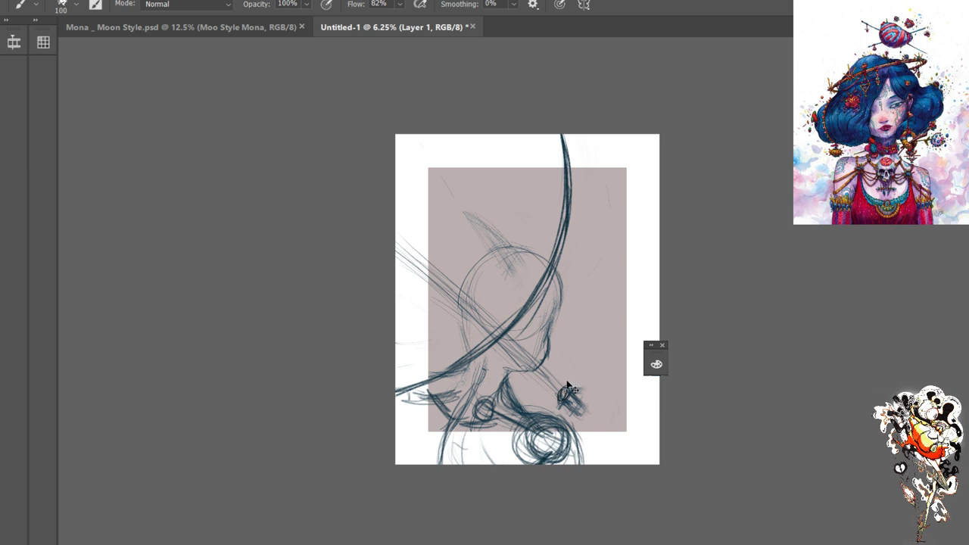
key("ctrl+z")
key("ctrl+z")
key("ctrl+z")
key("ctrl+z")
key("ctrl+z")
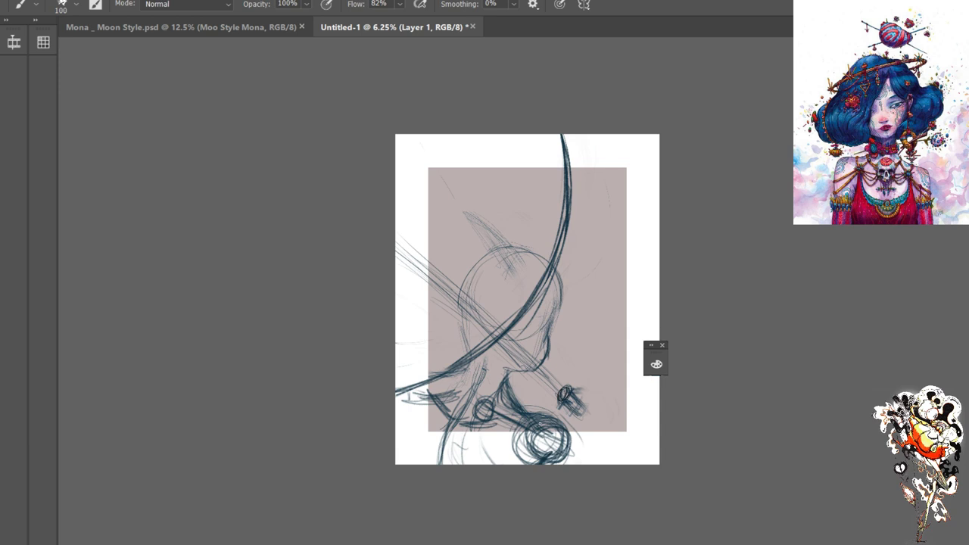
key("ctrl+shift+z")
key("ctrl+shift+z")
key("ctrl+shift+z")
key("ctrl+shift+z")
key("ctrl+shift+z")
key("ctrl+shift+z")
key("ctrl+shift+z")
key("ctrl+shift+z")
key("ctrl+shift+z")
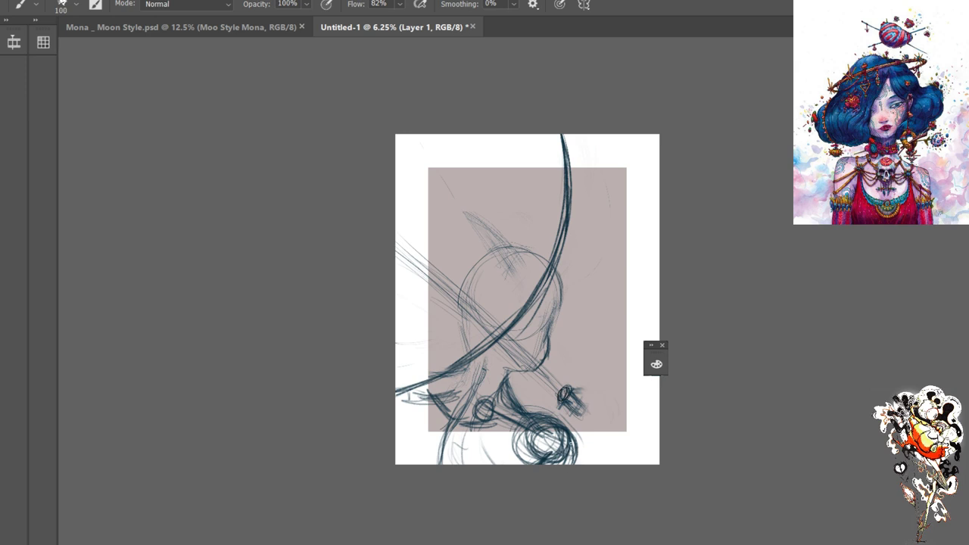
key("ctrl+shift+z")
key("ctrl+shift+z")
key("ctrl+shift+z")
key("ctrl+shift+z")
key("ctrl+shift+z")
key("ctrl+z")
key("ctrl+z")
left_click_drag(588, 393, 574, 393)
left_click_drag(563, 391, 562, 415)
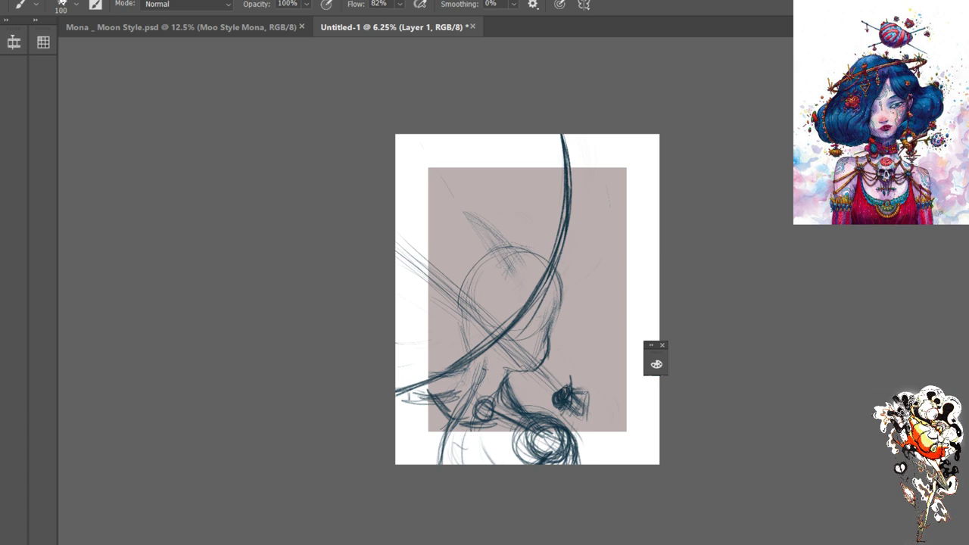
mouse_move(586, 392)
left_mouse_down()
mouse_move(560, 405)
mouse_move(587, 390)
mouse_move(550, 402)
mouse_move(591, 395)
mouse_move(585, 404)
mouse_move(566, 395)
mouse_move(589, 396)
left_mouse_up()
Erase the dark hilt mark, return to the brush, and bring up the Mona _ Moon Style.psd document
key("e")
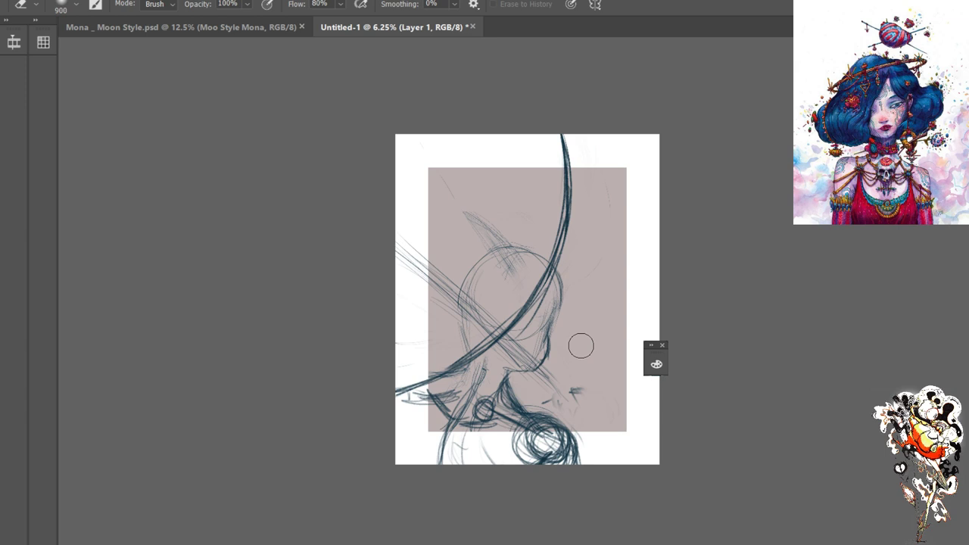
key("b")
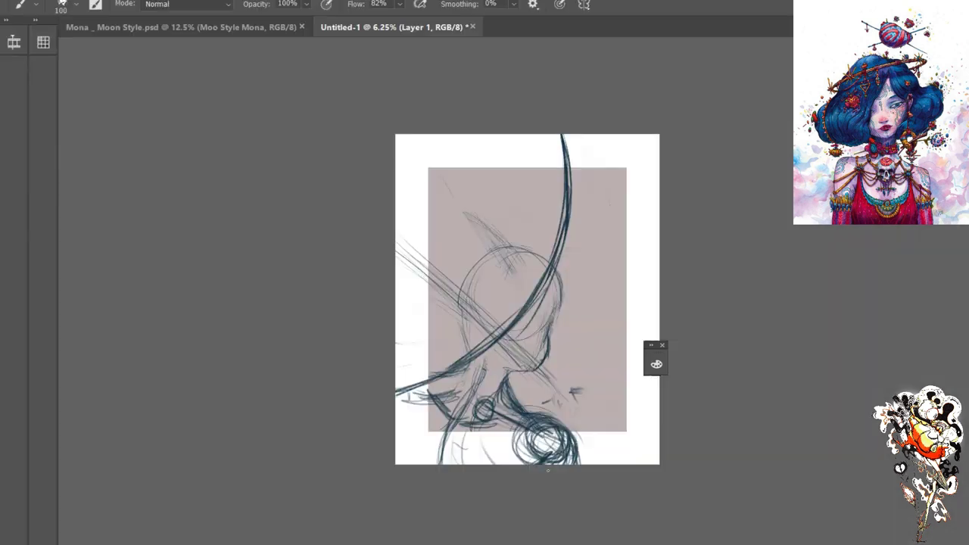
scroll(578, 427, "up", 2)
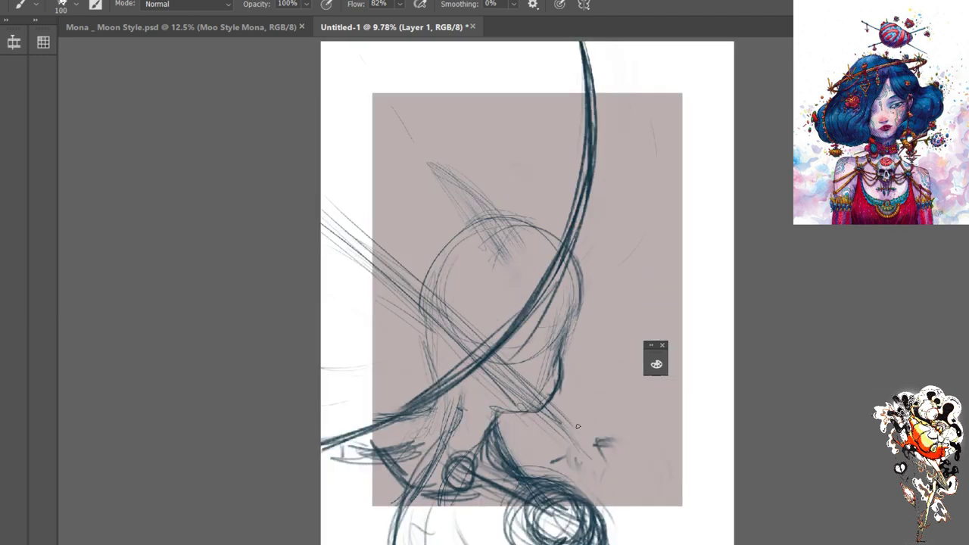
left_click(254, 25)
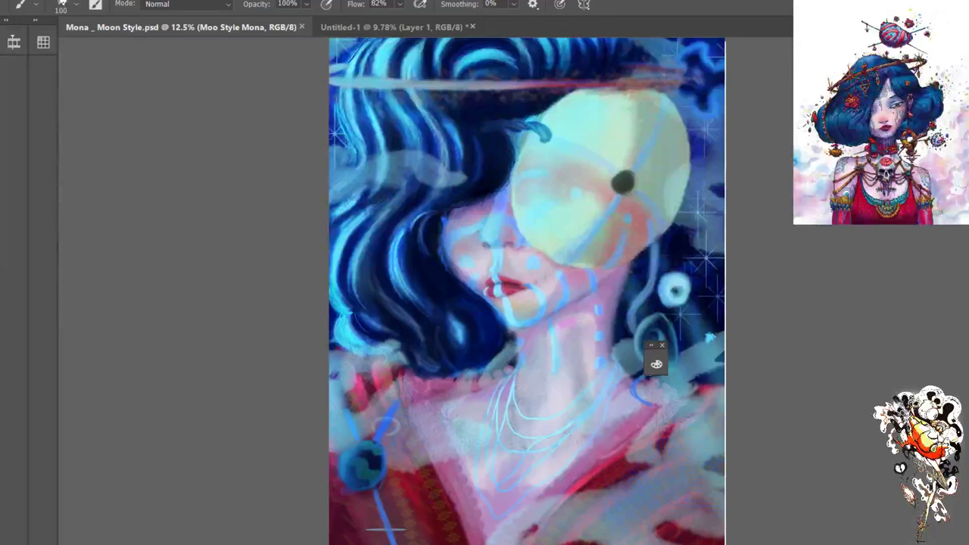
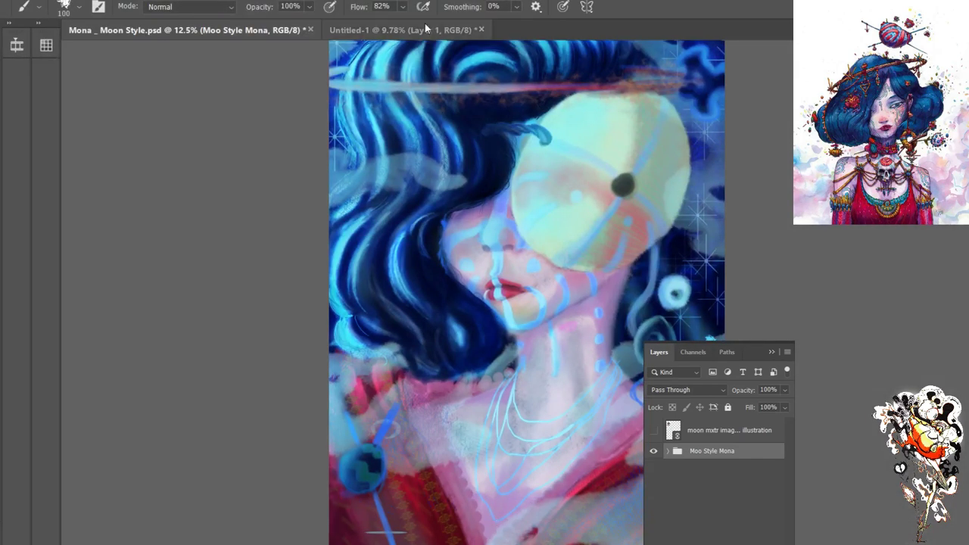
Flip between the Mona _ Moon Style.psd painting and Untitled-1, checking the painting's last change with undo/redo
left_click(428, 30)
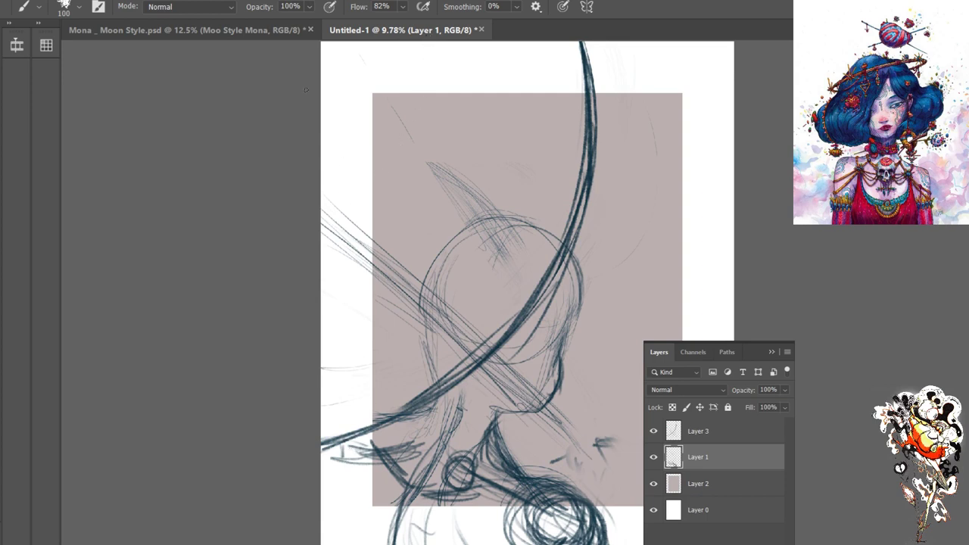
left_click(276, 30)
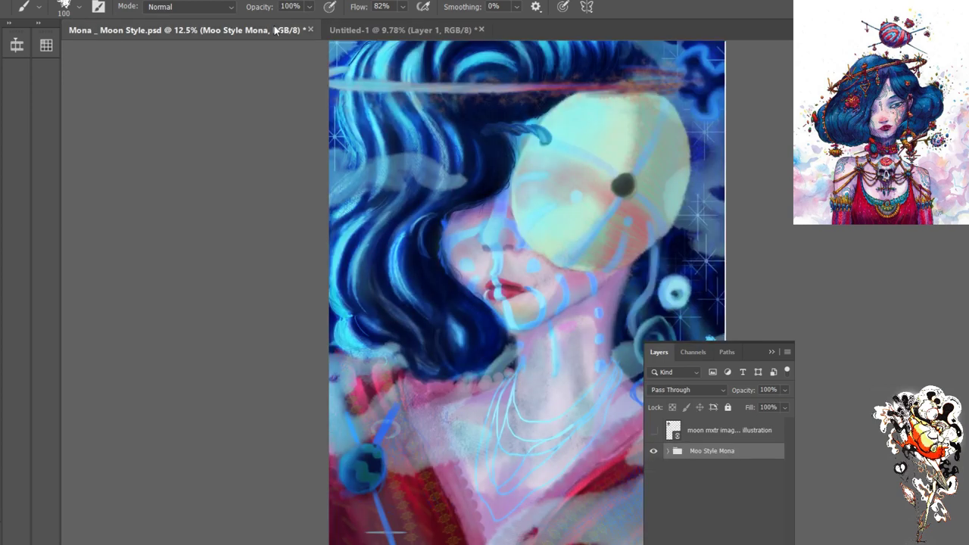
left_click(362, 31)
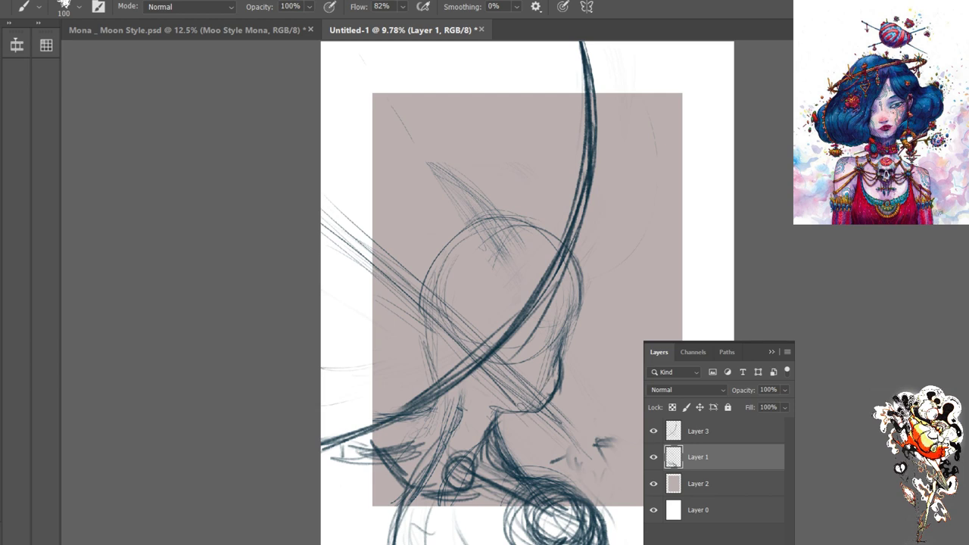
left_click(238, 29)
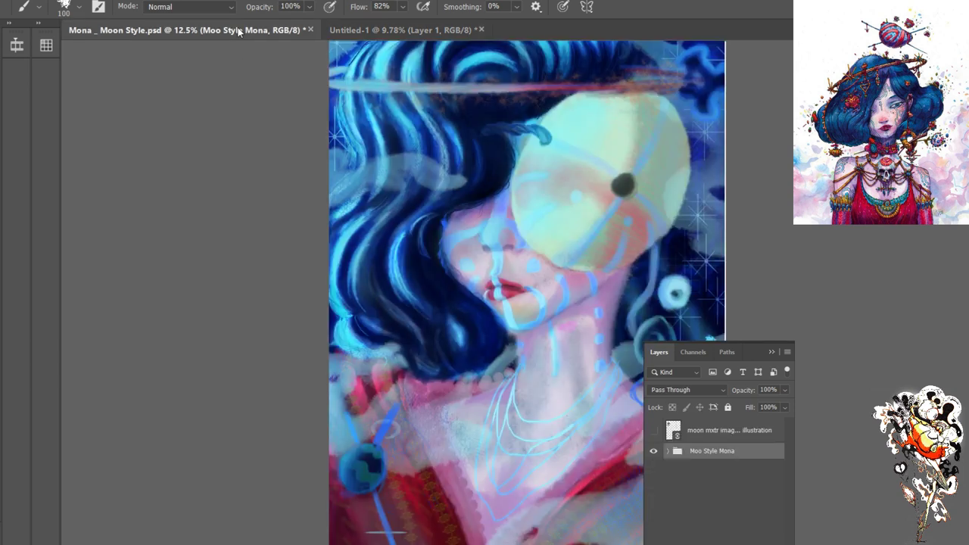
key("ctrl+z")
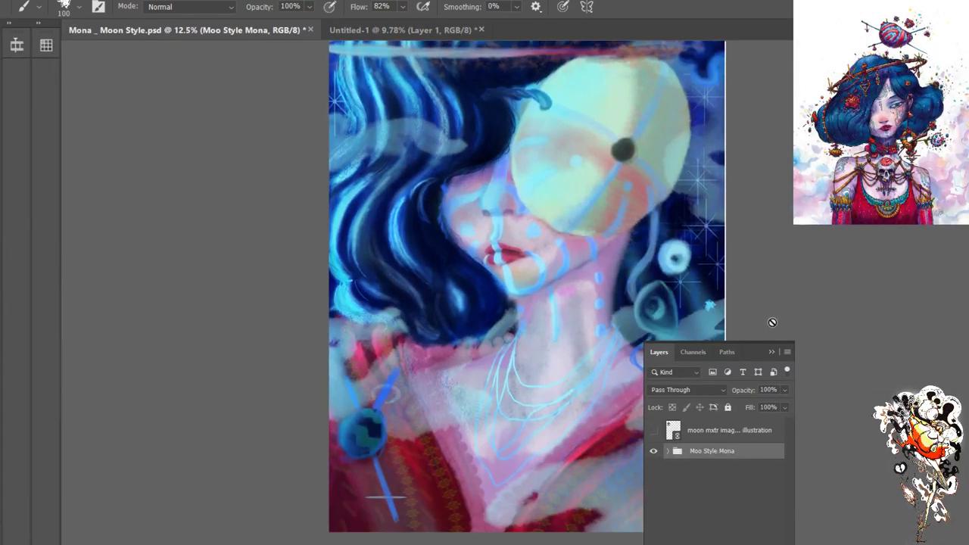
key("ctrl+shift+z")
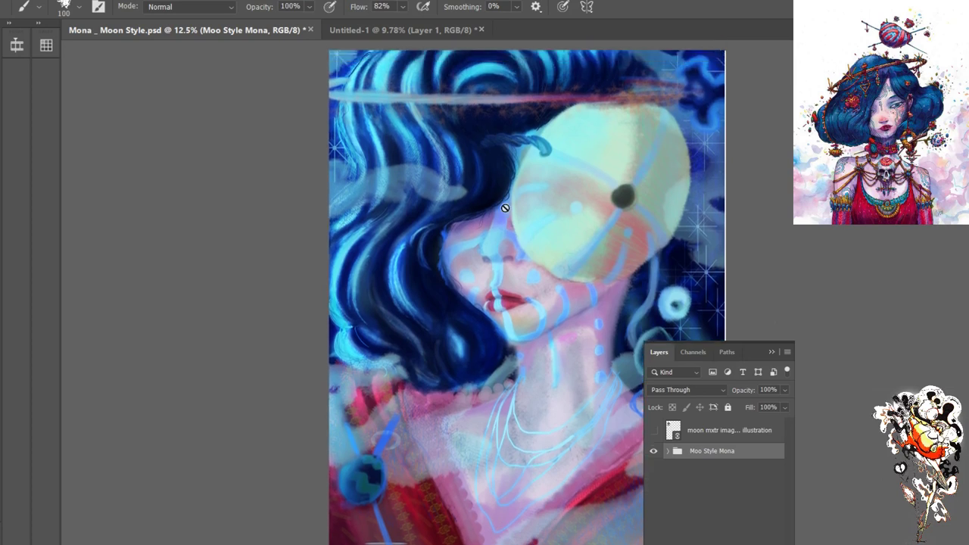
left_click(394, 29)
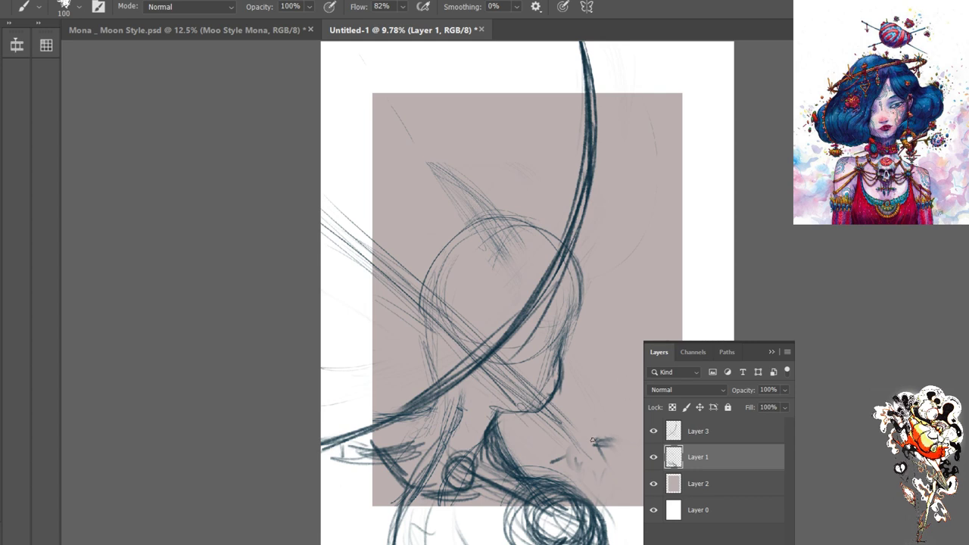
Brush a small tube shape right of the neck on Layer 1 and switch to the Lasso to select it
mouse_move(584, 441)
left_mouse_down()
mouse_move(573, 453)
mouse_move(589, 439)
mouse_move(572, 449)
mouse_move(625, 483)
mouse_move(598, 459)
mouse_move(601, 479)
mouse_move(620, 447)
left_mouse_up()
key("e")
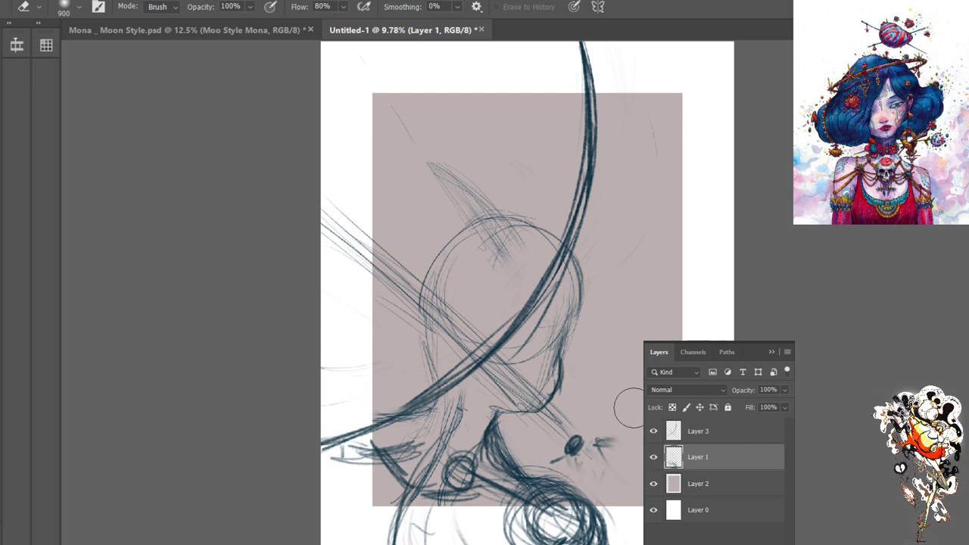
key("b")
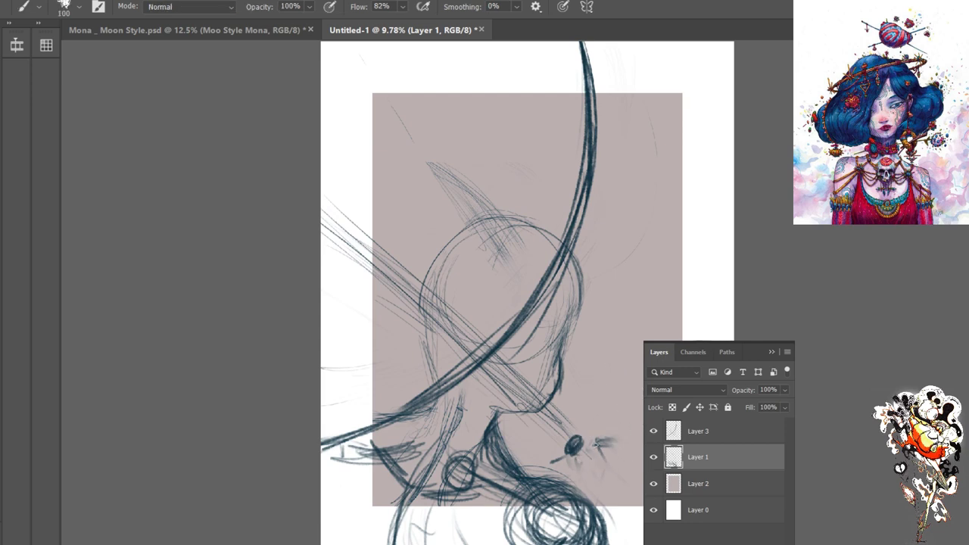
mouse_move(590, 444)
left_mouse_down()
mouse_move(613, 467)
mouse_move(609, 476)
mouse_move(570, 453)
mouse_move(594, 477)
mouse_move(616, 477)
mouse_move(565, 435)
mouse_move(555, 462)
mouse_move(607, 492)
mouse_move(633, 477)
mouse_move(575, 429)
left_mouse_up()
key("l")
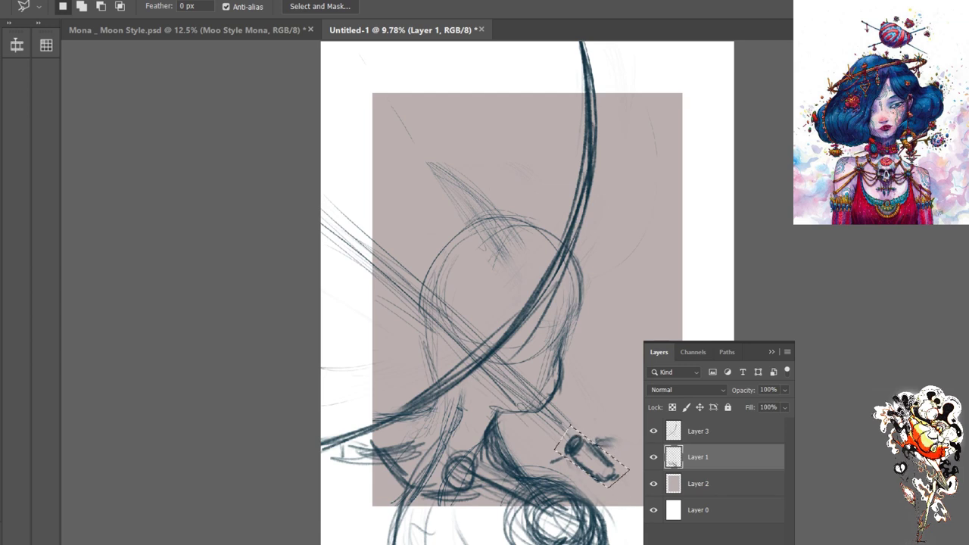
Free-transform the tube to shrink, skew and tilt it, then commit the transform
key("ctrl+t")
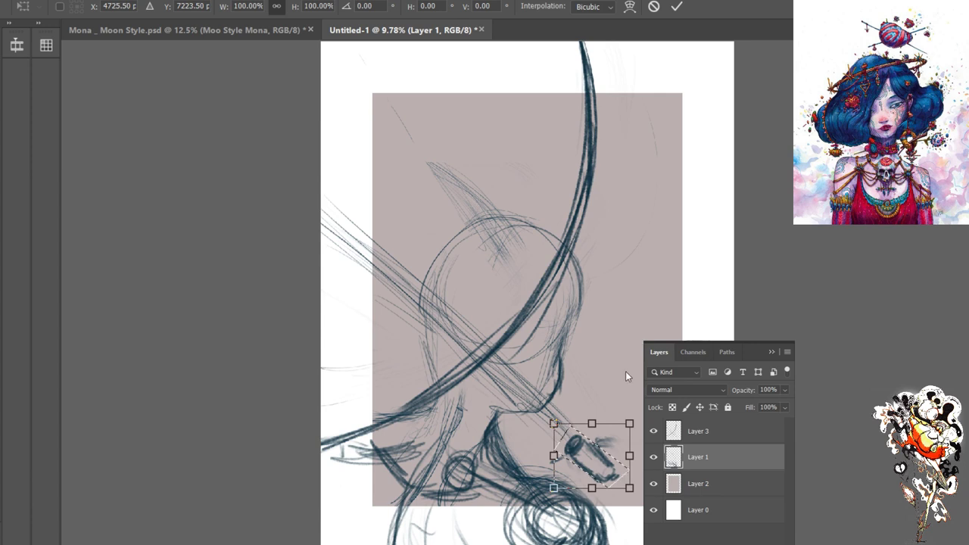
left_click_drag(553, 424, 560, 444)
left_click_drag(630, 493, 546, 482)
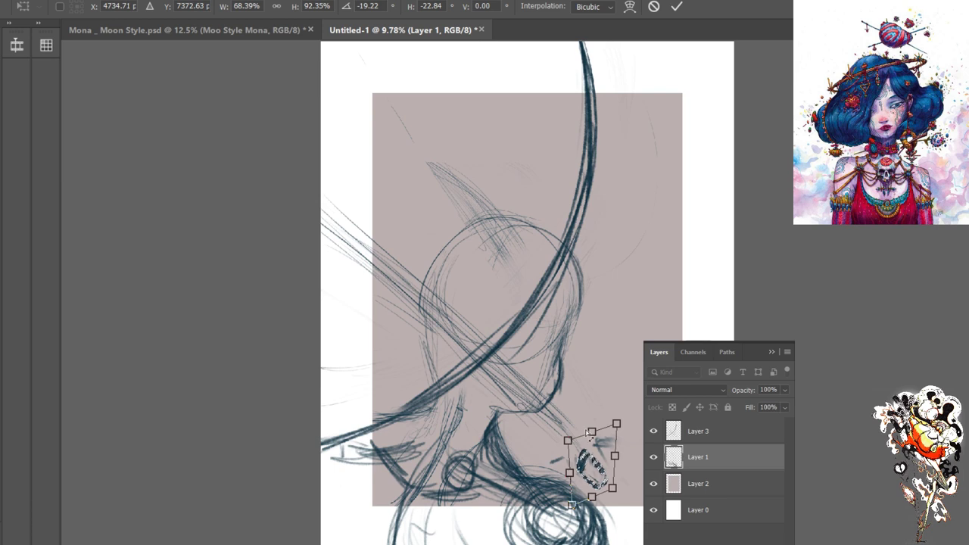
left_click_drag(618, 426, 576, 445)
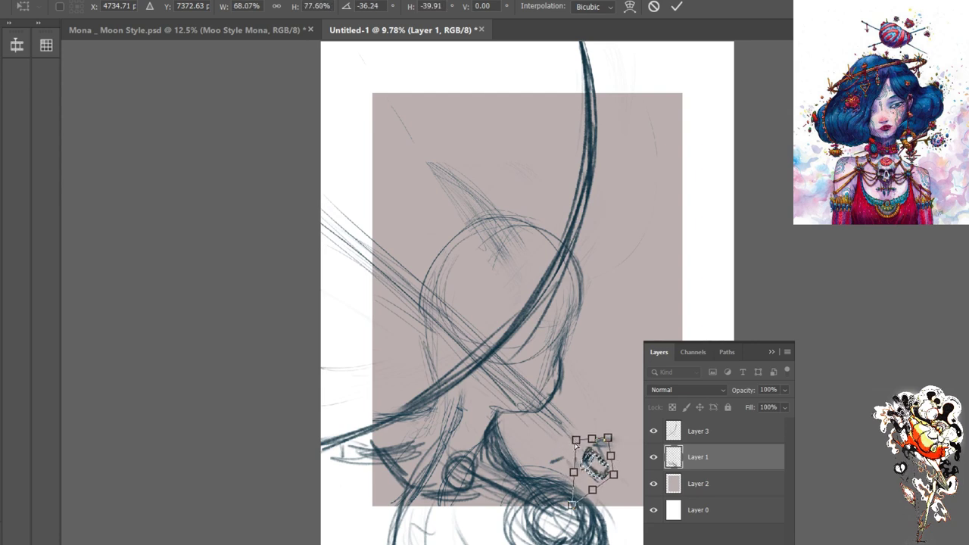
key("Return")
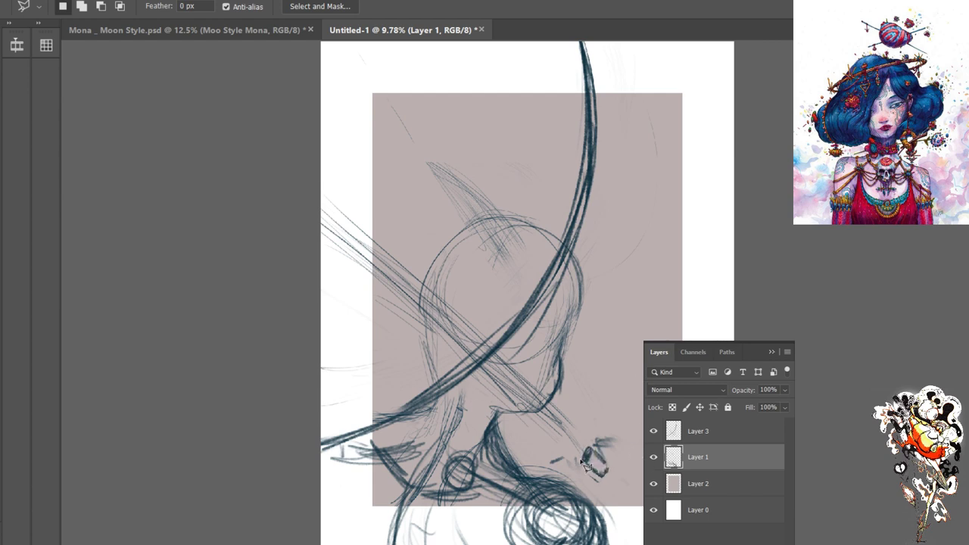
key("b")
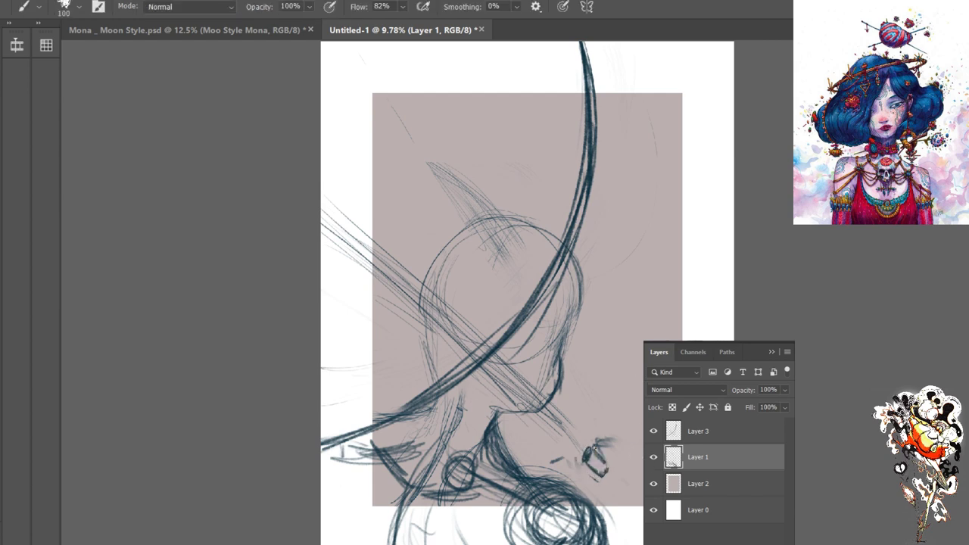
Darken the tube and diagonal line, then brush loose curling strokes in the lower-left corner
mouse_move(578, 448)
left_mouse_down()
mouse_move(606, 470)
mouse_move(587, 448)
left_mouse_up()
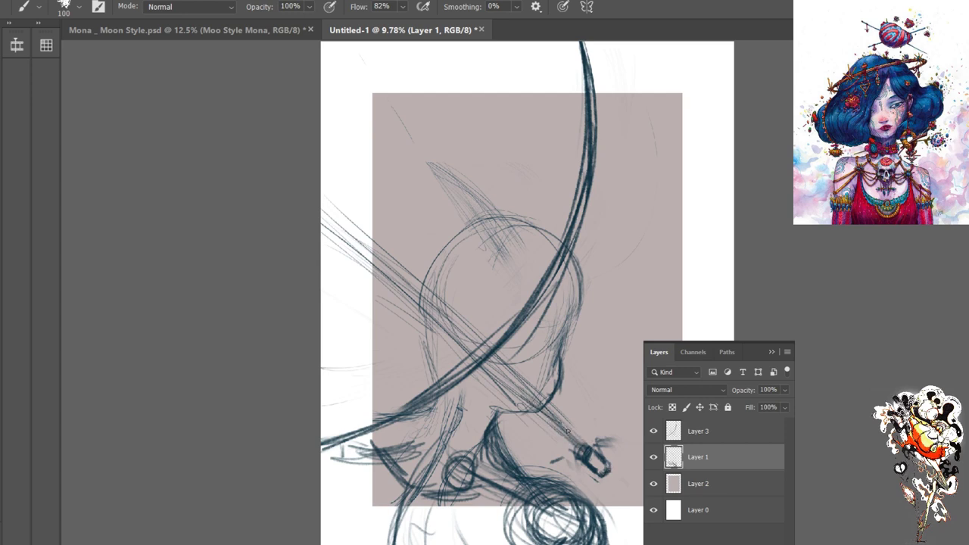
mouse_move(566, 431)
left_mouse_down()
mouse_move(481, 358)
mouse_move(582, 445)
left_mouse_up()
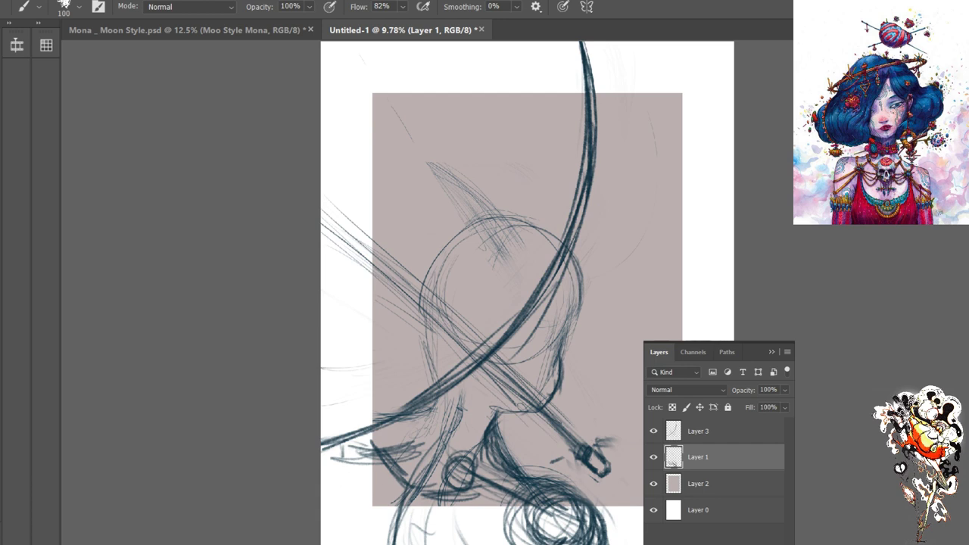
mouse_move(349, 490)
left_mouse_down()
mouse_move(349, 461)
mouse_move(359, 474)
mouse_move(341, 491)
mouse_move(363, 478)
mouse_move(349, 460)
mouse_move(335, 489)
mouse_move(362, 466)
mouse_move(337, 507)
mouse_move(337, 485)
mouse_move(350, 518)
mouse_move(357, 451)
mouse_move(344, 524)
left_mouse_up()
mouse_move(371, 459)
left_mouse_down()
mouse_move(344, 474)
mouse_move(336, 526)
mouse_move(345, 544)
left_mouse_up()
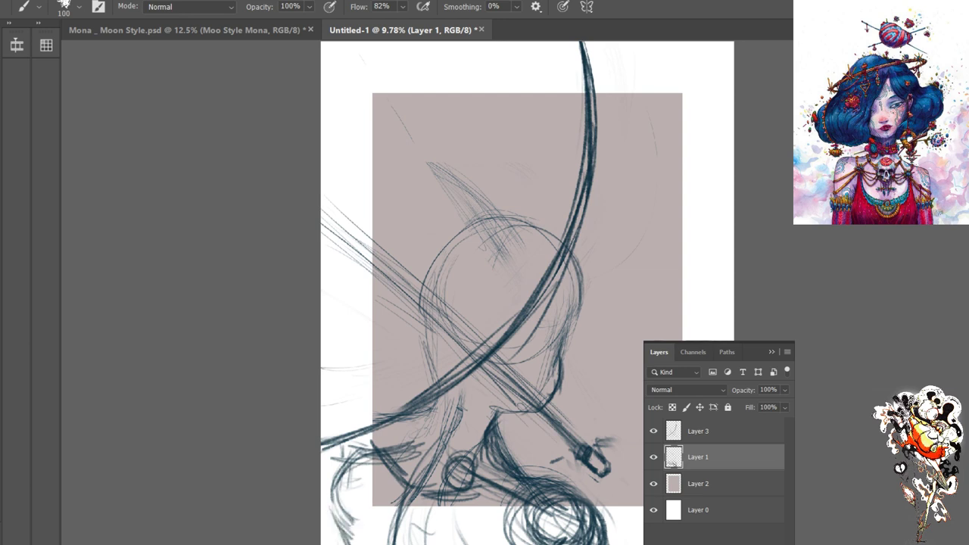
mouse_move(371, 457)
left_mouse_down()
mouse_move(333, 506)
mouse_move(331, 544)
left_mouse_up()
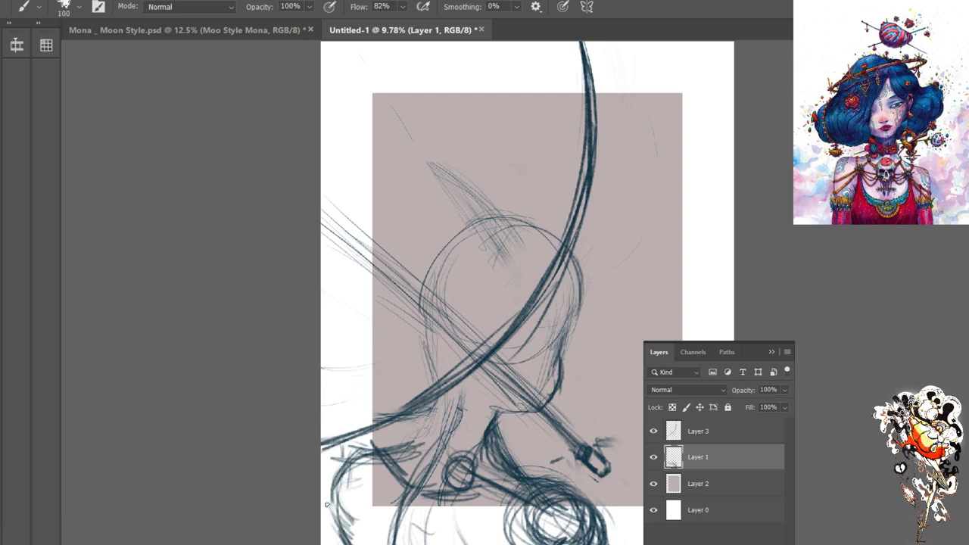
mouse_move(348, 499)
left_mouse_down()
mouse_move(332, 543)
mouse_move(333, 530)
left_mouse_up()
mouse_move(409, 484)
left_mouse_down()
mouse_move(400, 492)
mouse_move(353, 468)
mouse_move(341, 476)
mouse_move(336, 522)
mouse_move(370, 539)
mouse_move(337, 515)
left_mouse_up()
mouse_move(377, 474)
left_mouse_down()
mouse_move(326, 490)
mouse_move(338, 486)
mouse_move(339, 534)
left_mouse_up()
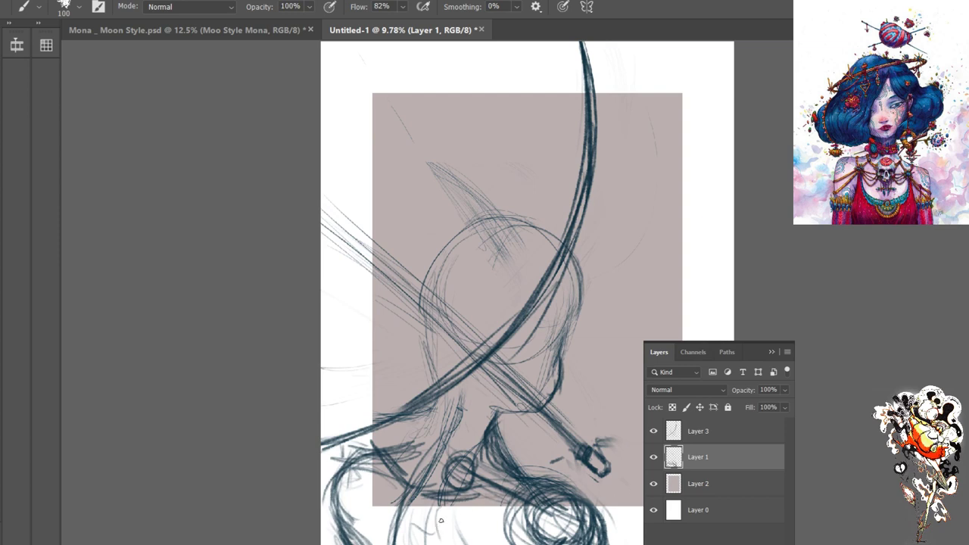
Brush dark strokes along the canvas's bottom and lower-left edges
mouse_move(435, 534)
left_mouse_down()
mouse_move(479, 491)
mouse_move(499, 493)
mouse_move(444, 530)
mouse_move(442, 543)
mouse_move(500, 503)
left_mouse_up()
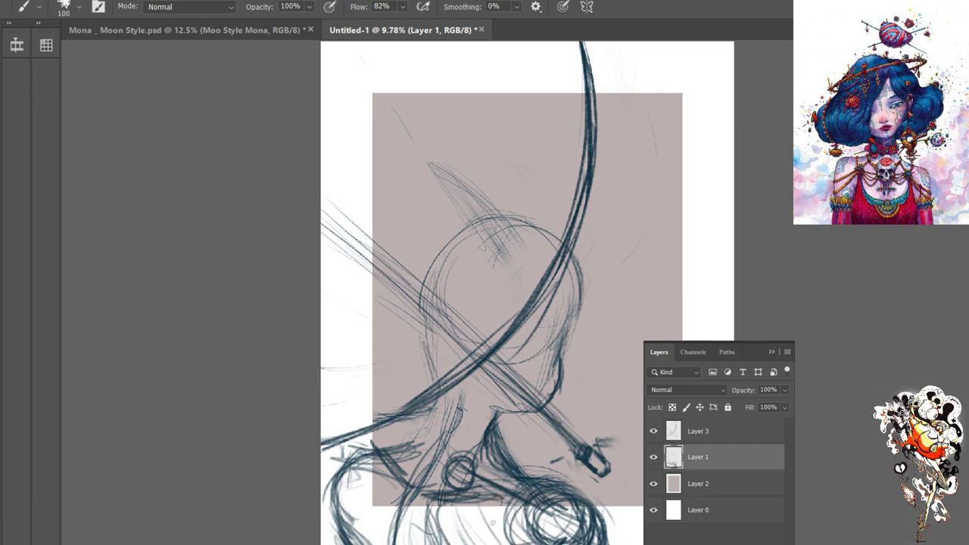
left_click_drag(459, 530, 514, 540)
mouse_move(367, 487)
left_mouse_down()
mouse_move(401, 530)
mouse_move(356, 542)
mouse_move(394, 502)
mouse_move(377, 542)
mouse_move(341, 486)
left_mouse_up()
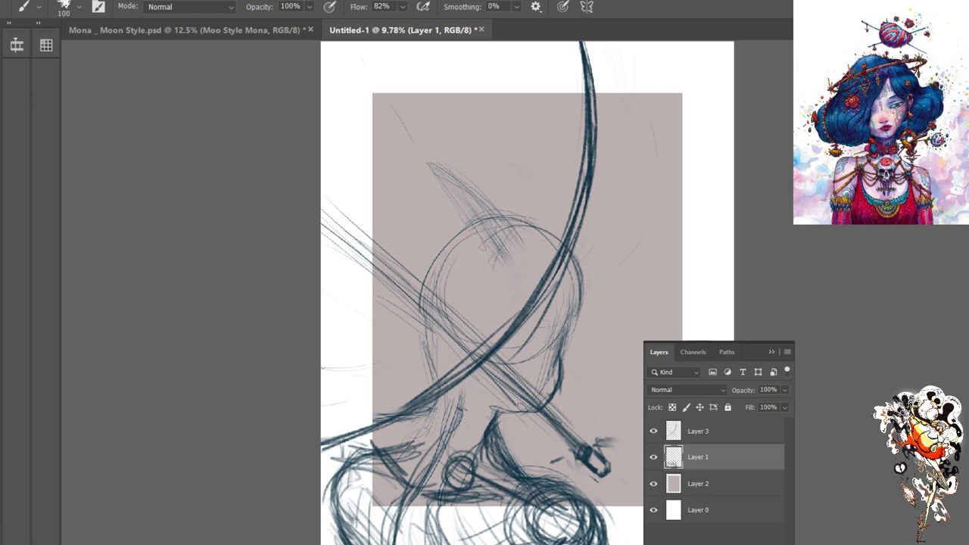
Add vertical sketch strokes left of the neck, extending down to the bottom and up toward the hair
mouse_move(433, 401)
left_mouse_down()
mouse_move(420, 440)
mouse_move(406, 445)
mouse_move(415, 442)
left_mouse_up()
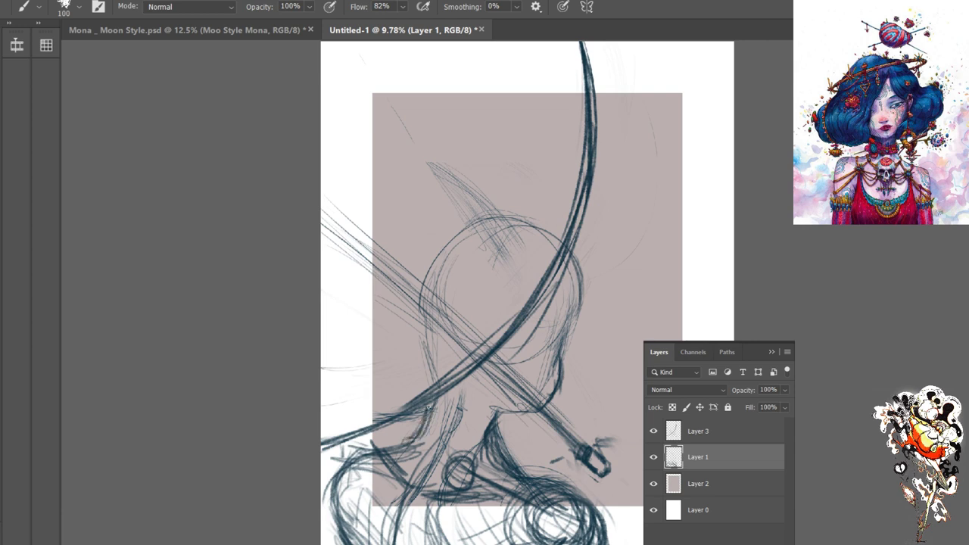
left_click_drag(439, 393, 416, 437)
left_click_drag(439, 338, 421, 384)
left_click_drag(422, 464, 409, 543)
left_click_drag(453, 374, 453, 430)
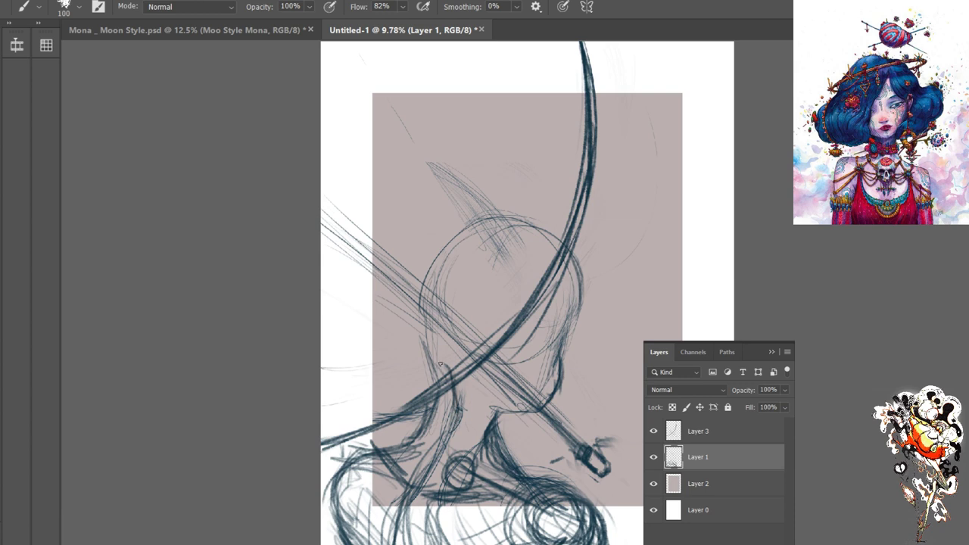
left_click_drag(448, 355, 456, 374)
left_click_drag(456, 385, 459, 409)
left_click_drag(454, 365, 439, 318)
left_click_drag(462, 364, 447, 277)
left_click_drag(453, 358, 444, 319)
Sketch arcing strokes through the hair and darken the head's right outline down to the chin
mouse_move(485, 270)
left_mouse_down()
mouse_move(556, 230)
mouse_move(457, 303)
left_mouse_up()
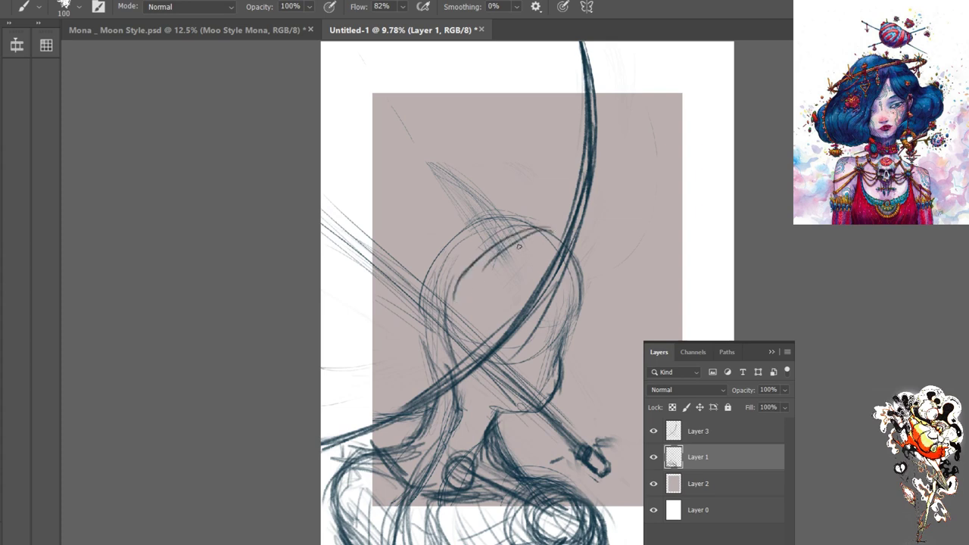
left_click_drag(520, 247, 444, 321)
mouse_move(530, 224)
left_mouse_down()
mouse_move(439, 316)
mouse_move(446, 340)
left_mouse_up()
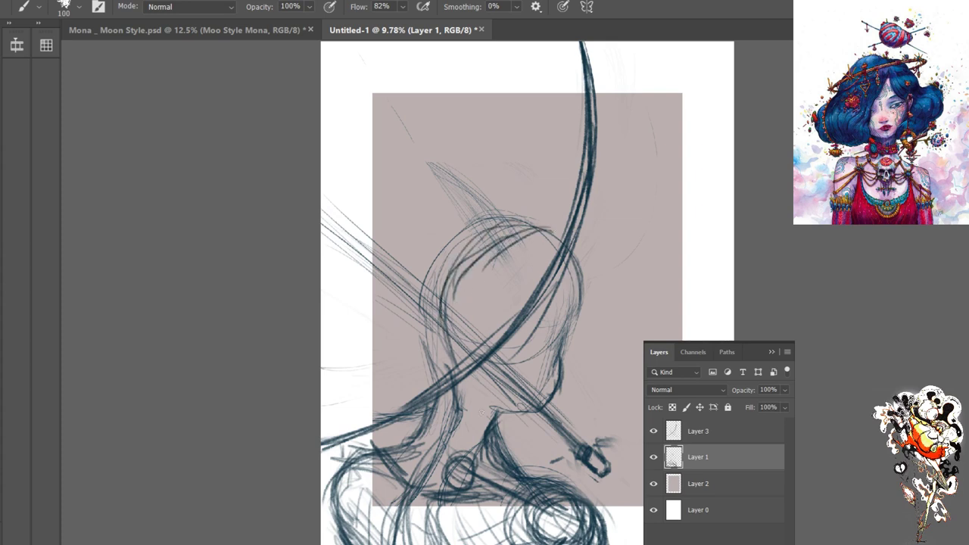
left_click_drag(577, 257, 575, 326)
left_click_drag(577, 283, 564, 366)
left_click_drag(571, 333, 562, 375)
left_click_drag(555, 399, 547, 406)
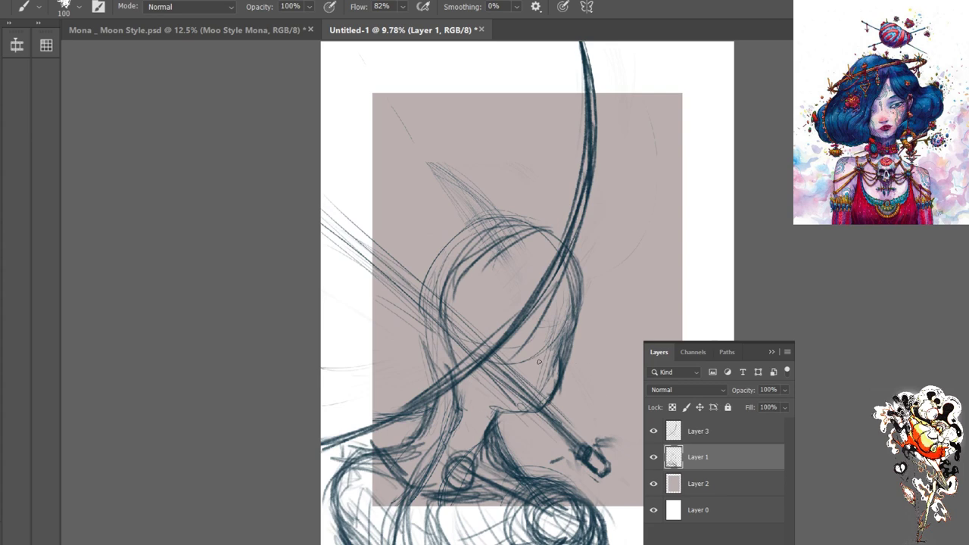
Lighten the heavy lines on the face's right outline with a size-300 Eraser
key("e")
key("bracketleft")
key("bracketleft")
key("bracketleft")
key("bracketleft")
key("bracketleft")
key("bracketleft")
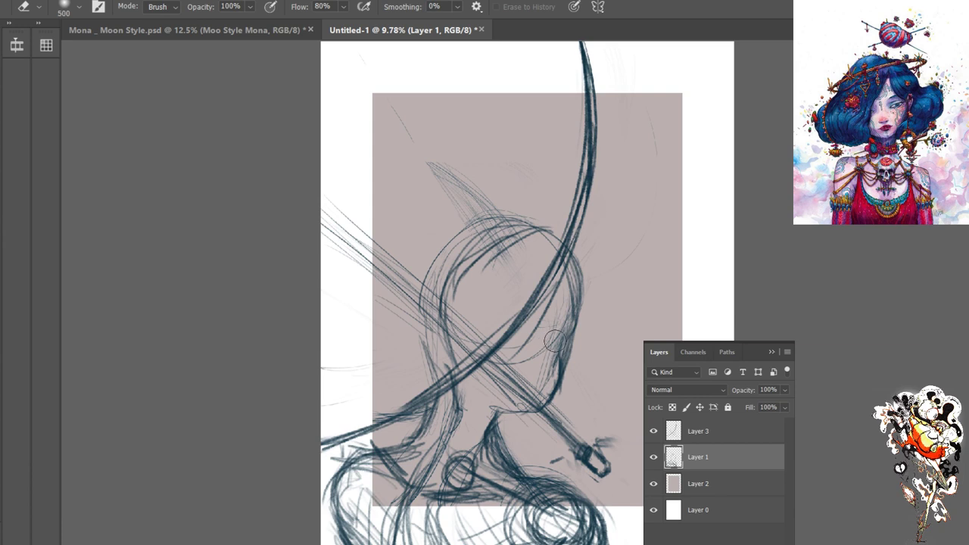
mouse_move(555, 358)
left_mouse_down()
mouse_move(558, 344)
mouse_move(555, 365)
left_mouse_up()
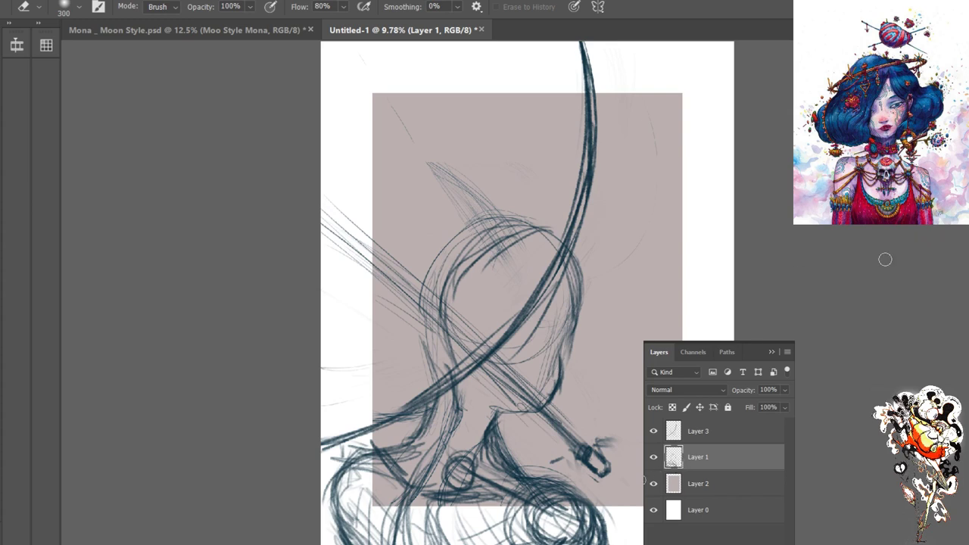
key("b")
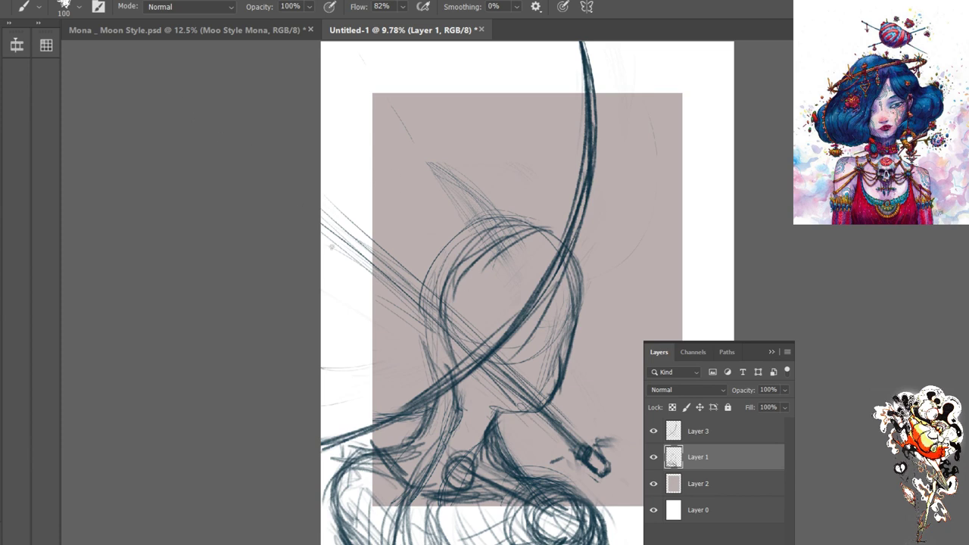
Draw a thick band of long diagonal strokes across the sketch
left_click_drag(257, 131, 462, 336)
left_click_drag(326, 219, 464, 350)
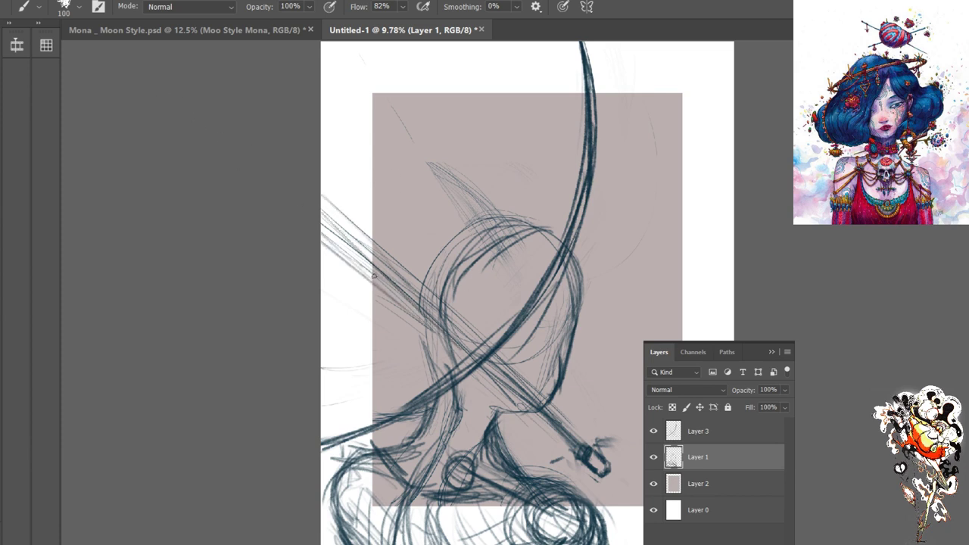
left_click_drag(348, 258, 471, 356)
left_click_drag(321, 237, 477, 366)
left_click_drag(384, 297, 473, 364)
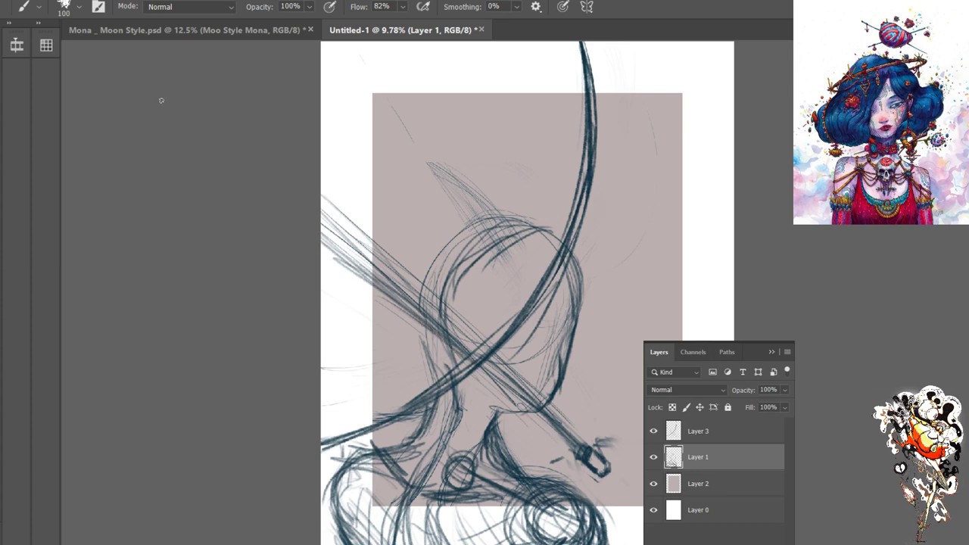
Add light sweeping lines across the upper canvas and hatching in the top-left margin
mouse_move(325, 148)
left_mouse_down()
mouse_move(551, 203)
mouse_move(535, 200)
left_mouse_up()
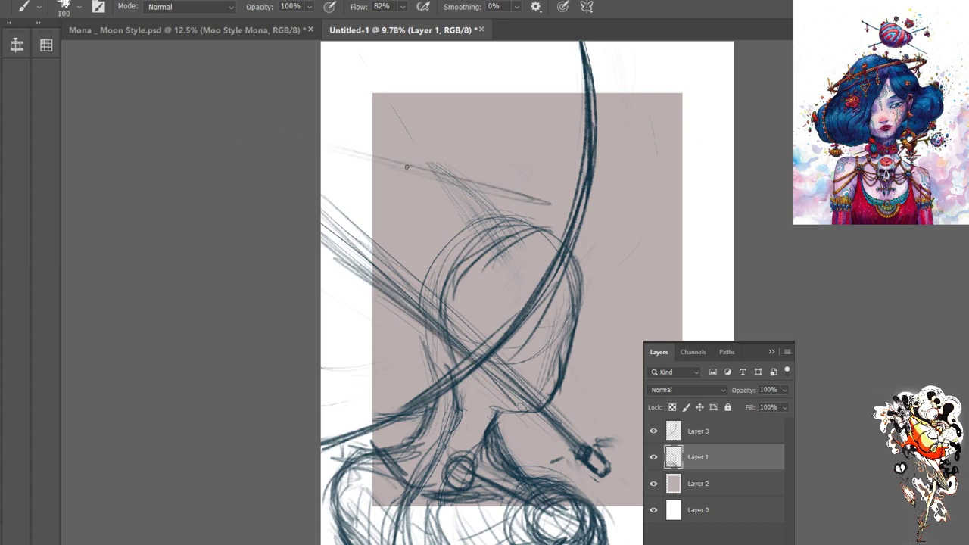
left_click_drag(432, 172, 561, 201)
left_click_drag(455, 43, 296, 93)
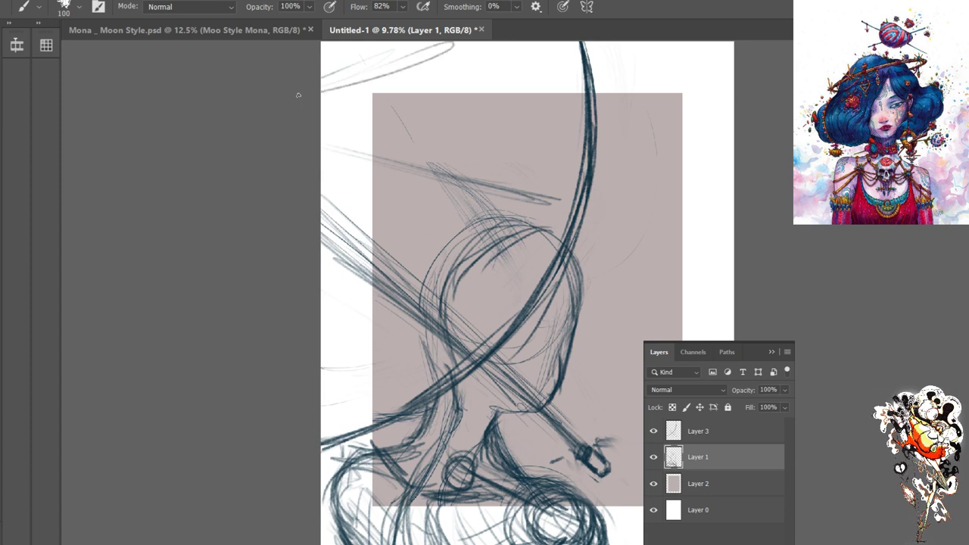
left_click_drag(467, 45, 321, 94)
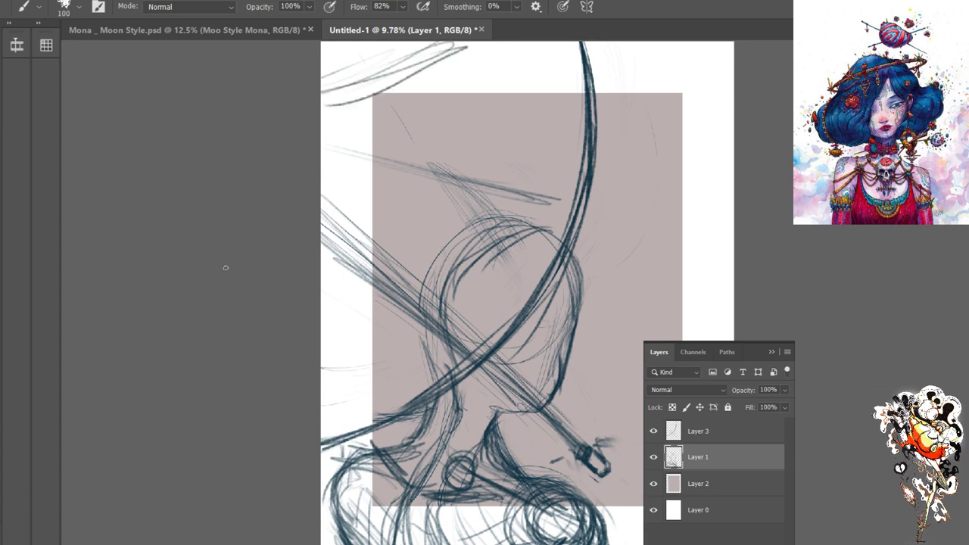
left_click_drag(333, 413, 318, 438)
left_click_drag(559, 203, 432, 171)
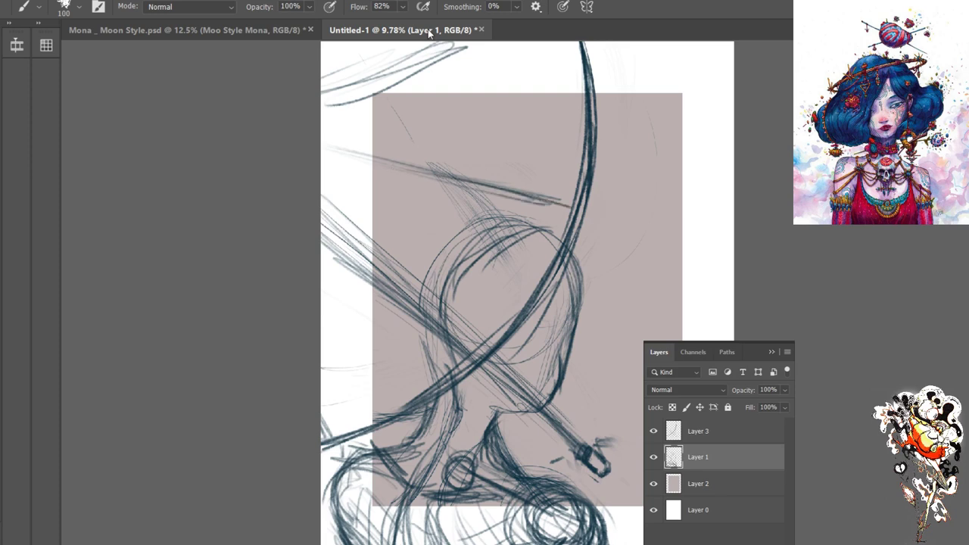
mouse_move(466, 42)
left_mouse_down()
mouse_move(388, 64)
mouse_move(457, 50)
mouse_move(322, 103)
left_mouse_up()
left_click_drag(426, 65, 324, 98)
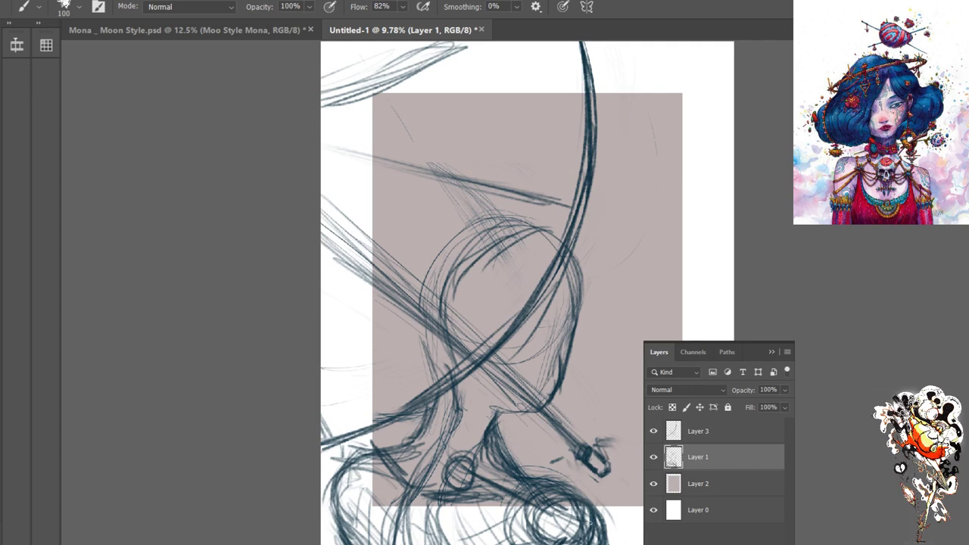
Hide the layers panel and zoom out to see the whole page
scroll(516, 407, "up", 1)
key("F7")
key("F6")
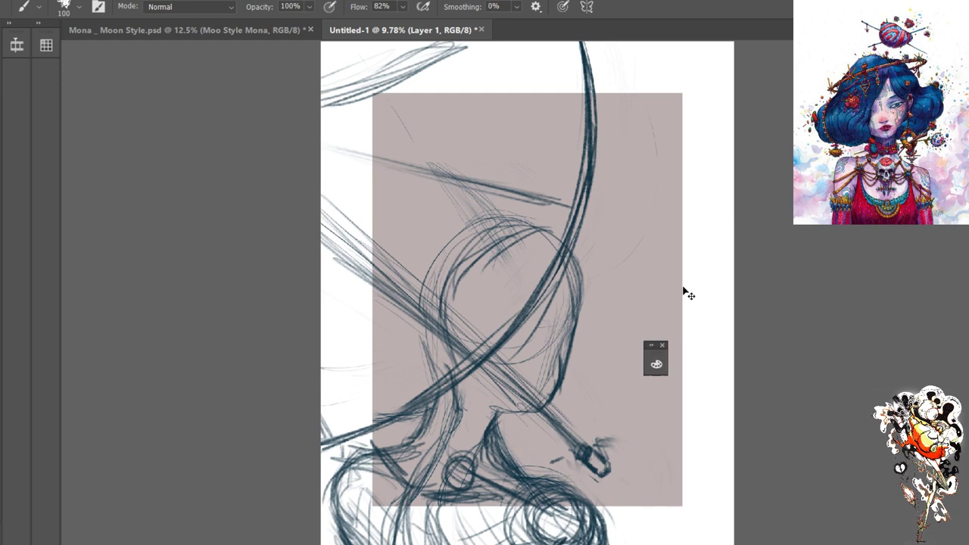
key("ctrl+minus")
key("ctrl+minus")
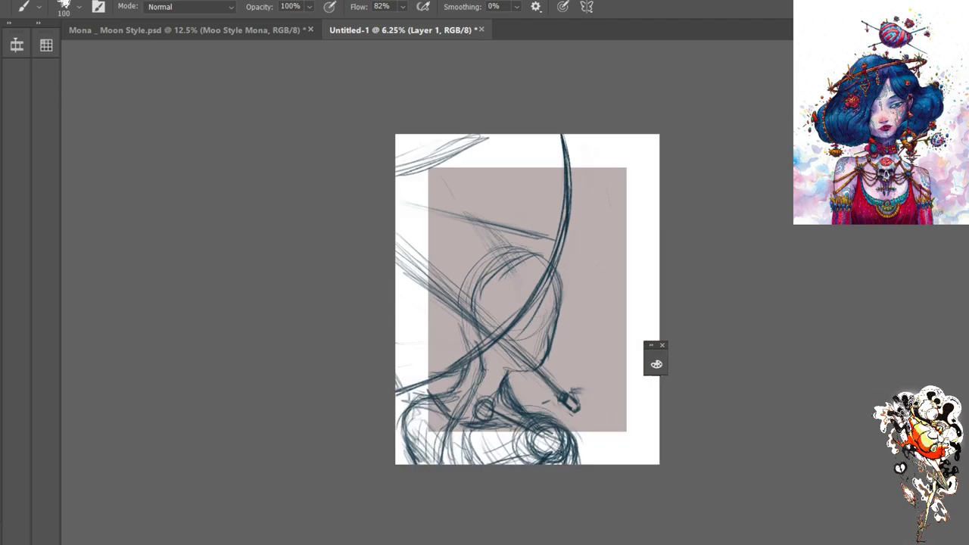
Sketch a hand with dark strokes at the figure's lower right
mouse_move(596, 437)
left_mouse_down()
mouse_move(596, 506)
mouse_move(583, 395)
mouse_move(598, 424)
mouse_move(592, 473)
mouse_move(582, 432)
mouse_move(593, 418)
mouse_move(585, 434)
mouse_move(596, 470)
mouse_move(586, 447)
left_mouse_up()
mouse_move(598, 395)
left_mouse_down()
mouse_move(603, 421)
mouse_move(581, 420)
mouse_move(600, 388)
left_mouse_up()
mouse_move(570, 391)
left_mouse_down()
mouse_move(598, 385)
mouse_move(583, 386)
mouse_move(594, 436)
left_mouse_up()
mouse_move(601, 397)
left_mouse_down()
mouse_move(595, 446)
mouse_move(604, 425)
mouse_move(593, 464)
left_mouse_up()
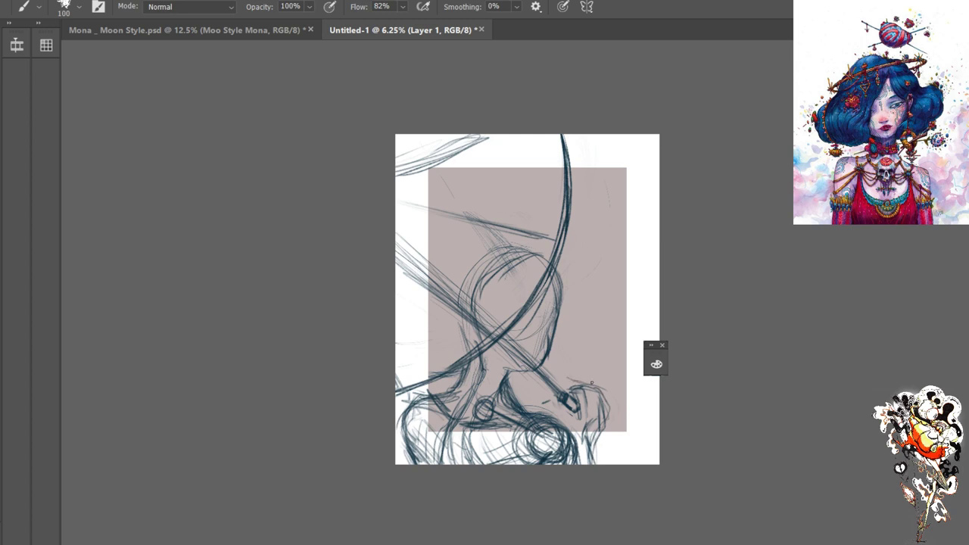
mouse_move(564, 381)
left_mouse_down()
mouse_move(599, 388)
mouse_move(558, 386)
mouse_move(554, 411)
left_mouse_up()
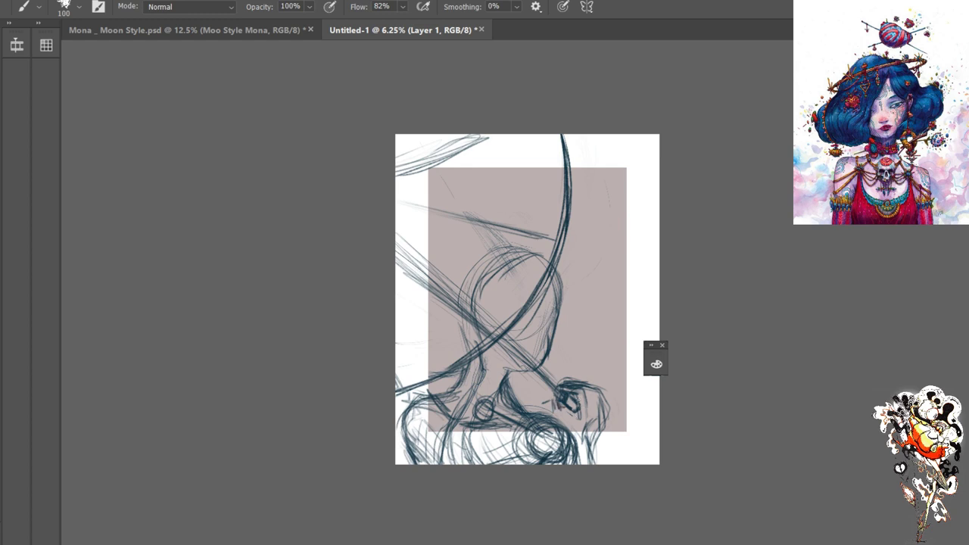
mouse_move(581, 395)
left_mouse_down()
mouse_move(573, 413)
mouse_move(565, 408)
mouse_move(568, 421)
mouse_move(579, 411)
mouse_move(551, 415)
left_mouse_up()
mouse_move(572, 406)
left_mouse_down()
mouse_move(550, 390)
mouse_move(595, 443)
mouse_move(558, 423)
left_mouse_up()
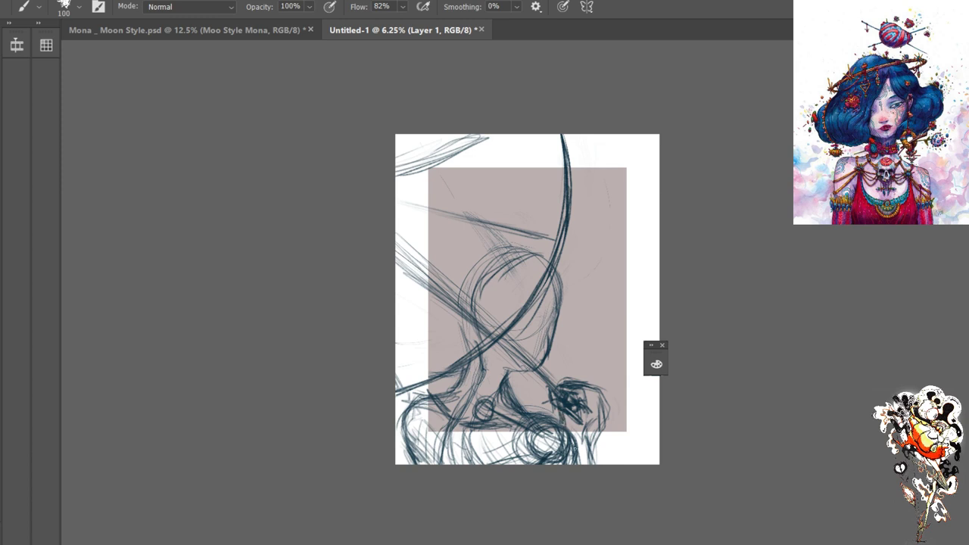
mouse_move(592, 392)
left_mouse_down()
mouse_move(601, 397)
mouse_move(598, 424)
left_mouse_up()
Zoom in slightly and brush lines at the lower-left shoulder area
key("ctrl+plus")
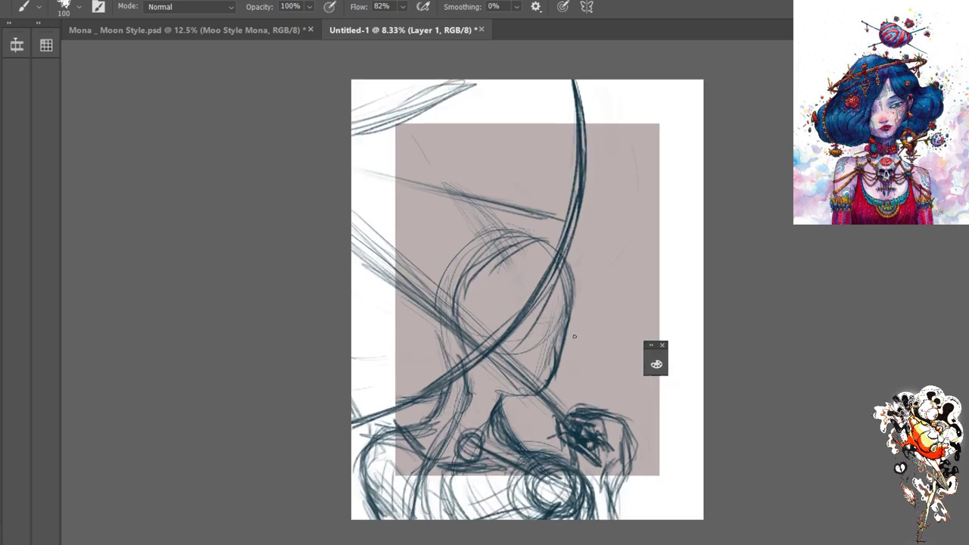
mouse_move(445, 397)
left_mouse_down()
mouse_move(416, 435)
mouse_move(371, 450)
mouse_move(362, 521)
left_mouse_up()
left_click_drag(378, 487, 368, 519)
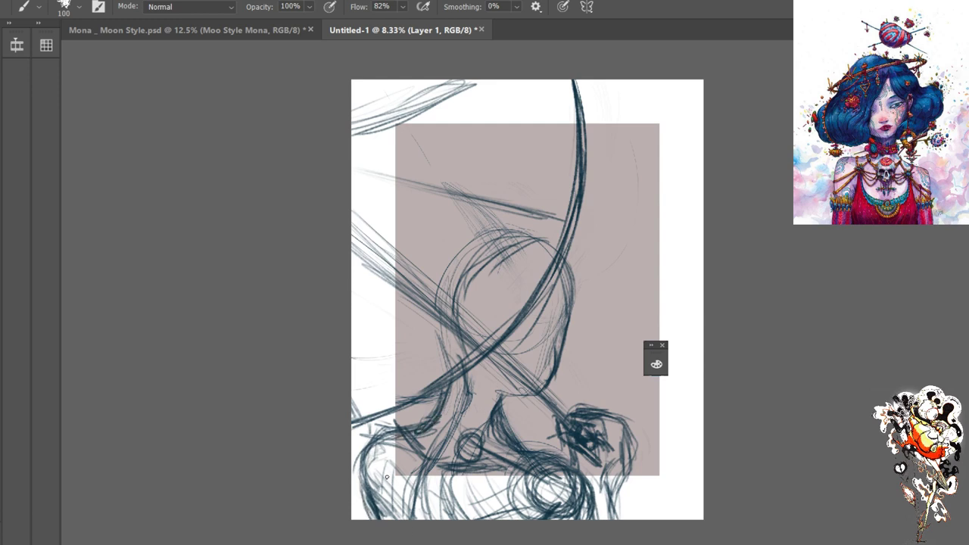
mouse_move(398, 431)
left_mouse_down()
mouse_move(368, 430)
mouse_move(356, 480)
mouse_move(356, 452)
mouse_move(362, 501)
left_mouse_up()
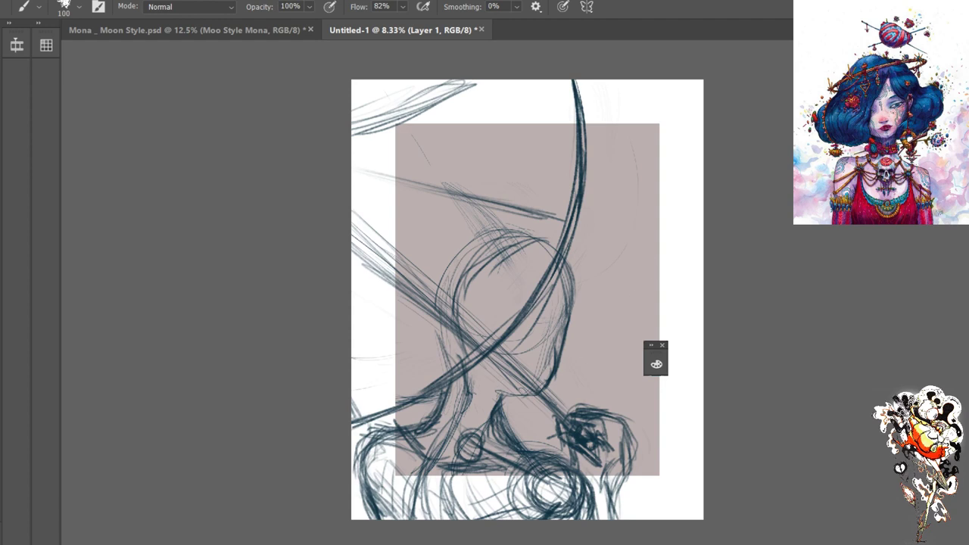
Check the Mona painting for reference, then darken the face's right contour down to the chin
left_click(209, 30)
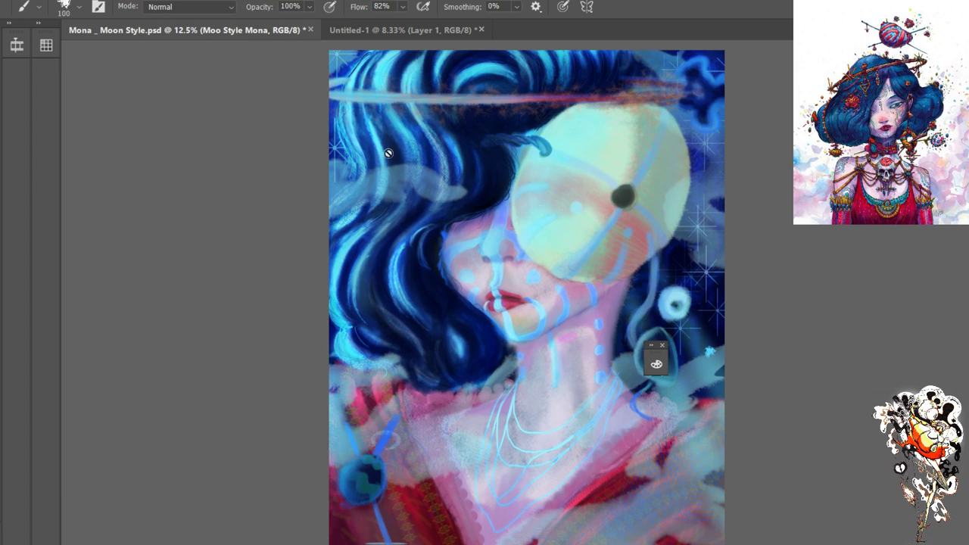
left_click(368, 33)
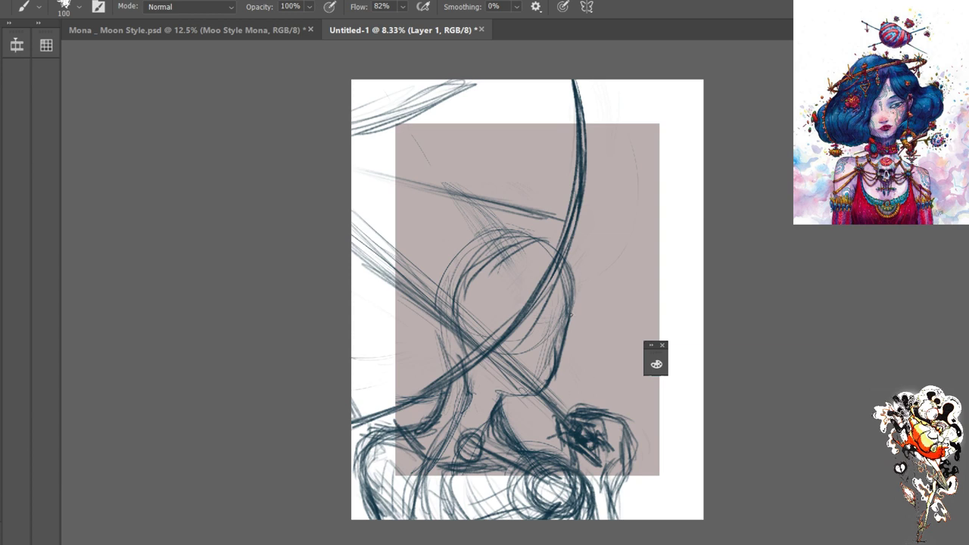
mouse_move(570, 315)
left_mouse_down()
mouse_move(558, 365)
mouse_move(539, 389)
left_mouse_up()
left_click_drag(564, 352, 560, 370)
Brush dark strokes along the face contour, the jaw line under the chin, and the head top
key("e")
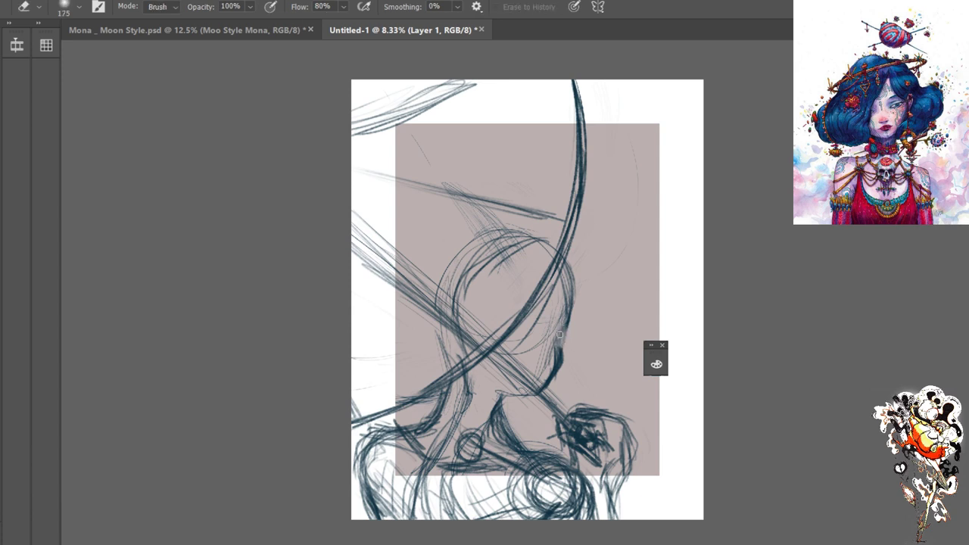
key("b")
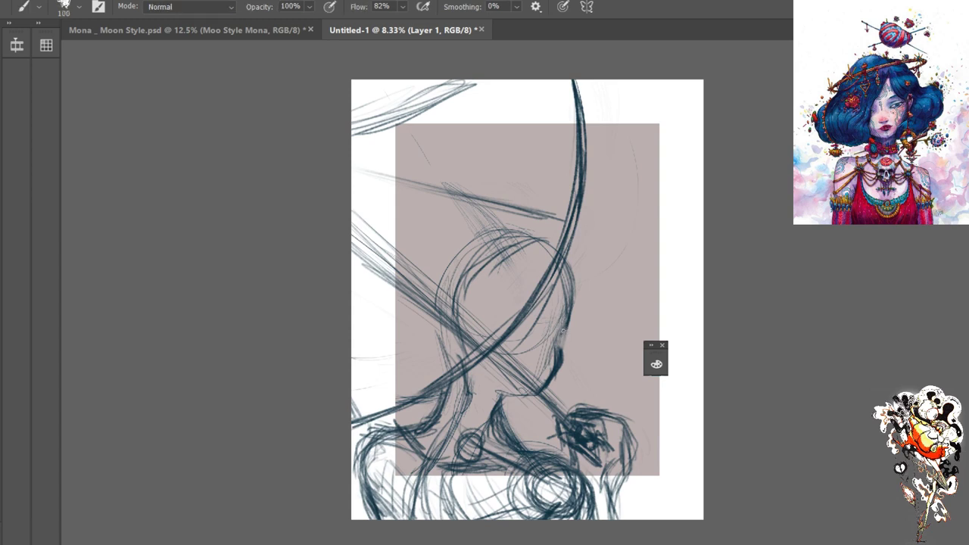
left_click_drag(559, 342, 561, 337)
left_click_drag(501, 400, 523, 396)
mouse_move(523, 245)
left_mouse_down()
mouse_move(529, 227)
mouse_move(544, 240)
left_mouse_up()
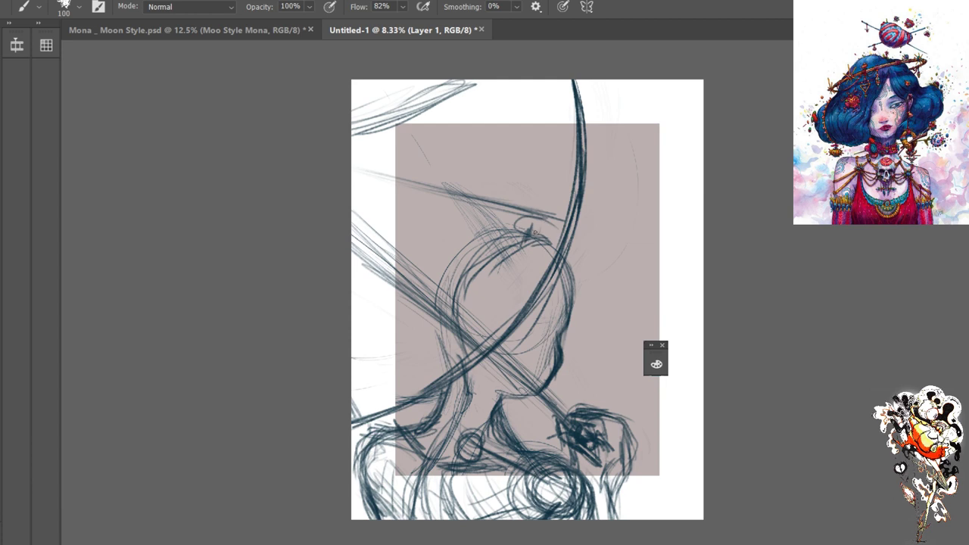
left_click_drag(536, 234, 550, 241)
Compare the sketch against the Mona _ Moon Style.psd painting, then add a new layer
left_click(219, 28)
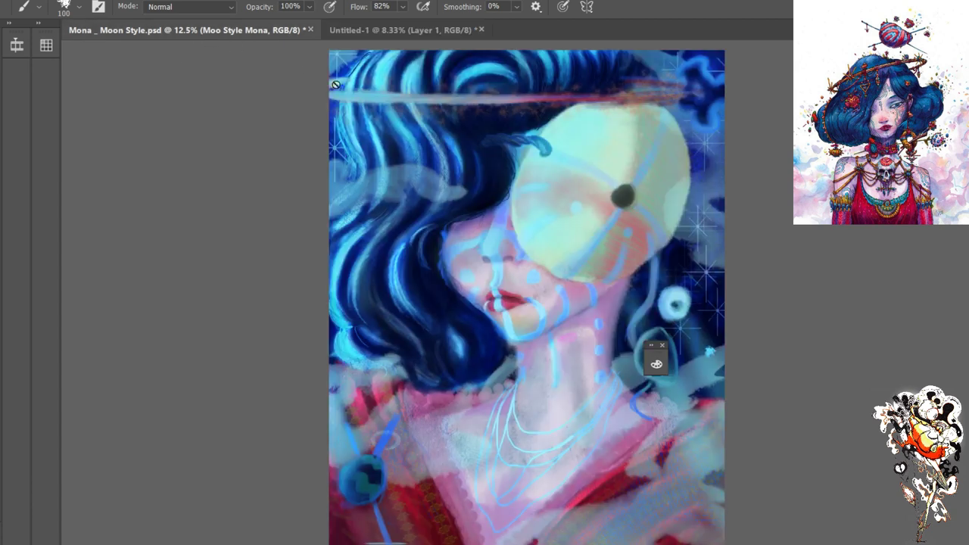
left_click(372, 28)
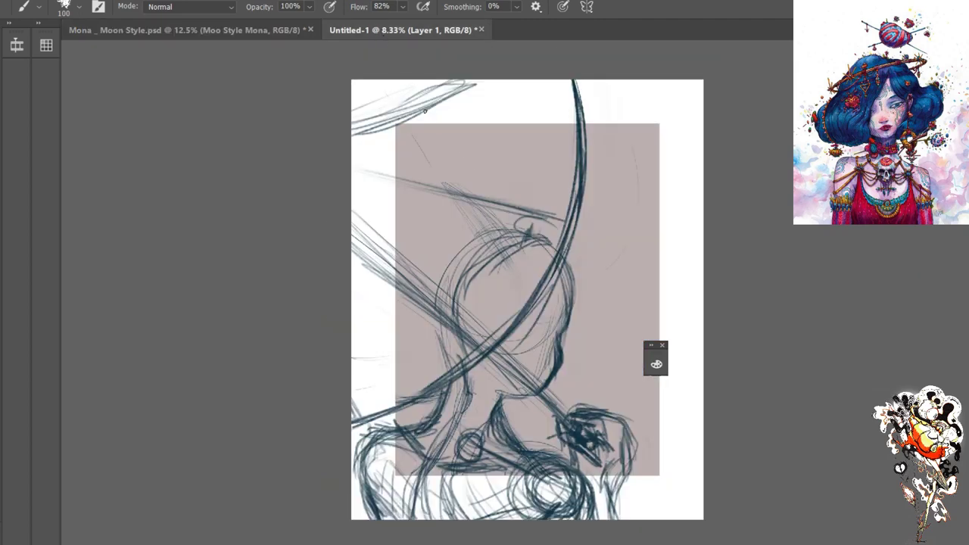
left_click(286, 31)
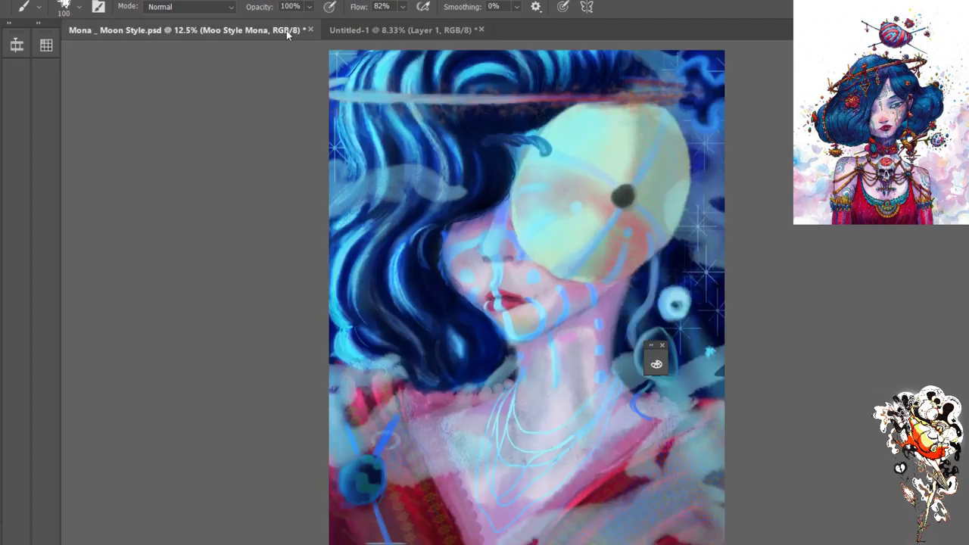
left_click(425, 31)
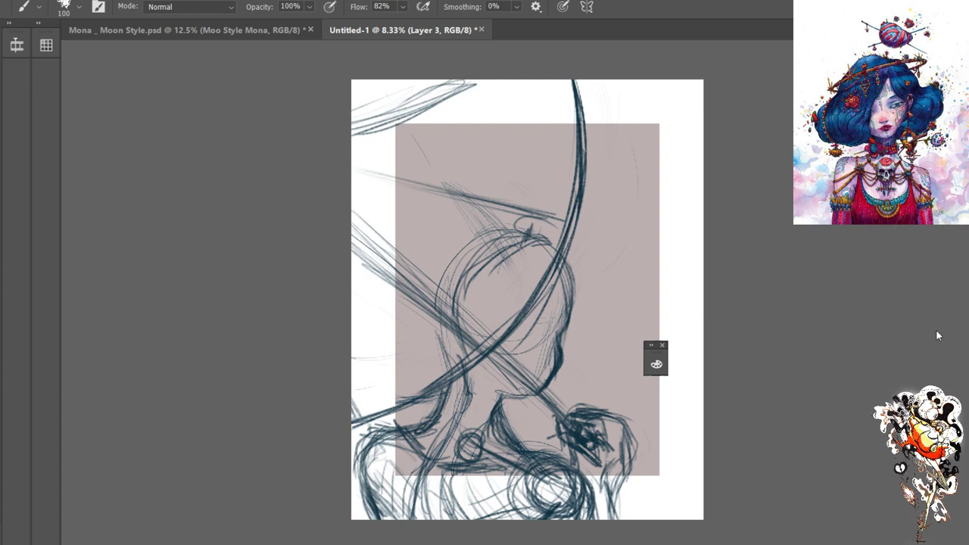
key("ctrl+shift+alt+n")
Sketch the face's arc, right side, chin and the left side of the neck
mouse_move(536, 220)
left_mouse_down()
mouse_move(587, 227)
mouse_move(610, 303)
mouse_move(561, 390)
mouse_move(576, 413)
mouse_move(510, 425)
left_mouse_up()
mouse_move(519, 306)
left_mouse_down()
mouse_move(545, 242)
mouse_move(583, 296)
mouse_move(566, 351)
left_mouse_up()
mouse_move(556, 355)
left_mouse_down()
mouse_move(525, 409)
mouse_move(532, 356)
left_mouse_up()
mouse_move(536, 316)
left_mouse_down()
mouse_move(506, 398)
mouse_move(512, 424)
left_mouse_up()
mouse_move(607, 246)
left_mouse_down()
mouse_move(578, 276)
mouse_move(539, 438)
left_mouse_up()
left_click_drag(520, 335, 484, 427)
left_click_drag(477, 365, 465, 412)
left_click_drag(467, 407, 508, 441)
mouse_move(455, 390)
left_mouse_down()
mouse_move(460, 413)
mouse_move(451, 347)
mouse_move(439, 337)
mouse_move(456, 370)
left_mouse_up()
Outline the face's left side, head top, a collar line and the right hair edge
left_click_drag(412, 278, 434, 328)
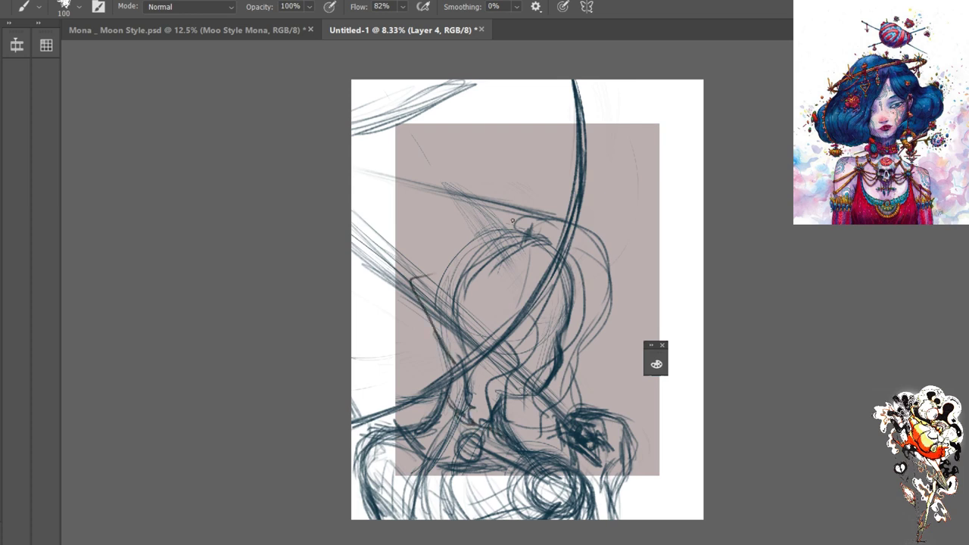
mouse_move(519, 219)
left_mouse_down()
mouse_move(486, 229)
mouse_move(502, 219)
left_mouse_up()
left_click_drag(500, 219, 441, 297)
mouse_move(442, 283)
left_mouse_down()
mouse_move(451, 341)
mouse_move(439, 362)
mouse_move(488, 256)
left_mouse_up()
mouse_move(531, 217)
left_mouse_down()
mouse_move(443, 301)
mouse_move(450, 350)
left_mouse_up()
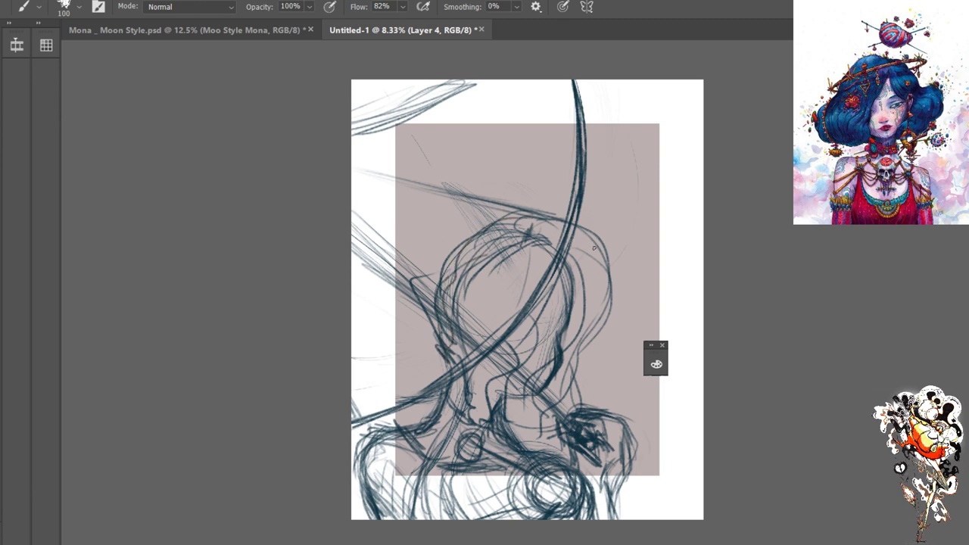
mouse_move(595, 326)
left_mouse_down()
mouse_move(546, 425)
mouse_move(487, 430)
left_mouse_up()
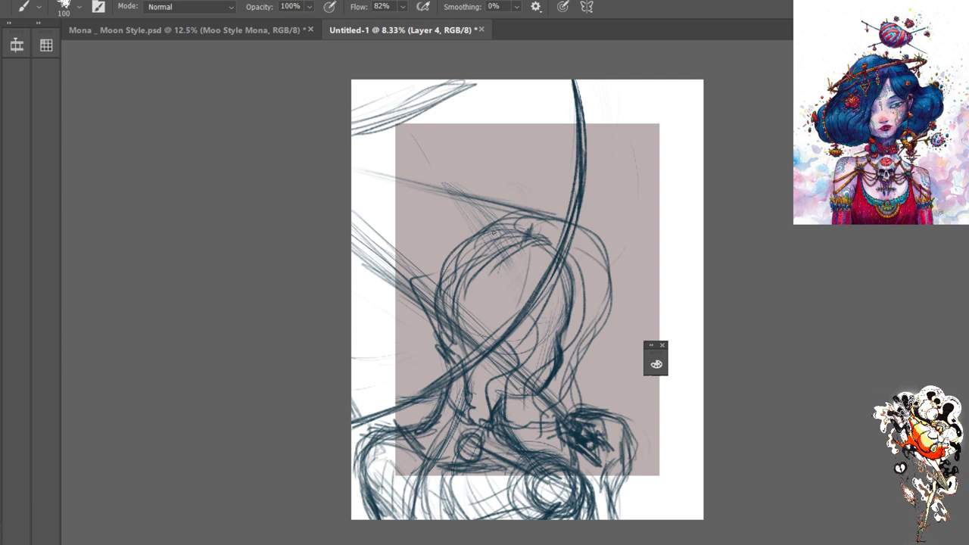
mouse_move(493, 232)
left_mouse_down()
mouse_move(453, 244)
mouse_move(405, 283)
mouse_move(438, 341)
left_mouse_up()
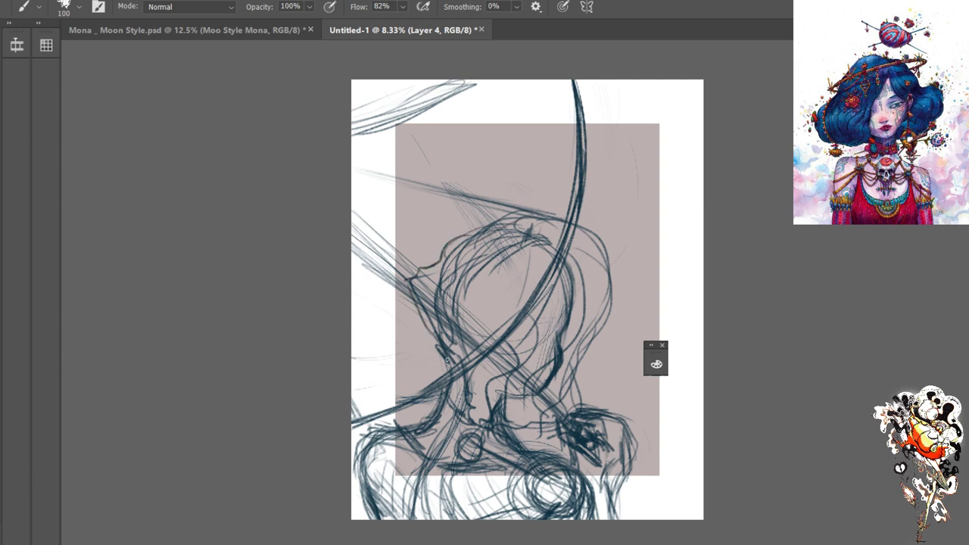
mouse_move(620, 256)
left_mouse_down()
mouse_move(617, 303)
mouse_move(580, 336)
mouse_move(579, 412)
left_mouse_up()
Erase with a much larger eraser to fade the old hair and head strokes
key("e")
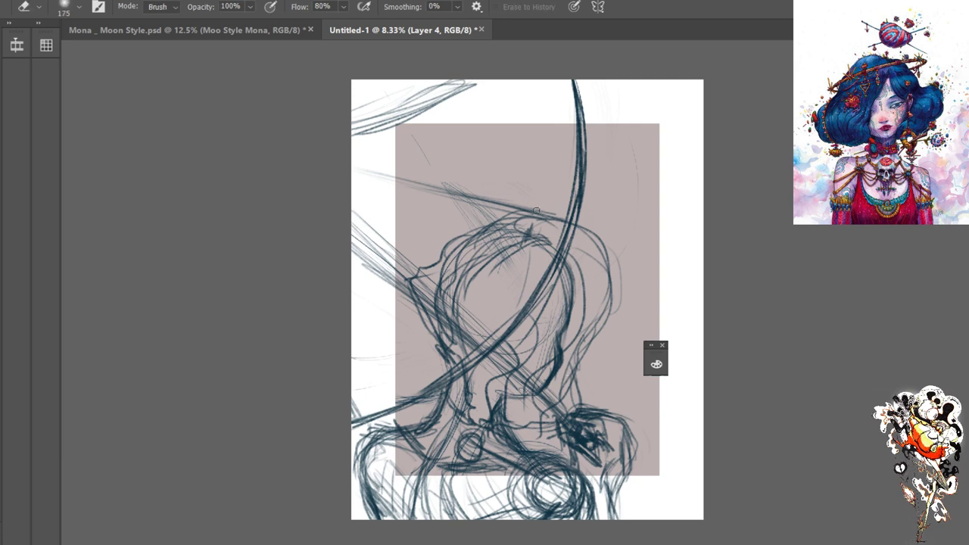
key("bracketright")
key("bracketright")
key("bracketright")
key("bracketright")
key("bracketright")
key("bracketright")
key("bracketright")
key("bracketright")
key("bracketright")
key("bracketright")
key("bracketright")
key("bracketright")
key("bracketright")
key("bracketright")
key("bracketright")
key("bracketright")
key("bracketright")
mouse_move(579, 242)
left_mouse_down()
mouse_move(598, 296)
mouse_move(528, 379)
mouse_move(579, 356)
mouse_move(564, 398)
mouse_move(545, 416)
mouse_move(523, 393)
left_mouse_up()
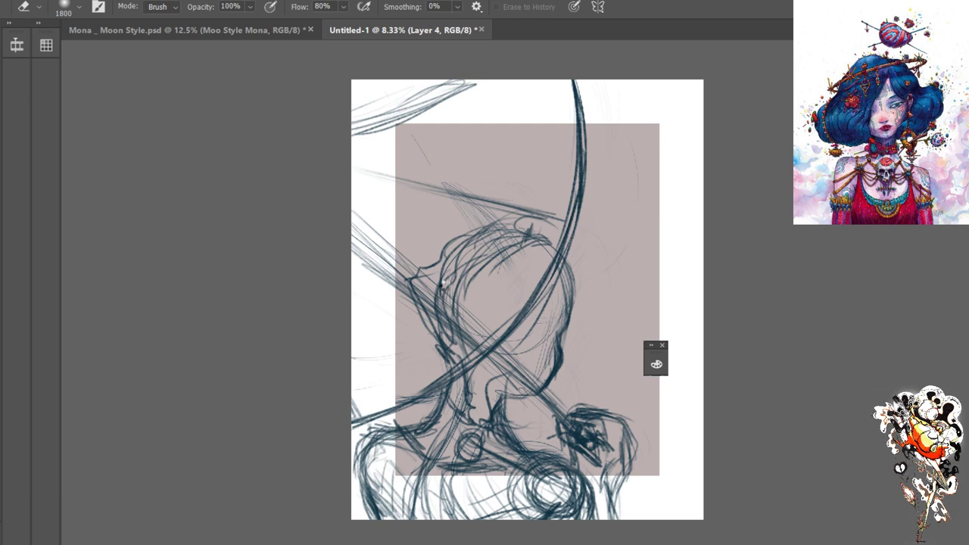
left_click_drag(438, 291, 463, 248)
left_click_drag(520, 217, 500, 256)
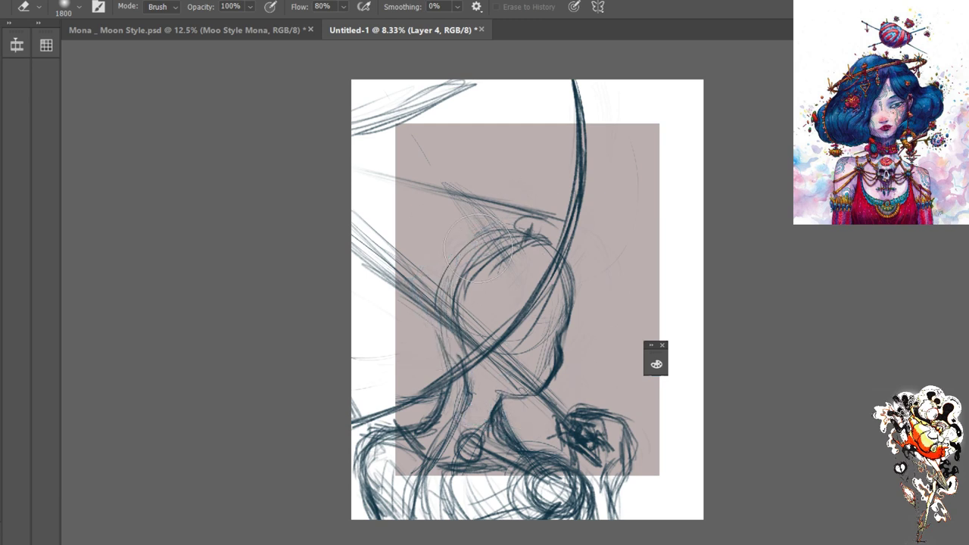
Redraw the head outline's right side, top arc and the left of the face with the Brush
key("b")
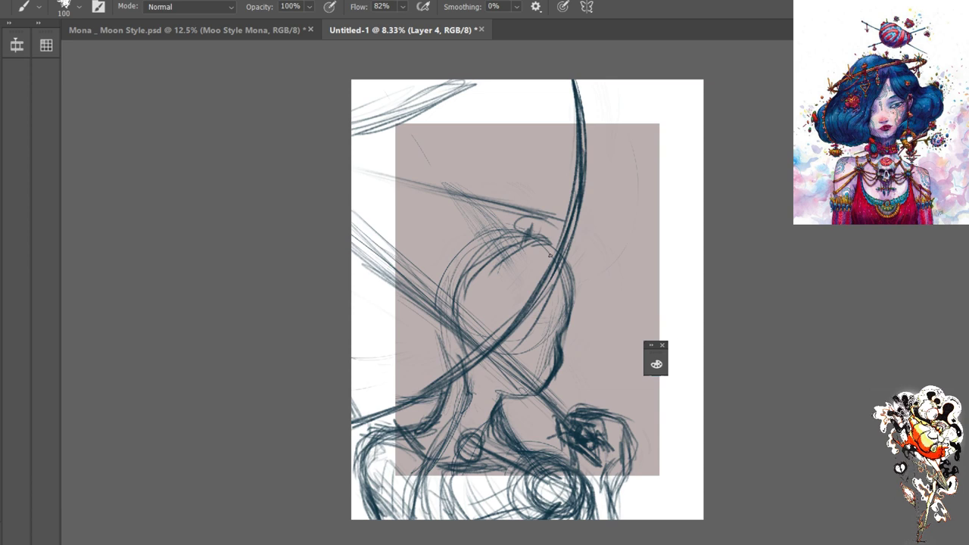
mouse_move(573, 266)
left_mouse_down()
mouse_move(544, 241)
mouse_move(576, 315)
left_mouse_up()
mouse_move(566, 263)
left_mouse_down()
mouse_move(580, 311)
mouse_move(548, 370)
mouse_move(562, 414)
mouse_move(514, 429)
mouse_move(478, 426)
mouse_move(409, 399)
mouse_move(530, 418)
mouse_move(556, 383)
mouse_move(561, 409)
mouse_move(550, 375)
mouse_move(580, 302)
mouse_move(541, 338)
left_mouse_up()
mouse_move(558, 251)
left_mouse_down()
mouse_move(528, 231)
mouse_move(435, 282)
mouse_move(429, 348)
left_mouse_up()
mouse_move(442, 286)
left_mouse_down()
mouse_move(418, 397)
mouse_move(477, 429)
mouse_move(424, 313)
mouse_move(421, 323)
mouse_move(464, 247)
left_mouse_up()
left_click_drag(519, 226, 426, 274)
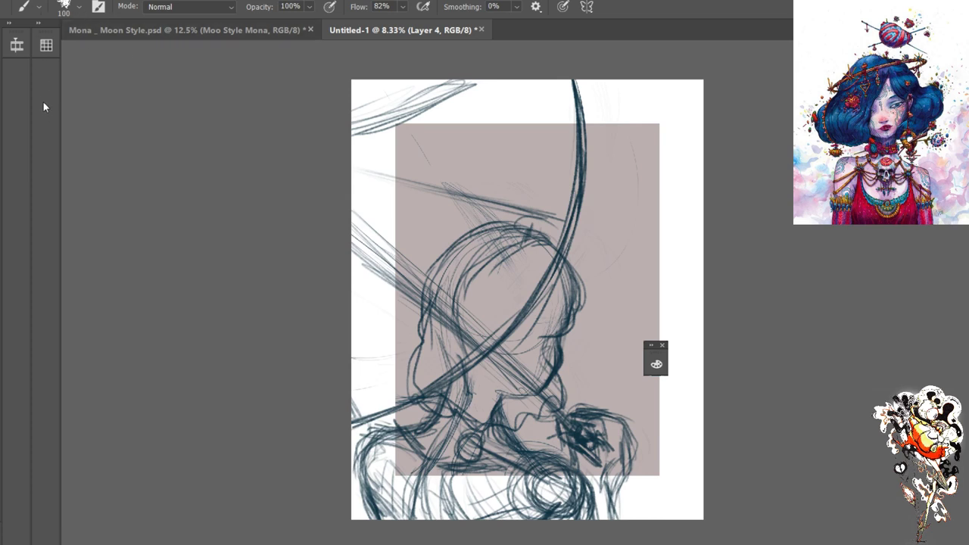
key("ctrl+v")
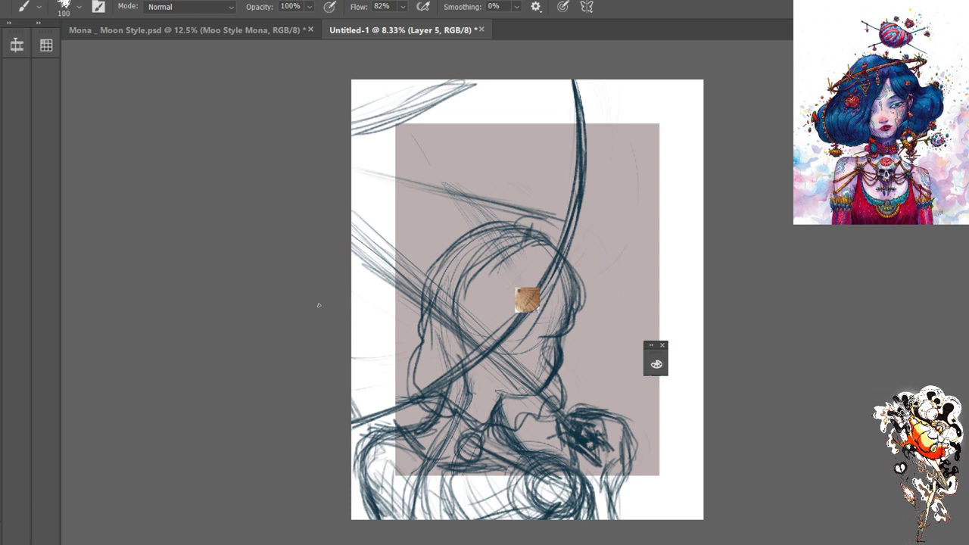
key("ctrl+t")
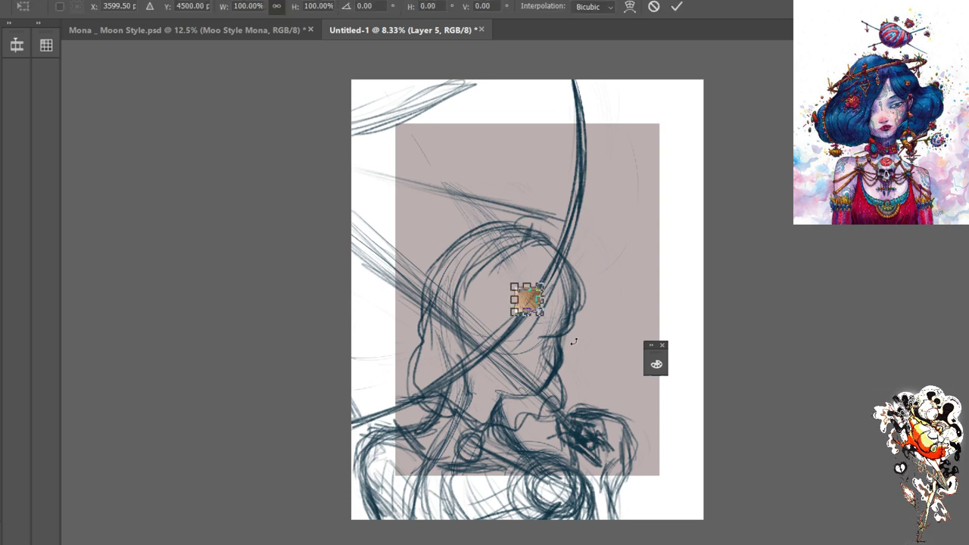
left_click_drag(542, 313, 712, 459)
key("Return")
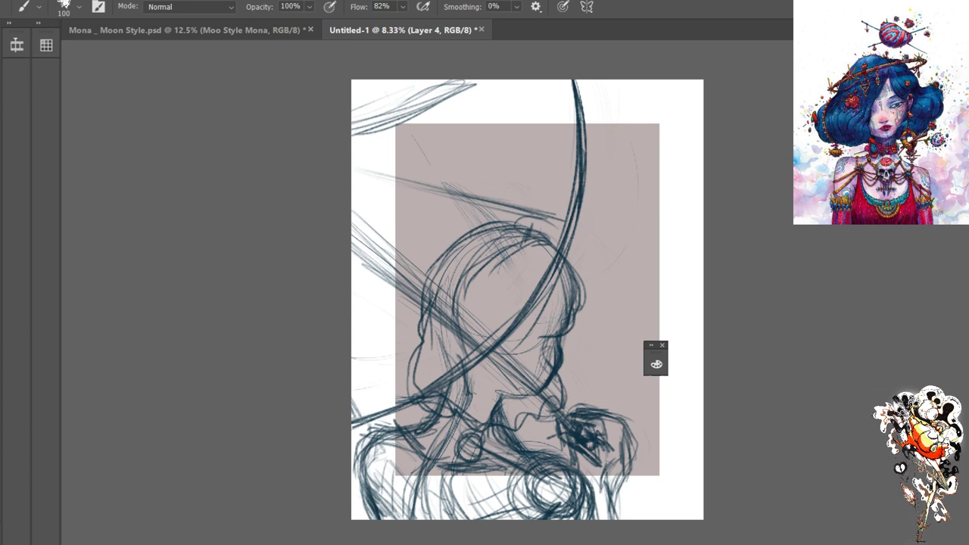
Draw the face's right contour, jaw, lip line and nose
left_click_drag(539, 225, 577, 292)
mouse_move(569, 253)
left_mouse_down()
mouse_move(576, 322)
mouse_move(535, 362)
mouse_move(560, 386)
left_mouse_up()
mouse_move(543, 350)
left_mouse_down()
mouse_move(562, 399)
mouse_move(500, 421)
mouse_move(508, 429)
mouse_move(412, 400)
left_mouse_up()
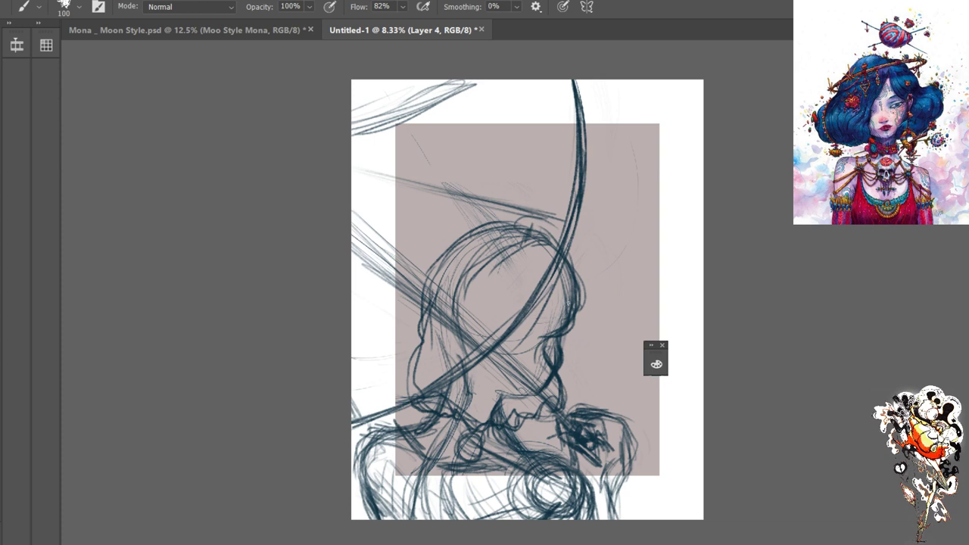
mouse_move(542, 341)
left_mouse_down()
mouse_move(560, 379)
mouse_move(552, 413)
mouse_move(549, 403)
mouse_move(531, 417)
mouse_move(511, 409)
mouse_move(503, 424)
mouse_move(474, 424)
mouse_move(417, 398)
left_mouse_up()
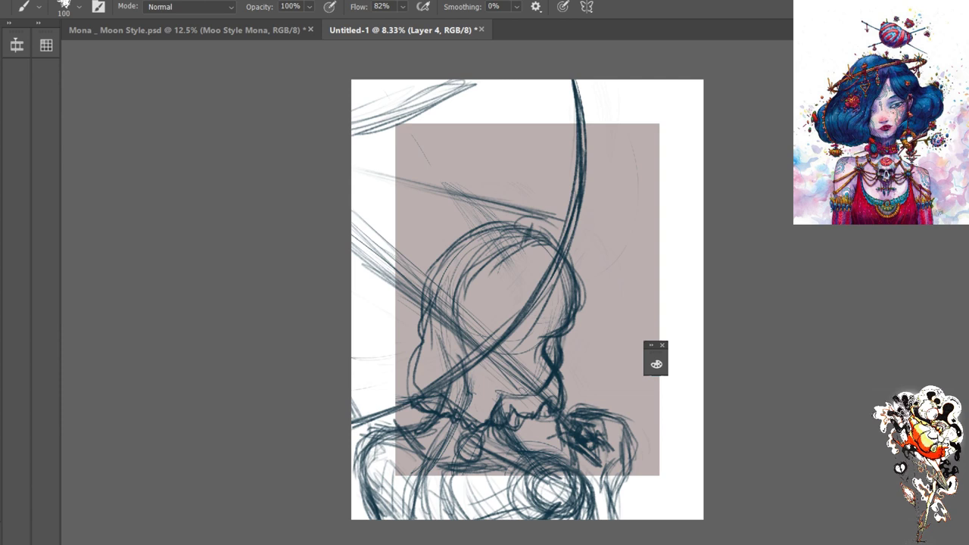
Erase lightly over the head's right side to fade it, then return to the Brush
key("e")
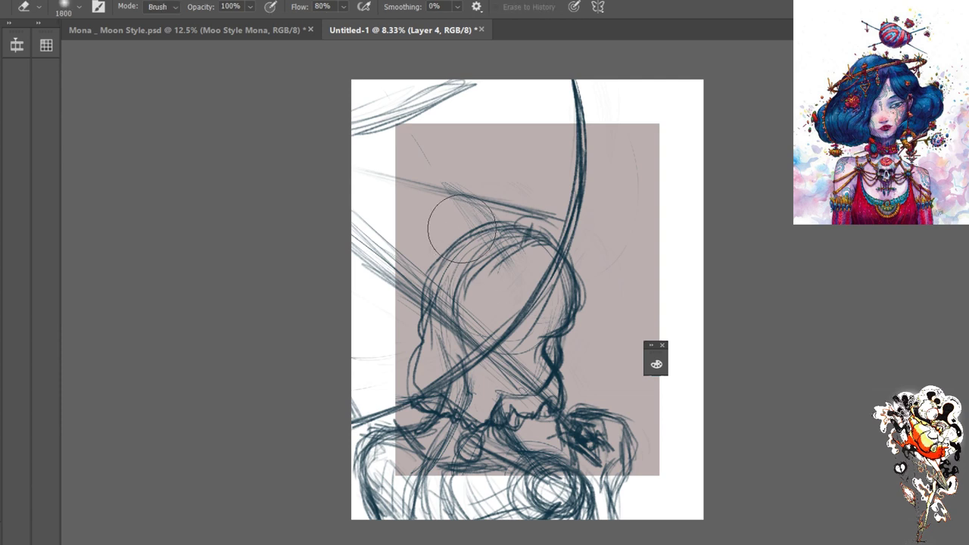
mouse_move(552, 252)
left_mouse_down()
mouse_move(601, 340)
mouse_move(543, 291)
mouse_move(585, 398)
mouse_move(529, 355)
mouse_move(562, 418)
mouse_move(538, 348)
mouse_move(555, 350)
mouse_move(547, 327)
mouse_move(550, 370)
mouse_move(510, 400)
mouse_move(524, 386)
mouse_move(417, 403)
mouse_move(436, 417)
mouse_move(417, 349)
mouse_move(432, 308)
mouse_move(500, 221)
mouse_move(559, 261)
mouse_move(485, 248)
mouse_move(505, 262)
mouse_move(531, 240)
mouse_move(520, 229)
mouse_move(475, 309)
mouse_move(526, 264)
mouse_move(462, 426)
left_mouse_up()
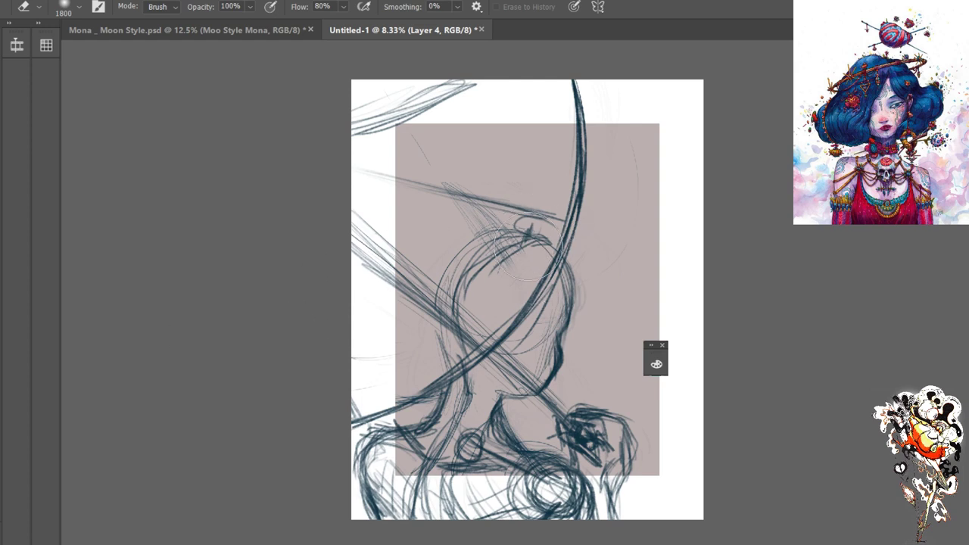
key("b")
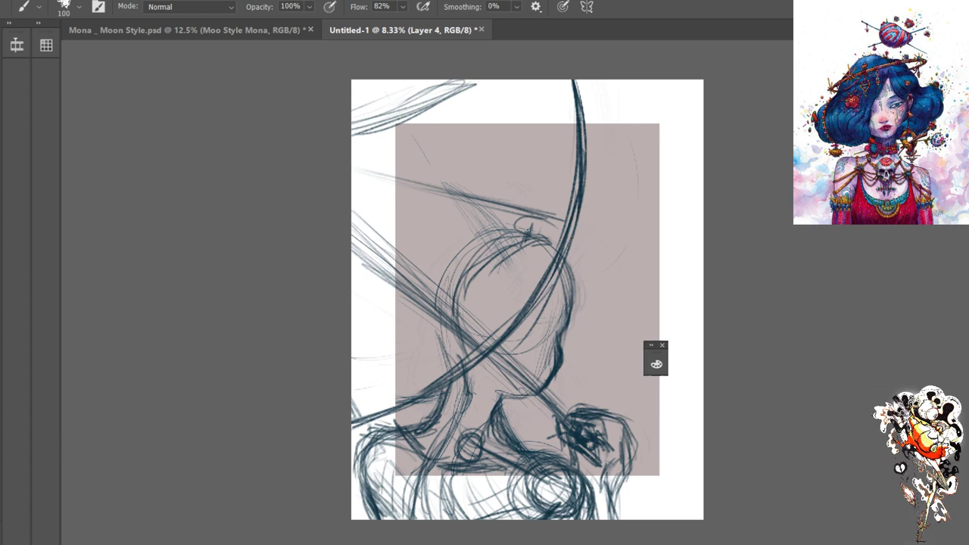
Draw darker curves along the head's top and right side, with the ear and jaw marks
mouse_move(547, 221)
left_mouse_down()
mouse_move(585, 241)
mouse_move(580, 230)
mouse_move(595, 261)
mouse_move(560, 225)
mouse_move(590, 303)
left_mouse_up()
left_click_drag(573, 241, 548, 324)
mouse_move(597, 271)
left_mouse_down()
mouse_move(543, 333)
mouse_move(563, 318)
mouse_move(512, 349)
mouse_move(537, 336)
mouse_move(527, 325)
mouse_move(527, 353)
mouse_move(541, 334)
mouse_move(531, 332)
mouse_move(529, 365)
left_mouse_up()
left_click_drag(541, 328, 530, 358)
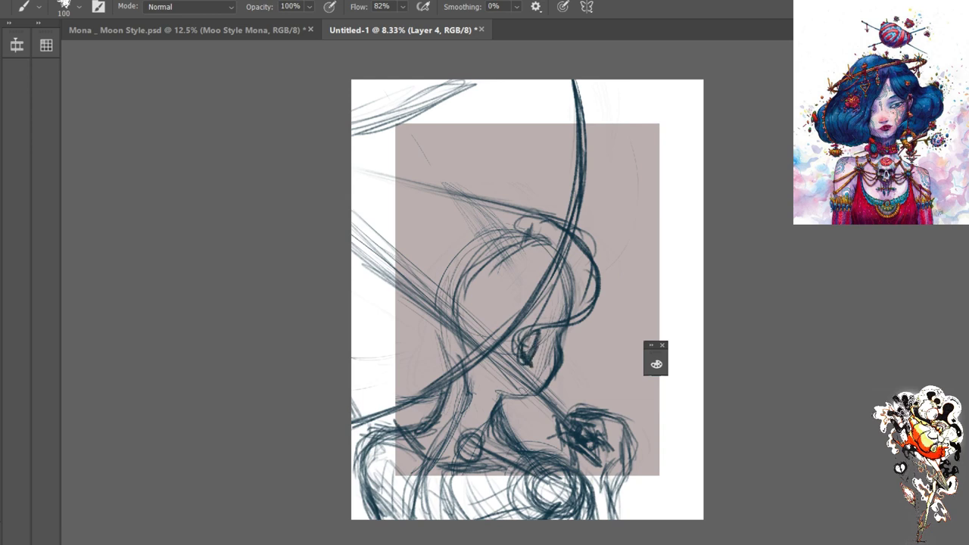
mouse_move(582, 258)
left_mouse_down()
mouse_move(578, 241)
mouse_move(597, 284)
mouse_move(577, 319)
mouse_move(586, 313)
mouse_move(558, 335)
left_mouse_up()
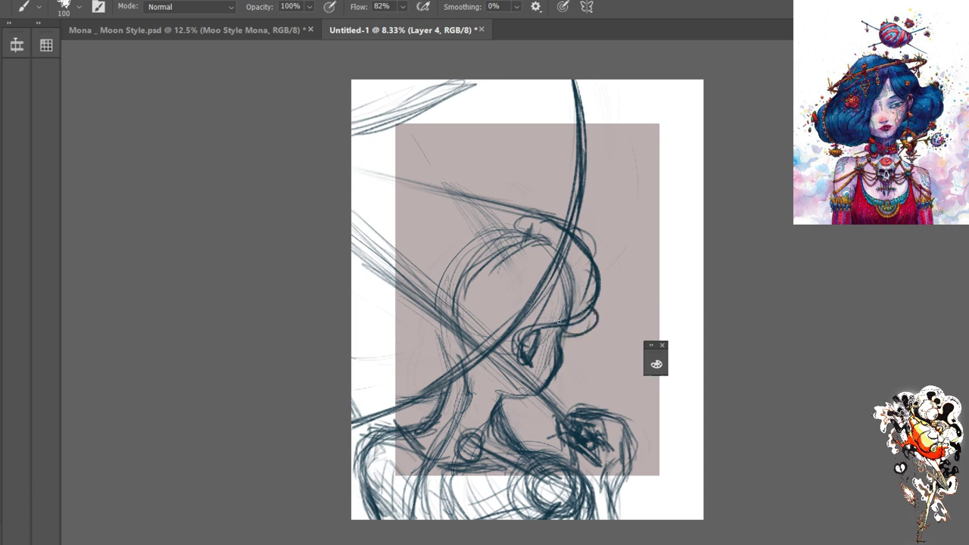
mouse_move(600, 304)
left_mouse_down()
mouse_move(561, 334)
mouse_move(598, 273)
mouse_move(561, 220)
mouse_move(531, 209)
mouse_move(515, 223)
left_mouse_up()
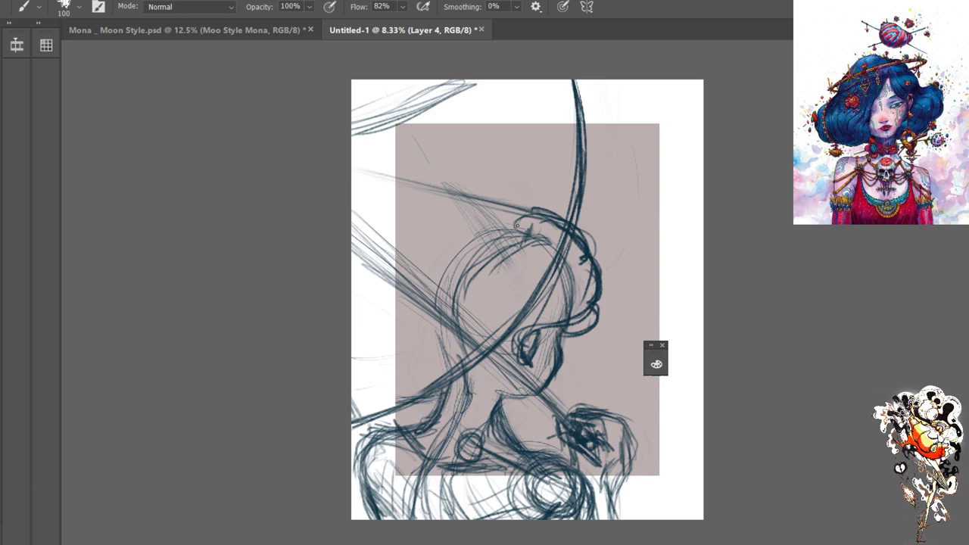
Add curly strokes along the top and left contour, then the jaw and neck lines
mouse_move(517, 218)
left_mouse_down()
mouse_move(489, 211)
mouse_move(506, 223)
mouse_move(433, 299)
mouse_move(482, 264)
mouse_move(498, 233)
mouse_move(432, 303)
left_mouse_up()
mouse_move(426, 270)
left_mouse_down()
mouse_move(498, 216)
mouse_move(424, 319)
left_mouse_up()
left_click_drag(430, 321, 446, 329)
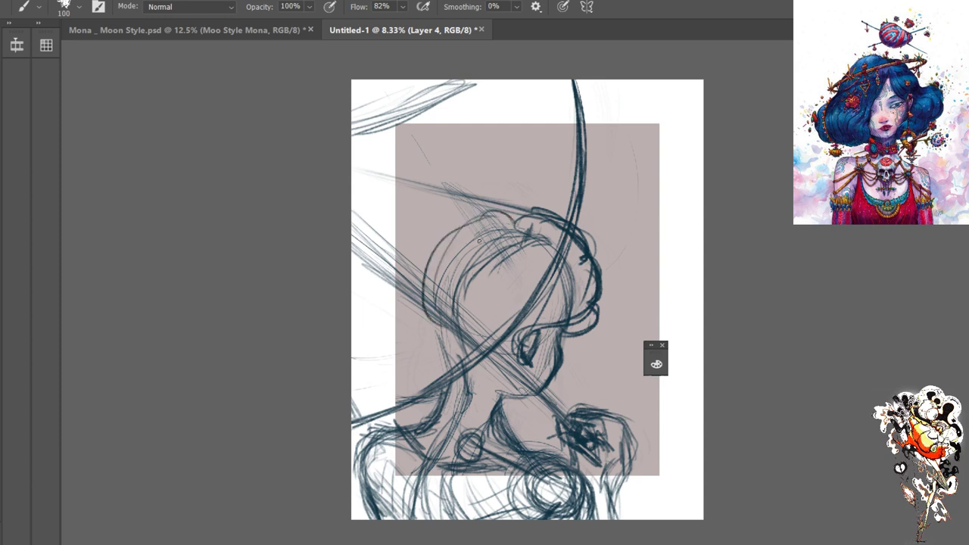
left_click_drag(470, 232, 415, 288)
left_click_drag(425, 290, 412, 328)
left_click_drag(442, 271, 409, 356)
mouse_move(413, 321)
left_mouse_down()
mouse_move(451, 367)
mouse_move(430, 341)
mouse_move(448, 408)
mouse_move(455, 388)
mouse_move(436, 416)
left_mouse_up()
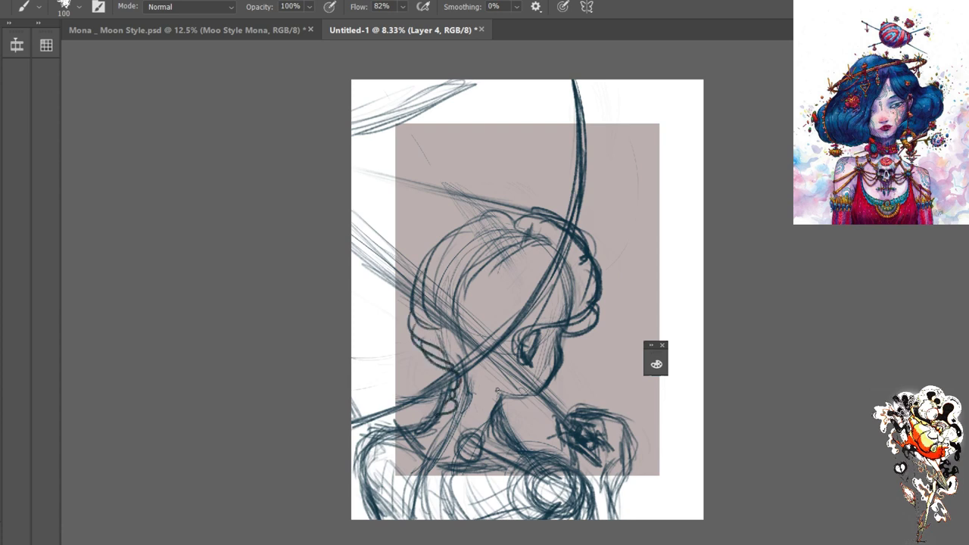
mouse_move(517, 350)
left_mouse_down()
mouse_move(506, 373)
mouse_move(467, 387)
mouse_move(475, 405)
mouse_move(453, 440)
left_mouse_up()
mouse_move(521, 350)
left_mouse_down()
mouse_move(508, 380)
mouse_move(482, 396)
left_mouse_up()
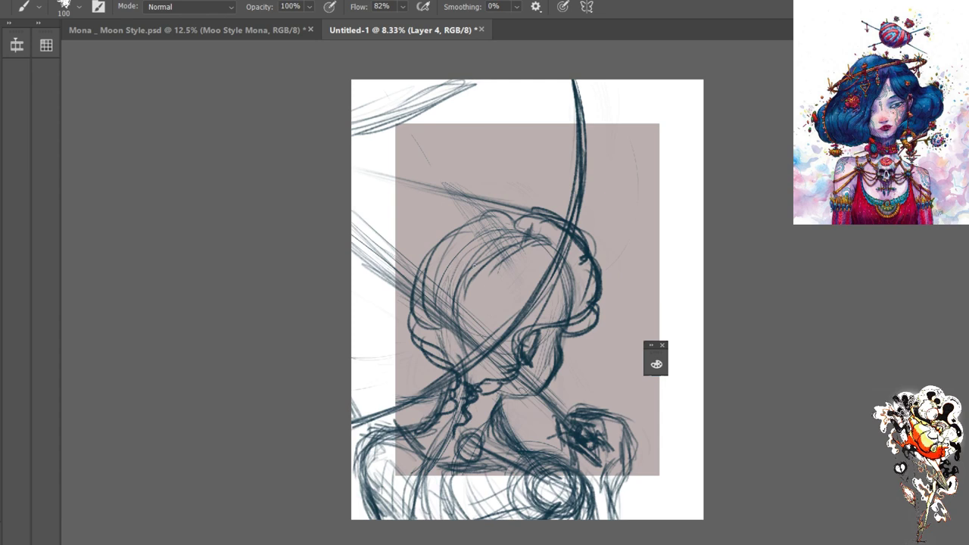
left_click_drag(512, 213, 426, 251)
On a new layer, sketch the hair's top outline and curls on its lower left
key("ctrl+shift+alt+n")
left_click_drag(497, 227, 483, 233)
left_click_drag(544, 243, 535, 248)
left_click_drag(436, 224, 464, 219)
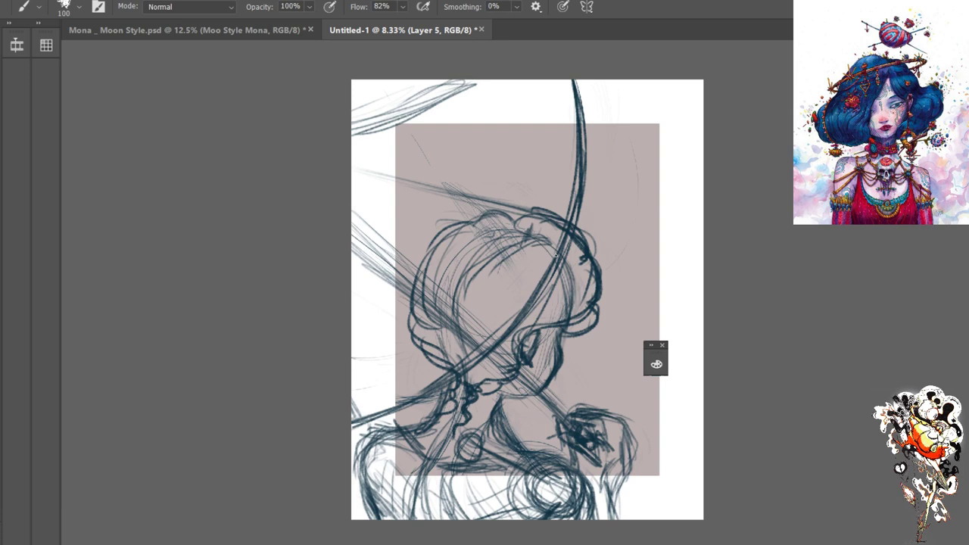
mouse_move(474, 253)
left_mouse_down()
mouse_move(491, 293)
mouse_move(471, 293)
left_mouse_up()
mouse_move(472, 236)
left_mouse_down()
mouse_move(421, 252)
mouse_move(415, 306)
left_mouse_up()
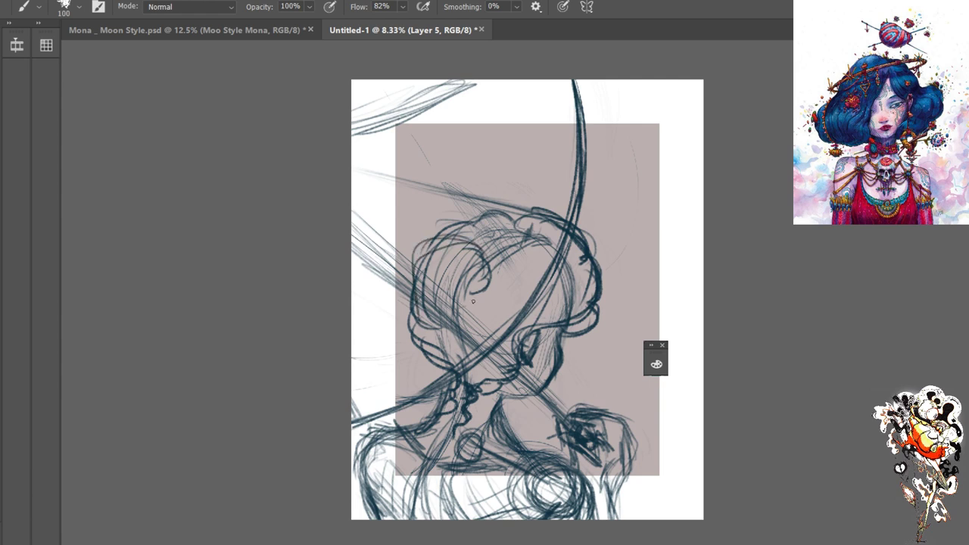
left_click_drag(494, 275, 450, 346)
left_click_drag(485, 293, 440, 375)
Curl the hair toward the cheek, outline the left face and neck, undoing the last strand
left_click_drag(485, 274, 411, 265)
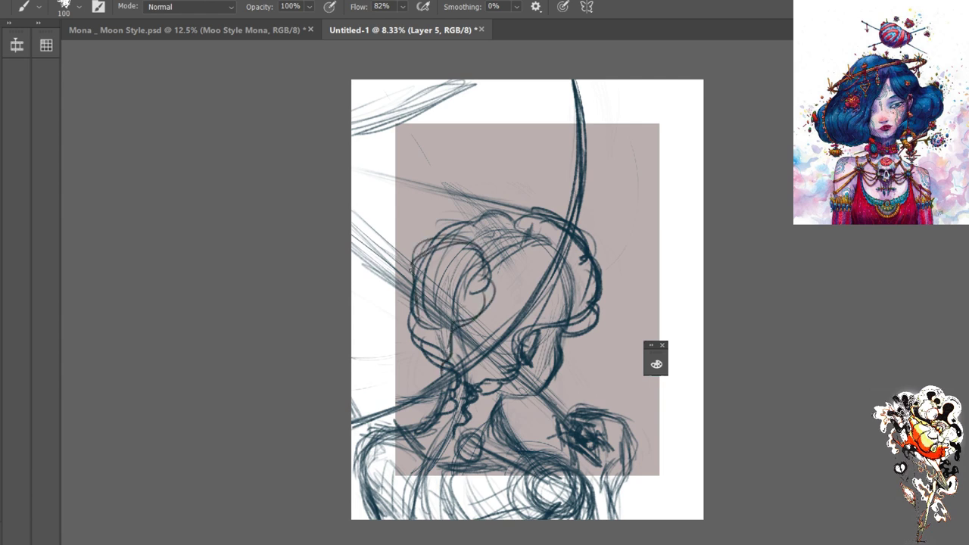
mouse_move(487, 246)
left_mouse_down()
mouse_move(410, 287)
mouse_move(409, 350)
left_mouse_up()
mouse_move(418, 305)
left_mouse_down()
mouse_move(398, 315)
mouse_move(414, 315)
mouse_move(419, 380)
left_mouse_up()
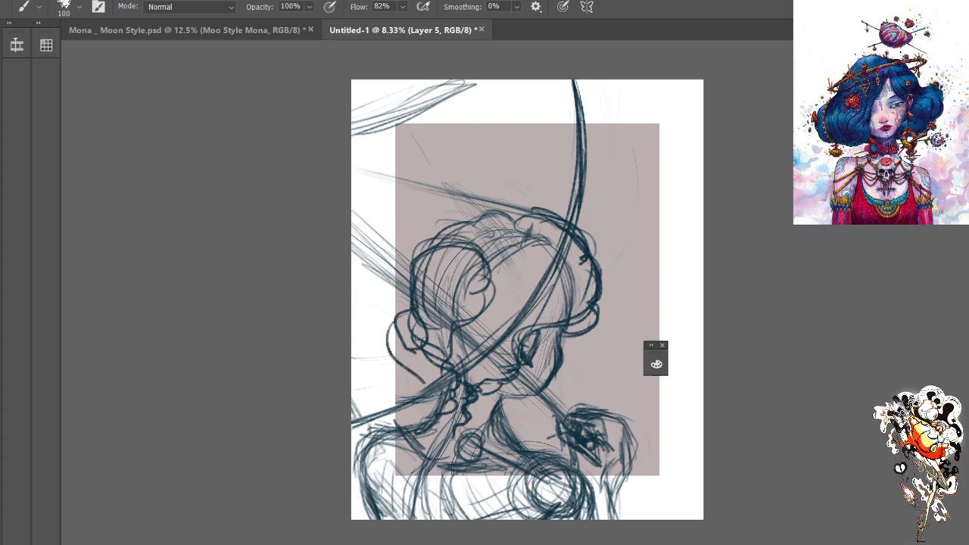
left_click_drag(400, 326, 433, 393)
mouse_move(457, 320)
left_mouse_down()
mouse_move(447, 357)
mouse_move(456, 376)
mouse_move(422, 394)
left_mouse_up()
left_click_drag(429, 396, 421, 429)
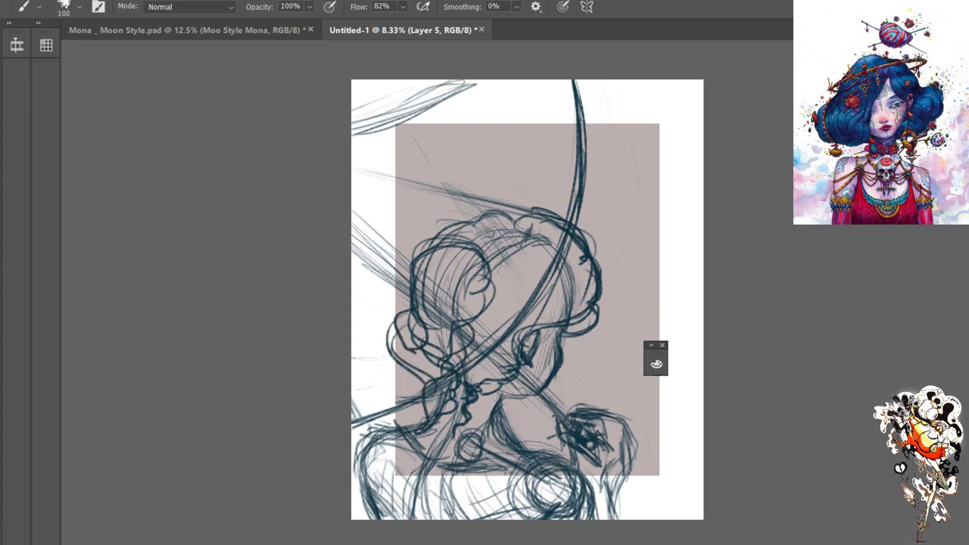
left_click_drag(425, 368, 402, 446)
left_click_drag(452, 244, 402, 330)
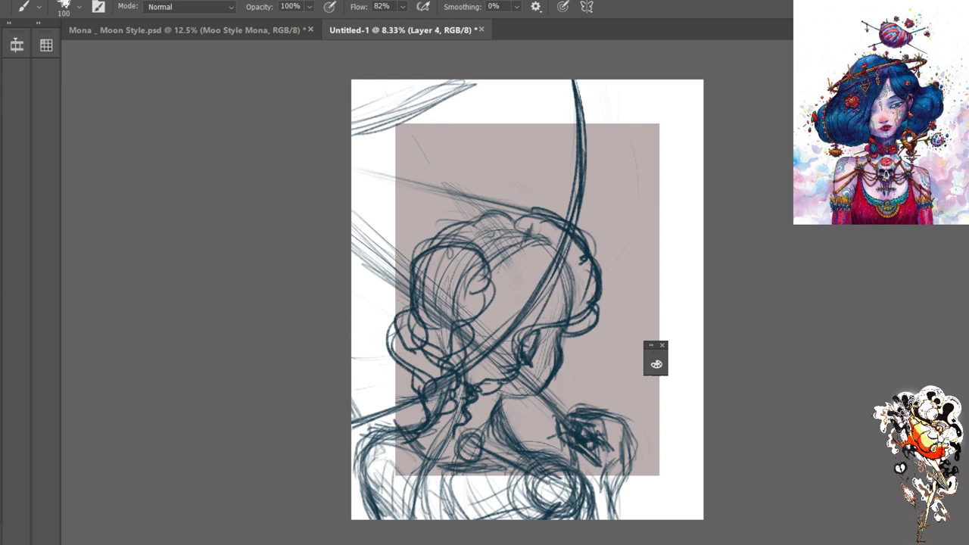
key("ctrl+z")
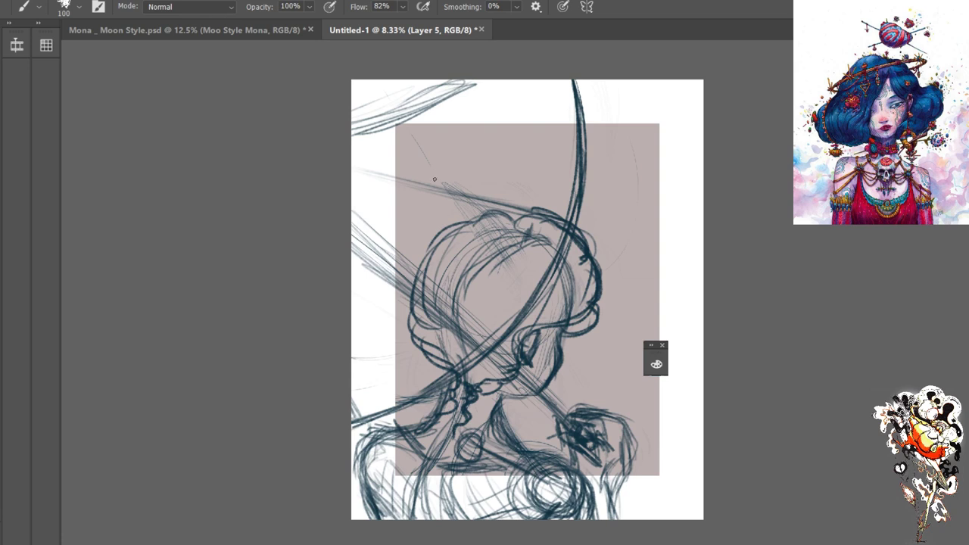
Sketch a hooked bun at the upper left and a looped curly bun on the head's right
mouse_move(448, 180)
left_mouse_down()
mouse_move(430, 169)
mouse_move(403, 207)
mouse_move(414, 222)
mouse_move(470, 195)
left_mouse_up()
mouse_move(467, 203)
left_mouse_down()
mouse_move(425, 229)
mouse_move(440, 174)
mouse_move(457, 172)
mouse_move(404, 222)
mouse_move(471, 198)
left_mouse_up()
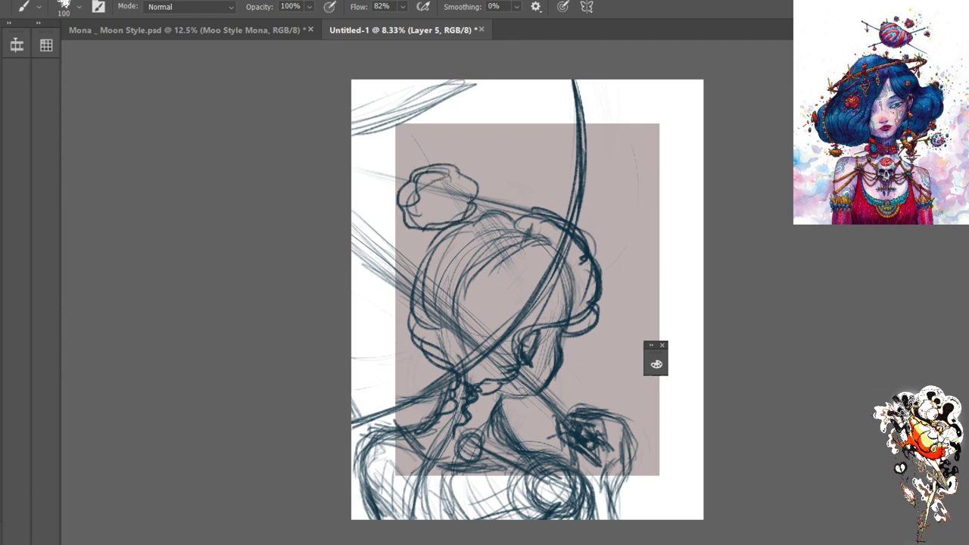
mouse_move(558, 250)
left_mouse_down()
mouse_move(527, 271)
mouse_move(529, 318)
mouse_move(560, 323)
left_mouse_up()
mouse_move(542, 269)
left_mouse_down()
mouse_move(593, 264)
mouse_move(618, 288)
mouse_move(580, 326)
mouse_move(544, 339)
left_mouse_up()
mouse_move(578, 259)
left_mouse_down()
mouse_move(542, 267)
mouse_move(522, 314)
mouse_move(593, 340)
mouse_move(602, 316)
mouse_move(528, 269)
mouse_move(519, 310)
mouse_move(532, 327)
mouse_move(569, 336)
left_mouse_up()
mouse_move(551, 263)
left_mouse_down()
mouse_move(582, 249)
mouse_move(596, 268)
mouse_move(593, 336)
mouse_move(563, 342)
left_mouse_up()
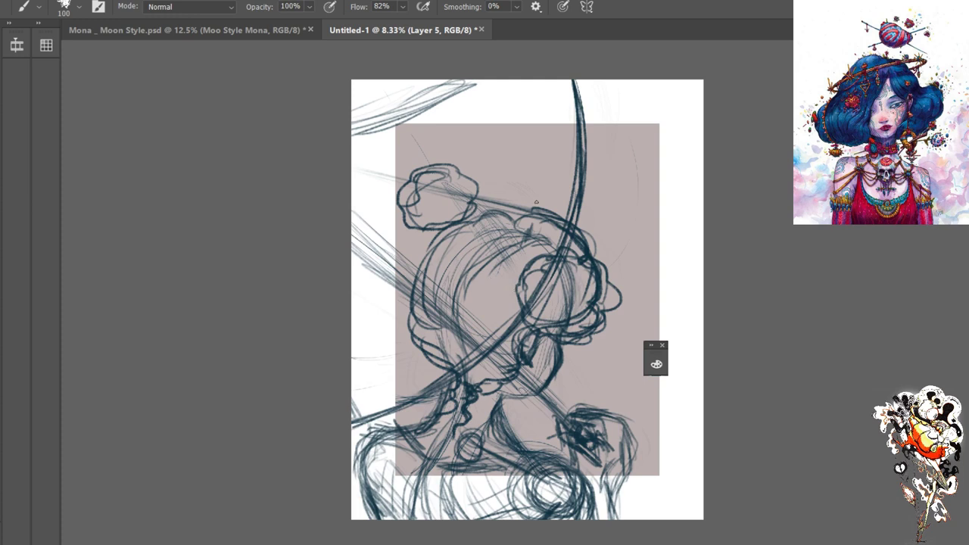
Select the right hair bun with a polygonal lasso outline
key("l")
left_click(613, 233)
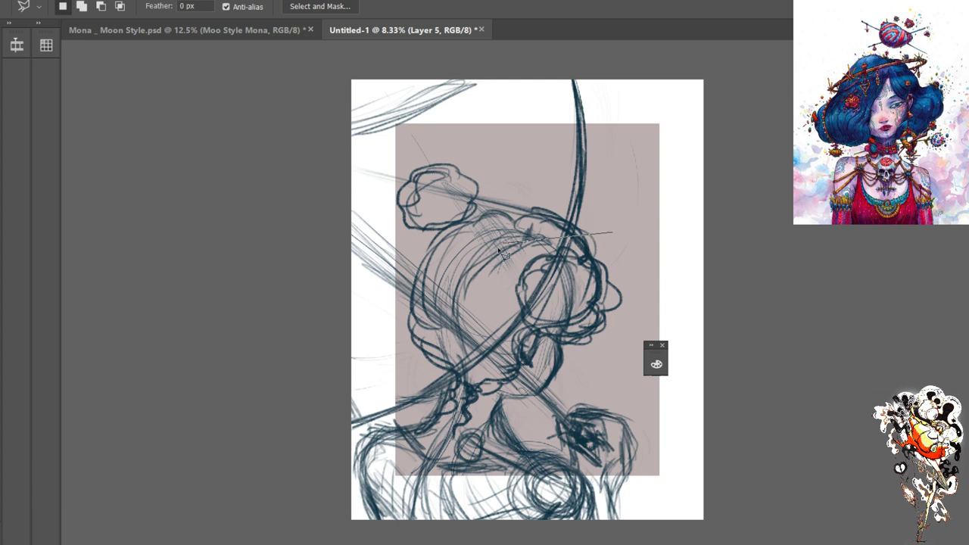
left_click(500, 252)
left_click(474, 306)
left_click(523, 359)
left_click(602, 367)
left_click(648, 318)
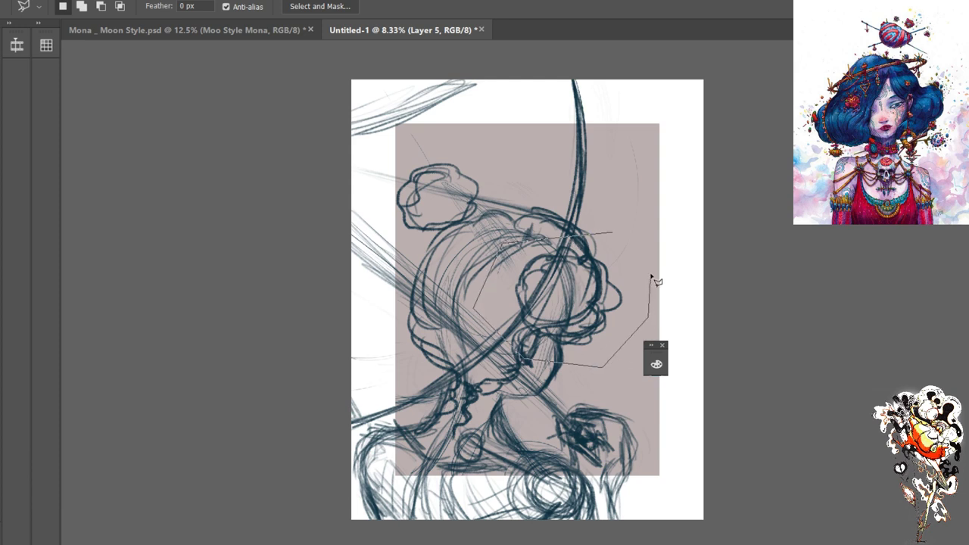
left_click(614, 236)
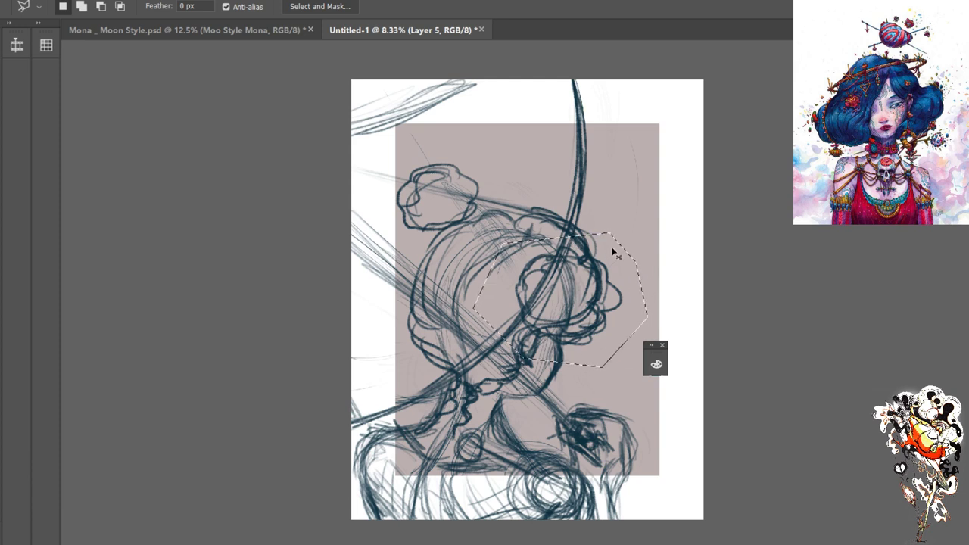
Free Transform the selected bun upward, commit it and deselect
key("ctrl+t")
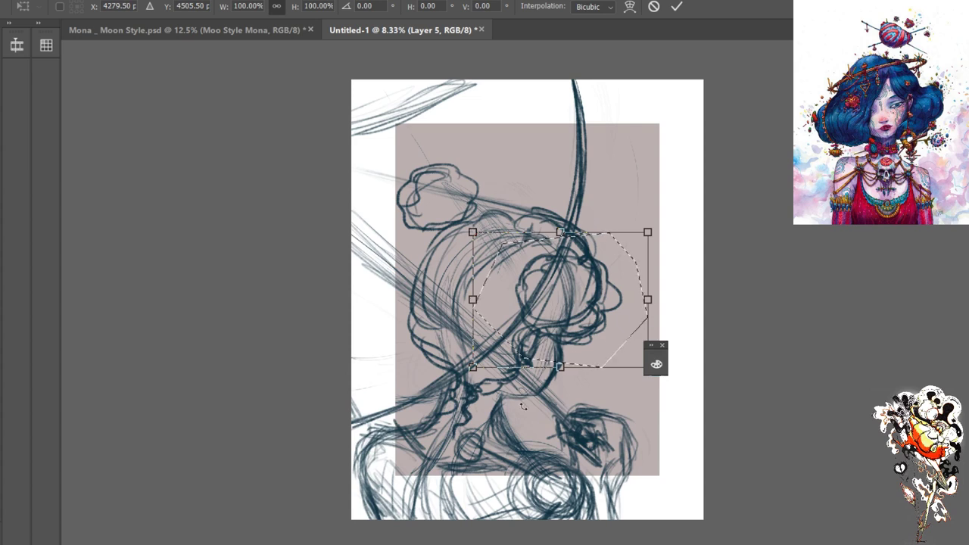
mouse_move(575, 320)
left_mouse_down()
mouse_move(574, 284)
mouse_move(576, 307)
mouse_move(586, 300)
left_mouse_up()
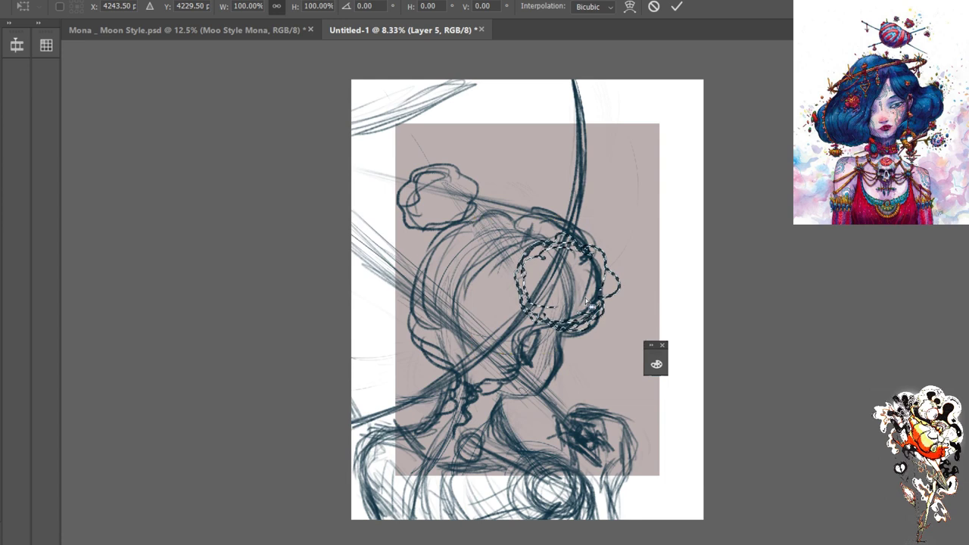
key("Return")
key("ctrl+d")
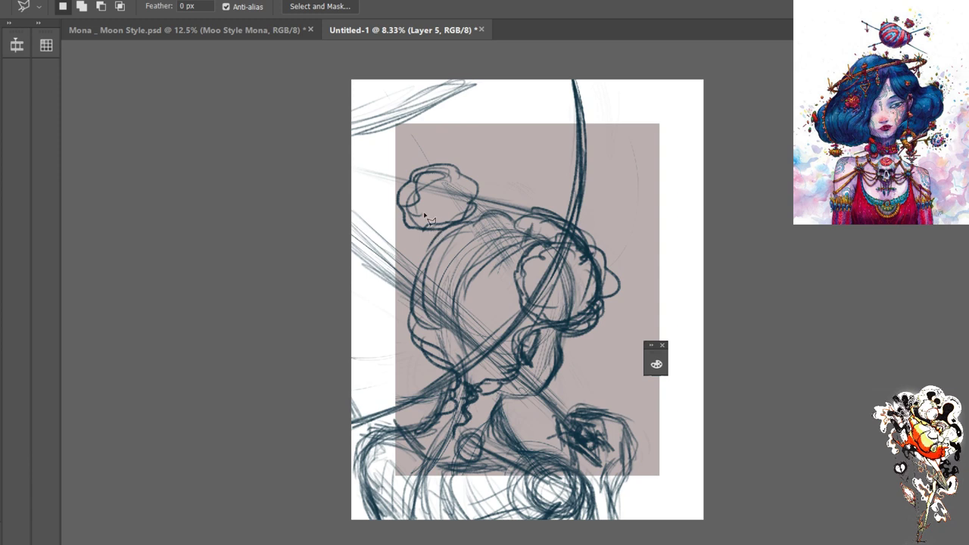
Shift the hair buns left and down and rotate them -14.72° counter-clockwise
key("v")
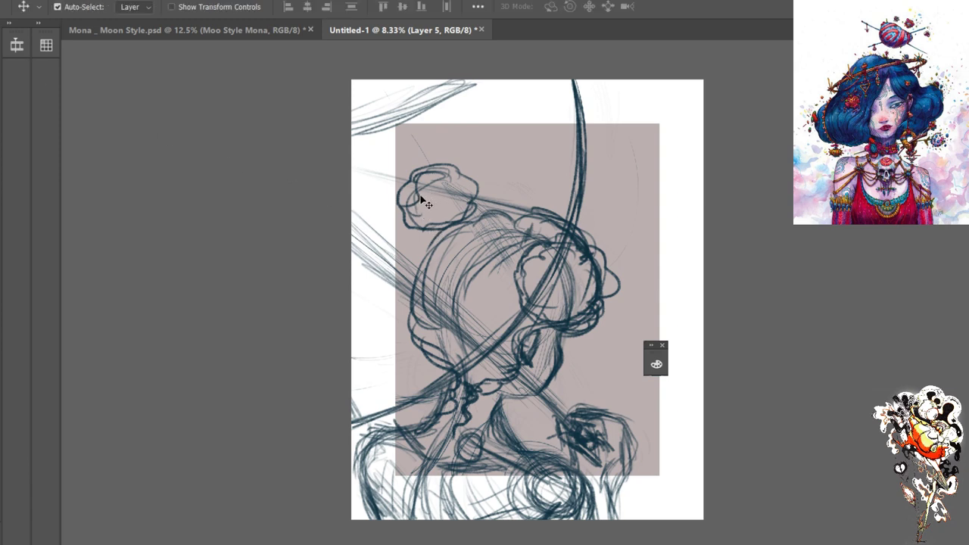
left_click_drag(424, 203, 409, 214)
key("ctrl+t")
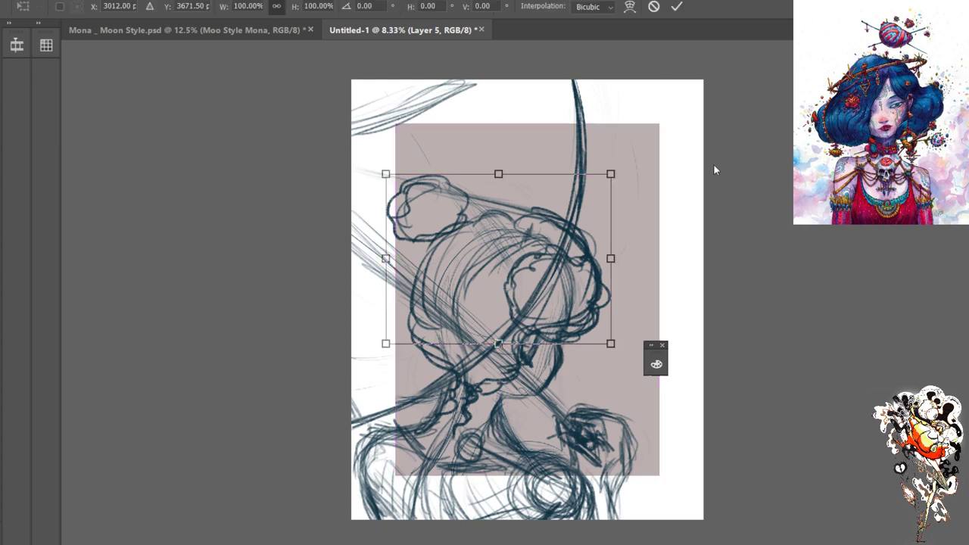
left_click_drag(627, 356, 639, 318)
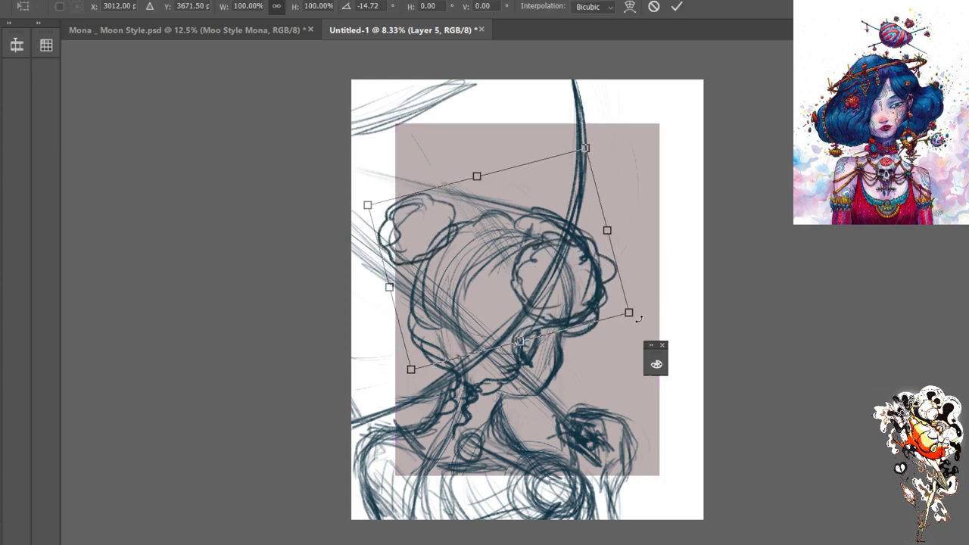
key("Return")
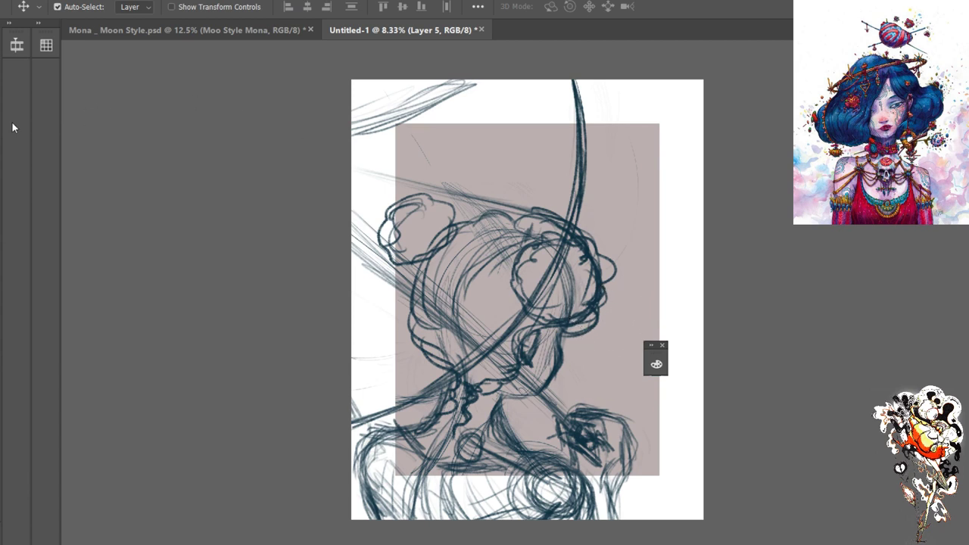
Draw a looped earring with a pendant by the right ear and a dangling one on the left
key("b")
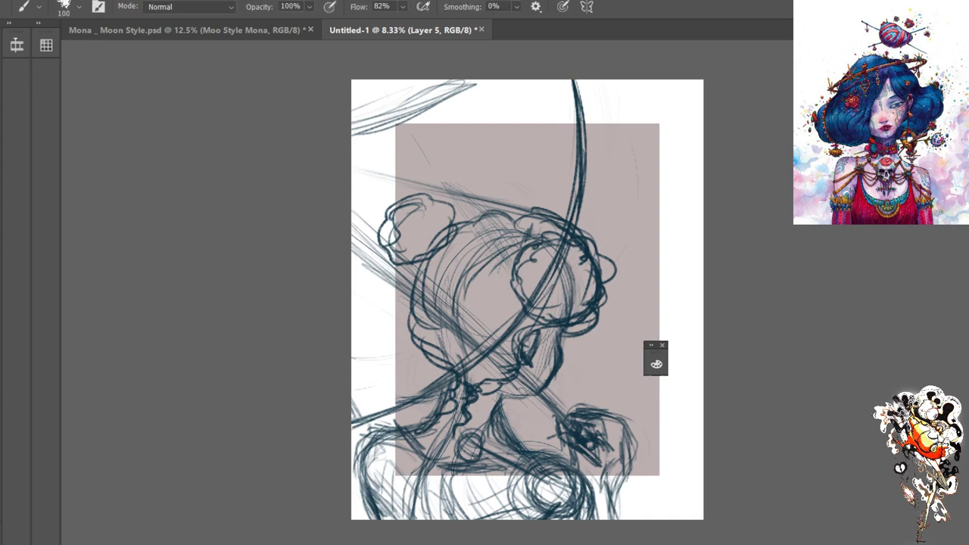
mouse_move(569, 347)
left_mouse_down()
mouse_move(588, 345)
mouse_move(573, 344)
mouse_move(580, 359)
mouse_move(591, 353)
mouse_move(574, 380)
mouse_move(592, 383)
mouse_move(583, 365)
mouse_move(595, 375)
mouse_move(595, 400)
mouse_move(587, 384)
left_mouse_up()
left_click_drag(592, 385, 594, 393)
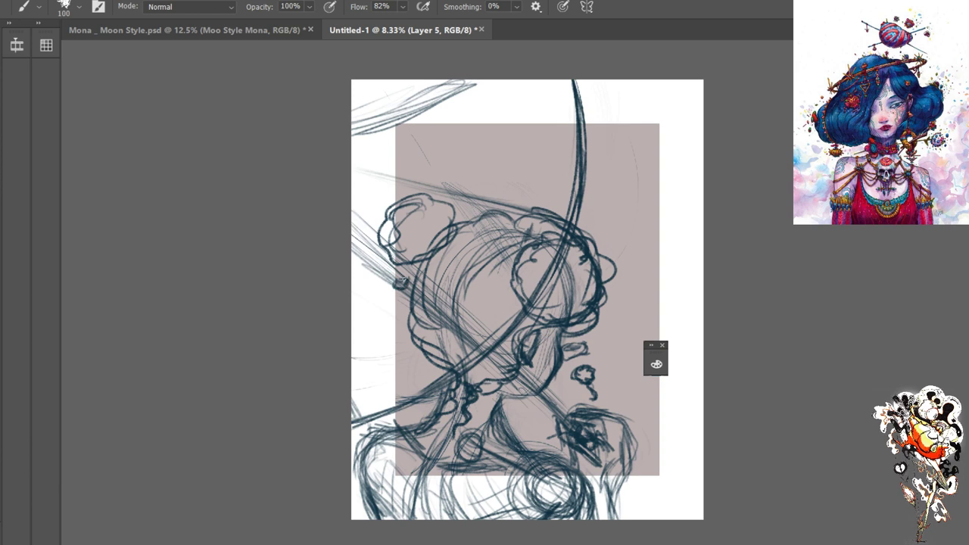
mouse_move(387, 295)
left_mouse_down()
mouse_move(386, 324)
mouse_move(403, 309)
mouse_move(390, 326)
mouse_move(396, 291)
mouse_move(377, 307)
left_mouse_up()
left_click_drag(385, 305, 377, 338)
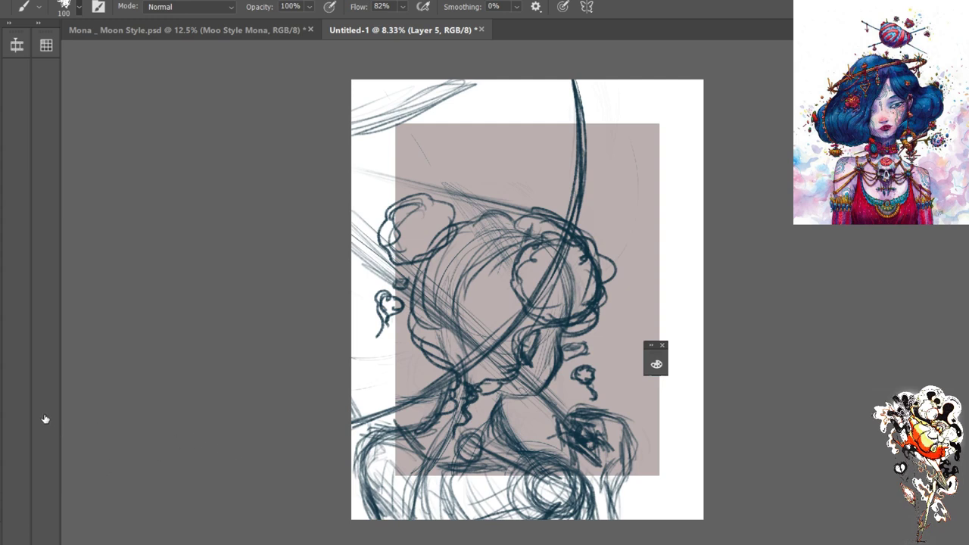
key("b")
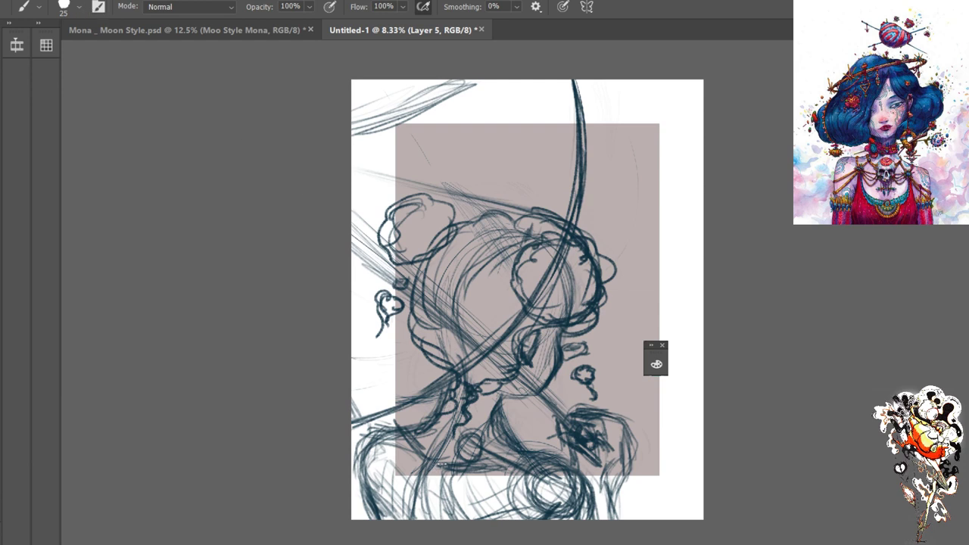
Set the brush size to 100 and try ladder strokes near the bottom, then undo them
key("bracketright")
key("bracketright")
key("bracketright")
key("bracketright")
key("bracketright")
key("bracketright")
key("bracketright")
key("bracketright")
key("bracketright")
key("bracketright")
key("bracketright")
key("bracketleft")
key("bracketleft")
key("bracketleft")
key("bracketleft")
key("bracketleft")
mouse_move(441, 474)
left_mouse_down()
mouse_move(423, 470)
mouse_move(401, 497)
mouse_move(429, 501)
mouse_move(428, 513)
left_mouse_up()
mouse_move(414, 477)
left_mouse_down()
mouse_move(432, 492)
mouse_move(400, 521)
left_mouse_up()
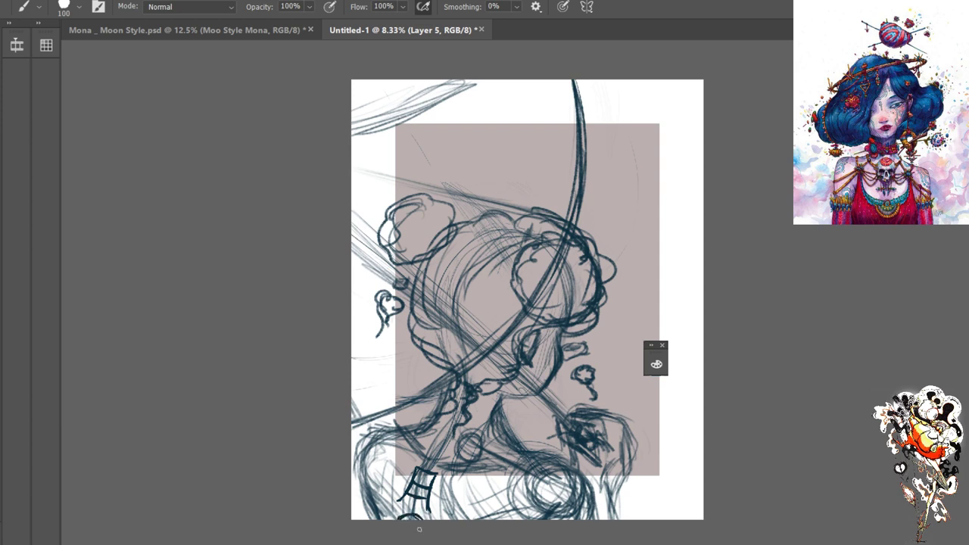
left_click_drag(411, 513, 394, 519)
key("ctrl+z")
key("ctrl+z")
key("ctrl+z")
key("ctrl+z")
key("ctrl+z")
key("ctrl+z")
key("ctrl+z")
key("ctrl+z")
key("ctrl+z")
key("ctrl+z")
key("ctrl+z")
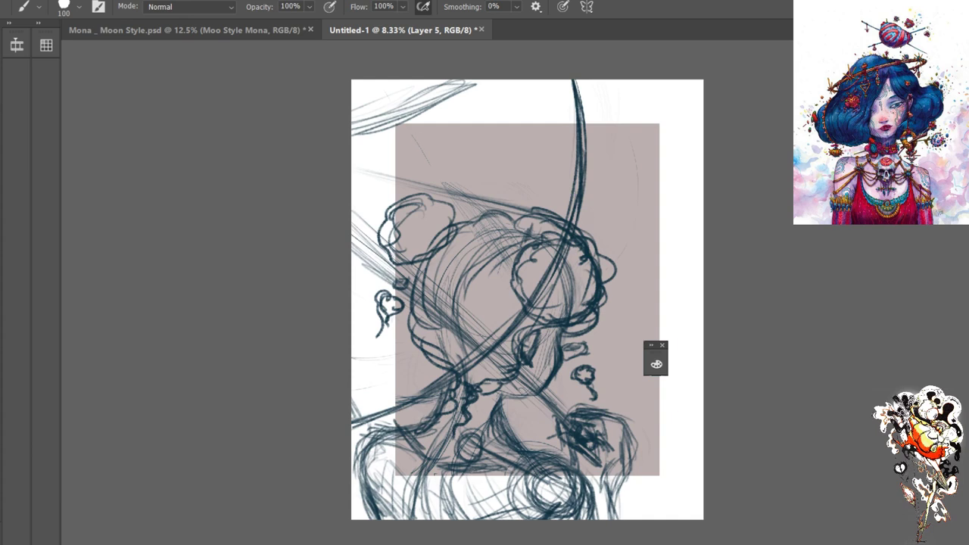
Draw a chain of bracket marks, curved links and a hook hanging below the chin
mouse_move(438, 441)
left_mouse_down()
mouse_move(450, 435)
mouse_move(413, 455)
mouse_move(447, 449)
mouse_move(438, 466)
left_mouse_up()
key("ctrl+z")
key("ctrl+z")
key("ctrl+z")
key("ctrl+shift+z")
key("ctrl+shift+z")
key("ctrl+shift+z")
mouse_move(430, 442)
left_mouse_down()
mouse_move(445, 448)
mouse_move(429, 470)
mouse_move(428, 450)
left_mouse_up()
mouse_move(409, 483)
left_mouse_down()
mouse_move(428, 476)
mouse_move(424, 491)
mouse_move(408, 485)
mouse_move(420, 484)
left_mouse_up()
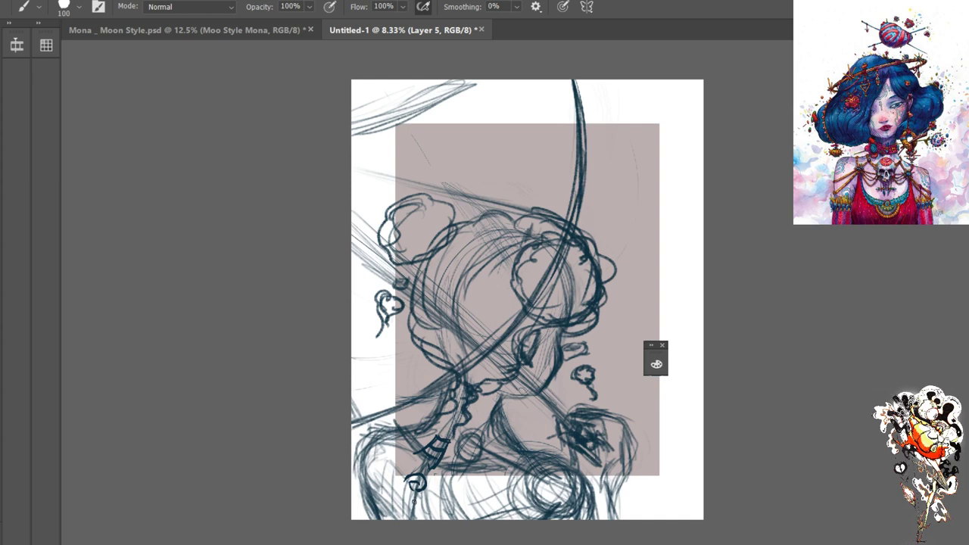
left_click_drag(403, 504, 421, 505)
key("ctrl+z")
mouse_move(409, 502)
left_mouse_down()
mouse_move(403, 509)
mouse_move(424, 514)
left_mouse_up()
mouse_move(421, 514)
left_mouse_down()
mouse_move(420, 522)
mouse_move(415, 499)
left_mouse_up()
left_click_drag(401, 509, 392, 520)
key("ctrl+z")
key("ctrl+z")
On Layer 3, add diagonal hatching strokes along the lower-right margin
key("alt+bracketleft")
key("alt+bracketleft")
left_click_drag(642, 438, 676, 459)
mouse_move(627, 392)
left_mouse_down()
mouse_move(702, 440)
mouse_move(703, 457)
left_mouse_up()
left_click_drag(600, 379, 624, 397)
left_click_drag(588, 362, 631, 397)
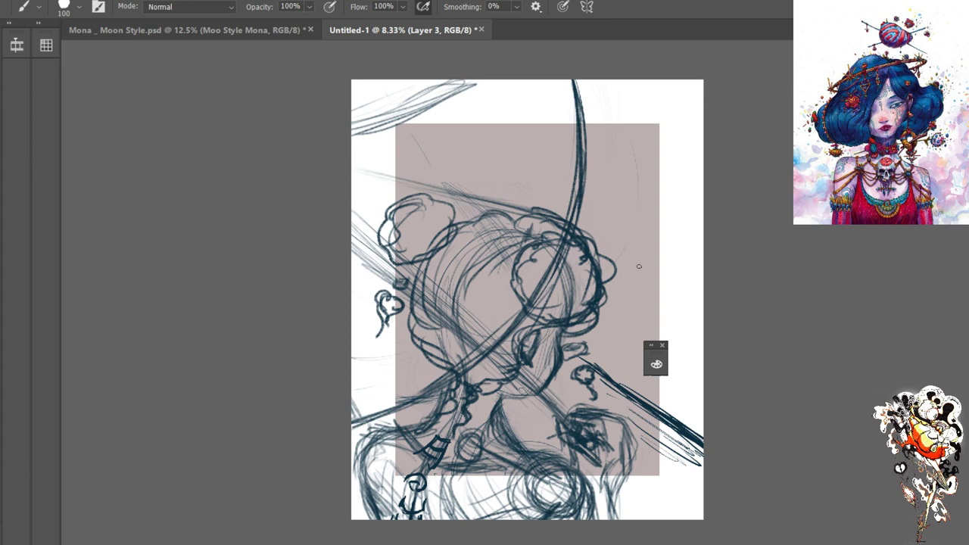
Undo the diagonal hatching and step back and forth through history to compare versions
key("ctrl+z")
key("ctrl+z")
key("ctrl+z")
key("ctrl+z")
key("ctrl+z")
key("ctrl+z")
key("ctrl+z")
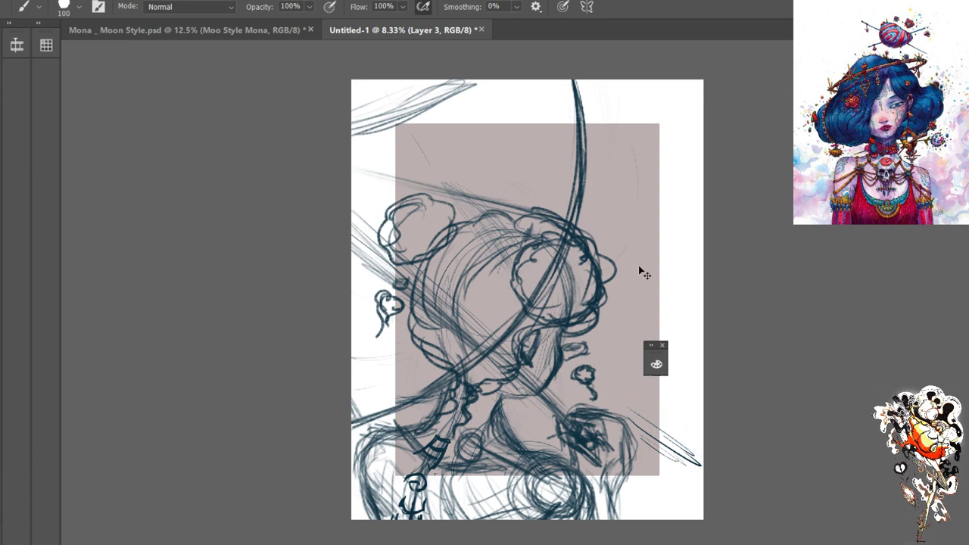
key("ctrl+z")
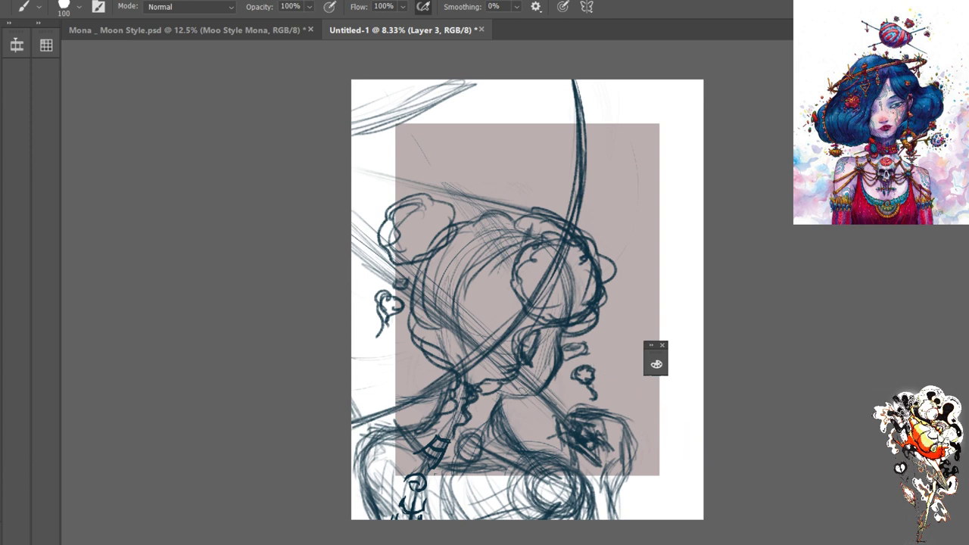
key("ctrl+z")
key("ctrl+shift+z")
key("ctrl+z")
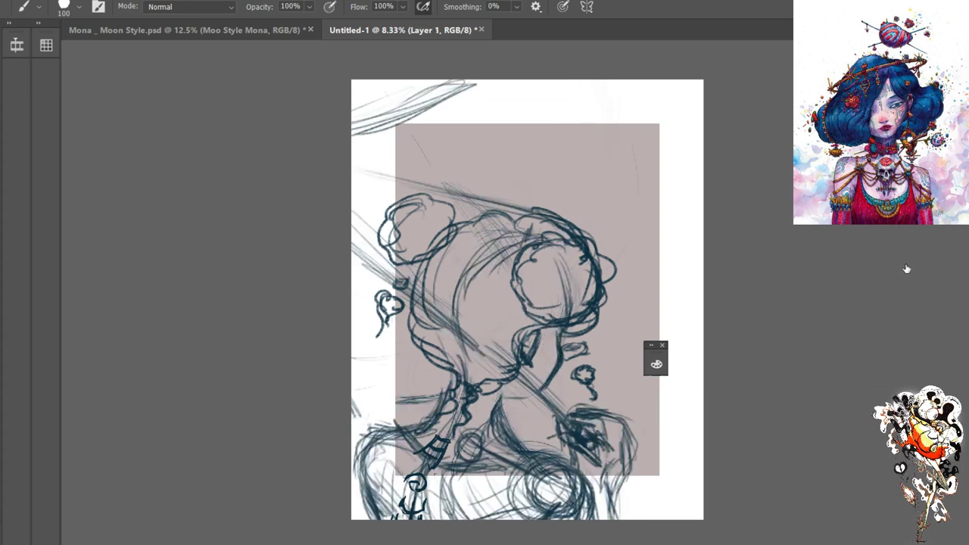
key("ctrl+shift+z")
key("ctrl+z")
key("ctrl+shift+z")
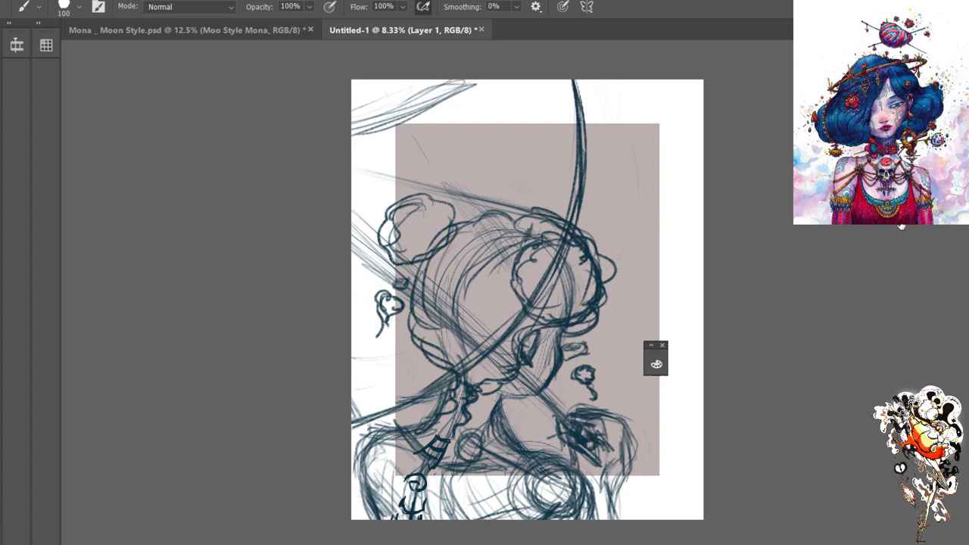
key("ctrl+z")
key("ctrl+shift+z")
Try a straight stroke on the right margin, undo it, and switch to Polygonal Lasso
left_click_drag(700, 443, 644, 400)
key("ctrl+z")
key("l")
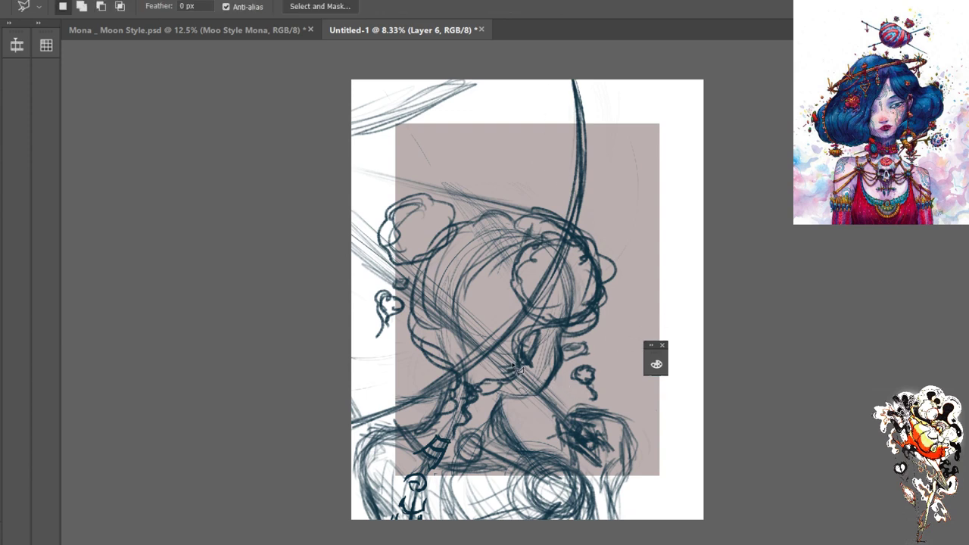
Make a four-cornered polygonal selection from the neck across the lower canvas
left_click_drag(521, 360, 592, 390)
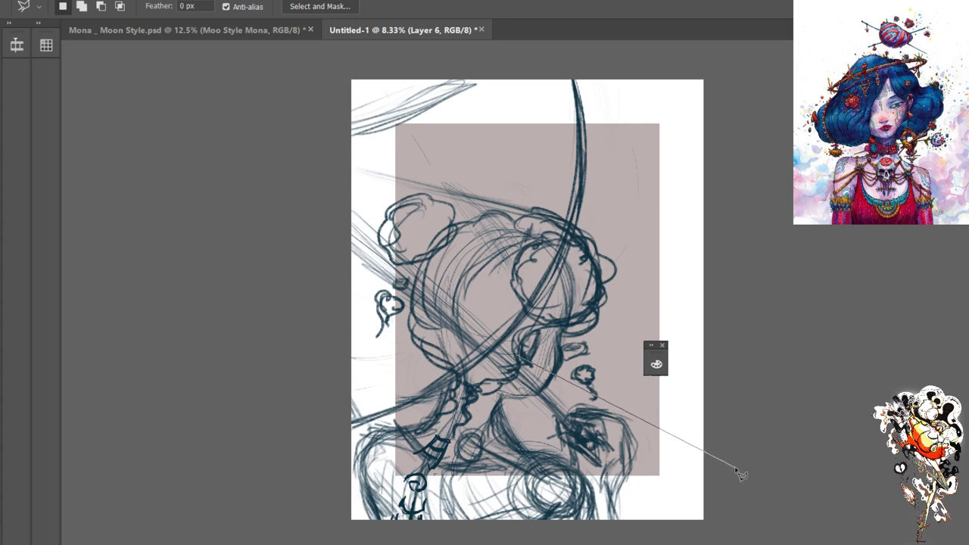
left_click(760, 462)
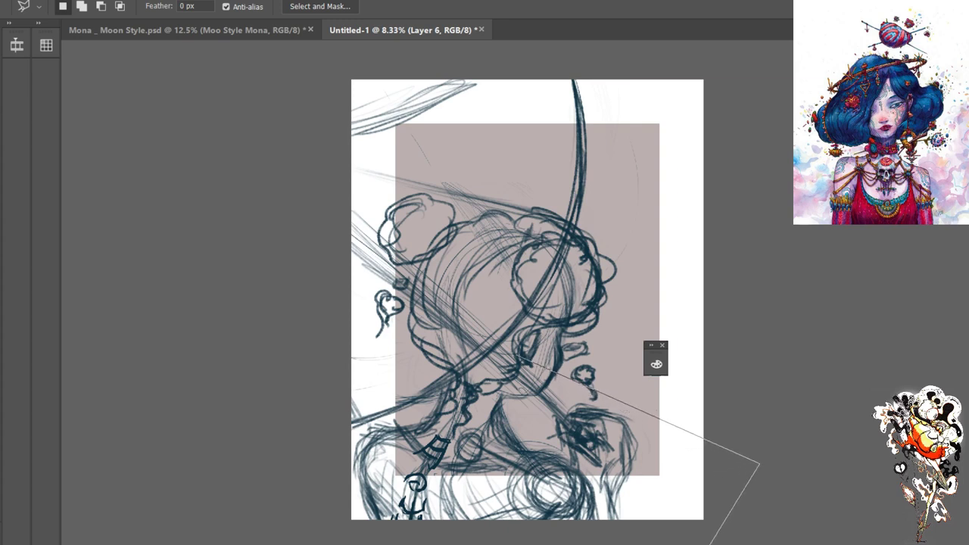
left_click(598, 543)
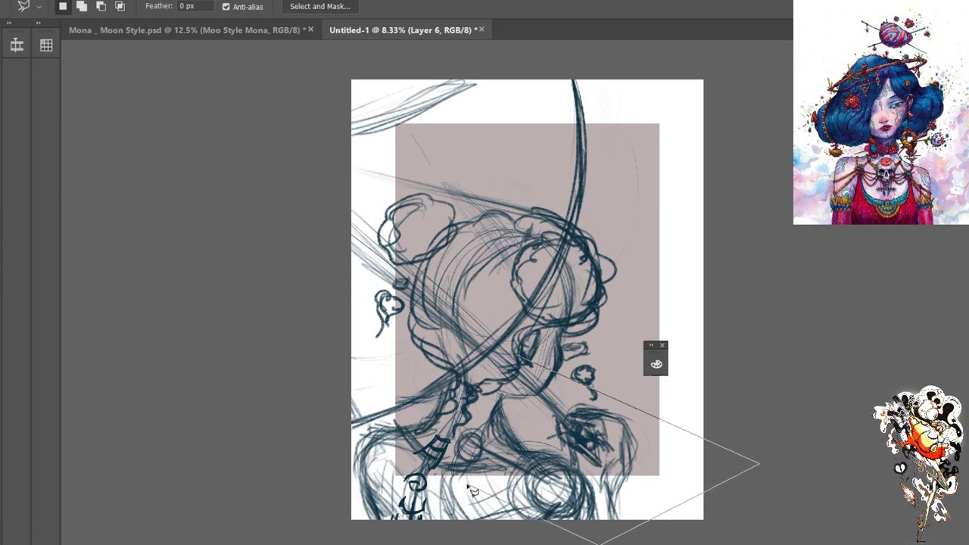
left_click(338, 402)
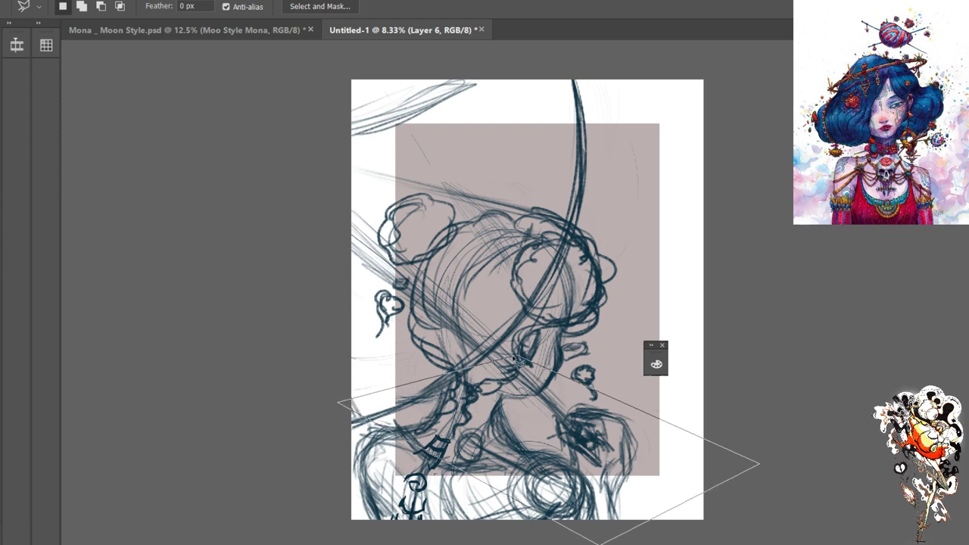
left_click(521, 361)
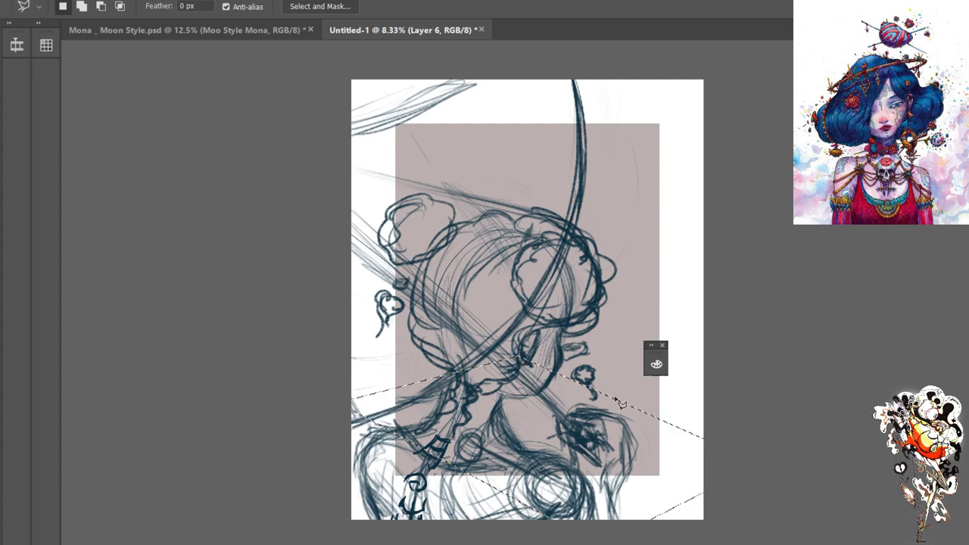
Brush dark lines along the selection's upper edge and lower-right corner
key("b")
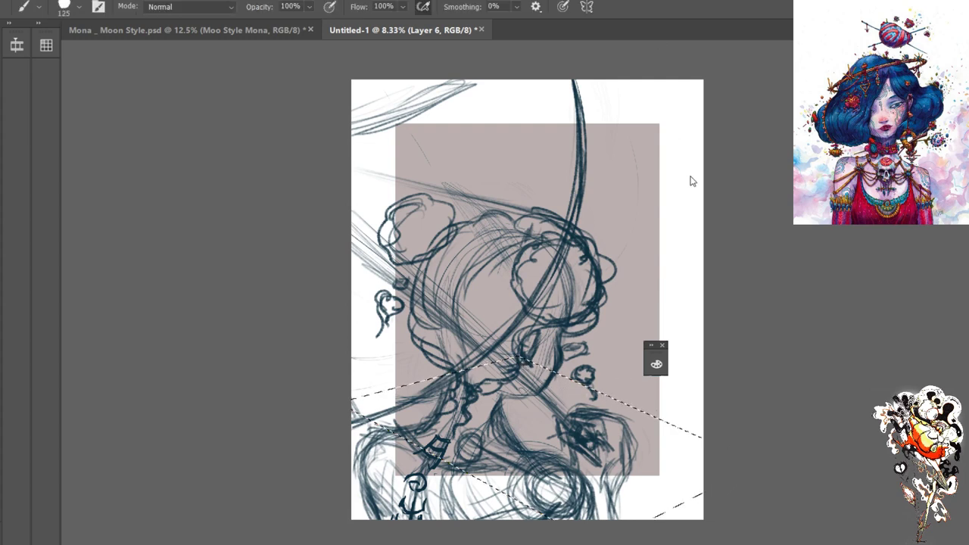
mouse_move(523, 361)
left_mouse_down()
mouse_move(675, 420)
mouse_move(709, 449)
left_mouse_up()
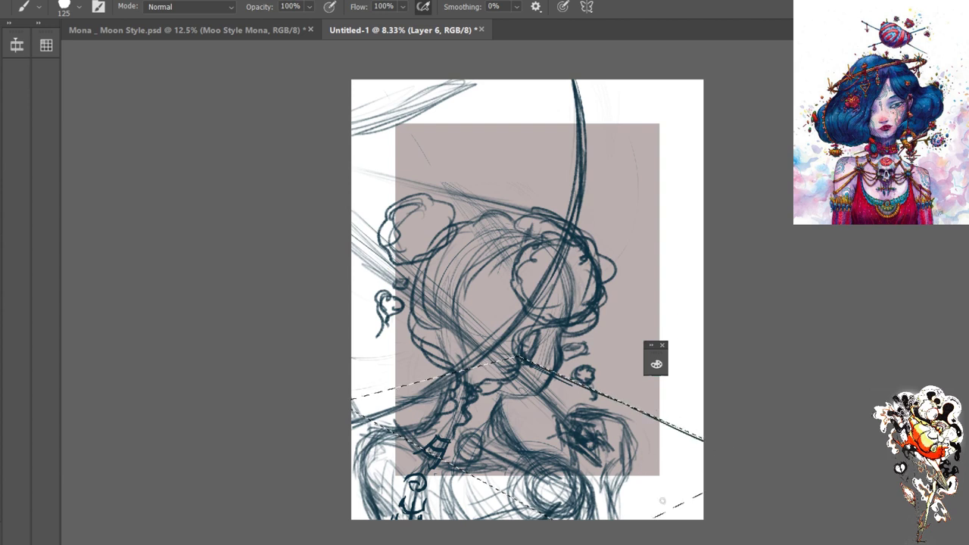
left_click_drag(645, 518, 695, 501)
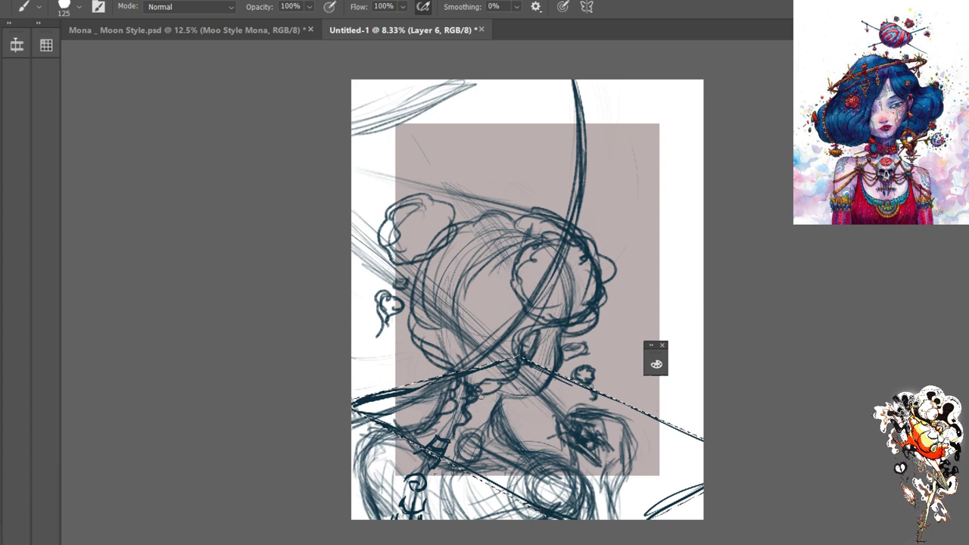
Free Transform the strap strokes, moving, skewing, tilting and shrinking them over the sketch
key("ctrl+t")
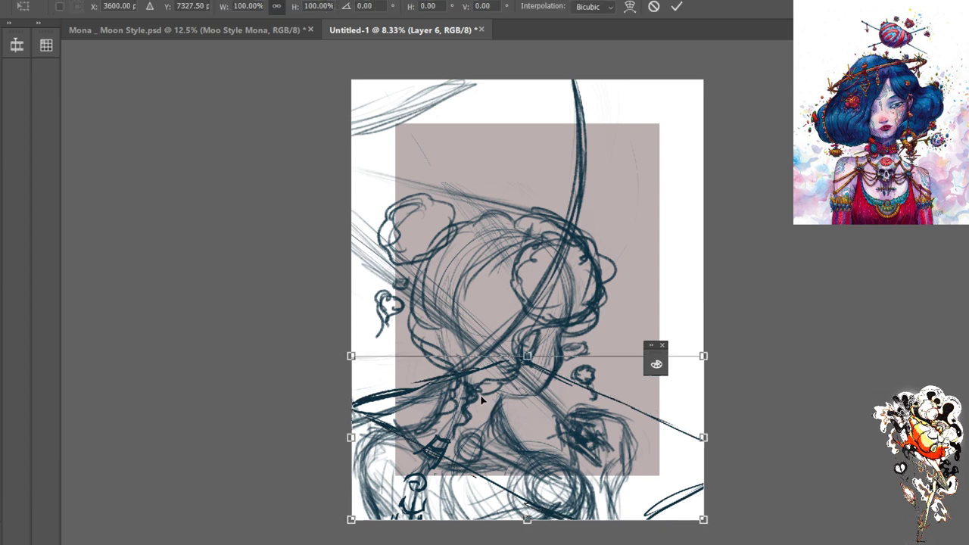
mouse_move(648, 474)
left_mouse_down()
mouse_move(662, 504)
mouse_move(656, 529)
left_mouse_up()
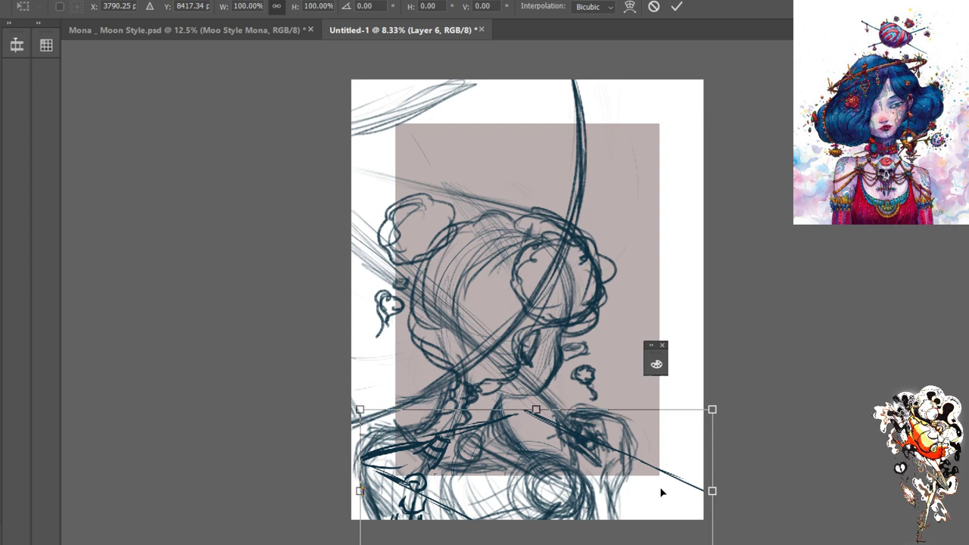
left_click_drag(661, 493, 708, 450)
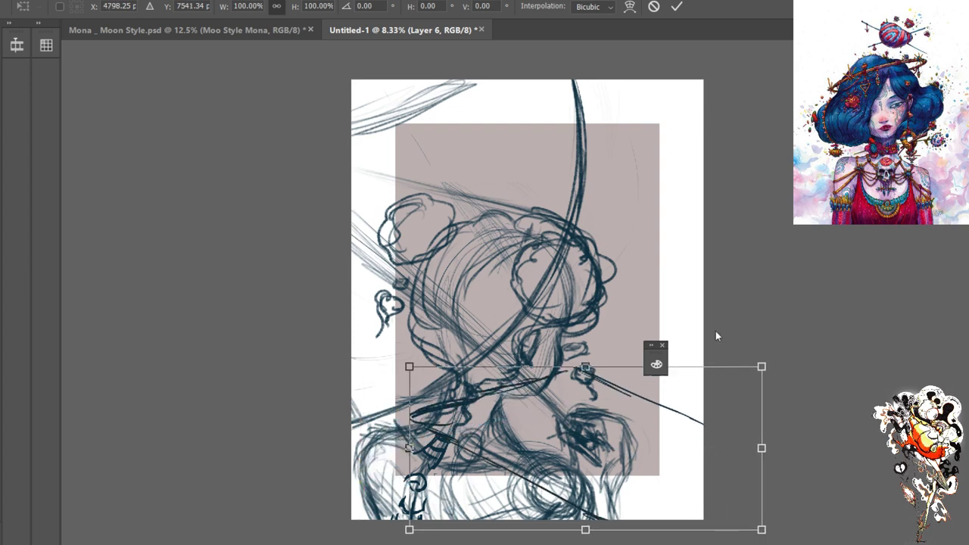
left_click_drag(586, 369, 383, 473)
left_click_drag(665, 452, 787, 504)
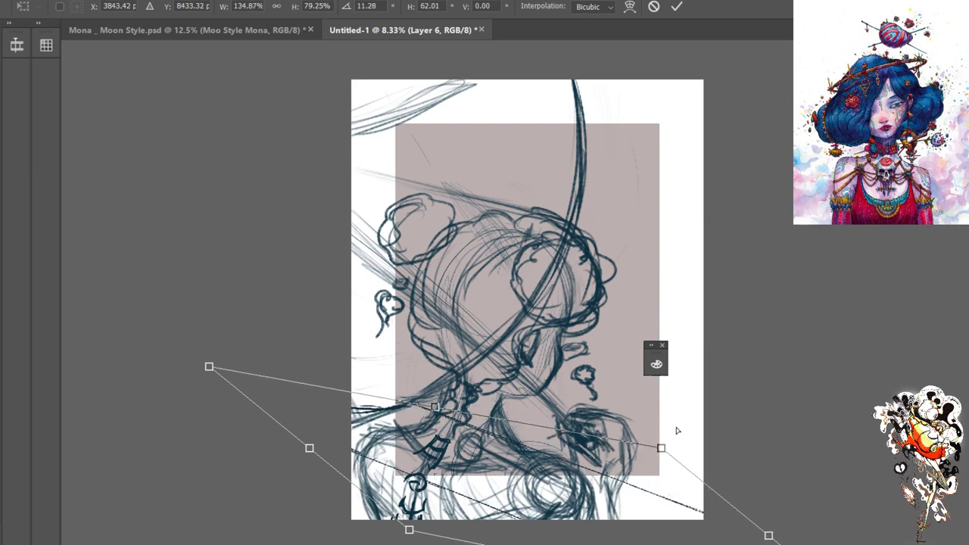
left_click_drag(421, 531, 434, 524)
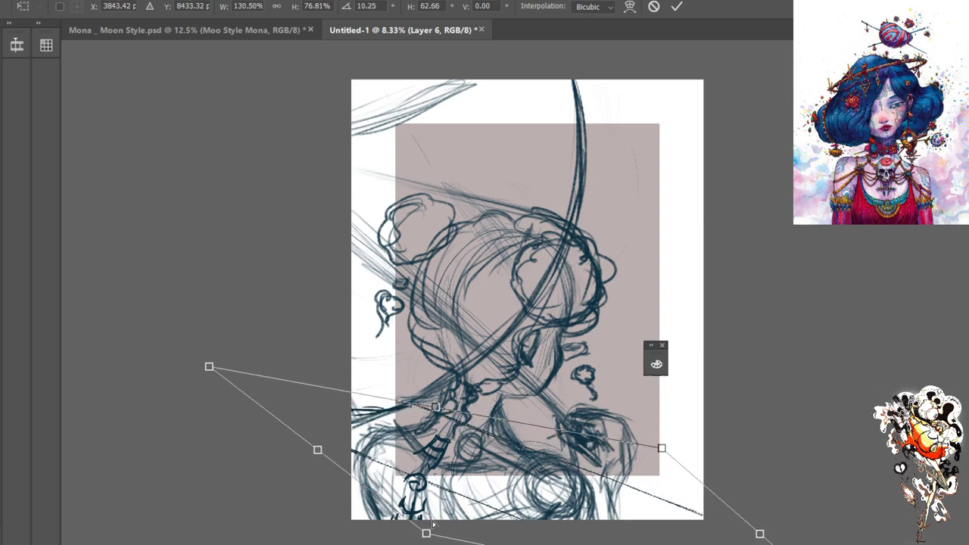
left_click_drag(423, 477, 530, 471)
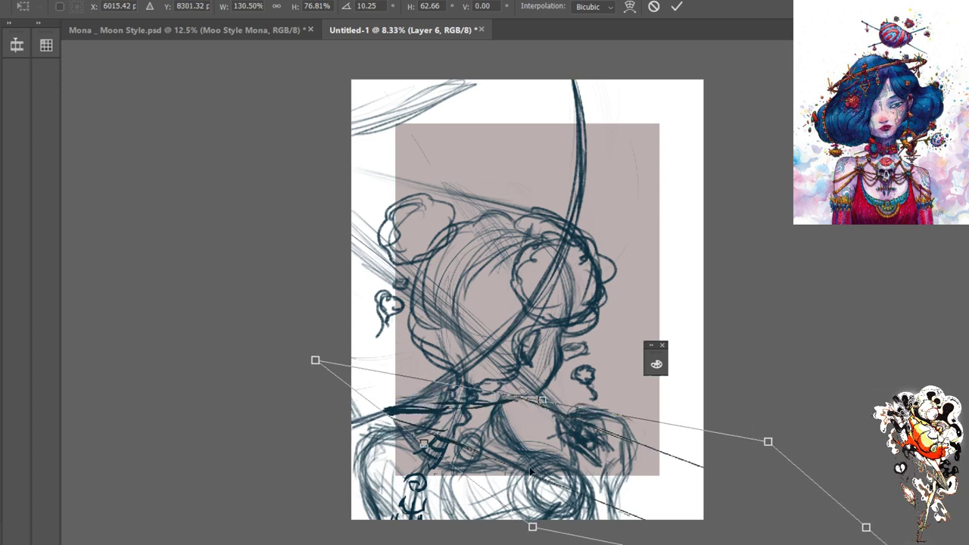
Stretch the strokes left, flatten and narrow them, fine-tune placement, and commit
mouse_move(315, 362)
left_mouse_down()
mouse_move(341, 381)
mouse_move(305, 351)
mouse_move(182, 335)
mouse_move(212, 356)
mouse_move(189, 415)
mouse_move(212, 431)
left_mouse_up()
mouse_move(532, 526)
left_mouse_down()
mouse_move(560, 530)
mouse_move(509, 540)
mouse_move(384, 514)
mouse_move(450, 528)
left_mouse_up()
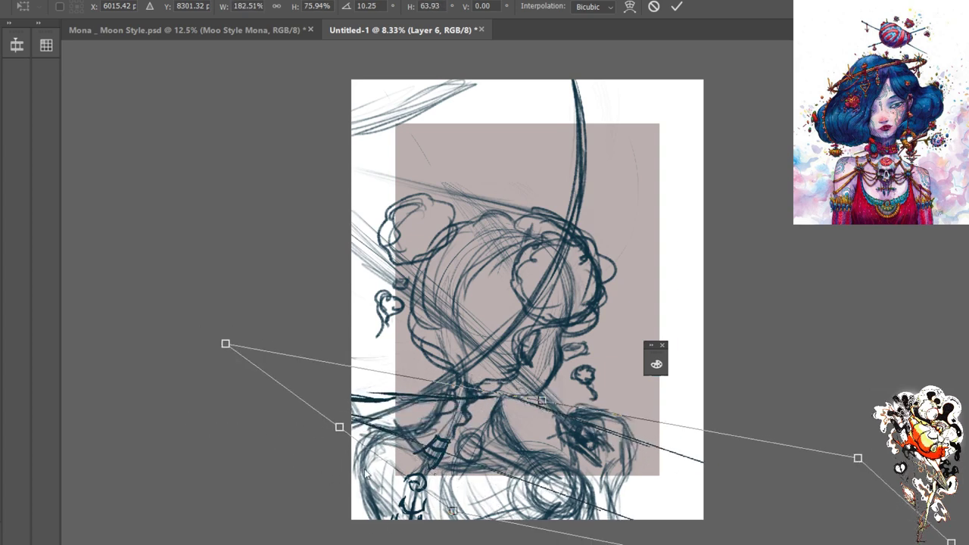
mouse_move(855, 454)
left_mouse_down()
mouse_move(769, 419)
mouse_move(705, 418)
left_mouse_up()
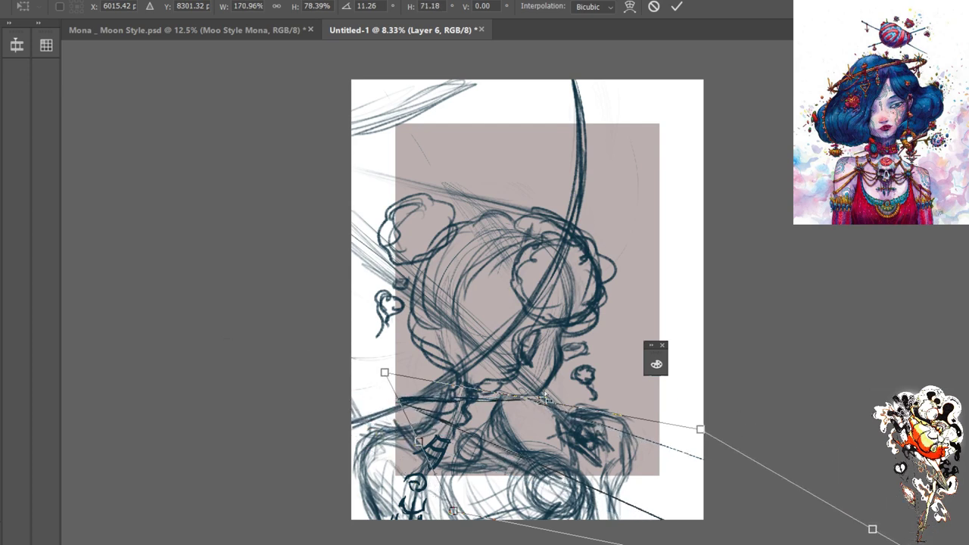
mouse_move(549, 369)
left_mouse_down()
mouse_move(524, 370)
mouse_move(540, 367)
left_mouse_up()
left_click_drag(375, 371, 387, 430)
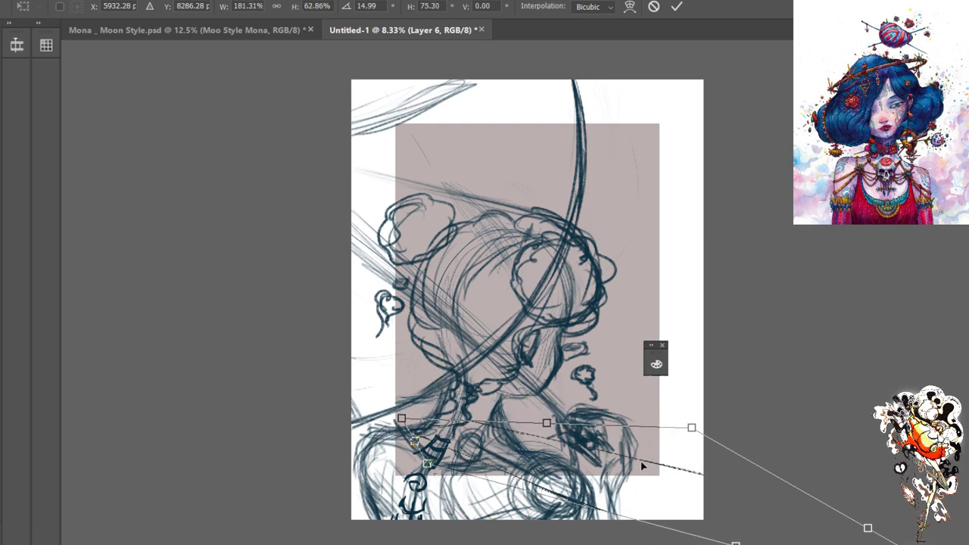
left_click_drag(645, 463, 680, 473)
mouse_move(728, 441)
left_mouse_down()
mouse_move(679, 399)
mouse_move(708, 418)
mouse_move(721, 449)
left_mouse_up()
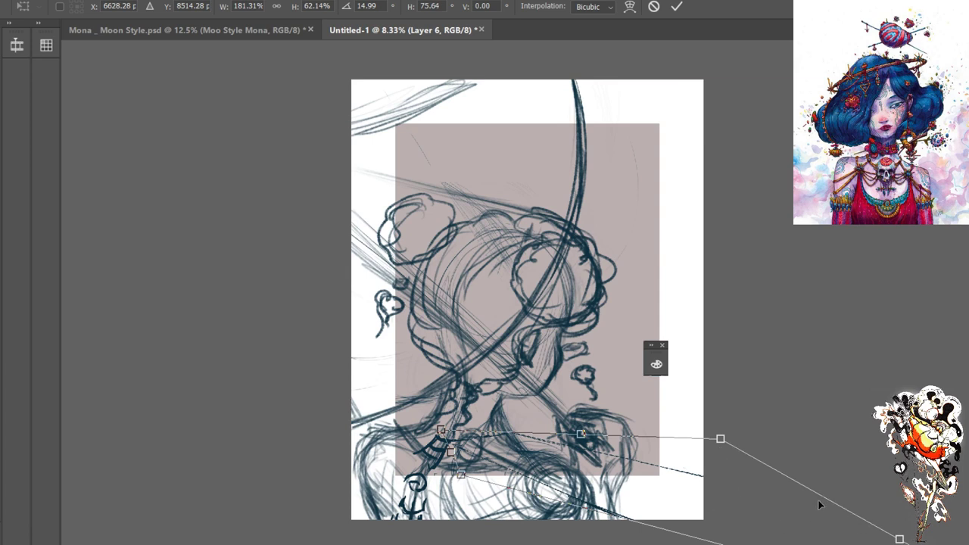
key("Return")
Trace over and extend the diagonal strap lines near the bottom with the brush
key("b")
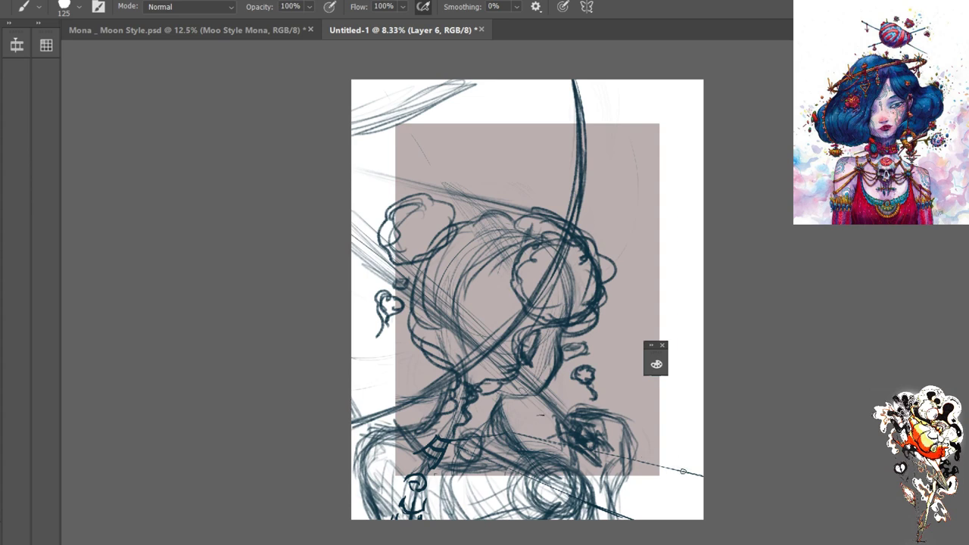
mouse_move(645, 459)
left_mouse_down()
mouse_move(702, 475)
mouse_move(663, 454)
left_mouse_up()
left_click_drag(553, 439, 651, 460)
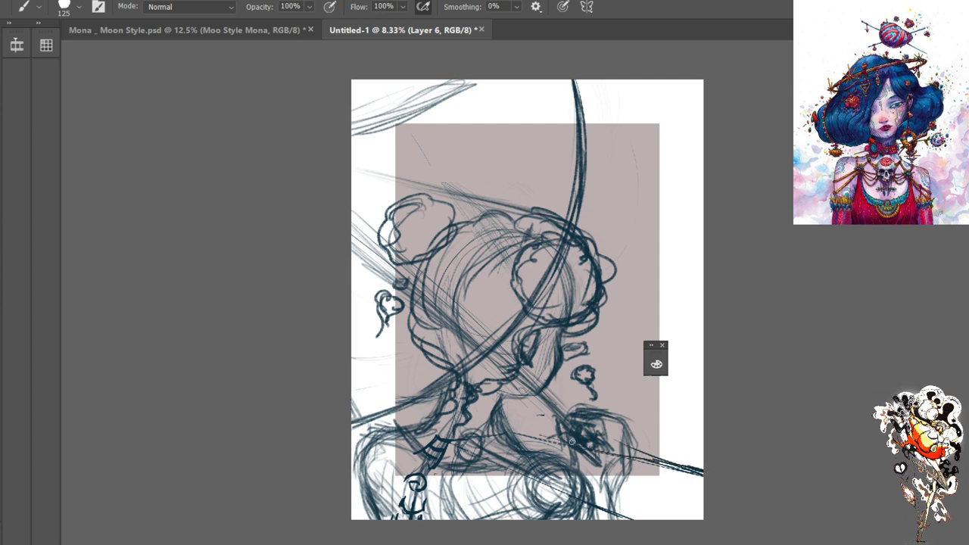
mouse_move(595, 448)
left_mouse_down()
mouse_move(685, 471)
mouse_move(534, 432)
mouse_move(496, 431)
left_mouse_up()
left_click_drag(658, 473, 632, 463)
left_click_drag(569, 447, 553, 440)
left_click_drag(700, 479, 589, 451)
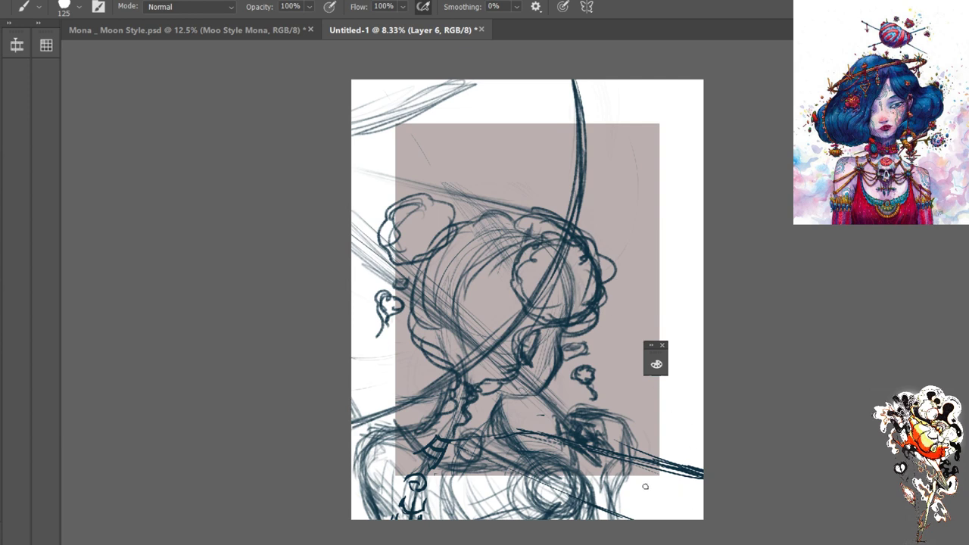
Draw a lower-right hook, a short vertical and long diagonal line, and darken the curve's top
mouse_move(645, 493)
left_mouse_down()
mouse_move(656, 515)
mouse_move(669, 511)
mouse_move(665, 520)
mouse_move(656, 503)
mouse_move(690, 520)
mouse_move(681, 528)
mouse_move(656, 519)
left_mouse_up()
mouse_move(446, 448)
left_mouse_down()
mouse_move(496, 514)
mouse_move(516, 519)
mouse_move(448, 485)
mouse_move(449, 466)
mouse_move(451, 489)
left_mouse_up()
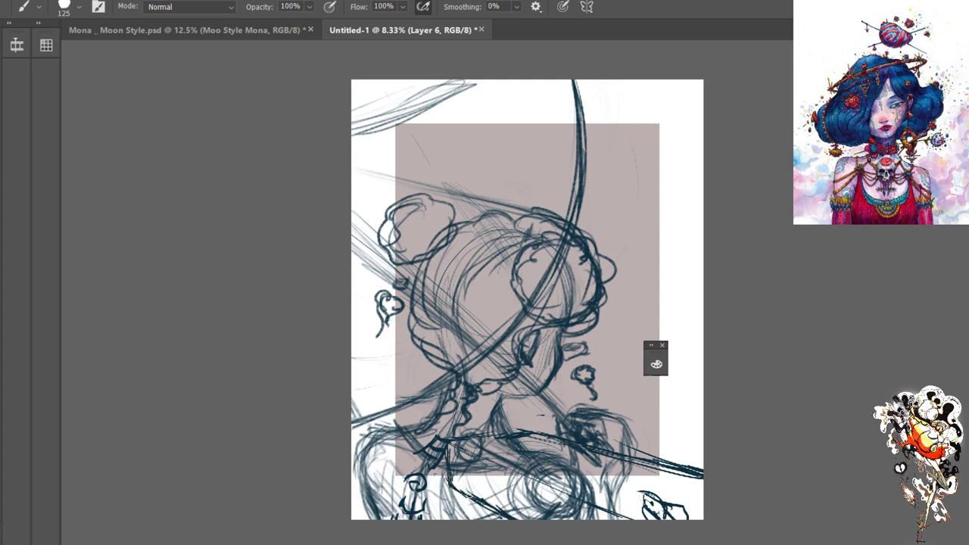
left_click_drag(445, 438, 625, 523)
left_click_drag(574, 85, 581, 125)
left_click_drag(672, 225, 705, 230)
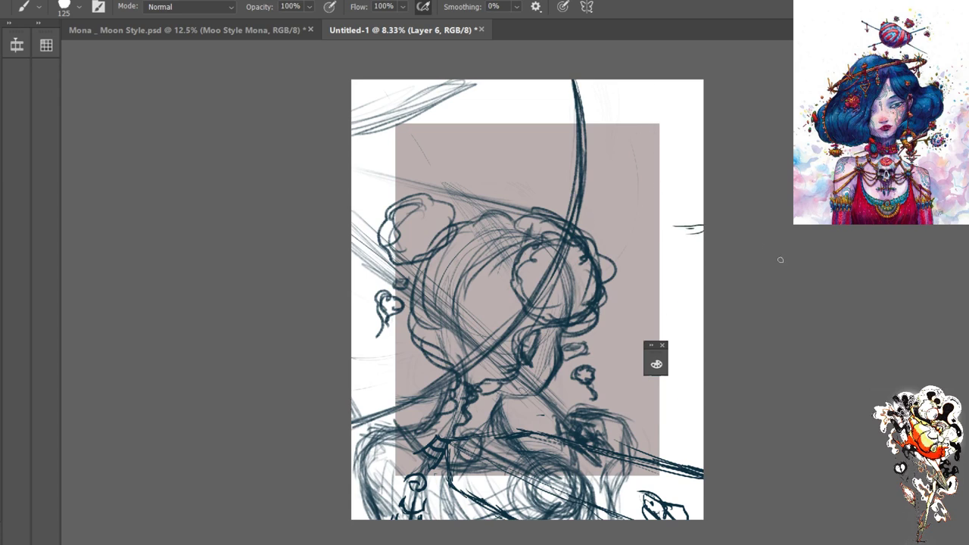
key("ctrl+z")
key("ctrl+z")
key("ctrl+z")
Draw long curves and short hatching along the right side of the head
mouse_move(656, 429)
left_mouse_down()
mouse_move(589, 159)
mouse_move(553, 157)
left_mouse_up()
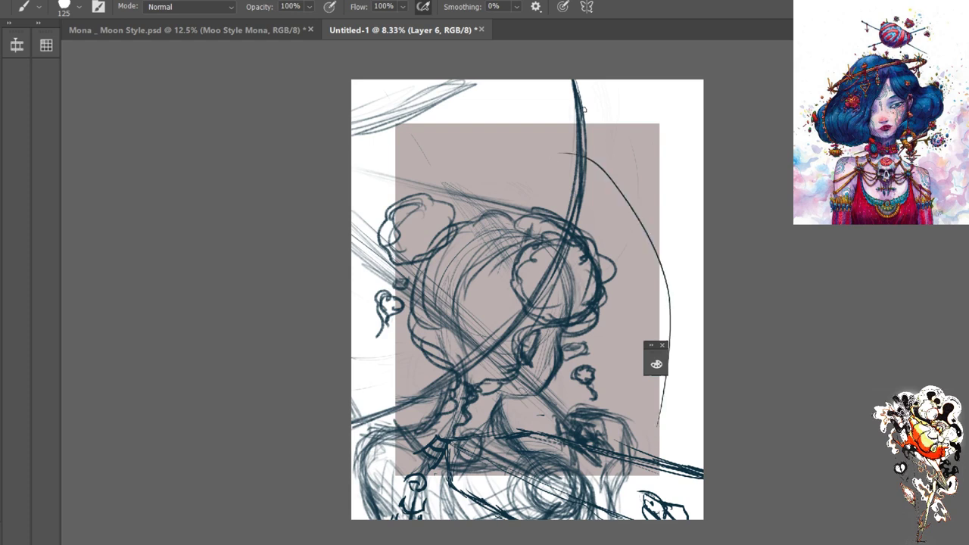
key("ctrl+z")
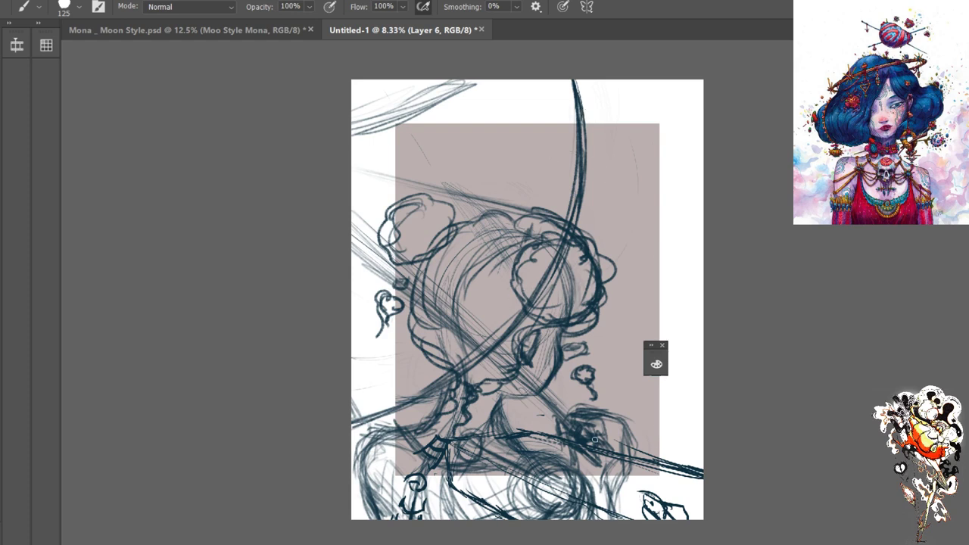
mouse_move(594, 439)
left_mouse_down()
mouse_move(583, 179)
mouse_move(539, 131)
left_mouse_up()
left_click_drag(564, 176, 606, 361)
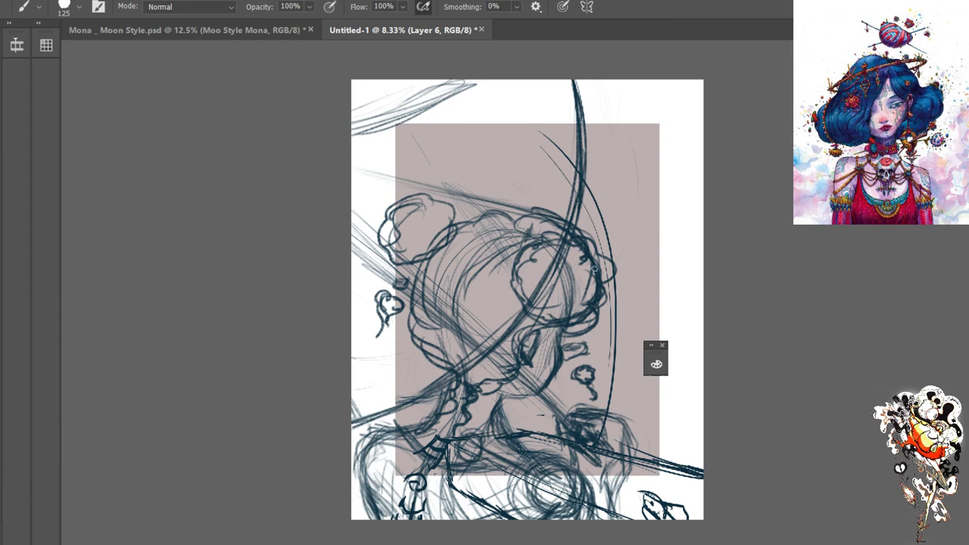
mouse_move(595, 268)
left_mouse_down()
mouse_move(604, 439)
mouse_move(553, 165)
left_mouse_up()
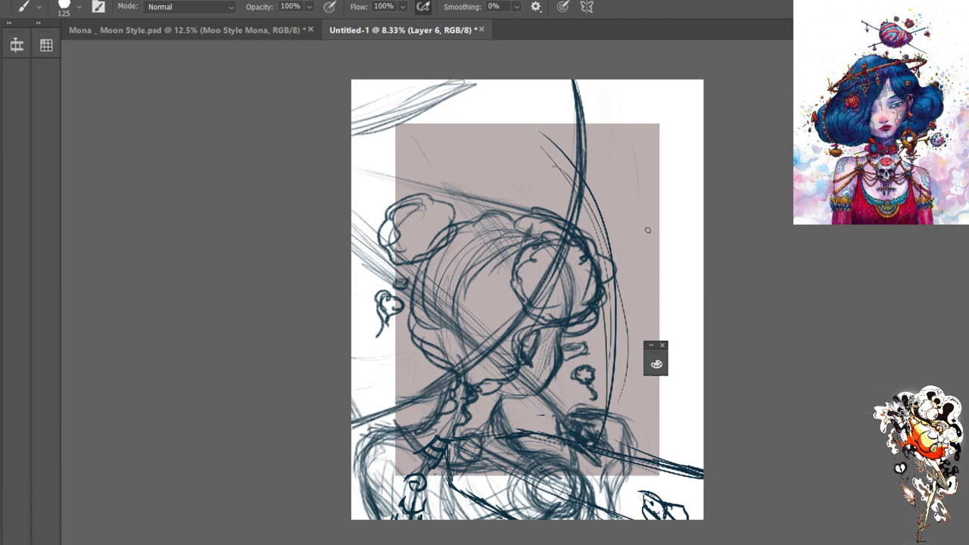
mouse_move(647, 230)
left_mouse_down()
mouse_move(622, 246)
mouse_move(660, 231)
left_mouse_up()
mouse_move(591, 243)
left_mouse_down()
mouse_move(662, 236)
mouse_move(600, 243)
mouse_move(659, 231)
mouse_move(642, 179)
left_mouse_up()
left_click_drag(653, 221, 620, 141)
mouse_move(654, 221)
left_mouse_down()
mouse_move(621, 146)
mouse_move(566, 147)
mouse_move(583, 223)
left_mouse_up()
Sketch the second figure's round looped head at the upper right
mouse_move(553, 170)
left_mouse_down()
mouse_move(587, 238)
mouse_move(543, 142)
mouse_move(577, 151)
left_mouse_up()
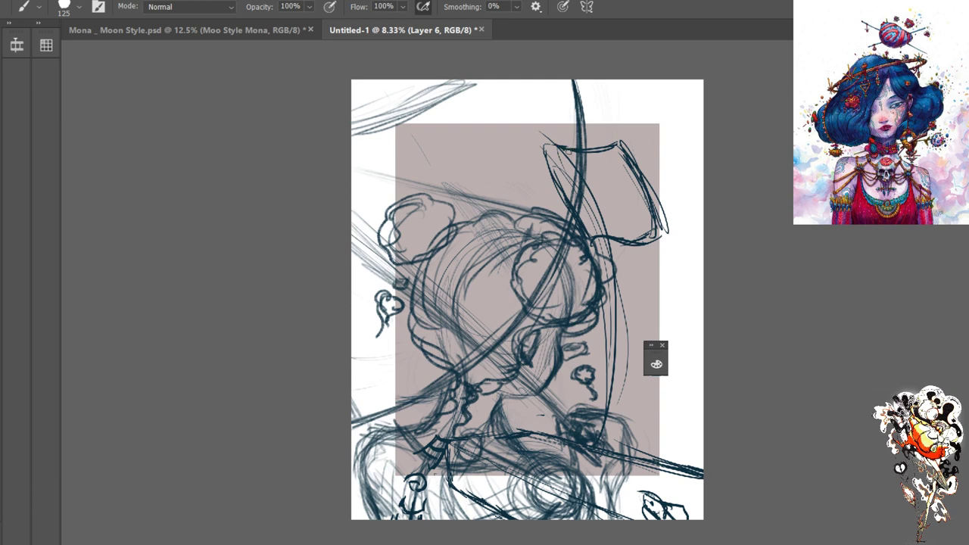
left_click_drag(550, 100, 598, 82)
left_click_drag(519, 135, 597, 83)
mouse_move(523, 115)
left_mouse_down()
mouse_move(539, 182)
mouse_move(554, 179)
left_mouse_up()
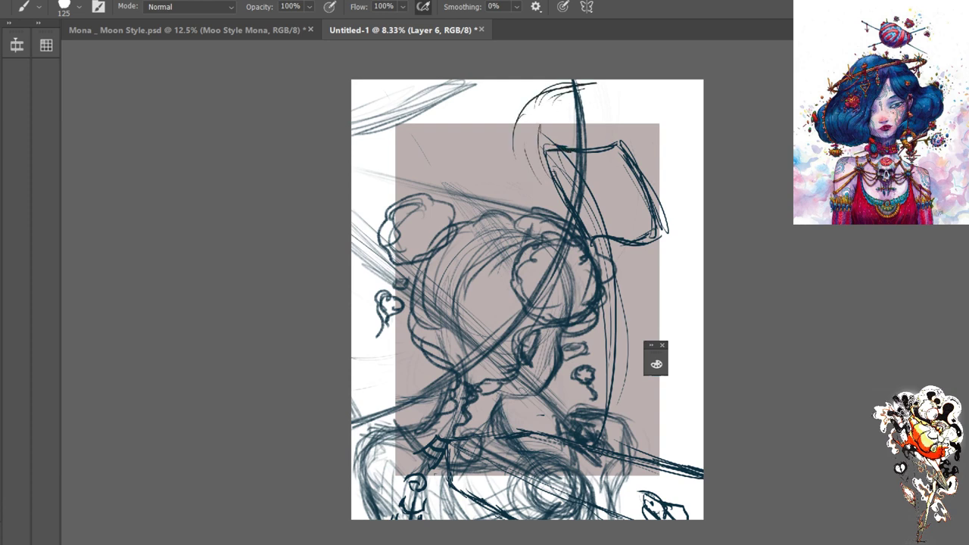
mouse_move(539, 132)
left_mouse_down()
mouse_move(600, 83)
mouse_move(645, 138)
left_mouse_up()
left_click_drag(530, 174, 633, 150)
left_click_drag(536, 152, 610, 171)
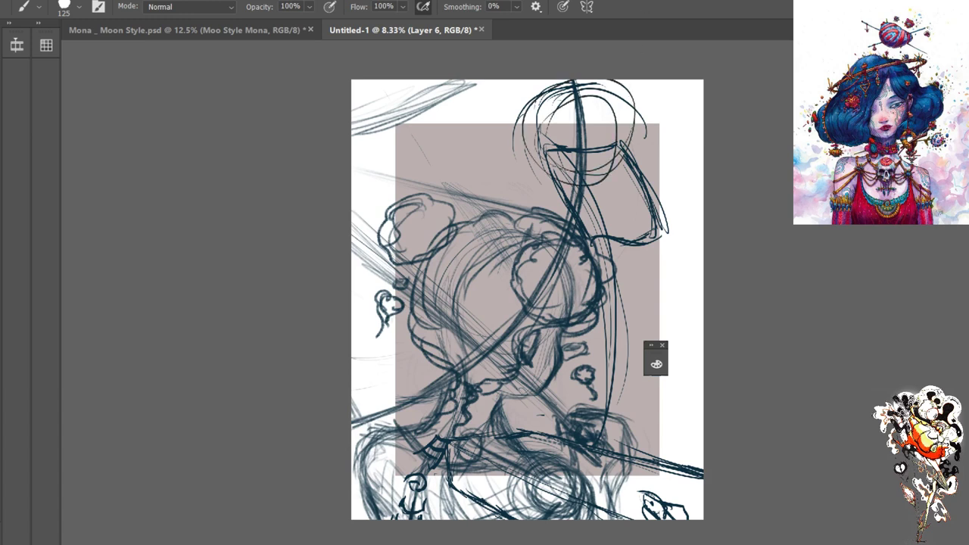
mouse_move(621, 131)
left_mouse_down()
mouse_move(645, 92)
mouse_move(551, 151)
left_mouse_up()
mouse_move(629, 85)
left_mouse_down()
mouse_move(530, 174)
mouse_move(543, 159)
left_mouse_up()
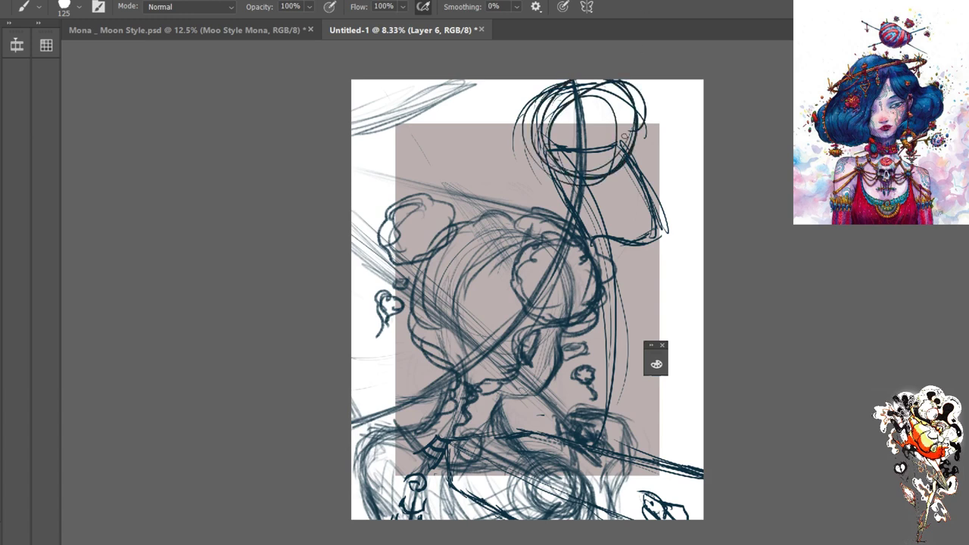
Sweep hair arcs from the upper-right head out to the canvas's right edge
left_click_drag(624, 137, 582, 171)
left_click_drag(638, 98, 625, 145)
mouse_move(625, 85)
left_mouse_down()
mouse_move(686, 197)
mouse_move(703, 203)
left_mouse_up()
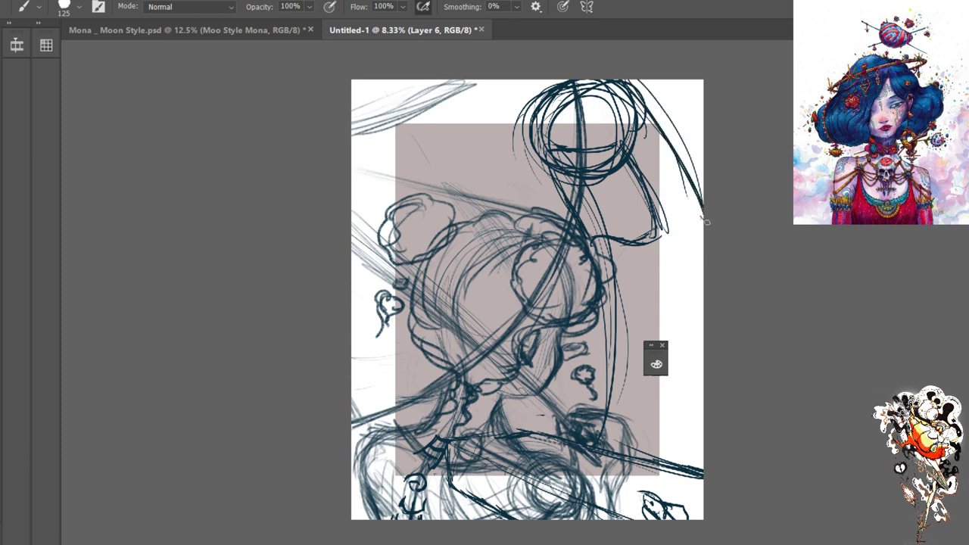
left_click_drag(640, 100, 702, 238)
left_click_drag(660, 155, 702, 219)
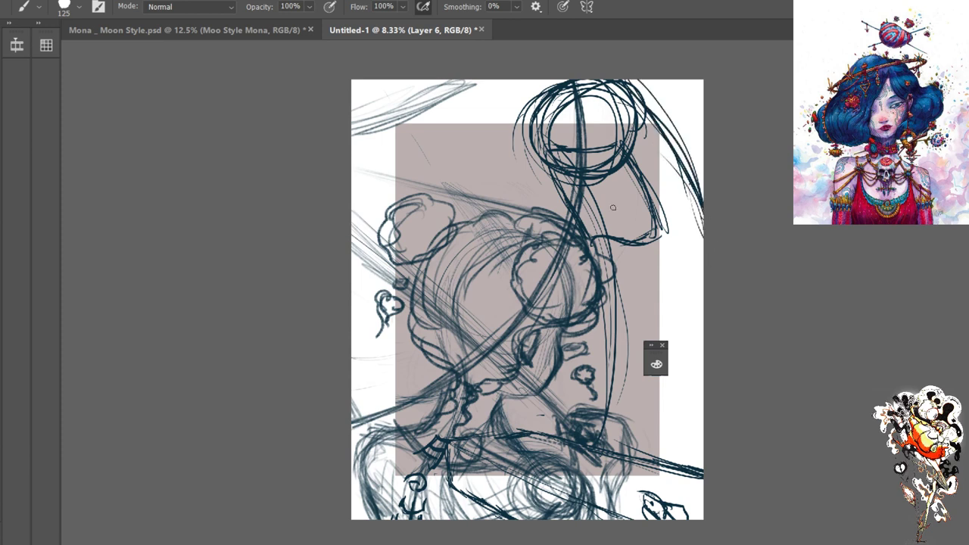
Mark the second figure's brow and nose, and darken the long lines beside the face
mouse_move(614, 190)
left_mouse_down()
mouse_move(624, 187)
mouse_move(616, 206)
mouse_move(622, 185)
left_mouse_up()
left_click_drag(617, 191, 622, 213)
left_click_drag(589, 185, 595, 218)
mouse_move(538, 160)
left_mouse_down()
mouse_move(595, 235)
mouse_move(621, 324)
left_mouse_up()
left_click_drag(606, 272, 612, 330)
left_click_drag(598, 254, 606, 394)
left_click_drag(606, 328, 610, 430)
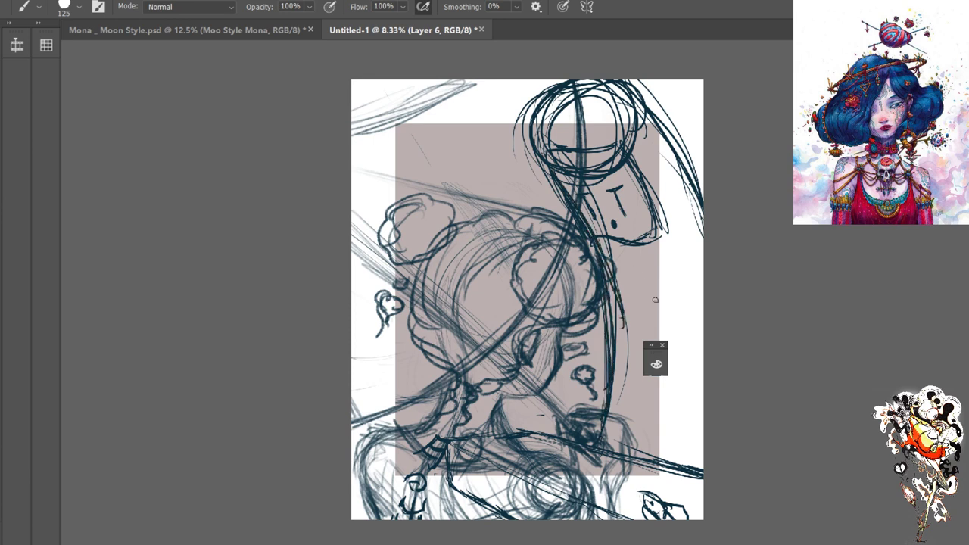
Add small curves, a C-shaped mark, and short strokes sweeping in from the right edge
left_click_drag(667, 281, 663, 309)
left_click_drag(630, 278, 630, 304)
left_click_drag(659, 219, 661, 246)
mouse_move(695, 334)
left_mouse_down()
mouse_move(702, 327)
mouse_move(669, 347)
mouse_move(630, 333)
mouse_move(618, 318)
mouse_move(681, 335)
mouse_move(703, 325)
mouse_move(643, 338)
mouse_move(618, 306)
left_mouse_up()
mouse_move(682, 376)
left_mouse_down()
mouse_move(707, 363)
mouse_move(646, 380)
mouse_move(627, 365)
left_mouse_up()
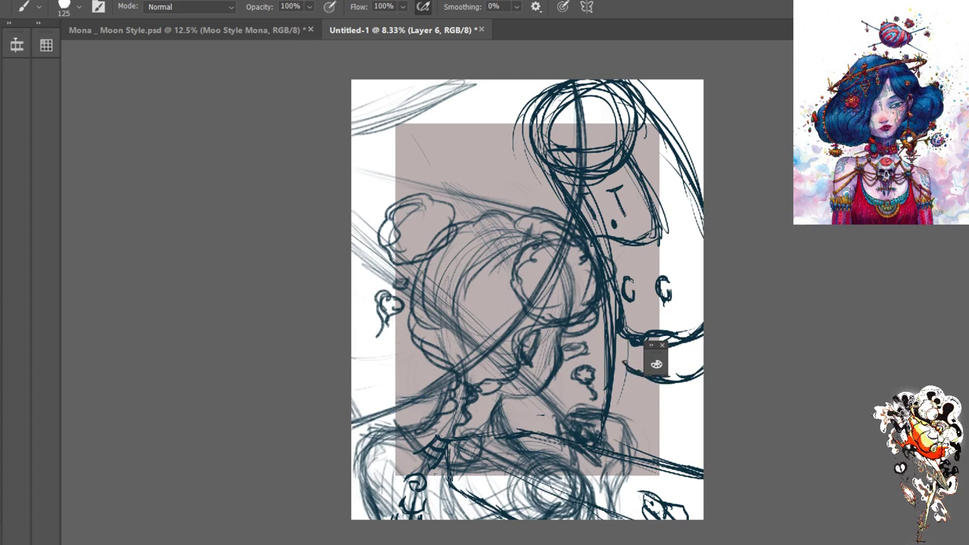
Erase the G marks and loose strokes down the right side with the Eraser
key("e")
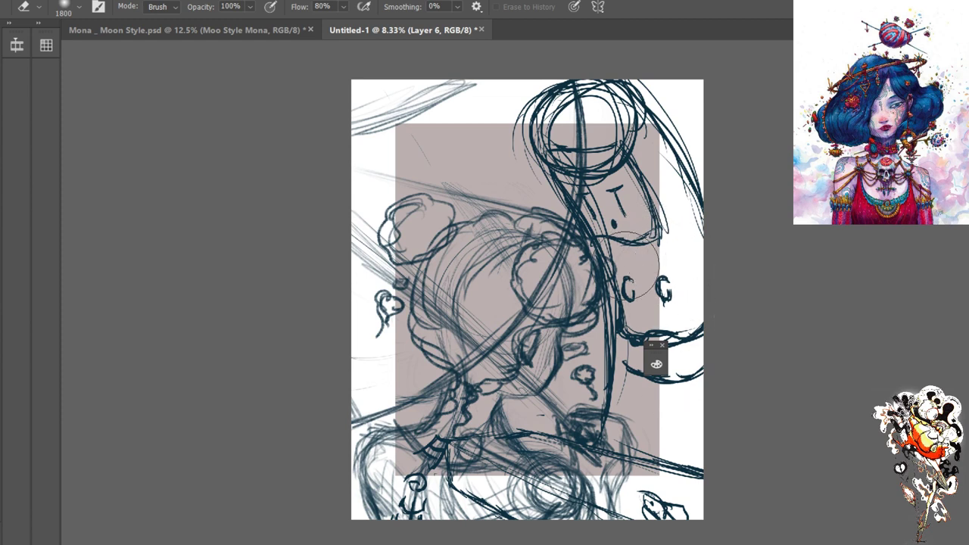
mouse_move(634, 265)
left_mouse_down()
mouse_move(656, 285)
mouse_move(660, 379)
mouse_move(671, 384)
left_mouse_up()
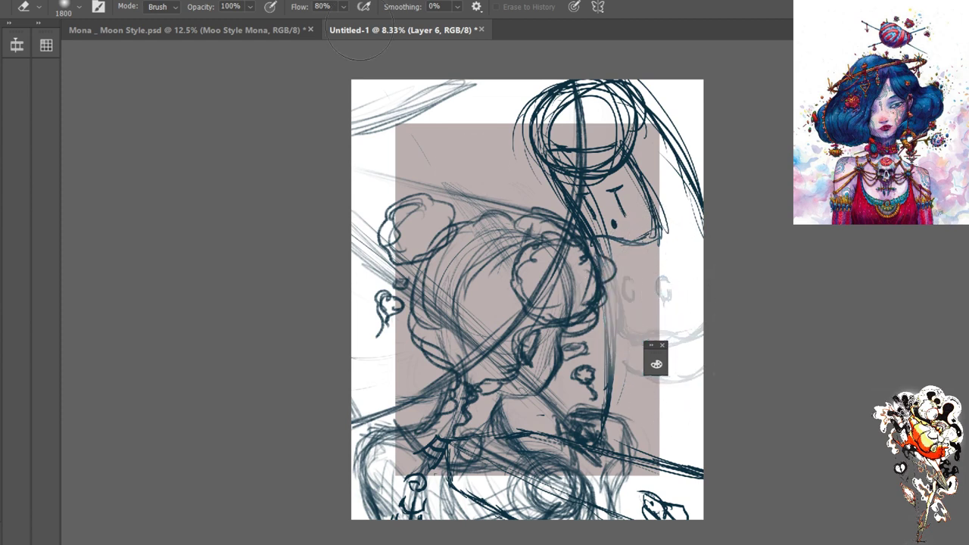
mouse_move(658, 348)
left_mouse_down()
mouse_move(655, 288)
mouse_move(667, 356)
mouse_move(659, 401)
left_mouse_up()
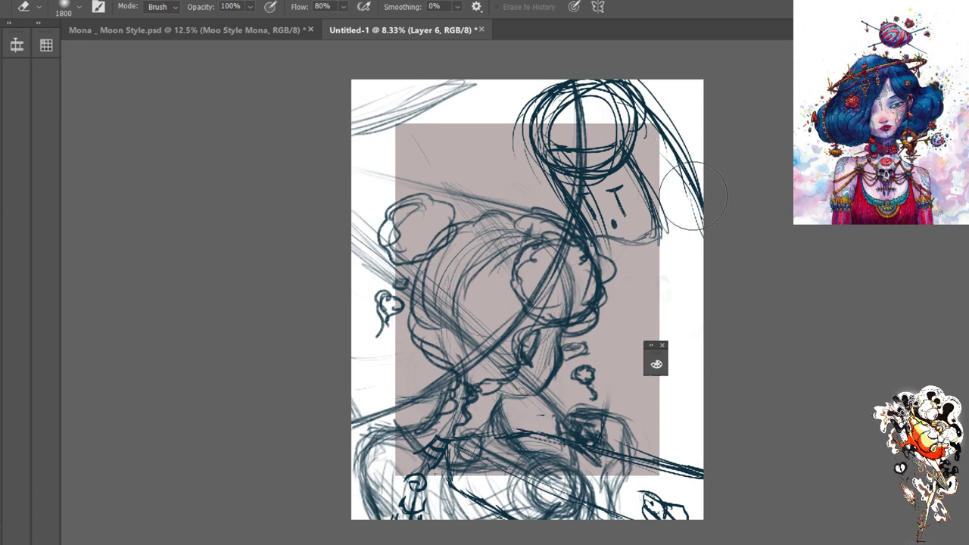
Erase the looping strands above the figure's head with the size-1800 eraser, then return to the Brush
mouse_move(666, 175)
left_mouse_down()
mouse_move(636, 117)
mouse_move(640, 166)
mouse_move(646, 133)
mouse_move(682, 166)
mouse_move(659, 237)
mouse_move(626, 214)
mouse_move(643, 221)
mouse_move(633, 279)
mouse_move(630, 113)
mouse_move(601, 154)
mouse_move(606, 101)
mouse_move(588, 81)
mouse_move(560, 127)
mouse_move(577, 140)
mouse_move(562, 102)
mouse_move(556, 184)
left_mouse_up()
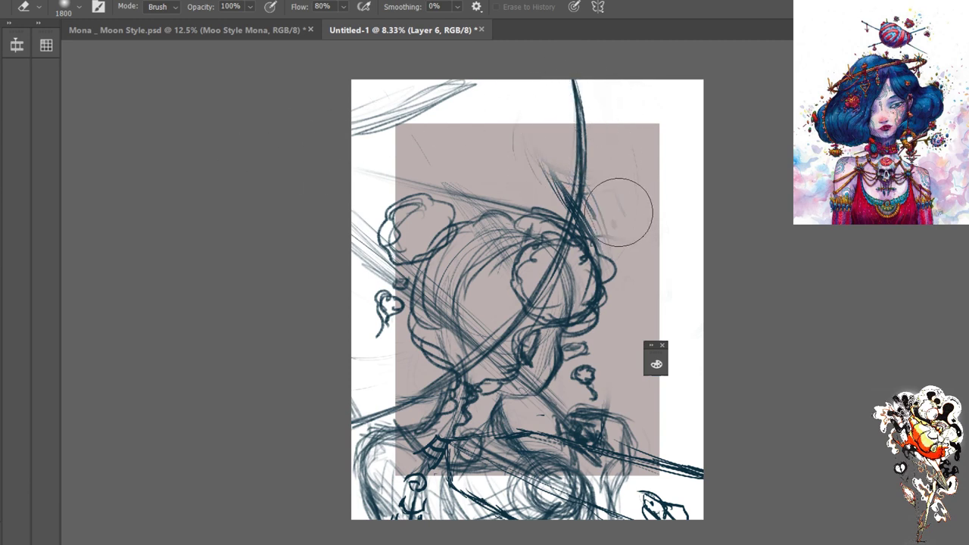
mouse_move(616, 205)
left_mouse_down()
mouse_move(594, 229)
mouse_move(578, 207)
mouse_move(606, 221)
left_mouse_up()
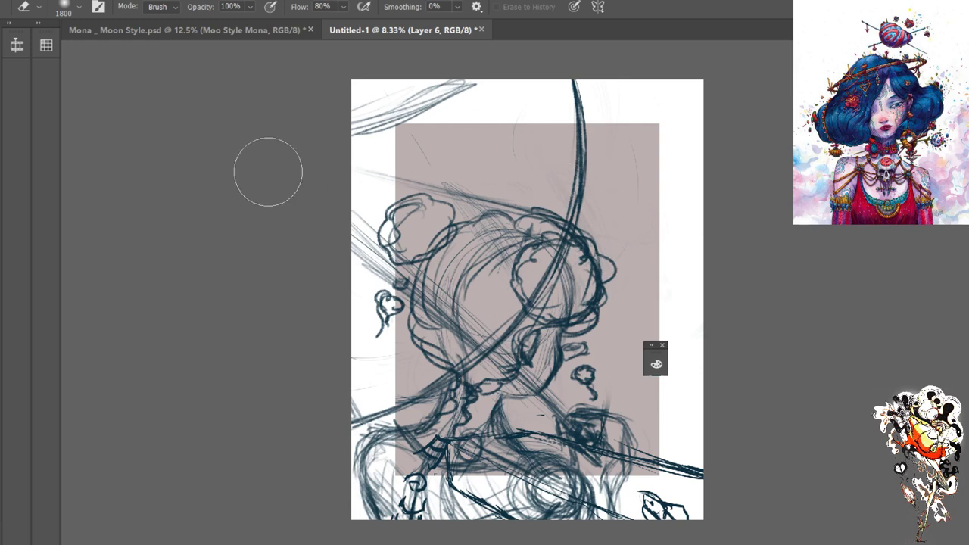
key("b")
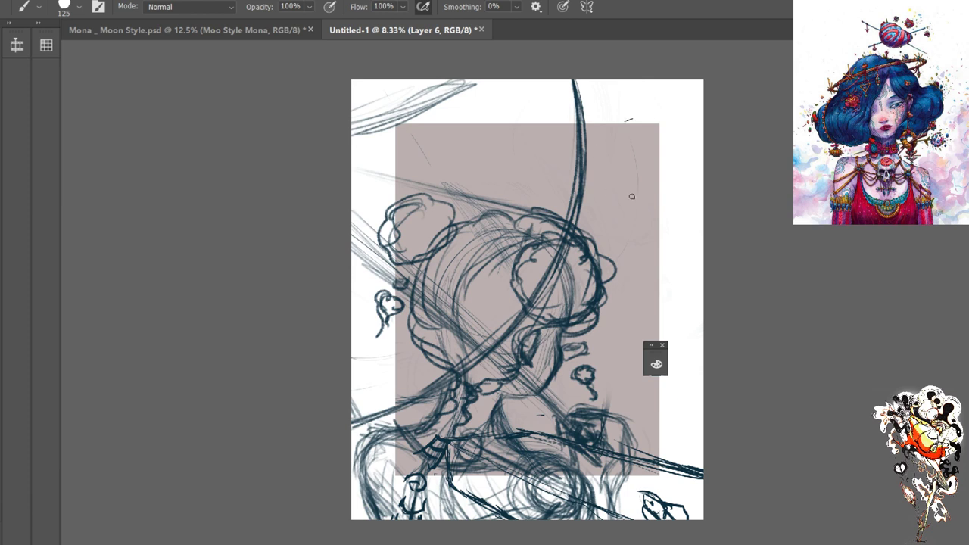
Draw a looping round head at the upper right with a size-125 brush, plus eyes and edge strokes
left_click_drag(622, 119, 660, 172)
mouse_move(627, 122)
left_mouse_down()
mouse_move(631, 205)
mouse_move(670, 174)
mouse_move(641, 94)
mouse_move(621, 199)
left_mouse_up()
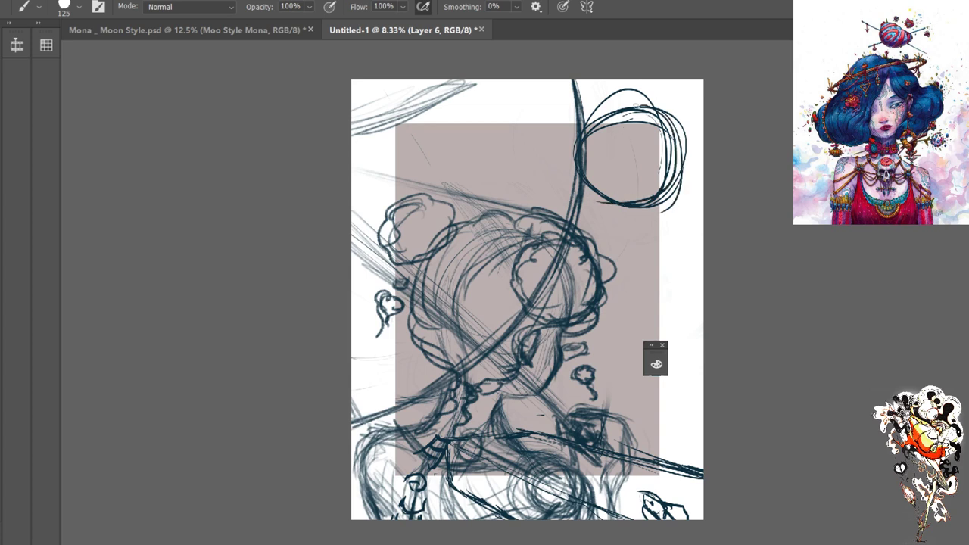
mouse_move(637, 106)
left_mouse_down()
mouse_move(680, 151)
mouse_move(602, 193)
mouse_move(587, 125)
mouse_move(625, 122)
mouse_move(604, 163)
mouse_move(643, 201)
mouse_move(634, 178)
mouse_move(674, 148)
mouse_move(648, 208)
mouse_move(690, 153)
mouse_move(686, 189)
mouse_move(663, 206)
mouse_move(632, 218)
mouse_move(666, 199)
mouse_move(617, 203)
mouse_move(640, 219)
left_mouse_up()
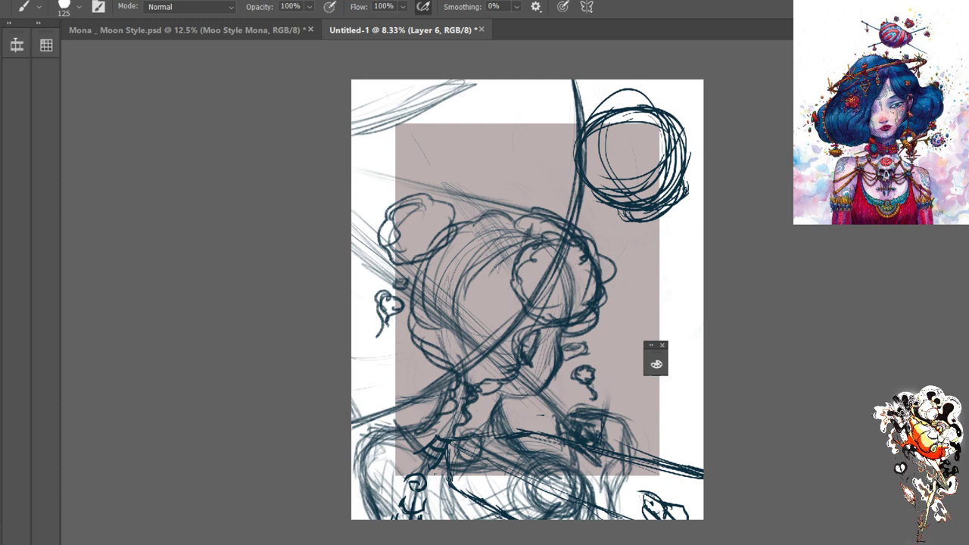
left_click_drag(686, 182, 679, 199)
left_click_drag(634, 223, 630, 249)
mouse_move(650, 180)
left_mouse_down()
mouse_move(624, 195)
mouse_move(608, 187)
mouse_move(648, 190)
mouse_move(631, 153)
mouse_move(606, 171)
left_mouse_up()
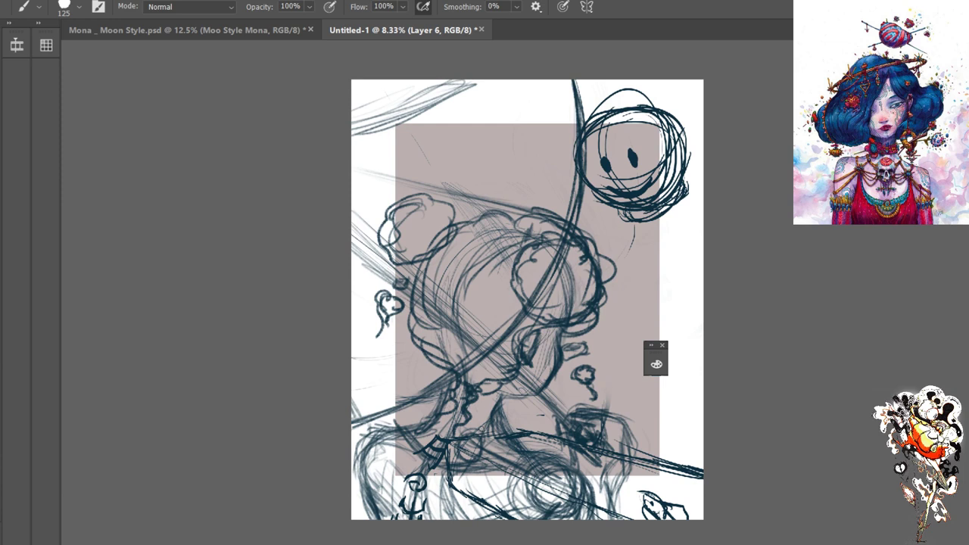
Erase the smile and the strokes below it with a smaller eraser
key("e")
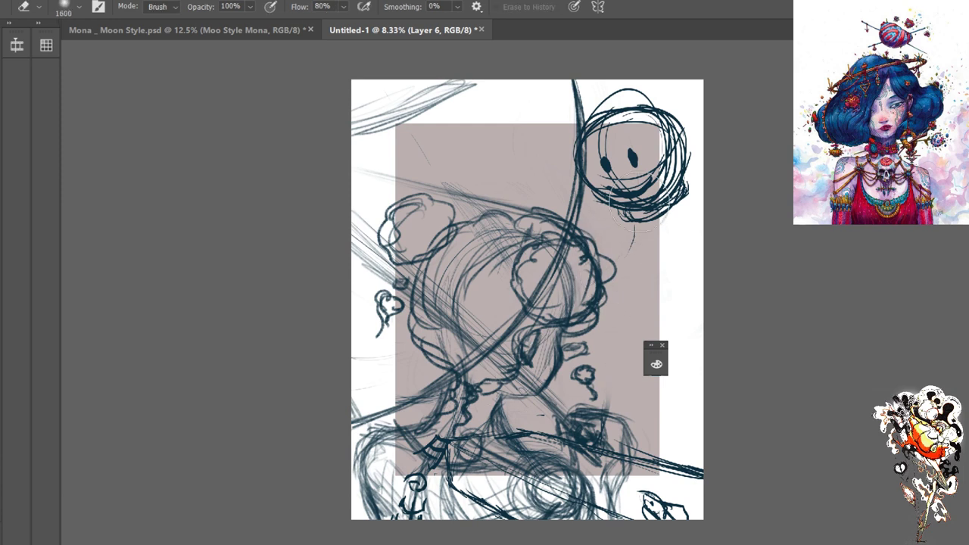
key("[")
key("[")
key("[")
key("[")
key("[")
key("[")
key("[")
key("[")
mouse_move(638, 203)
left_mouse_down()
mouse_move(605, 182)
mouse_move(620, 193)
mouse_move(639, 187)
mouse_move(639, 196)
mouse_move(653, 185)
mouse_move(631, 194)
mouse_move(617, 183)
mouse_move(644, 182)
mouse_move(619, 191)
left_mouse_up()
key("[")
key("b")
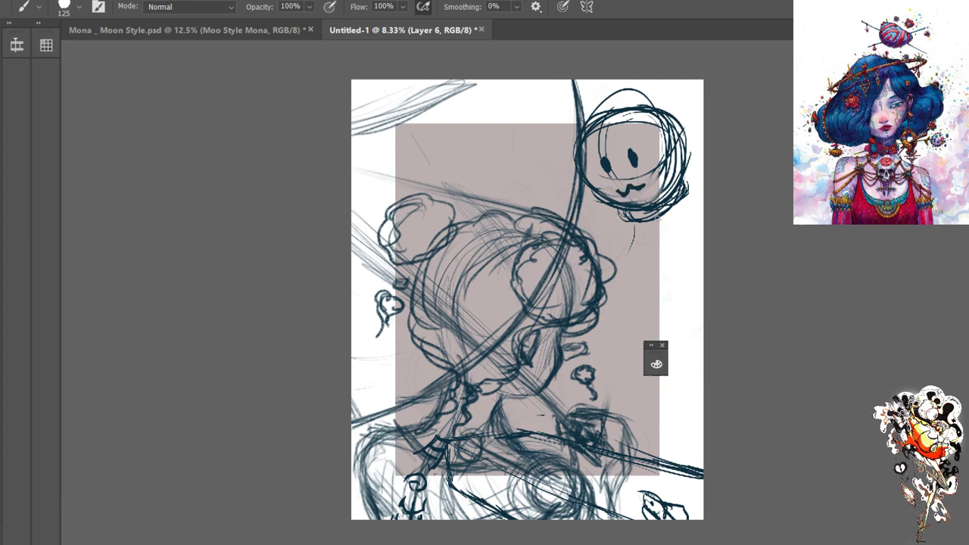
Brush a small body below the head with x eyes, edge strokes and a squiggle beside it
left_click_drag(660, 219, 668, 277)
mouse_move(659, 216)
left_mouse_down()
mouse_move(633, 222)
mouse_move(623, 267)
left_mouse_up()
mouse_move(628, 221)
left_mouse_down()
mouse_move(619, 285)
mouse_move(661, 291)
mouse_move(628, 302)
mouse_move(667, 292)
mouse_move(619, 291)
left_mouse_up()
left_click_drag(651, 243, 665, 256)
left_click_drag(665, 243, 644, 255)
mouse_move(644, 242)
left_mouse_down()
mouse_move(633, 256)
mouse_move(657, 265)
mouse_move(648, 275)
left_mouse_up()
left_click_drag(685, 191, 702, 211)
left_click_drag(625, 256, 601, 318)
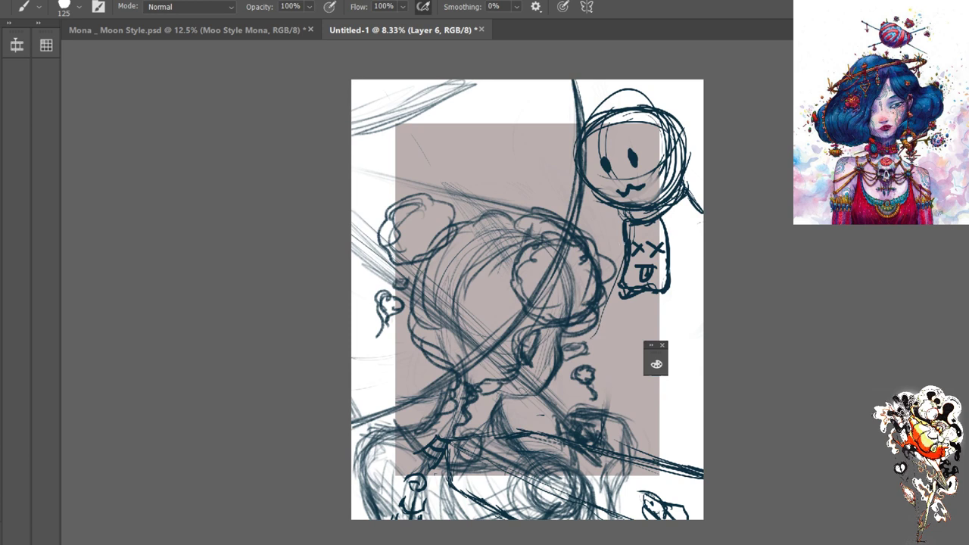
mouse_move(626, 248)
left_mouse_down()
mouse_move(600, 314)
mouse_move(634, 370)
left_mouse_up()
Add strokes down the figure's left side, near its hand, and along the right edge
mouse_move(626, 241)
left_mouse_down()
mouse_move(590, 339)
mouse_move(644, 389)
left_mouse_up()
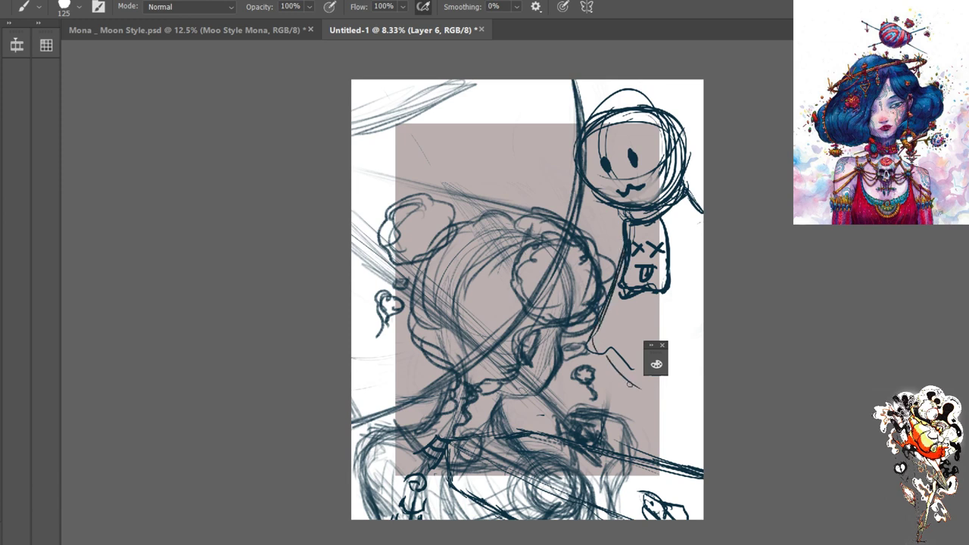
mouse_move(591, 344)
left_mouse_down()
mouse_move(686, 373)
mouse_move(702, 352)
mouse_move(668, 379)
mouse_move(640, 382)
mouse_move(583, 351)
mouse_move(653, 384)
mouse_move(703, 377)
mouse_move(642, 391)
left_mouse_up()
mouse_move(691, 194)
left_mouse_down()
mouse_move(707, 212)
mouse_move(695, 221)
left_mouse_up()
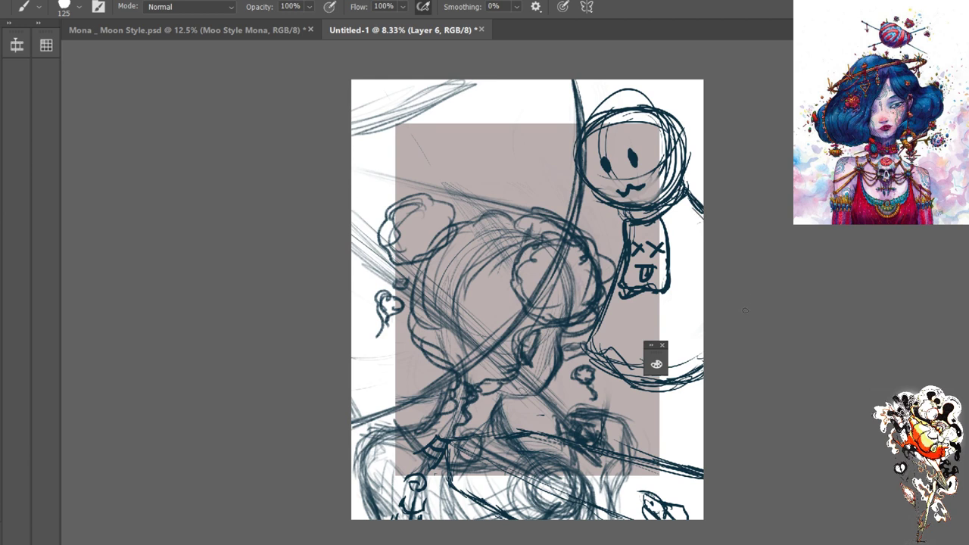
left_click_drag(704, 387, 655, 386)
Erase and redraw the head's eyes as closed curves
key("e")
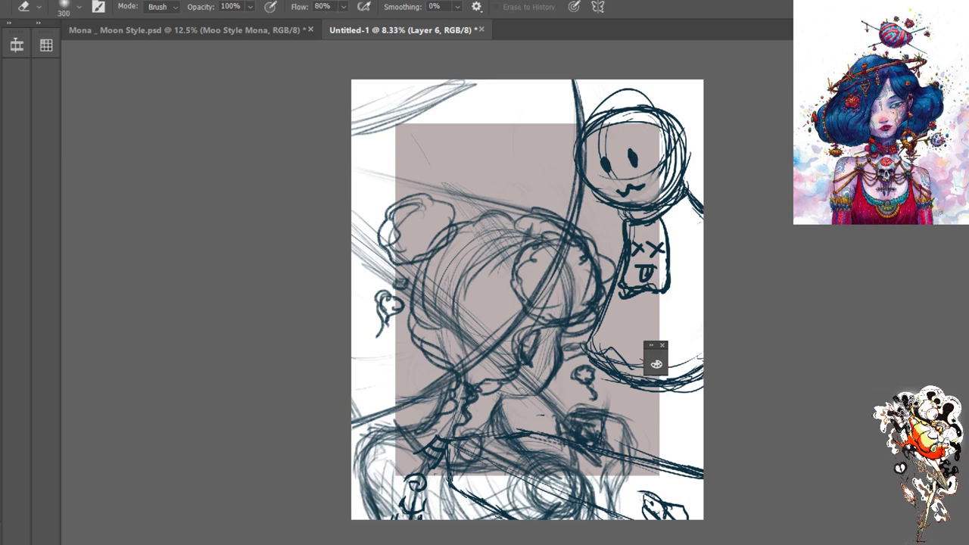
mouse_move(634, 160)
left_mouse_down()
mouse_move(627, 151)
mouse_move(609, 169)
left_mouse_up()
key("b")
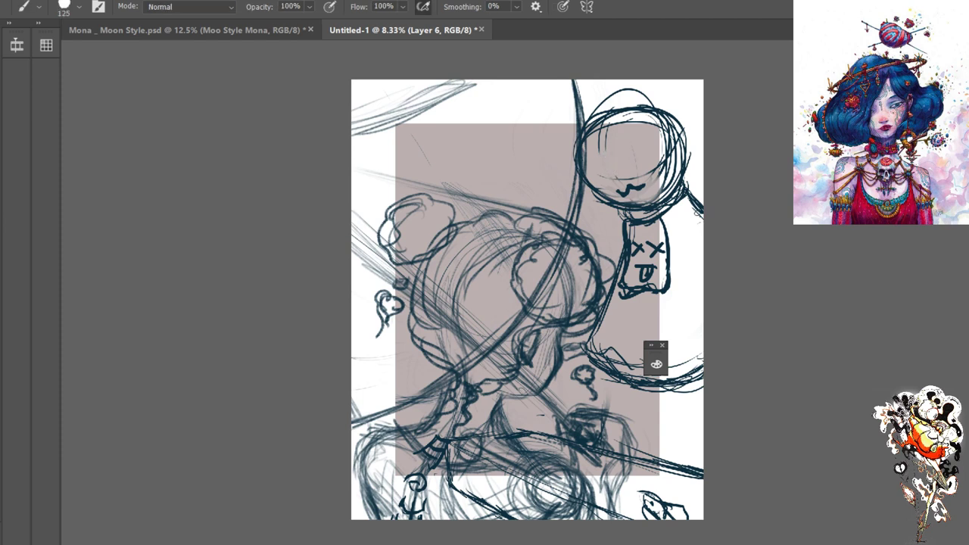
mouse_move(634, 167)
left_mouse_down()
mouse_move(638, 158)
mouse_move(644, 166)
mouse_move(606, 173)
left_mouse_up()
Rub out the body's x eyes and mouth, then redraw dashed eyes and a small mouth
key("e")
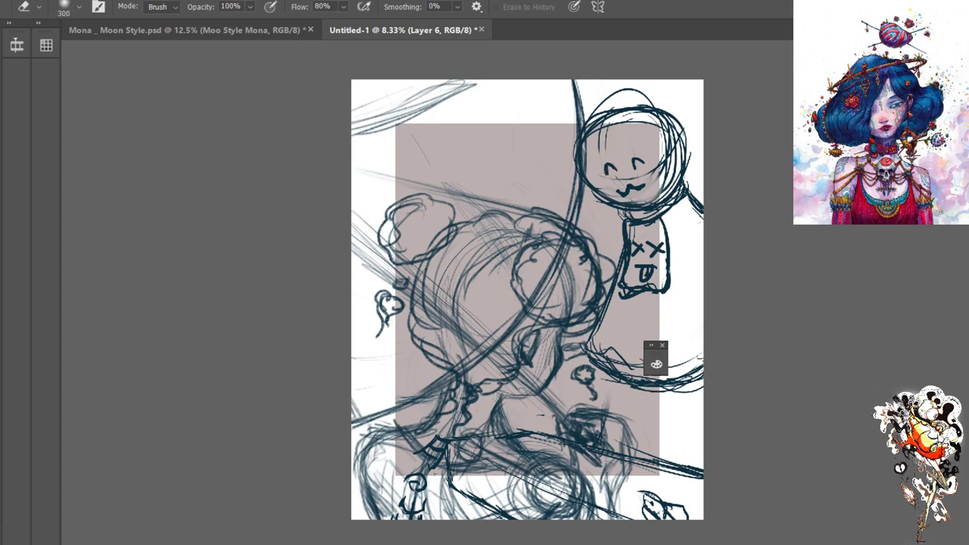
mouse_move(640, 249)
left_mouse_down()
mouse_move(650, 271)
mouse_move(659, 247)
mouse_move(641, 253)
mouse_move(639, 278)
mouse_move(649, 265)
left_mouse_up()
key("b")
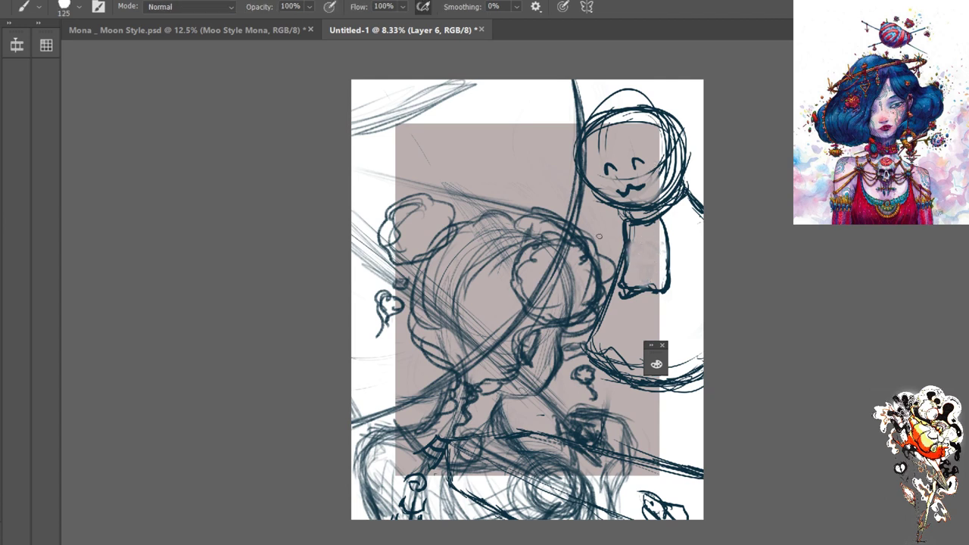
mouse_move(637, 274)
left_mouse_down()
mouse_move(652, 276)
mouse_move(659, 252)
mouse_move(637, 254)
mouse_move(660, 247)
mouse_move(662, 262)
mouse_move(641, 256)
left_mouse_up()
key("ctrl+z")
Undo and redo recent strokes to rework the body's eyes and keep the long diagonal stroke
key("ctrl+z")
key("ctrl+z")
key("ctrl+z")
left_click_drag(630, 257, 656, 269)
left_click_drag(635, 273, 648, 271)
key("ctrl+z")
key("ctrl+shift+z")
key("ctrl+z")
key("ctrl+shift+z")
key("ctrl+z")
key("ctrl+shift+z")
key("ctrl+shift+z")
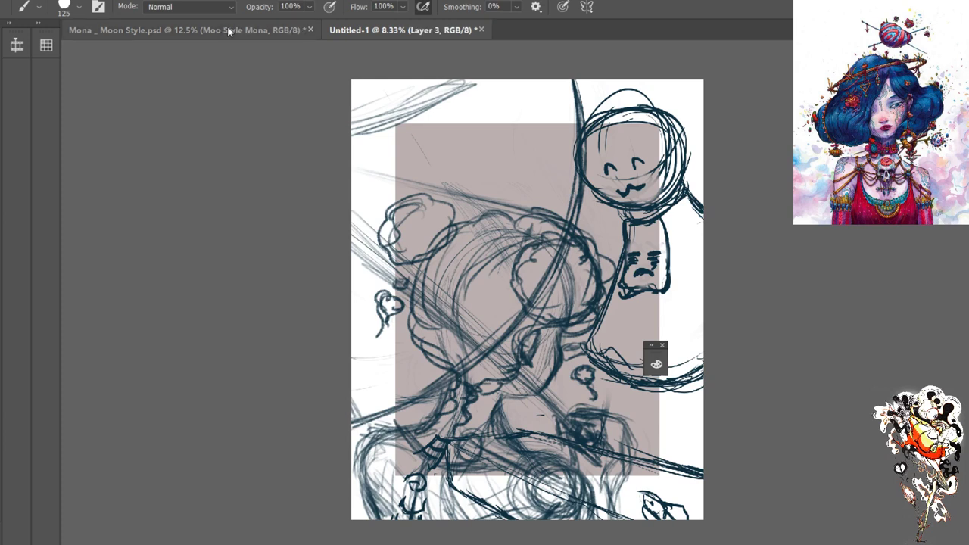
Compare the sketch against the Mona painting document
left_click(227, 30)
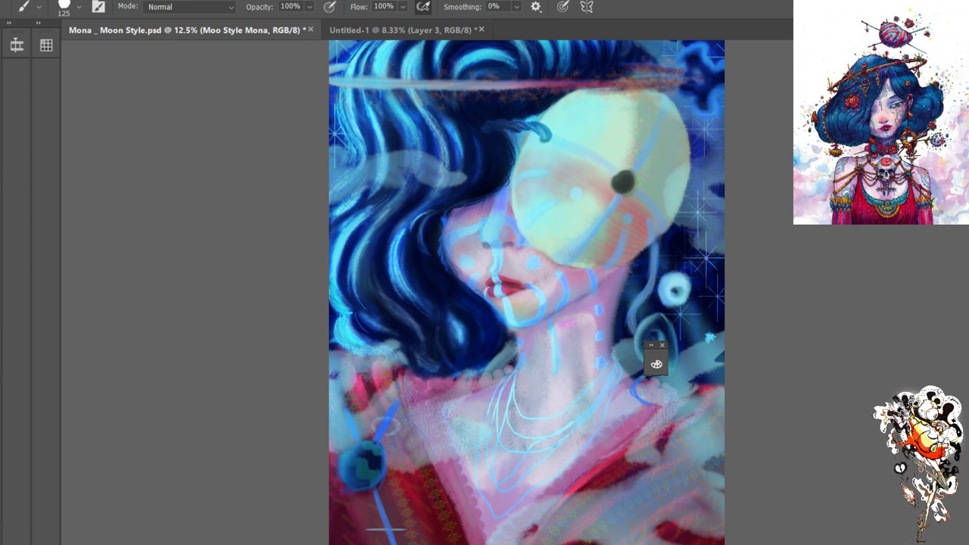
left_click(399, 30)
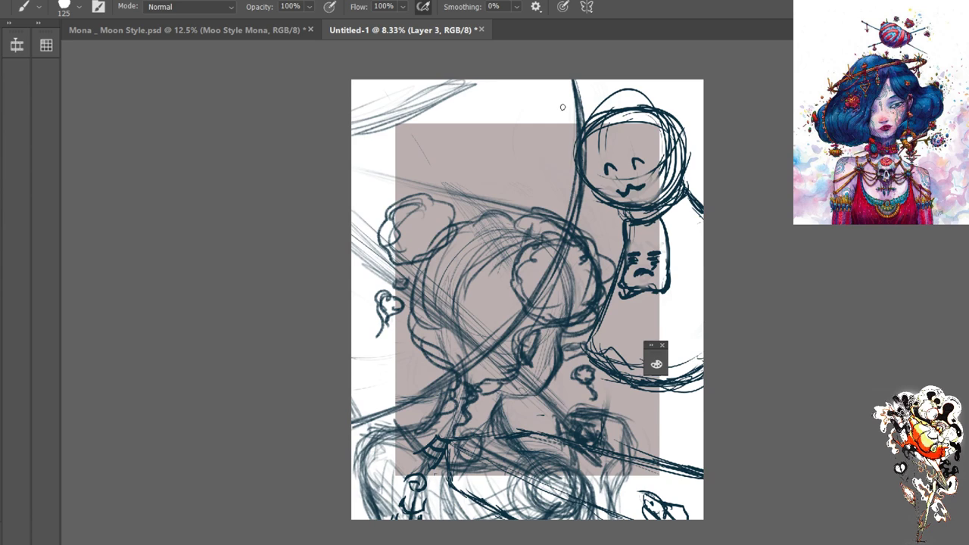
left_click(188, 29)
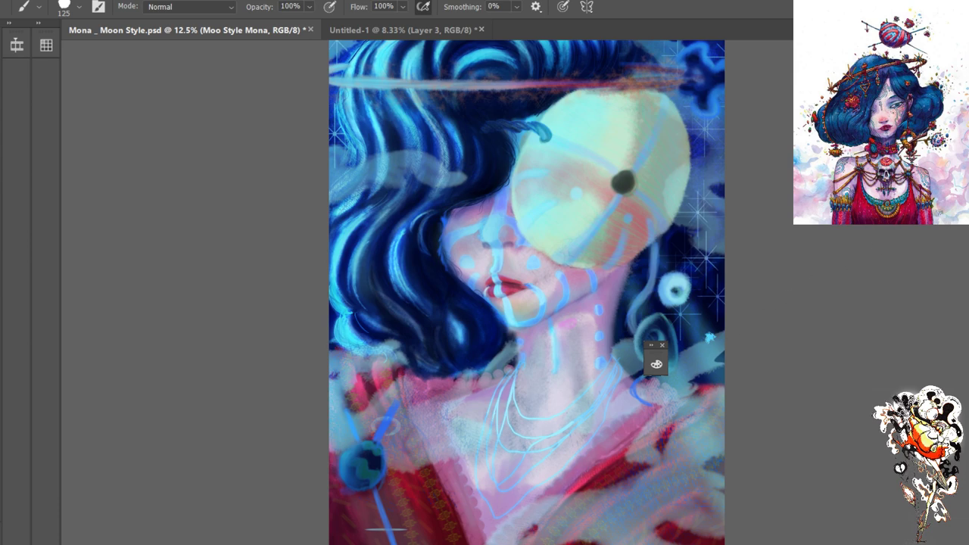
left_click(423, 28)
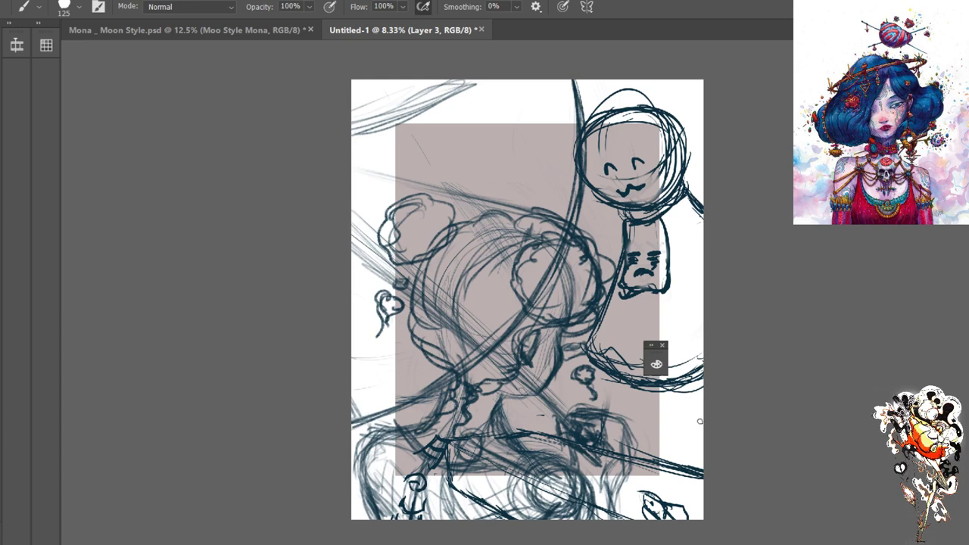
On Layer 6, add strokes along the canvas's right edge and dark arcs on the head's upper-left edge
left_click_drag(698, 426, 698, 386)
key("ctrl+shift+alt+n")
mouse_move(704, 463)
left_mouse_down()
mouse_move(702, 433)
mouse_move(703, 466)
left_mouse_up()
mouse_move(657, 399)
left_mouse_down()
mouse_move(663, 443)
mouse_move(676, 407)
mouse_move(671, 494)
mouse_move(674, 434)
mouse_move(671, 492)
mouse_move(664, 441)
mouse_move(693, 444)
mouse_move(706, 463)
mouse_move(699, 457)
mouse_move(697, 494)
left_mouse_up()
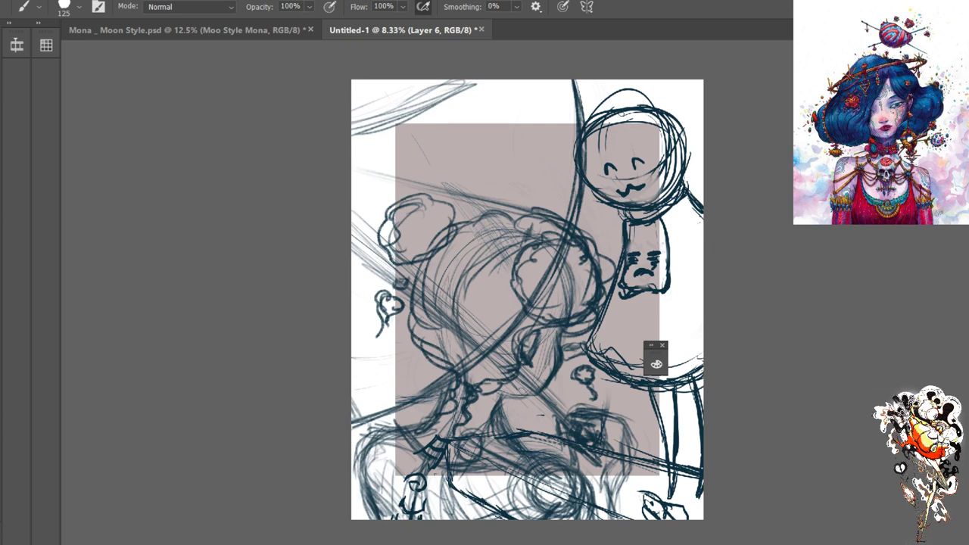
mouse_move(619, 110)
left_mouse_down()
mouse_move(608, 130)
mouse_move(573, 124)
mouse_move(577, 144)
mouse_move(590, 136)
mouse_move(571, 121)
left_mouse_up()
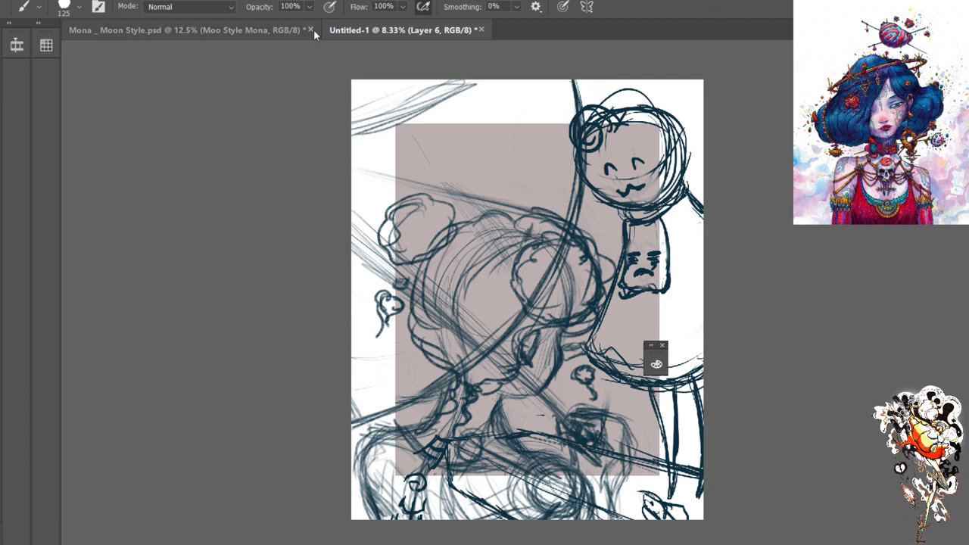
Save the Mona _ Moon Style.psd painting with Ctrl+S, then come back to Untitled-1
left_click(284, 31)
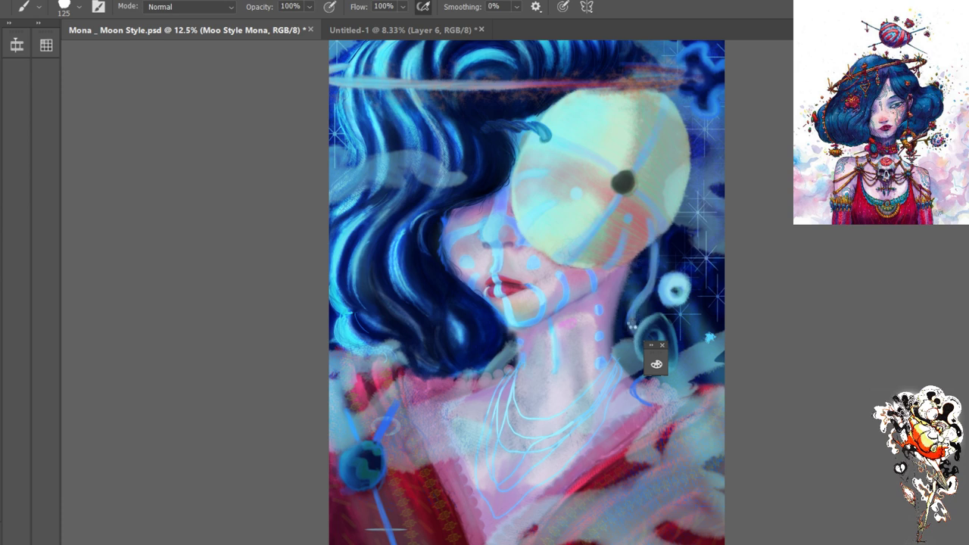
key("space")
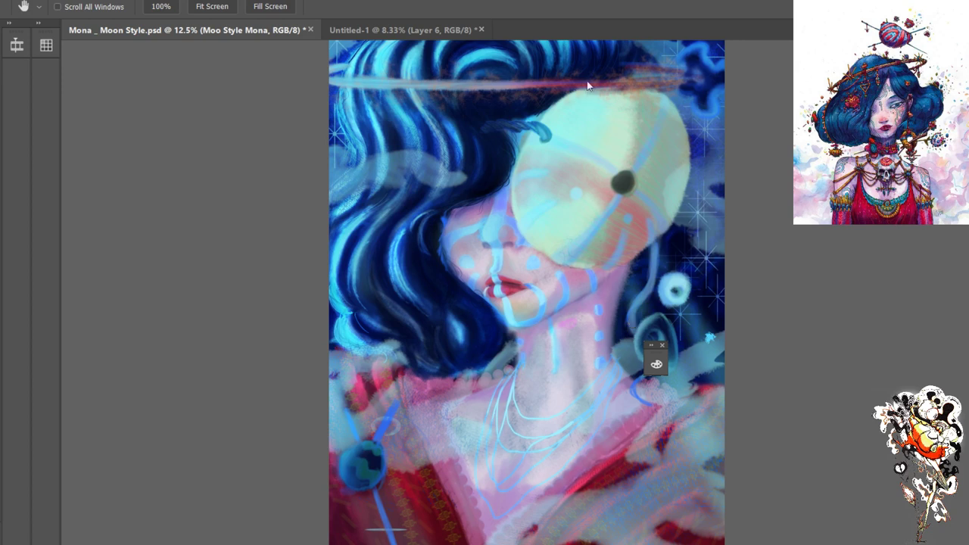
key("ctrl+s")
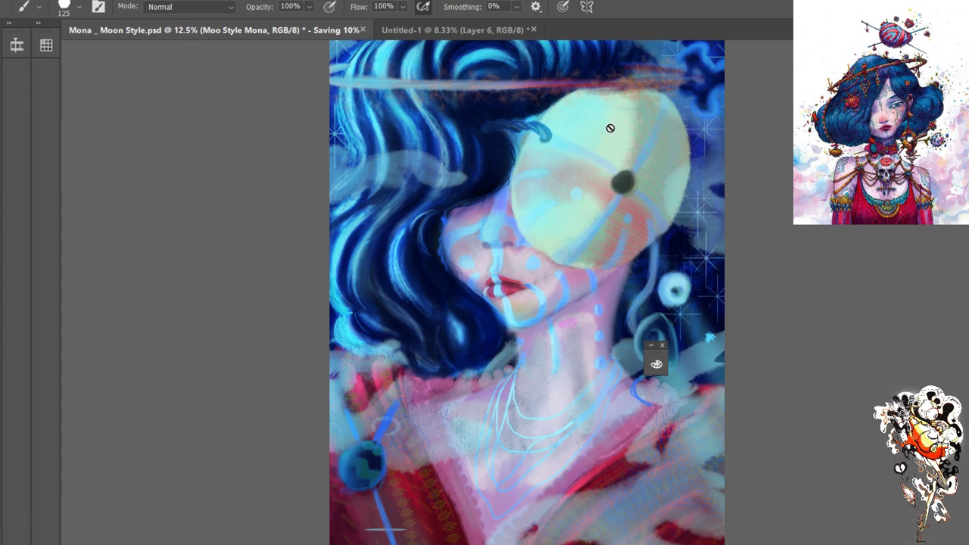
left_click(425, 31)
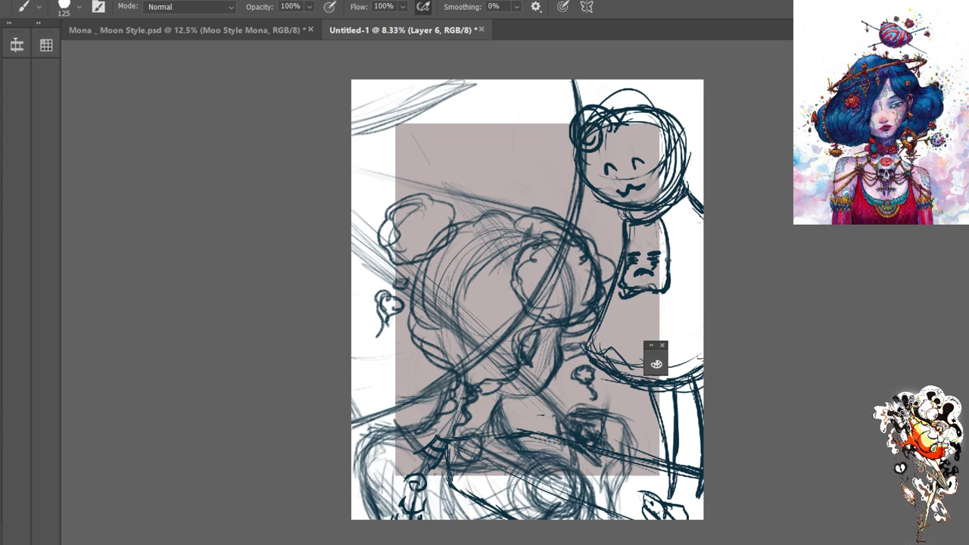
Sketch the ghost figure's right arm and add strokes along its body's left edge
left_click_drag(666, 241, 667, 262)
mouse_move(665, 221)
left_mouse_down()
mouse_move(681, 264)
mouse_move(695, 267)
mouse_move(686, 276)
mouse_move(702, 279)
mouse_move(690, 274)
left_mouse_up()
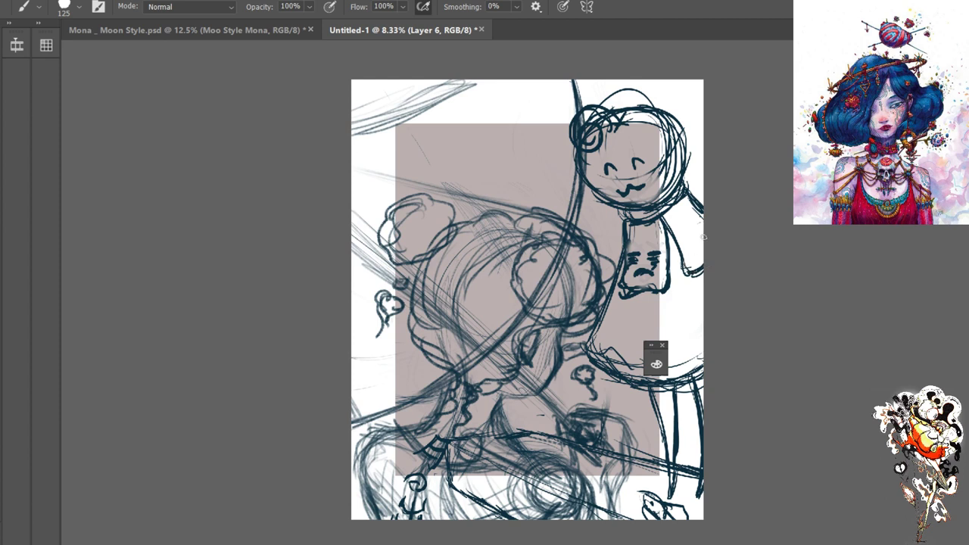
mouse_move(701, 235)
left_mouse_down()
mouse_move(692, 250)
mouse_move(674, 229)
mouse_move(696, 224)
left_mouse_up()
left_click_drag(621, 221, 610, 259)
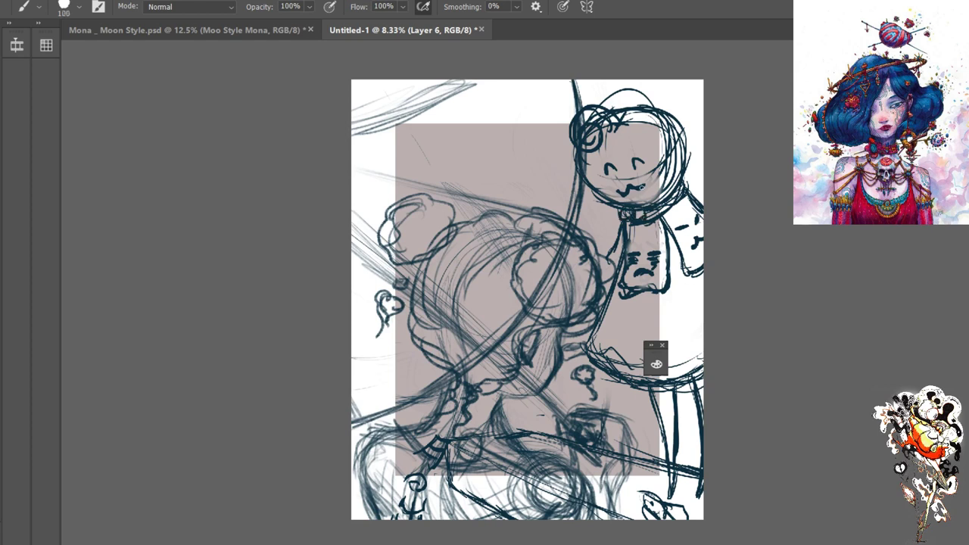
Shrink the brush to 80 and hatch beside the chair leg and along the right edge
key("bracketleft")
key("bracketleft")
left_click_drag(683, 177, 692, 193)
mouse_move(671, 395)
left_mouse_down()
mouse_move(669, 420)
mouse_move(653, 397)
mouse_move(669, 441)
mouse_move(667, 395)
mouse_move(657, 394)
mouse_move(671, 459)
left_mouse_up()
left_click_drag(674, 418, 673, 463)
left_click_drag(700, 371, 702, 405)
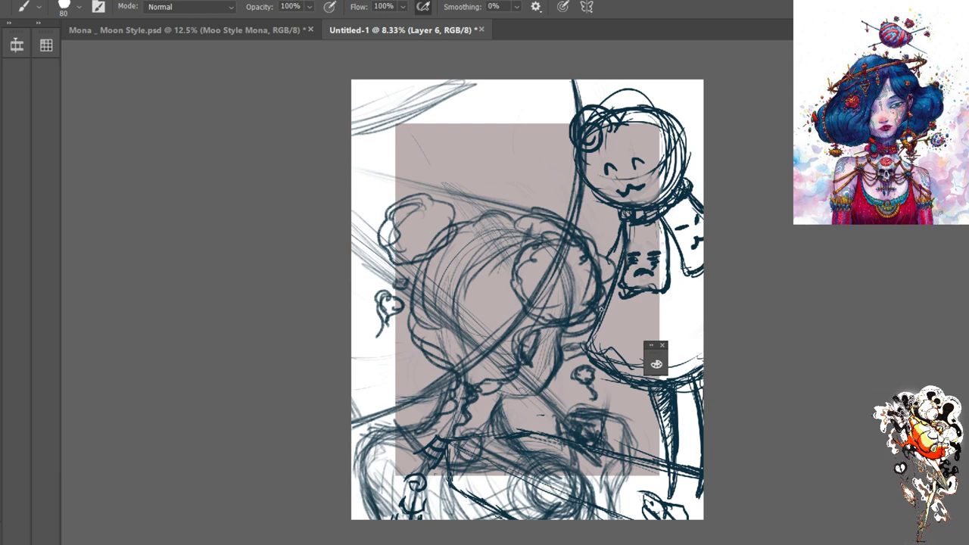
key("ctrl+comma")
key("ctrl+comma")
Select Layer 2's beige rectangle, invert it, and fill the surrounding margin with navy on Layer 7
key("alt+[")
key("ctrl+a")
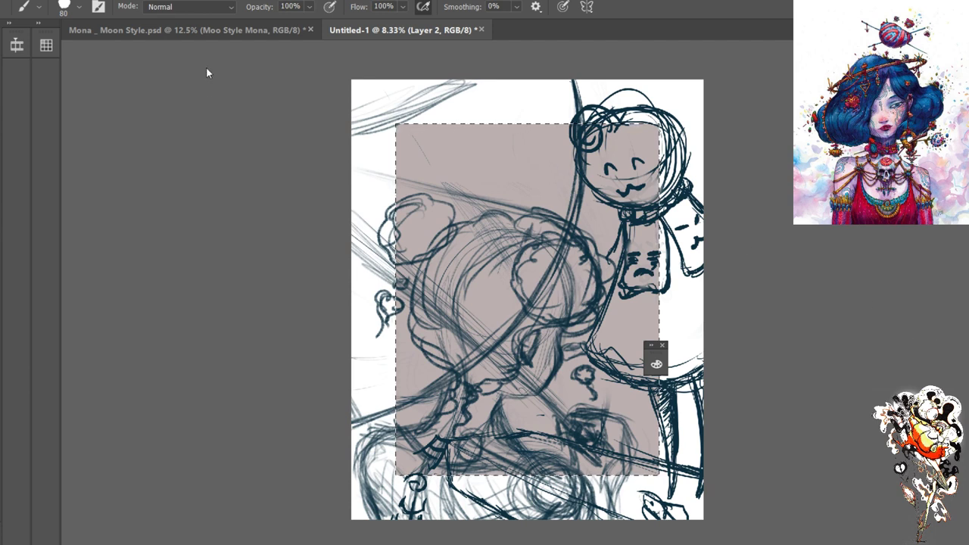
key("ctrl+a")
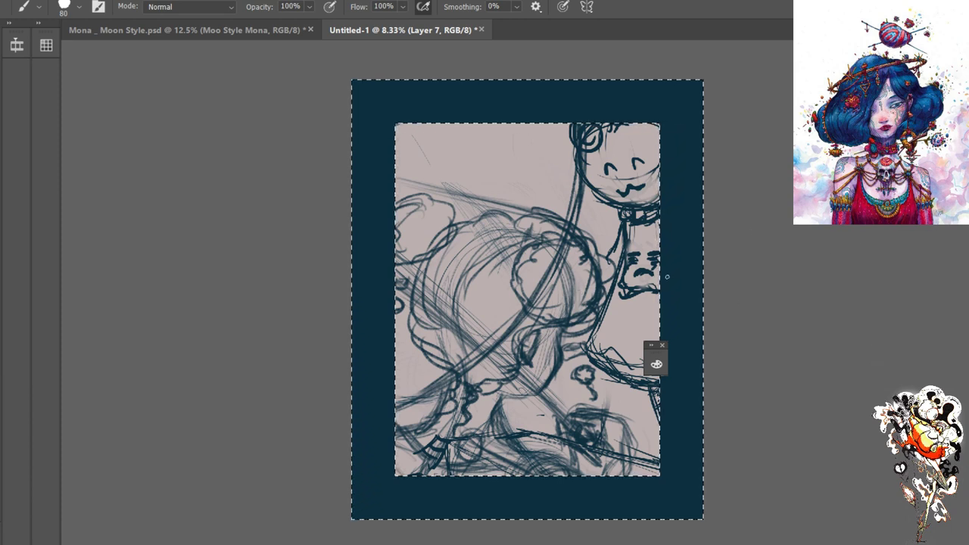
key("ctrl+d")
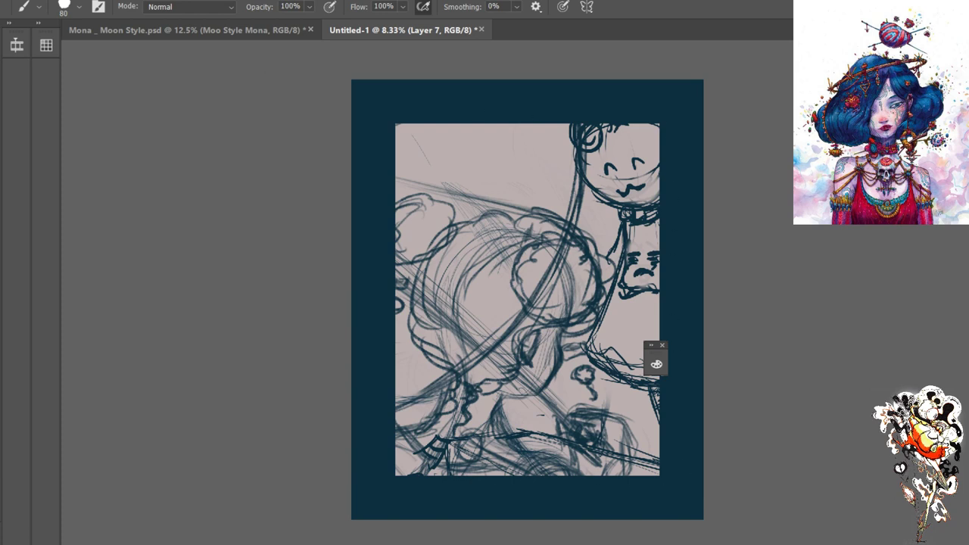
left_click(208, 31)
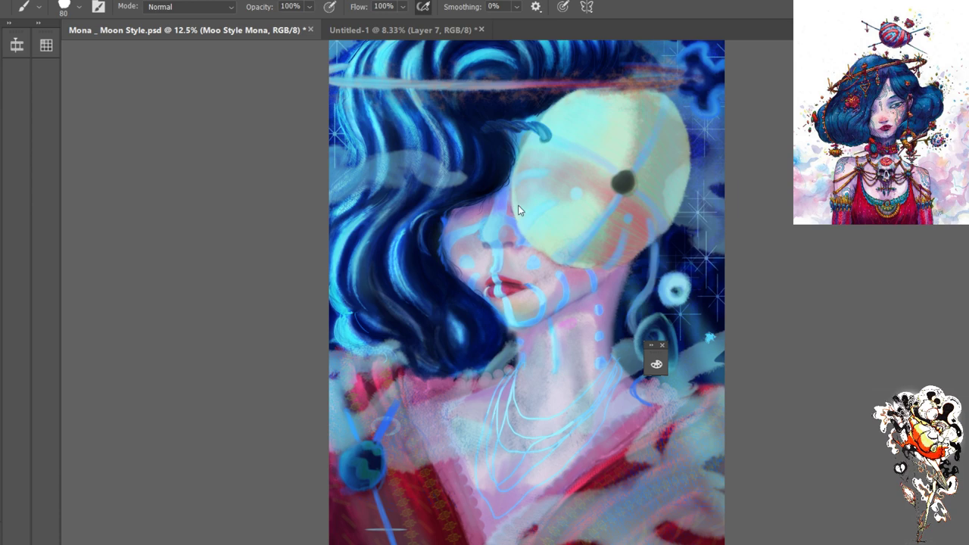
Save the Mona painting and go back to the Untitled-1 sketch
key("ctrl+s")
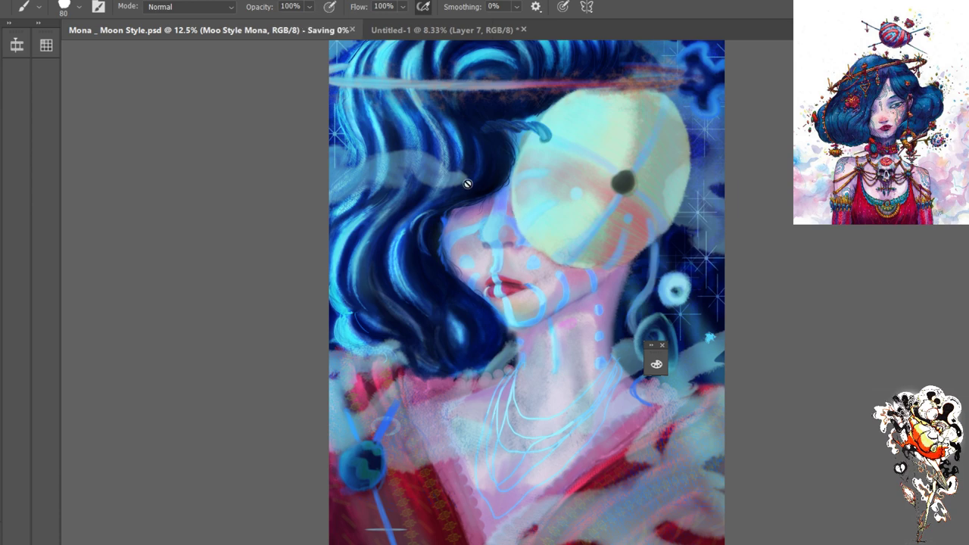
left_click(433, 29)
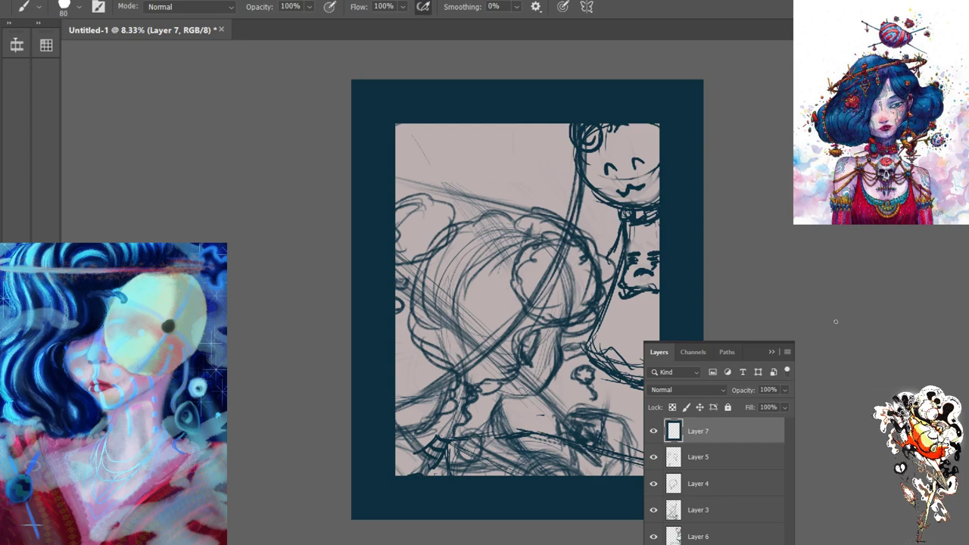
Hide the teal frame on Layer 7 and rename the layer 'crop overlay'
left_click(654, 430)
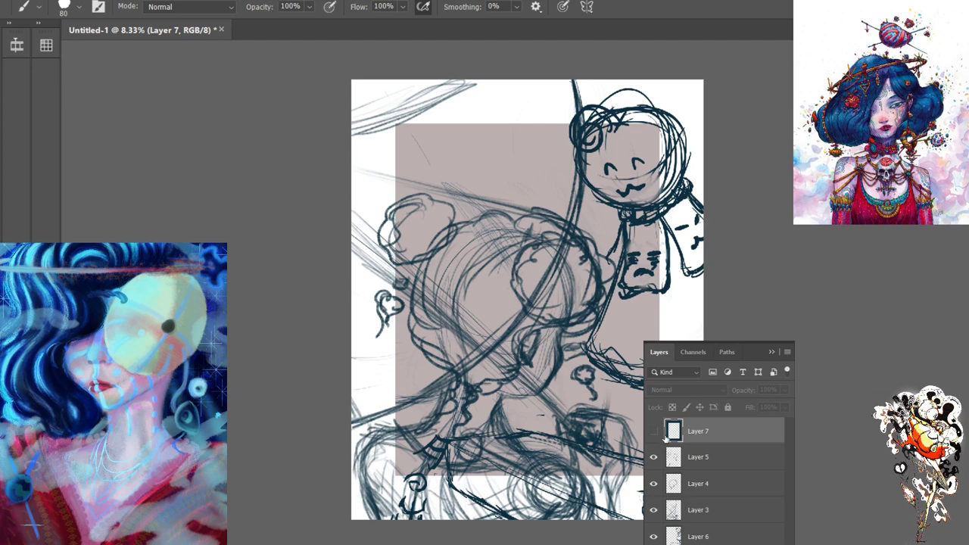
double_click(697, 431)
type("crop overlay")
key("Return")
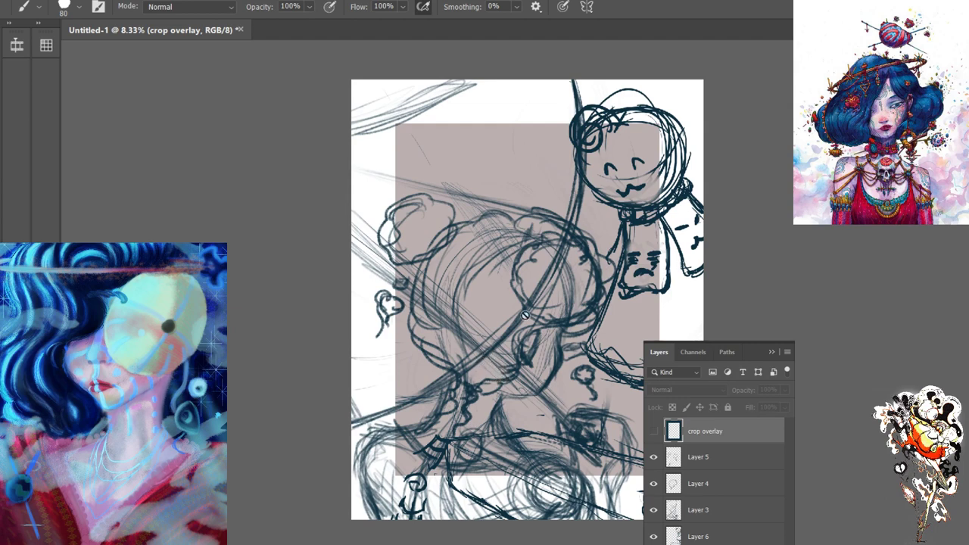
Make Layer 6 the active layer and set the brush opacity to 53%
left_click(694, 539)
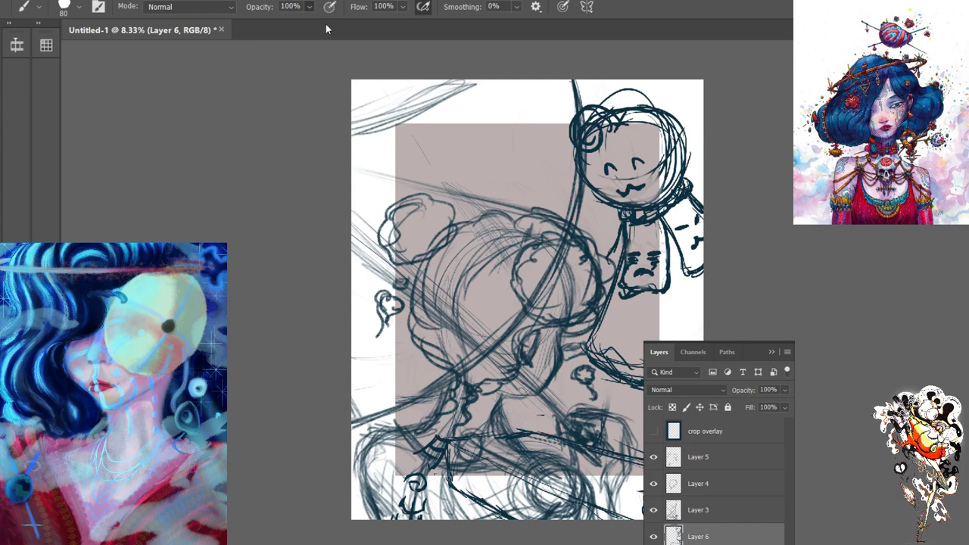
left_click_drag(308, 7, 324, 11)
Add a small dark mark, then hide Layer 2's beige block so the lines sit on white
left_click(551, 369)
key("alt+bracketleft")
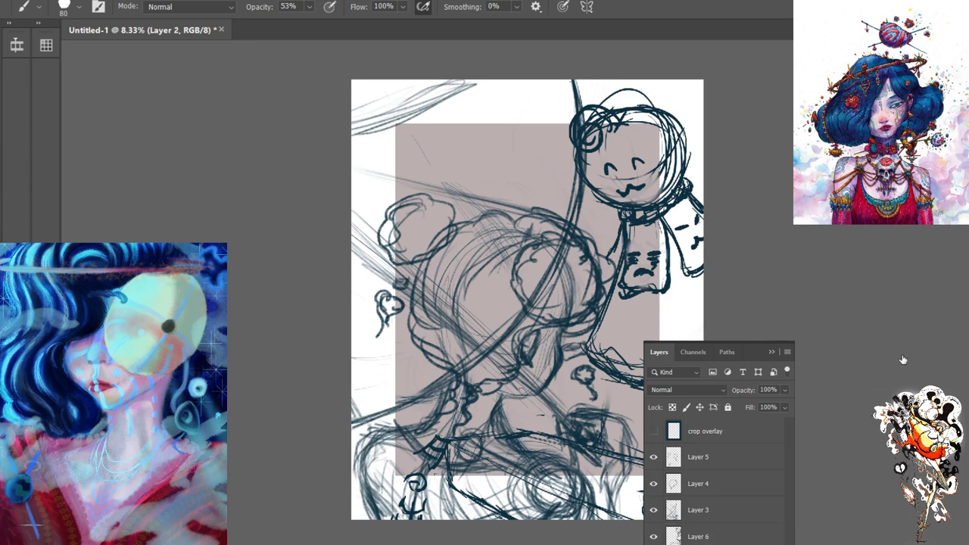
key("Delete")
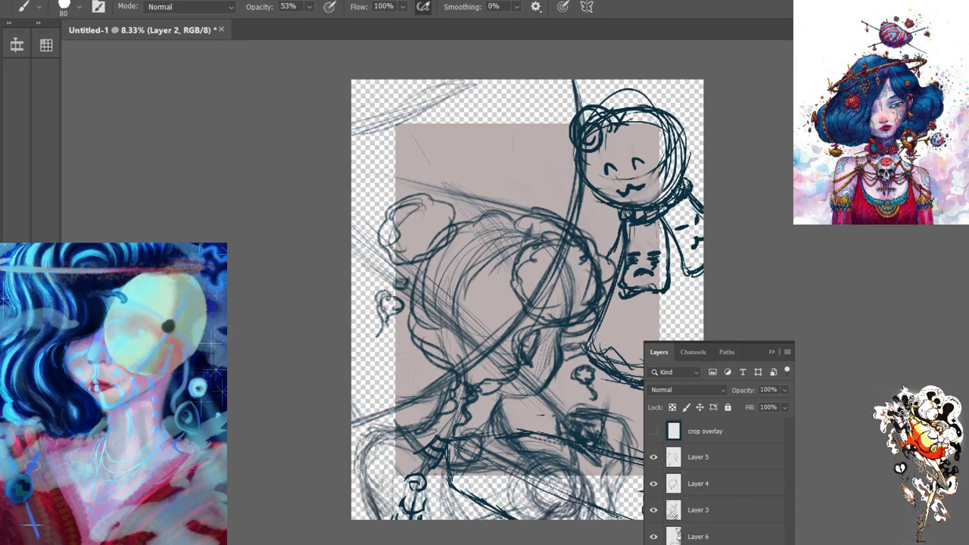
key("ctrl+z")
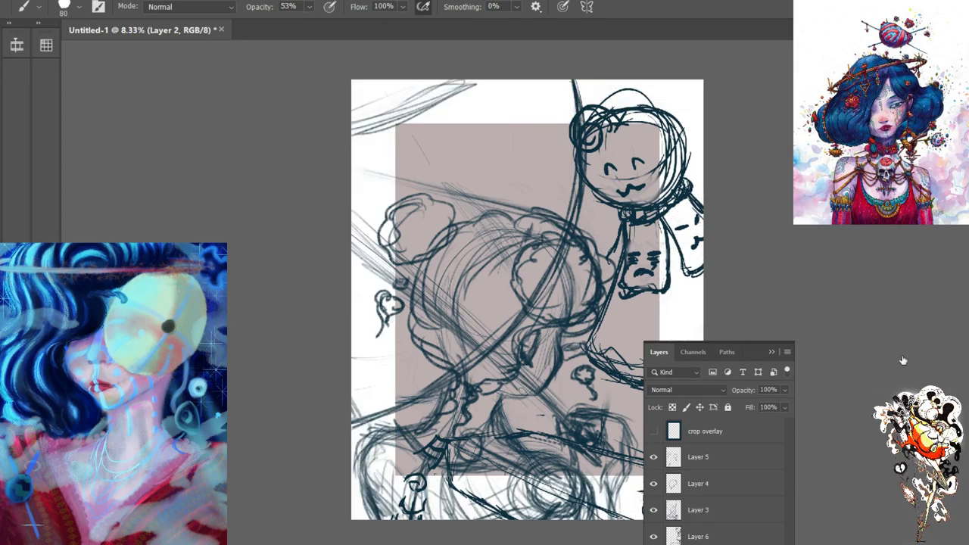
key("Delete")
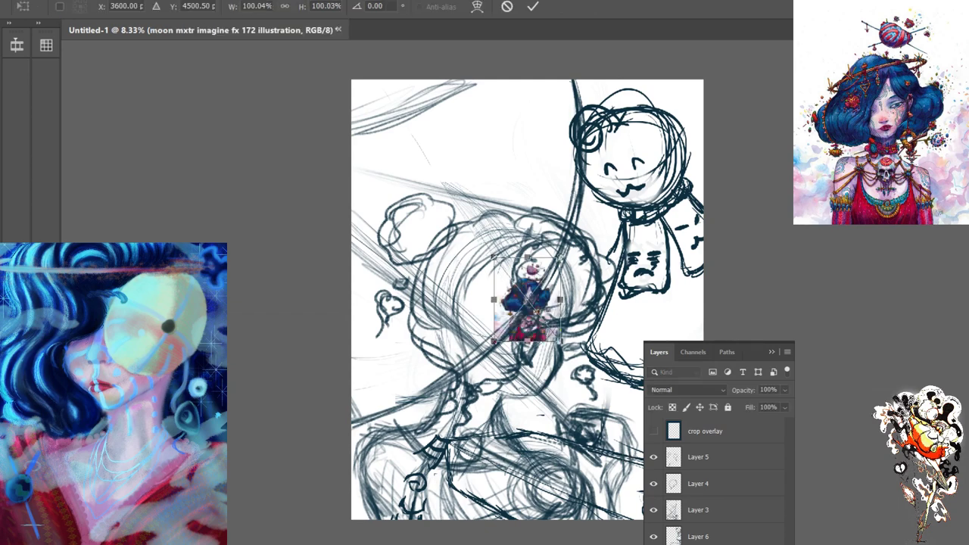
Place the moon mxtr illustration and mona wip 3 images side by side at the canvas top-left
key("Return")
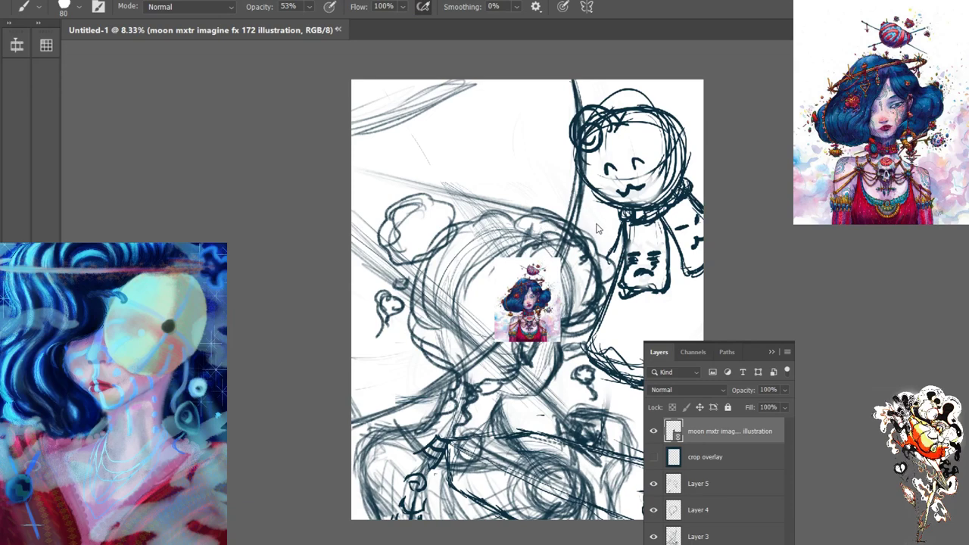
key("v")
left_click_drag(527, 323, 383, 141)
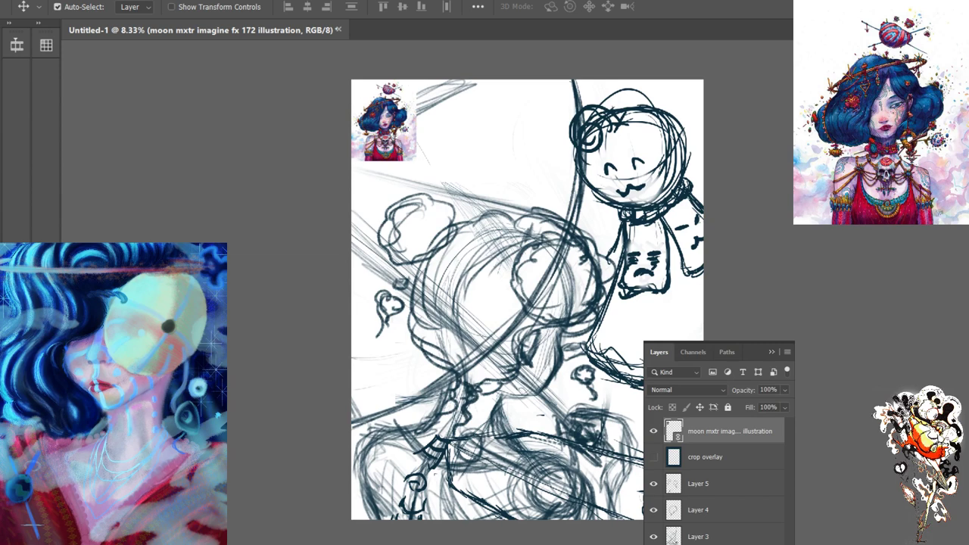
mouse_move(541, 331)
left_mouse_down()
mouse_move(561, 260)
mouse_move(676, 155)
mouse_move(514, 137)
mouse_move(472, 156)
left_mouse_up()
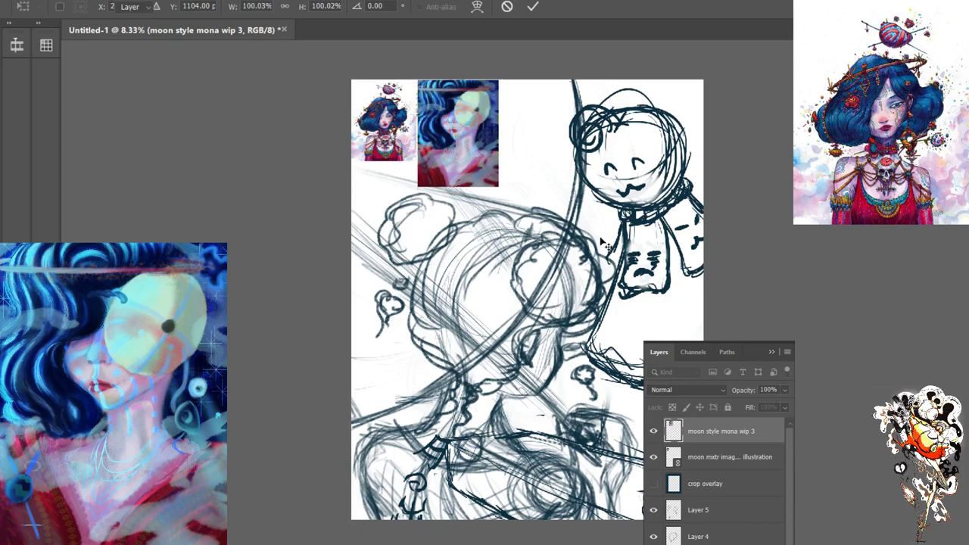
key("Return")
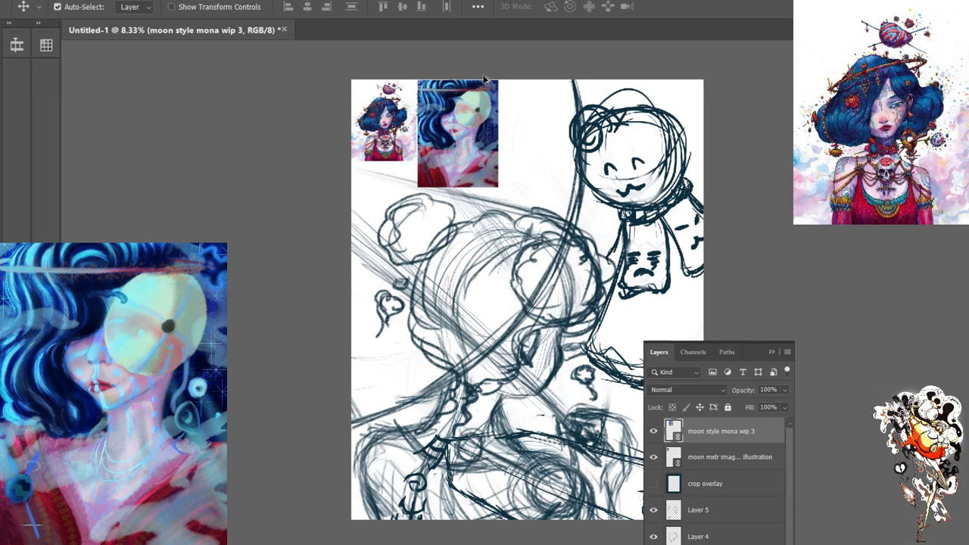
Lock the moon style mona wip 3 layer and select the illustration layer
key("b")
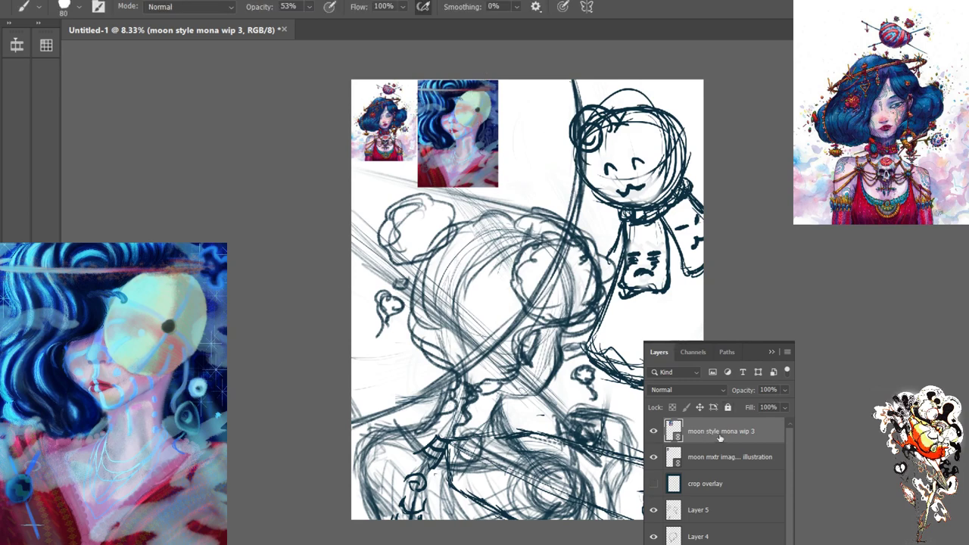
left_click(727, 407)
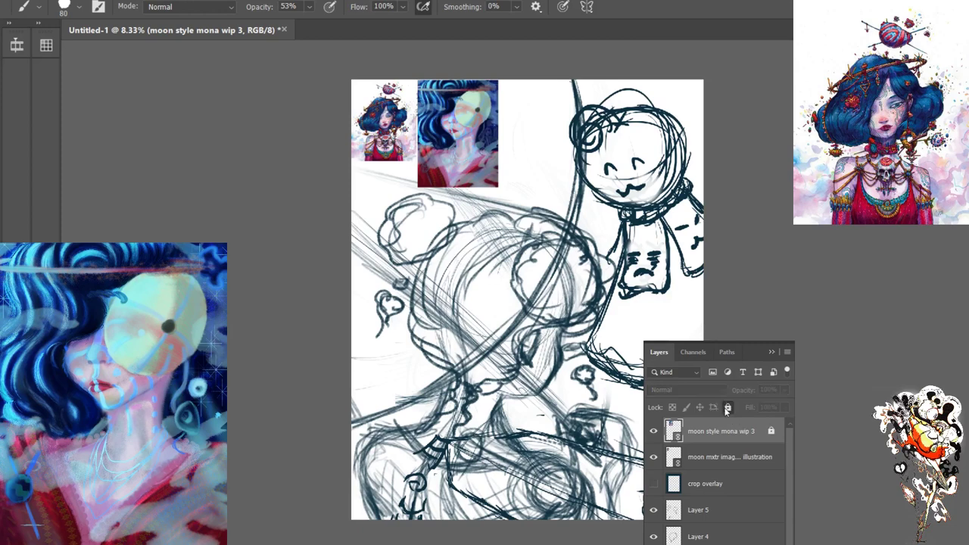
left_click(724, 457)
Lock the moon mxtr imagine fx 172 illustration layer as well
left_click(727, 409)
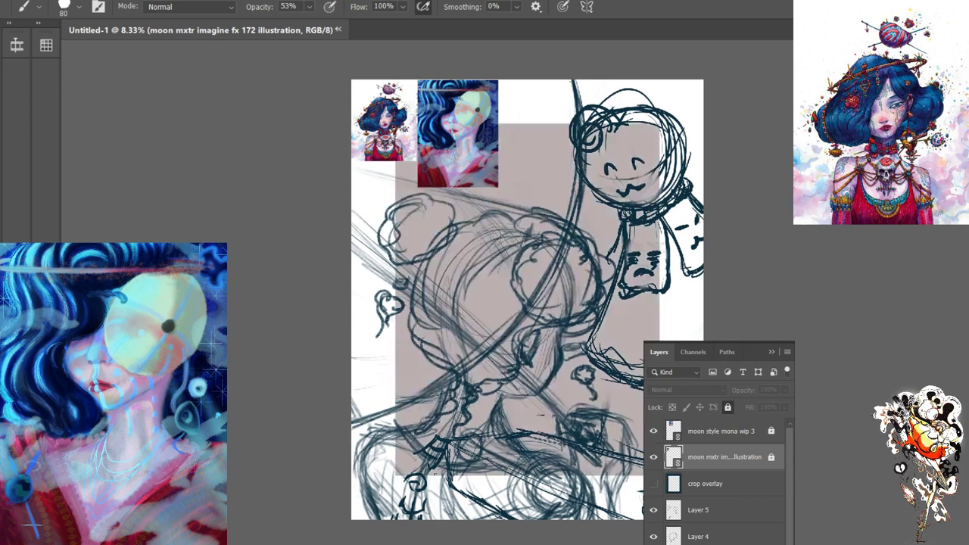
key("ctrl+z")
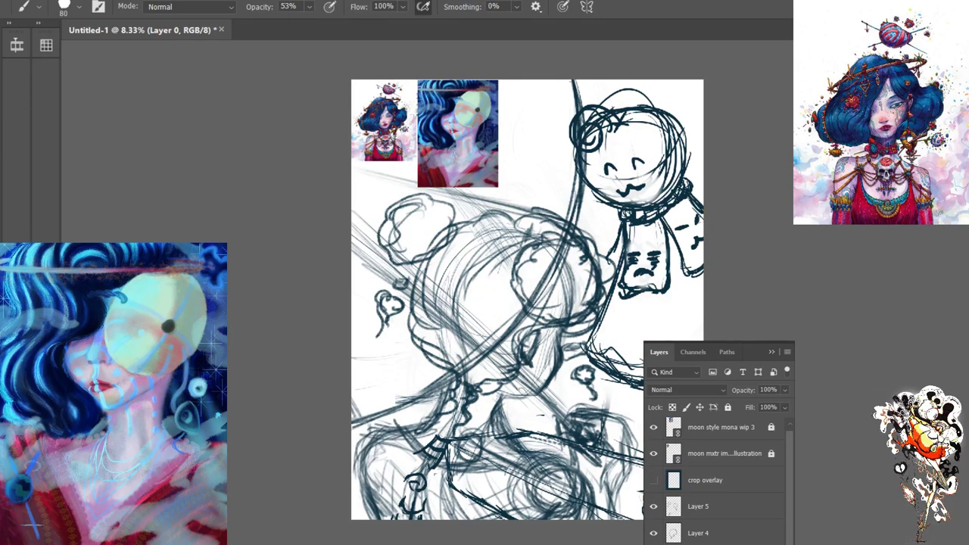
key("i")
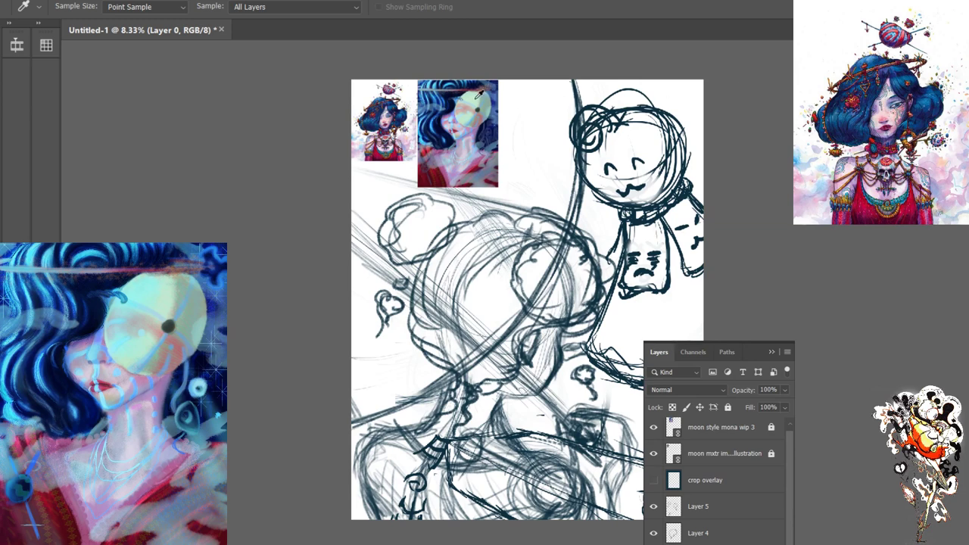
left_click(713, 429)
scroll(712, 432, "down", 1)
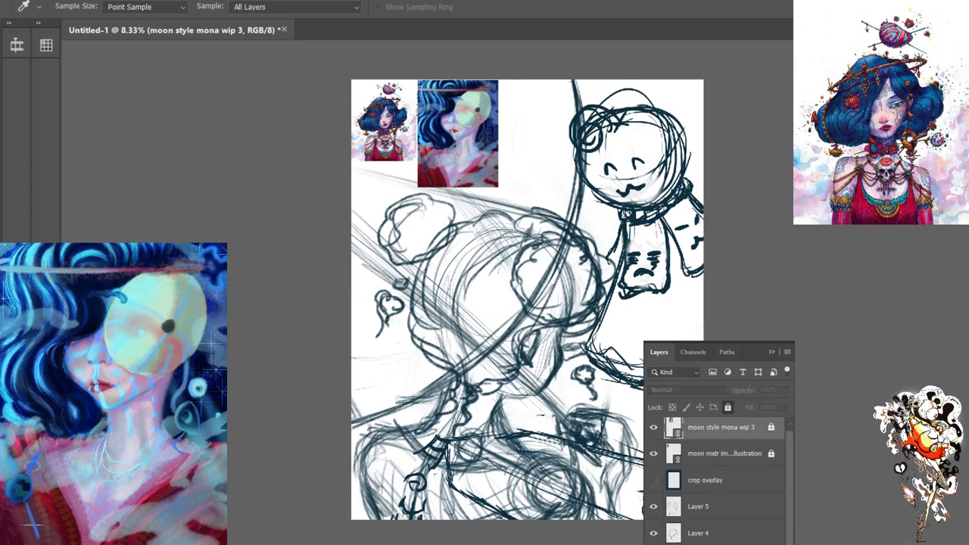
Return to Layer 0 and set the brush to size 8, 100% opacity, 38% flow
key("alt+comma")
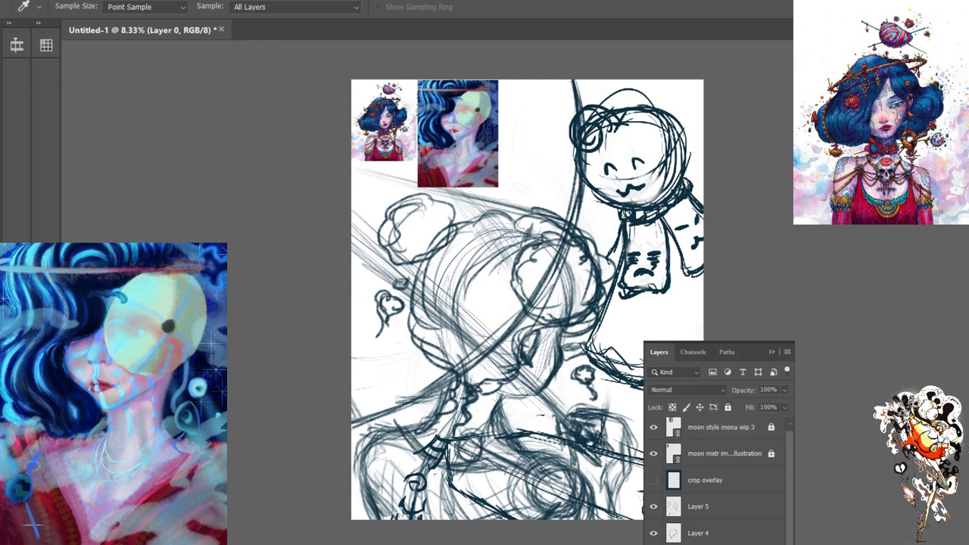
key("alt+bracketright")
scroll(716, 477, "down", 1)
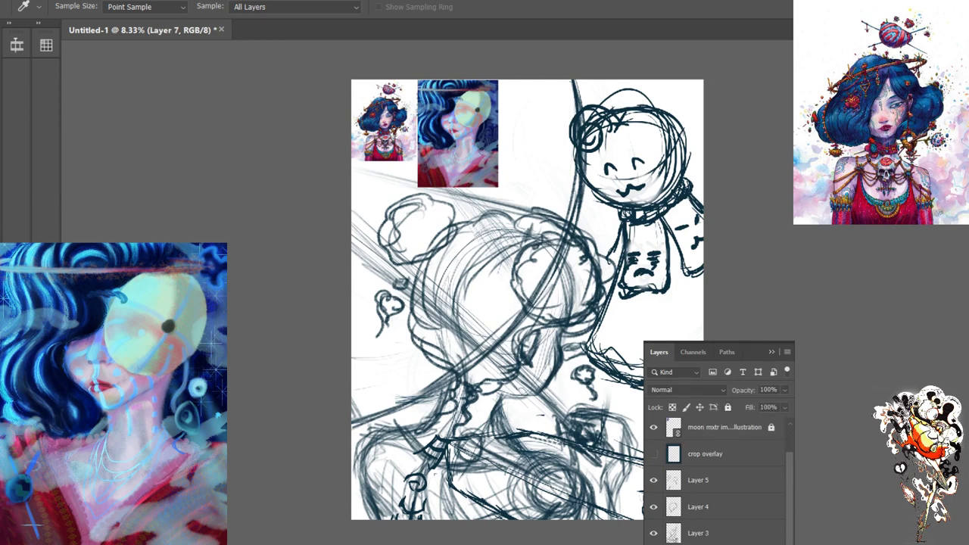
key("alt+bracketright")
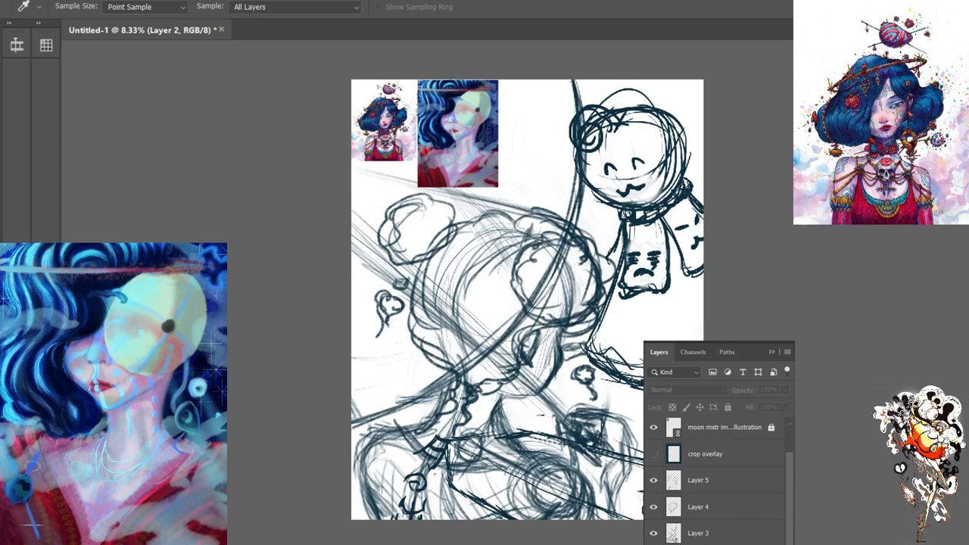
key("alt+bracketright")
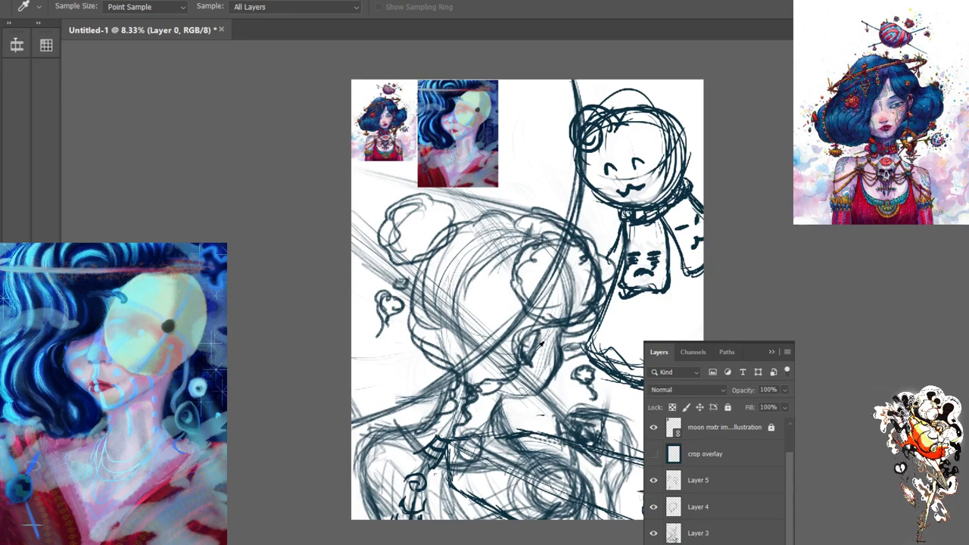
key("b")
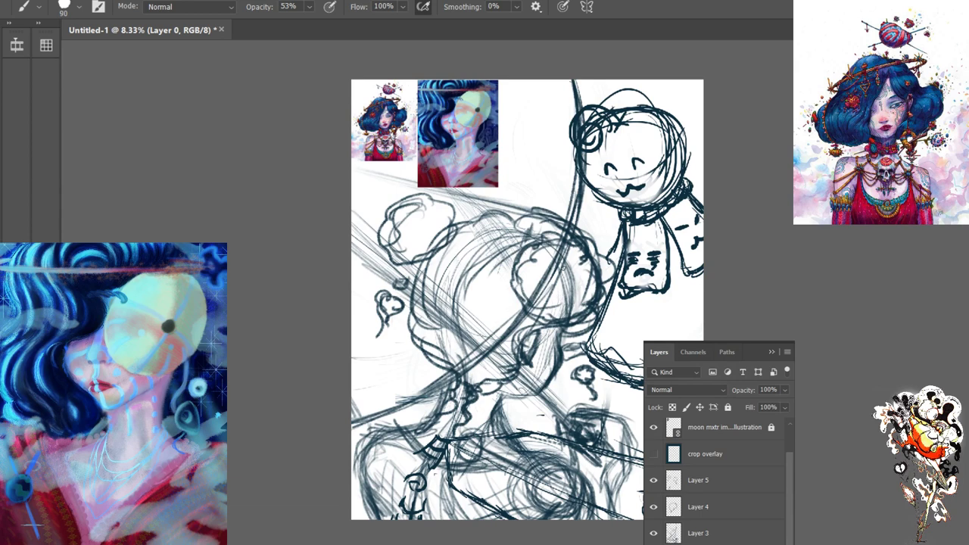
key("bracketright")
key("bracketright")
key("b")
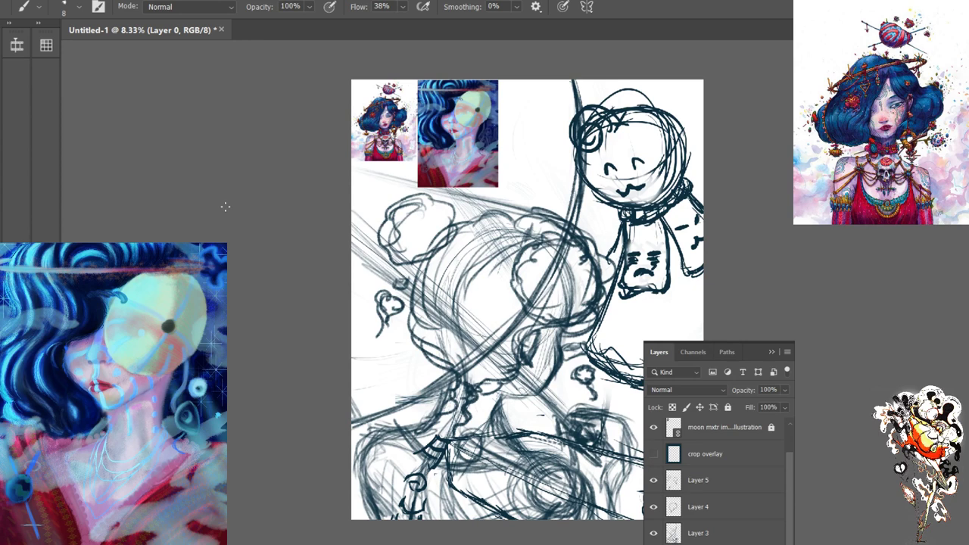
Enlarge the brush with the ] key, ready for broad base colour painting
key("bracketright")
key("bracketright")
key("bracketright")
key("bracketright")
key("bracketright")
key("bracketright")
key("bracketright")
key("bracketright")
key("bracketright")
key("bracketright")
key("bracketright")
key("bracketright")
key("bracketright")
key("bracketright")
key("bracketright")
Paint pale green over the figure's neck, shoulders and torso, then enlarge the brush to 300
mouse_move(524, 347)
left_mouse_down()
mouse_move(533, 369)
mouse_move(542, 338)
mouse_move(534, 356)
mouse_move(546, 363)
mouse_move(551, 350)
mouse_move(553, 362)
mouse_move(546, 338)
mouse_move(530, 391)
mouse_move(521, 363)
mouse_move(524, 382)
mouse_move(501, 393)
mouse_move(522, 392)
mouse_move(541, 369)
mouse_move(517, 384)
mouse_move(532, 380)
left_mouse_up()
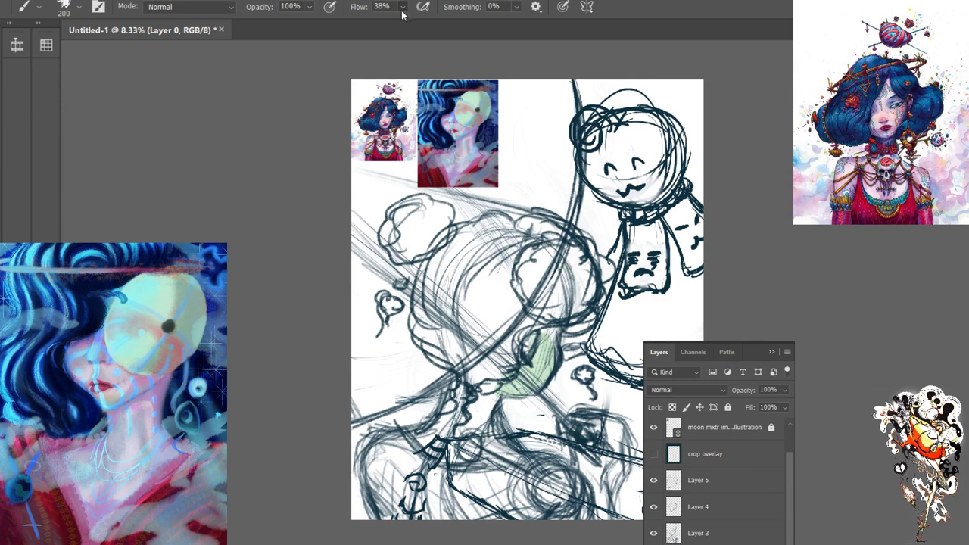
key("shift+0")
mouse_move(543, 316)
left_mouse_down()
mouse_move(557, 333)
mouse_move(540, 342)
left_mouse_up()
left_click_drag(494, 377, 490, 409)
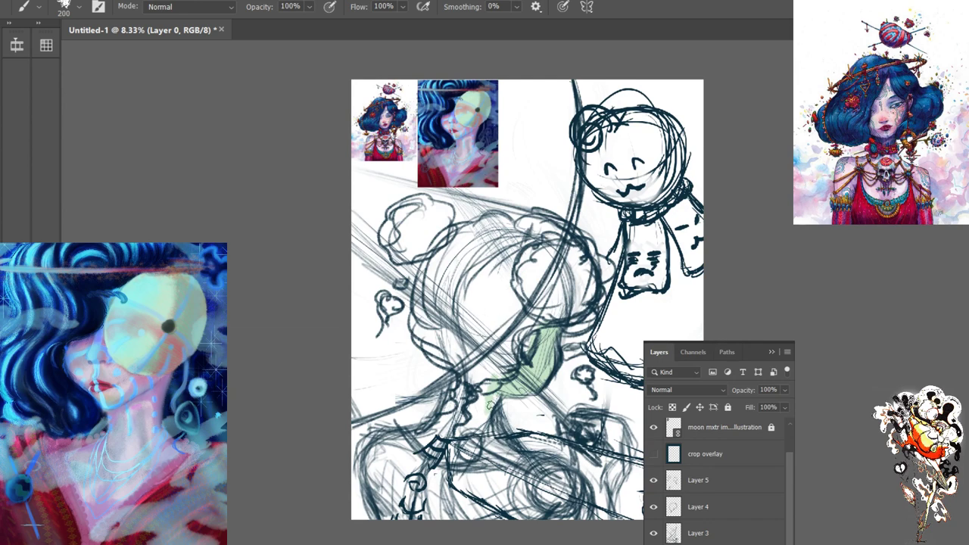
mouse_move(505, 425)
left_mouse_down()
mouse_move(498, 462)
mouse_move(463, 424)
mouse_move(445, 445)
mouse_move(454, 383)
mouse_move(429, 436)
mouse_move(467, 477)
mouse_move(506, 496)
mouse_move(556, 502)
mouse_move(564, 485)
mouse_move(522, 460)
mouse_move(560, 477)
mouse_move(568, 507)
mouse_move(565, 487)
mouse_move(594, 515)
mouse_move(567, 492)
left_mouse_up()
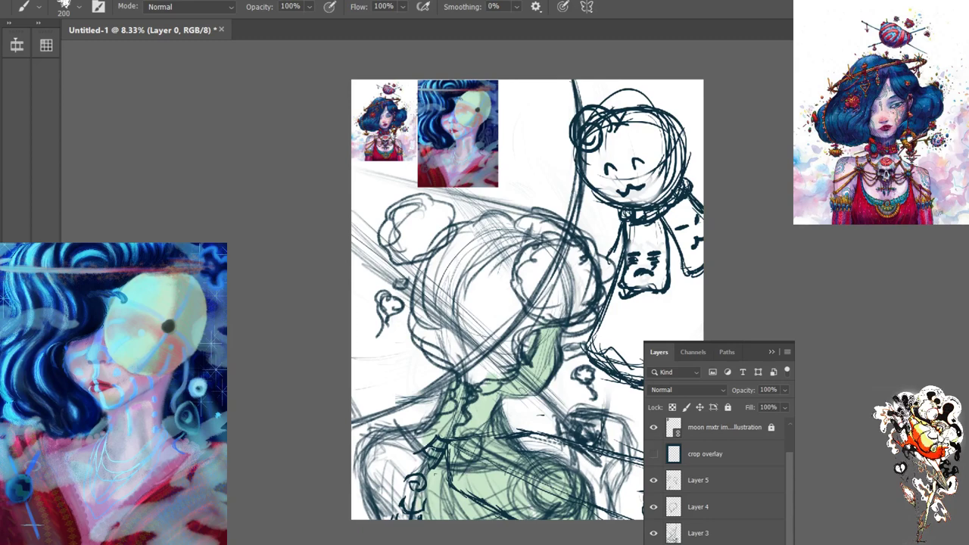
mouse_move(400, 485)
left_mouse_down()
mouse_move(394, 507)
mouse_move(420, 443)
mouse_move(378, 465)
mouse_move(409, 437)
mouse_move(387, 447)
mouse_move(375, 485)
mouse_move(373, 447)
mouse_move(365, 465)
mouse_move(383, 438)
mouse_move(360, 474)
mouse_move(383, 530)
mouse_move(392, 455)
left_mouse_up()
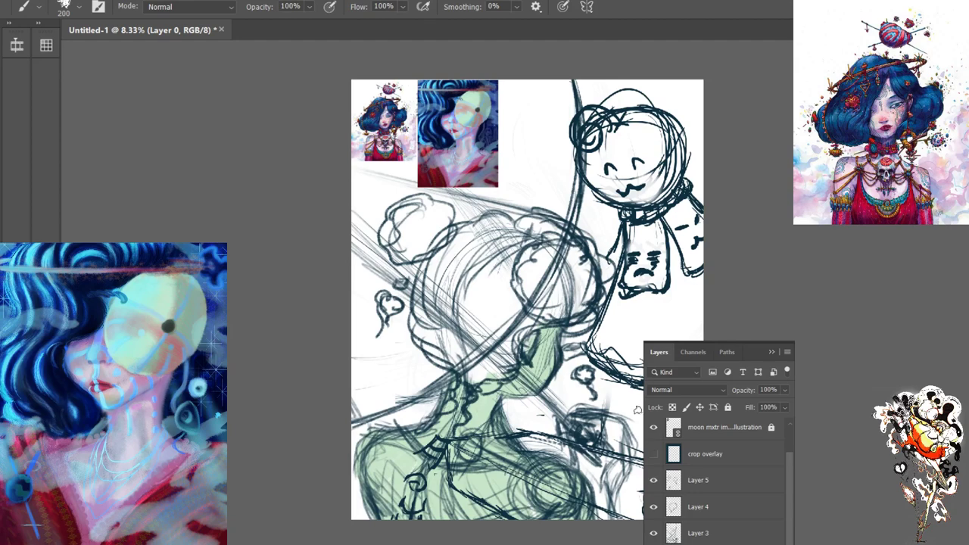
mouse_move(600, 518)
left_mouse_down()
mouse_move(596, 491)
mouse_move(628, 468)
mouse_move(620, 422)
mouse_move(591, 475)
mouse_move(617, 441)
left_mouse_up()
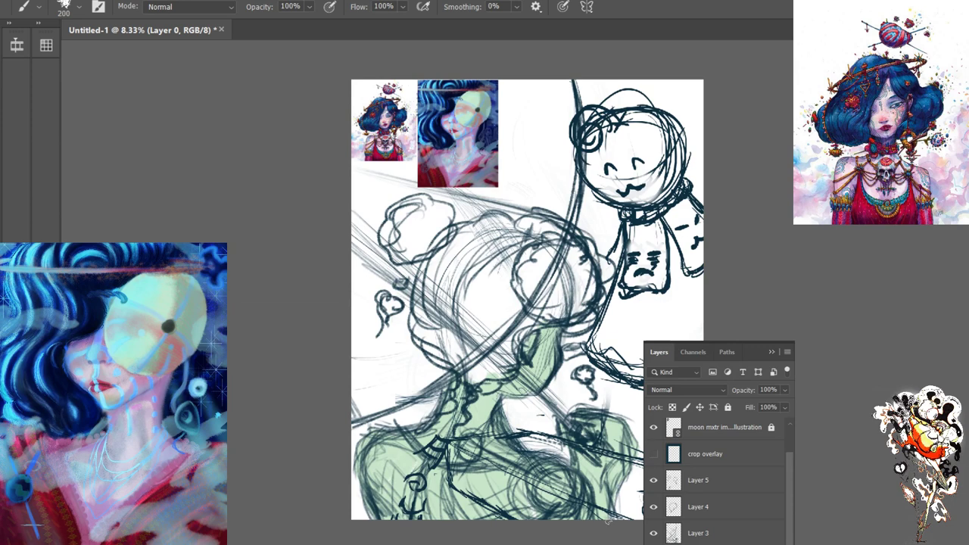
left_click_drag(583, 415, 616, 410)
key("bracketright")
key("bracketright")
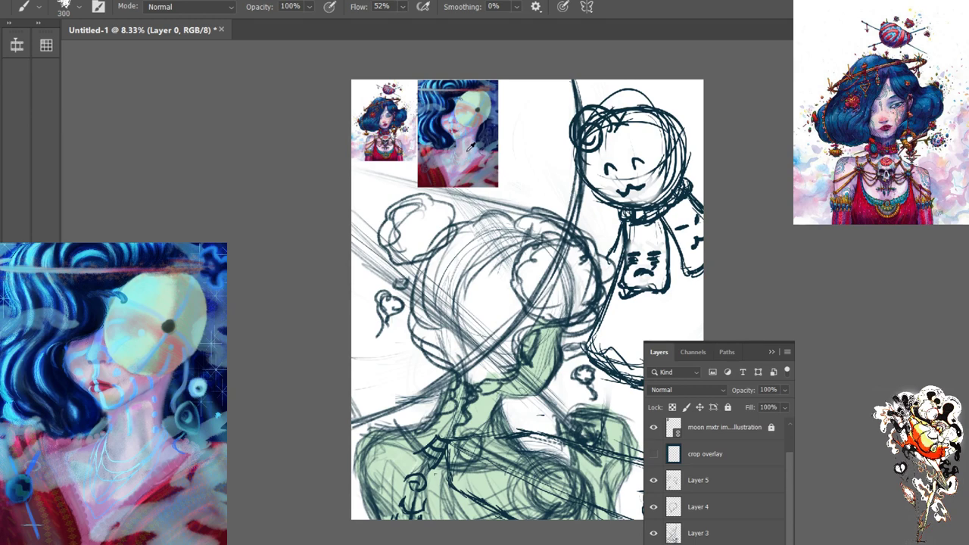
Brush soft pale pink over the rounded bun at the head's upper right
mouse_move(562, 281)
left_mouse_down()
mouse_move(575, 296)
mouse_move(553, 288)
mouse_move(561, 265)
mouse_move(563, 282)
mouse_move(528, 268)
mouse_move(546, 314)
mouse_move(530, 316)
mouse_move(582, 326)
mouse_move(594, 315)
mouse_move(591, 276)
mouse_move(598, 295)
mouse_move(589, 266)
mouse_move(606, 268)
mouse_move(602, 282)
mouse_move(577, 254)
mouse_move(593, 246)
mouse_move(553, 255)
mouse_move(545, 242)
mouse_move(522, 254)
mouse_move(533, 227)
mouse_move(560, 221)
mouse_move(568, 229)
mouse_move(534, 240)
left_mouse_up()
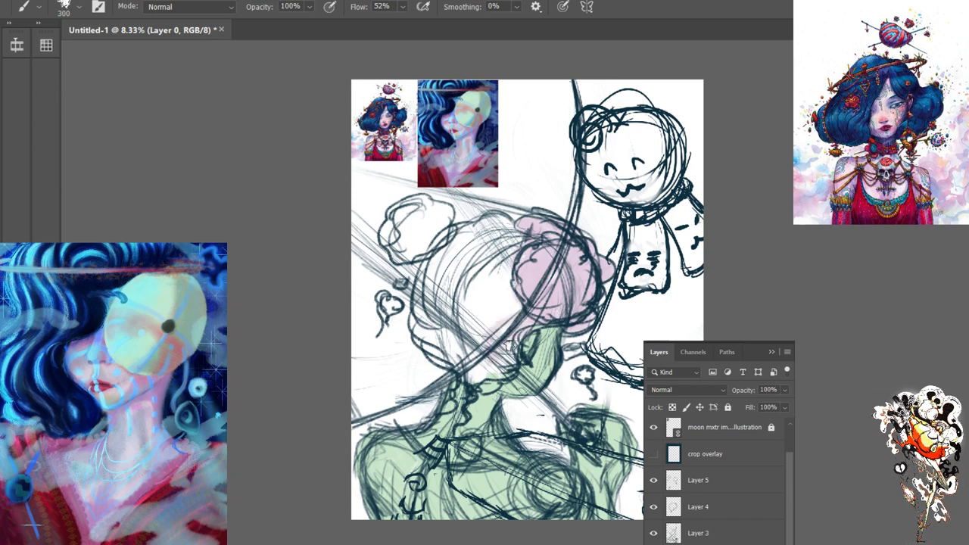
Compare the Layer 4 and Layer 5 sketches, lighten the pink crown, and leave Layer 5 hidden
left_click(655, 506)
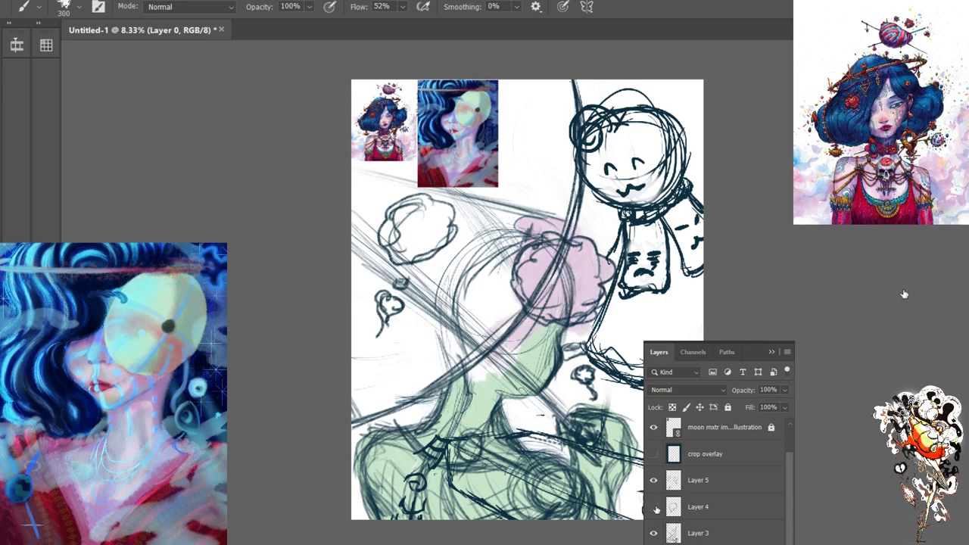
left_click(654, 507)
left_click(654, 481)
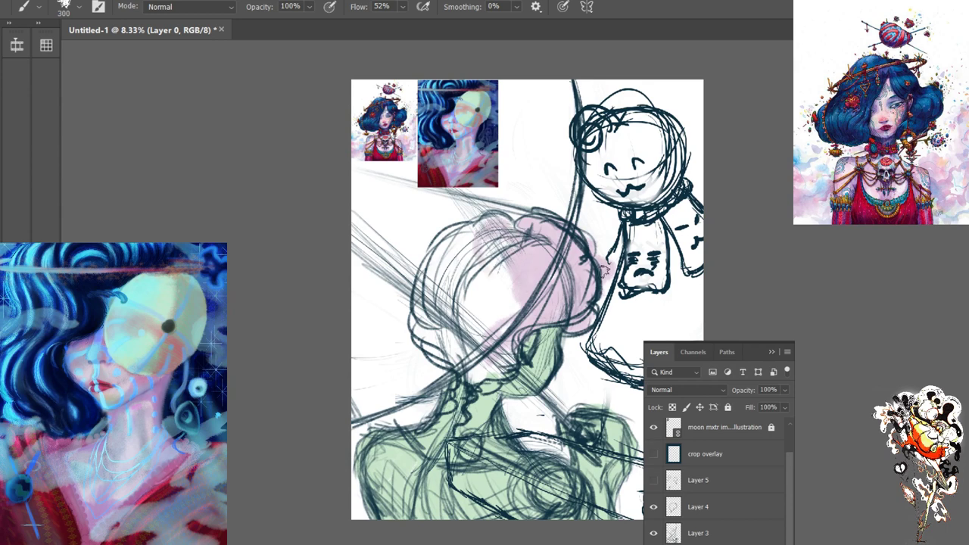
left_click(653, 482)
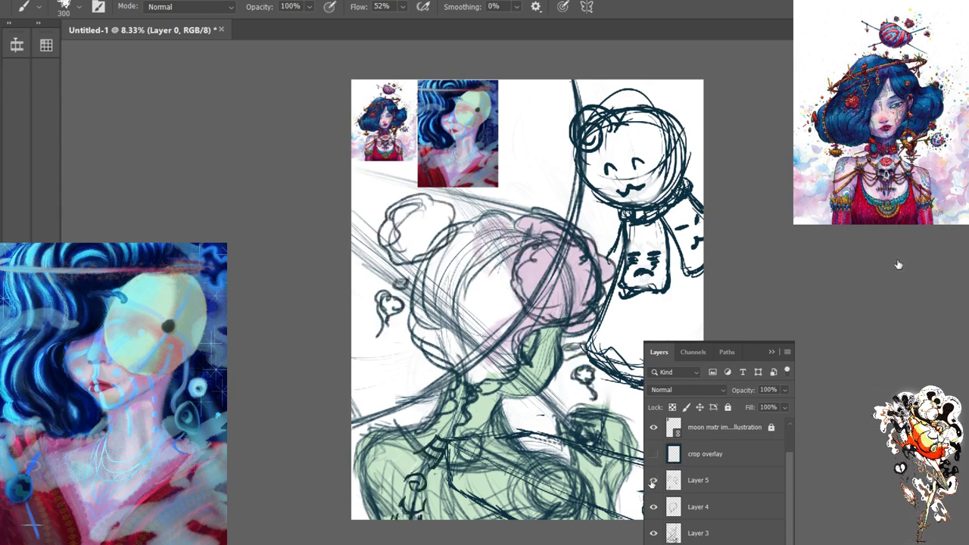
left_click(654, 505)
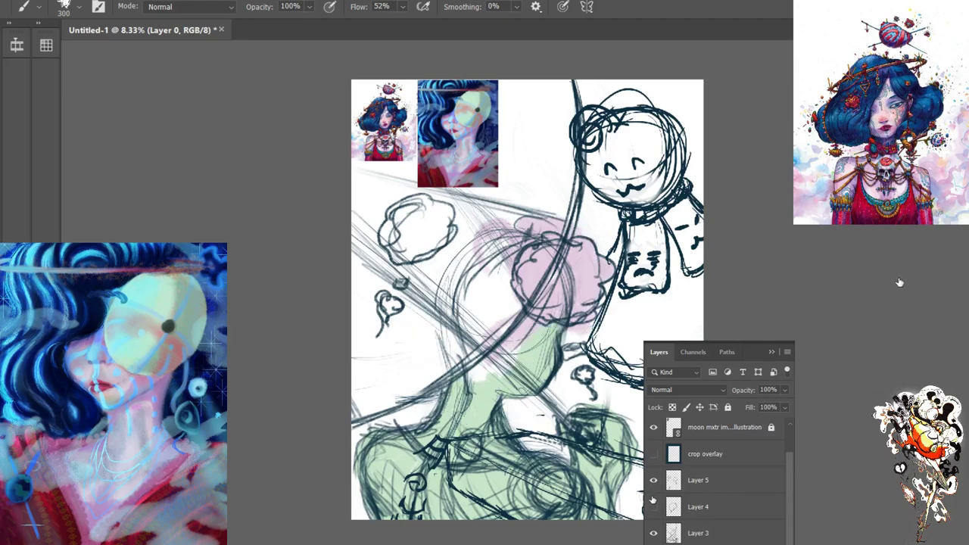
left_click(654, 480)
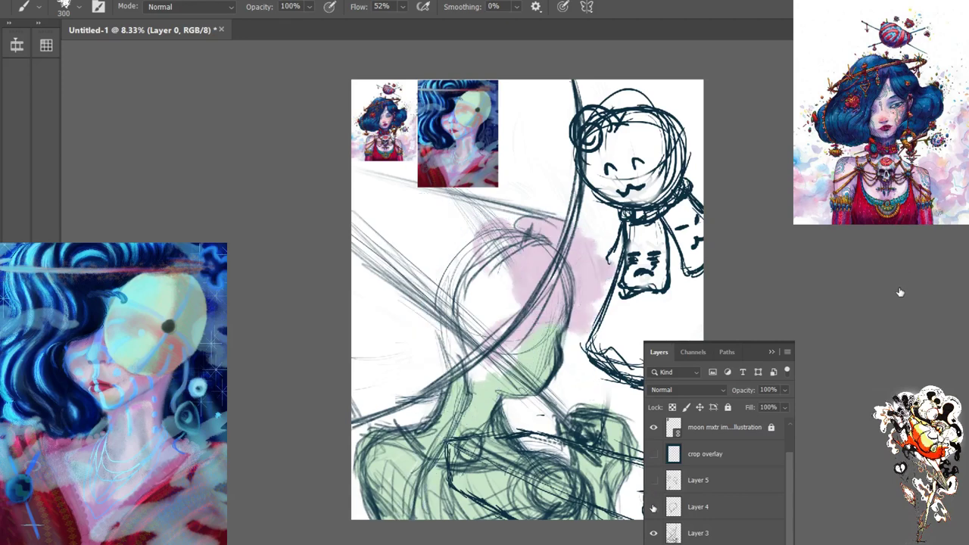
left_click(654, 506)
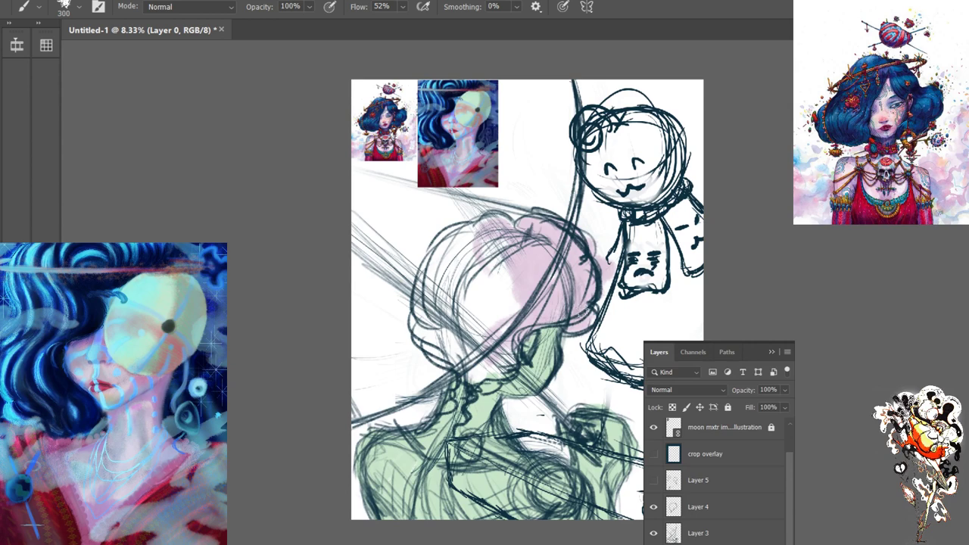
mouse_move(511, 327)
left_mouse_down()
mouse_move(501, 299)
mouse_move(506, 307)
left_mouse_up()
left_click(653, 480)
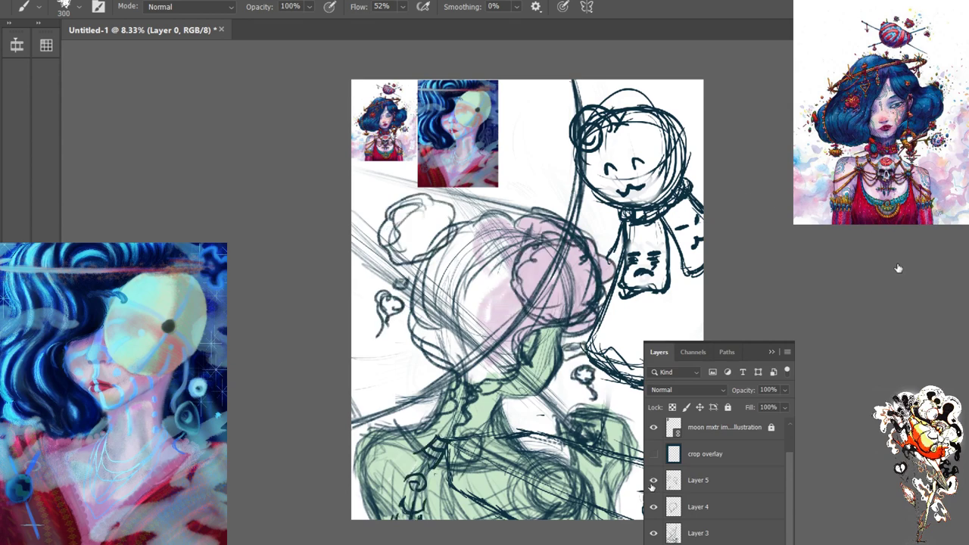
left_click(654, 480)
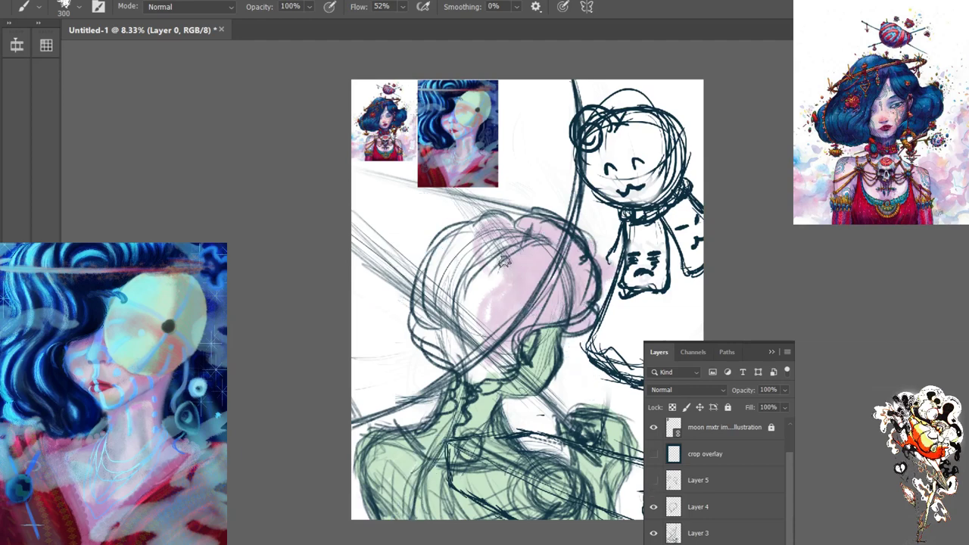
Fill the lower, left side and left edge of the head with pink, and draw dark neck ringlets
mouse_move(496, 263)
left_mouse_down()
mouse_move(495, 374)
mouse_move(471, 376)
mouse_move(459, 354)
mouse_move(440, 350)
mouse_move(447, 329)
mouse_move(475, 315)
mouse_move(491, 326)
mouse_move(521, 279)
mouse_move(514, 226)
mouse_move(503, 237)
mouse_move(503, 225)
mouse_move(487, 223)
mouse_move(482, 265)
mouse_move(500, 222)
mouse_move(474, 273)
mouse_move(560, 258)
left_mouse_up()
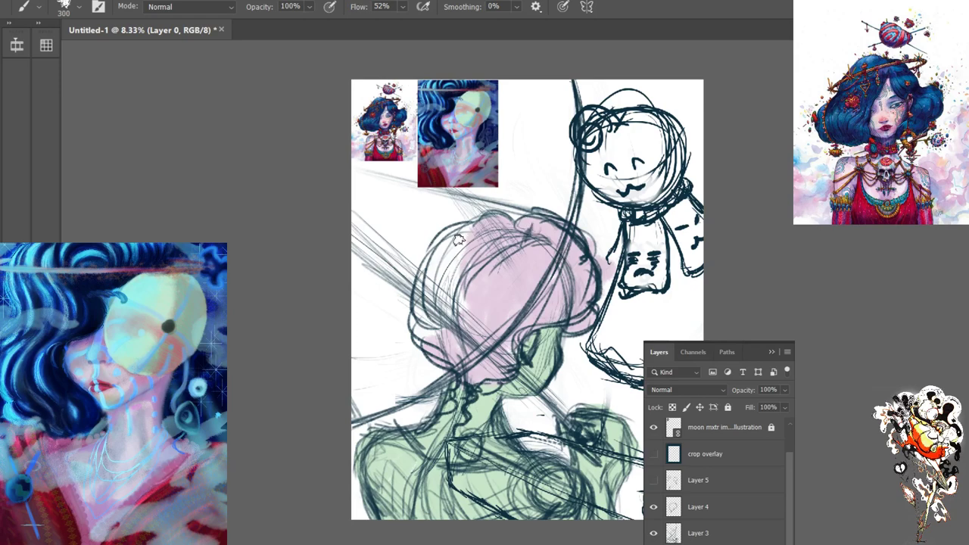
mouse_move(460, 240)
left_mouse_down()
mouse_move(454, 310)
mouse_move(453, 260)
mouse_move(470, 237)
mouse_move(456, 238)
mouse_move(431, 272)
mouse_move(418, 314)
mouse_move(450, 276)
left_mouse_up()
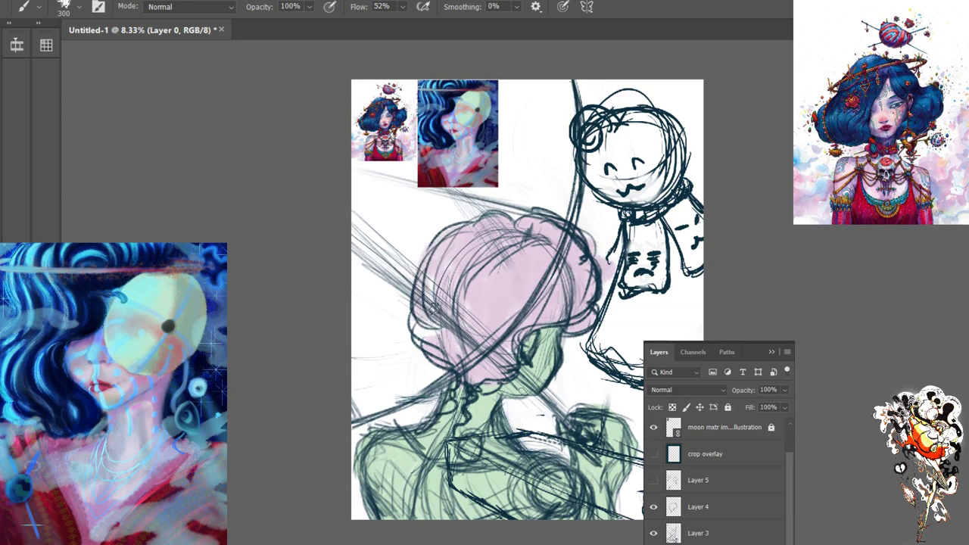
left_click_drag(421, 331, 417, 312)
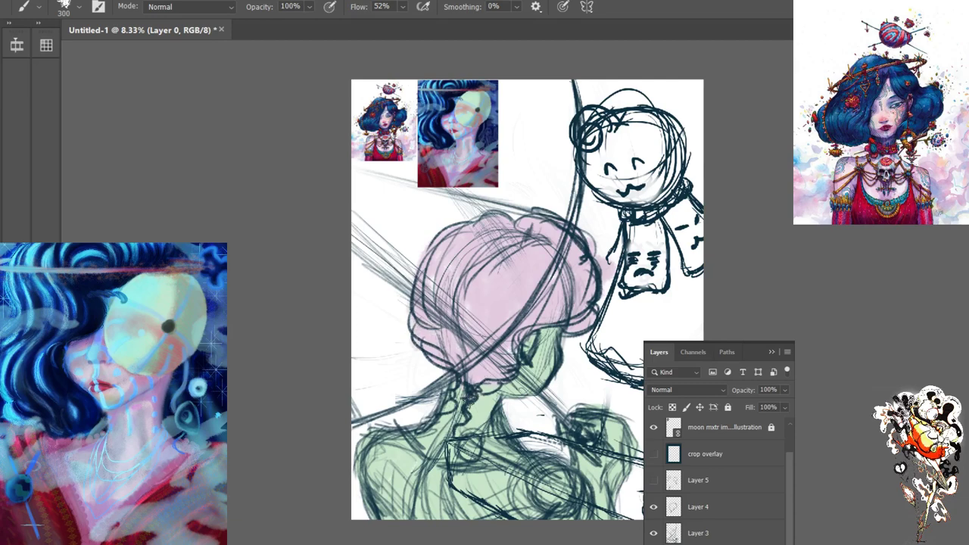
mouse_move(474, 380)
left_mouse_down()
mouse_move(471, 415)
mouse_move(446, 382)
mouse_move(451, 390)
left_mouse_up()
Erase the stray pink patch beside the small ghost figure, right of the head
key("e")
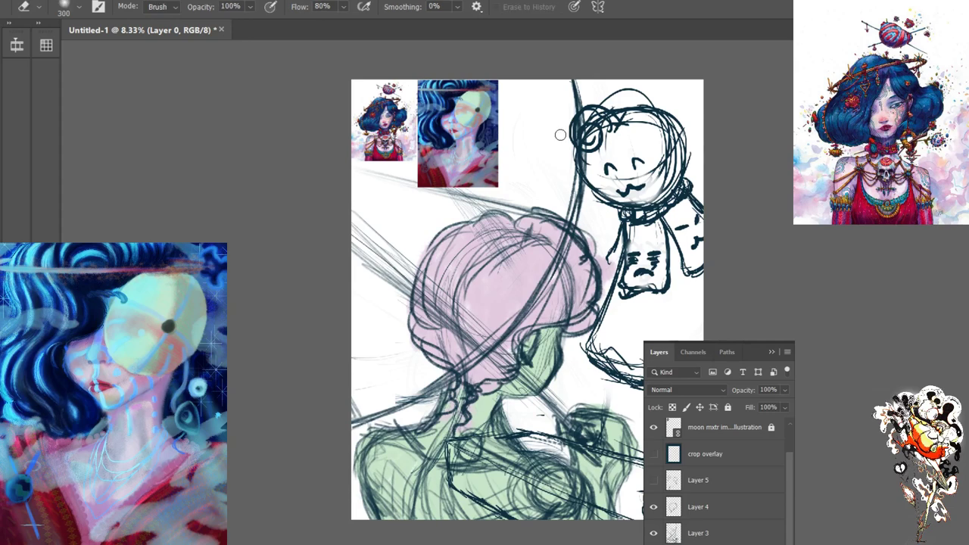
mouse_move(597, 240)
left_mouse_down()
mouse_move(614, 277)
mouse_move(606, 261)
left_mouse_up()
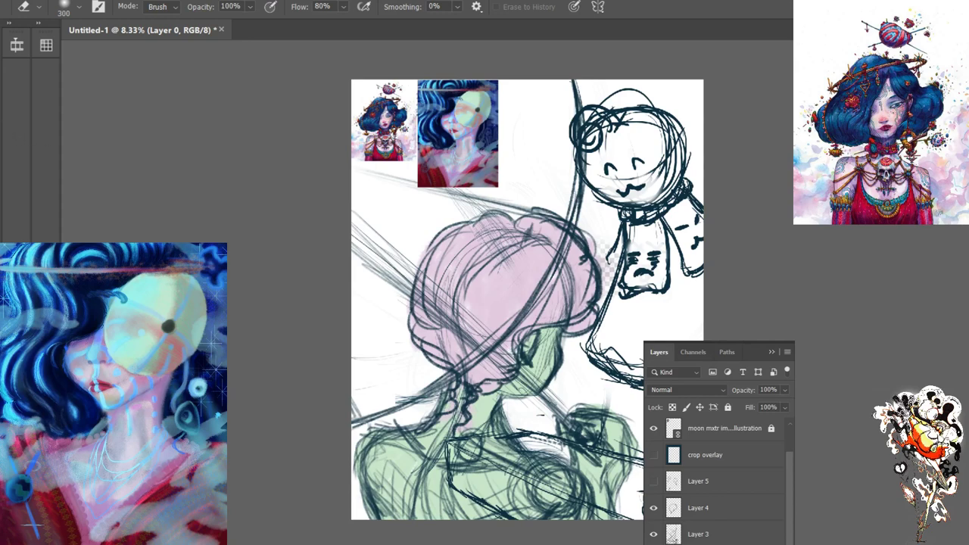
key("w")
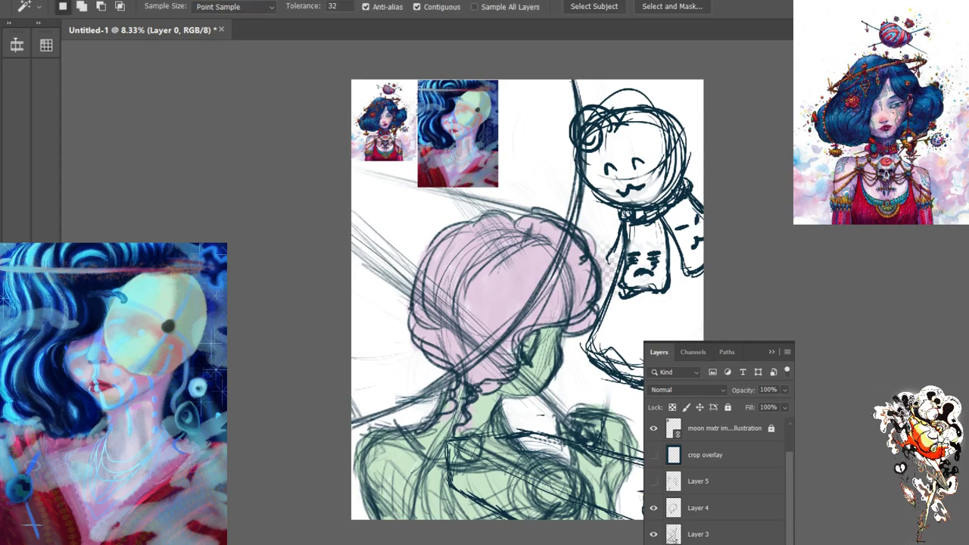
Clear the white areas around the figure with a non-contiguous magic-wand selection, then brush dark strokes over the pink hair
left_click(413, 310)
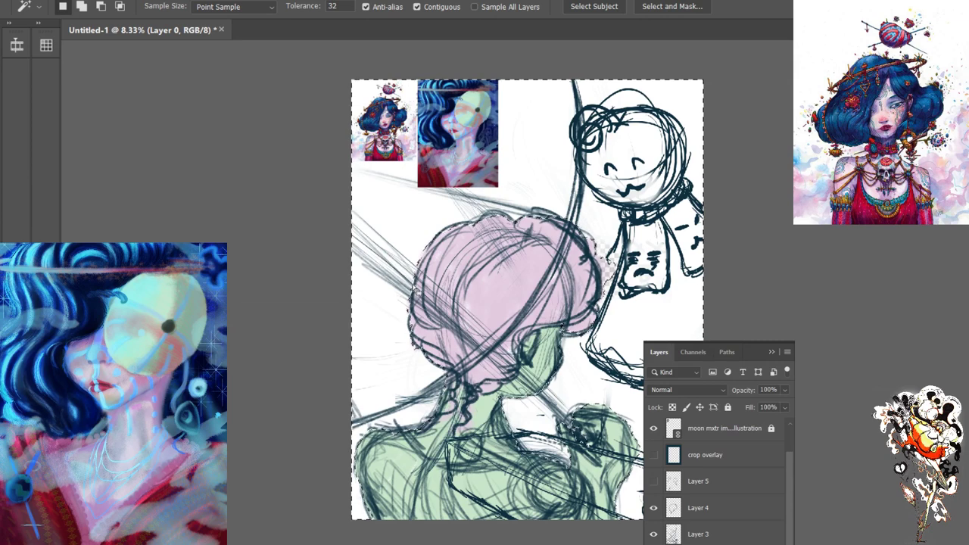
left_click(416, 7)
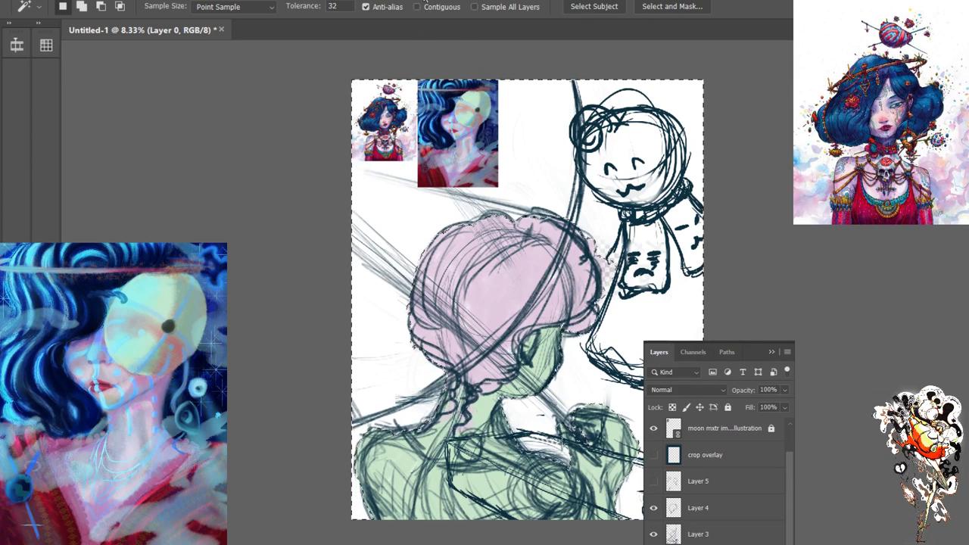
key("ctrl+d")
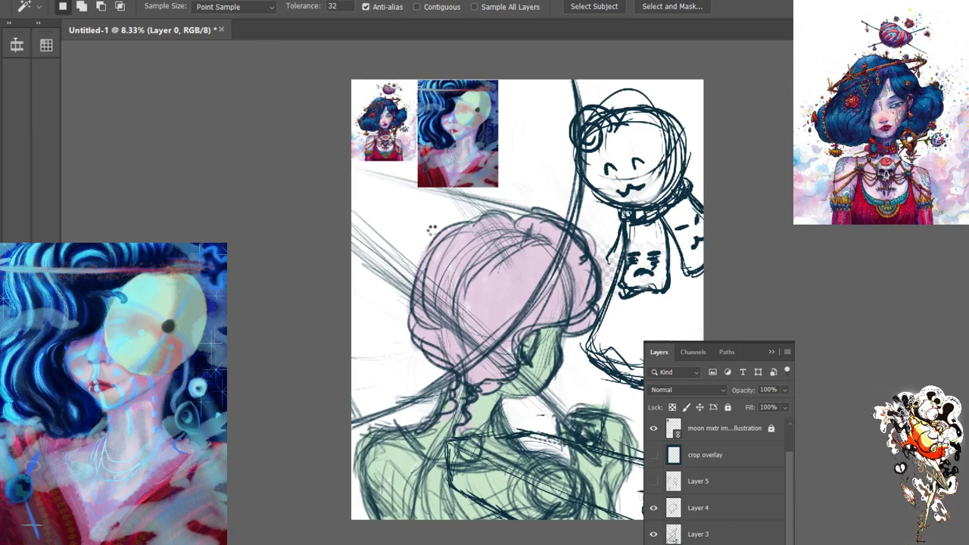
left_click(441, 238)
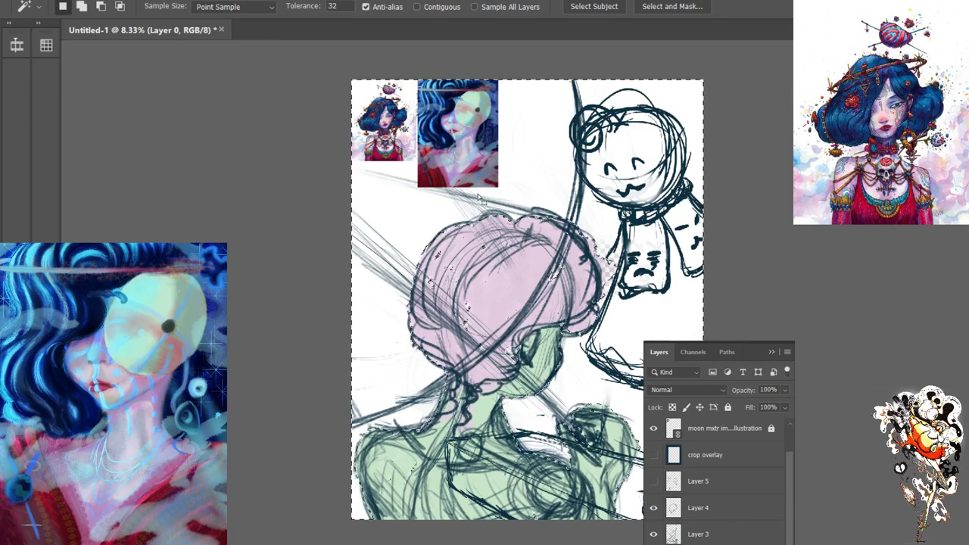
key("Delete")
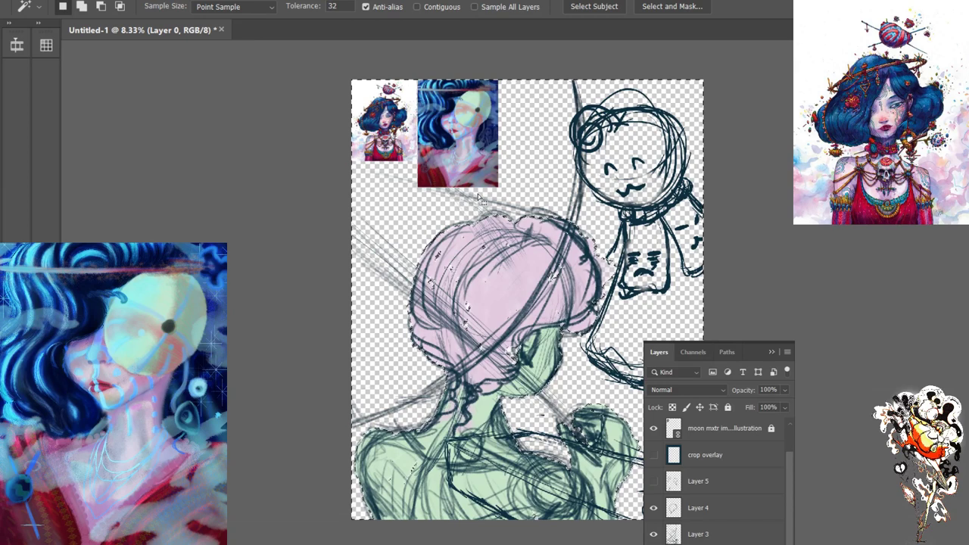
key("ctrl+d")
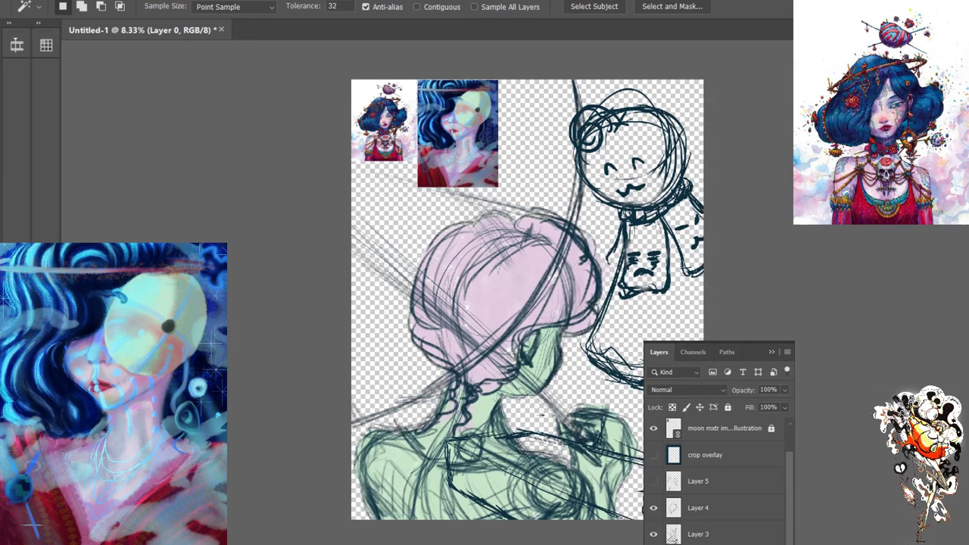
key("b")
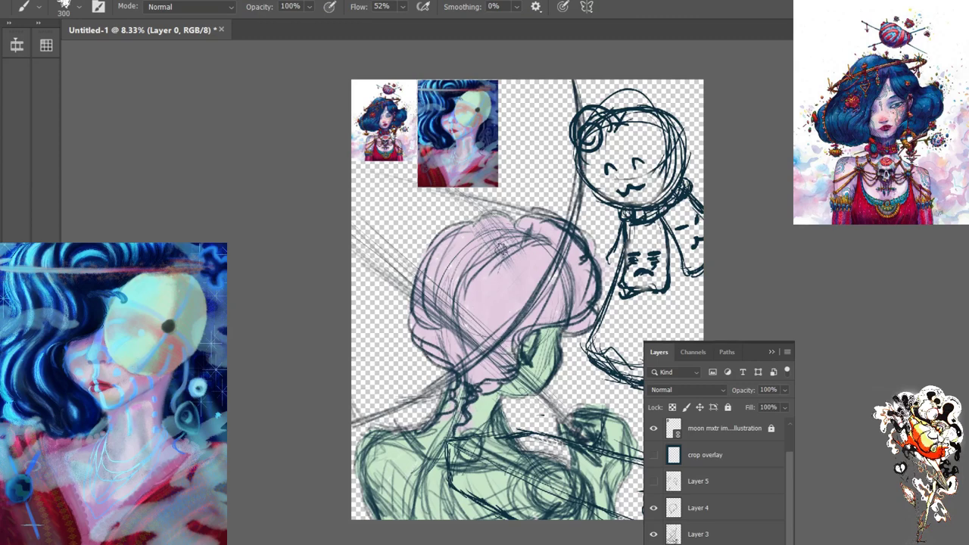
mouse_move(500, 245)
left_mouse_down()
mouse_move(444, 255)
mouse_move(421, 323)
mouse_move(468, 379)
left_mouse_up()
left_click(654, 455)
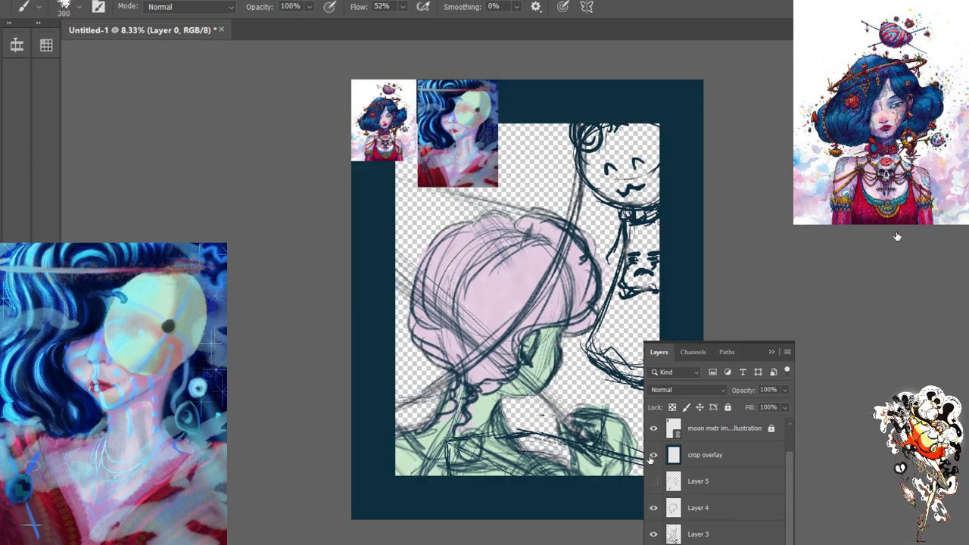
left_click(653, 455)
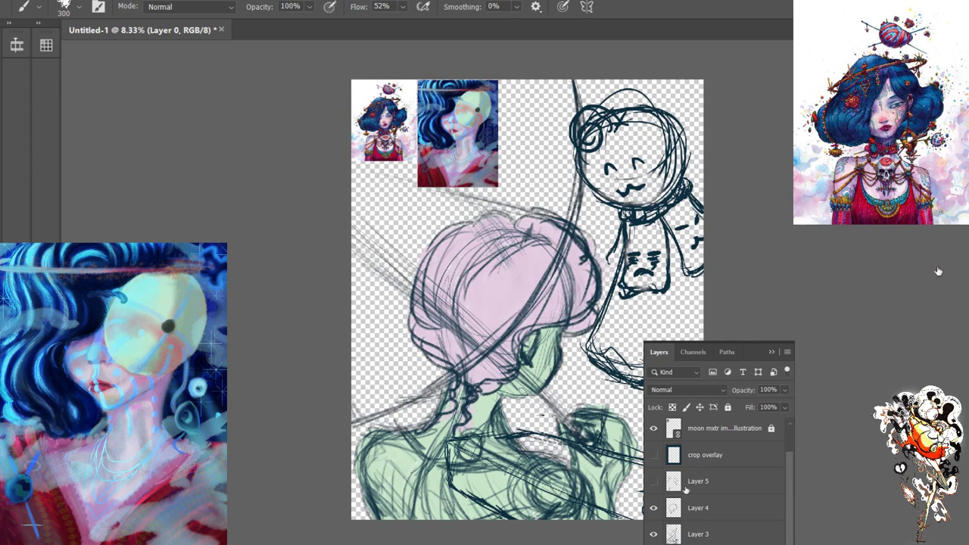
Show and select Layer 5, then erase the curly loops left of the hair and dark strokes inside it
left_click(654, 482)
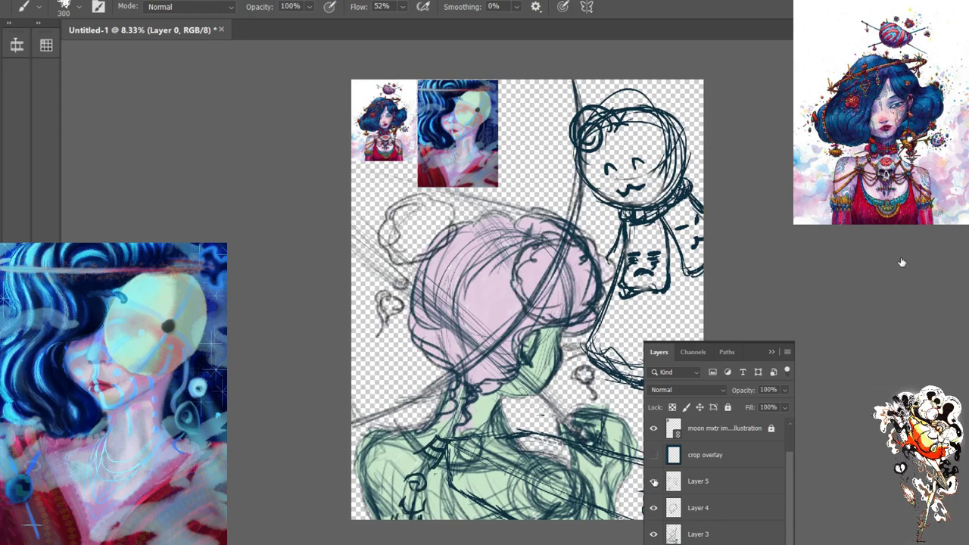
left_click(678, 485)
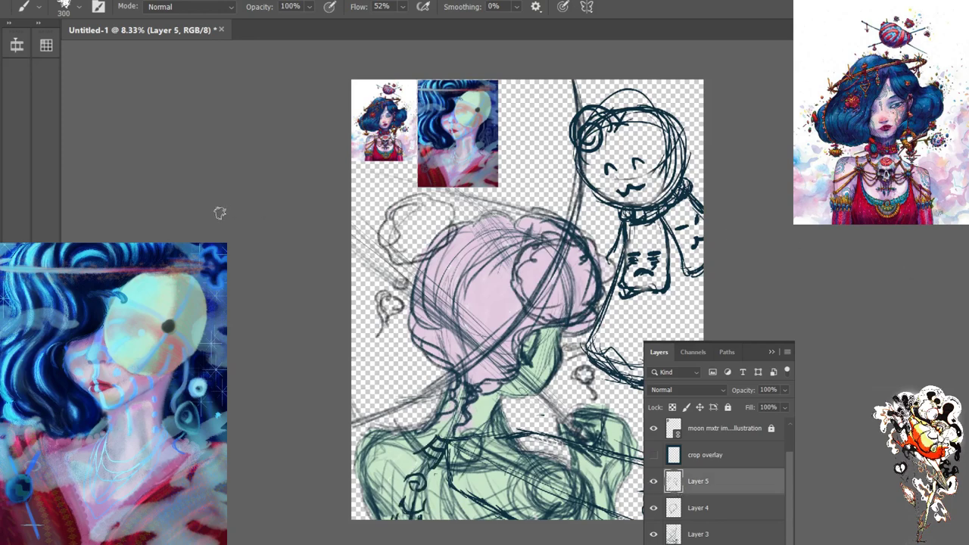
key("e")
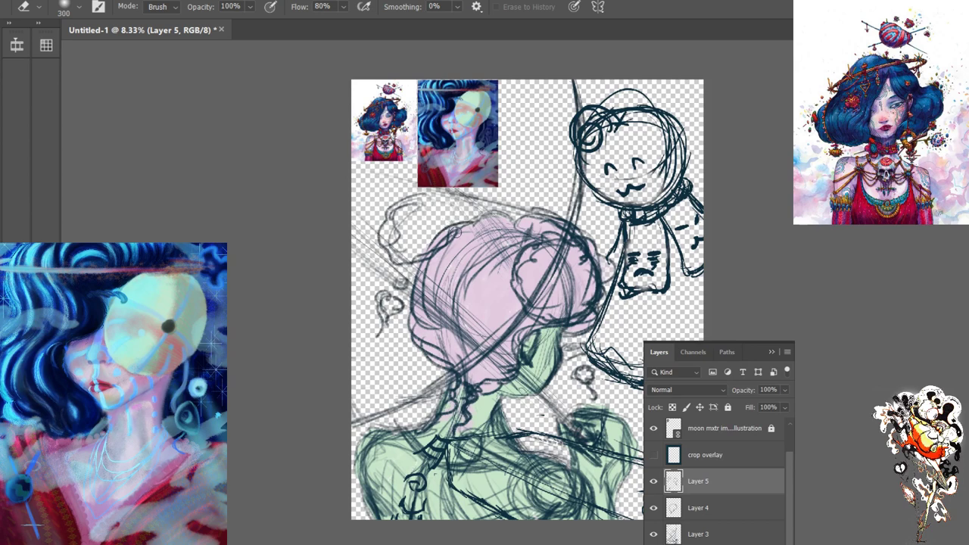
mouse_move(415, 263)
left_mouse_down()
mouse_move(400, 245)
mouse_move(400, 272)
mouse_move(386, 265)
mouse_move(380, 320)
mouse_move(362, 319)
mouse_move(403, 302)
mouse_move(385, 320)
mouse_move(394, 224)
mouse_move(404, 236)
mouse_move(376, 226)
mouse_move(406, 200)
mouse_move(395, 238)
left_mouse_up()
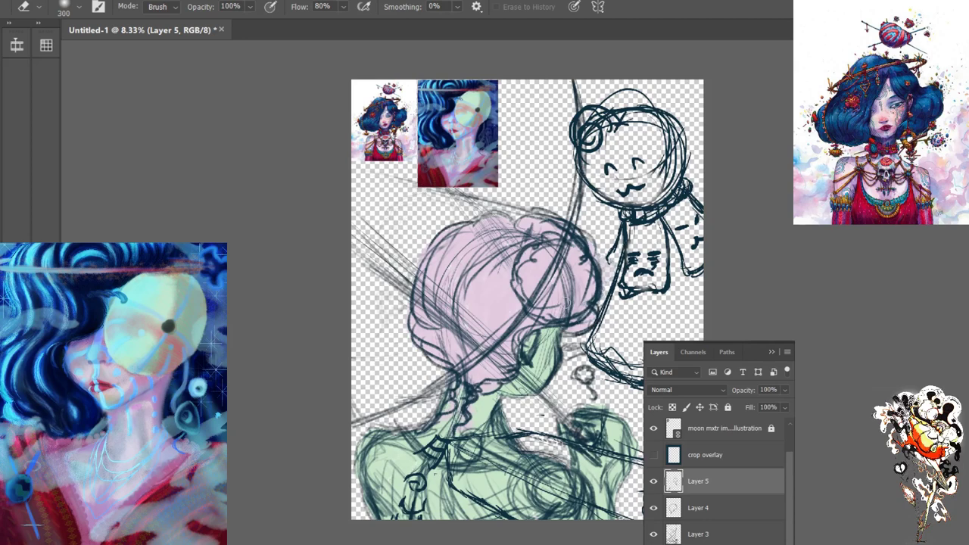
mouse_move(519, 309)
left_mouse_down()
mouse_move(518, 280)
mouse_move(537, 317)
mouse_move(528, 252)
mouse_move(505, 278)
mouse_move(544, 250)
left_mouse_up()
key("bracketright")
key("bracketright")
key("bracketright")
key("bracketright")
key("bracketright")
key("bracketright")
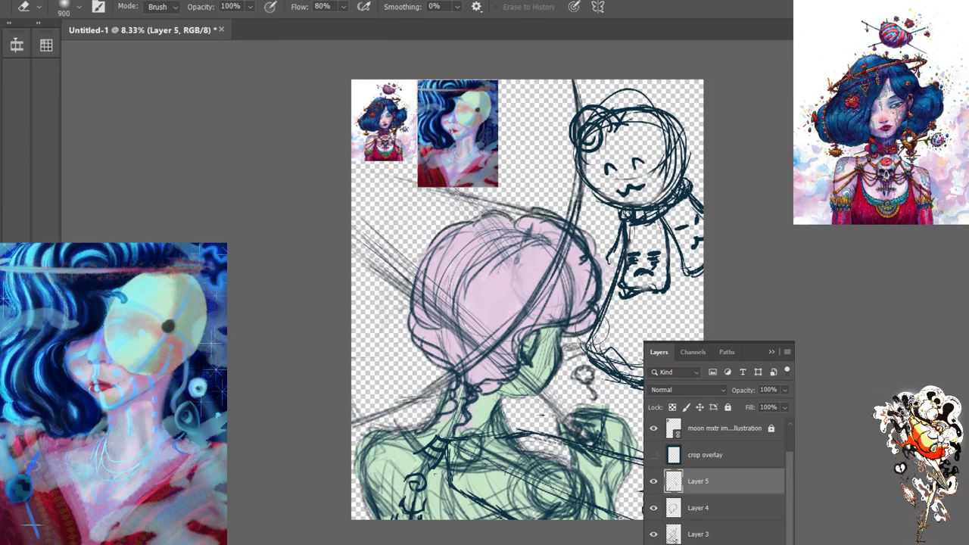
Erase the small dark scribbles beside and right of the neck on Layer 5
left_click(592, 386)
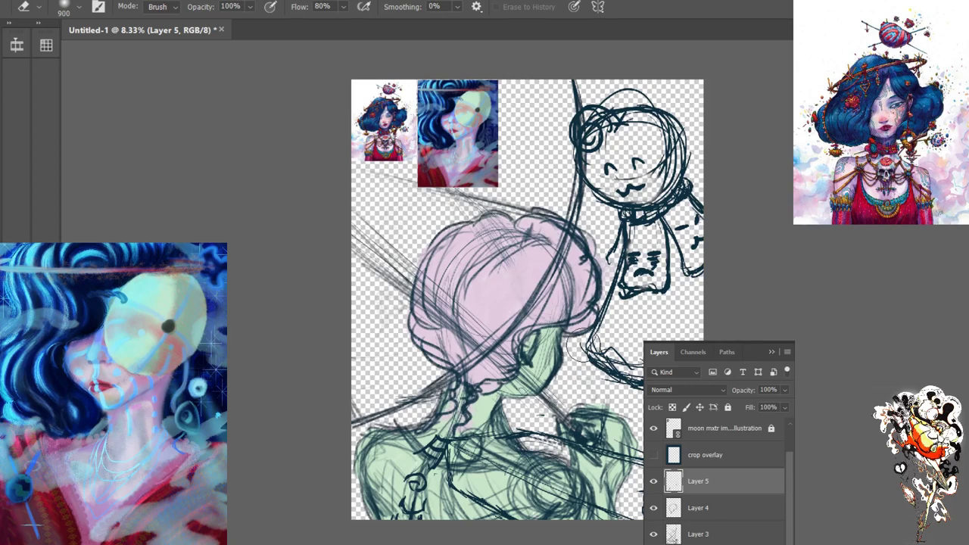
left_click_drag(578, 345, 596, 337)
Switch to the Brush at size 80 with 100% opacity
key("b")
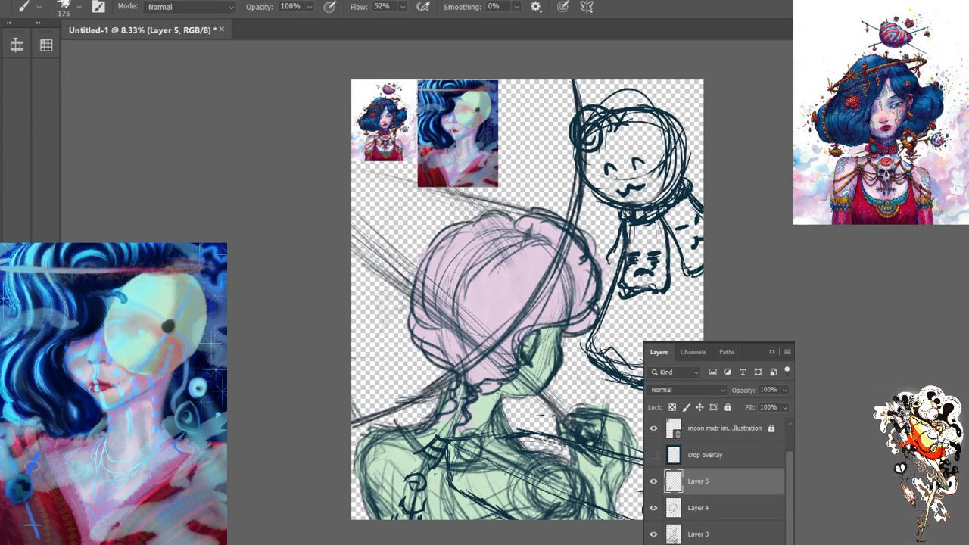
key("bracketleft")
key("bracketleft")
key("bracketleft")
key("bracketleft")
key("bracketleft")
key("5")
key("8")
key("0")
Sketch vertical strokes right of the shoulder, plus marks near the neck and on the chest
left_click_drag(587, 368, 583, 396)
left_click_drag(590, 373, 588, 398)
left_click_drag(589, 366, 584, 374)
left_click_drag(583, 367, 587, 398)
left_click_drag(542, 383, 503, 401)
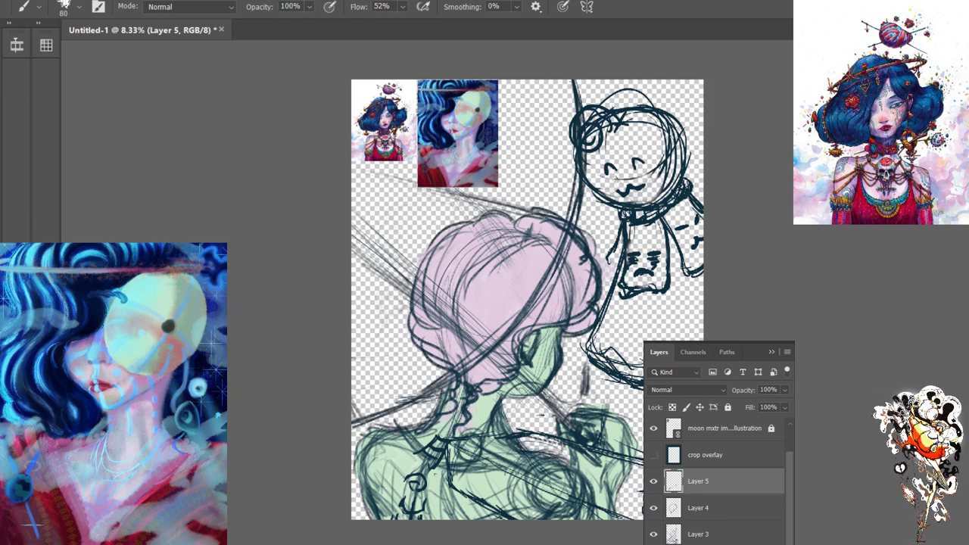
mouse_move(487, 438)
left_mouse_down()
mouse_move(463, 458)
mouse_move(489, 424)
mouse_move(471, 447)
left_mouse_up()
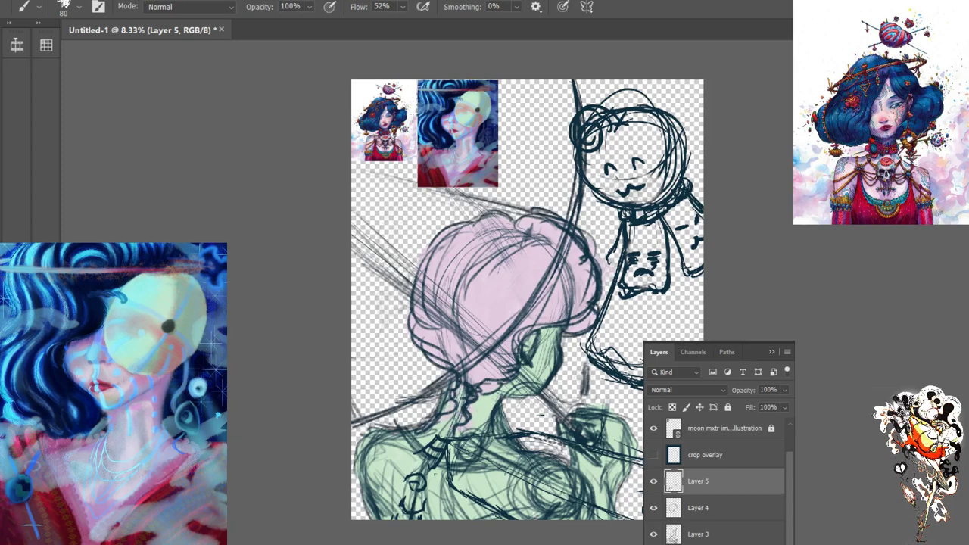
Sketch light lines left of the neck, along the hair and shoulder edge, and on the chibi
left_click_drag(407, 377, 361, 383)
mouse_move(435, 368)
left_mouse_down()
mouse_move(383, 377)
mouse_move(378, 386)
mouse_move(393, 380)
mouse_move(357, 409)
left_mouse_up()
mouse_move(370, 371)
left_mouse_down()
mouse_move(356, 410)
mouse_move(359, 396)
left_mouse_up()
mouse_move(400, 365)
left_mouse_down()
mouse_move(370, 376)
mouse_move(382, 373)
left_mouse_up()
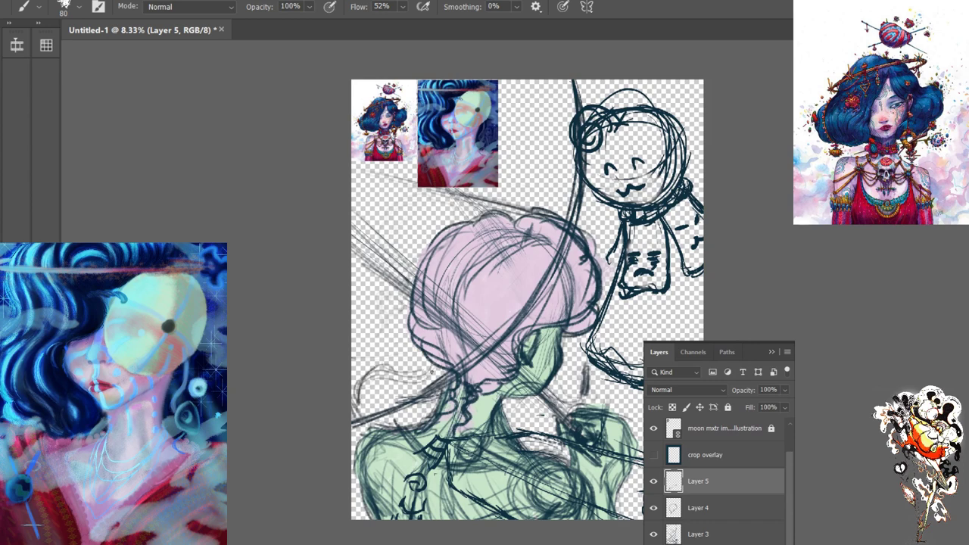
left_click_drag(608, 183, 617, 187)
mouse_move(582, 365)
left_mouse_down()
mouse_move(583, 399)
mouse_move(591, 393)
mouse_move(562, 405)
left_mouse_up()
Add short strokes at the neck and faint marks down across the chest
mouse_move(492, 421)
left_mouse_down()
mouse_move(500, 409)
mouse_move(498, 433)
mouse_move(489, 417)
mouse_move(496, 435)
mouse_move(482, 477)
left_mouse_up()
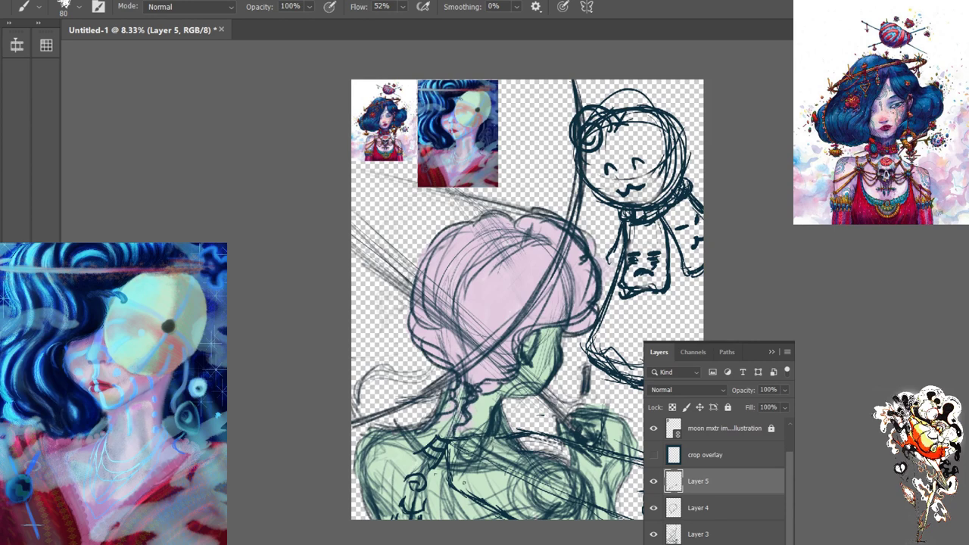
mouse_move(485, 453)
left_mouse_down()
mouse_move(471, 494)
mouse_move(438, 518)
left_mouse_up()
left_click_drag(471, 465, 446, 522)
Sketch diagonal strokes over the pink hair and faint marks right of the reference image
left_click_drag(369, 244, 476, 340)
left_click_drag(399, 274, 468, 334)
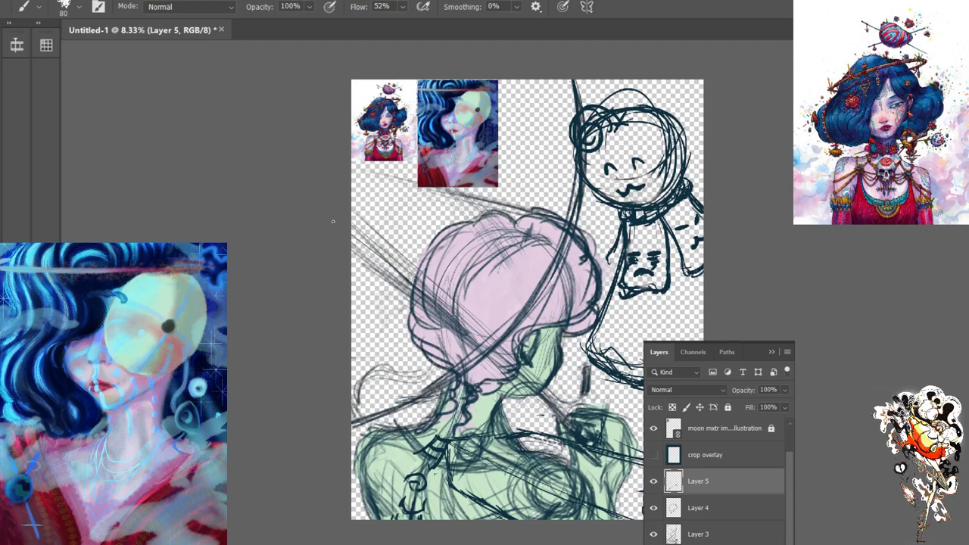
left_click_drag(353, 244, 444, 323)
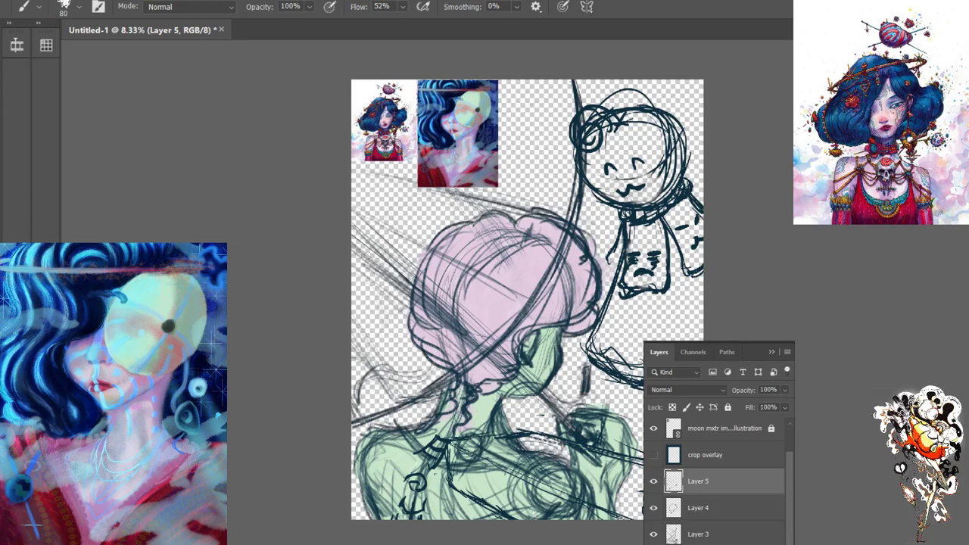
mouse_move(500, 129)
left_mouse_down()
mouse_move(560, 127)
mouse_move(573, 113)
mouse_move(446, 104)
left_mouse_up()
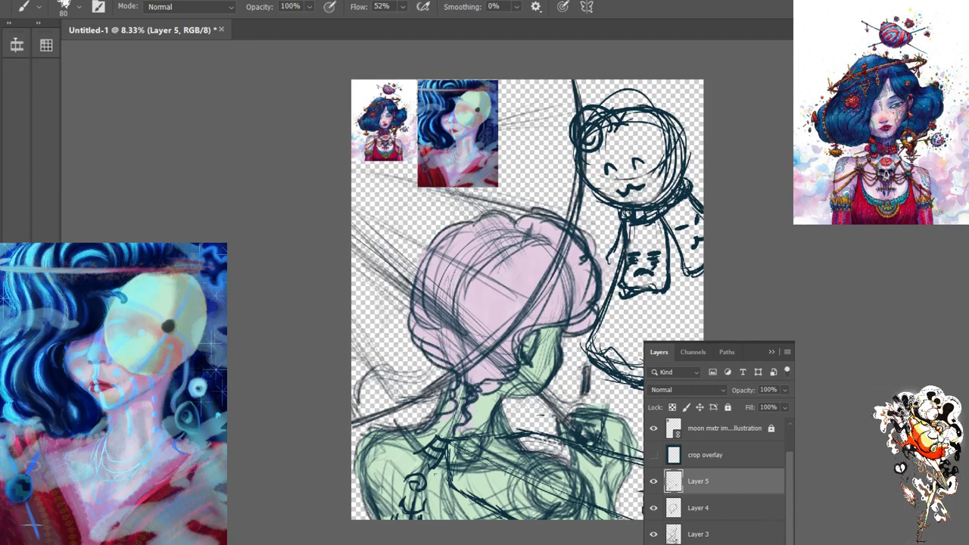
On Layer 8, sample a dark colour and stroke along the head's right outline
key("alt+]")
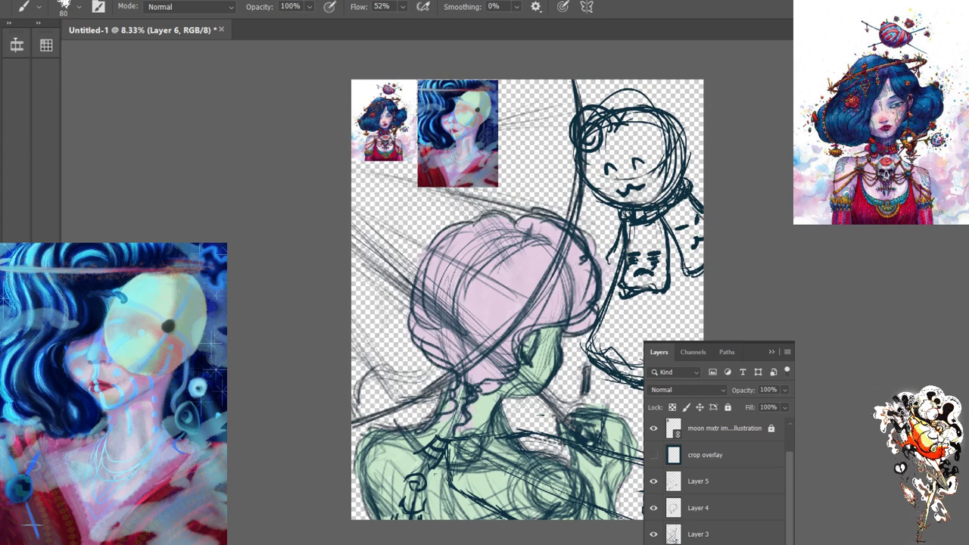
key("alt+]")
key("alt+]")
key("i")
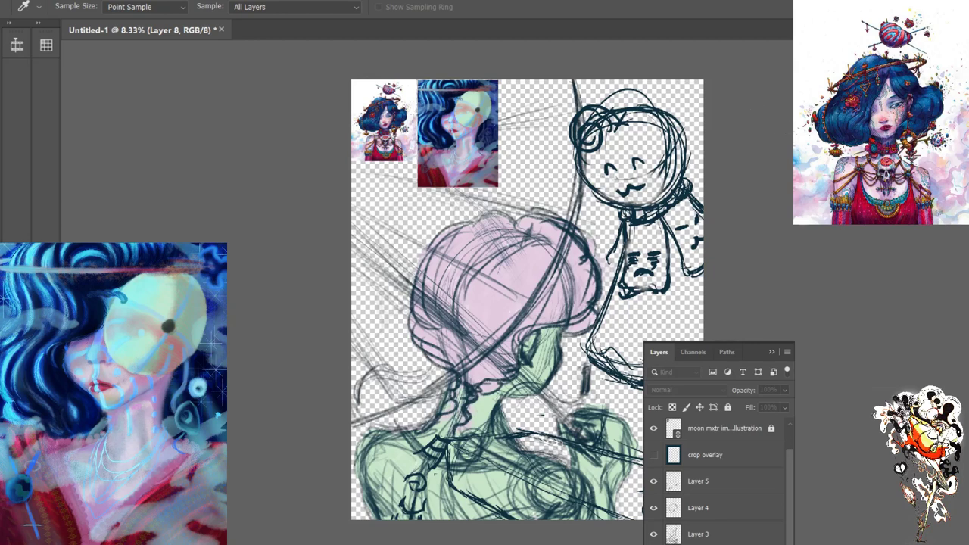
key("b")
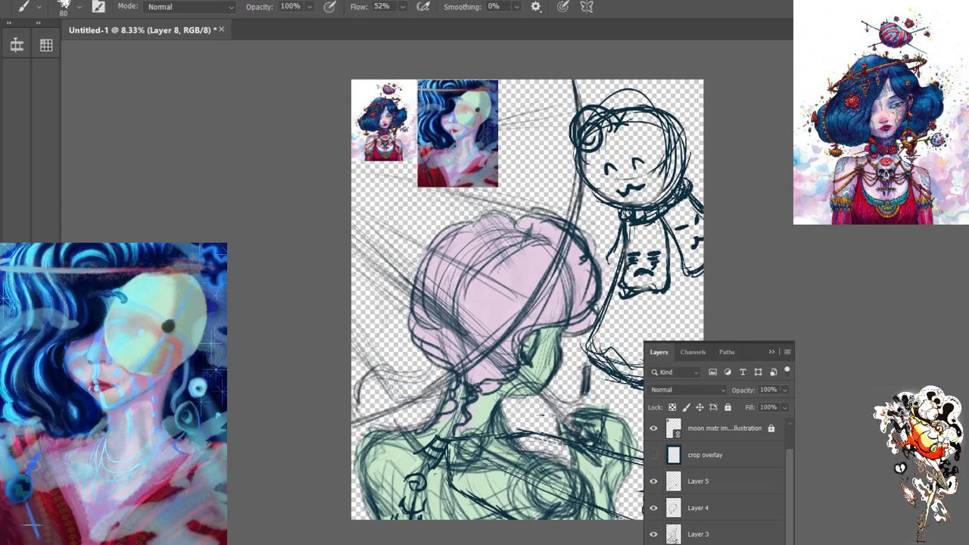
left_click_drag(659, 119, 681, 152)
scroll(715, 485, "down", 1)
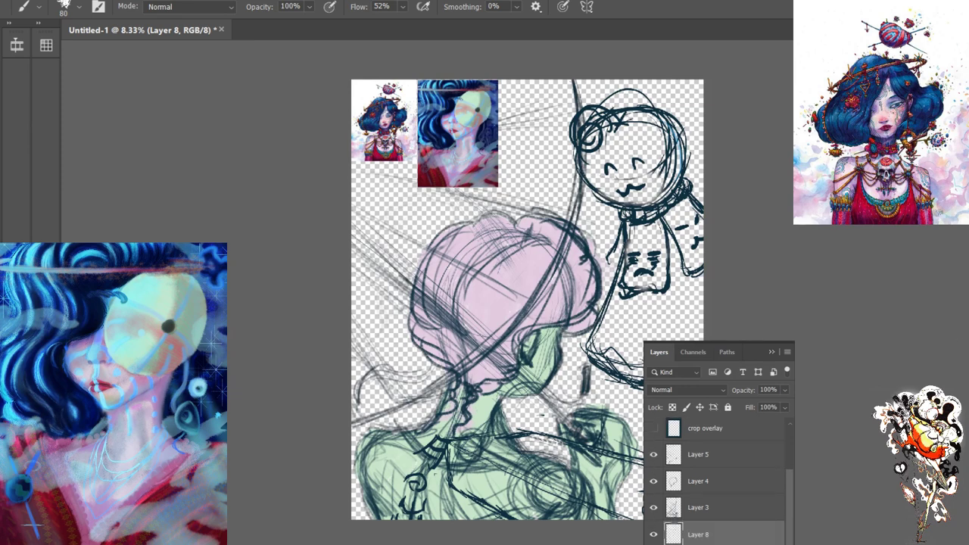
Switch to the lower layer and fill the background behind the sketch with white
key("alt+bracketleft")
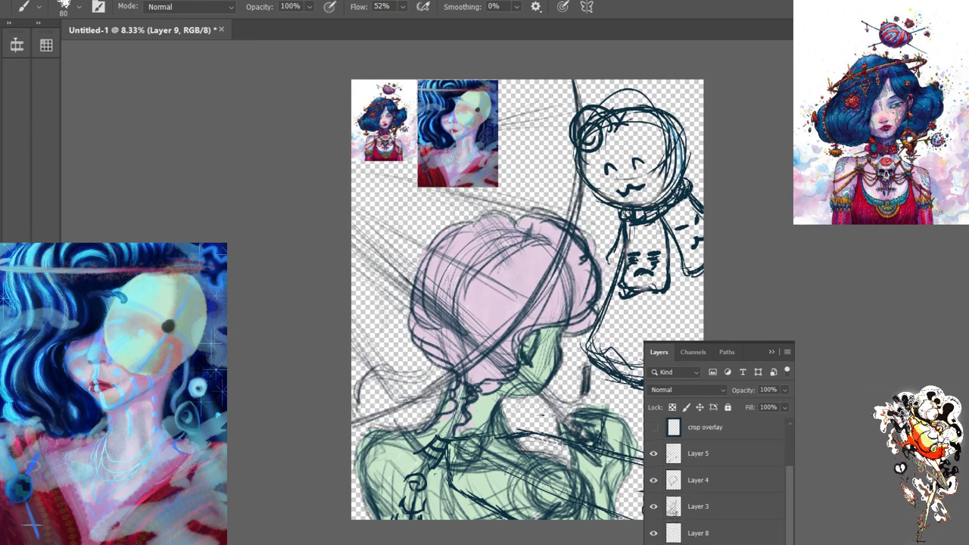
scroll(716, 481, "down", 1)
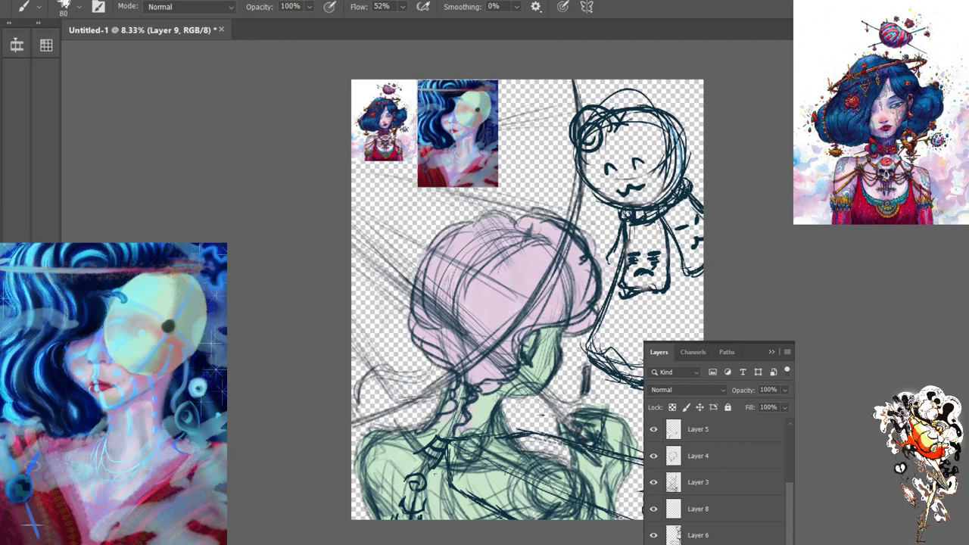
scroll(715, 481, "down", 1)
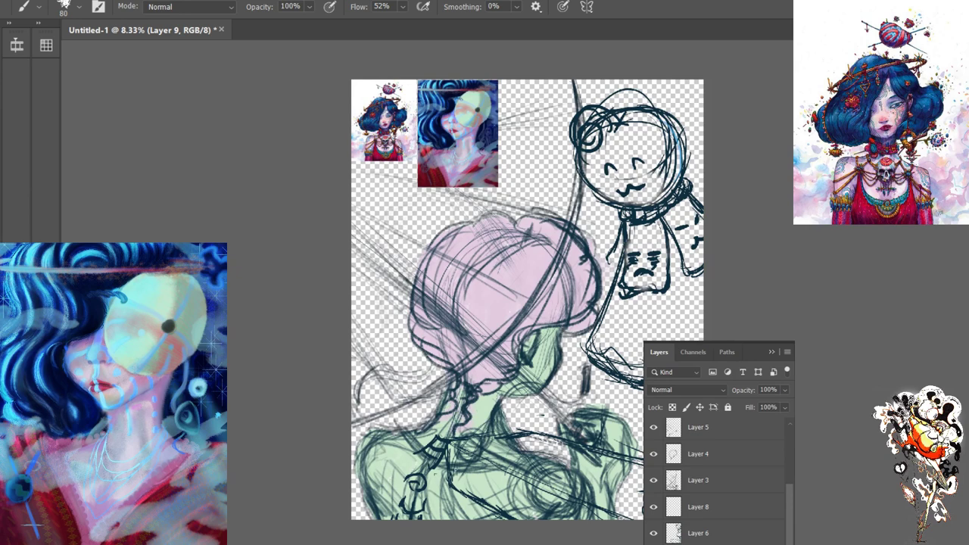
key("i")
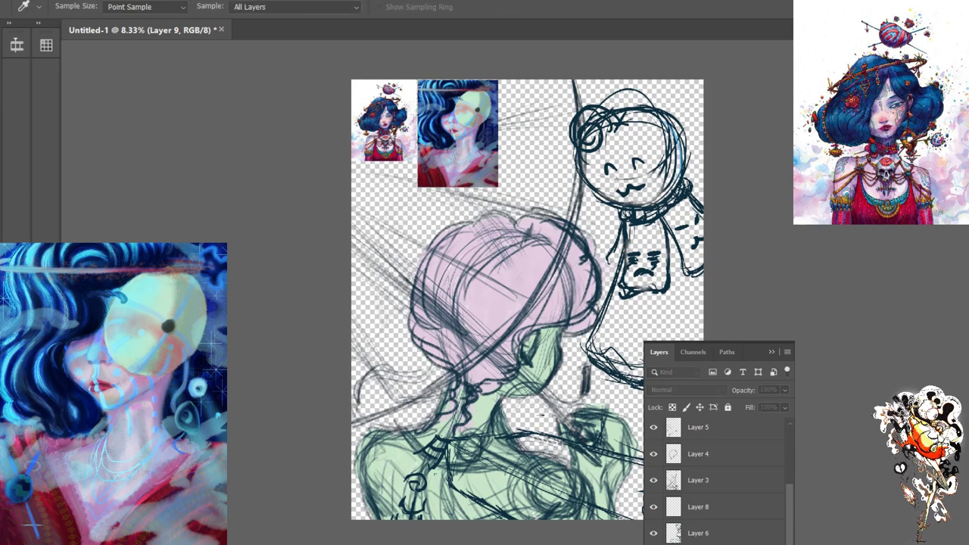
key("b")
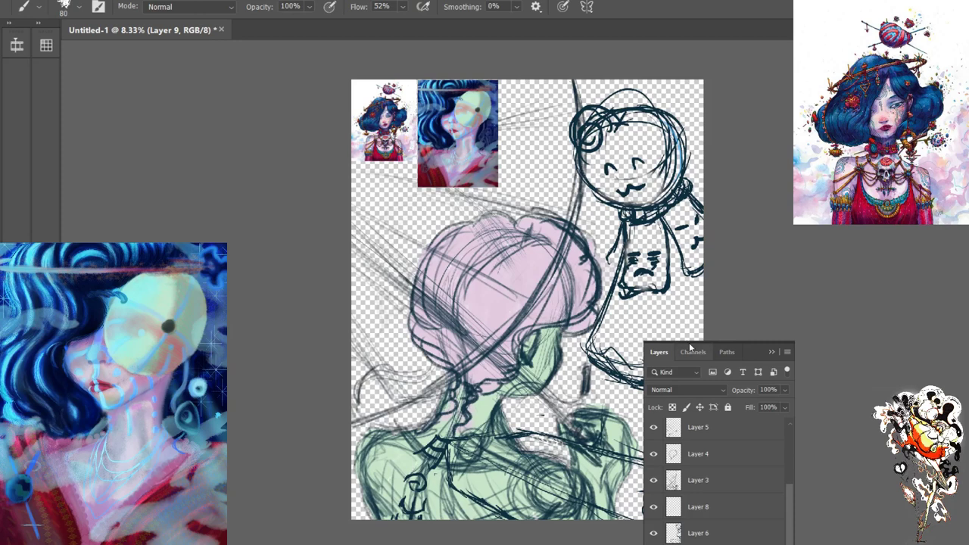
key("ctrl+comma")
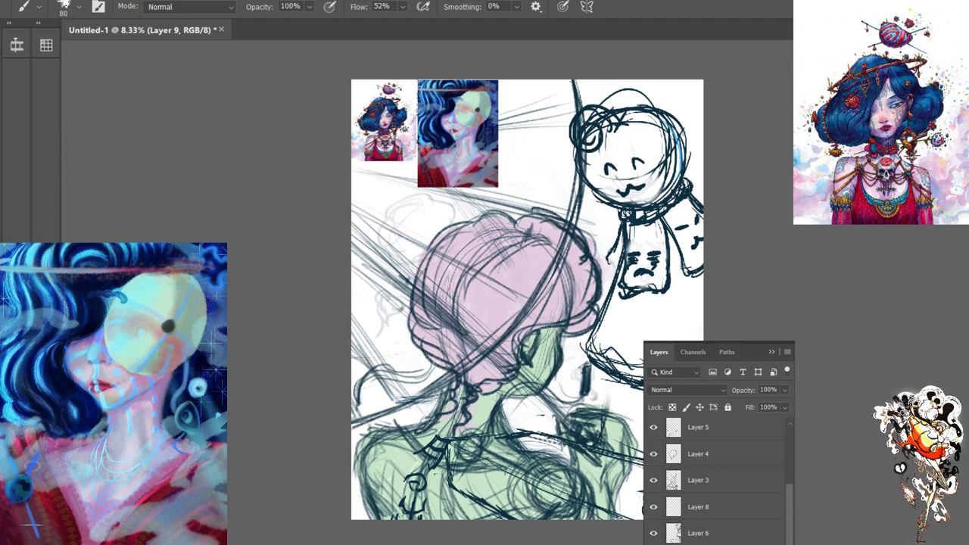
Toggle Layer 4's pink fill and Layer 5 on and off to compare them
left_click(695, 459)
left_click(653, 454)
left_click(654, 454)
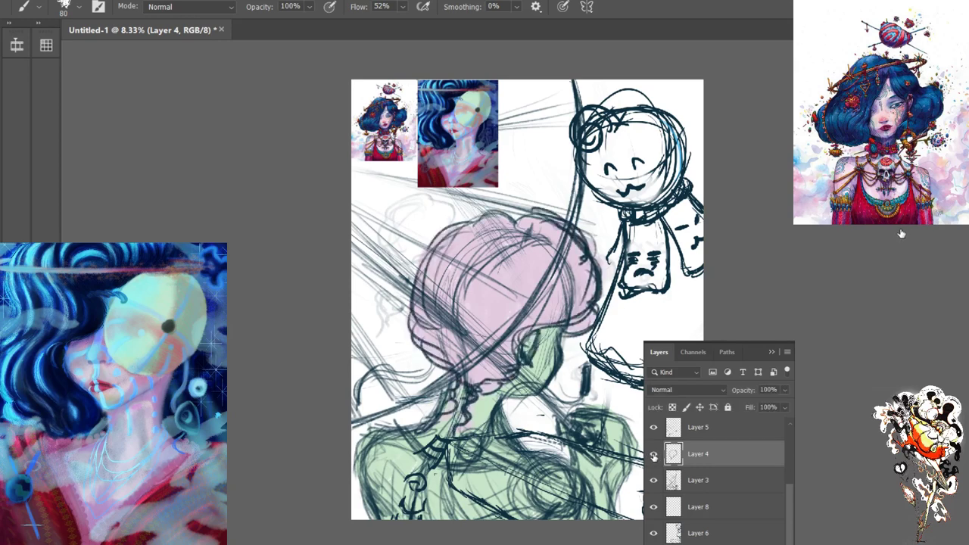
left_click(679, 428)
left_click(653, 431)
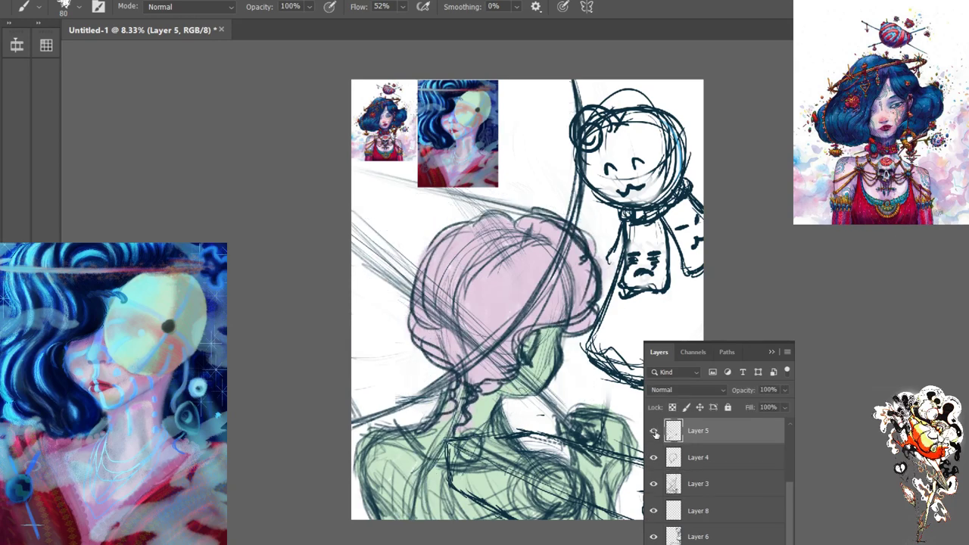
left_click(654, 432)
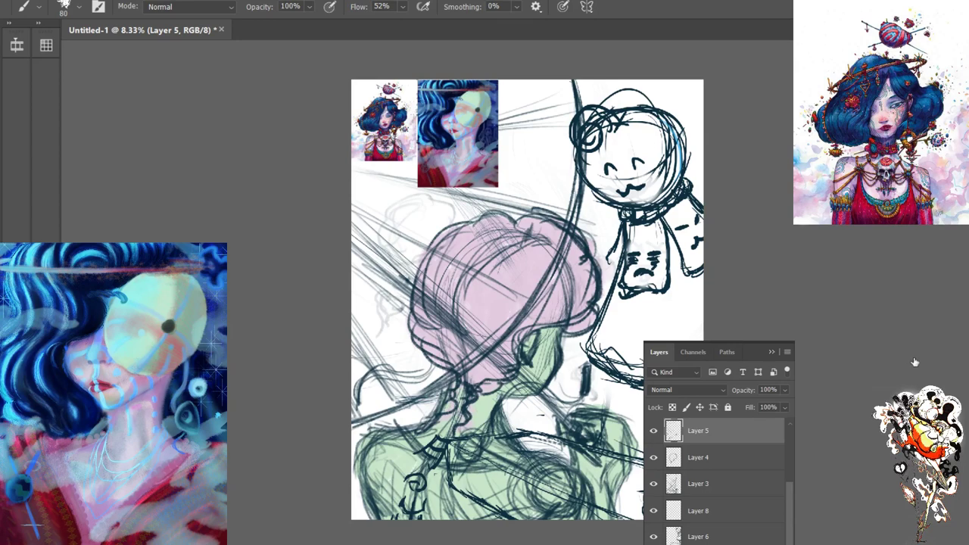
Extend the light-blue stroke on the helmet's right edge on Layer 8, then make Layer 6 active
left_click(692, 511)
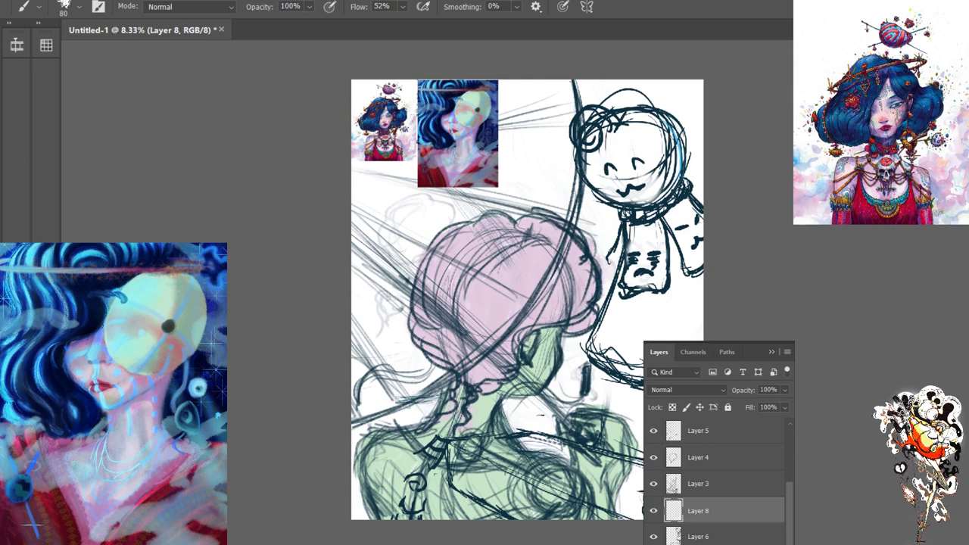
mouse_move(674, 135)
left_mouse_down()
mouse_move(677, 188)
mouse_move(640, 199)
left_mouse_up()
left_click(693, 534)
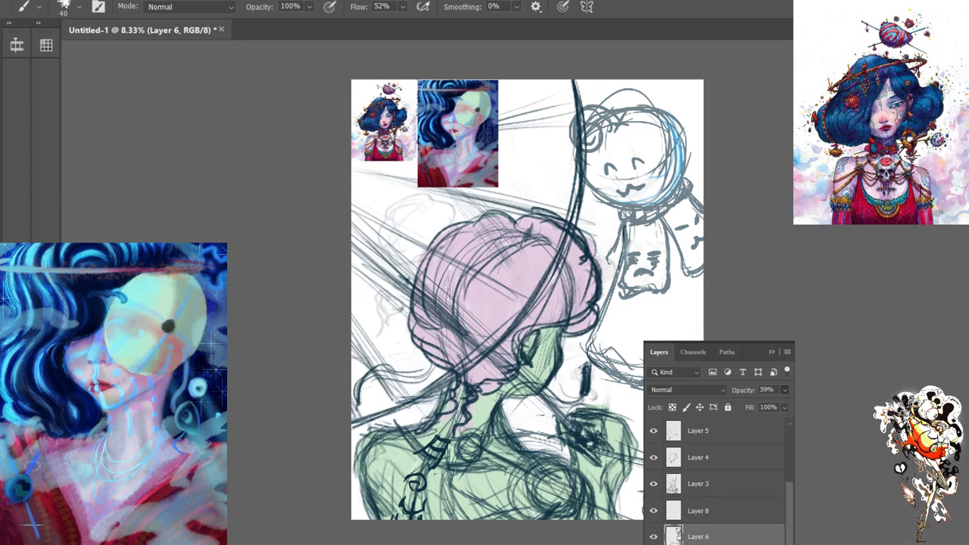
Sample a sketch colour and darken the helmet's right and lower edges
key("i")
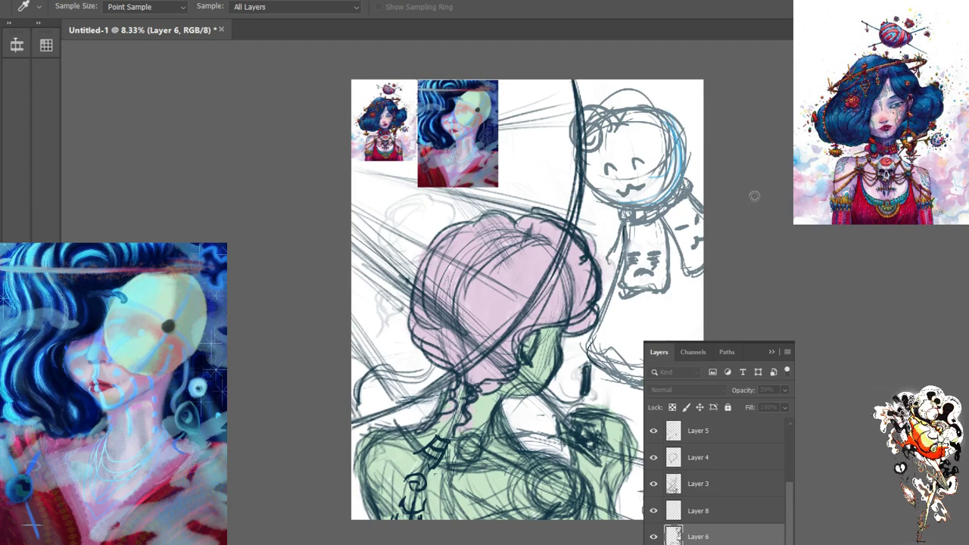
key("b")
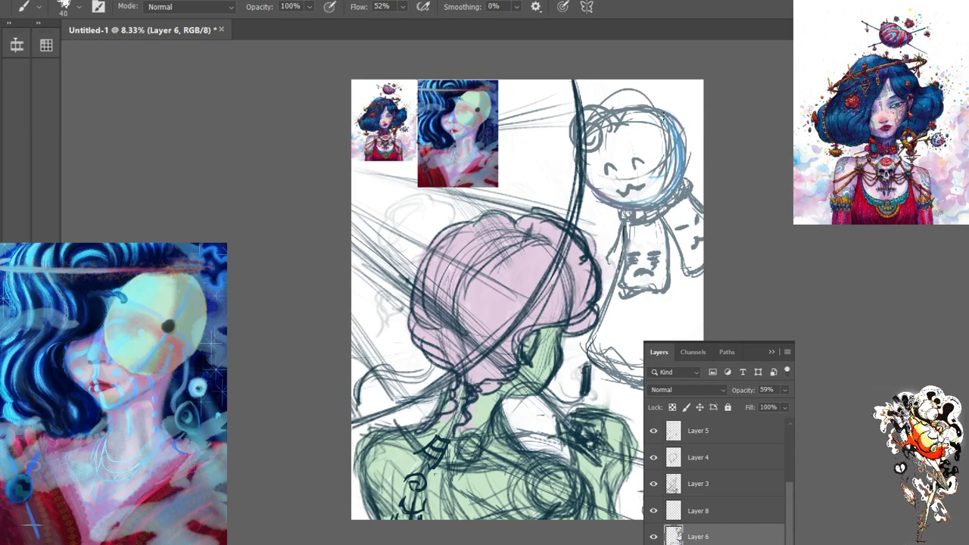
left_click_drag(669, 156, 672, 181)
mouse_move(588, 171)
left_mouse_down()
mouse_move(627, 200)
mouse_move(667, 194)
left_mouse_up()
left_click_drag(673, 120, 684, 145)
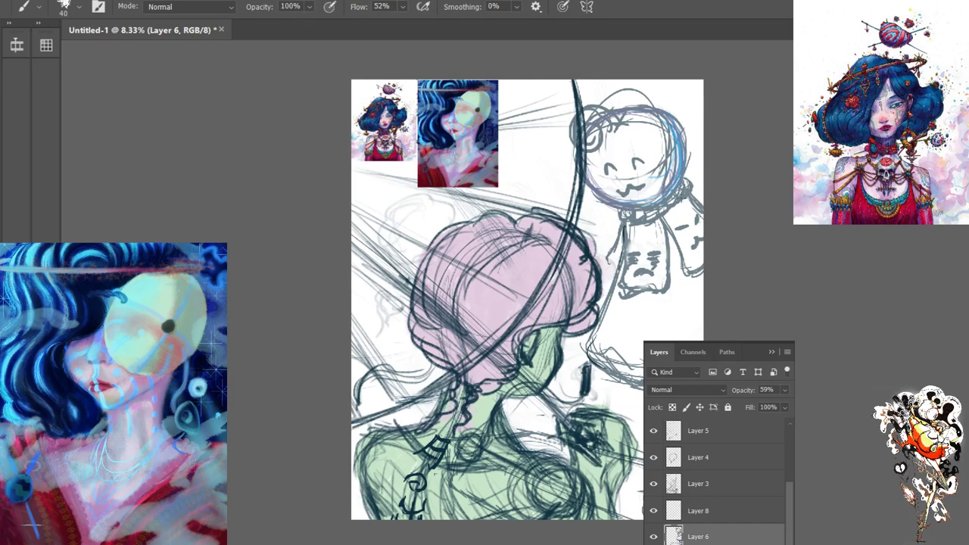
Sketch thin veil lines along the ghost figure's left edge and hanging below it
left_click_drag(671, 234, 698, 270)
left_click_drag(619, 246, 617, 257)
left_click_drag(628, 300, 636, 325)
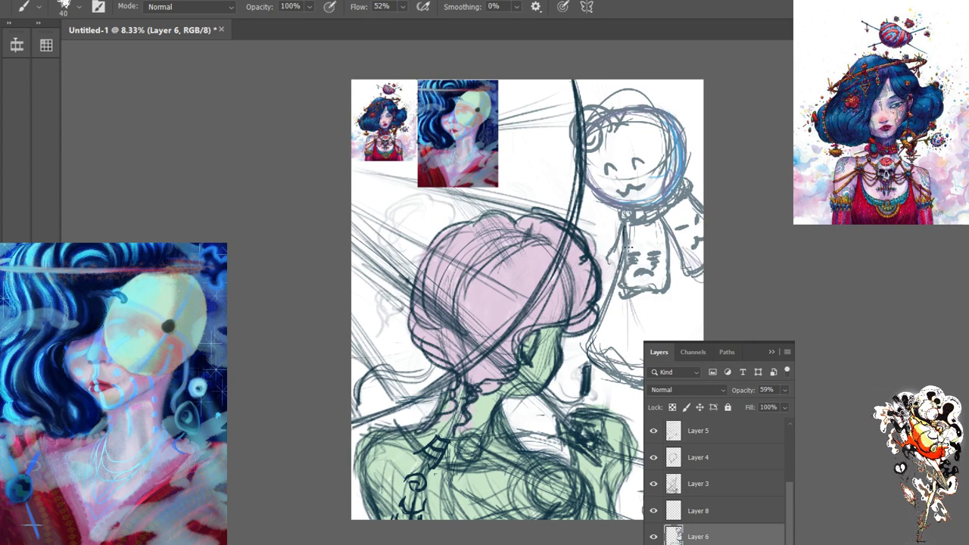
left_click_drag(624, 302, 618, 357)
left_click_drag(618, 245, 618, 264)
mouse_move(629, 300)
left_mouse_down()
mouse_move(636, 374)
mouse_move(620, 399)
left_mouse_up()
left_click_drag(620, 298, 618, 398)
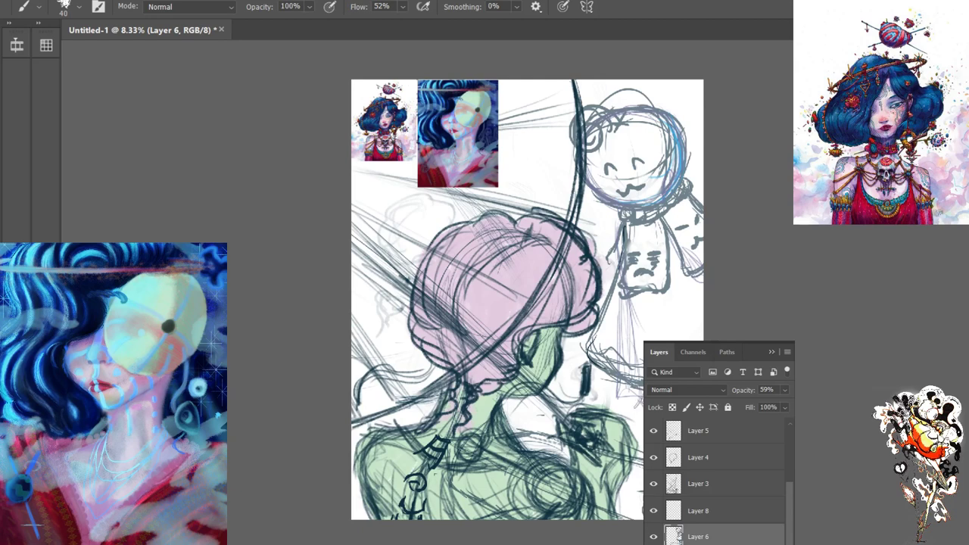
left_click_drag(629, 301, 635, 399)
left_click_drag(633, 297, 640, 409)
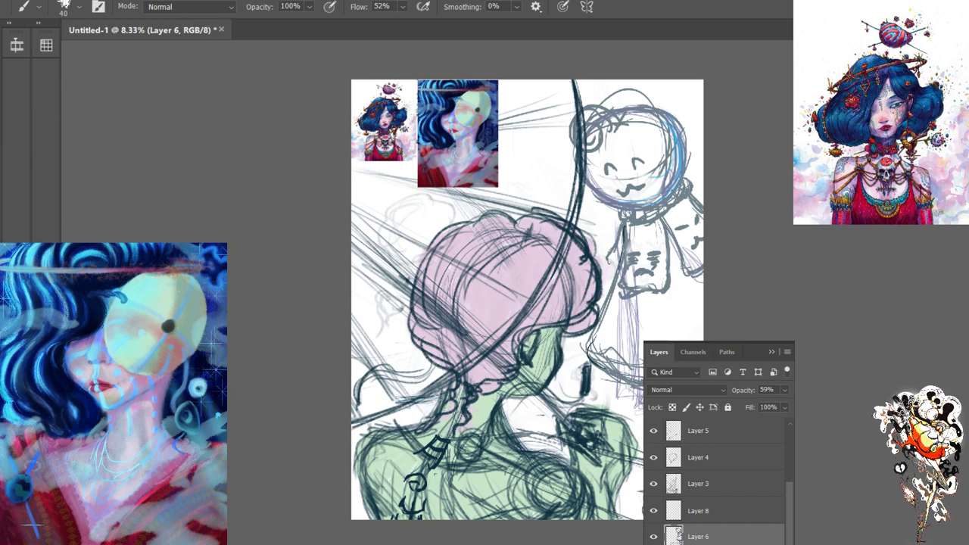
mouse_move(636, 306)
left_mouse_down()
mouse_move(640, 367)
mouse_move(600, 381)
left_mouse_up()
Add short veil lines beside and below the ghost figure's neck
left_click_drag(611, 334, 595, 382)
left_click_drag(617, 306, 606, 349)
mouse_move(605, 357)
left_mouse_down()
mouse_move(599, 368)
mouse_move(594, 355)
left_mouse_up()
left_click_drag(608, 315, 590, 353)
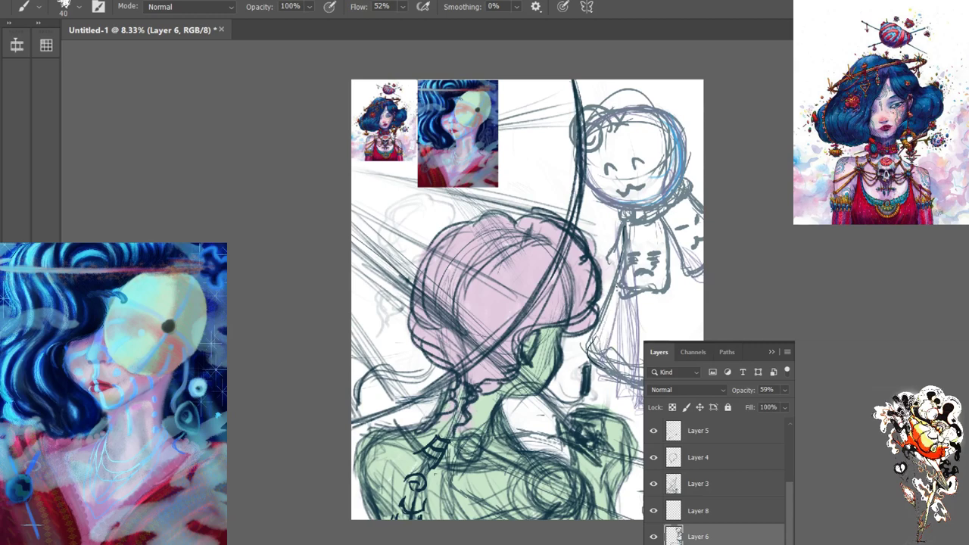
mouse_move(619, 277)
left_mouse_down()
mouse_move(606, 344)
mouse_move(601, 338)
left_mouse_up()
left_click_drag(599, 343, 593, 351)
Draw veil lines down the ghost figure's right side, ending with a curved stroke
left_click_drag(657, 227, 667, 281)
mouse_move(672, 282)
left_mouse_down()
mouse_move(680, 339)
mouse_move(668, 340)
left_mouse_up()
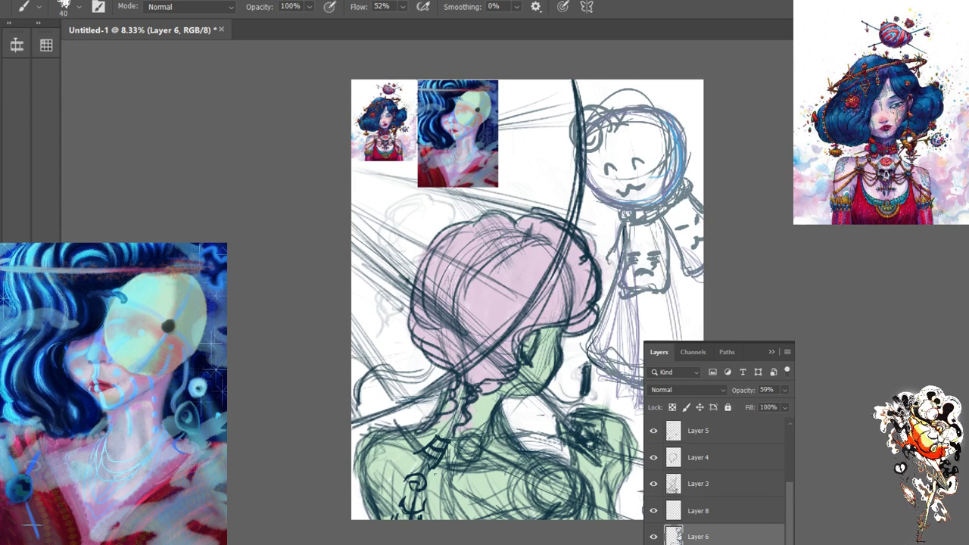
left_click_drag(677, 300, 684, 341)
left_click_drag(663, 256, 666, 282)
left_click_drag(674, 290, 679, 341)
left_click_drag(661, 267, 671, 340)
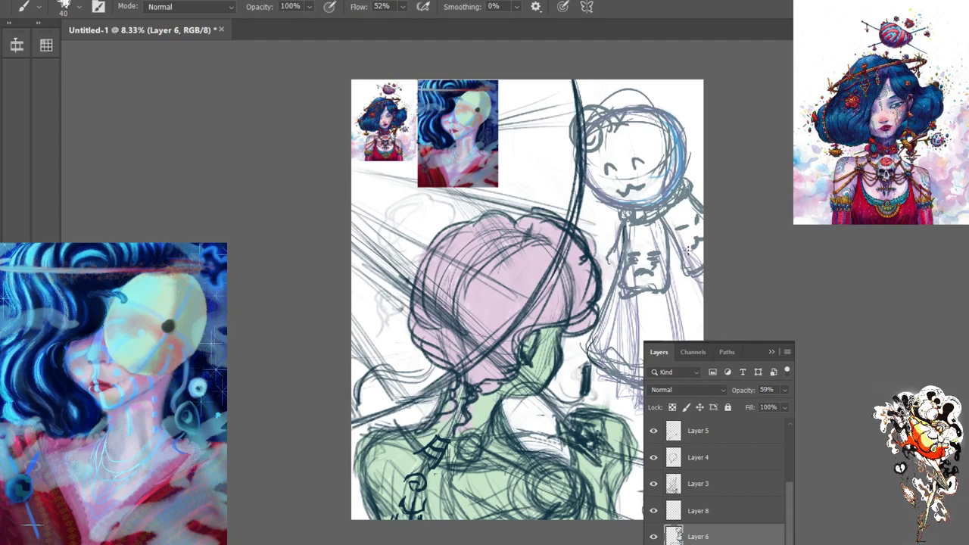
left_click_drag(673, 225, 693, 268)
Compare with Layer 6's ghost sketch, then shade the moon head's right side blue on Layer 8
left_click(653, 537)
left_click(654, 537)
left_click(653, 537)
left_click(654, 537)
left_click(698, 511)
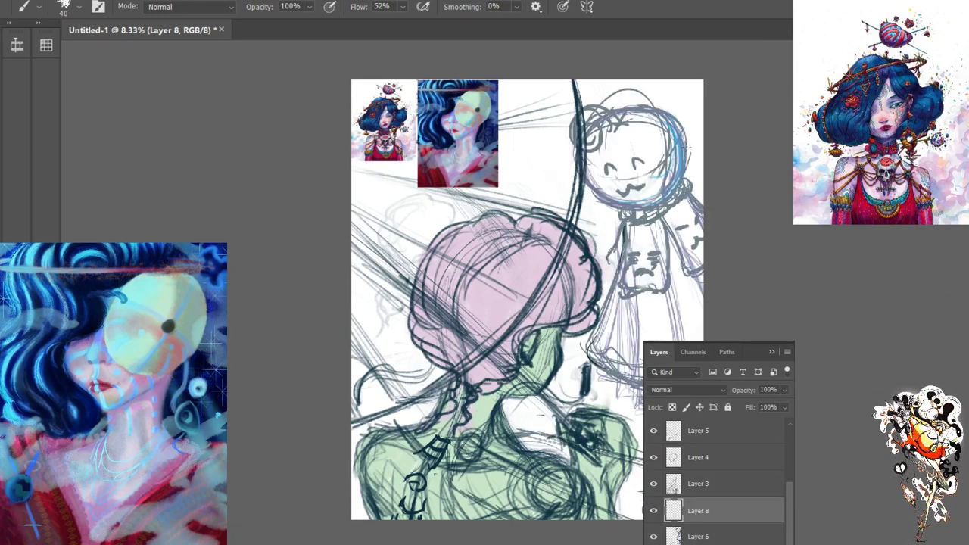
mouse_move(645, 195)
left_mouse_down()
mouse_move(668, 125)
mouse_move(678, 189)
mouse_move(655, 174)
mouse_move(610, 203)
mouse_move(587, 191)
mouse_move(637, 175)
mouse_move(635, 199)
mouse_move(682, 152)
mouse_move(673, 129)
mouse_move(607, 113)
mouse_move(634, 120)
mouse_move(633, 135)
mouse_move(615, 143)
mouse_move(595, 193)
mouse_move(628, 181)
mouse_move(658, 191)
mouse_move(636, 190)
mouse_move(647, 190)
mouse_move(614, 152)
mouse_move(651, 162)
mouse_move(606, 180)
left_mouse_up()
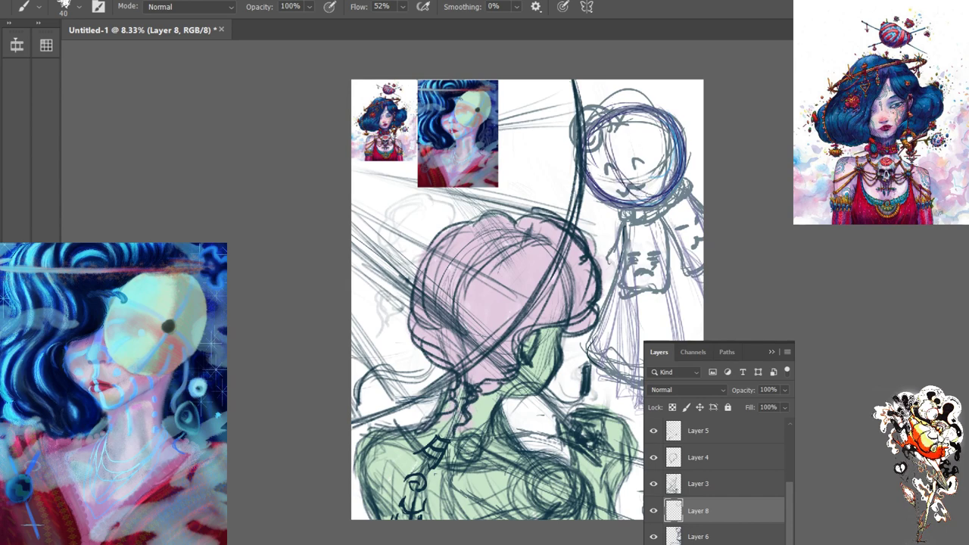
Draw dark vertical folds down the veil and outline its right edge
left_click_drag(650, 224, 669, 340)
left_click_drag(656, 243, 676, 341)
left_click_drag(671, 287, 677, 340)
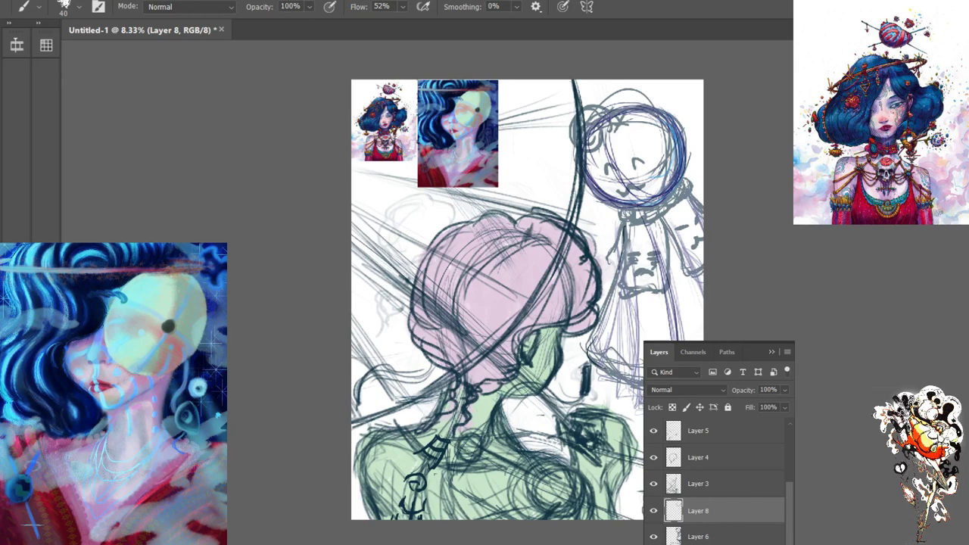
left_click_drag(689, 248, 691, 264)
left_click_drag(682, 231, 703, 330)
Sketch the veil's left edge with several fold lines toward the lower left
left_click_drag(633, 408, 642, 413)
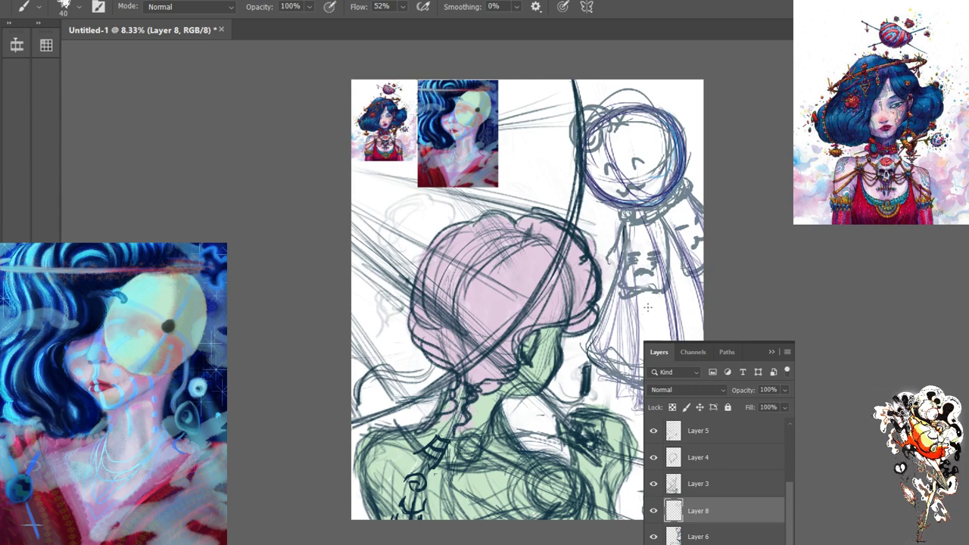
left_click_drag(630, 269, 638, 409)
left_click_drag(633, 288, 640, 407)
left_click_drag(635, 345, 642, 411)
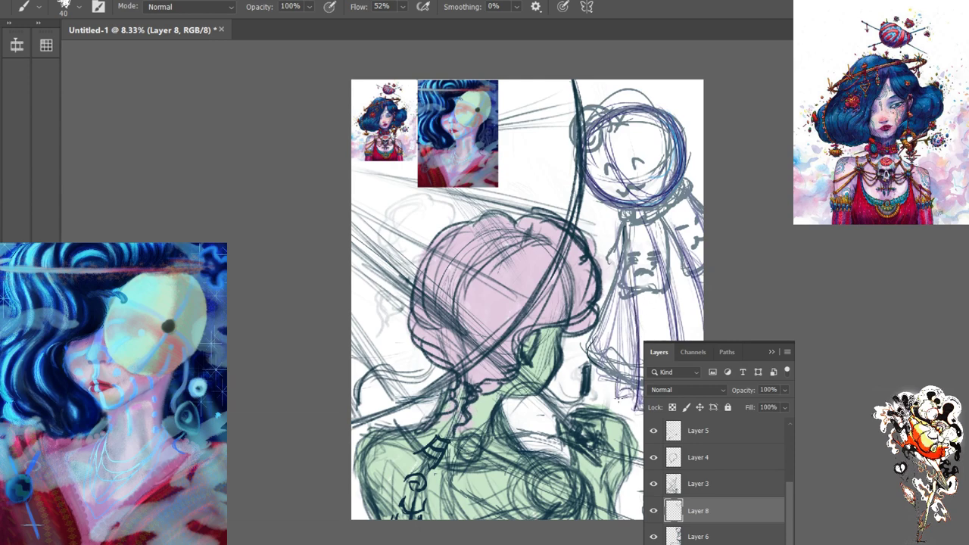
left_click_drag(618, 357, 622, 400)
mouse_move(618, 332)
left_mouse_down()
mouse_move(620, 399)
mouse_move(612, 389)
left_mouse_up()
left_click_drag(615, 356, 610, 396)
mouse_move(609, 362)
left_mouse_down()
mouse_move(592, 375)
mouse_move(617, 316)
mouse_move(601, 369)
left_mouse_up()
mouse_move(609, 325)
left_mouse_down()
mouse_move(606, 379)
mouse_move(590, 350)
mouse_move(599, 344)
left_mouse_up()
Add long flowing fold lines down the veil's left side
mouse_move(597, 342)
left_mouse_down()
mouse_move(591, 357)
mouse_move(590, 348)
left_mouse_up()
left_click_drag(606, 307, 597, 344)
left_click_drag(621, 262, 610, 312)
left_click_drag(616, 286, 598, 350)
left_click_drag(621, 241, 598, 343)
left_click_drag(612, 285, 592, 345)
left_click_drag(602, 327, 598, 338)
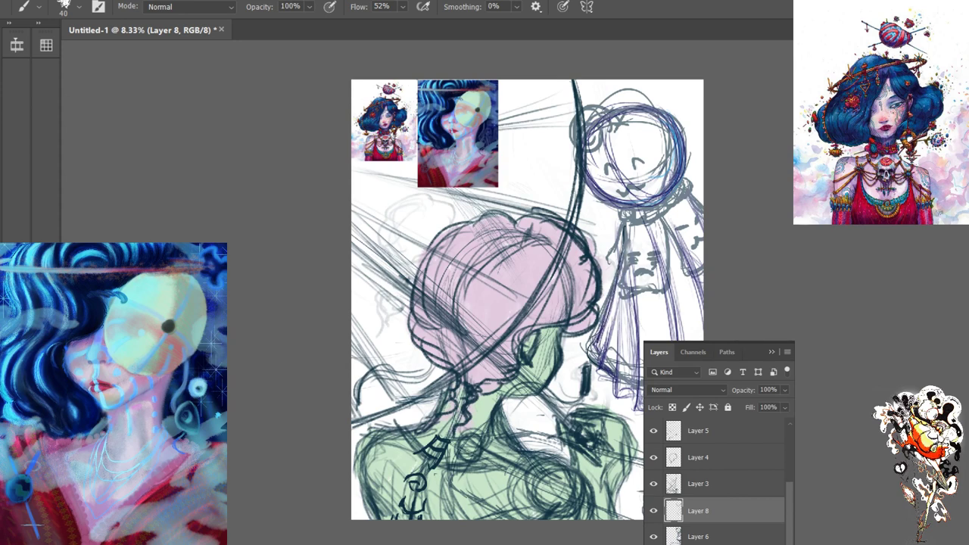
With Layer 6 hidden, redraw the veil's vertical folds and strengthen its right edge
left_click(653, 536)
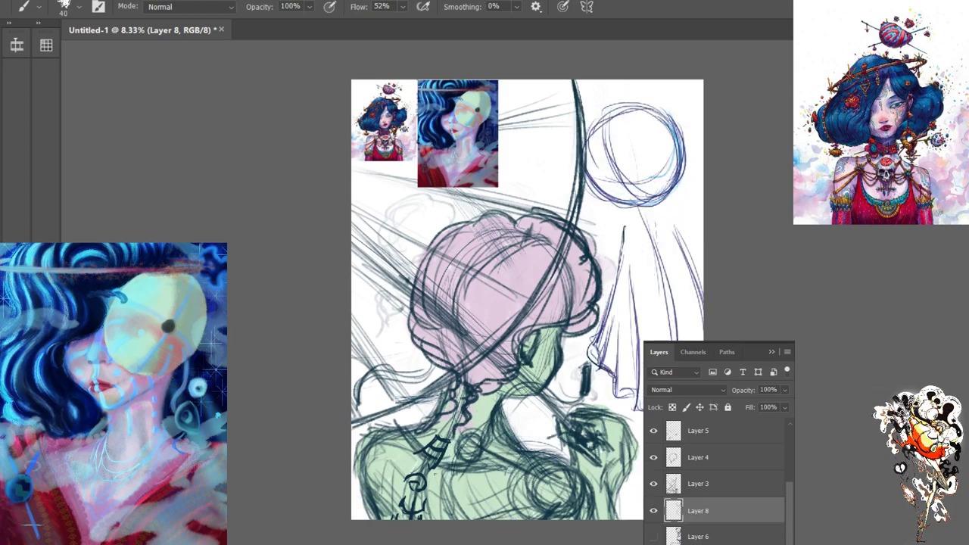
left_click_drag(622, 212, 615, 315)
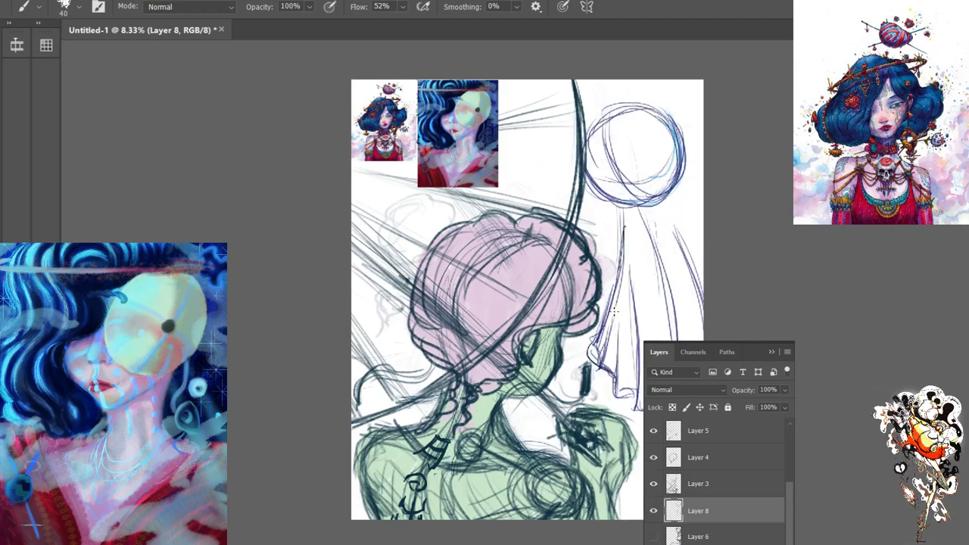
left_click_drag(633, 256, 630, 324)
mouse_move(634, 287)
left_mouse_down()
mouse_move(637, 355)
mouse_move(616, 377)
left_mouse_up()
left_click_drag(623, 343, 619, 386)
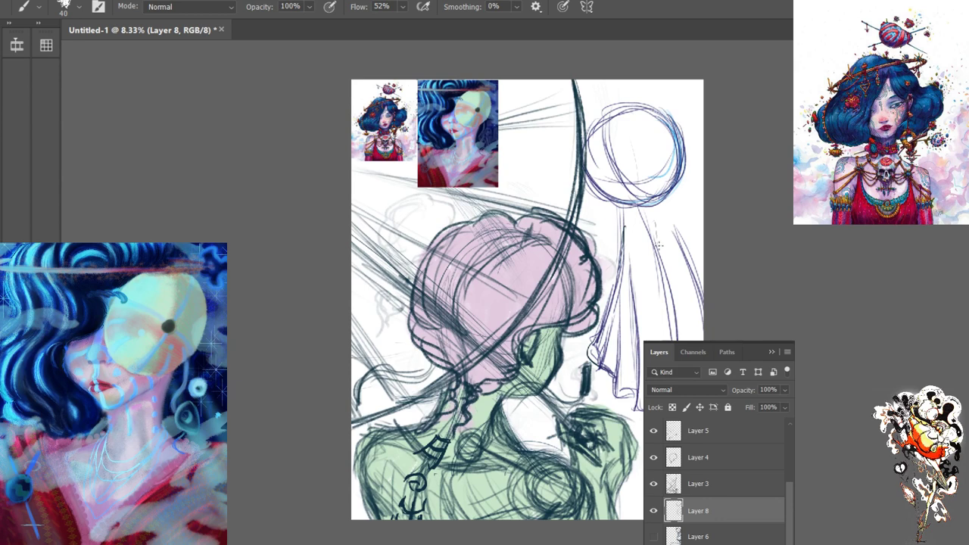
left_click_drag(666, 221, 698, 323)
mouse_move(676, 195)
left_mouse_down()
mouse_move(703, 236)
mouse_move(701, 257)
left_mouse_up()
Add short marks beside the moon head and more long folds on the veil
left_click_drag(683, 201, 703, 185)
left_click_drag(685, 198, 702, 182)
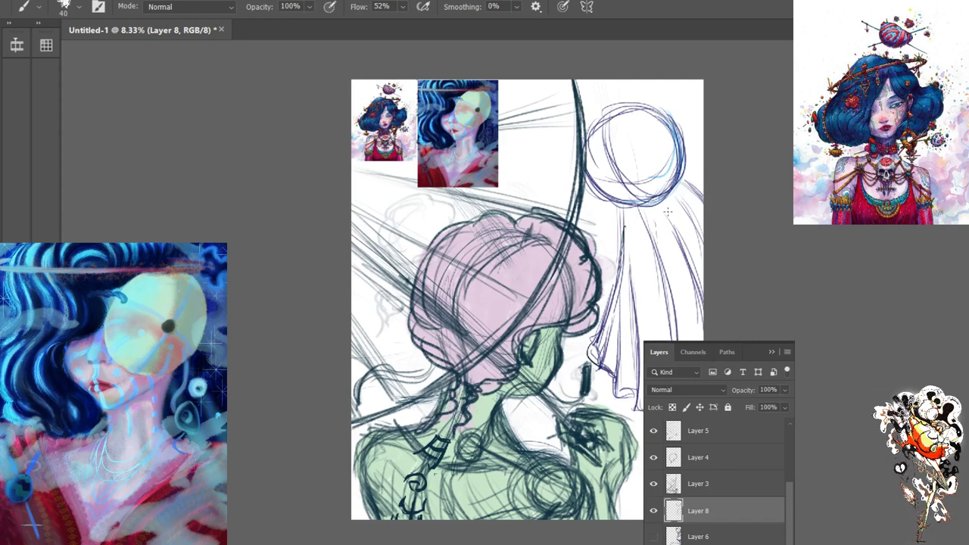
left_click_drag(653, 227, 670, 339)
left_click_drag(638, 402, 642, 412)
left_click_drag(623, 295, 612, 387)
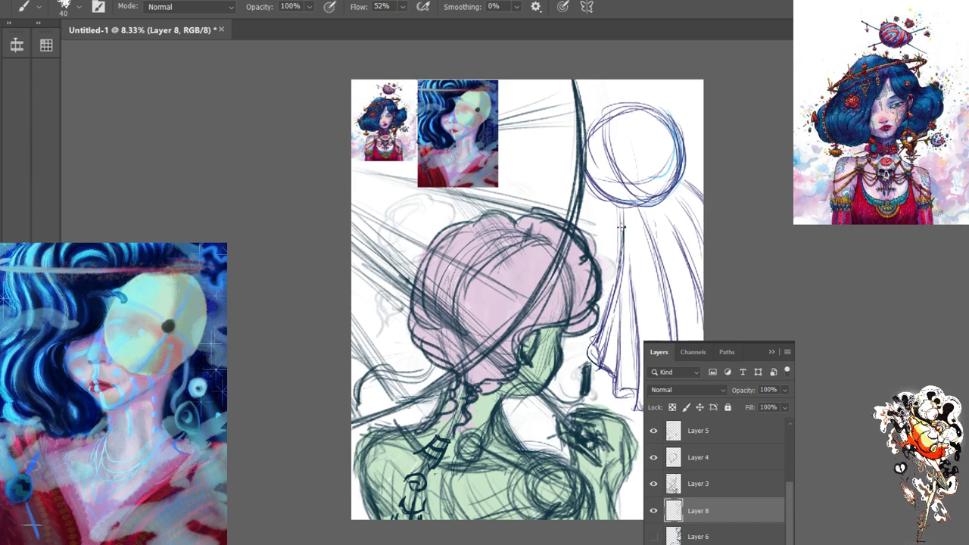
mouse_move(622, 227)
left_mouse_down()
mouse_move(611, 332)
mouse_move(605, 325)
left_mouse_up()
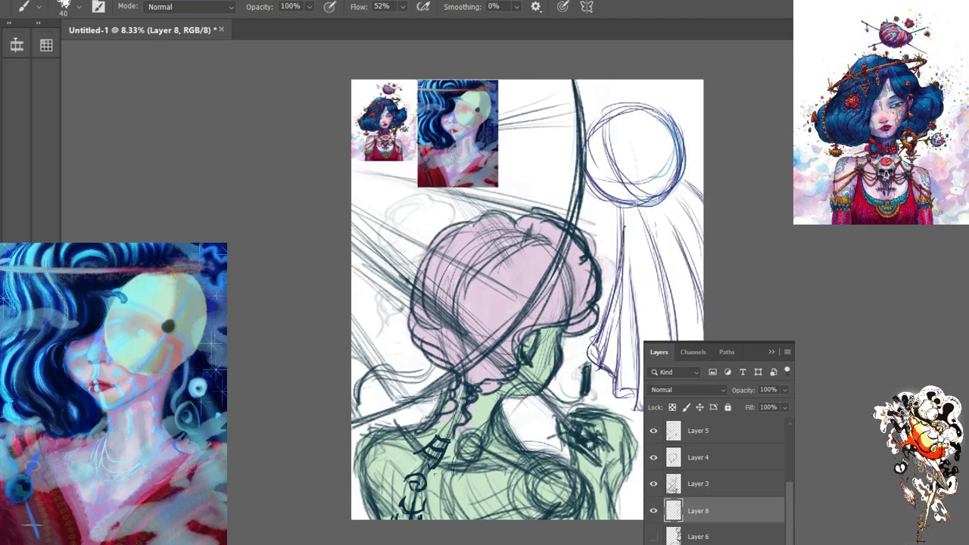
On Layer 8, darken the moon head's right outline and add a curved line inside it
scroll(793, 537, "up", 3)
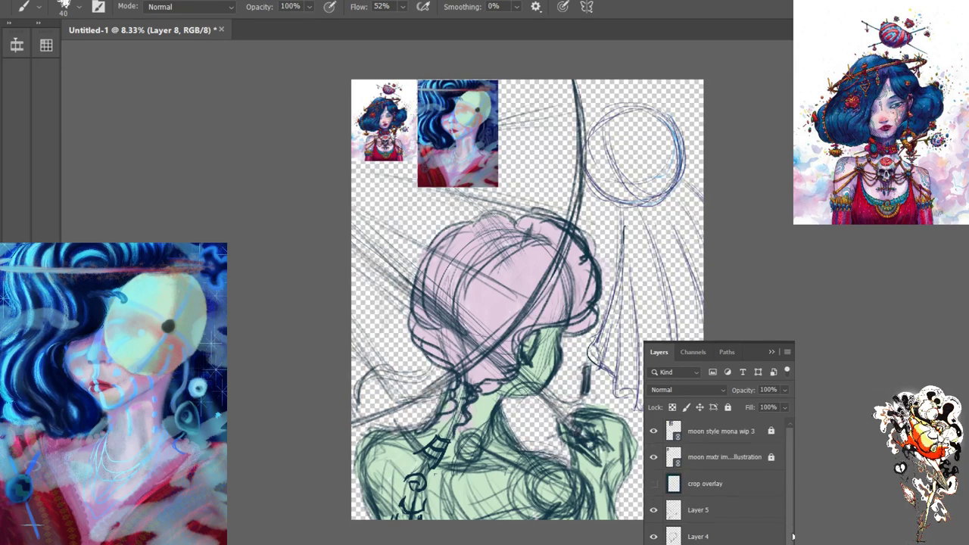
scroll(793, 506, "down", 3)
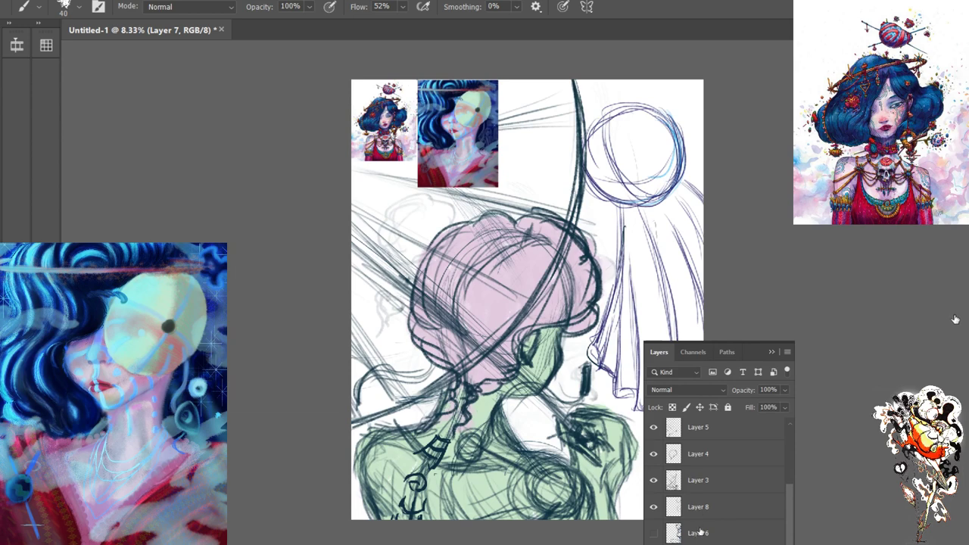
left_click(691, 506)
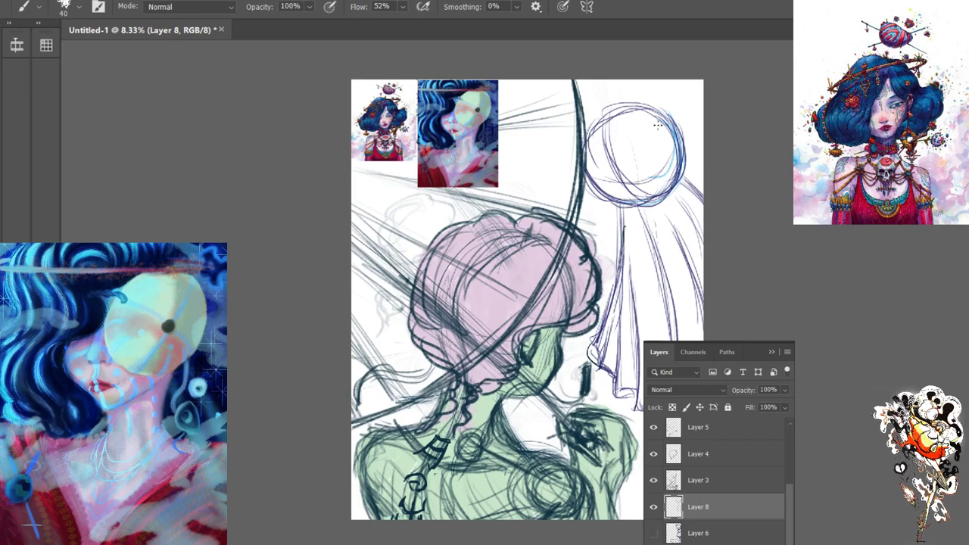
left_click_drag(658, 125, 675, 198)
left_click(653, 527)
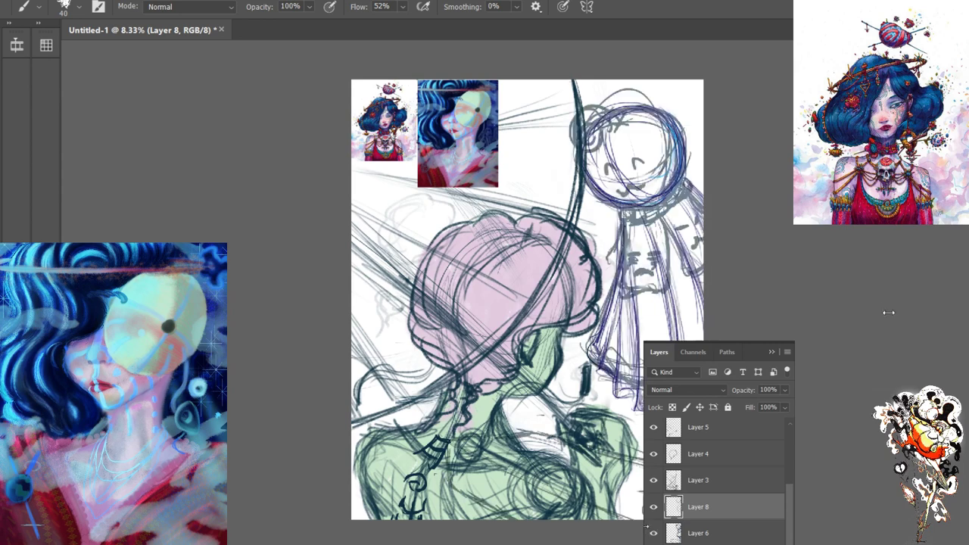
left_click_drag(629, 154, 621, 176)
key("ctrl+z")
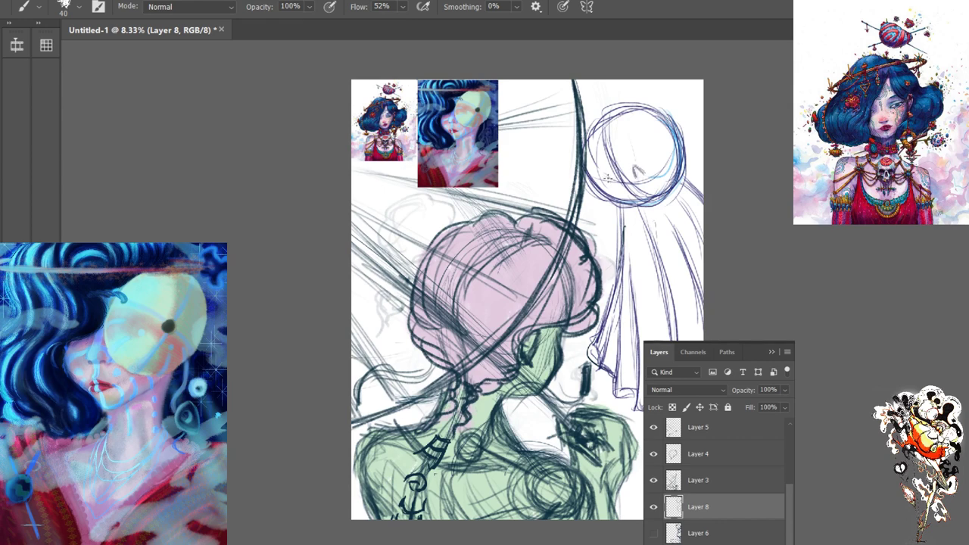
left_click_drag(606, 179, 639, 191)
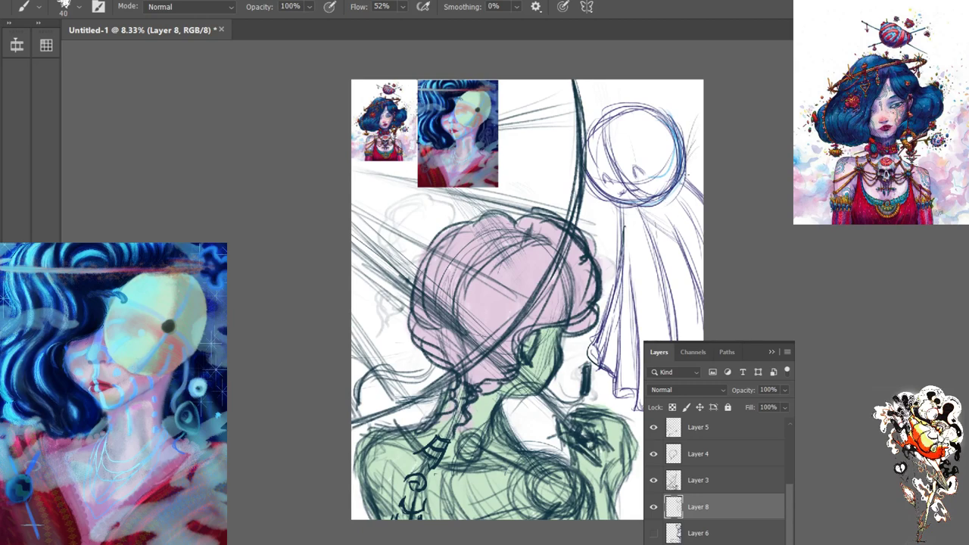
Strengthen the moon head's right edge, add faint top lines and darken its bottom
left_click_drag(696, 132, 689, 174)
mouse_move(698, 113)
left_mouse_down()
mouse_move(680, 180)
mouse_move(688, 177)
left_mouse_up()
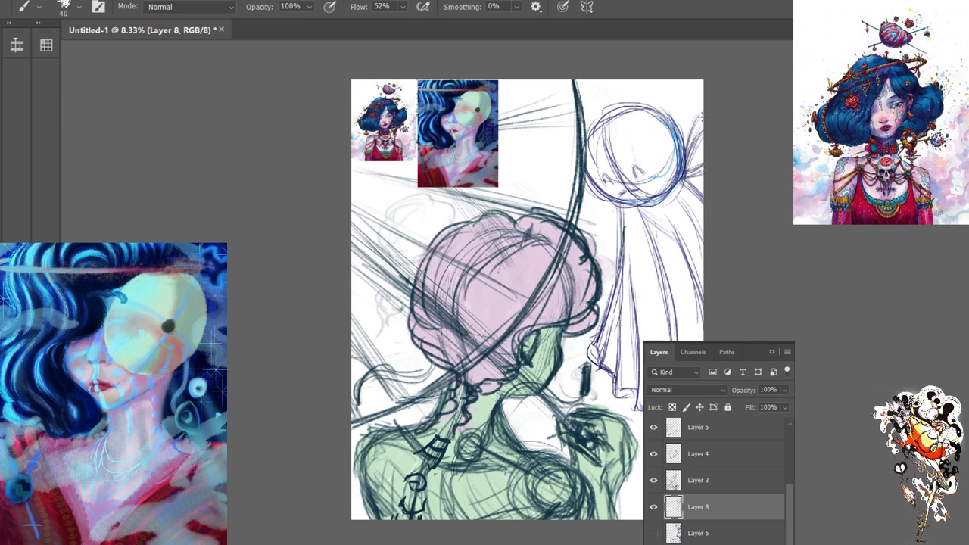
left_click_drag(658, 86, 668, 128)
mouse_move(673, 91)
left_mouse_down()
mouse_move(677, 145)
mouse_move(686, 134)
mouse_move(681, 89)
mouse_move(673, 88)
mouse_move(664, 116)
mouse_move(672, 119)
mouse_move(673, 84)
mouse_move(692, 101)
mouse_move(655, 204)
mouse_move(621, 203)
left_mouse_up()
left_click_drag(651, 209, 625, 209)
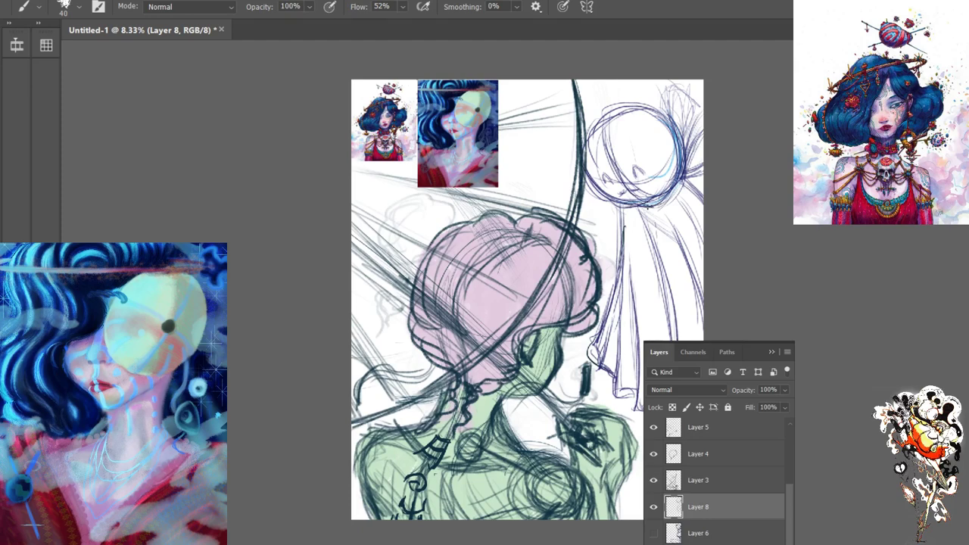
mouse_move(677, 190)
left_mouse_down()
mouse_move(640, 207)
mouse_move(661, 206)
mouse_move(649, 212)
left_mouse_up()
Start lines hanging below the moon head, undoing the last stray stroke
left_click_drag(633, 212, 627, 259)
mouse_move(660, 214)
left_mouse_down()
mouse_move(673, 254)
mouse_move(637, 261)
mouse_move(667, 266)
mouse_move(674, 252)
mouse_move(649, 259)
mouse_move(628, 212)
mouse_move(629, 265)
mouse_move(626, 214)
left_mouse_up()
key("ctrl+z")
Draw the figure's eyes and mouth after undoing trial strokes beneath the moon head
left_click(653, 533)
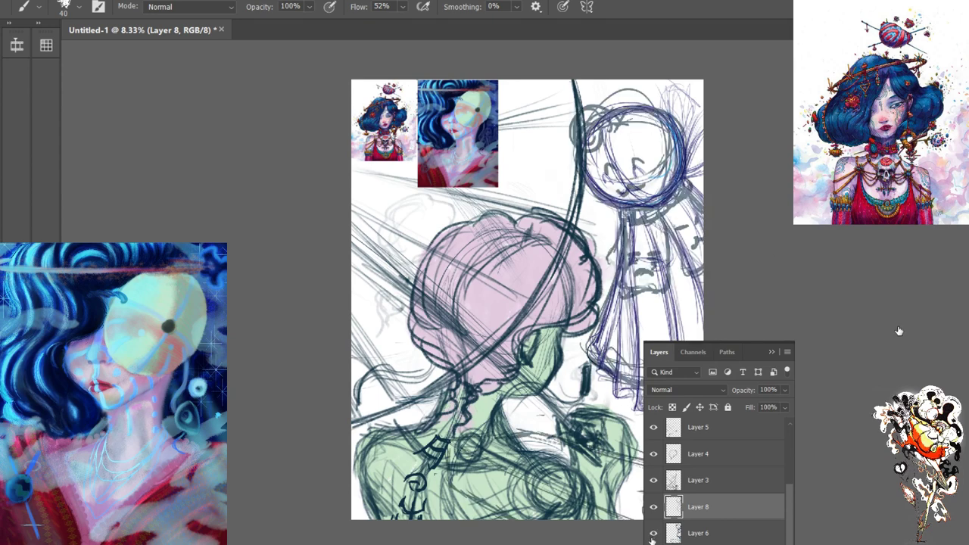
left_click(653, 533)
left_click_drag(666, 220, 666, 266)
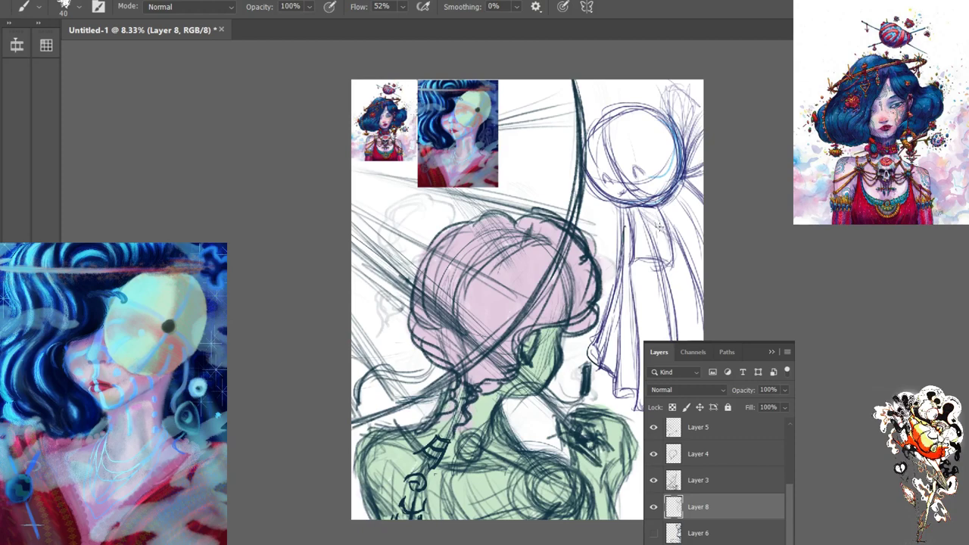
mouse_move(655, 228)
left_mouse_down()
mouse_move(637, 228)
mouse_move(651, 251)
left_mouse_up()
key("ctrl+z")
key("ctrl+z")
key("ctrl+z")
left_click(652, 533)
left_click(653, 533)
left_click_drag(643, 243, 657, 249)
Add faint veil lines on the right and left sides of the face
left_click_drag(688, 189, 689, 250)
left_click_drag(680, 203, 676, 249)
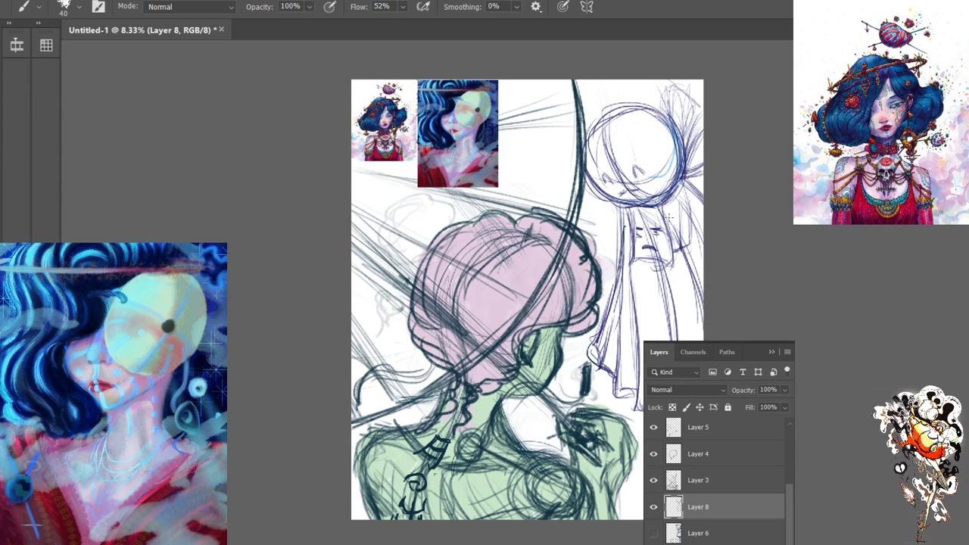
mouse_move(683, 189)
left_mouse_down()
mouse_move(686, 248)
mouse_move(694, 241)
left_mouse_up()
mouse_move(668, 189)
left_mouse_down()
mouse_move(663, 206)
mouse_move(678, 194)
mouse_move(662, 204)
mouse_move(686, 219)
mouse_move(692, 254)
left_mouse_up()
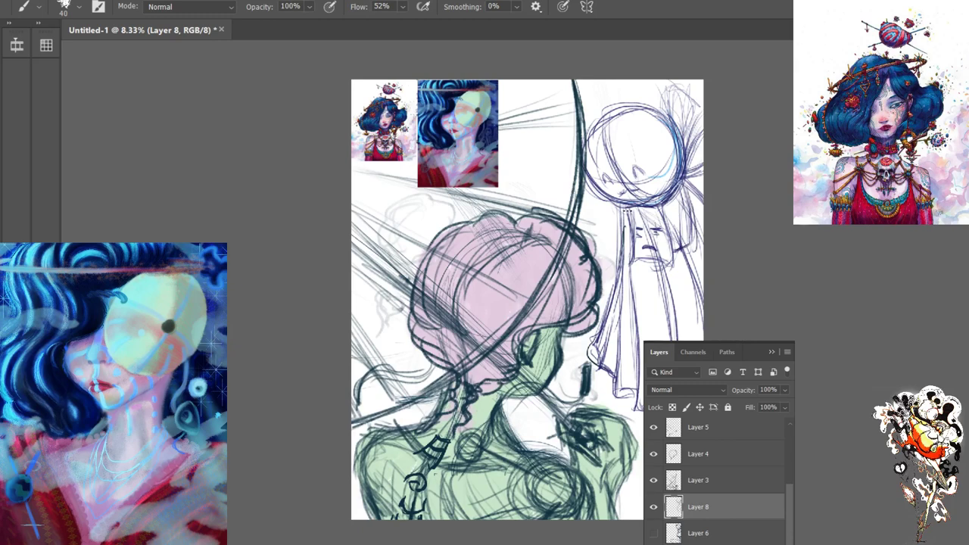
mouse_move(621, 203)
left_mouse_down()
mouse_move(614, 244)
mouse_move(619, 255)
mouse_move(614, 241)
mouse_move(624, 247)
left_mouse_up()
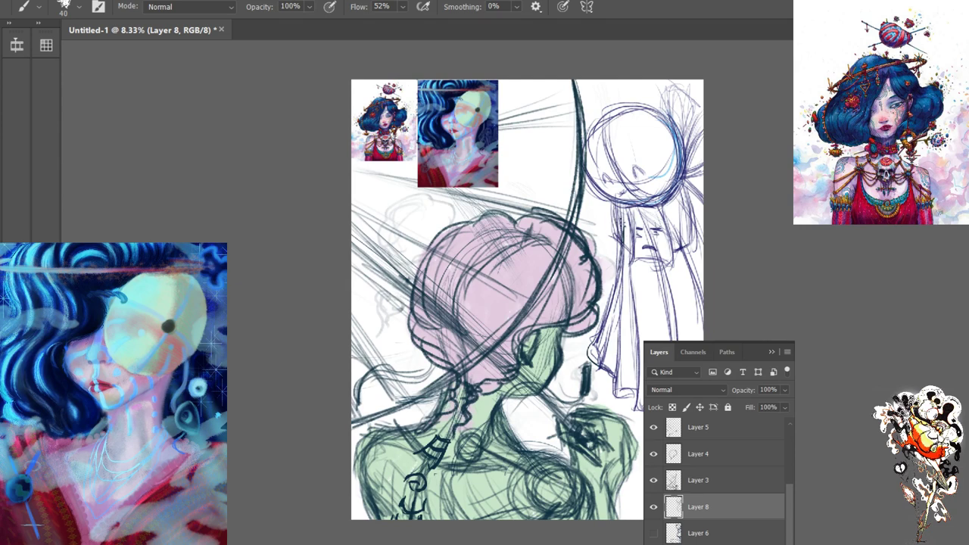
Add marks beside the figure's face and head, plus dark hatching beside the shoulder
left_click(653, 533)
left_click(654, 533)
left_click_drag(669, 211, 677, 221)
left_click_drag(624, 189, 617, 196)
left_click(654, 533)
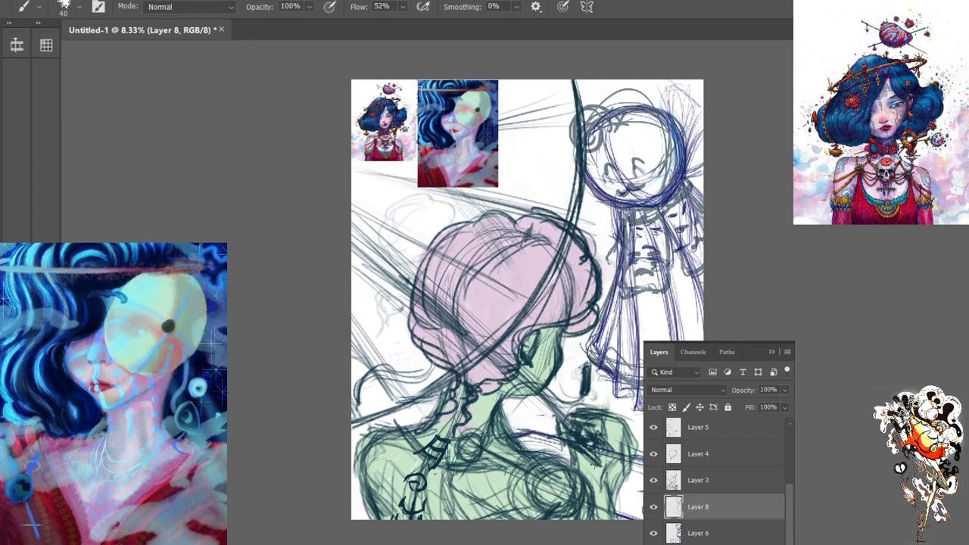
mouse_move(544, 446)
left_mouse_down()
mouse_move(568, 450)
mouse_move(536, 443)
mouse_move(569, 446)
mouse_move(527, 436)
mouse_move(533, 442)
mouse_move(530, 433)
mouse_move(522, 444)
left_mouse_up()
Draw a small loop and a short stroke along the moon head's top, comparing against Layer 6
left_click(654, 533)
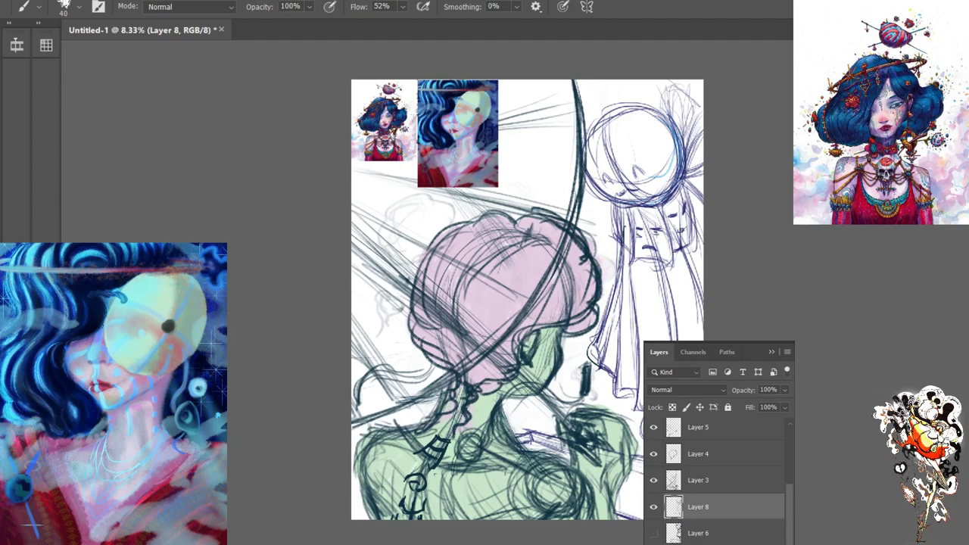
left_click(653, 533)
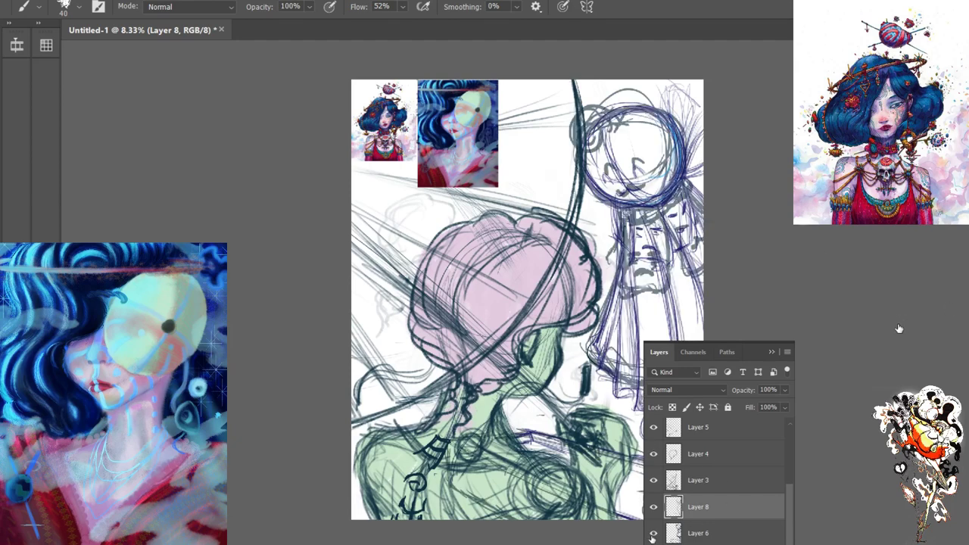
left_click(653, 533)
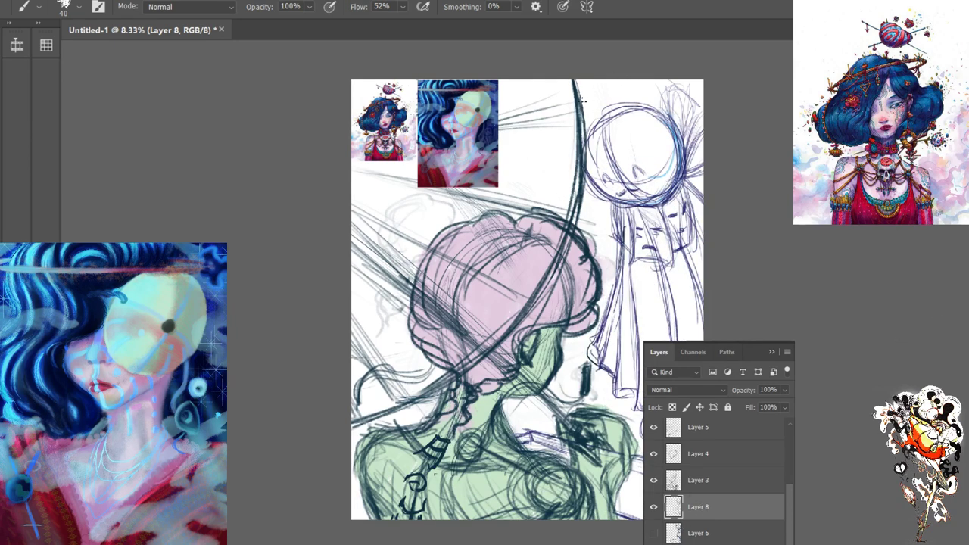
mouse_move(573, 116)
left_mouse_down()
mouse_move(585, 131)
mouse_move(577, 138)
mouse_move(557, 99)
mouse_move(606, 146)
left_mouse_up()
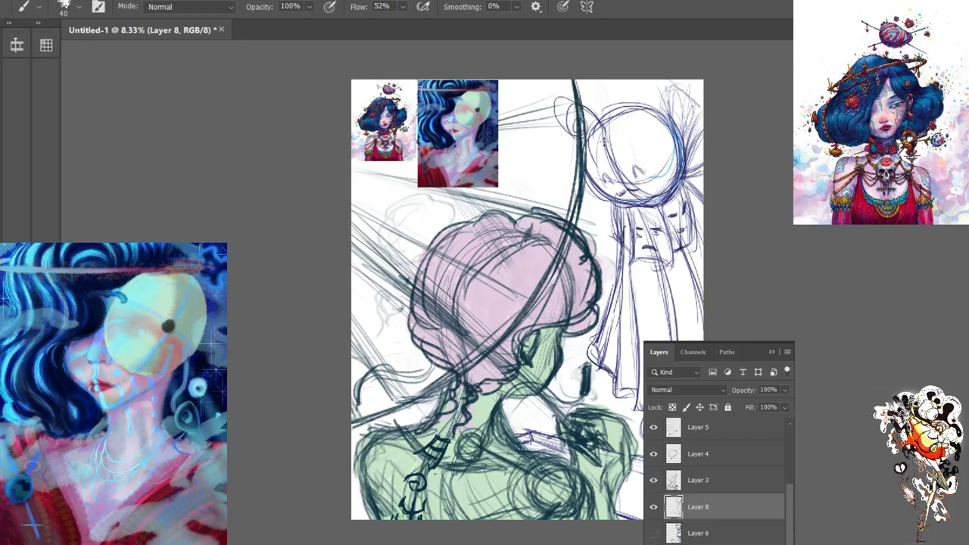
left_click(653, 534)
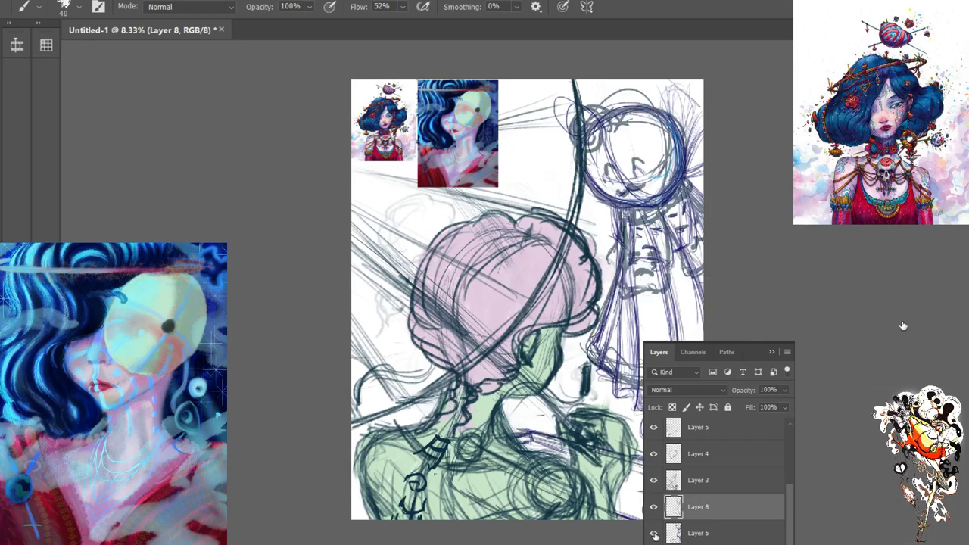
left_click(652, 534)
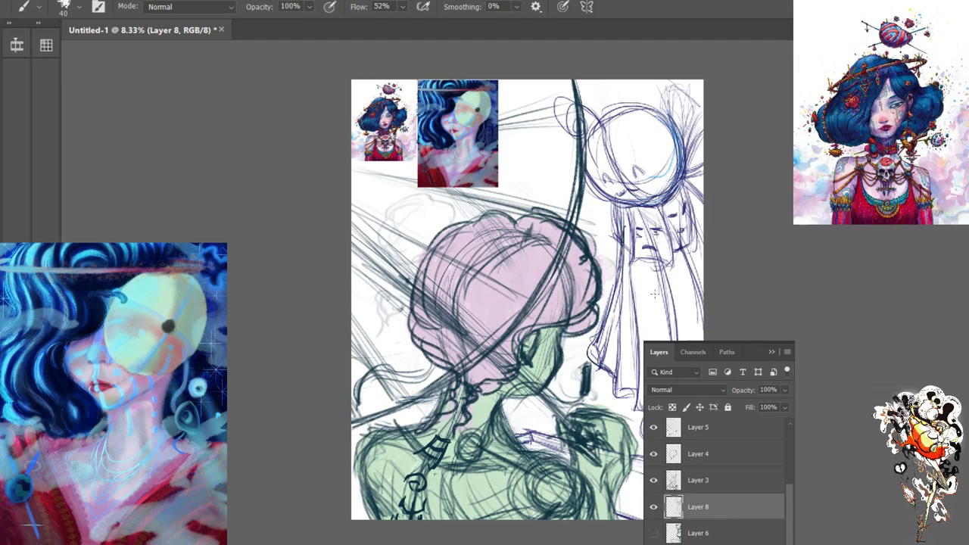
left_click(654, 533)
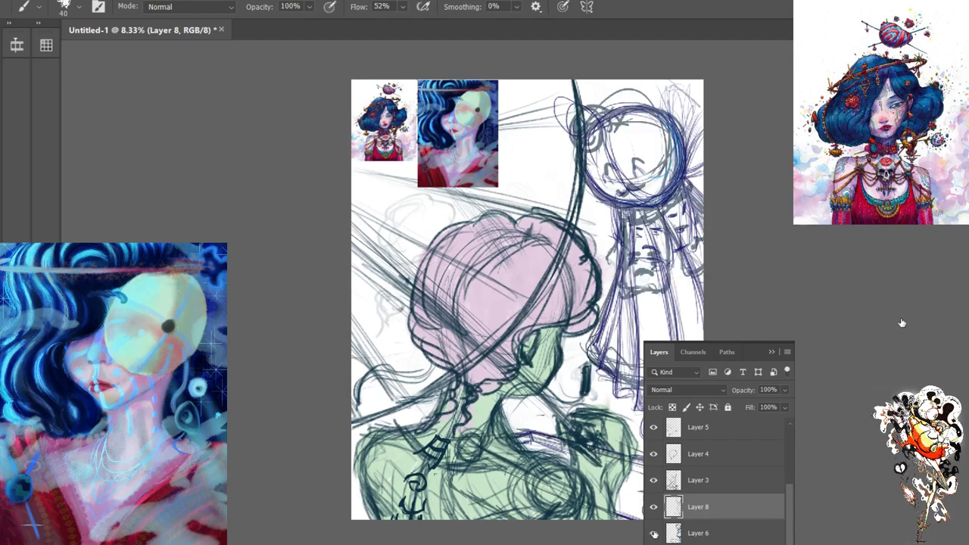
left_click(654, 534)
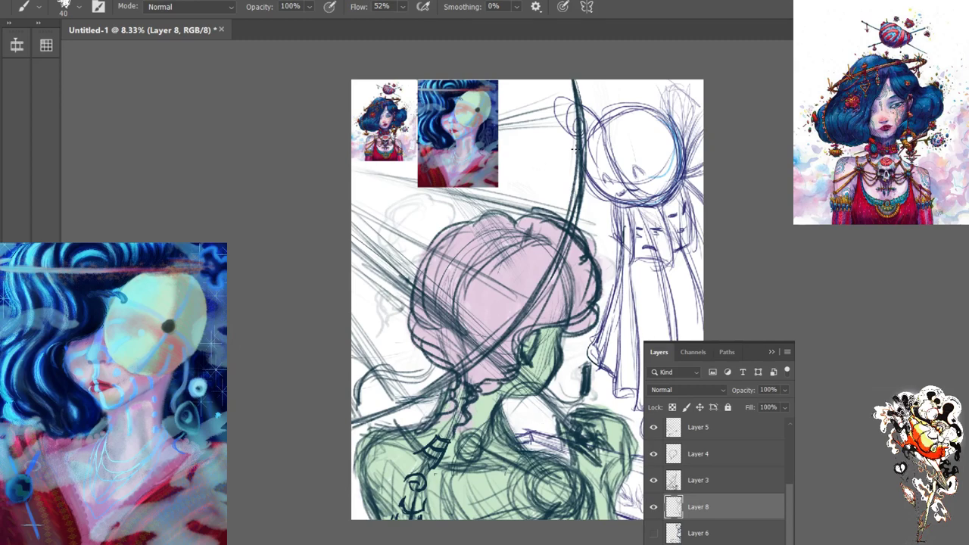
left_click_drag(610, 119, 642, 112)
Select and hide Layer 6's veiled-figure sketch, then add a new empty layer
left_click(653, 534)
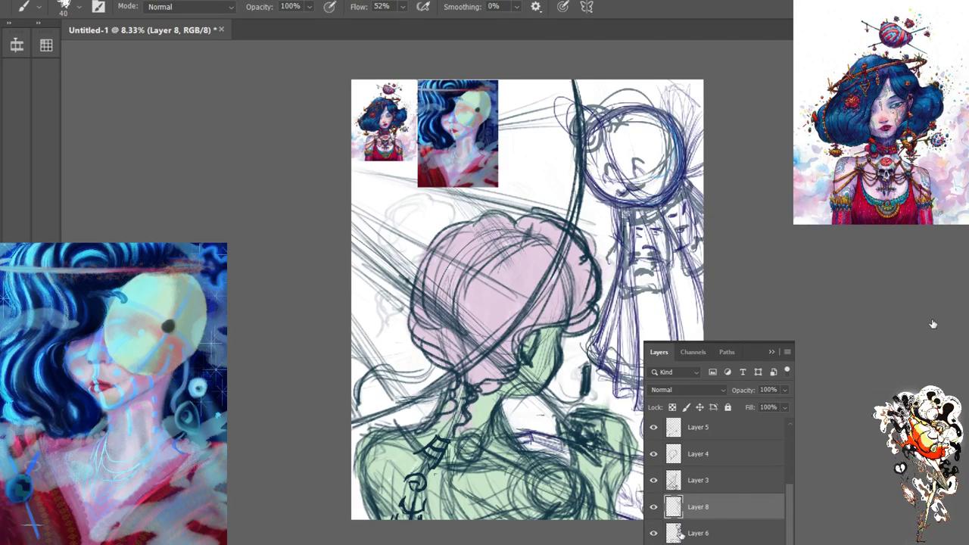
left_click(691, 536)
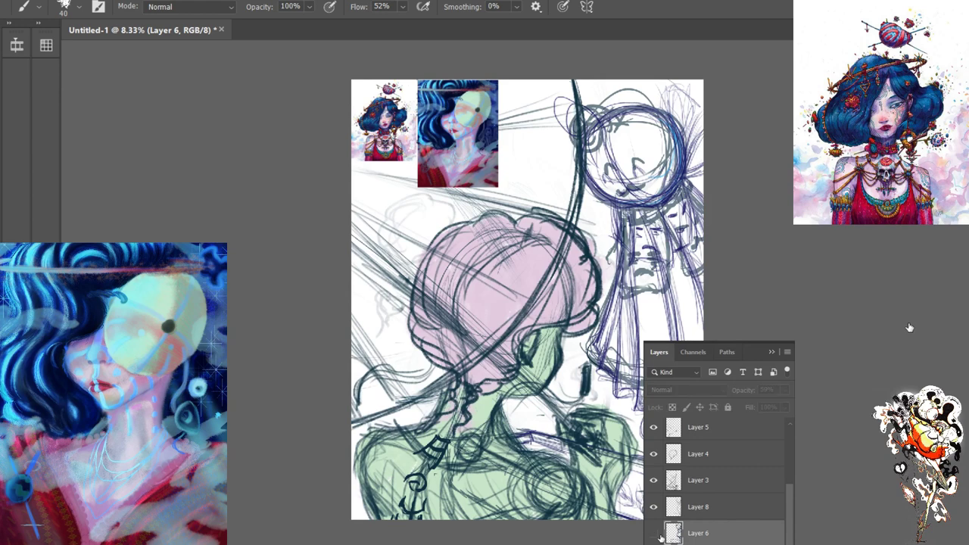
left_click(654, 534)
left_click(653, 534)
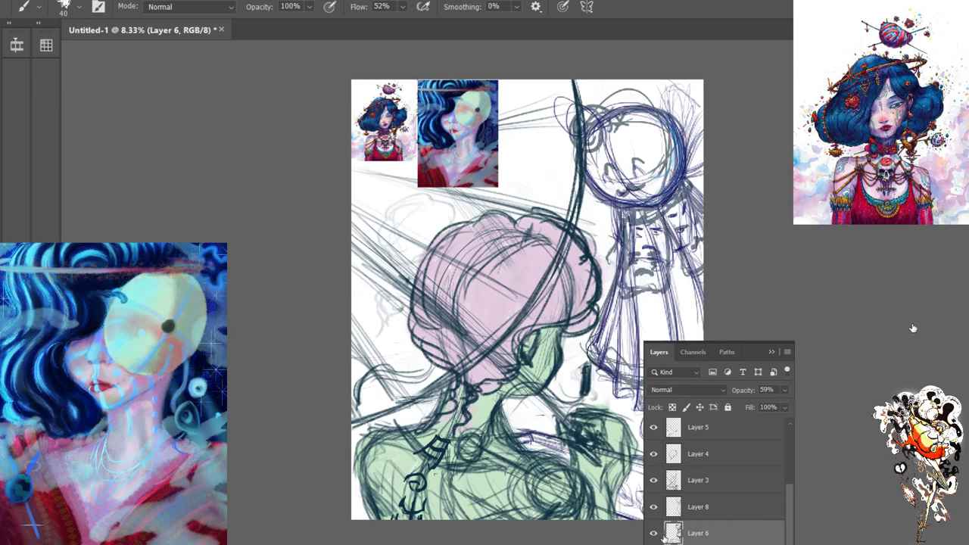
left_click(654, 534)
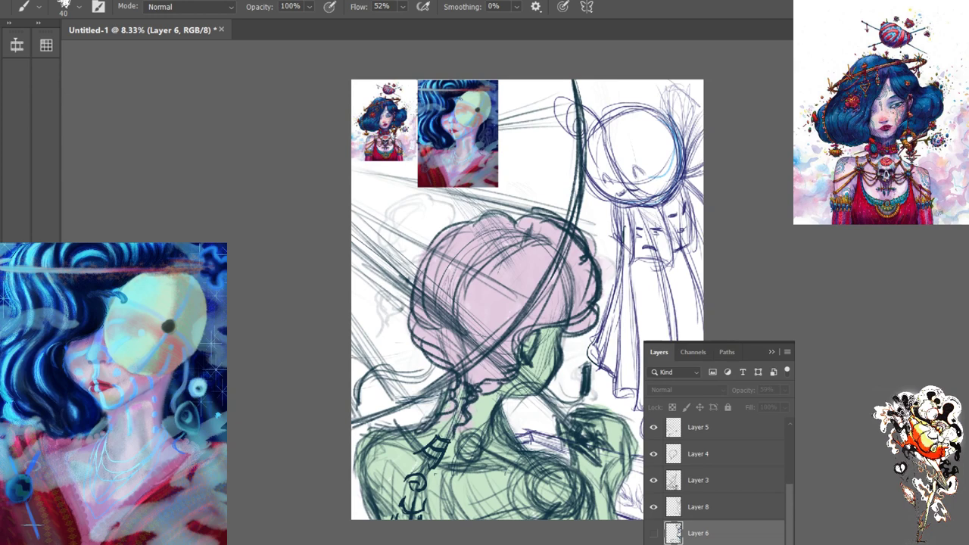
key("ctrl+shift+alt+n")
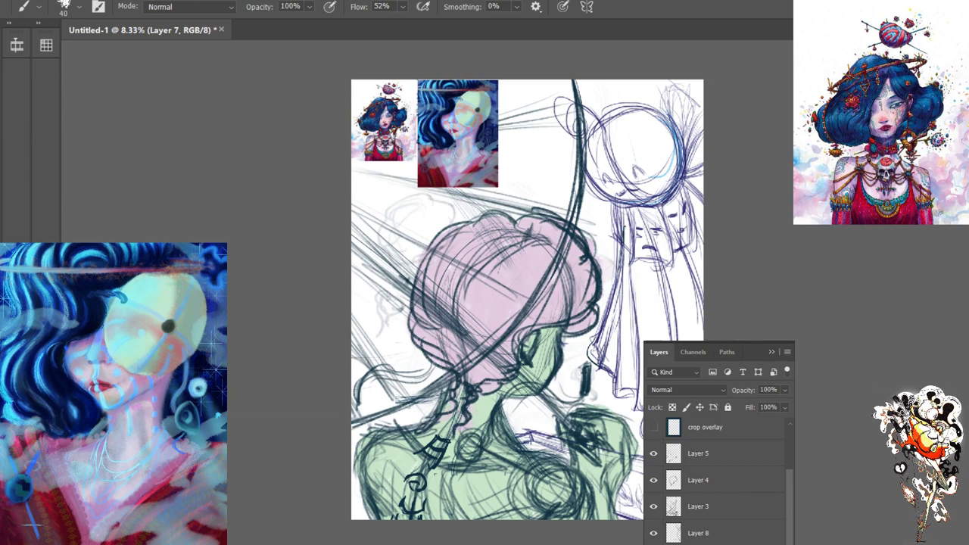
left_click_drag(612, 390, 642, 412)
key("ctrl+z")
key("ctrl+shift+z")
key("ctrl+z")
key("ctrl+shift+z")
key("ctrl+z")
key("ctrl+shift+z")
left_click(700, 534)
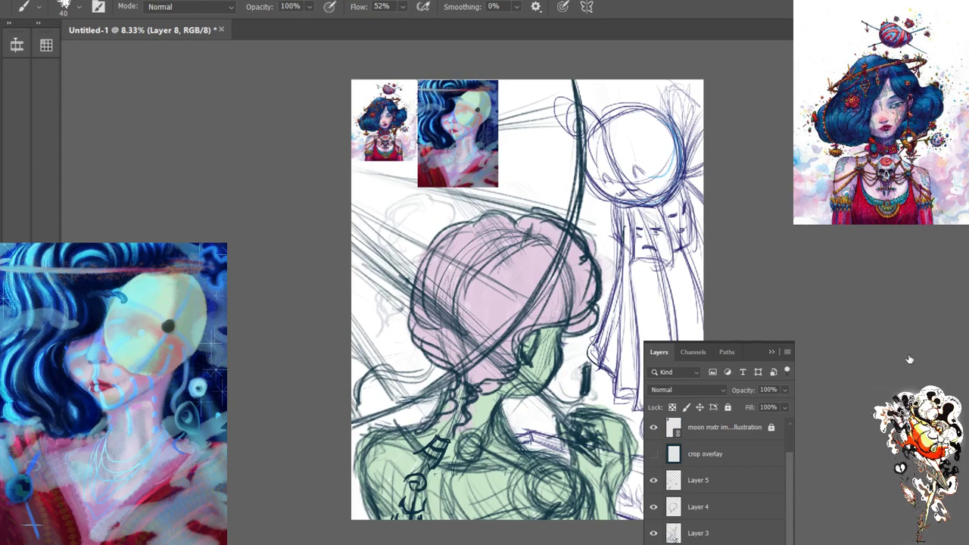
key("Delete")
key("ctrl+z")
key("ctrl+shift+z")
key("ctrl+z")
key("ctrl+z")
key("ctrl+shift+z")
key("ctrl+shift+z")
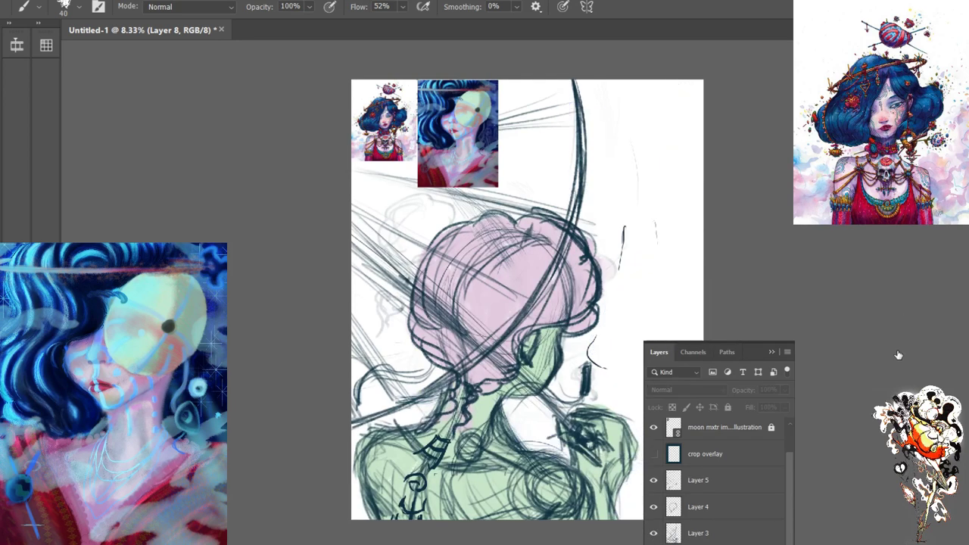
key("ctrl+z")
key("ctrl+z")
key("ctrl+shift+z")
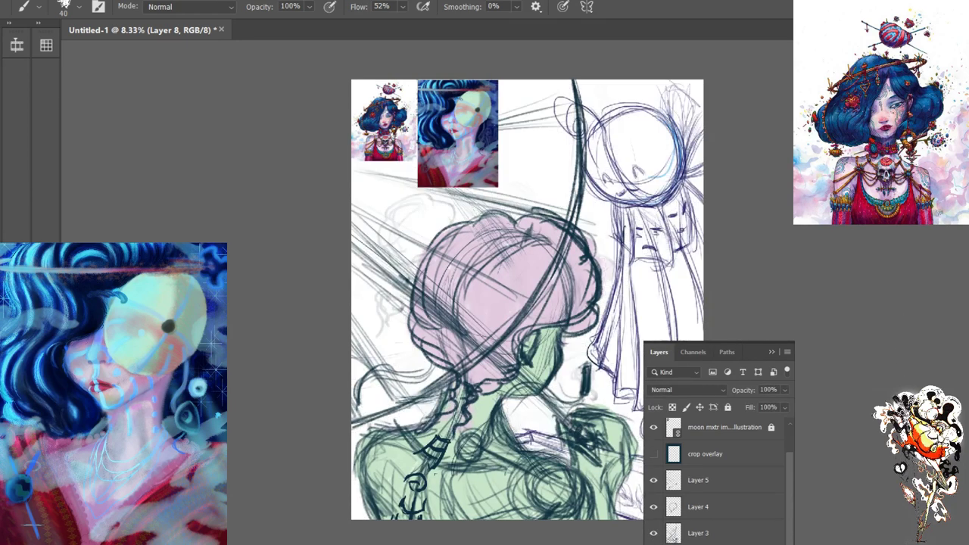
key("ctrl+z")
key("ctrl+shift+z")
key("ctrl+shift+z")
key("ctrl+shift+z")
key("ctrl+z")
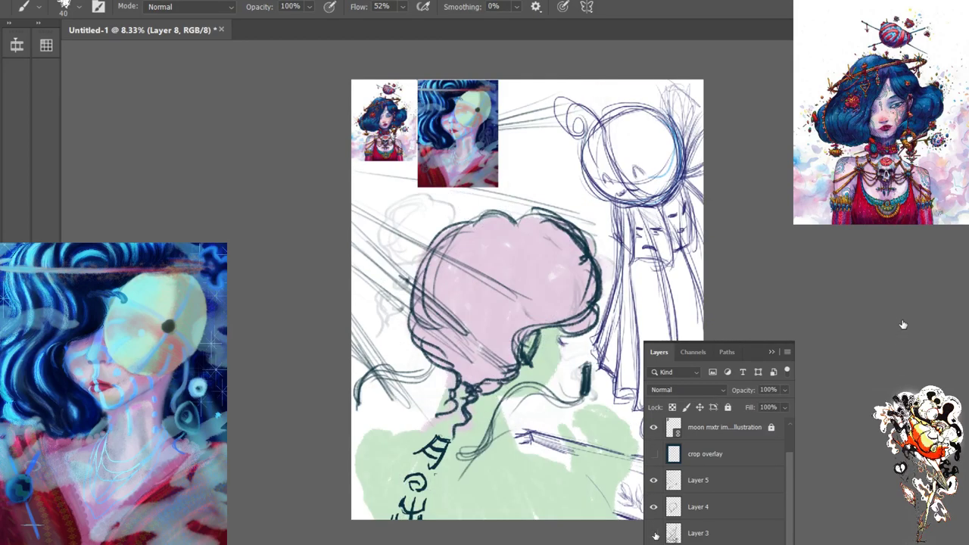
key("ctrl+shift+z")
key("ctrl+z")
key("ctrl+shift+z")
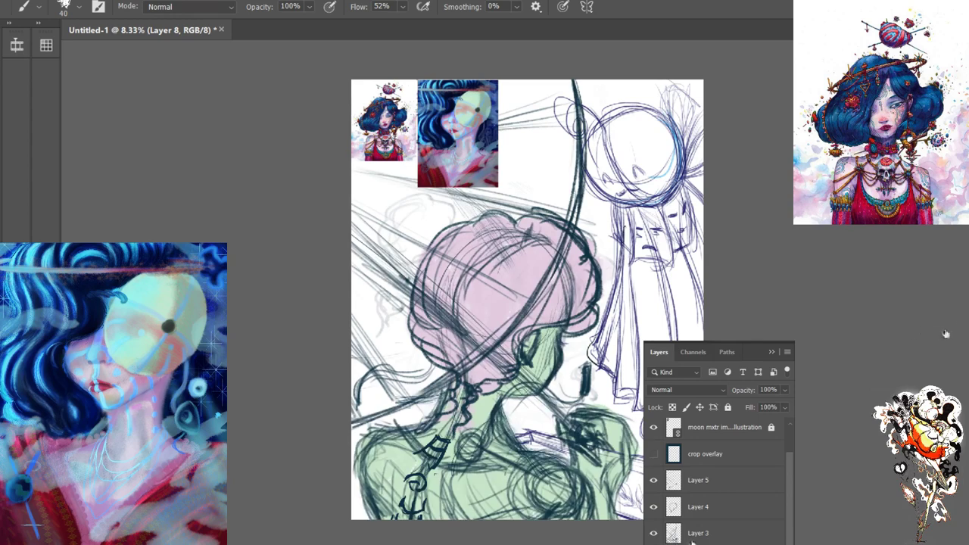
left_click(697, 533)
left_click(697, 507)
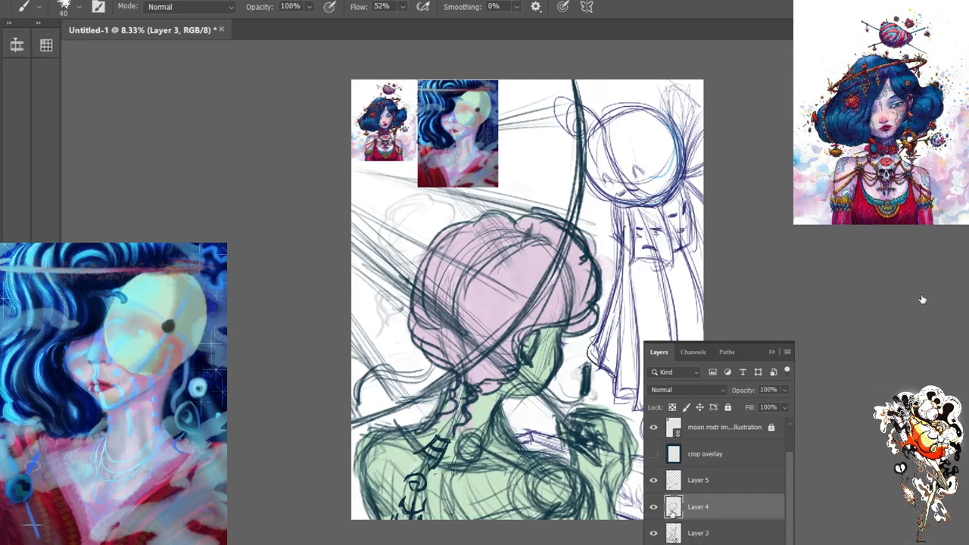
left_click(654, 506)
left_click(654, 507)
On Layer 5, add small dark strokes beside the veil drape, shoulder and neck braid
left_click(654, 480)
left_click(654, 480)
left_click(671, 486)
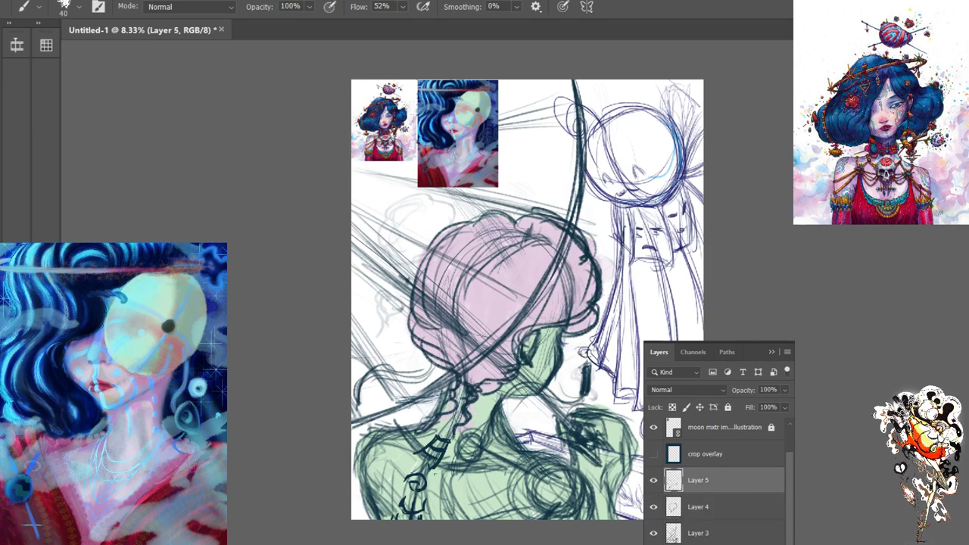
mouse_move(580, 349)
left_mouse_down()
mouse_move(588, 354)
mouse_move(590, 343)
mouse_move(587, 352)
left_mouse_up()
mouse_move(524, 426)
left_mouse_down()
mouse_move(522, 436)
mouse_move(517, 426)
mouse_move(493, 438)
mouse_move(500, 442)
mouse_move(451, 435)
mouse_move(465, 439)
left_mouse_up()
left_click_drag(464, 416, 451, 436)
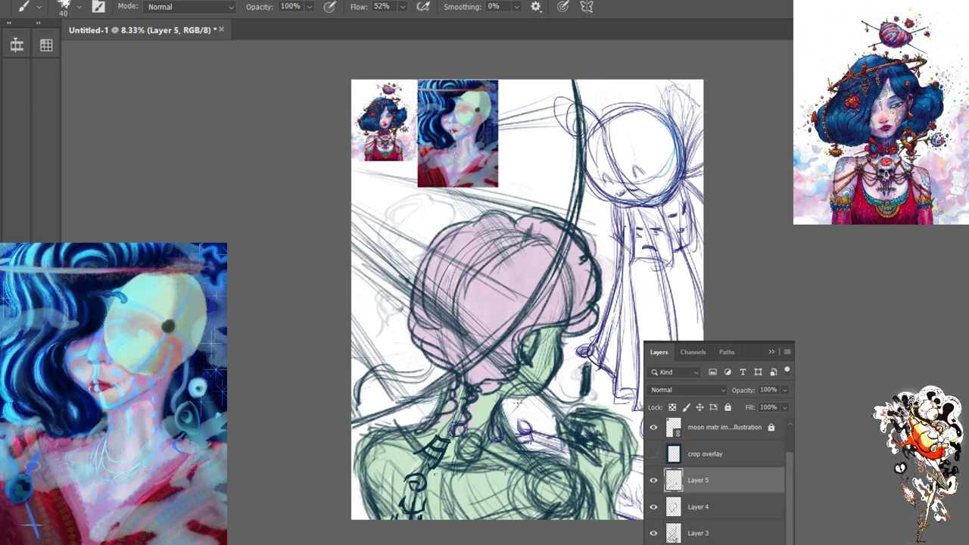
mouse_move(505, 408)
left_mouse_down()
mouse_move(513, 427)
mouse_move(511, 418)
left_mouse_up()
mouse_move(429, 420)
left_mouse_down()
mouse_move(439, 427)
mouse_move(428, 401)
mouse_move(425, 413)
left_mouse_up()
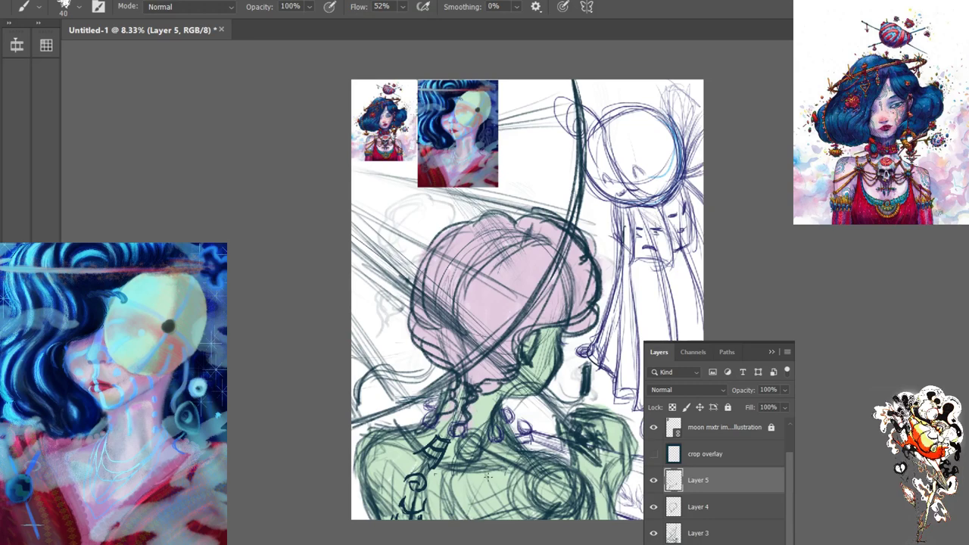
Darken the sketch lines along the girl's lower back and bottom-left, plus marks along the neck
left_click(654, 480)
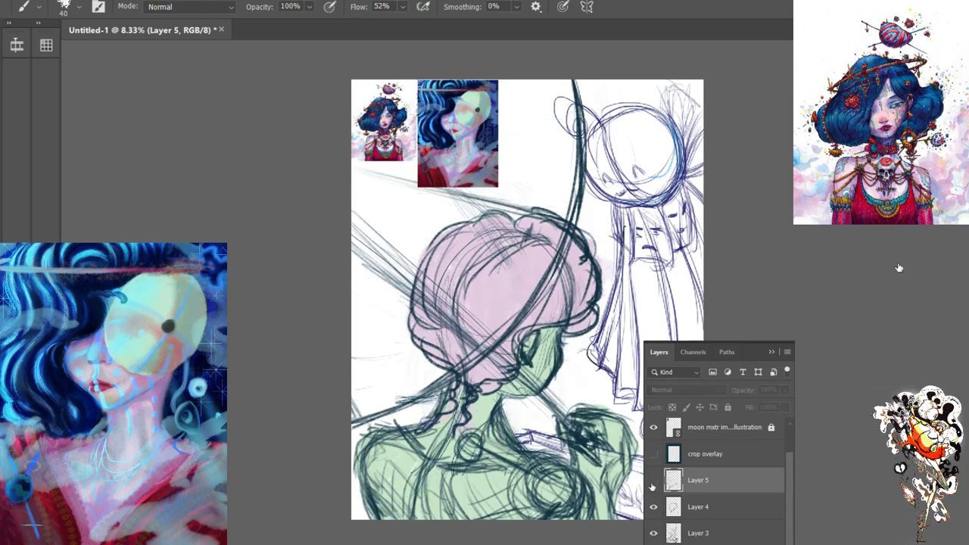
left_click(654, 480)
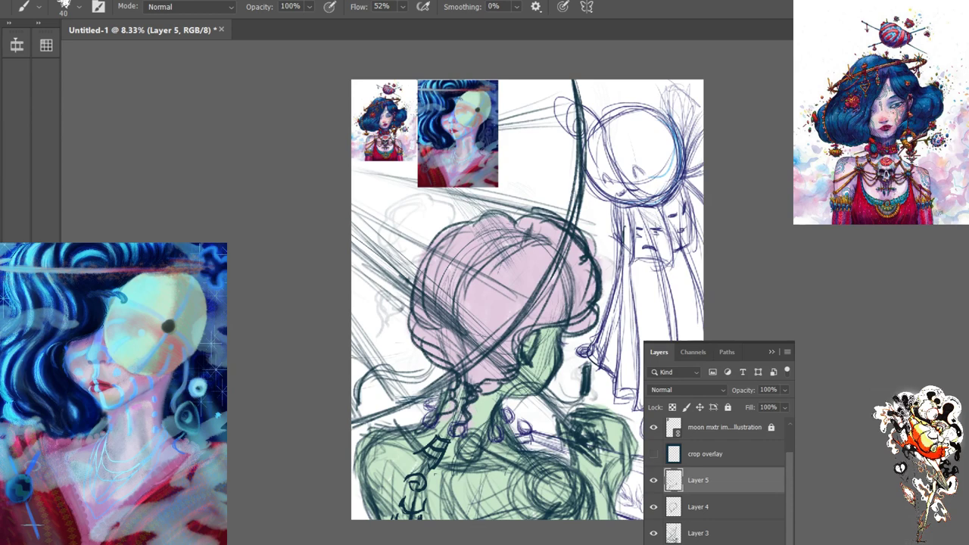
left_click_drag(402, 421, 386, 520)
left_click_drag(392, 454, 398, 523)
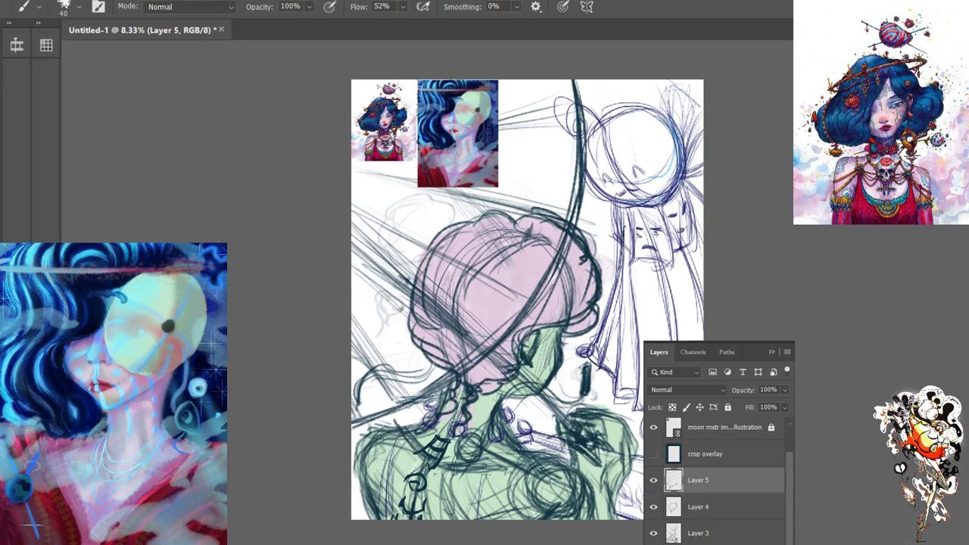
mouse_move(474, 518)
left_mouse_down()
mouse_move(492, 464)
mouse_move(482, 515)
left_mouse_up()
left_click_drag(496, 466, 483, 506)
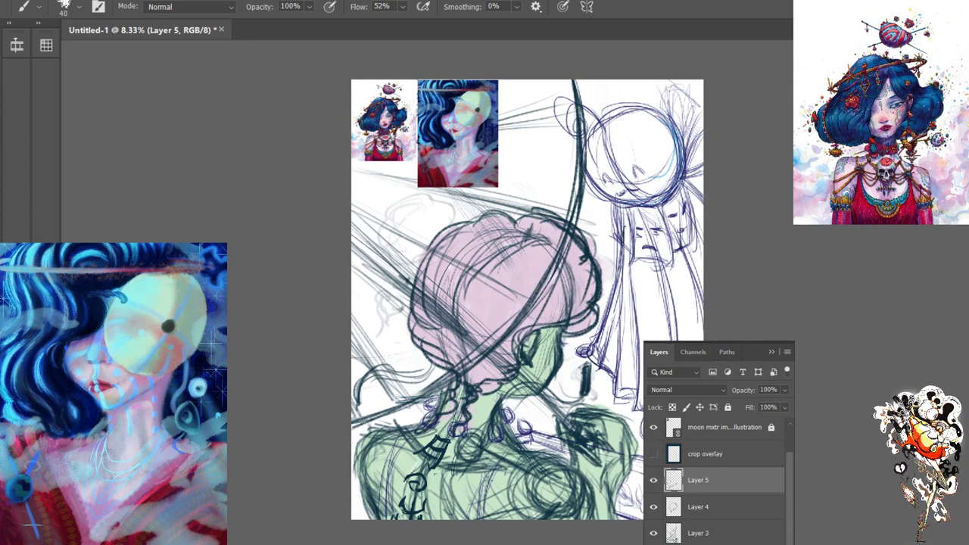
left_click_drag(401, 442, 393, 480)
left_click_drag(388, 465, 379, 520)
left_click_drag(386, 480, 382, 515)
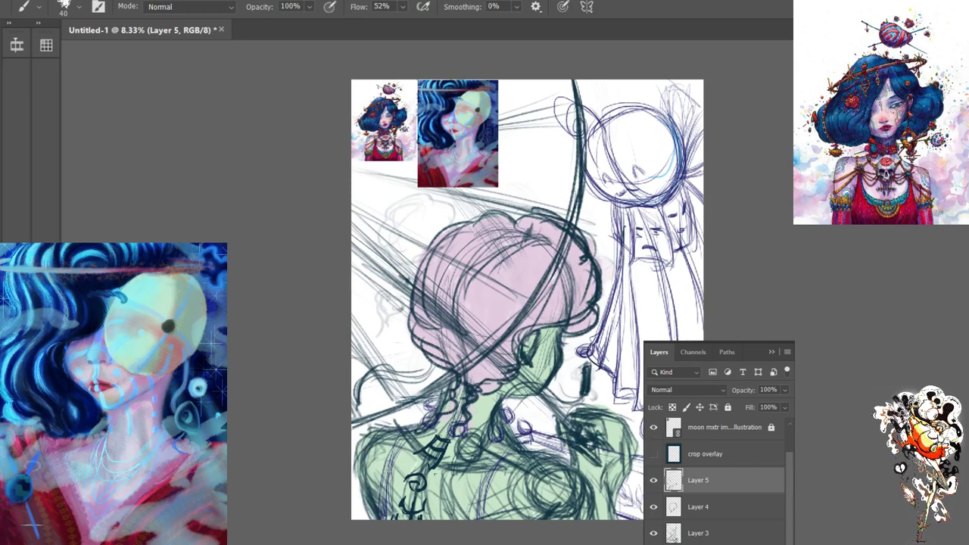
left_click_drag(403, 426, 418, 432)
Erase dark lines at the lower-left of the back and redraw them with a size-70 brush
key("e")
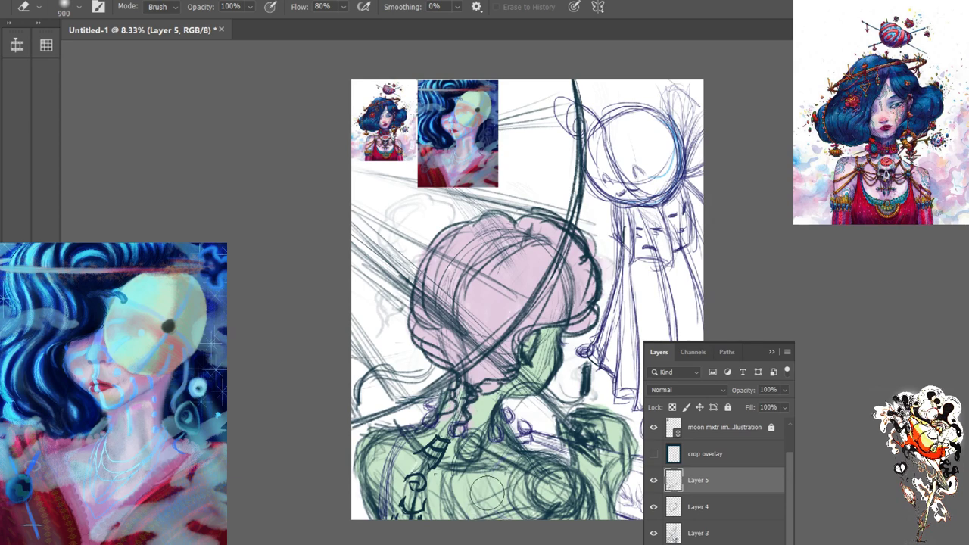
mouse_move(400, 513)
left_mouse_down()
mouse_move(380, 471)
mouse_move(396, 467)
mouse_move(395, 454)
mouse_move(374, 491)
left_mouse_up()
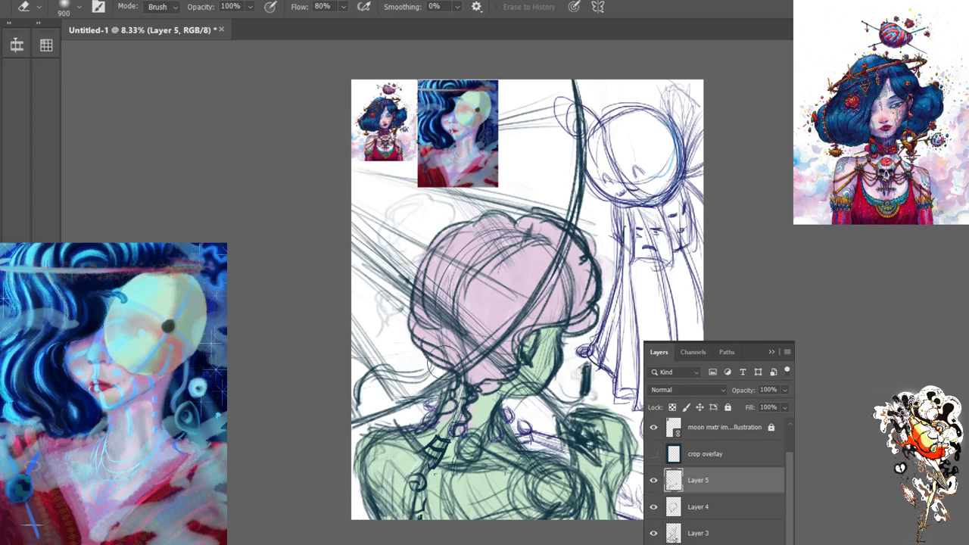
key("b")
key("bracketright")
key("bracketright")
key("bracketright")
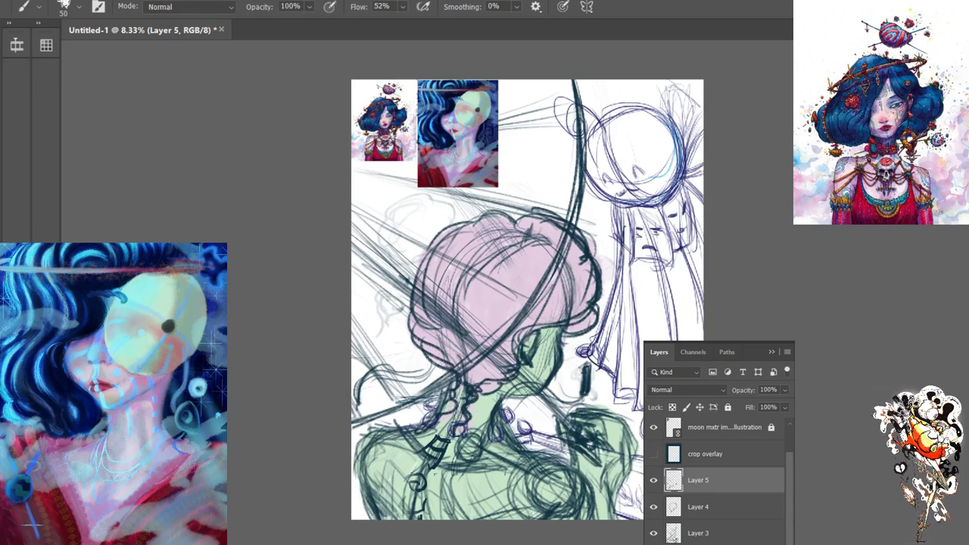
mouse_move(401, 503)
left_mouse_down()
mouse_move(403, 514)
mouse_move(424, 515)
mouse_move(403, 513)
left_mouse_up()
left_click_drag(416, 479, 409, 490)
Paint dark blue vertical strokes over the green shoulder, body and lower-left area
left_click_drag(522, 455, 542, 459)
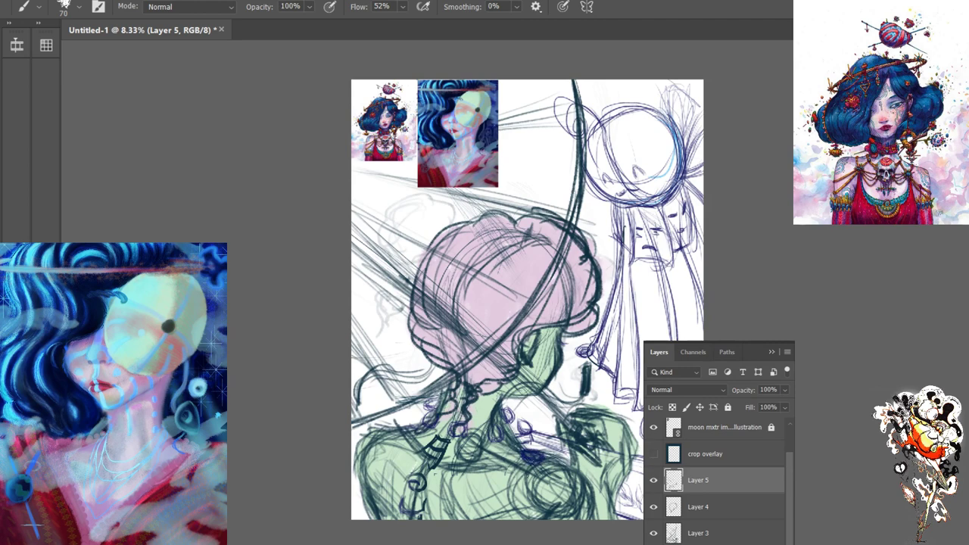
left_click_drag(599, 514, 602, 515)
mouse_move(526, 486)
left_mouse_down()
mouse_move(524, 515)
mouse_move(525, 466)
left_mouse_up()
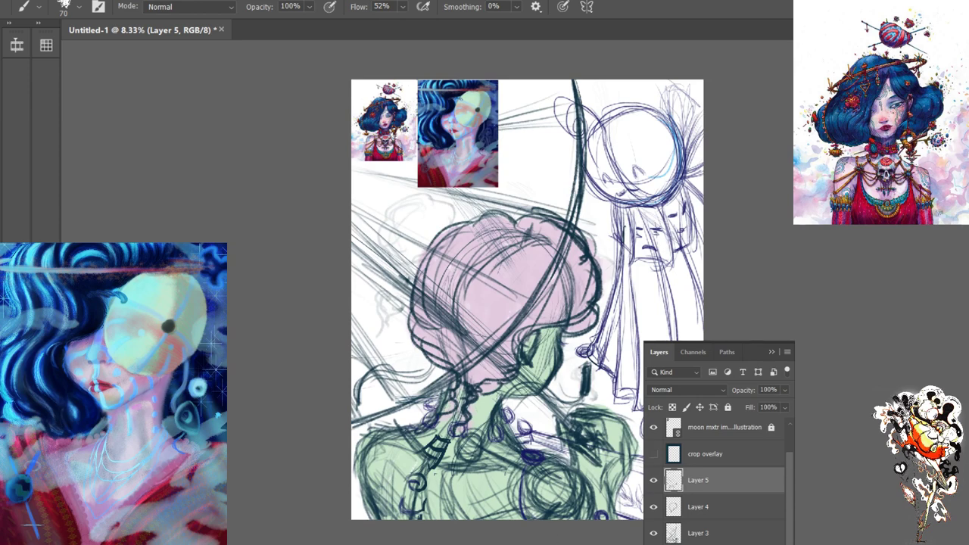
mouse_move(395, 425)
left_mouse_down()
mouse_move(412, 428)
mouse_move(399, 437)
mouse_move(392, 509)
left_mouse_up()
mouse_move(395, 450)
left_mouse_down()
mouse_move(388, 520)
mouse_move(394, 503)
left_mouse_up()
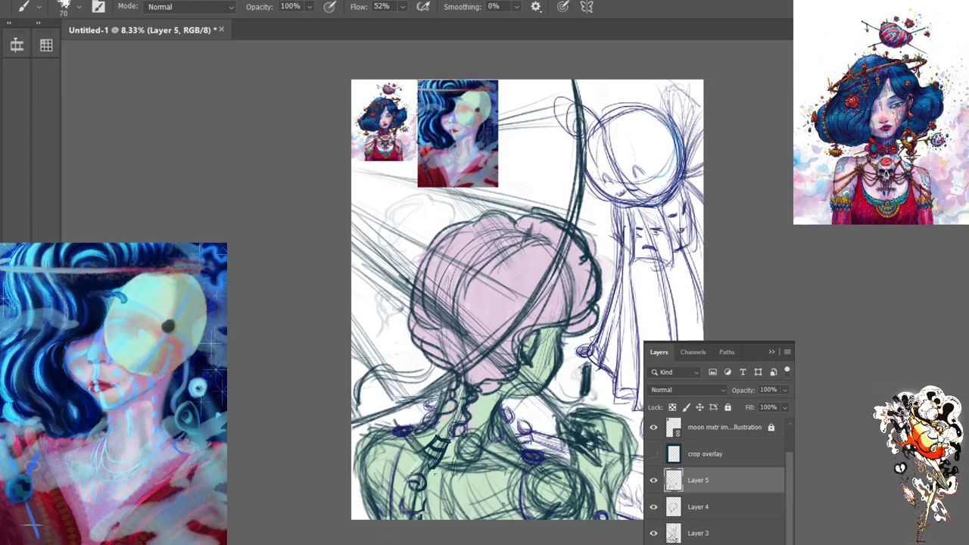
left_click_drag(507, 464, 494, 521)
left_click_drag(496, 481, 487, 527)
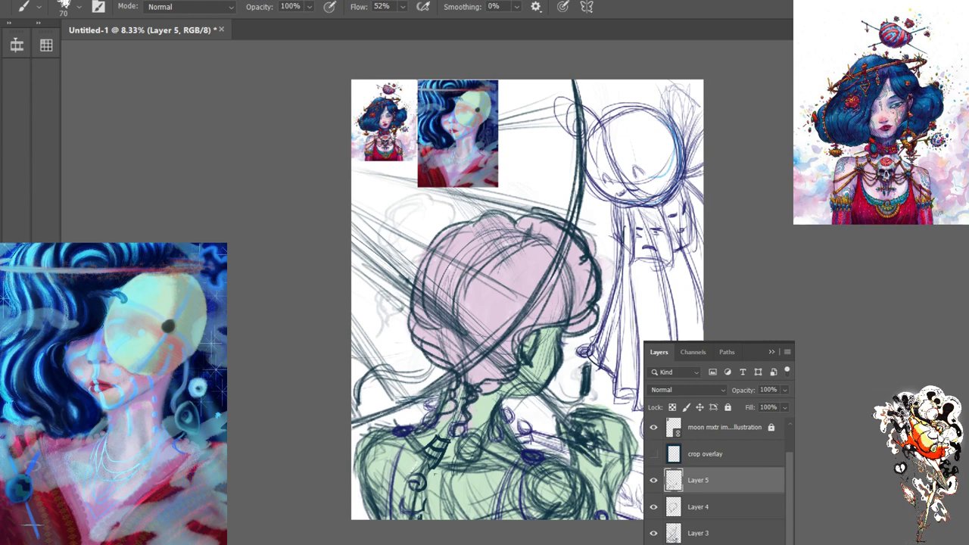
left_click_drag(402, 441, 387, 519)
left_click_drag(390, 465, 387, 521)
left_click_drag(393, 467, 365, 515)
left_click_drag(365, 488, 365, 521)
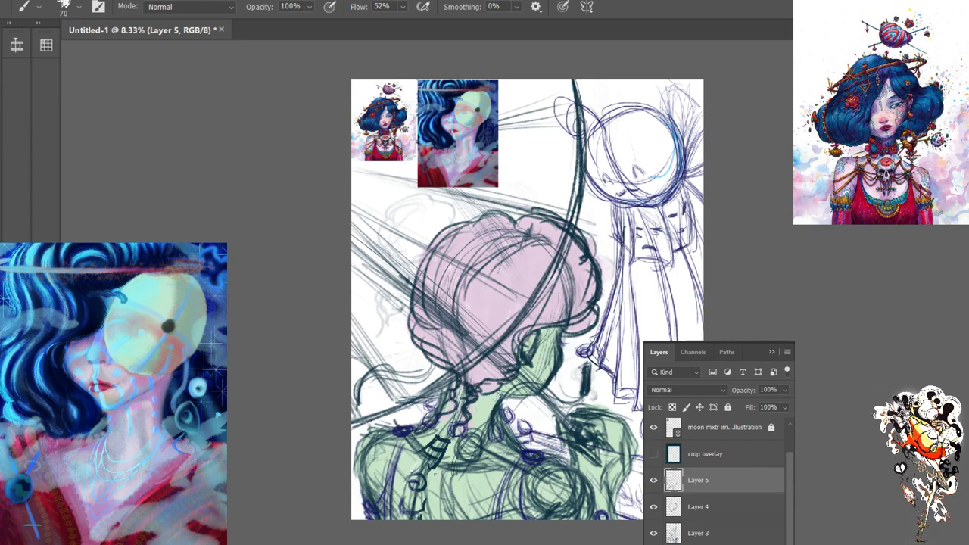
Add a thin line at the sketch's bottom and sketch a small chin and neck near the top
left_click_drag(508, 472, 500, 520)
mouse_move(550, 145)
left_mouse_down()
mouse_move(551, 161)
mouse_move(524, 166)
mouse_move(549, 165)
mouse_move(552, 146)
mouse_move(543, 195)
left_mouse_up()
left_click_drag(548, 170, 546, 201)
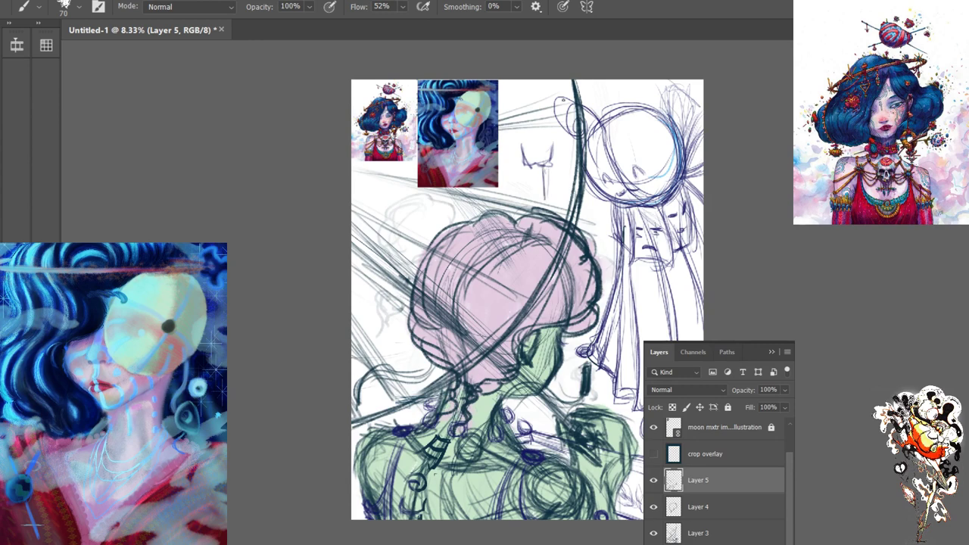
Undo the chin sketch, add a new layer, and hide Layers 5, 4 and 3
key("ctrl+z")
key("ctrl+z")
key("ctrl+z")
key("ctrl+z")
key("ctrl+z")
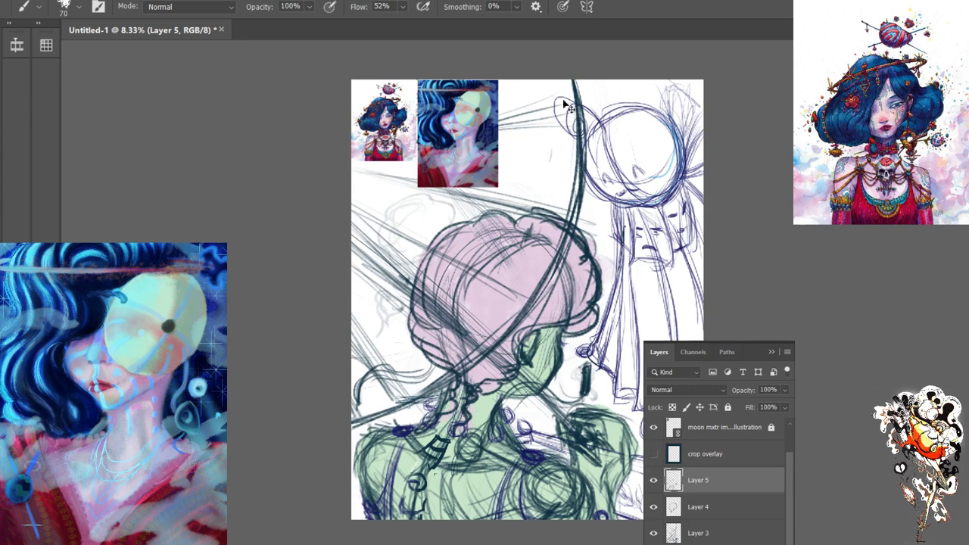
key("ctrl+z")
key("ctrl+shift+alt+n")
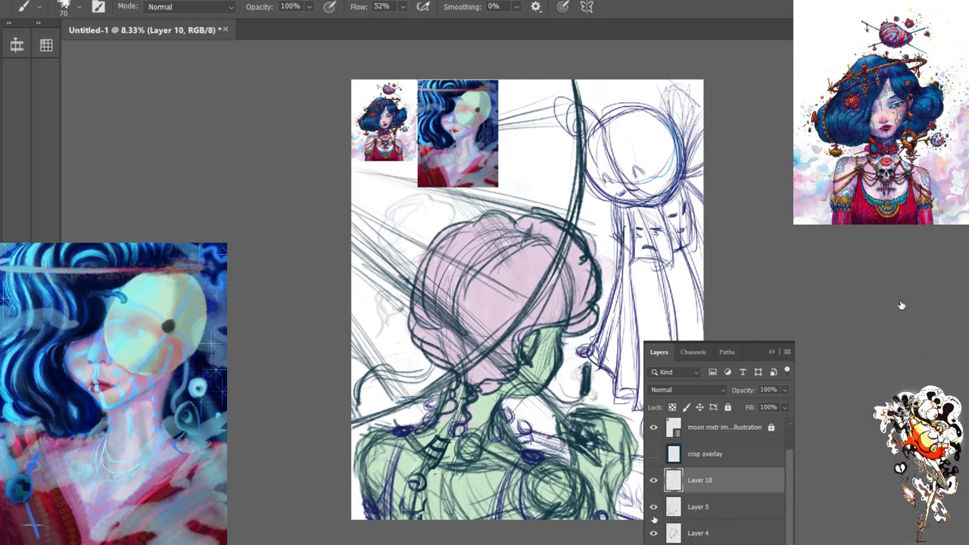
left_click_drag(654, 507, 653, 540)
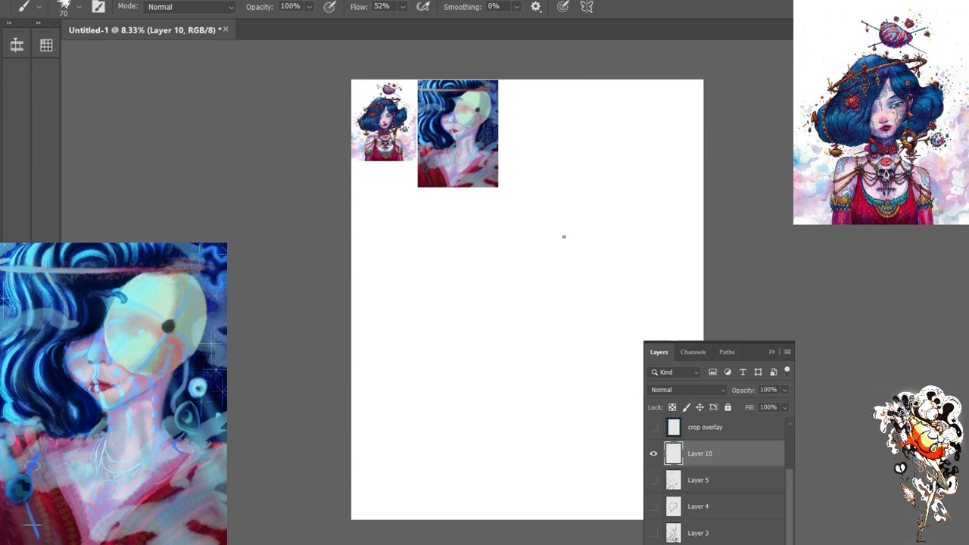
Sketch the long dress body with its waist, sides, hem and vertical skirt folds
mouse_move(604, 231)
left_mouse_down()
mouse_move(606, 288)
mouse_move(602, 262)
mouse_move(589, 282)
mouse_move(543, 265)
left_mouse_up()
mouse_move(543, 225)
left_mouse_down()
mouse_move(545, 263)
mouse_move(547, 231)
mouse_move(573, 239)
mouse_move(592, 229)
mouse_move(549, 224)
mouse_move(543, 279)
mouse_move(589, 288)
mouse_move(603, 388)
left_mouse_up()
mouse_move(598, 318)
left_mouse_down()
mouse_move(597, 431)
mouse_move(565, 436)
left_mouse_up()
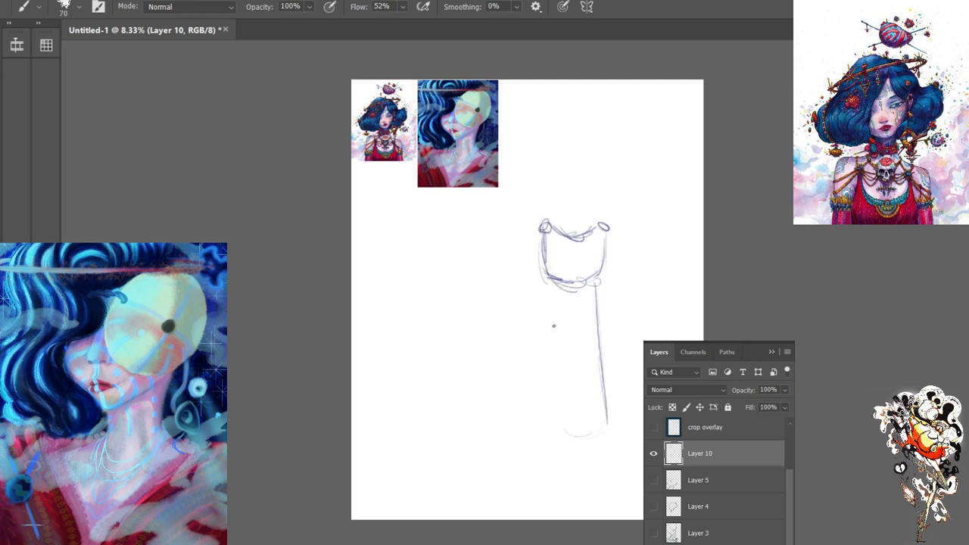
mouse_move(553, 282)
left_mouse_down()
mouse_move(545, 429)
mouse_move(604, 428)
left_mouse_up()
left_click_drag(604, 297, 604, 407)
left_click_drag(599, 323, 607, 429)
mouse_move(601, 298)
left_mouse_down()
mouse_move(616, 419)
mouse_move(589, 439)
left_mouse_up()
left_click_drag(586, 288, 587, 402)
left_click_drag(589, 305, 584, 414)
left_click_drag(574, 282, 565, 405)
left_click_drag(571, 339, 566, 414)
left_click_drag(548, 298, 537, 415)
Draw the dress's puffed sleeves with darkened left cuff, plus a small loop left of the dress
mouse_move(610, 236)
left_mouse_down()
mouse_move(615, 260)
mouse_move(605, 262)
mouse_move(619, 282)
mouse_move(603, 282)
mouse_move(622, 294)
mouse_move(599, 303)
left_mouse_up()
mouse_move(540, 235)
left_mouse_down()
mouse_move(542, 261)
mouse_move(532, 247)
mouse_move(535, 266)
mouse_move(524, 268)
mouse_move(542, 277)
mouse_move(527, 299)
mouse_move(548, 307)
left_mouse_up()
left_click_drag(544, 250, 527, 261)
left_click_drag(541, 259, 527, 270)
mouse_move(532, 262)
left_mouse_down()
mouse_move(526, 287)
mouse_move(542, 286)
left_mouse_up()
left_click_drag(541, 235, 528, 267)
left_click_drag(532, 270, 527, 282)
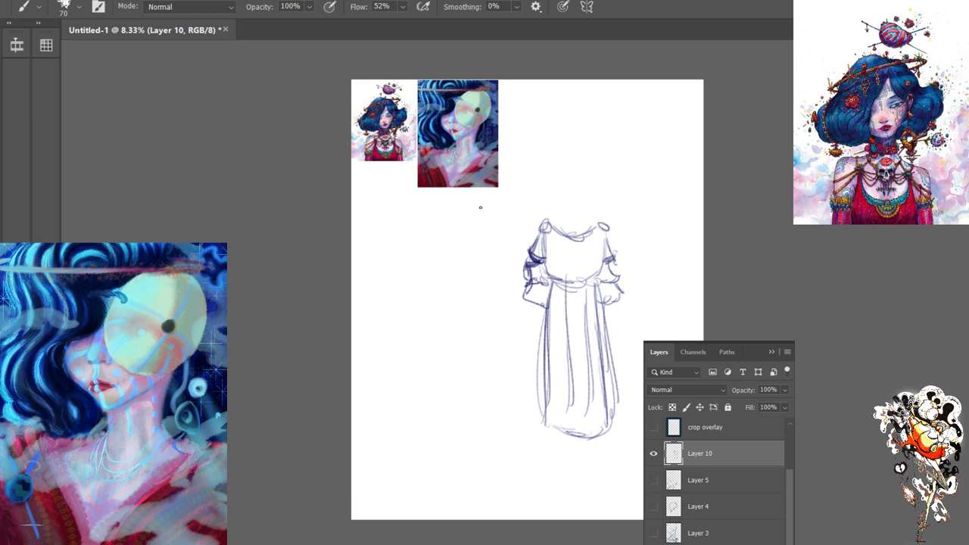
left_click_drag(470, 239, 465, 243)
Lasso the dress sketch, shift it right to the canvas edge, and erase the stray oval mark
key("l")
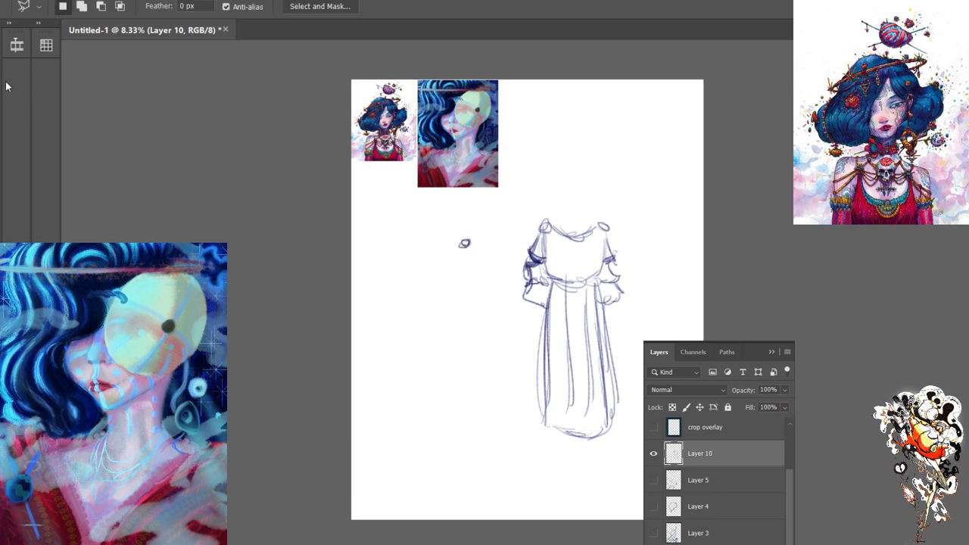
key("shift+l")
mouse_move(541, 198)
left_mouse_down()
mouse_move(562, 468)
mouse_move(671, 215)
mouse_move(563, 189)
mouse_move(522, 210)
mouse_move(541, 197)
left_mouse_up()
key("ctrl+t")
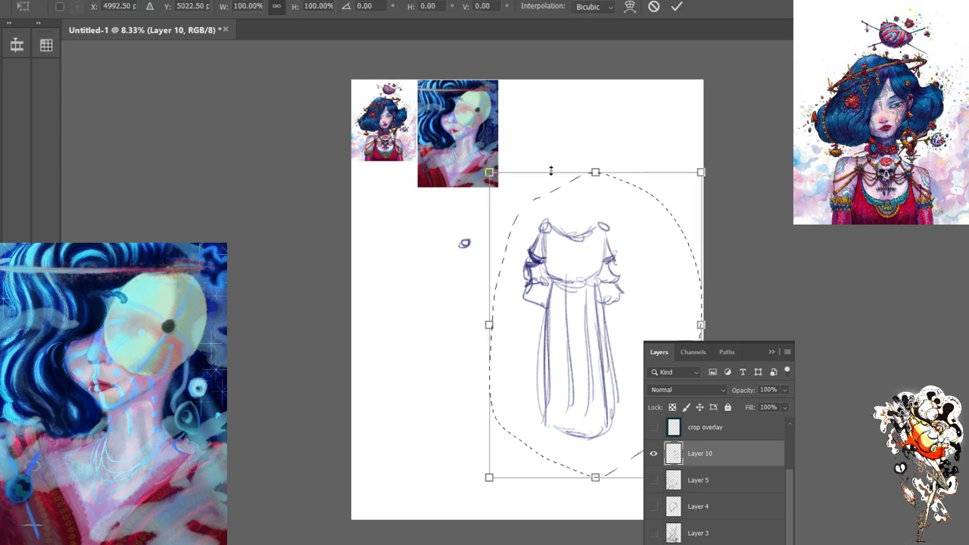
mouse_move(595, 275)
left_mouse_down()
mouse_move(680, 276)
mouse_move(667, 282)
left_mouse_up()
key("Return")
key("ctrl+d")
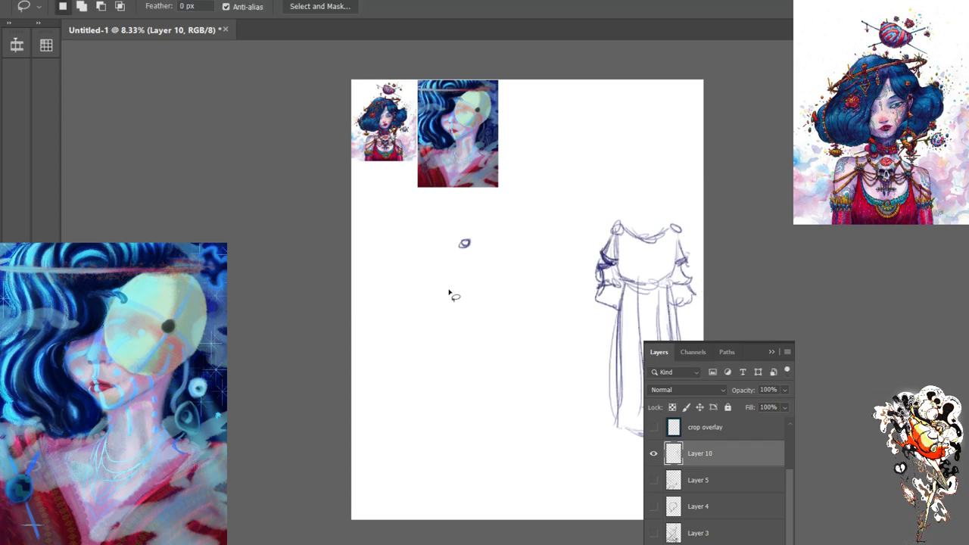
key("e")
mouse_move(468, 262)
left_mouse_down()
mouse_move(444, 244)
mouse_move(452, 237)
mouse_move(440, 254)
mouse_move(474, 264)
left_mouse_up()
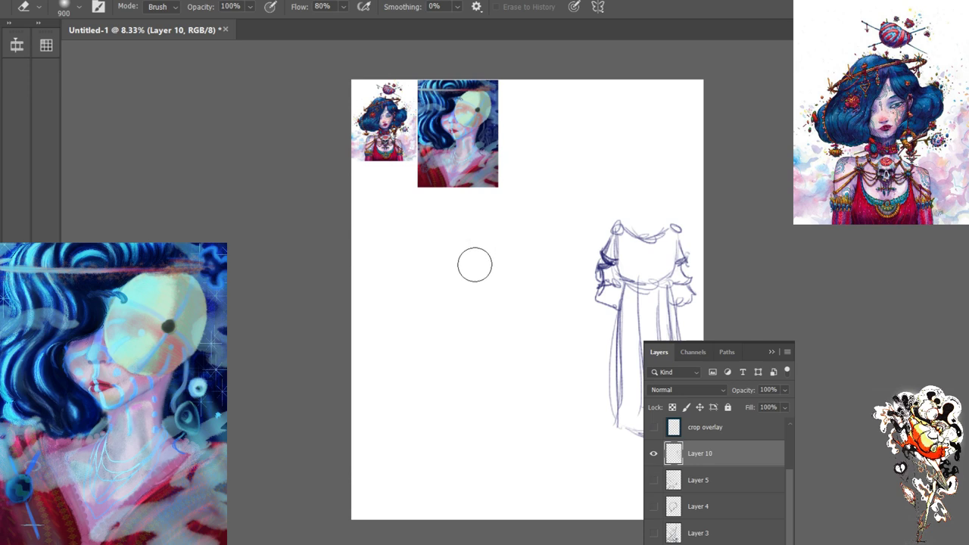
Sketch a rectangular frame outline with a round head above it
key("b")
left_click_drag(544, 257, 547, 436)
mouse_move(548, 361)
left_mouse_down()
mouse_move(545, 440)
mouse_move(374, 436)
left_mouse_up()
left_click_drag(497, 434, 373, 421)
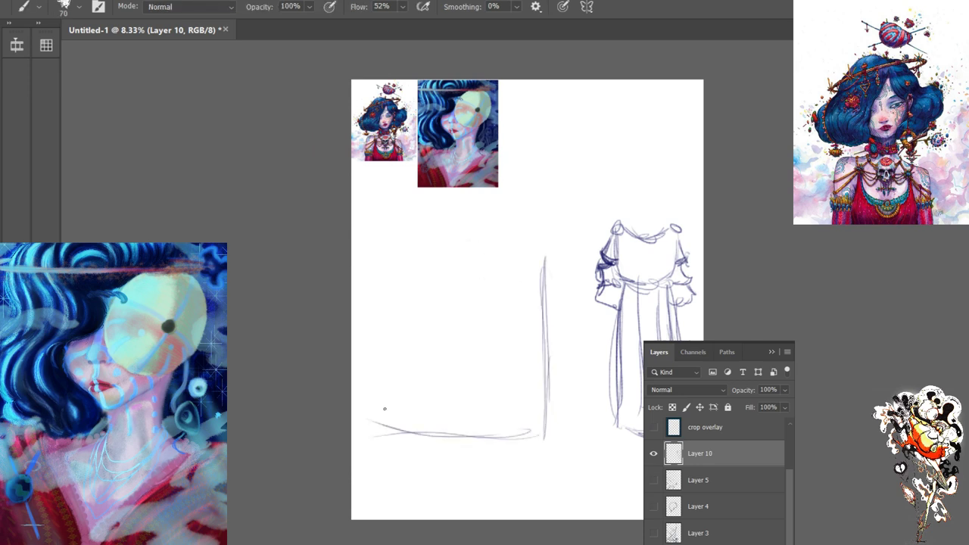
mouse_move(505, 263)
left_mouse_down()
mouse_move(542, 258)
mouse_move(439, 263)
mouse_move(380, 250)
mouse_move(379, 404)
left_mouse_up()
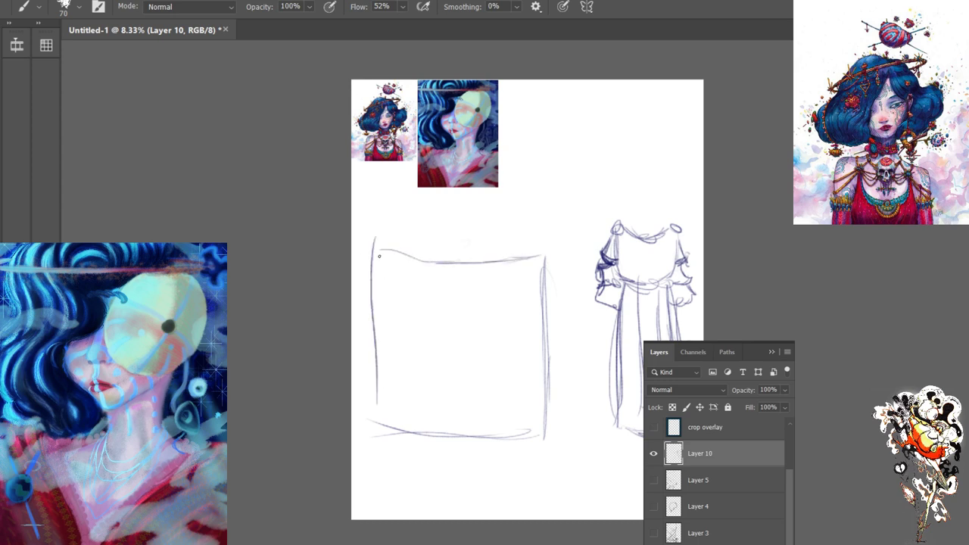
mouse_move(377, 256)
left_mouse_down()
mouse_move(370, 429)
mouse_move(454, 273)
mouse_move(501, 274)
mouse_move(532, 259)
left_mouse_up()
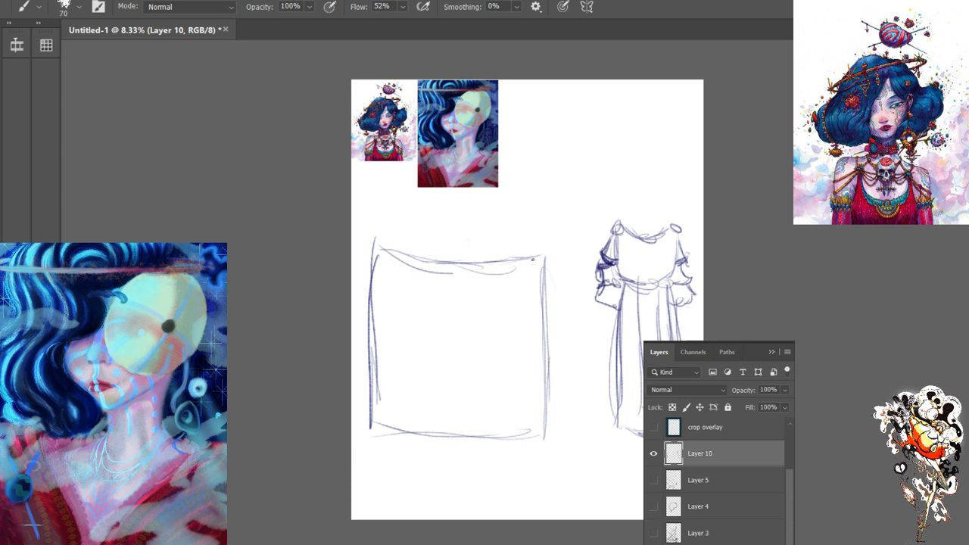
mouse_move(436, 236)
left_mouse_down()
mouse_move(476, 262)
mouse_move(563, 263)
mouse_move(541, 277)
left_mouse_up()
mouse_move(435, 256)
left_mouse_down()
mouse_move(361, 262)
mouse_move(397, 268)
left_mouse_up()
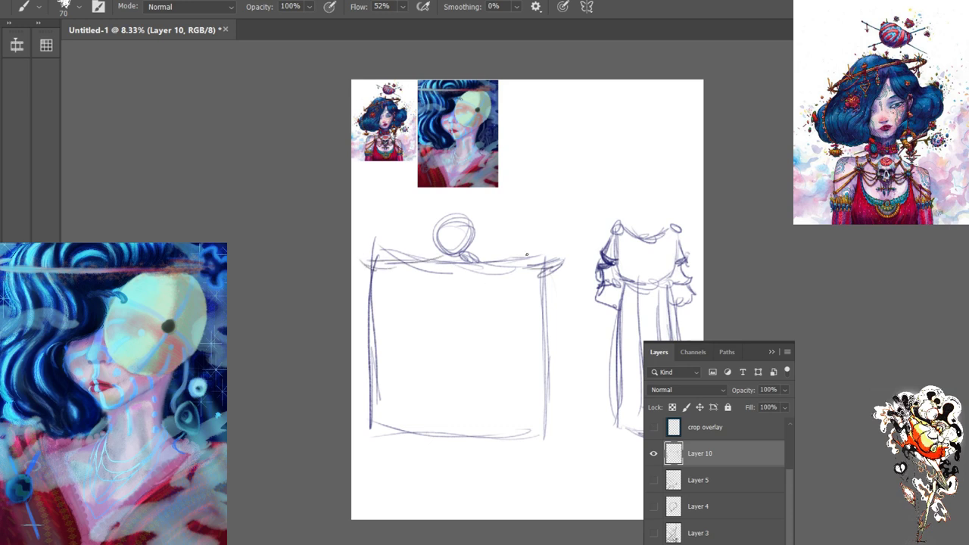
left_click_drag(490, 264, 509, 268)
Give the frame zigzag and wavy side edges and a looped top bar
mouse_move(551, 292)
left_mouse_down()
mouse_move(542, 308)
mouse_move(541, 445)
left_mouse_up()
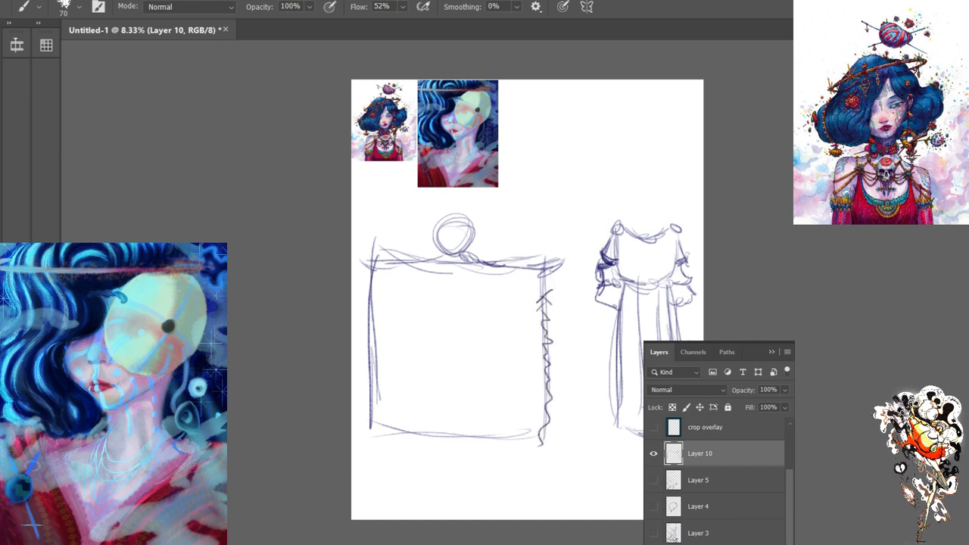
left_click_drag(369, 279, 368, 427)
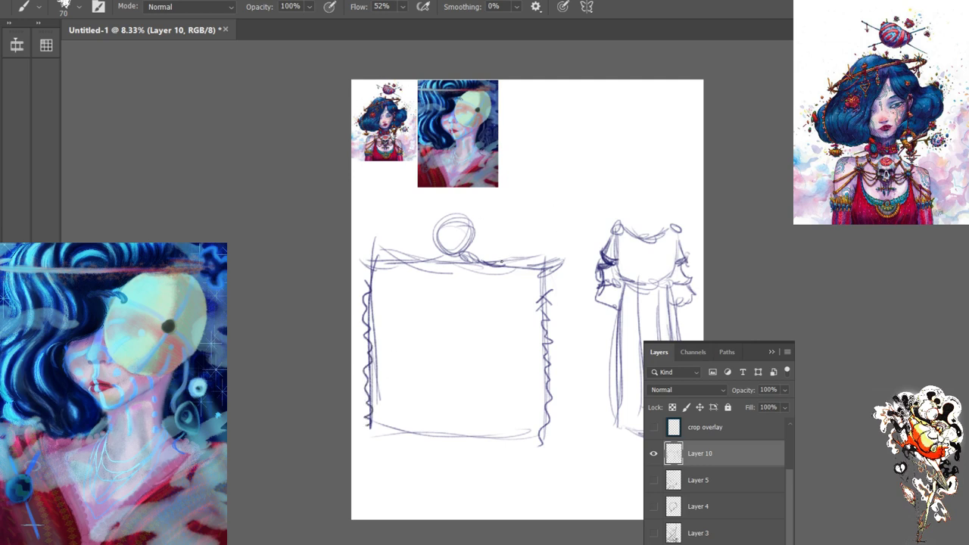
mouse_move(486, 262)
left_mouse_down()
mouse_move(536, 264)
mouse_move(549, 280)
left_mouse_up()
left_click_drag(434, 265, 369, 261)
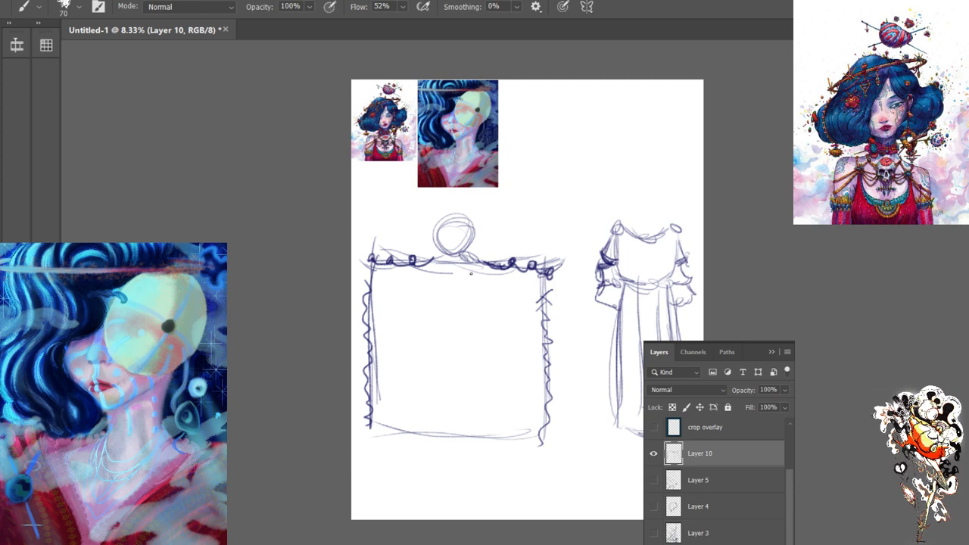
Draw crossed lines and a twisting leaf shape inside the frame, plus faint middle lines
left_click_drag(477, 263, 445, 348)
mouse_move(434, 262)
left_mouse_down()
mouse_move(465, 332)
mouse_move(455, 315)
mouse_move(482, 347)
left_mouse_up()
left_click_drag(458, 306, 451, 394)
left_click_drag(470, 348, 459, 417)
left_click_drag(459, 304, 462, 407)
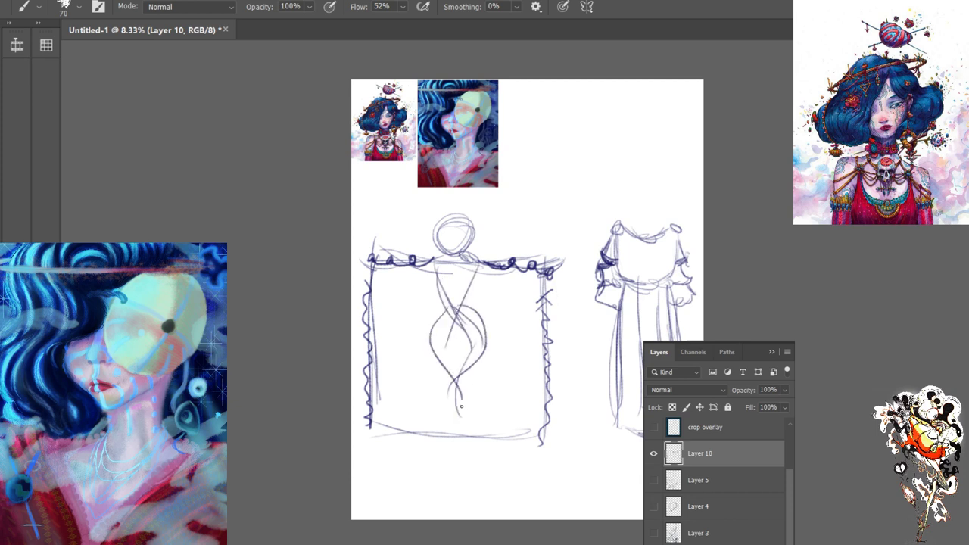
mouse_move(457, 353)
left_mouse_down()
mouse_move(445, 428)
mouse_move(458, 441)
left_mouse_up()
left_click_drag(461, 388, 453, 434)
left_click_drag(543, 324, 515, 329)
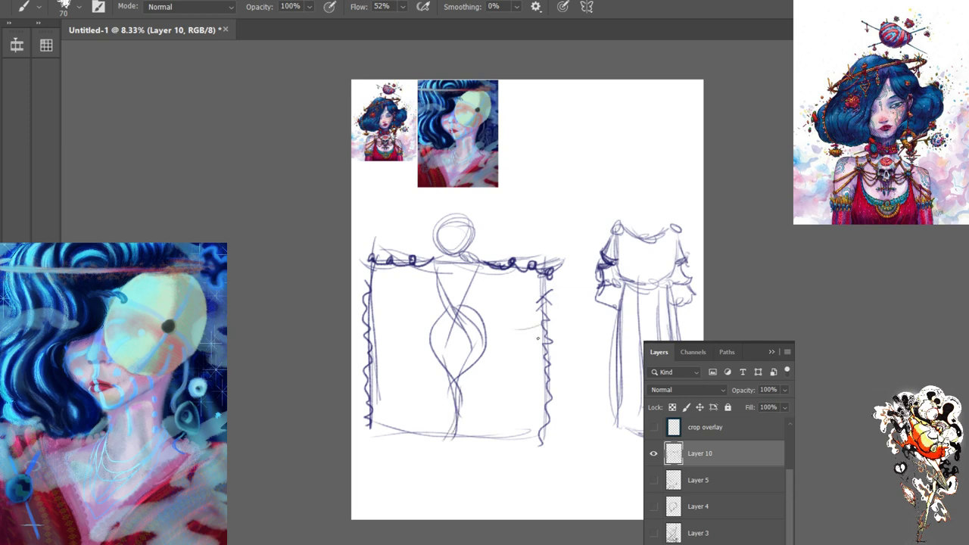
mouse_move(402, 313)
left_mouse_down()
mouse_move(380, 321)
mouse_move(483, 321)
mouse_move(495, 335)
left_mouse_up()
Add a waistband and skirt folds to the dress, then delete the frame sketch layer
mouse_move(674, 284)
left_mouse_down()
mouse_move(624, 292)
mouse_move(604, 395)
left_mouse_up()
left_click_drag(598, 341, 586, 385)
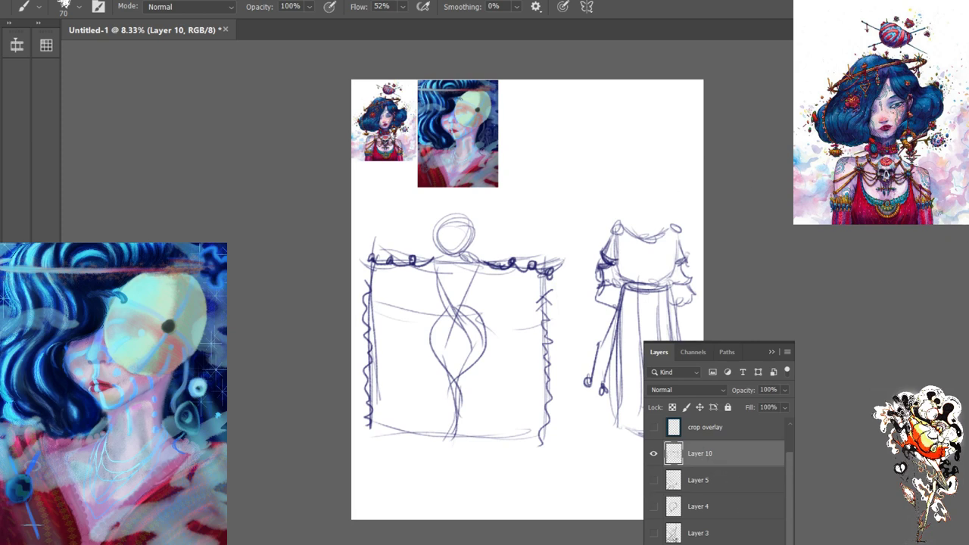
key("Delete")
Show Layers 5, 4 and 3 again and add sketch lines at the lower-left edge
left_click(654, 479)
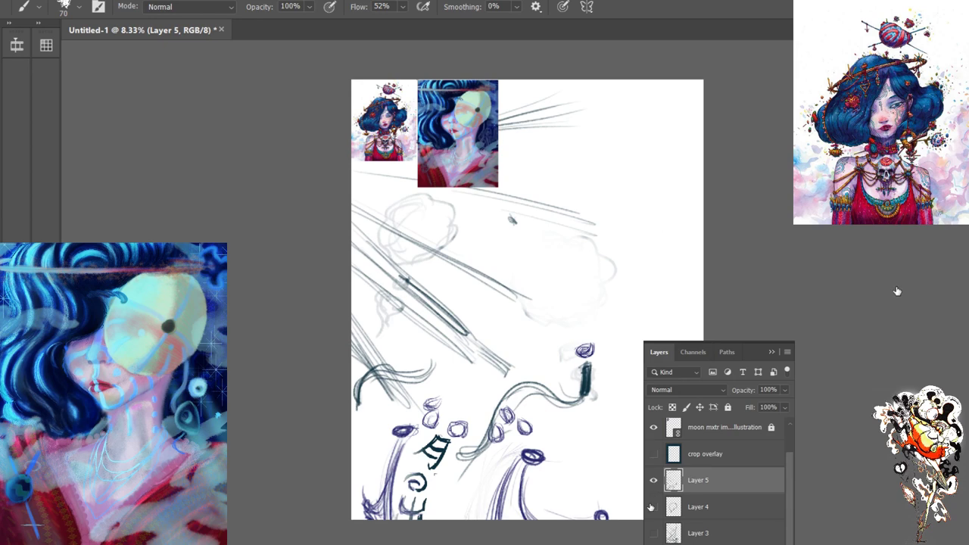
left_click(653, 507)
left_click(654, 533)
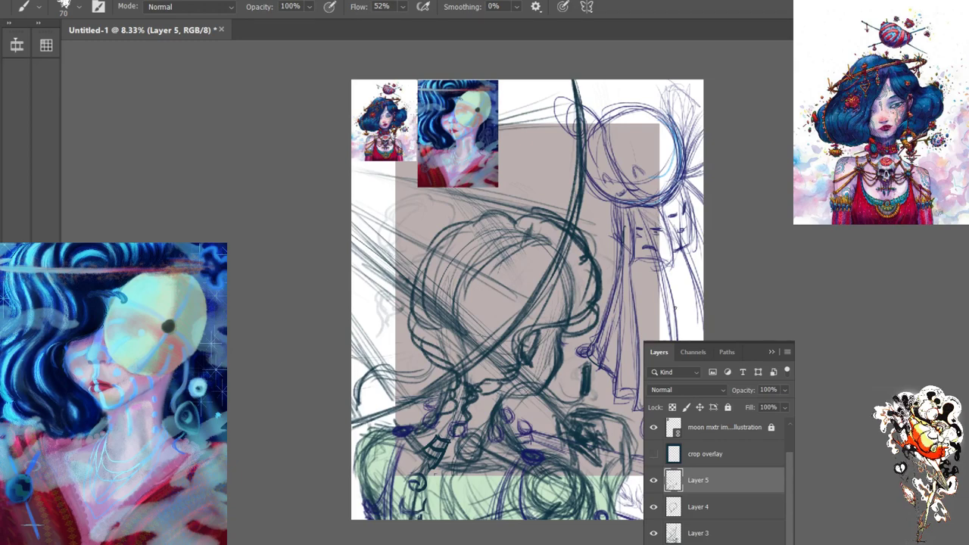
left_click(654, 481)
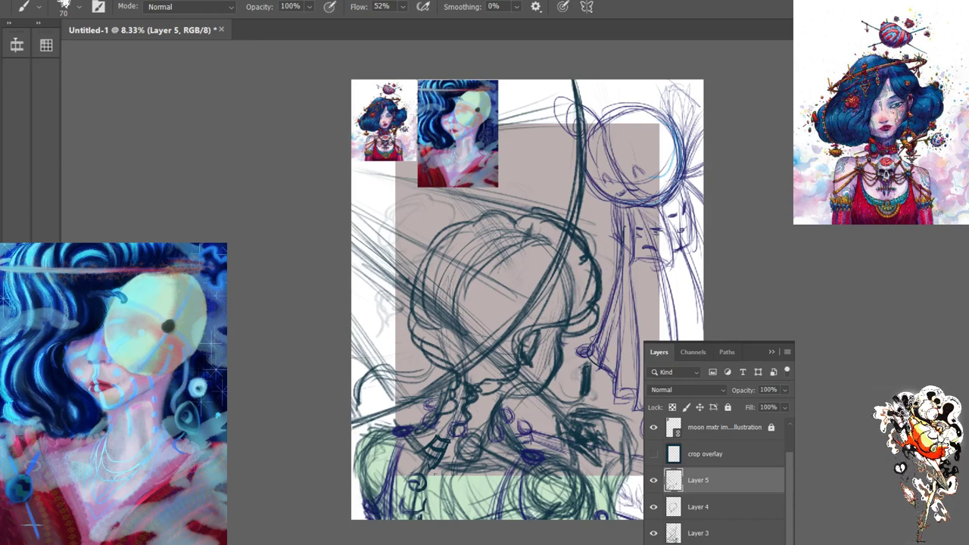
left_click_drag(379, 430, 355, 480)
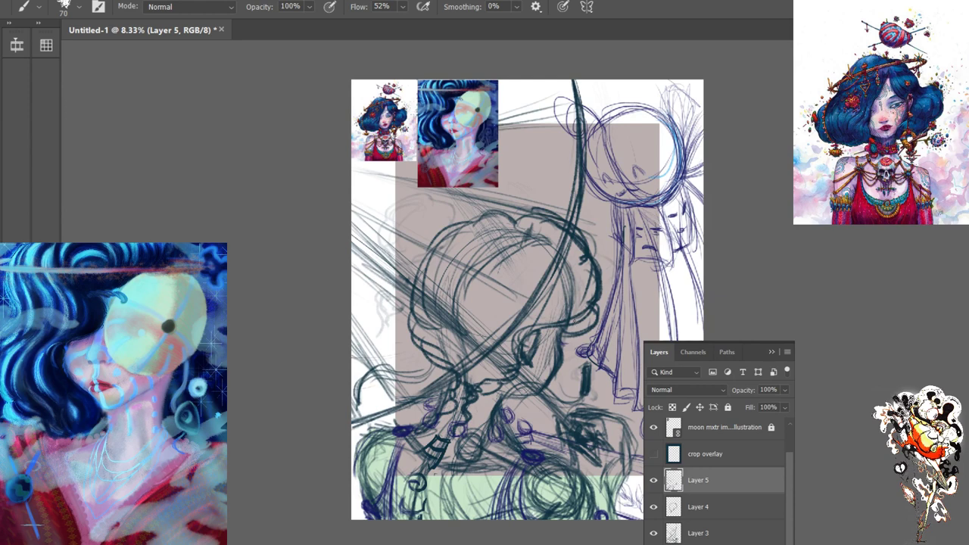
Paint many short dark strokes around and below the girl's neck
left_click_drag(555, 339, 543, 379)
mouse_move(538, 396)
left_mouse_down()
mouse_move(520, 345)
mouse_move(513, 424)
left_mouse_up()
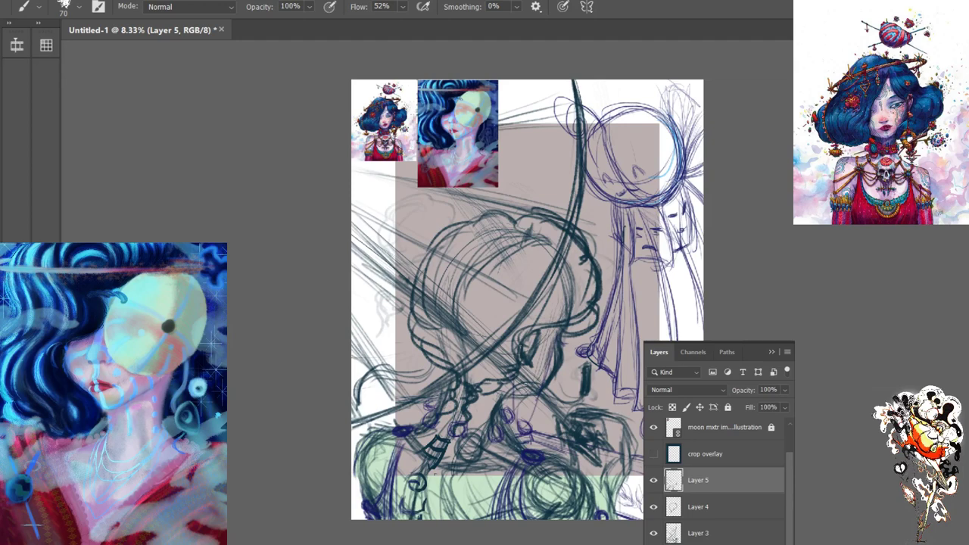
left_click_drag(527, 373, 522, 421)
left_click_drag(544, 355, 538, 386)
left_click_drag(534, 398, 523, 411)
left_click_drag(547, 340, 536, 387)
left_click_drag(535, 395, 529, 417)
left_click_drag(541, 372, 539, 386)
left_click_drag(547, 339, 537, 388)
mouse_move(535, 394)
left_mouse_down()
mouse_move(524, 432)
mouse_move(513, 410)
left_mouse_up()
left_click_drag(514, 417, 513, 433)
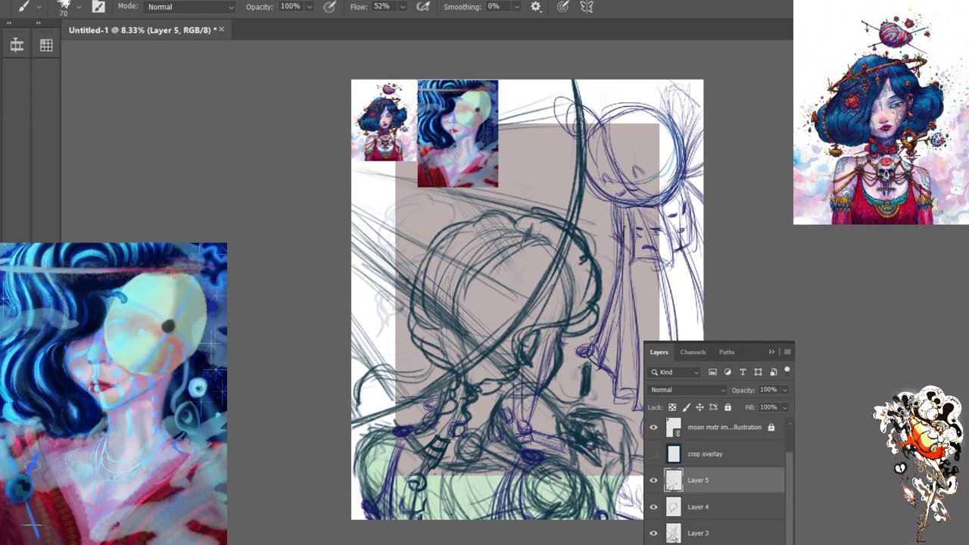
left_click_drag(547, 369, 544, 384)
left_click_drag(545, 400, 539, 432)
left_click_drag(542, 415, 536, 448)
left_click_drag(541, 346, 536, 379)
left_click_drag(540, 396, 533, 432)
left_click_drag(538, 433, 532, 448)
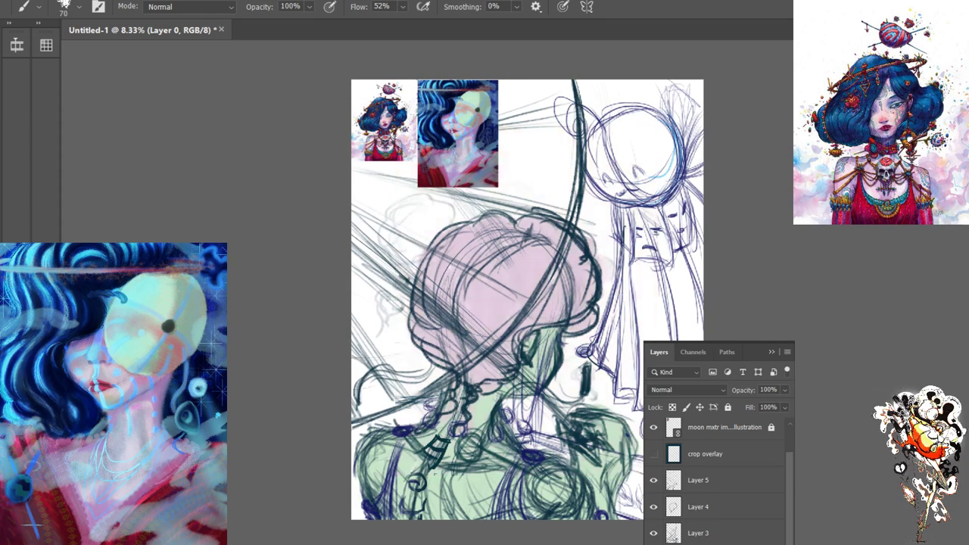
Hide the grey backdrop on Layer 2, return to Layer 0, and enlarge the brush slightly
key("alt+bracketleft")
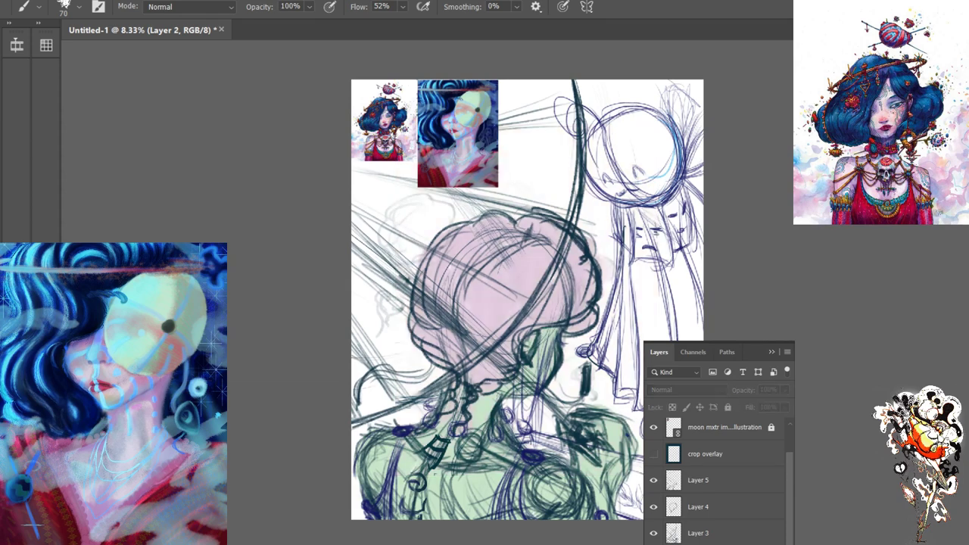
key("ctrl+comma")
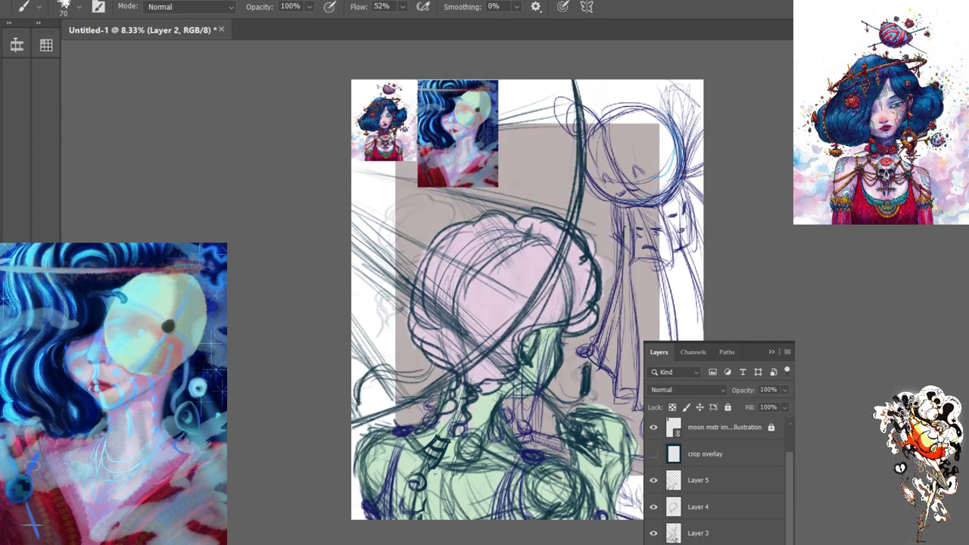
key("ctrl+comma")
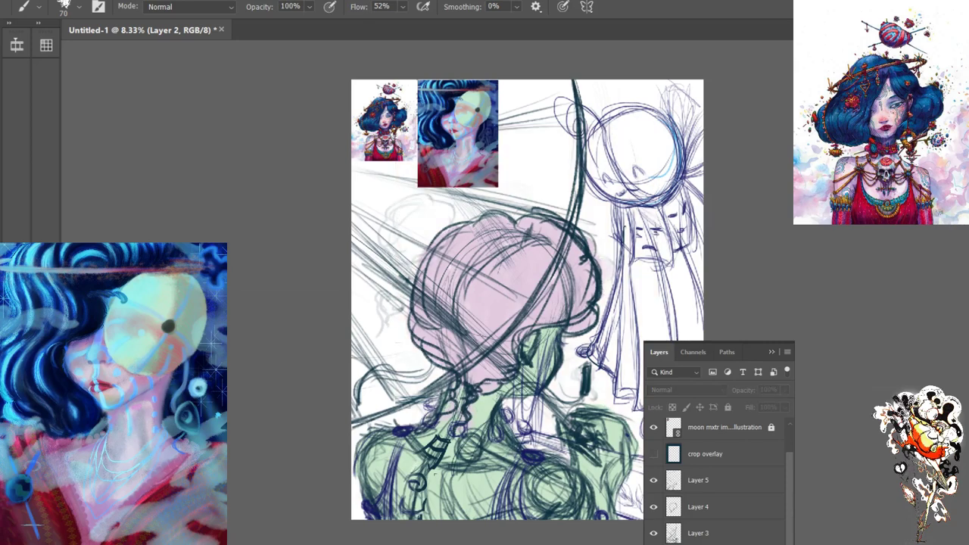
key("alt+bracketright")
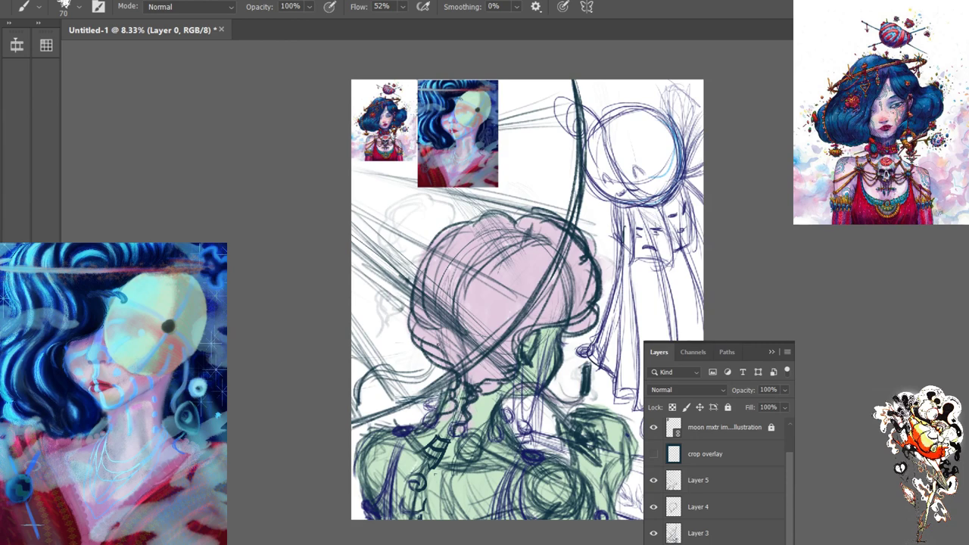
key("bracketright")
key("bracketright")
key("bracketright")
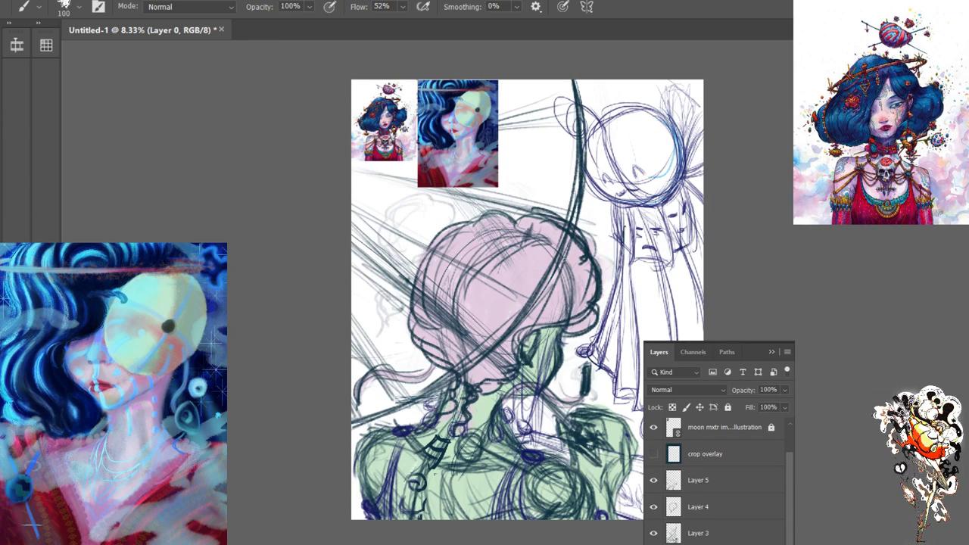
On a new layer, dab five red beads along the girl's neck
key("ctrl+shift+alt+n")
left_click_drag(491, 428, 497, 433)
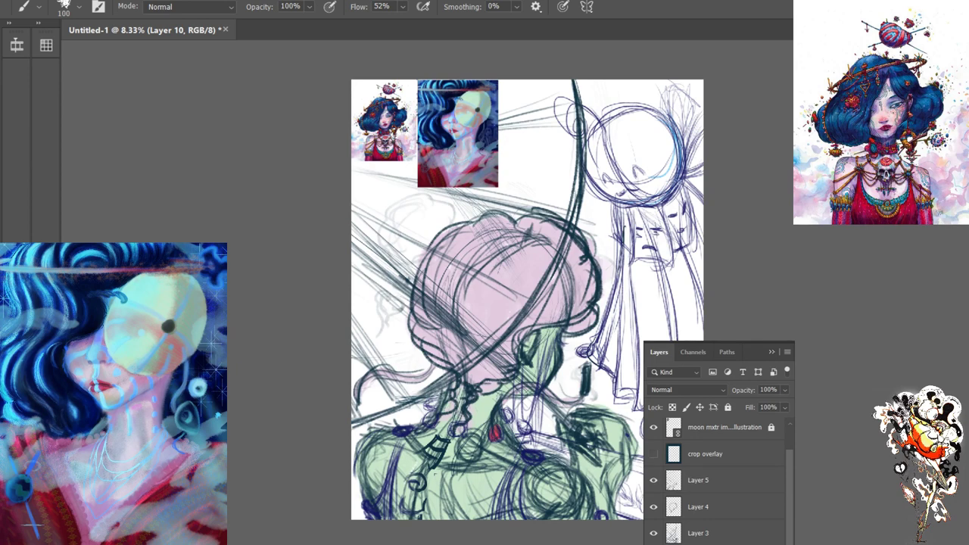
mouse_move(519, 426)
left_mouse_down()
mouse_move(527, 432)
mouse_move(505, 413)
mouse_move(512, 418)
left_mouse_up()
left_click_drag(461, 432, 458, 429)
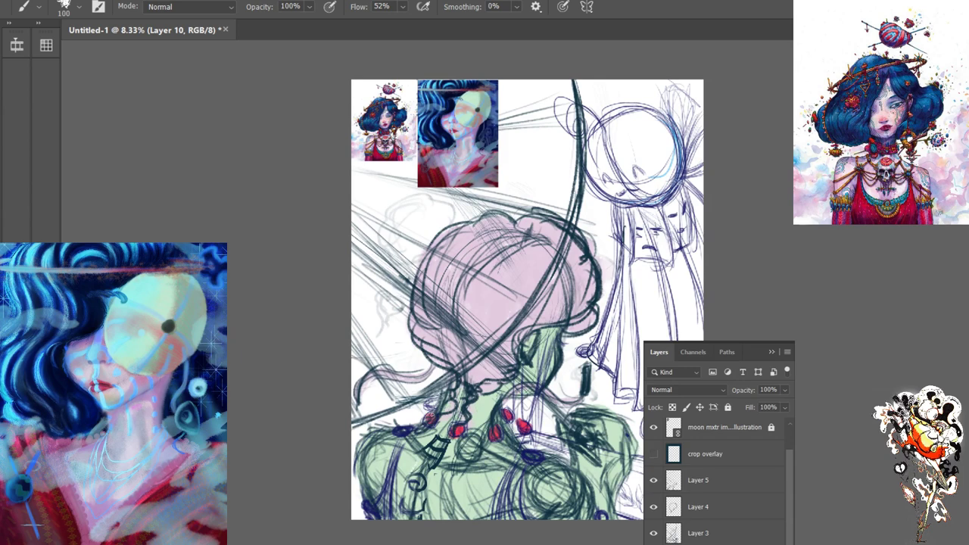
left_click(428, 419)
left_click(433, 404)
Fill Layer 9 dark blue and undo it, then add a new layer with an 1100 px brush
scroll(716, 481, "down", 1)
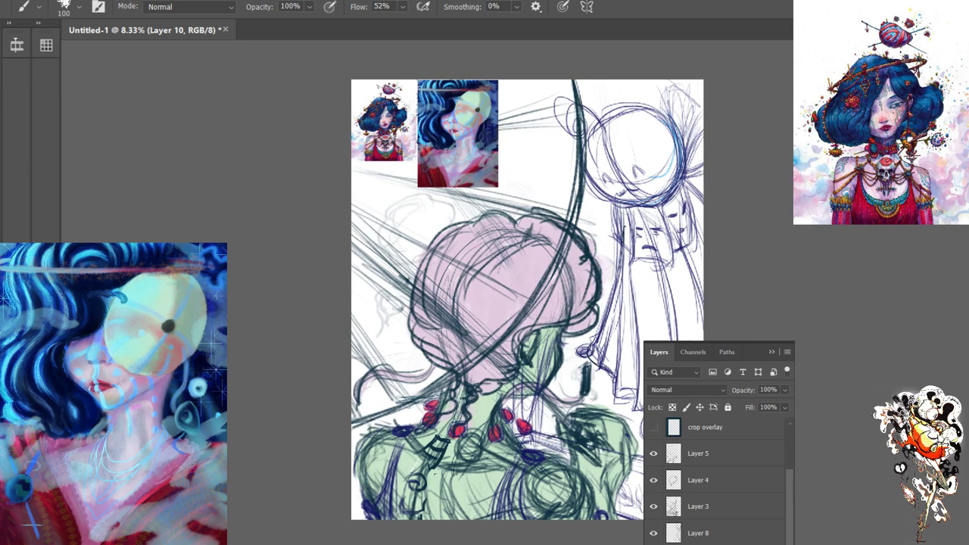
key("alt+bracketleft")
key("alt+BackSpace")
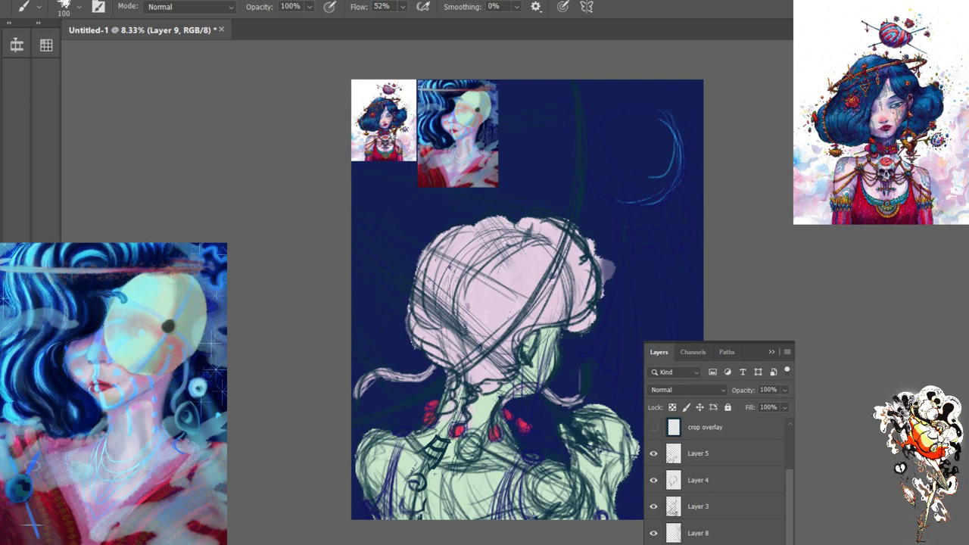
key("ctrl+z")
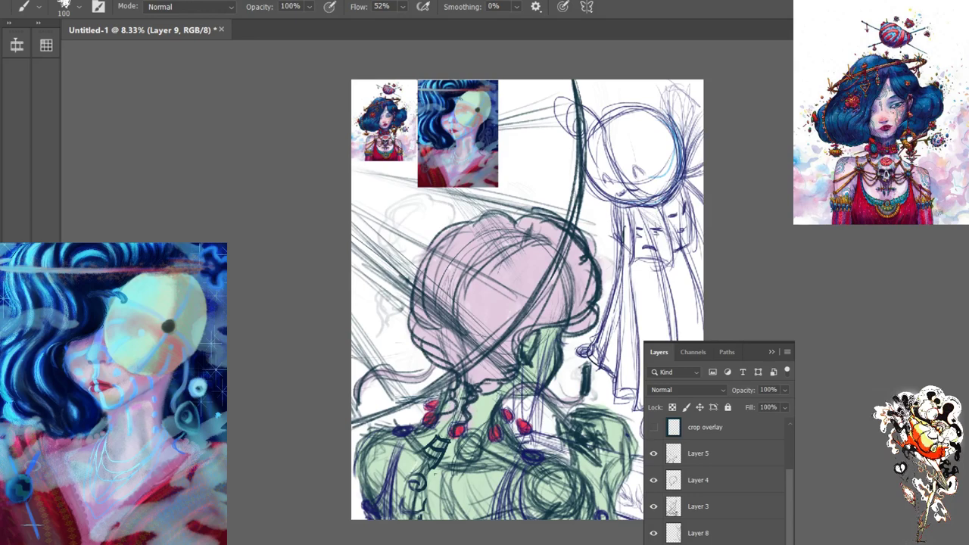
key("ctrl+shift+alt+n")
key("bracketright")
key("bracketright")
key("bracketright")
key("bracketright")
key("bracketright")
key("bracketright")
key("bracketright")
key("bracketright")
key("bracketright")
key("bracketright")
key("bracketright")
key("bracketright")
key("bracketright")
key("bracketright")
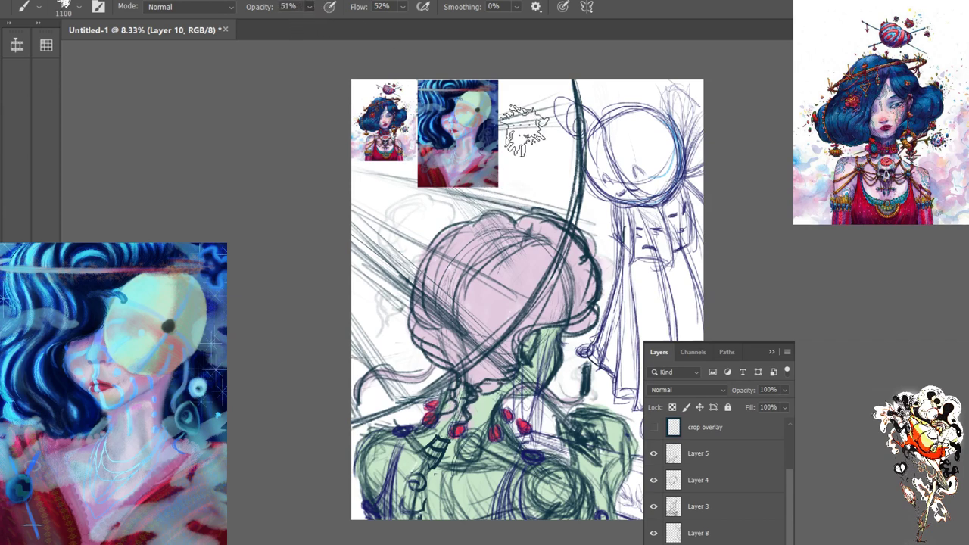
Brush soft light blue over the top, the pink hair and down the left edge
left_click_drag(524, 130, 516, 202)
mouse_move(473, 277)
left_mouse_down()
mouse_move(524, 140)
mouse_move(407, 364)
mouse_move(526, 229)
mouse_move(431, 362)
mouse_move(532, 227)
mouse_move(445, 352)
mouse_move(528, 253)
mouse_move(448, 348)
mouse_move(497, 322)
mouse_move(468, 343)
mouse_move(516, 279)
mouse_move(562, 168)
mouse_move(562, 185)
mouse_move(546, 82)
mouse_move(523, 143)
left_mouse_up()
mouse_move(433, 280)
left_mouse_down()
mouse_move(452, 155)
mouse_move(507, 184)
mouse_move(454, 182)
mouse_move(500, 87)
mouse_move(484, 144)
mouse_move(390, 184)
mouse_move(371, 238)
left_mouse_up()
mouse_move(363, 94)
left_mouse_down()
mouse_move(371, 330)
mouse_move(379, 249)
left_mouse_up()
mouse_move(326, 329)
left_mouse_down()
mouse_move(462, 276)
mouse_move(399, 387)
mouse_move(405, 372)
mouse_move(352, 387)
mouse_move(360, 397)
left_mouse_up()
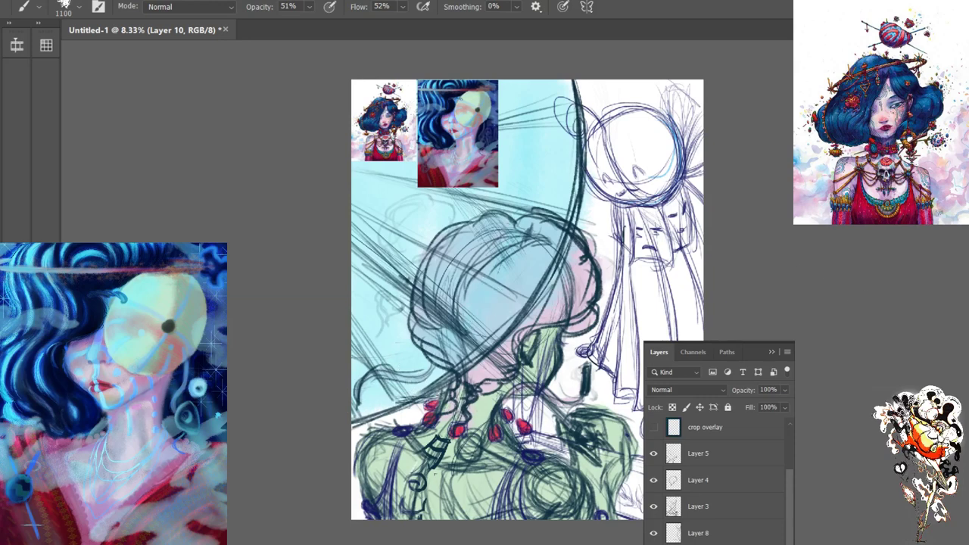
Add white strokes over the neck and chest on Layer 9, then start a new layer with a 500 brush
key("alt+bracketleft")
left_click_drag(447, 135, 463, 171)
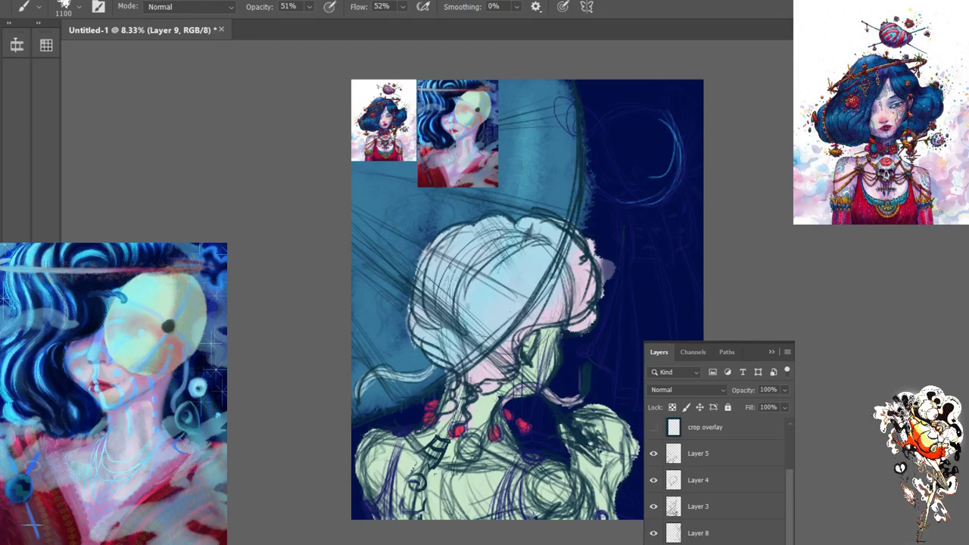
key("ctrl+shift+alt+n")
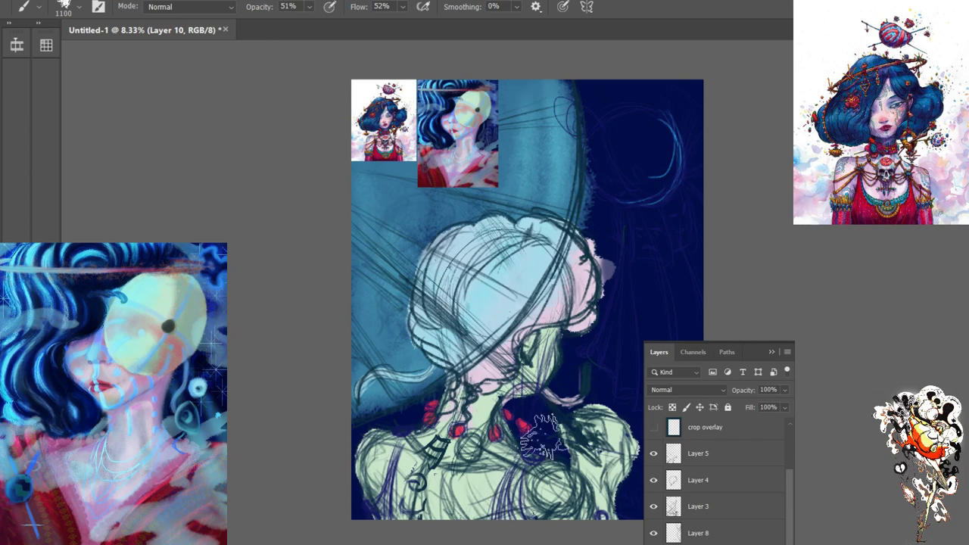
key("bracketleft")
key("bracketleft")
key("bracketleft")
key("bracketleft")
key("bracketleft")
key("bracketleft")
key("bracketleft")
key("bracketleft")
key("bracketleft")
key("bracketleft")
key("bracketleft")
key("bracketleft")
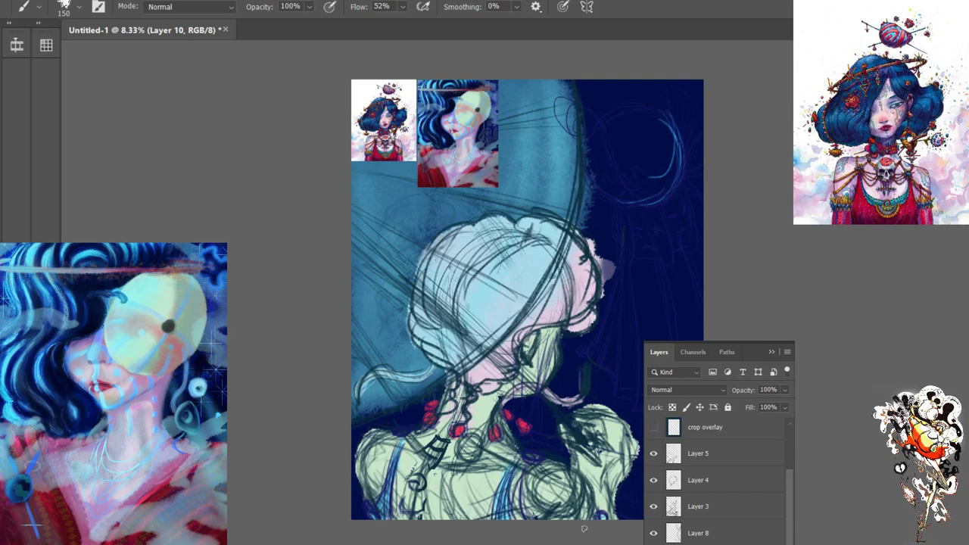
Check the Layer 4 and Layer 5 sketches, load Layer 5 as a selection, then deselect it
left_click(675, 485)
left_click(655, 480)
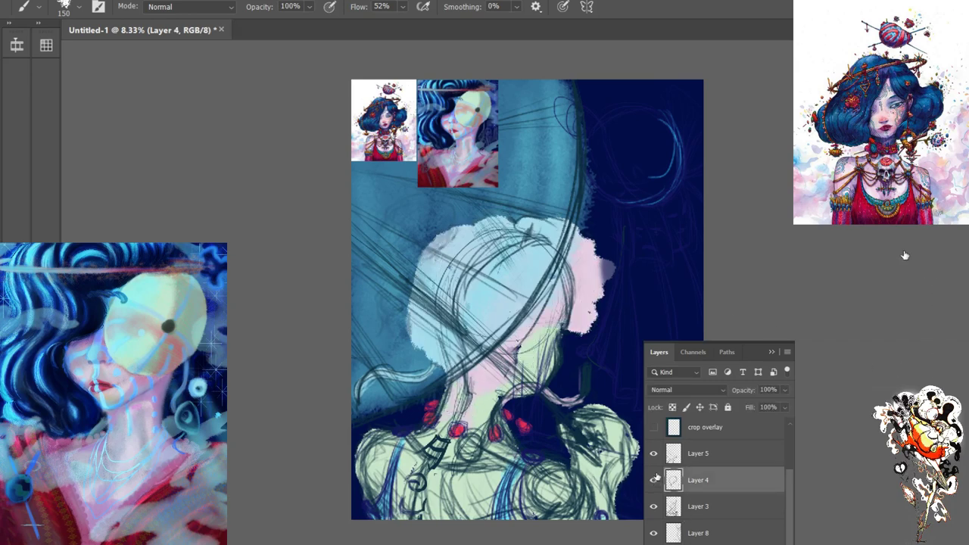
left_click(655, 479)
left_click(655, 455)
left_click(655, 454)
left_click(677, 458)
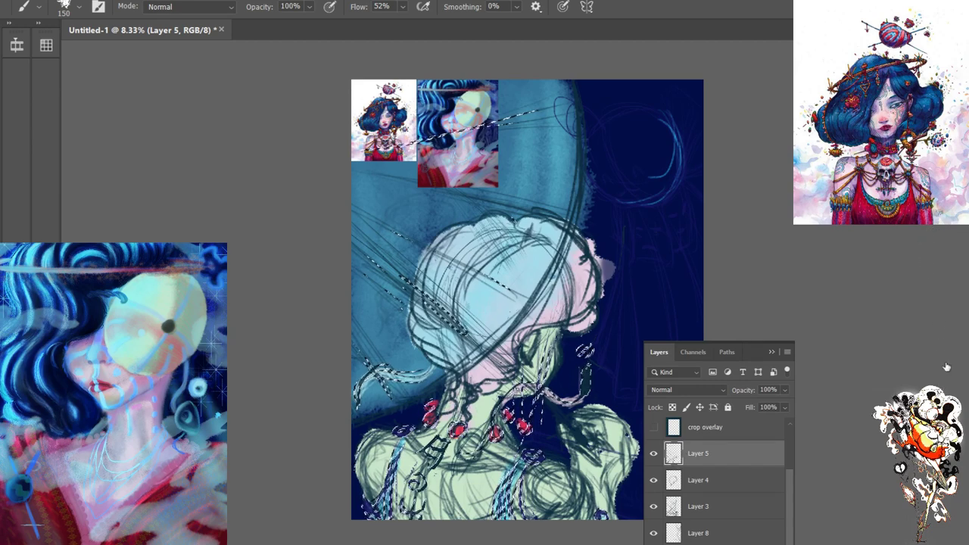
key("ctrl+shift+alt+n")
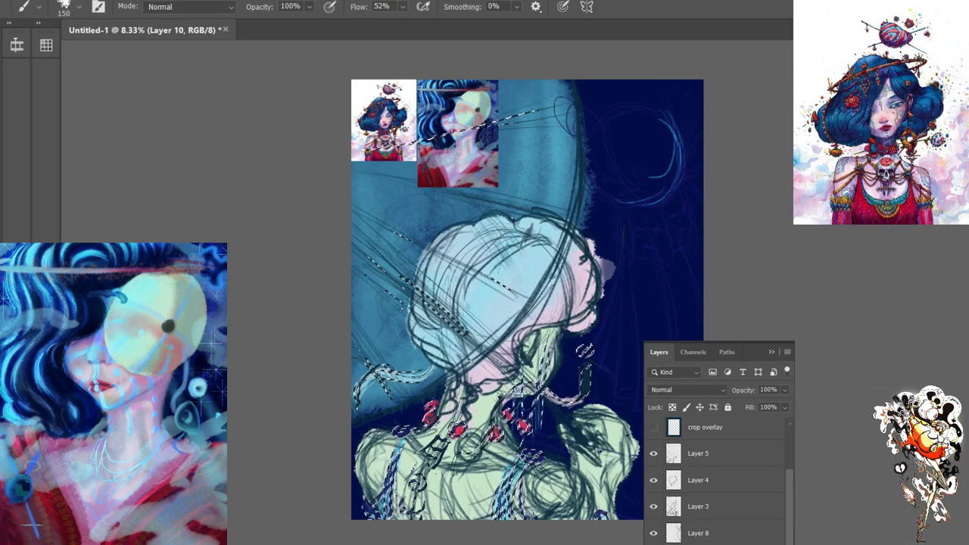
key("ctrl+d")
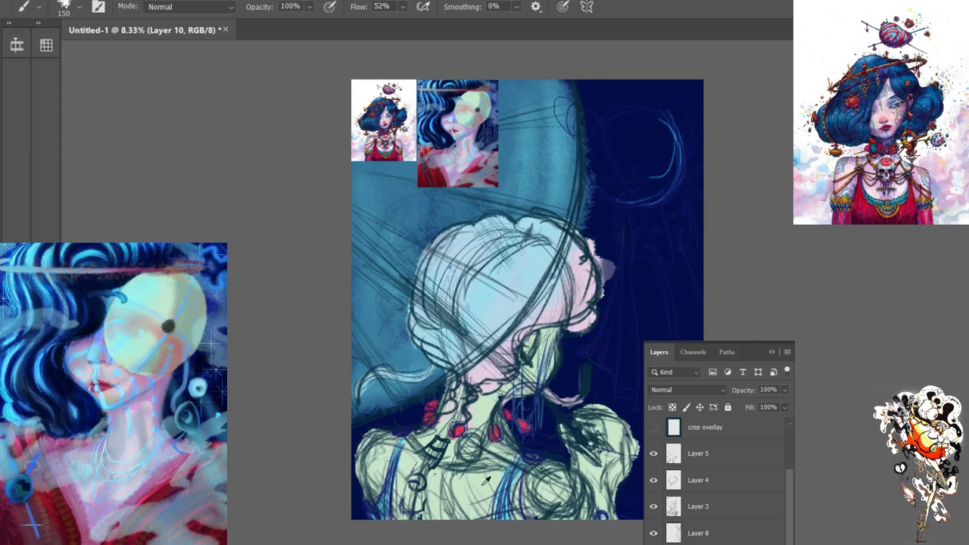
Restore the blue circle sketch and paint a dark brown disc inside it on a new layer with a 700 brush
key("i")
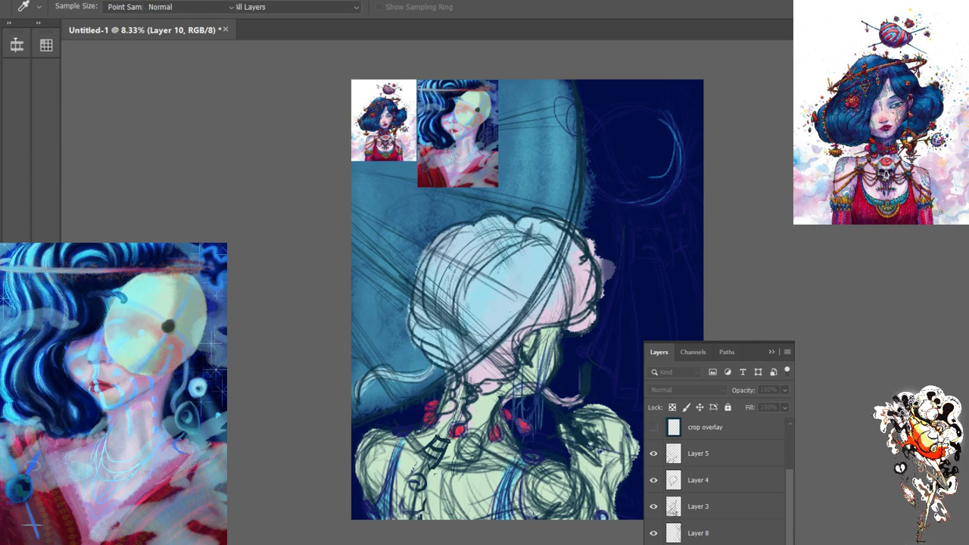
key("b")
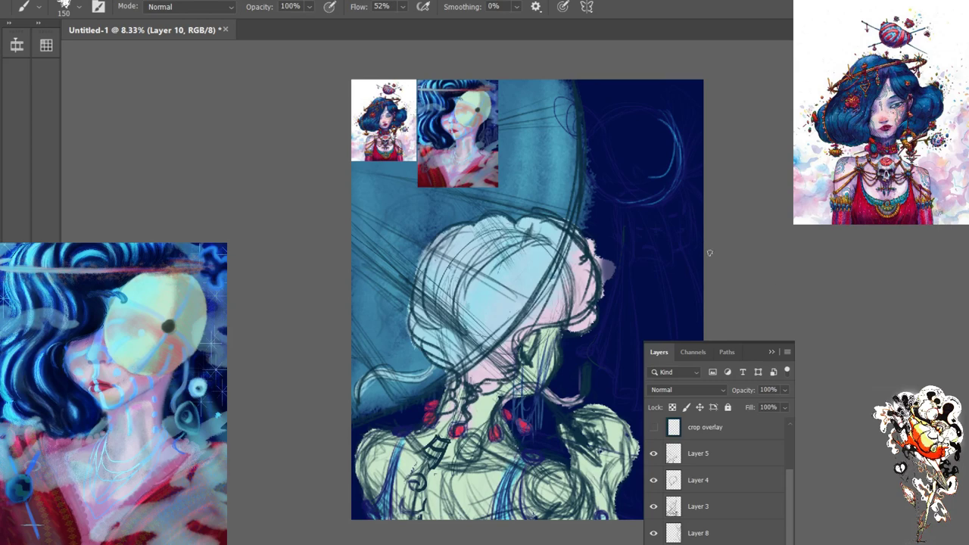
left_click(698, 533)
key("ctrl+z")
key("ctrl+z")
key("ctrl+shift+alt+n")
key("bracketright")
key("bracketright")
key("bracketright")
key("bracketright")
key("bracketright")
key("bracketright")
key("bracketright")
key("bracketright")
mouse_move(630, 151)
left_mouse_down()
mouse_move(644, 174)
mouse_move(653, 161)
mouse_move(634, 139)
mouse_move(642, 140)
mouse_move(628, 139)
mouse_move(646, 151)
mouse_move(632, 182)
mouse_move(642, 135)
mouse_move(656, 140)
mouse_move(652, 174)
mouse_move(625, 159)
mouse_move(640, 168)
left_mouse_up()
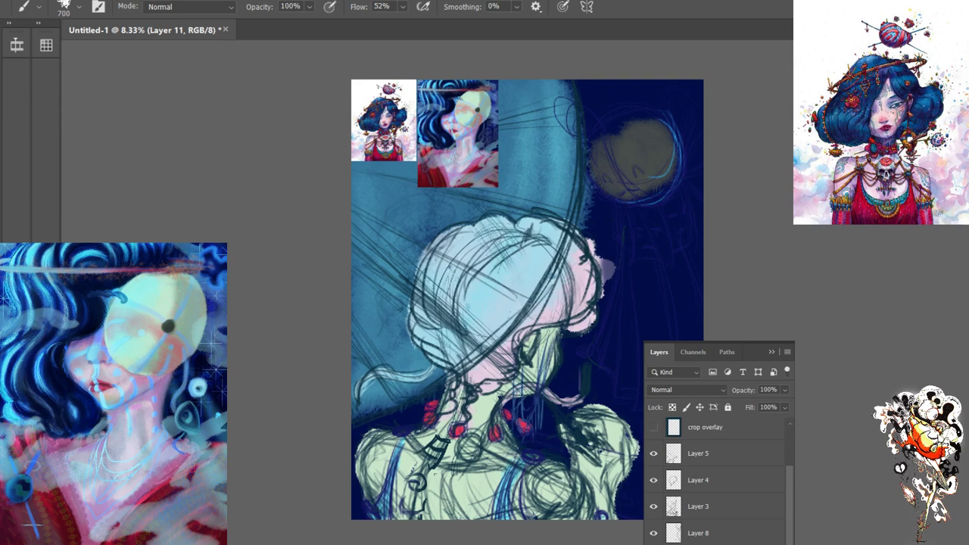
Sample a light canvas colour and paint pale strokes over the moon and down into the ghost shape
key("i")
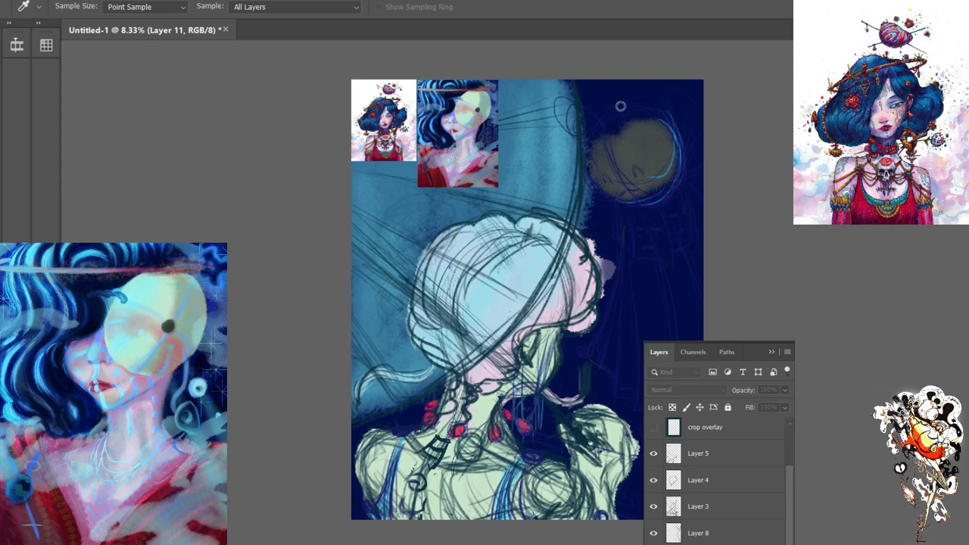
left_click(620, 106)
key("b")
mouse_move(636, 148)
left_mouse_down()
mouse_move(604, 147)
mouse_move(633, 178)
mouse_move(604, 159)
mouse_move(604, 181)
mouse_move(627, 184)
mouse_move(625, 197)
mouse_move(655, 178)
mouse_move(663, 159)
mouse_move(652, 138)
mouse_move(669, 174)
mouse_move(646, 200)
mouse_move(633, 138)
mouse_move(665, 180)
mouse_move(666, 155)
mouse_move(682, 159)
mouse_move(632, 140)
mouse_move(610, 155)
mouse_move(640, 133)
mouse_move(610, 159)
mouse_move(640, 137)
mouse_move(617, 178)
mouse_move(617, 136)
mouse_move(669, 338)
mouse_move(635, 217)
mouse_move(637, 381)
mouse_move(637, 216)
mouse_move(688, 339)
mouse_move(659, 210)
mouse_move(695, 332)
mouse_move(655, 181)
mouse_move(704, 294)
mouse_move(681, 180)
mouse_move(678, 276)
mouse_move(691, 269)
mouse_move(645, 324)
mouse_move(630, 216)
mouse_move(630, 386)
mouse_move(645, 269)
mouse_move(640, 224)
mouse_move(638, 296)
mouse_move(617, 364)
mouse_move(610, 348)
mouse_move(602, 356)
mouse_move(604, 333)
mouse_move(615, 337)
mouse_move(638, 201)
mouse_move(660, 286)
mouse_move(670, 204)
mouse_move(682, 190)
mouse_move(701, 312)
left_mouse_up()
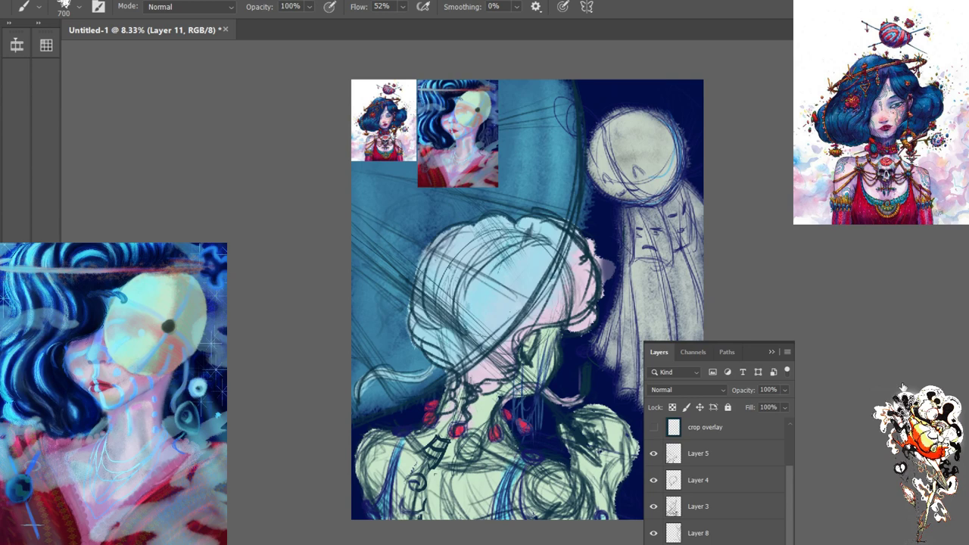
key("i")
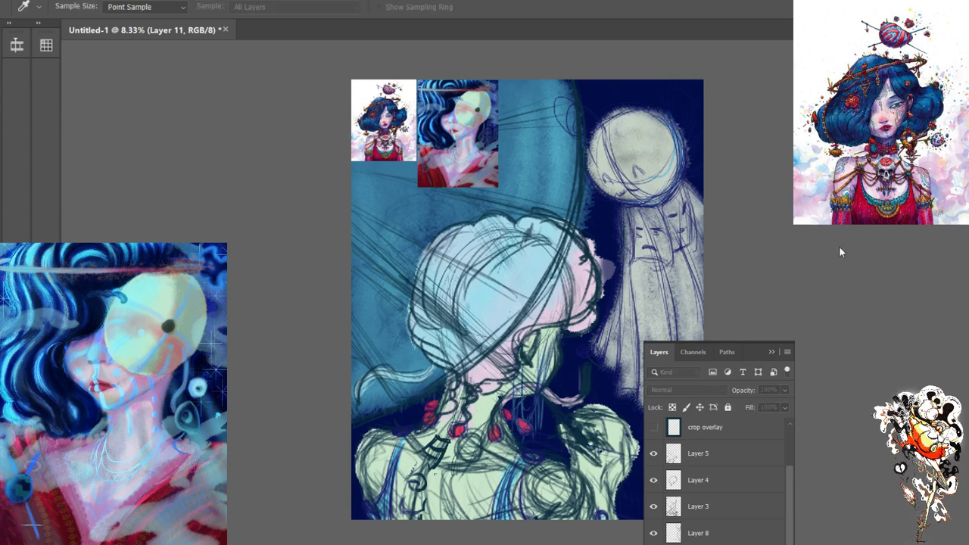
left_click(654, 507)
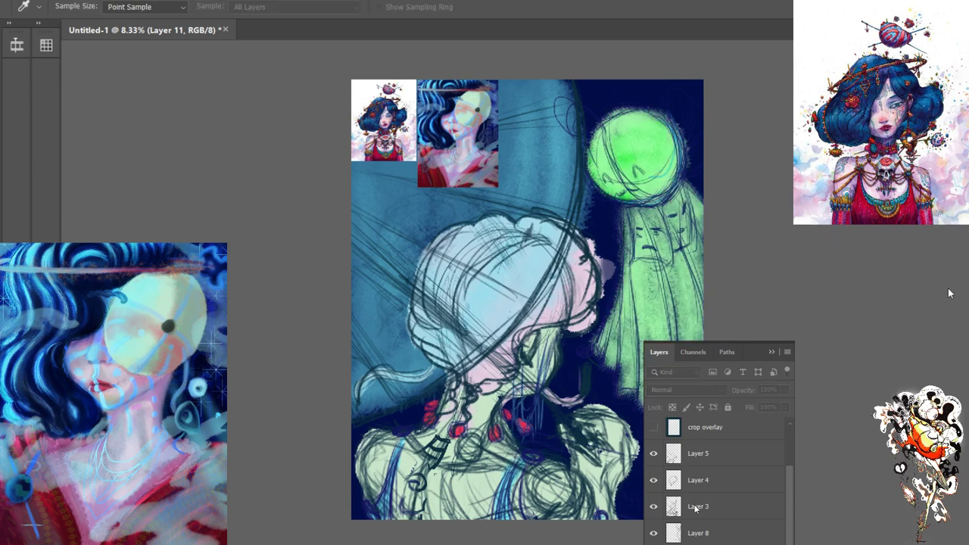
left_click(654, 507)
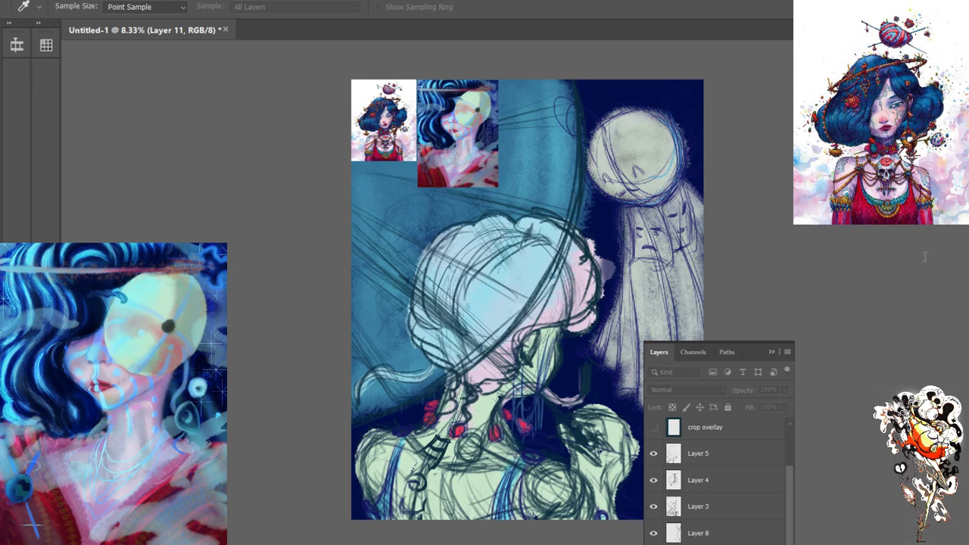
key("b")
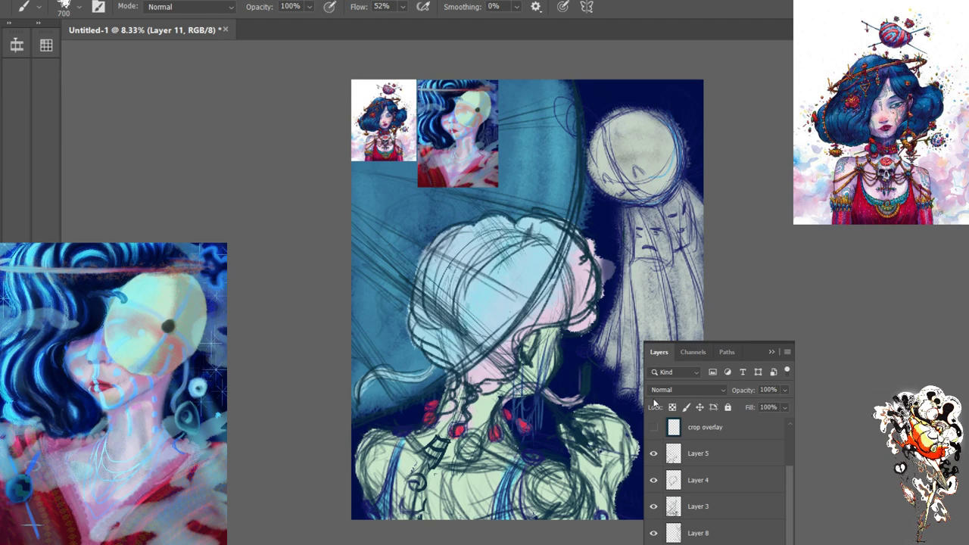
key("ctrl+i")
key("ctrl+z")
key("i")
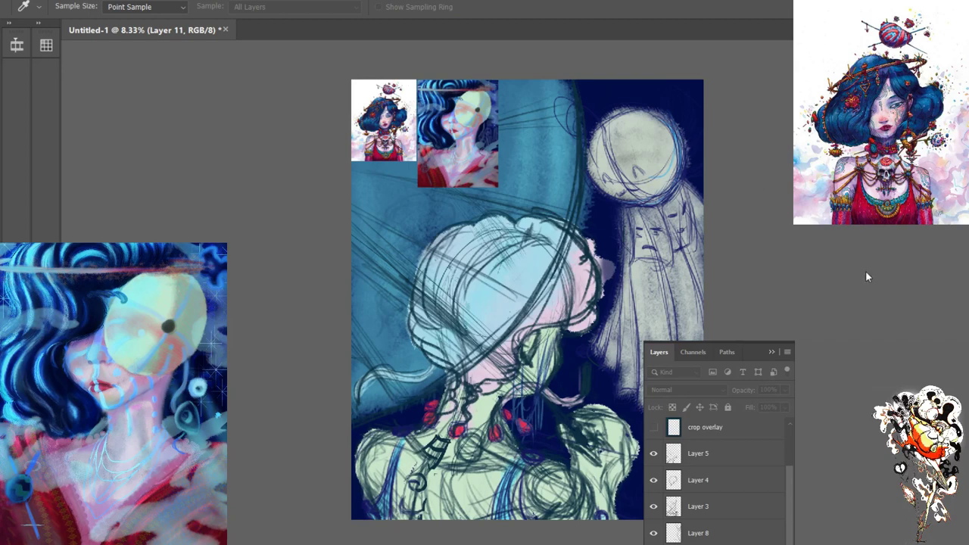
key("ctrl+i")
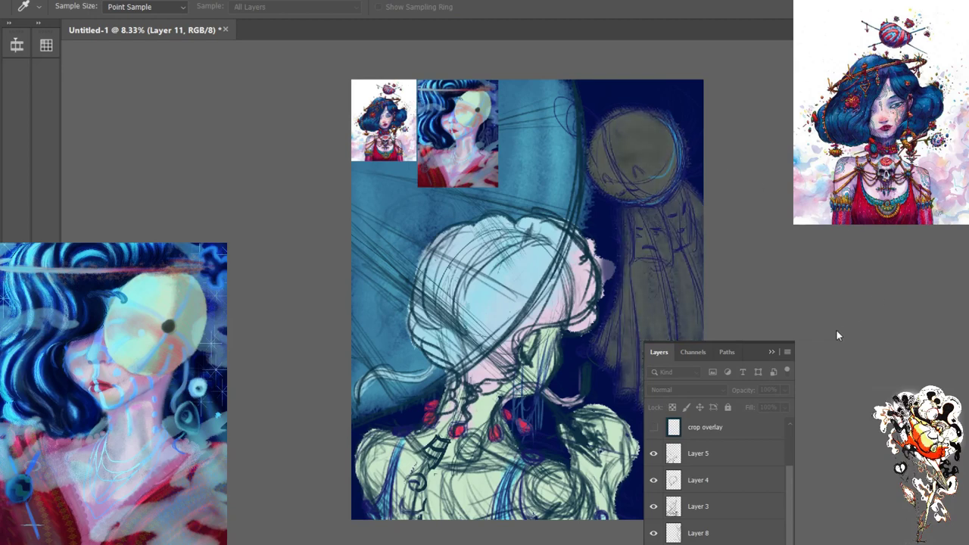
key("ctrl+i")
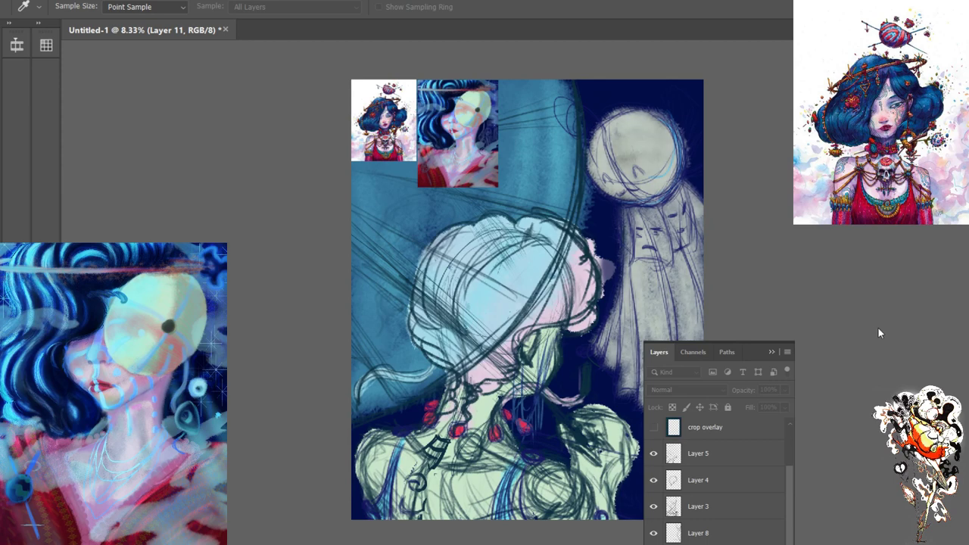
key("ctrl+i")
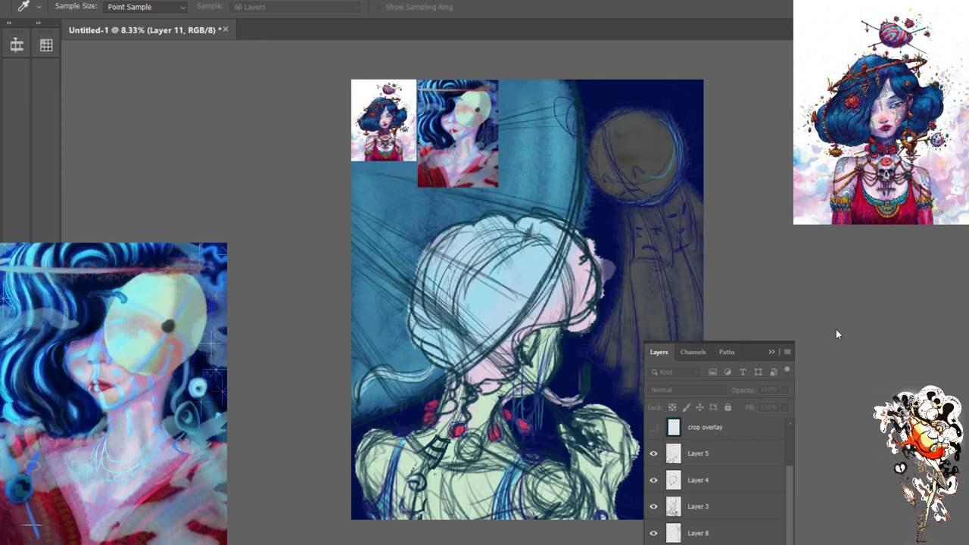
key("ctrl+i")
key("ctrl+i")
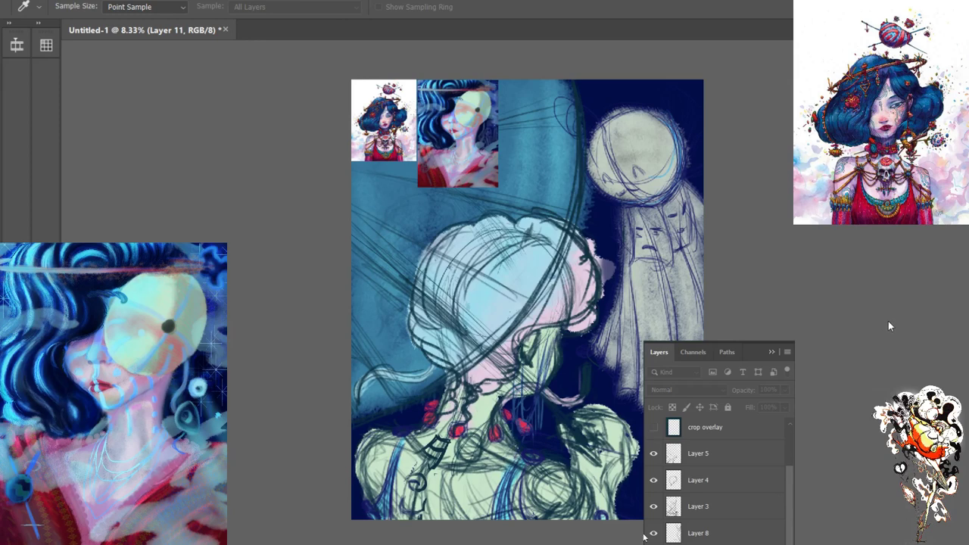
Smooth the moon with grey, sketch the ghost's face and veil, and draw dark edge lines at size 200
key("b")
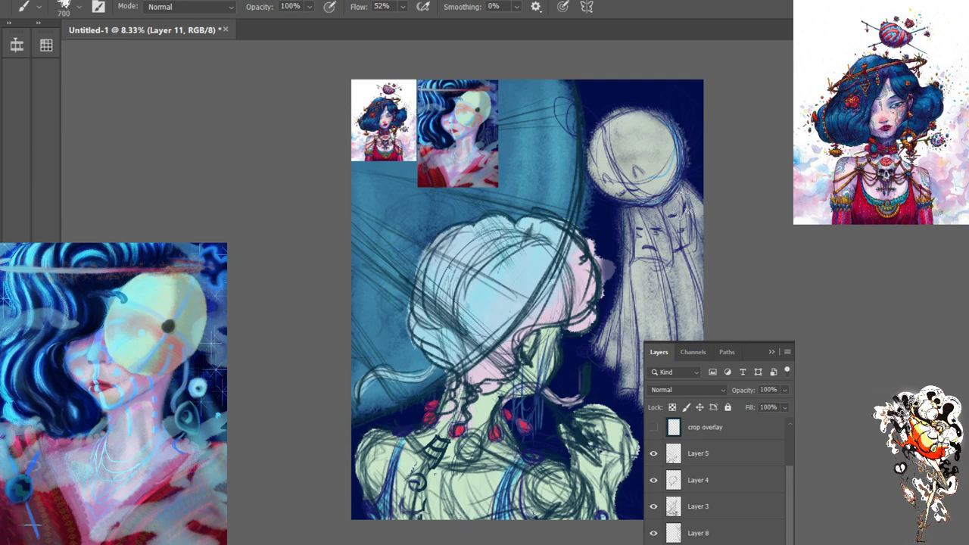
mouse_move(647, 150)
left_mouse_down()
mouse_move(659, 174)
mouse_move(656, 136)
mouse_move(618, 145)
left_mouse_up()
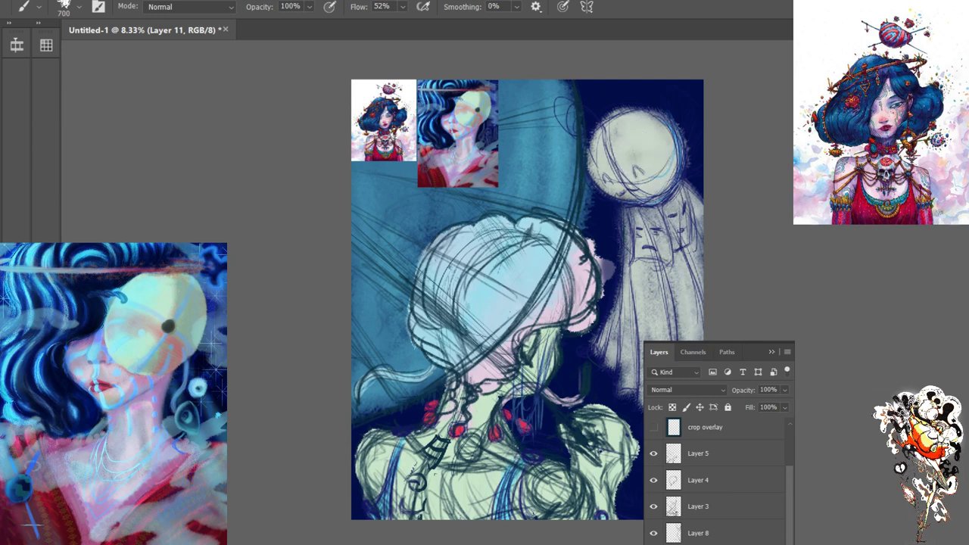
left_click_drag(678, 227, 691, 203)
left_click_drag(606, 336, 625, 363)
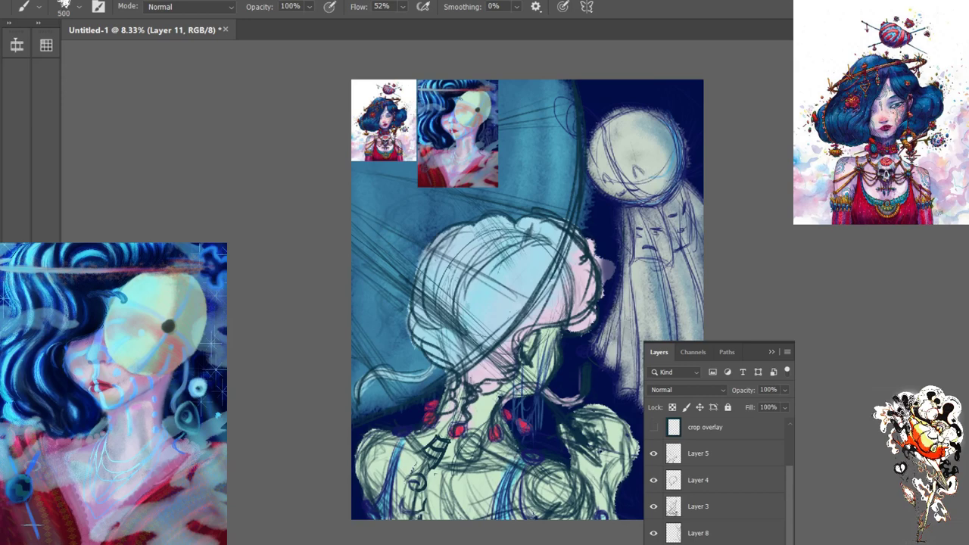
key("bracketleft")
key("bracketleft")
key("bracketleft")
key("bracketleft")
key("bracketleft")
key("bracketleft")
left_click_drag(623, 297, 624, 383)
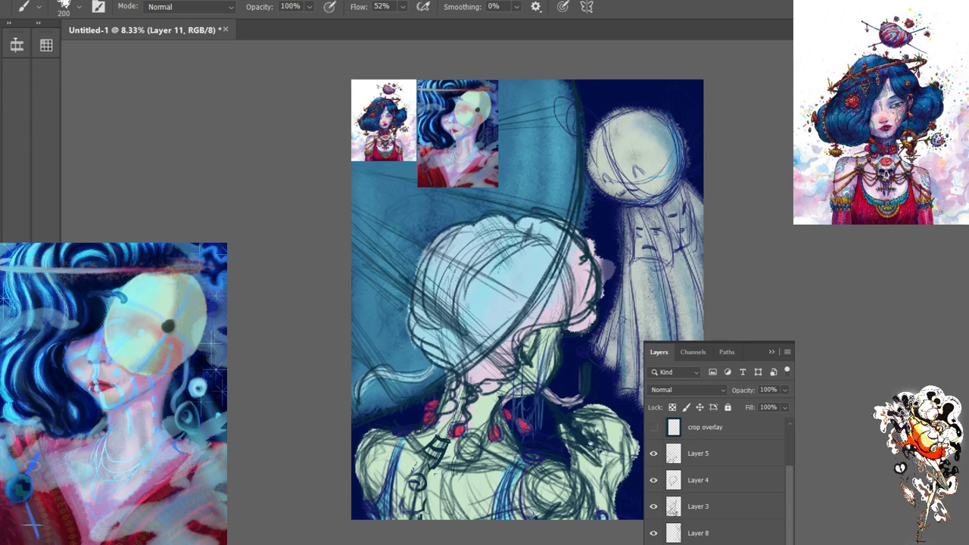
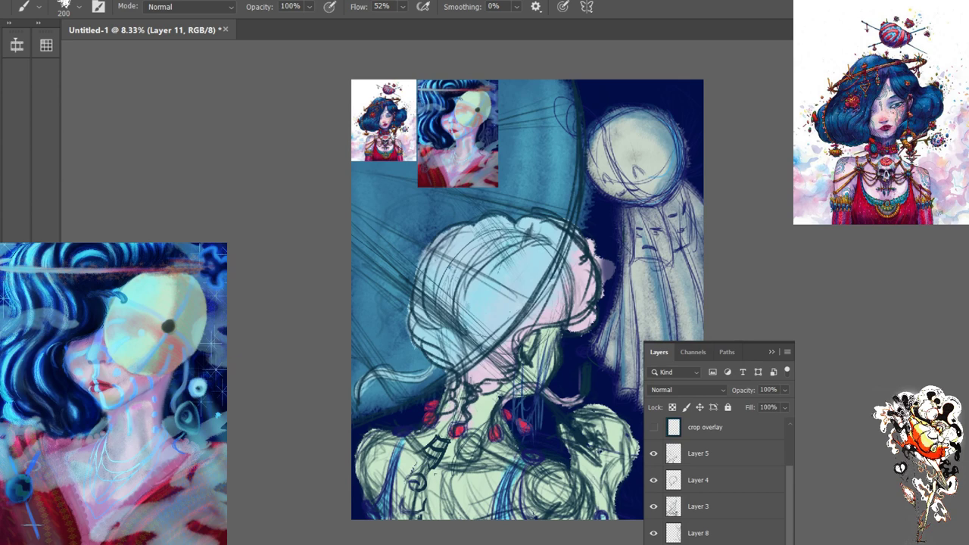
Sample a colour from the moon and return to the brush at 42% opacity, size 500
key("alt")
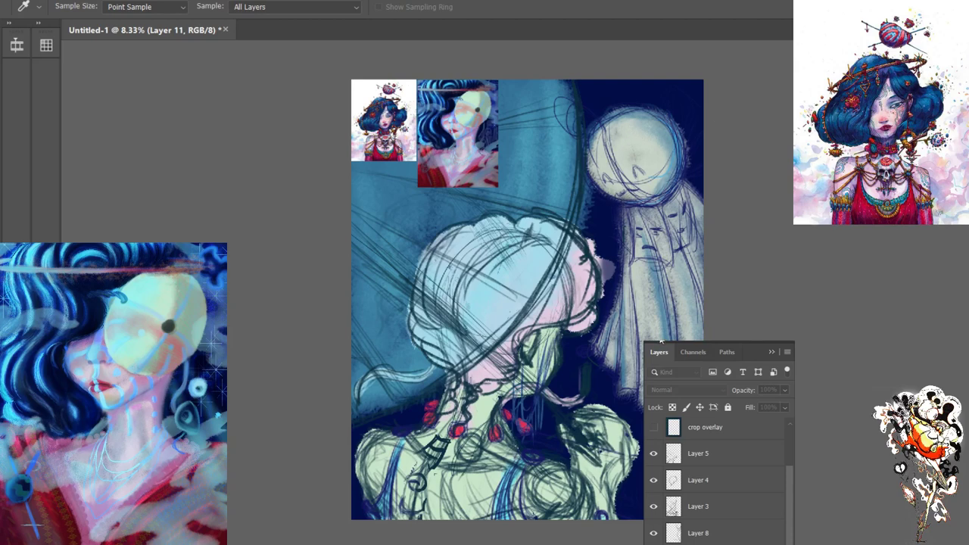
key("b")
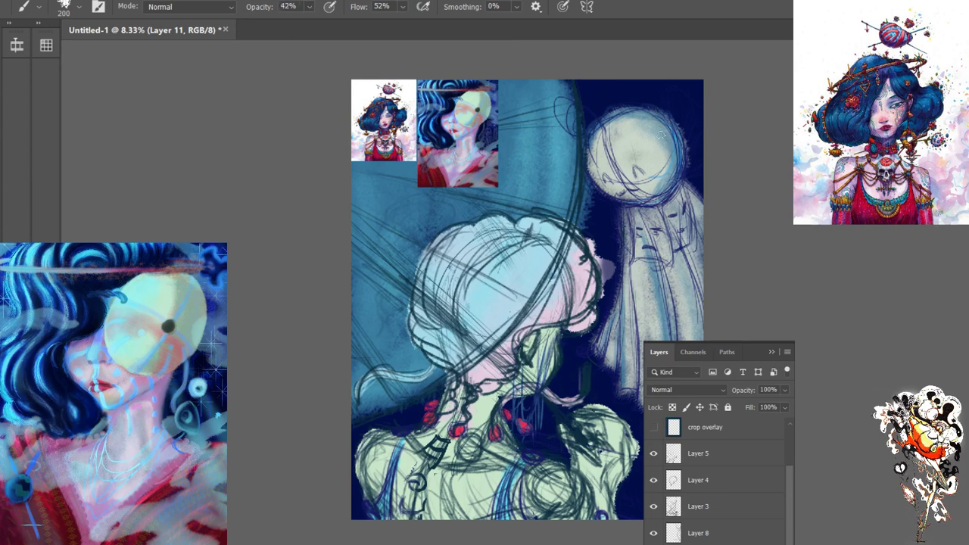
key("bracketright")
key("bracketright")
key("bracketright")
key("bracketright")
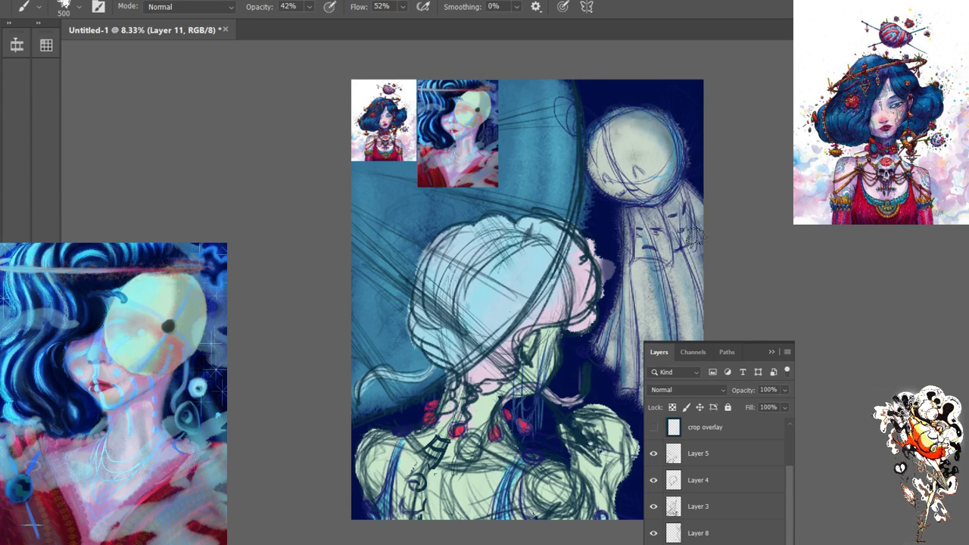
Darken and reshape the ghost's right side and faces with bluish strokes, then shrink the brush to 400
left_click_drag(701, 334, 658, 206)
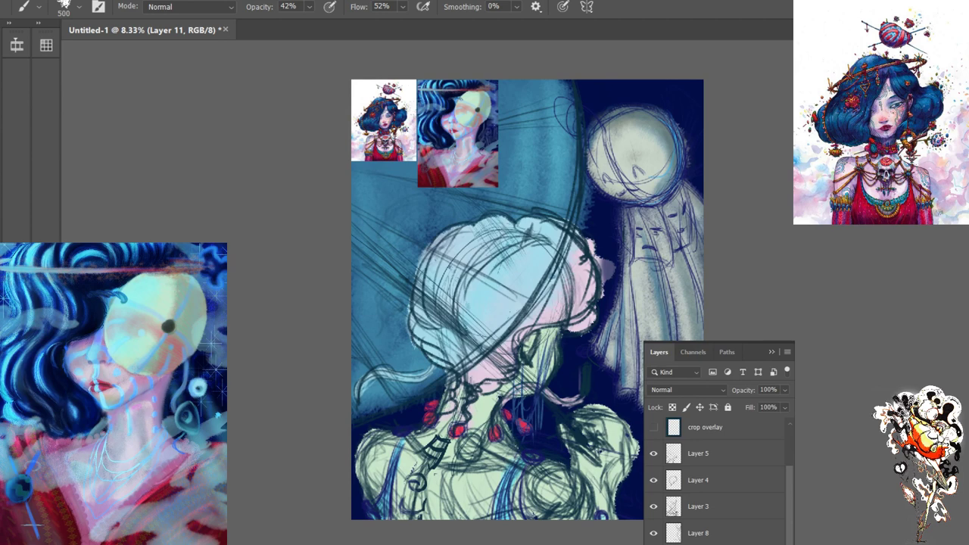
key("bracketleft")
key("bracketleft")
key("bracketleft")
key("bracketleft")
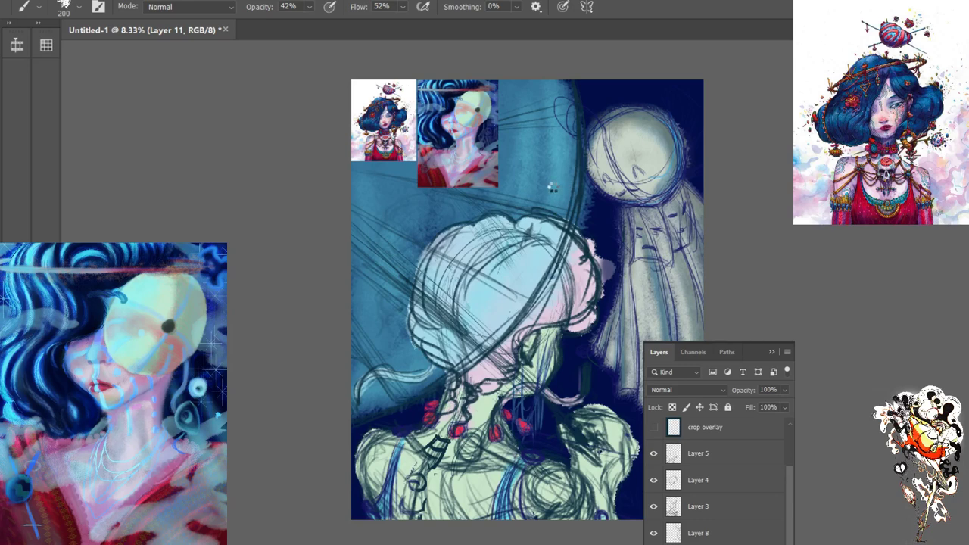
Sample a blue from the canvas and switch back to a size-400 brush
key("i")
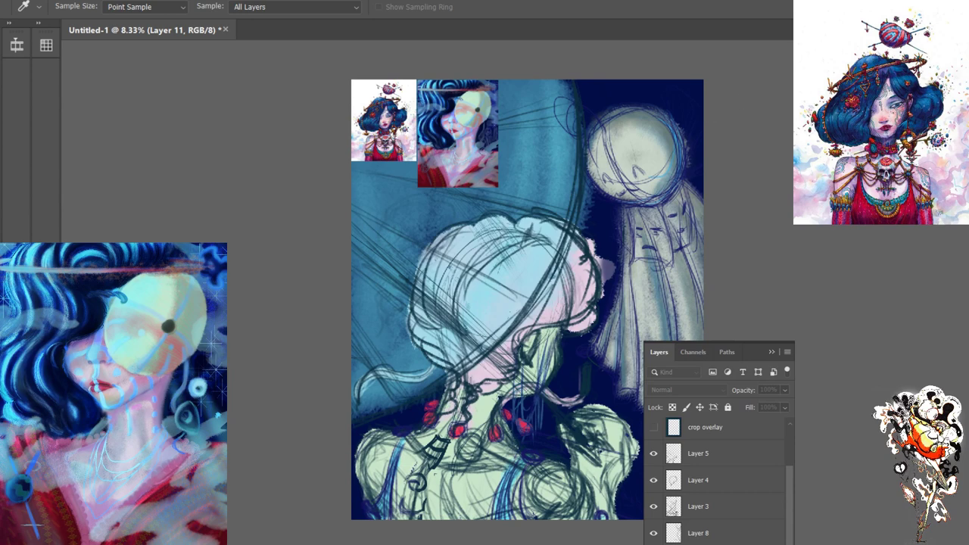
key("b")
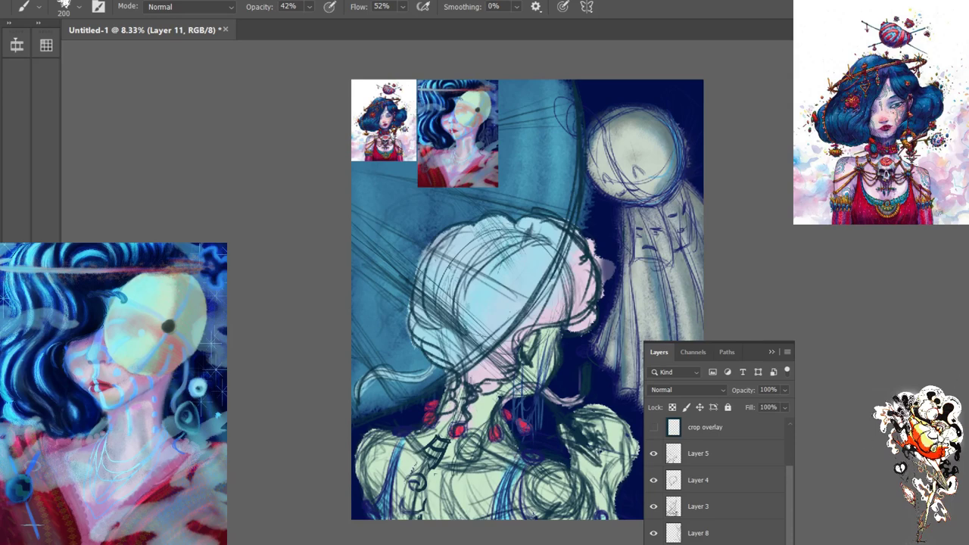
key("bracketright")
key("bracketright")
key("bracketright")
key("bracketright")
key("bracketright")
key("bracketright")
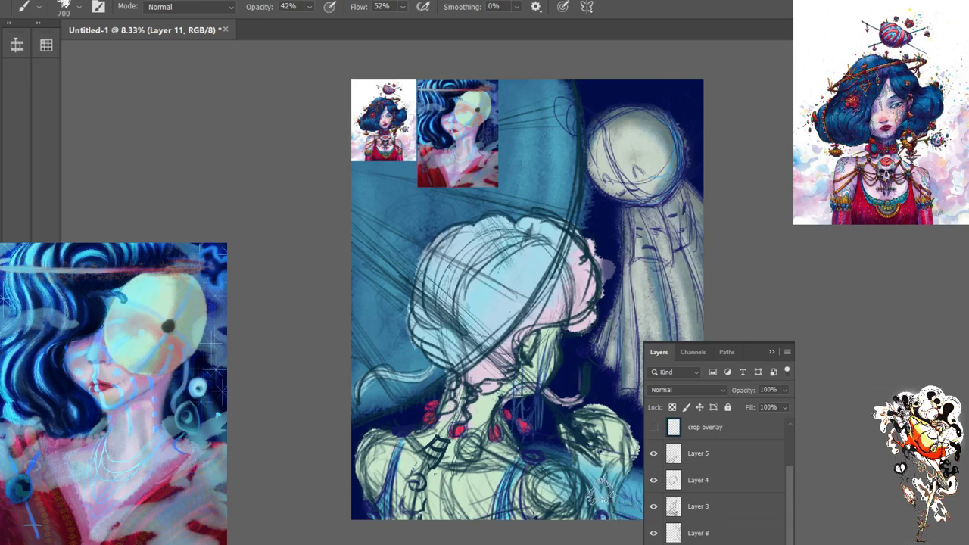
Paint dark blue over the lower right corner of the canvas
left_click_drag(609, 479, 622, 497)
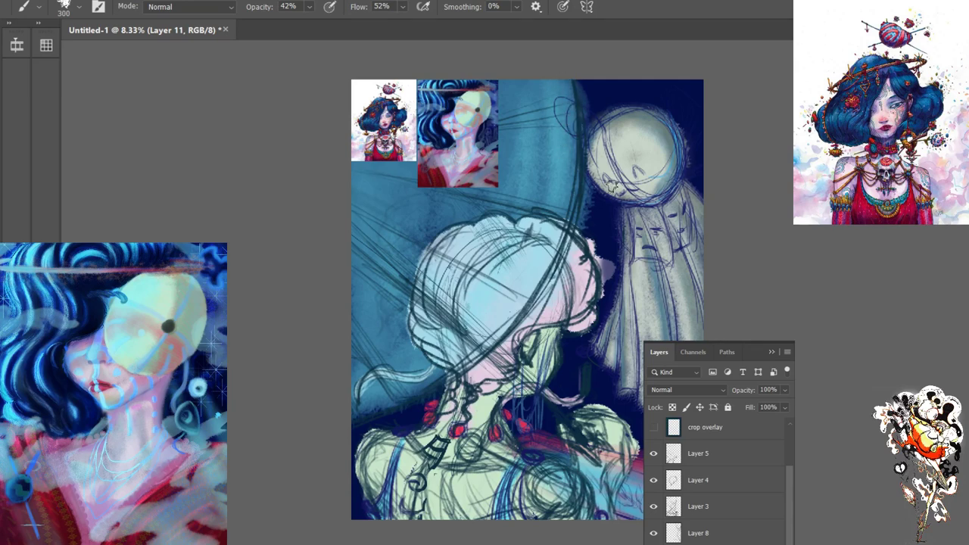
Resize the brush to 150, then to 200, for the table edge and ghost veil
key("bracketleft")
key("bracketleft")
key("bracketleft")
key("bracketleft")
key("bracketleft")
key("bracketright")
key("bracketright")
key("bracketright")
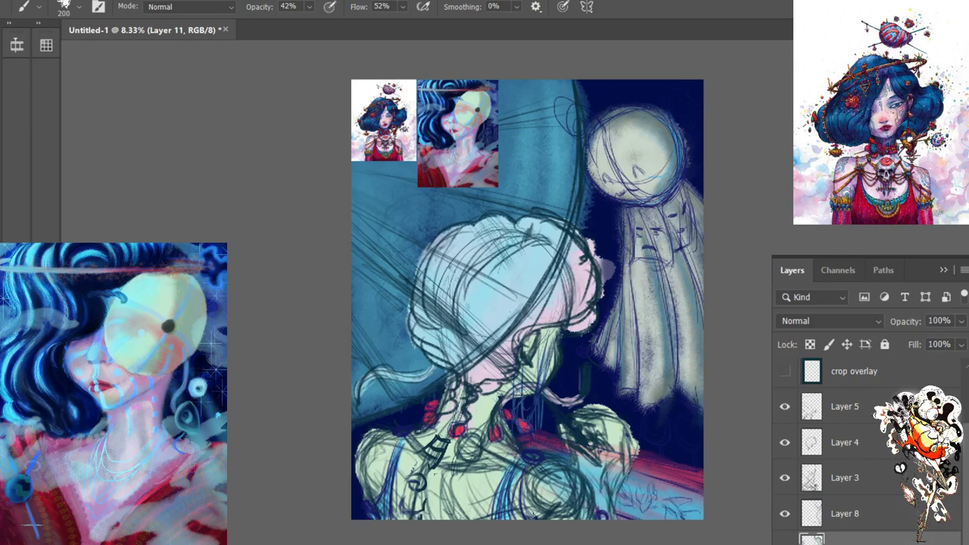
Sample two colours from the painting and paint a green glow down the ghost's right edge
key("i")
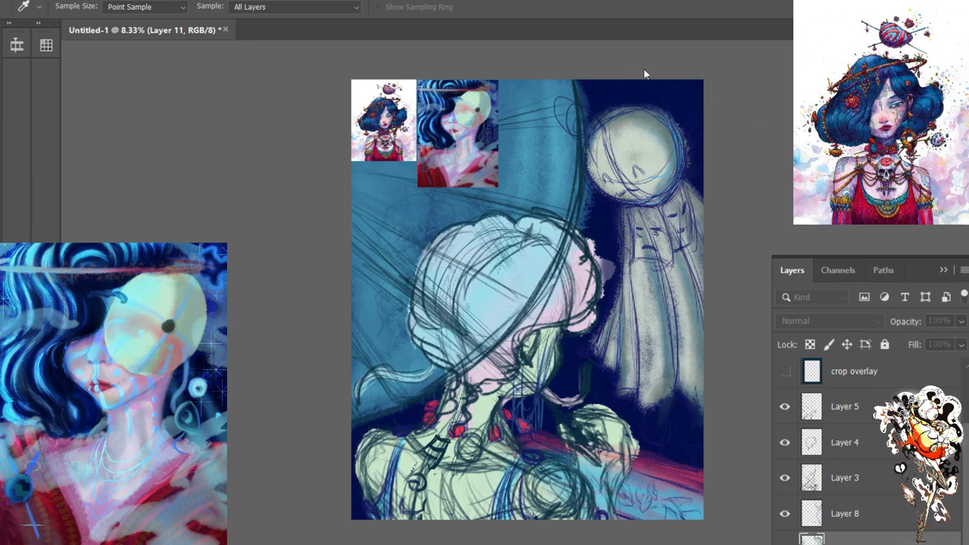
key("b")
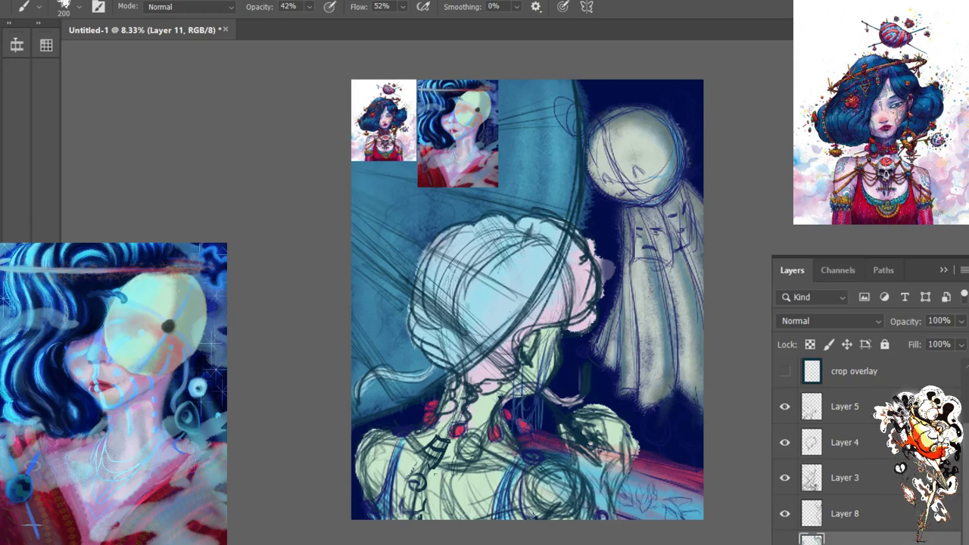
key("i")
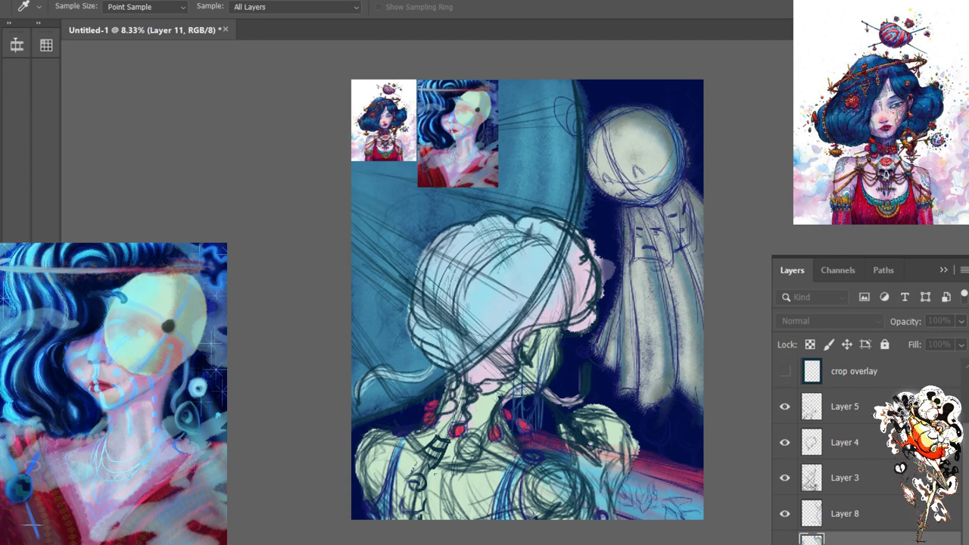
key("b")
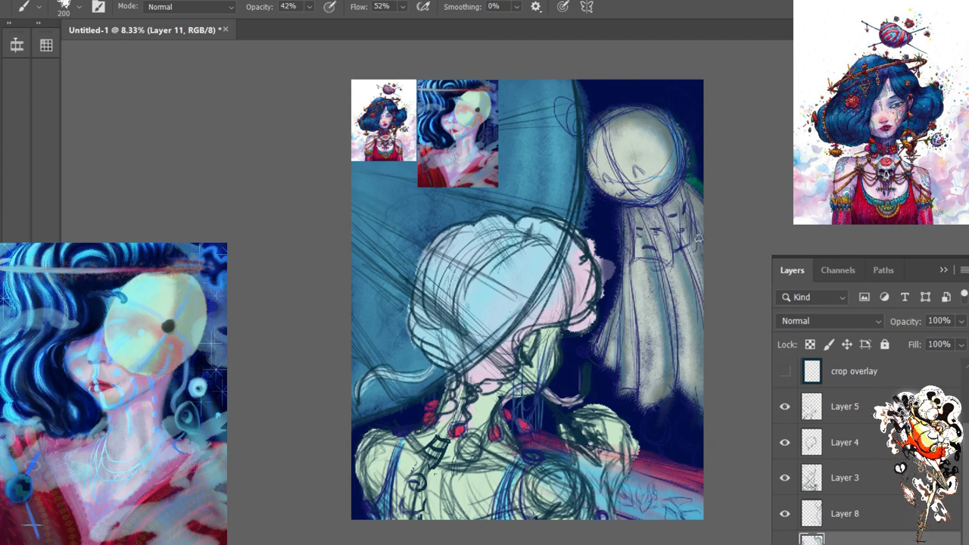
left_click_drag(689, 261, 701, 340)
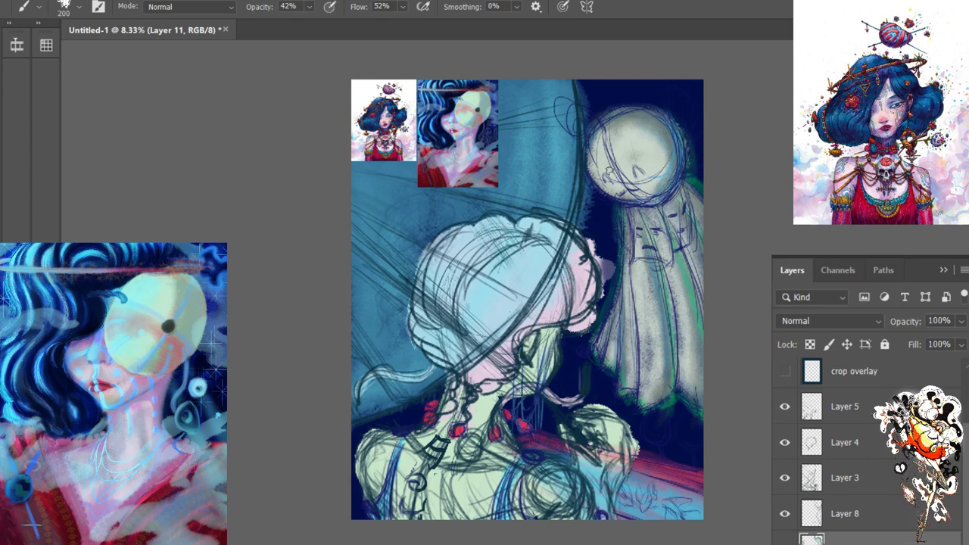
Tint the moon's lower-left face soft green with a size-600 brush, then drop to 250
key("bracketright")
key("bracketright")
key("bracketright")
key("bracketright")
mouse_move(619, 182)
left_mouse_down()
mouse_move(592, 182)
mouse_move(615, 195)
mouse_move(599, 168)
mouse_move(633, 176)
mouse_move(627, 160)
mouse_move(617, 176)
mouse_move(659, 173)
mouse_move(602, 167)
mouse_move(632, 163)
mouse_move(606, 167)
left_mouse_up()
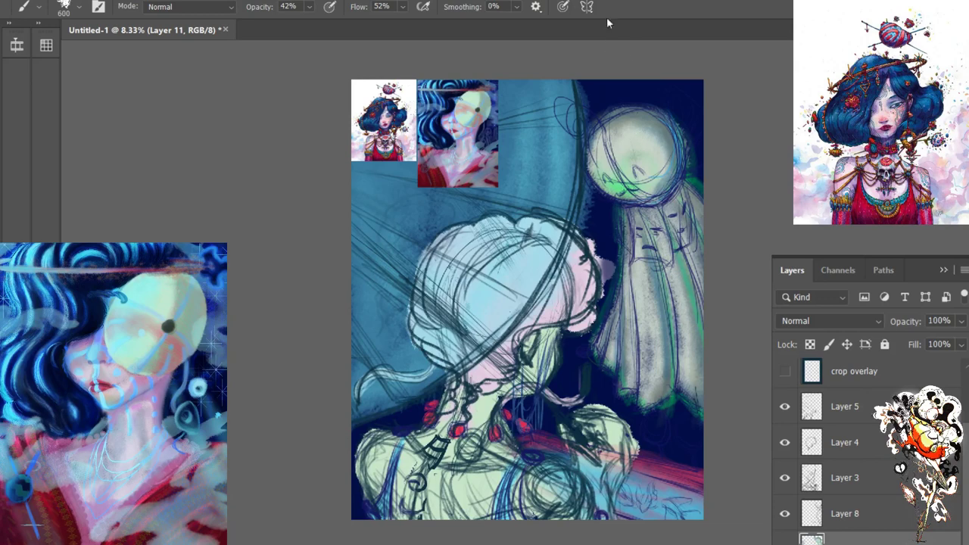
key("bracketleft")
key("bracketleft")
key("bracketleft")
key("bracketleft")
Toggle layer visibility to compare the ghost and figure with and without sketch lines and colour fill
left_click(785, 517)
left_click(785, 516)
left_click(786, 516)
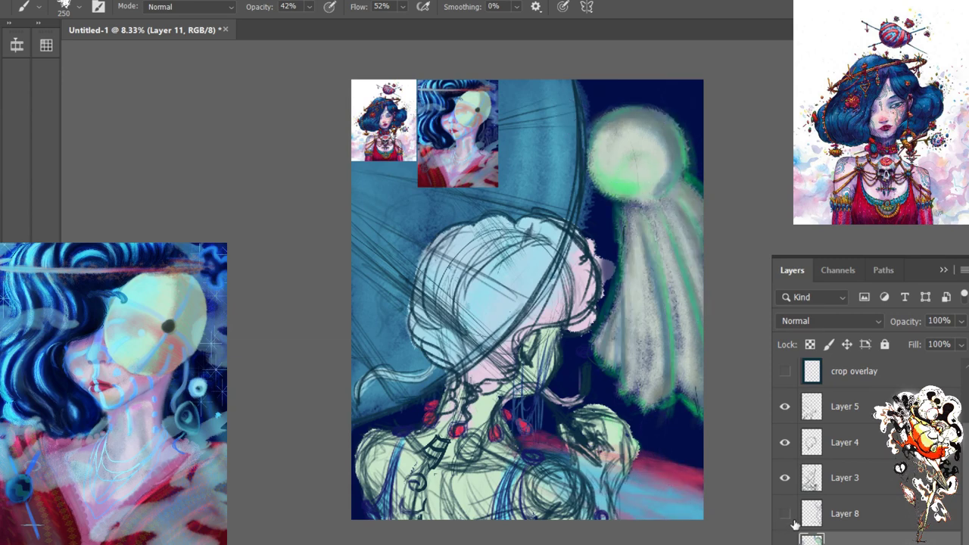
left_click(786, 515)
left_click(785, 540)
left_click(785, 540)
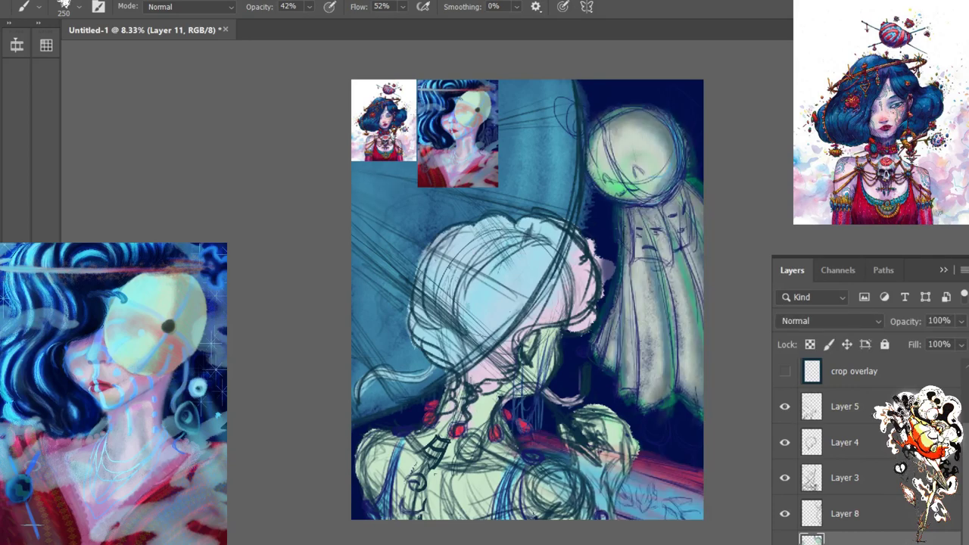
left_click(786, 540)
left_click(786, 540)
left_click(786, 540)
left_click(786, 540)
Switch between Layer 0 and Layer 10, then hide Layer 3 and Layer 8
key("alt+bracketleft")
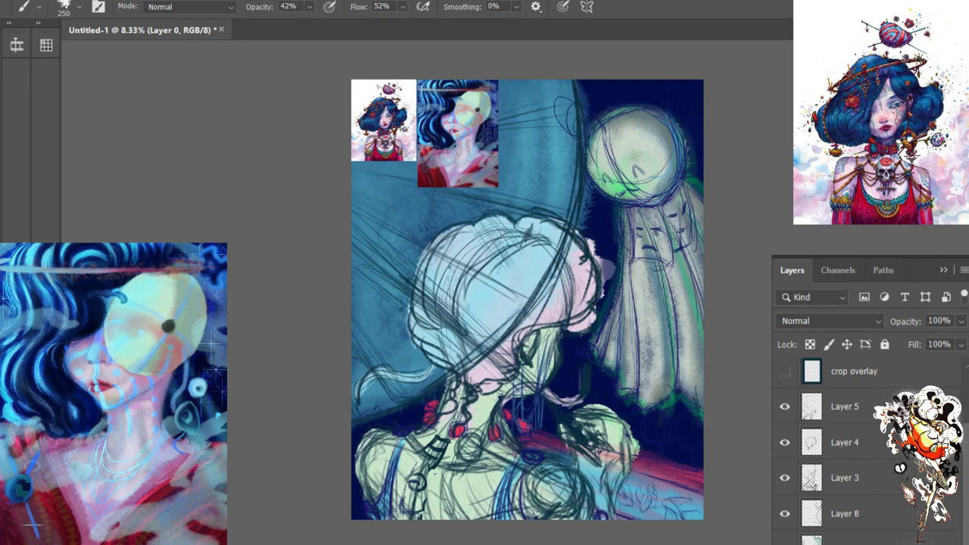
key("ctrl+comma")
key("ctrl+comma")
key("alt+bracketright")
key("ctrl+alt+a")
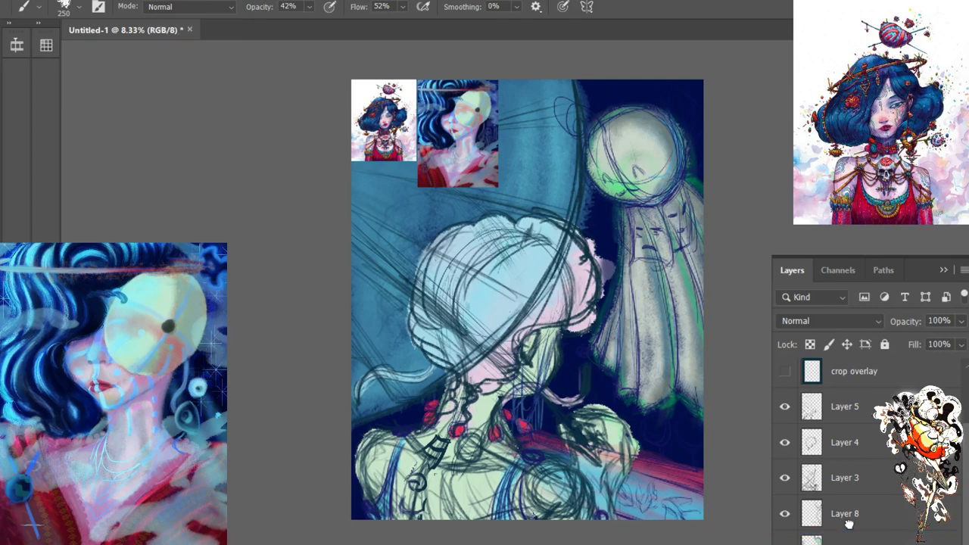
key("ctrl+e")
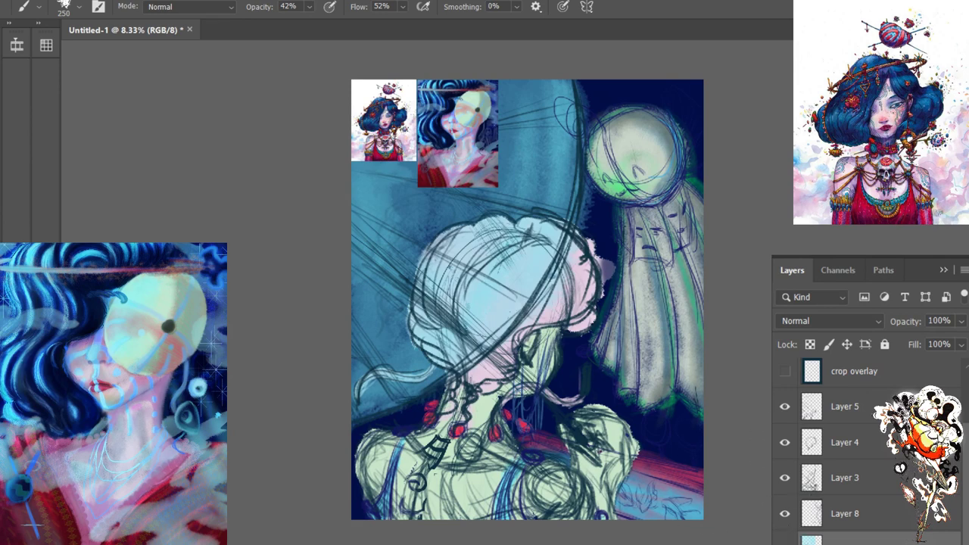
left_click(785, 479)
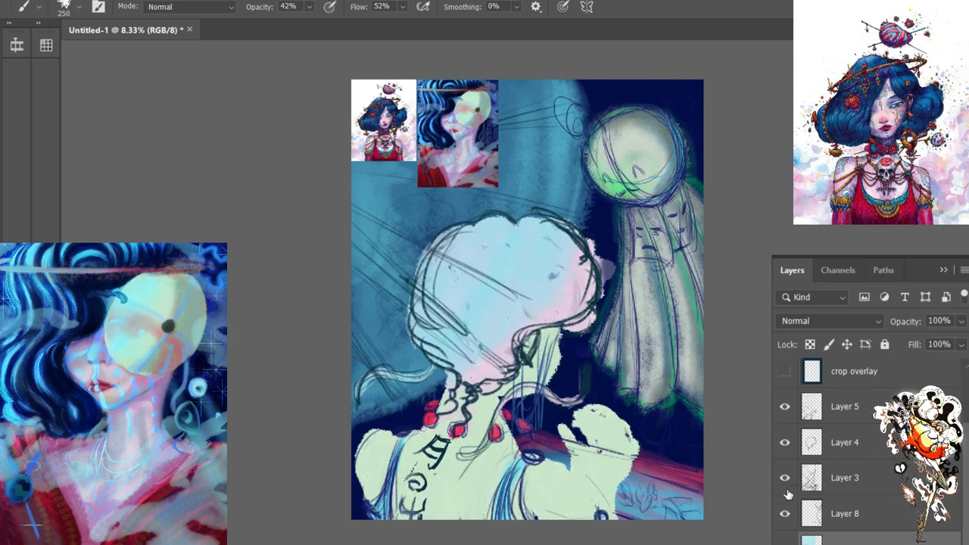
left_click_drag(785, 513, 787, 534)
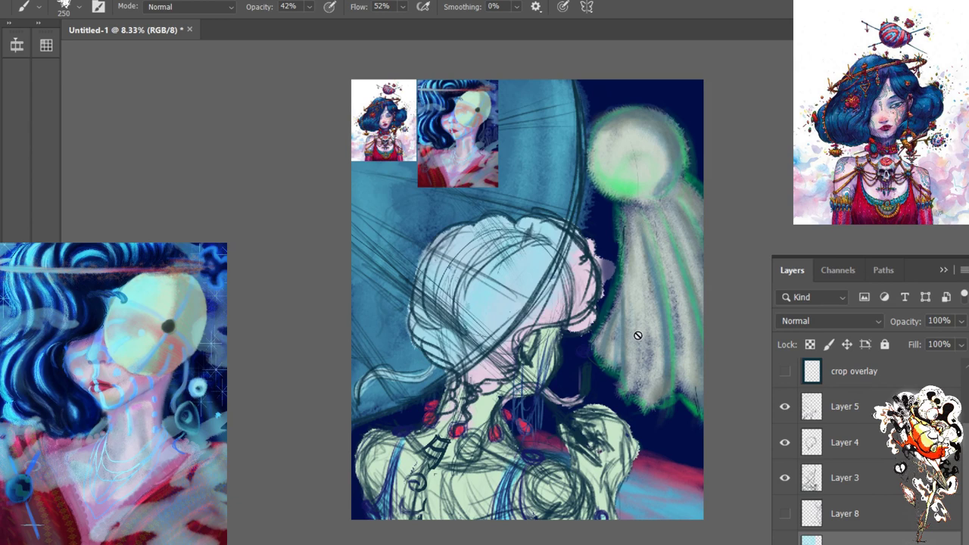
Add a new empty Layer 11 from Layer 8 and show Layer 8's sketch lines again
key("bracketleft")
key("bracketleft")
key("bracketleft")
left_click(844, 519)
key("alt+bracketleft")
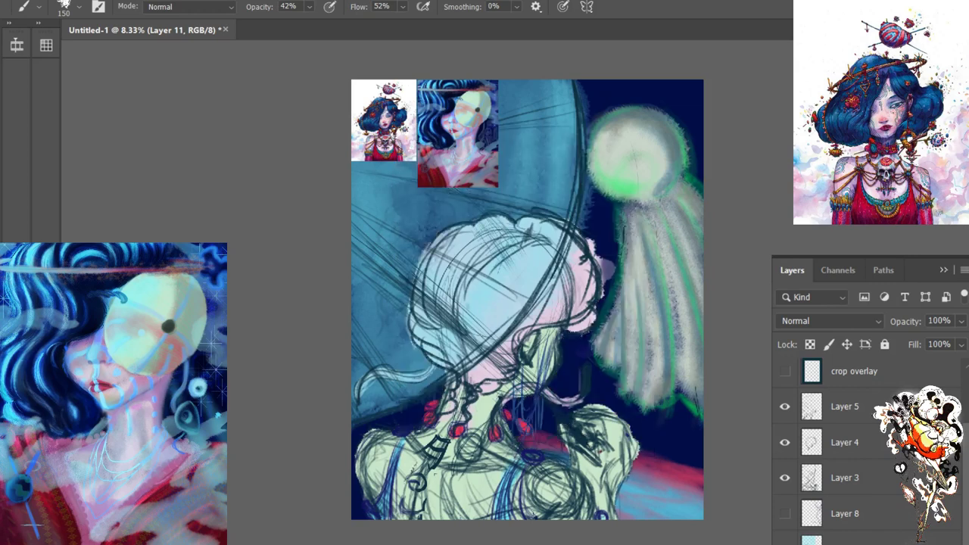
left_click(785, 513)
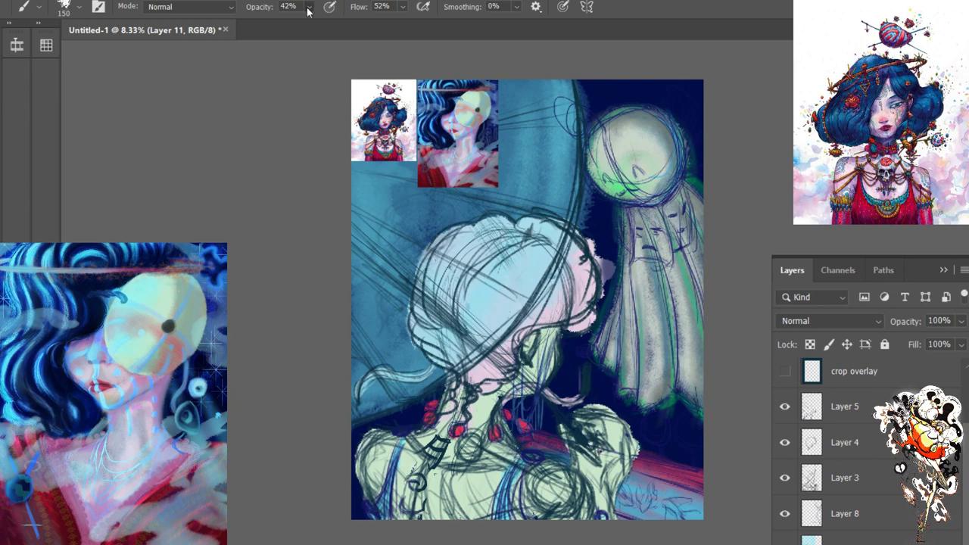
Set the brush opacity to 12% and enlarge the brush
key("1")
key("2")
key("bracketright")
key("bracketright")
key("bracketright")
key("bracketright")
key("bracketright")
key("bracketright")
key("bracketright")
key("bracketright")
key("bracketright")
Hide the 'moon mxtr' and 'moon style mona wip 3' reference layers
scroll(931, 454, "up", 1)
scroll(845, 396, "up", 1)
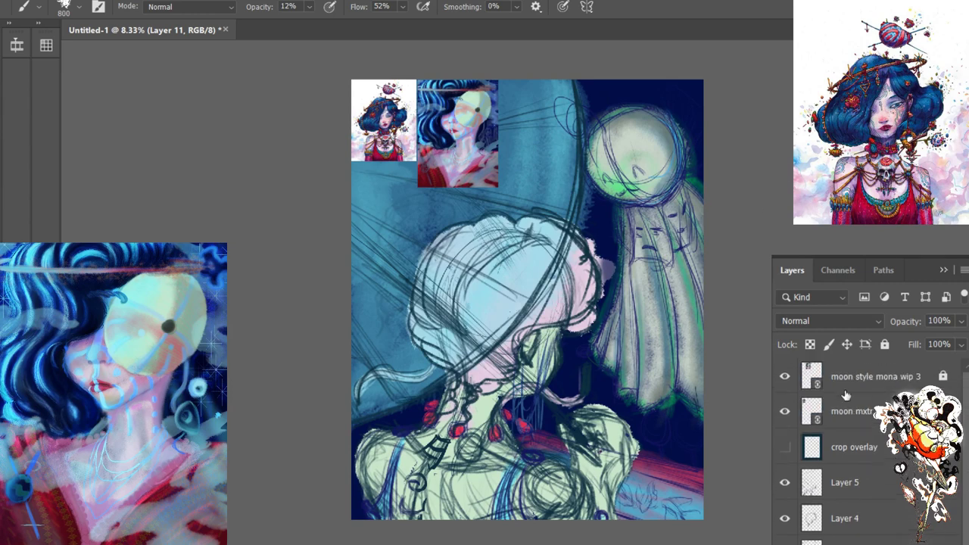
left_click(786, 412)
left_click(786, 376)
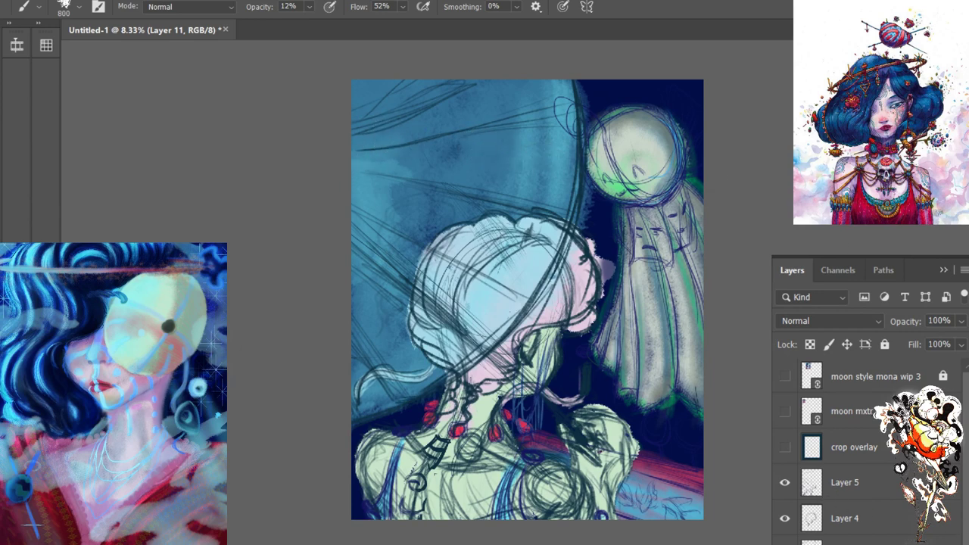
scroll(871, 454, "down", 2)
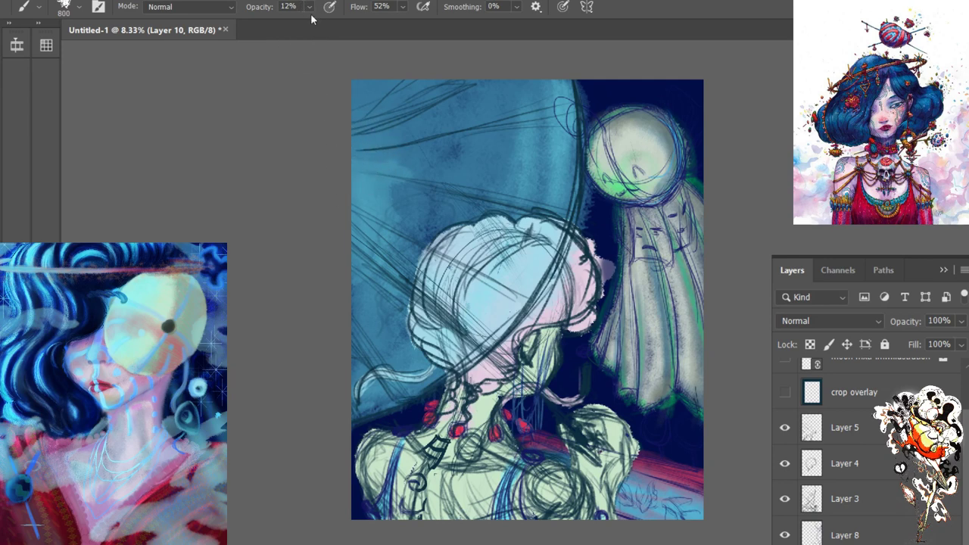
At 54% opacity and brush size 500, paint dark textured marks on the woman's hair
key("5")
key("4")
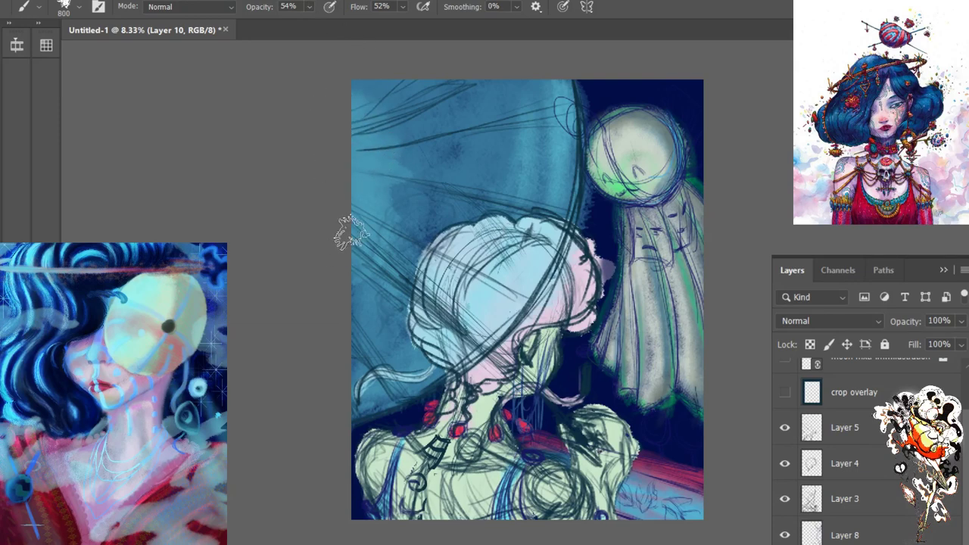
key("bracketleft")
key("bracketleft")
key("bracketleft")
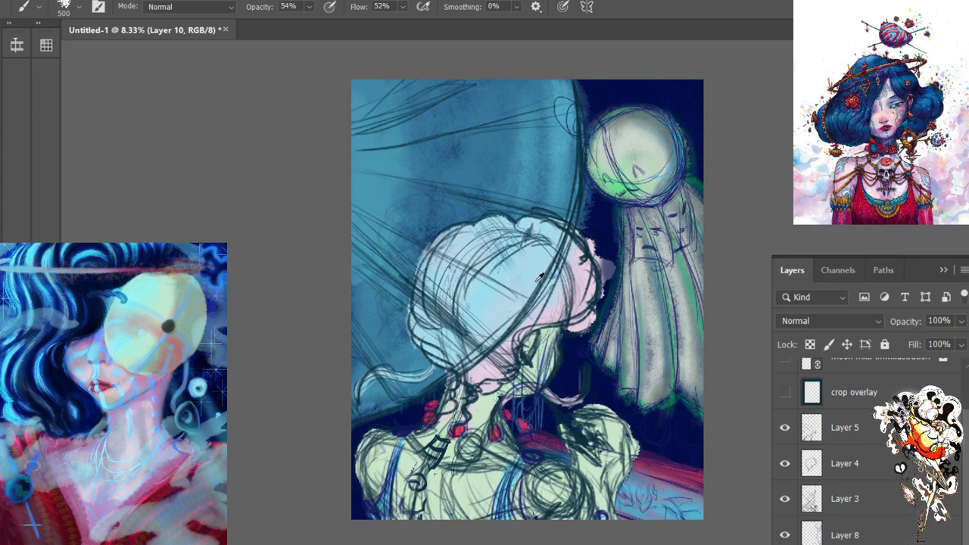
left_click_drag(552, 306, 557, 280)
left_click_drag(500, 314, 509, 326)
Undo a stray light stroke left of the hair and enlarge the brush to 1200 px
left_click_drag(379, 292, 405, 327)
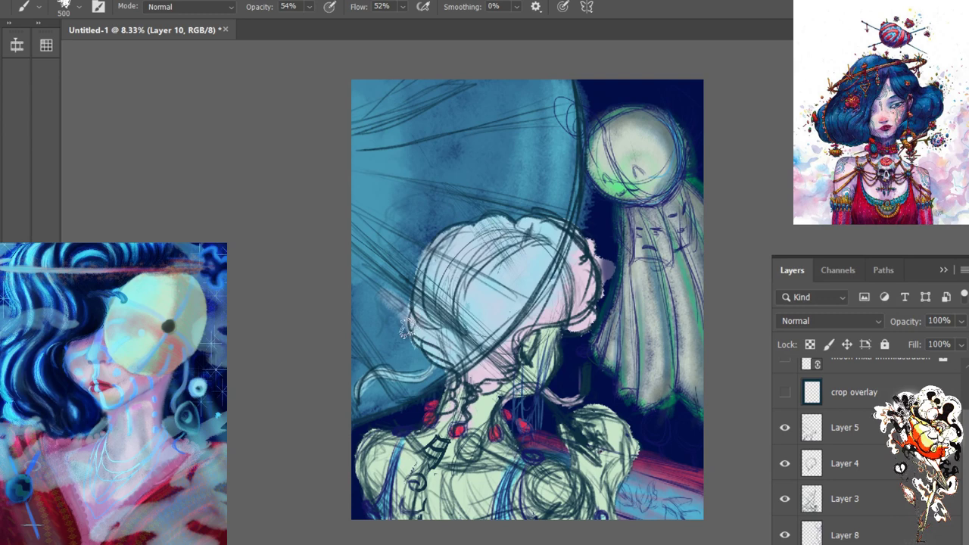
key("ctrl+z")
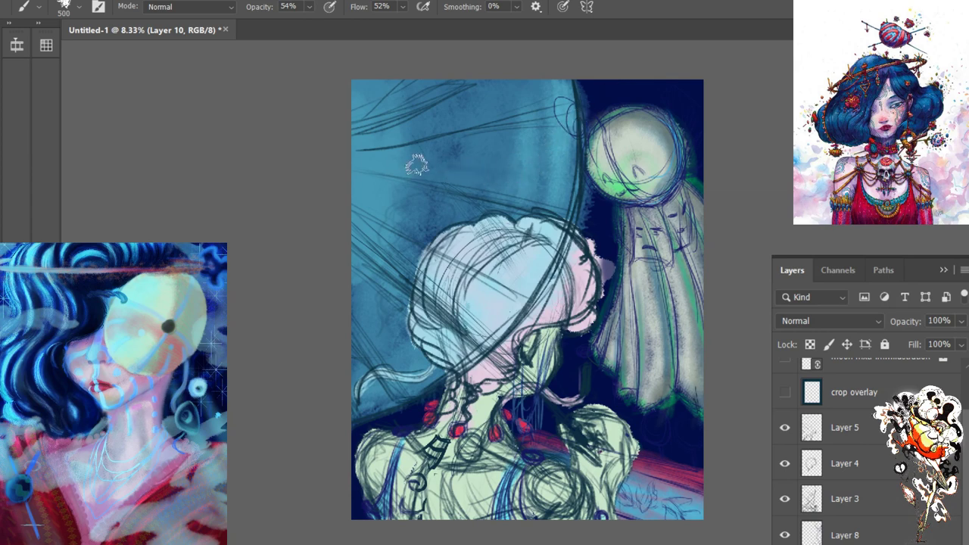
key("bracketright")
key("bracketright")
key("bracketright")
key("bracketright")
key("bracketright")
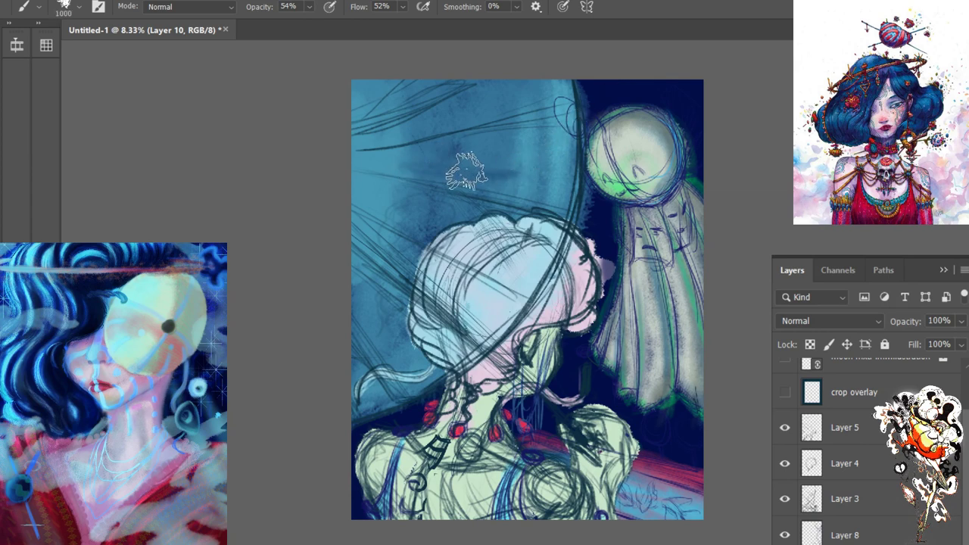
key("bracketright")
key("bracketright")
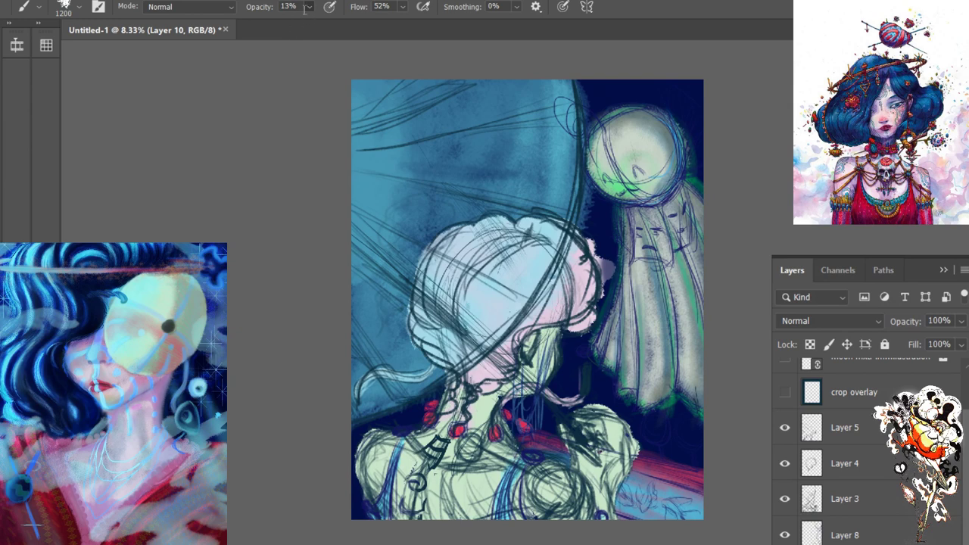
At 13% opacity, sample the teal sky and paint soft strands at the head's lower left
key("1")
key("3")
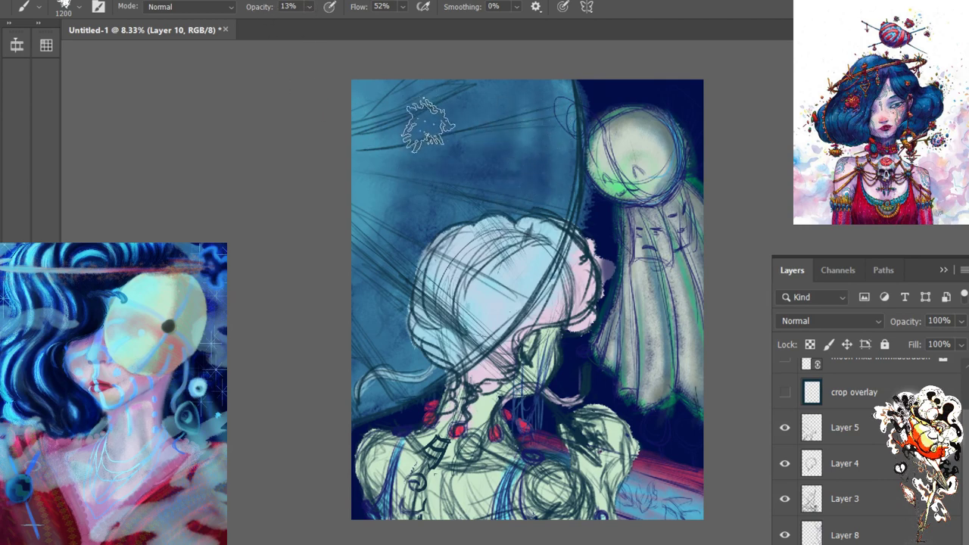
key("alt")
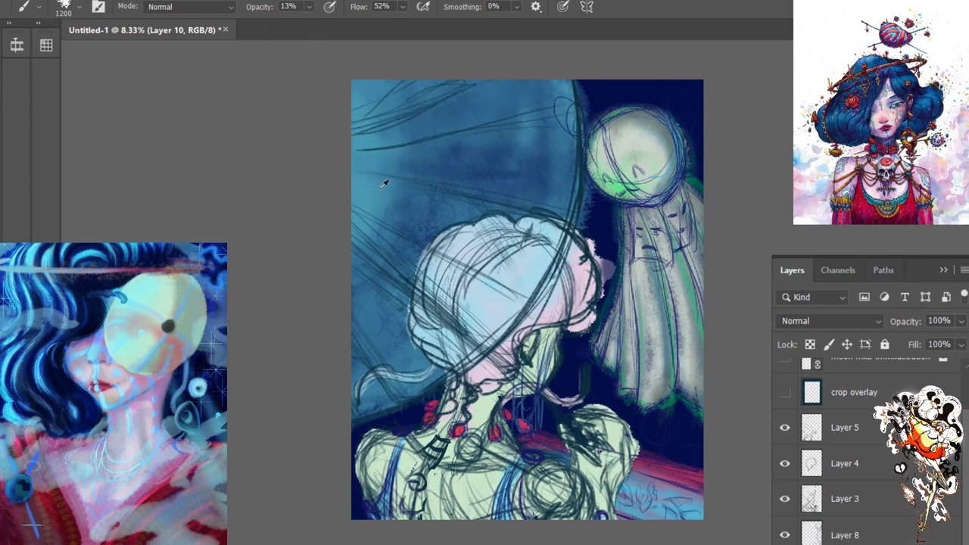
left_click(368, 193, "alt")
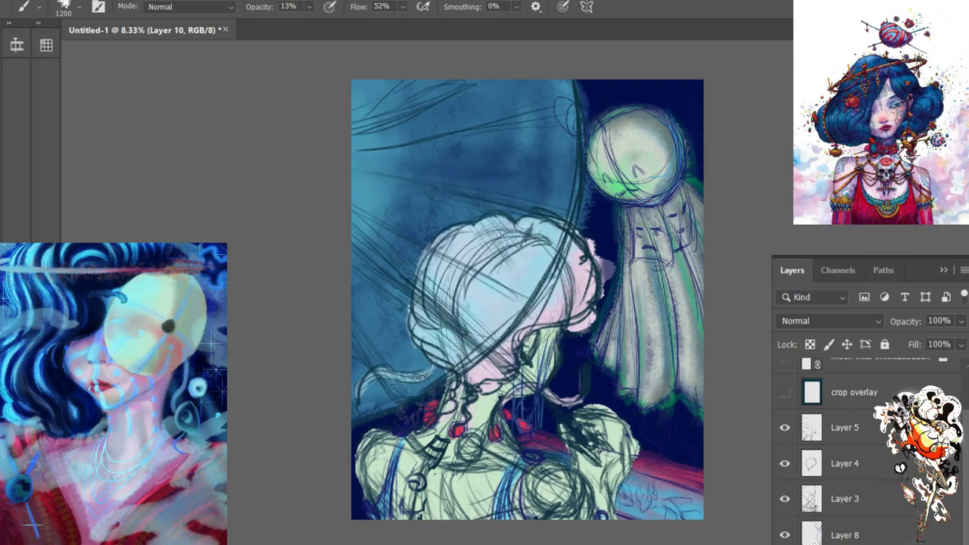
mouse_move(379, 386)
left_mouse_down()
mouse_move(371, 401)
mouse_move(363, 378)
left_mouse_up()
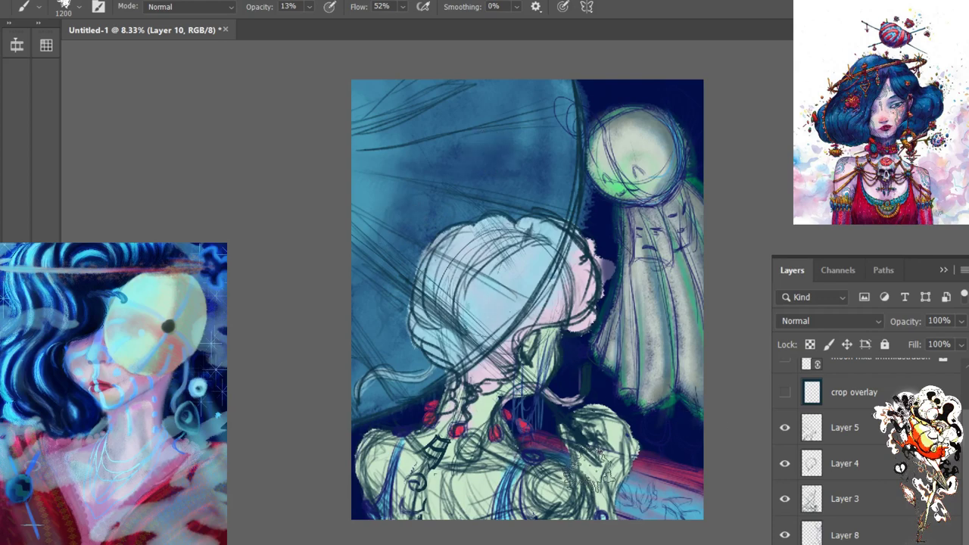
key("e")
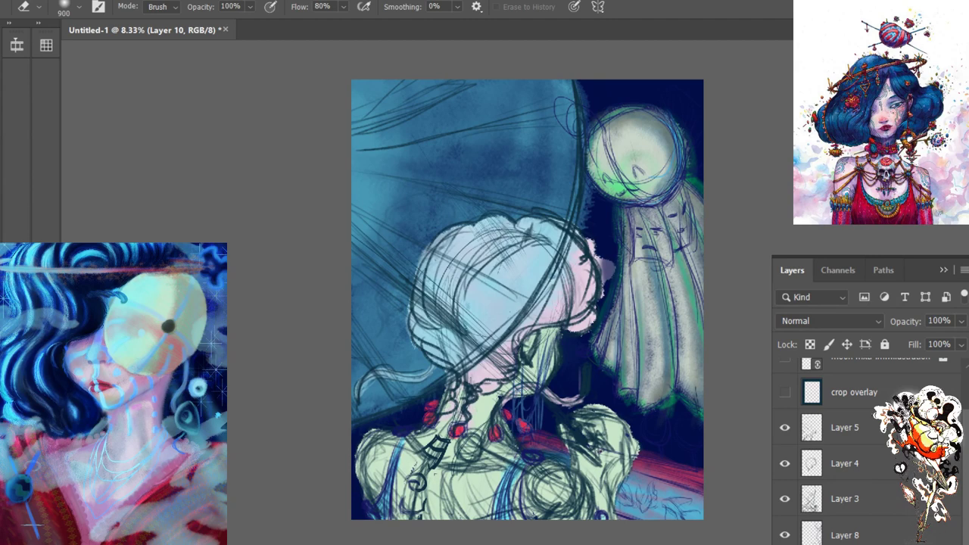
key("alt+bracketleft")
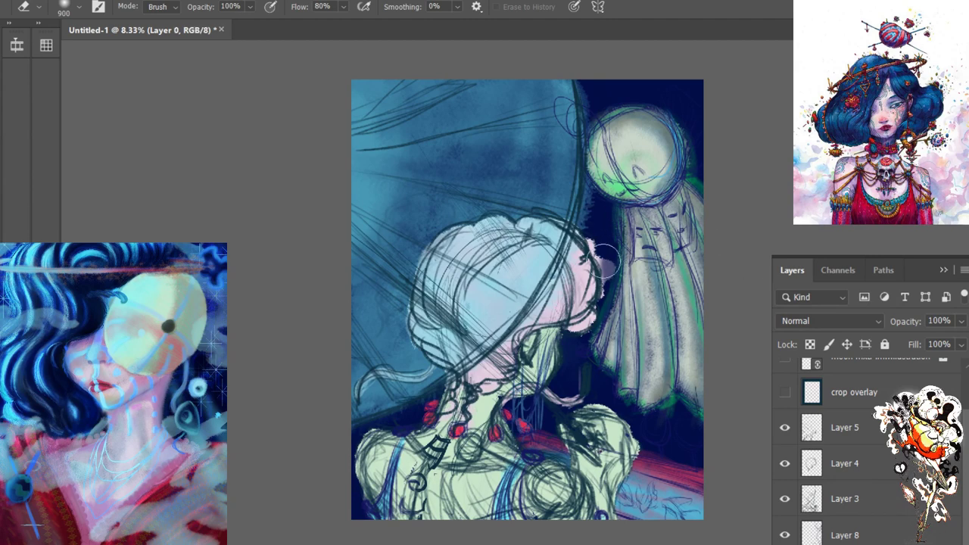
mouse_move(613, 284)
left_mouse_down()
mouse_move(613, 255)
mouse_move(592, 229)
mouse_move(571, 295)
left_mouse_up()
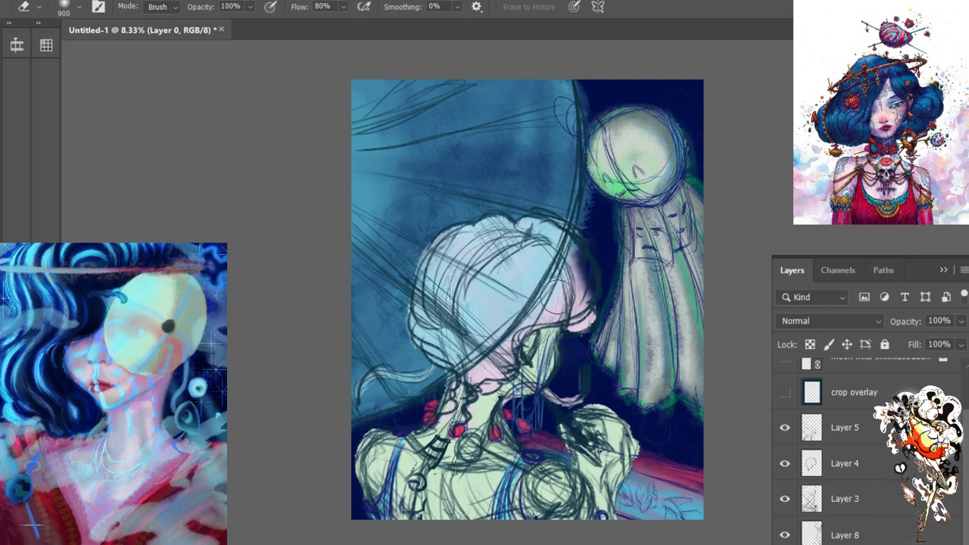
key("b")
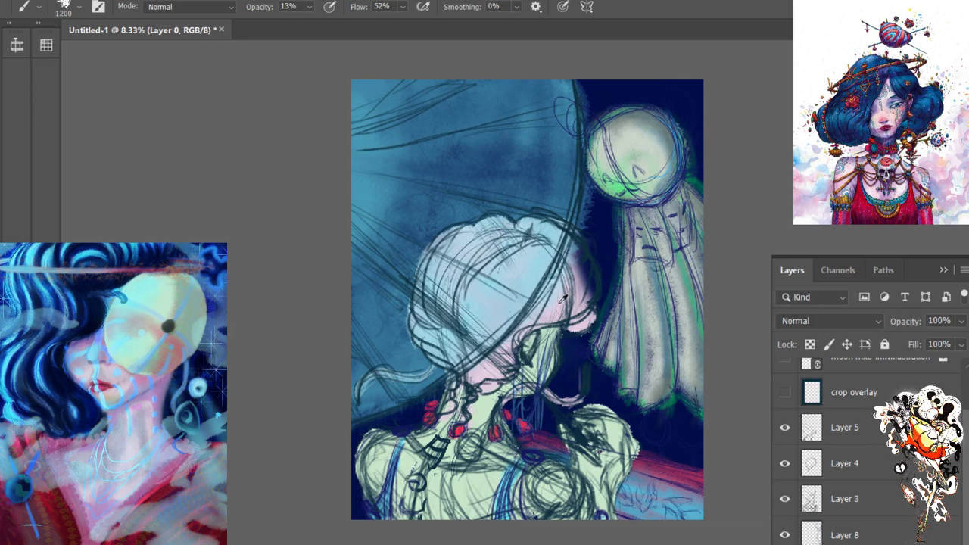
key("bracketleft")
key("bracketleft")
key("bracketleft")
key("bracketleft")
key("bracketleft")
key("bracketleft")
key("bracketleft")
key("bracketleft")
left_click_drag(583, 294, 577, 258)
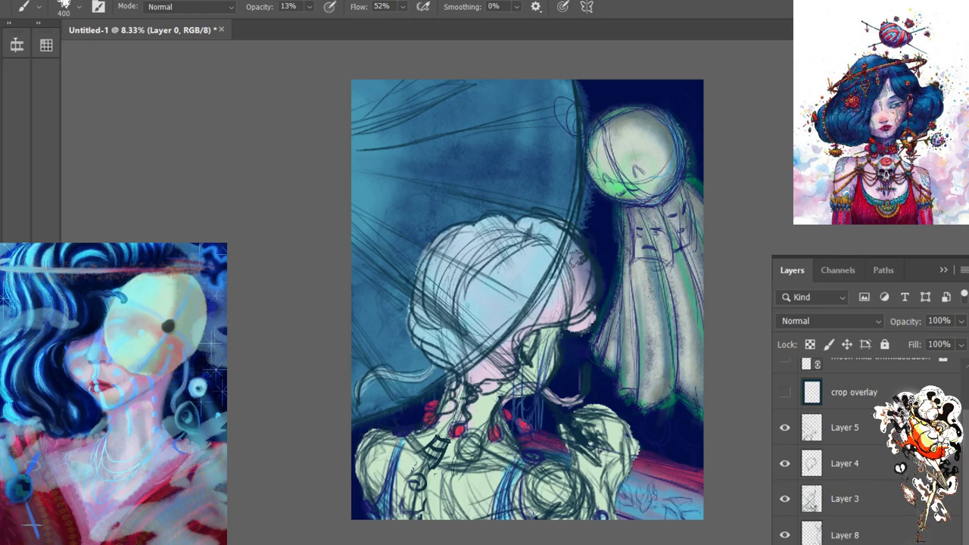
mouse_move(583, 299)
left_mouse_down()
mouse_move(571, 264)
mouse_move(600, 299)
mouse_move(585, 257)
mouse_move(575, 261)
mouse_move(577, 292)
mouse_move(587, 297)
mouse_move(579, 256)
mouse_move(570, 275)
mouse_move(595, 307)
mouse_move(586, 272)
mouse_move(605, 322)
left_mouse_up()
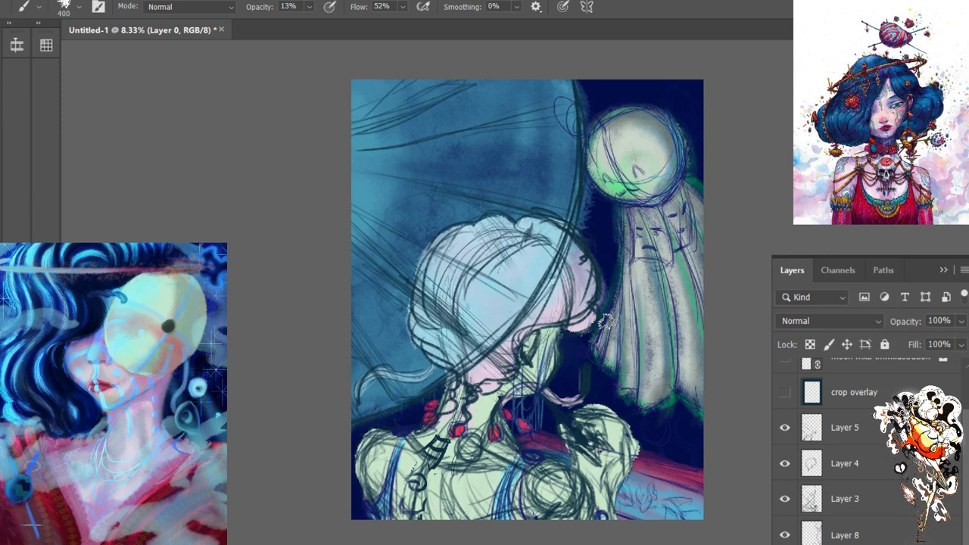
scroll(843, 517, "up", 2)
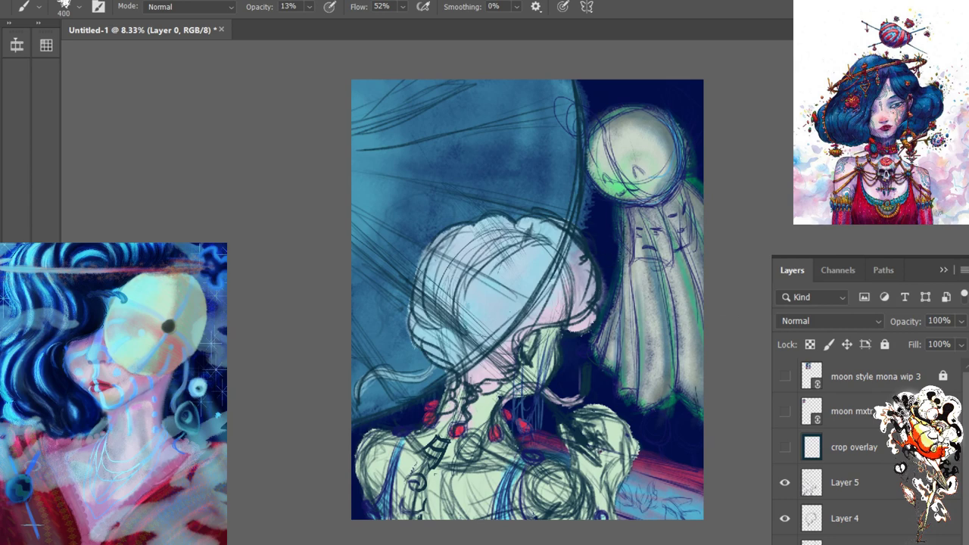
Toggle the moon mxtr and moon style mona wip 3 references and the crop frame to compare
left_click(784, 413)
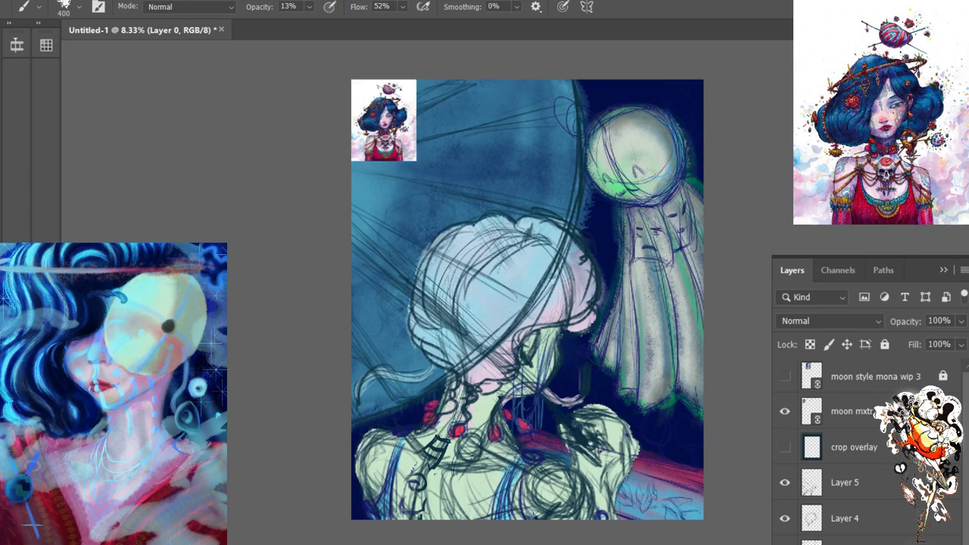
left_click(784, 377)
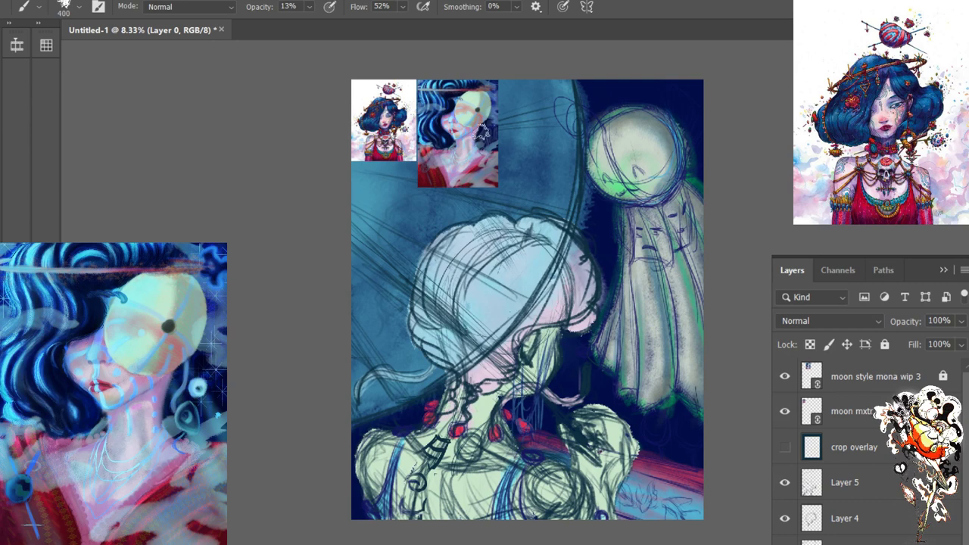
left_click(784, 412)
left_click(784, 376)
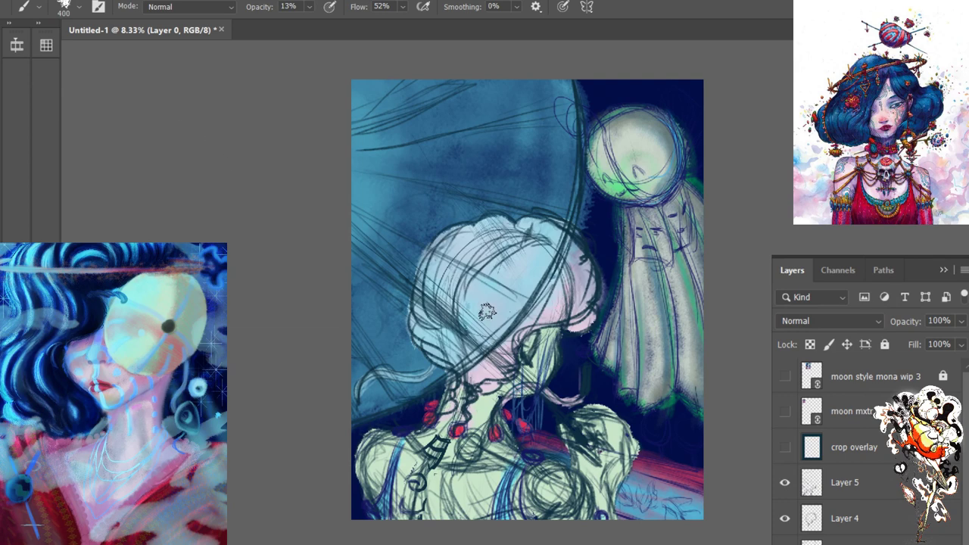
left_click(784, 447)
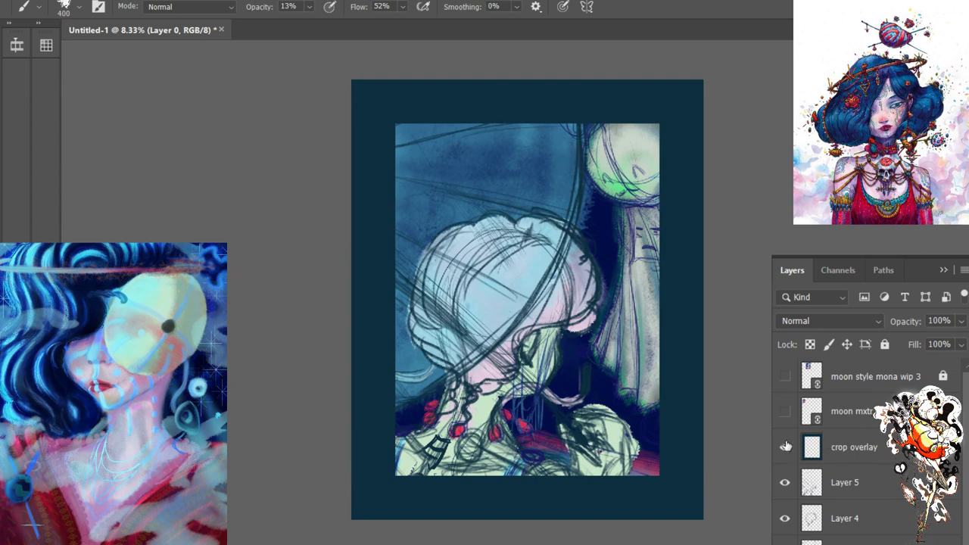
left_click(785, 447)
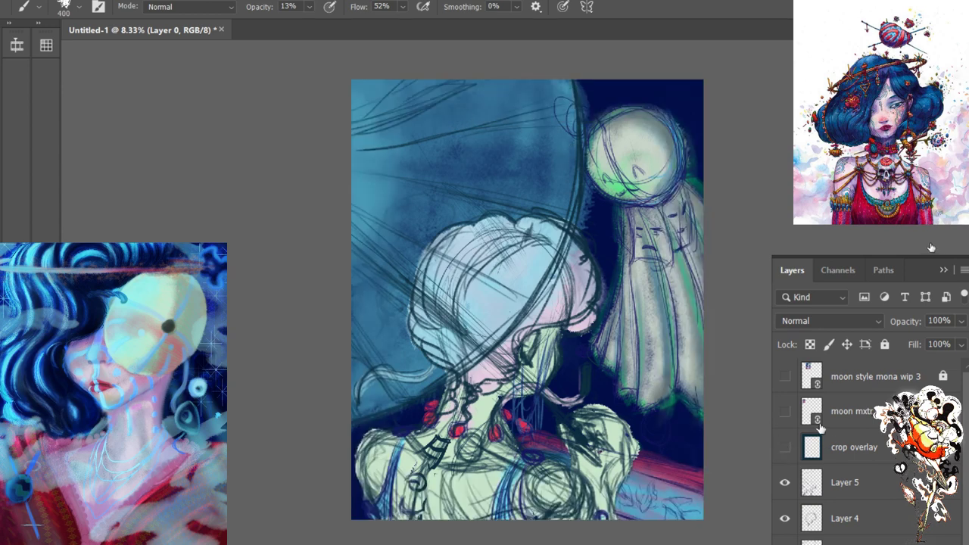
left_click(785, 450)
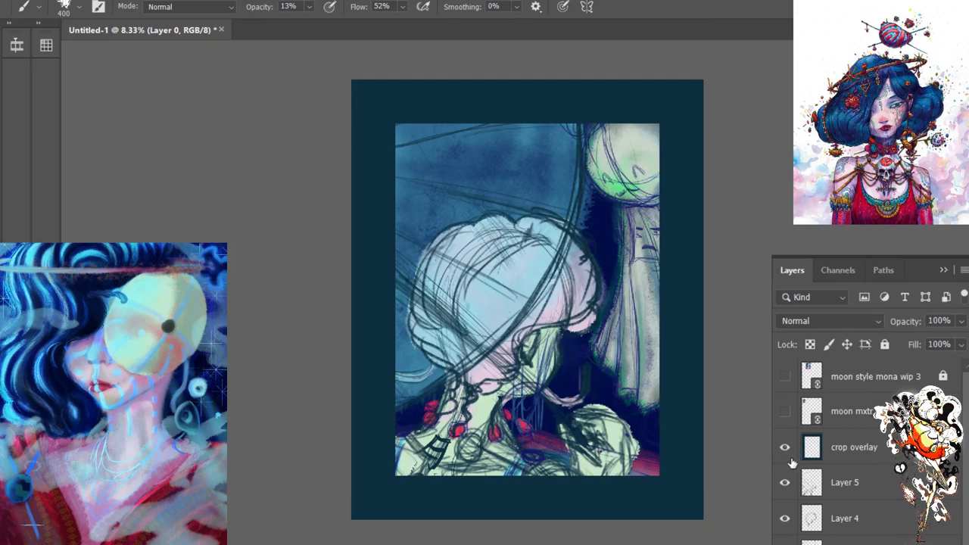
left_click(788, 461)
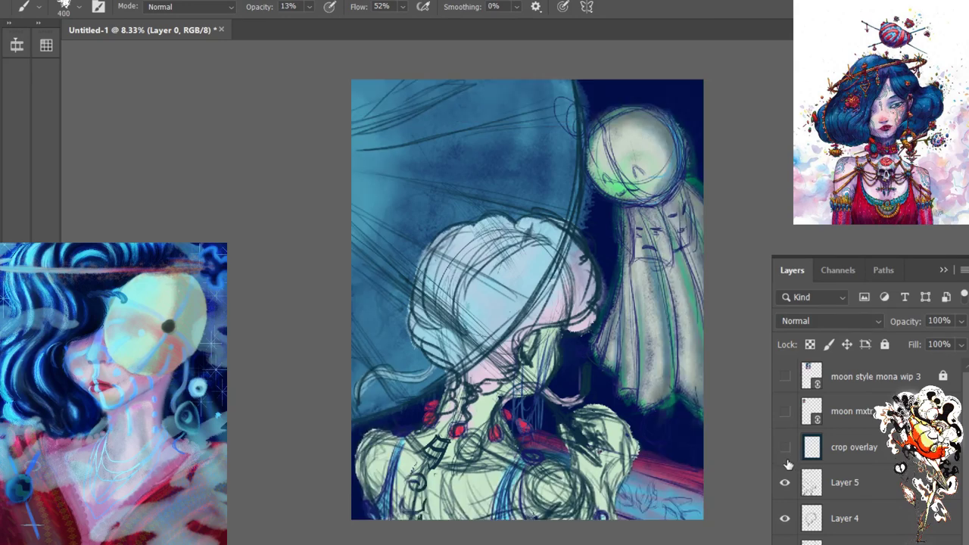
left_click(785, 448)
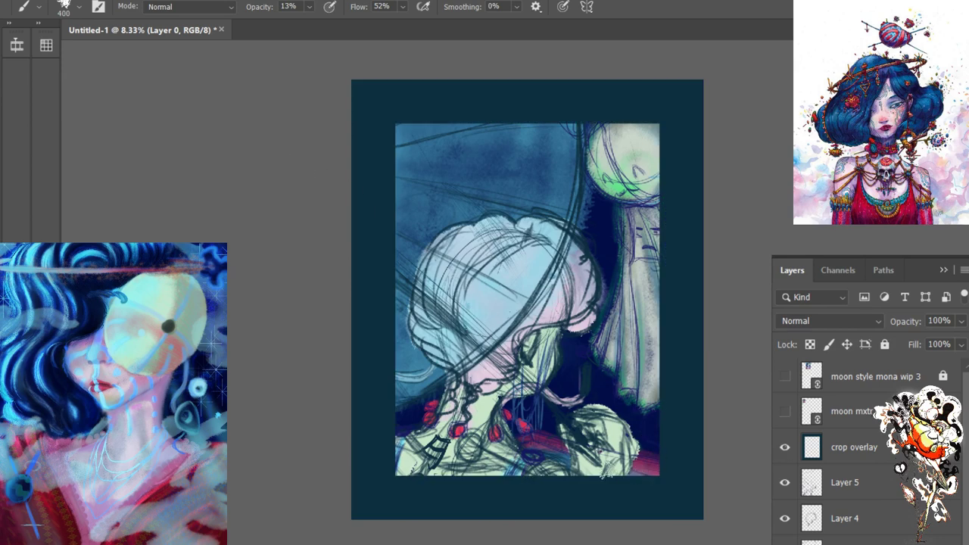
left_click(785, 448)
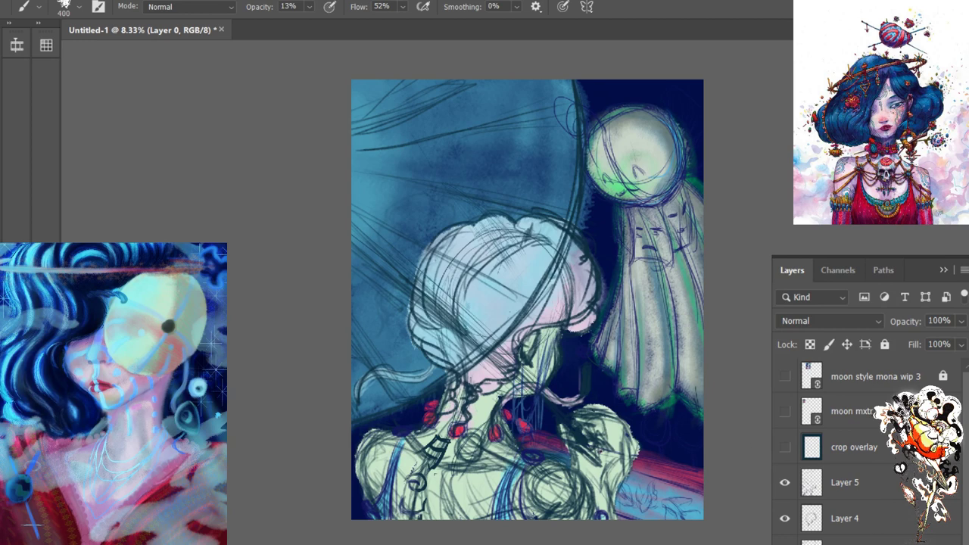
Check the scene without the moon and ghost, add a new layer, and select Layer 8
scroll(863, 454, "down", 3)
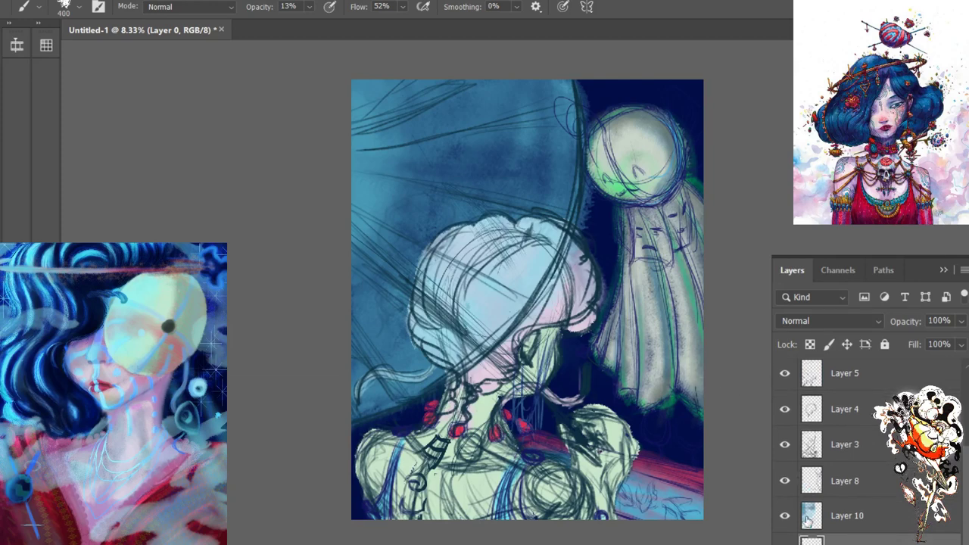
key("ctrl+z")
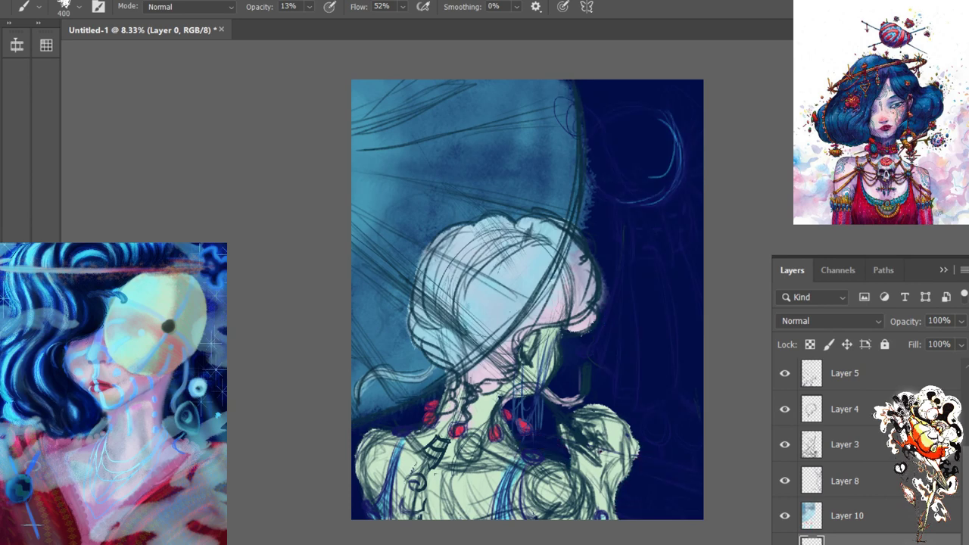
key("ctrl+shift+z")
key("ctrl+shift+alt+n")
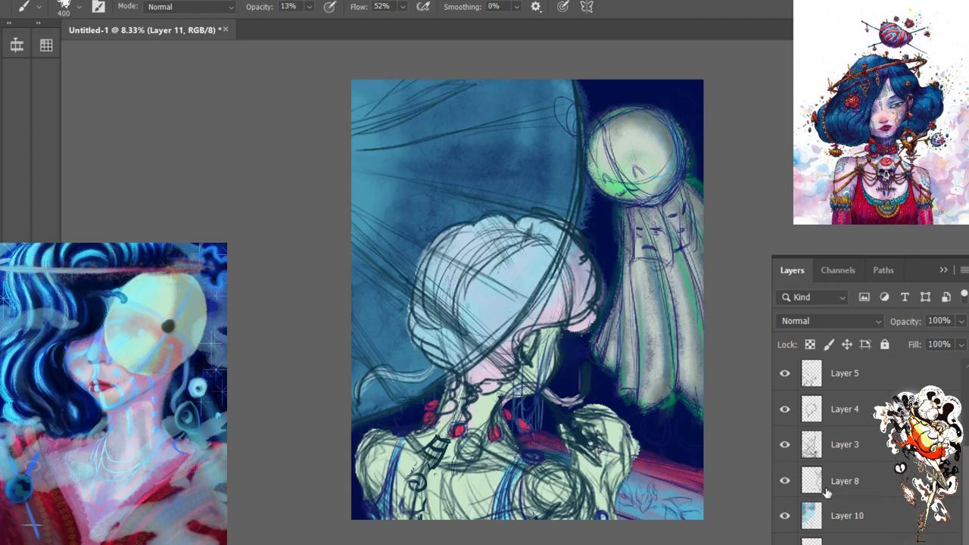
left_click(785, 481)
left_click(785, 480)
left_click(834, 491)
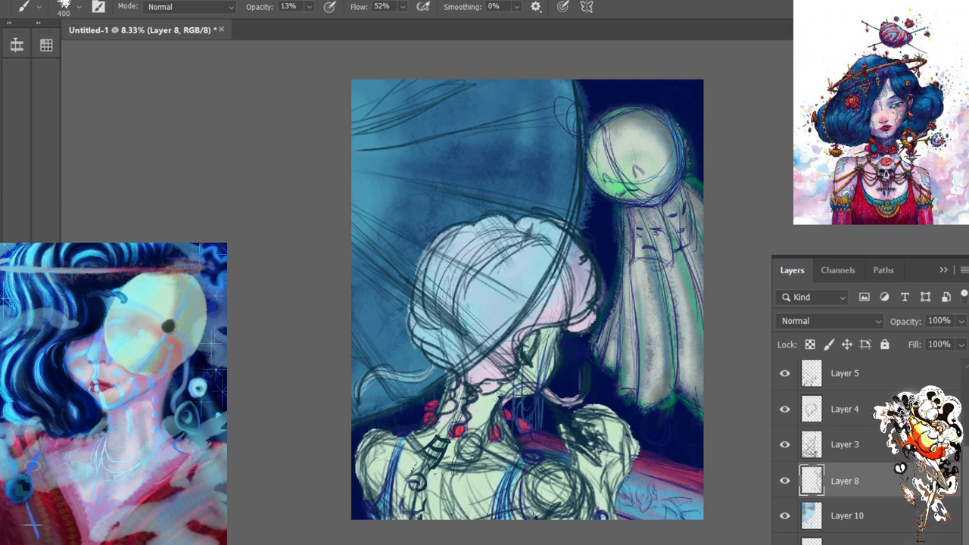
key("l")
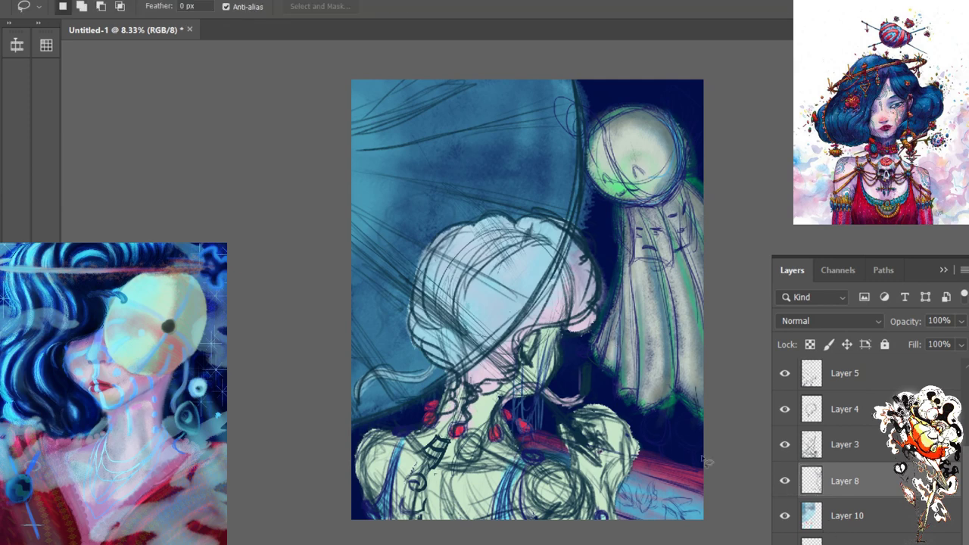
mouse_move(711, 459)
left_mouse_down()
mouse_move(670, 444)
mouse_move(478, 417)
mouse_move(440, 484)
mouse_move(538, 539)
mouse_move(737, 512)
mouse_move(716, 459)
left_mouse_up()
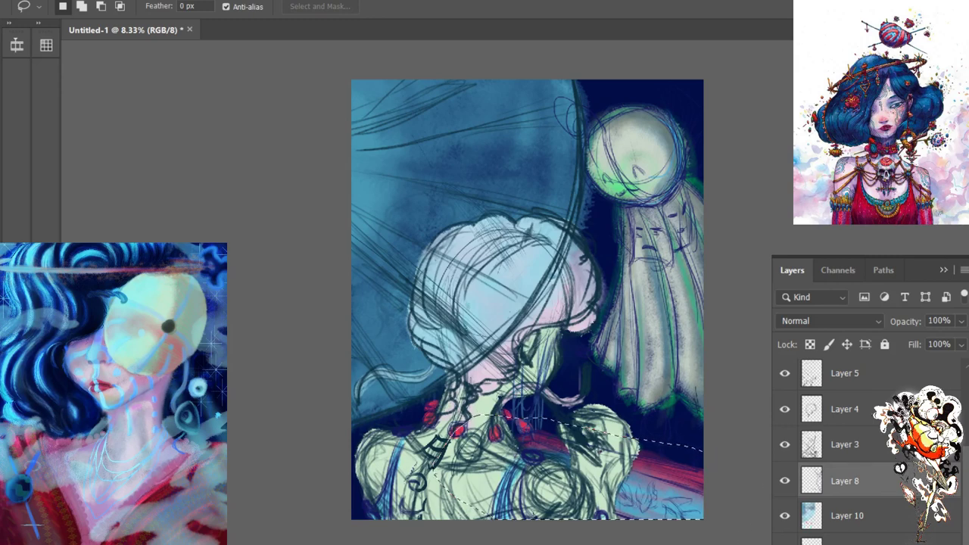
key("ctrl+t")
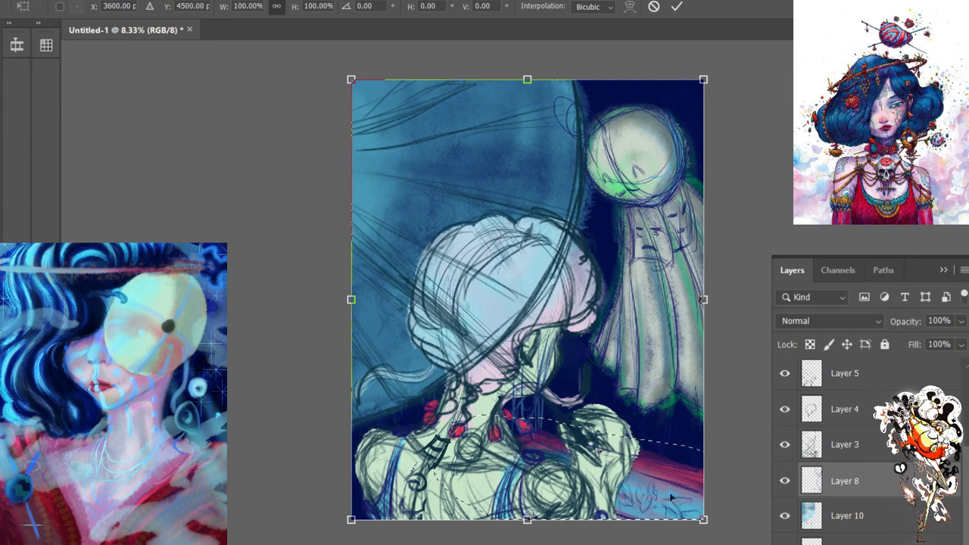
left_click_drag(653, 491, 663, 453)
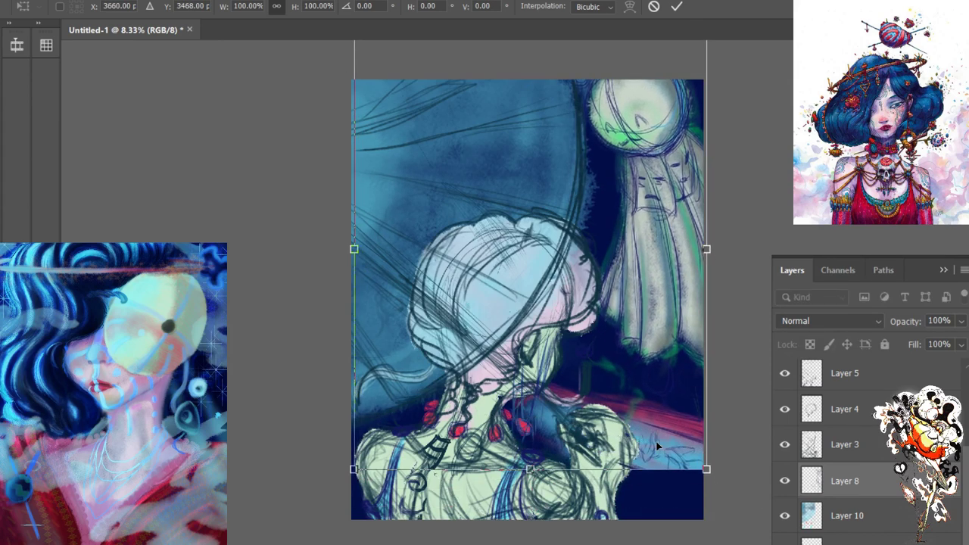
key("ctrl+z")
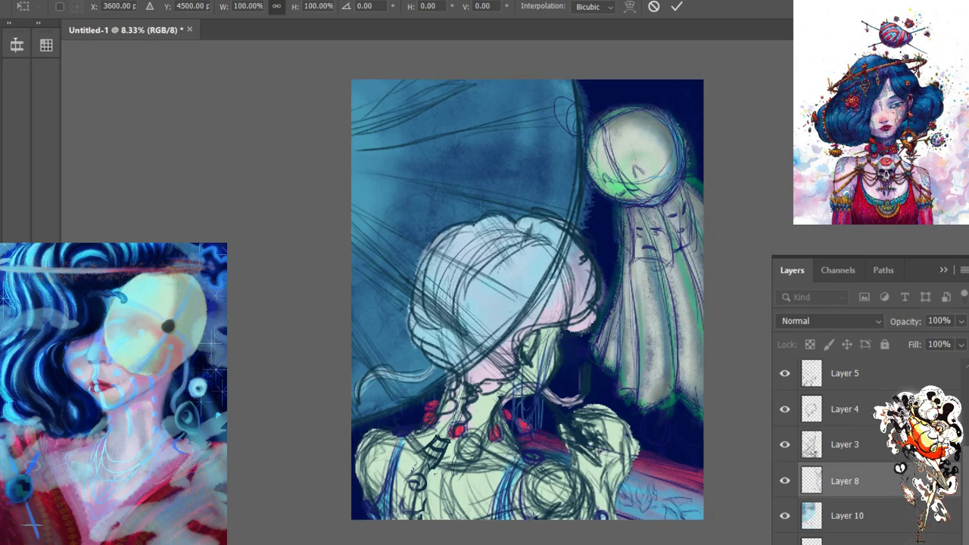
key("l")
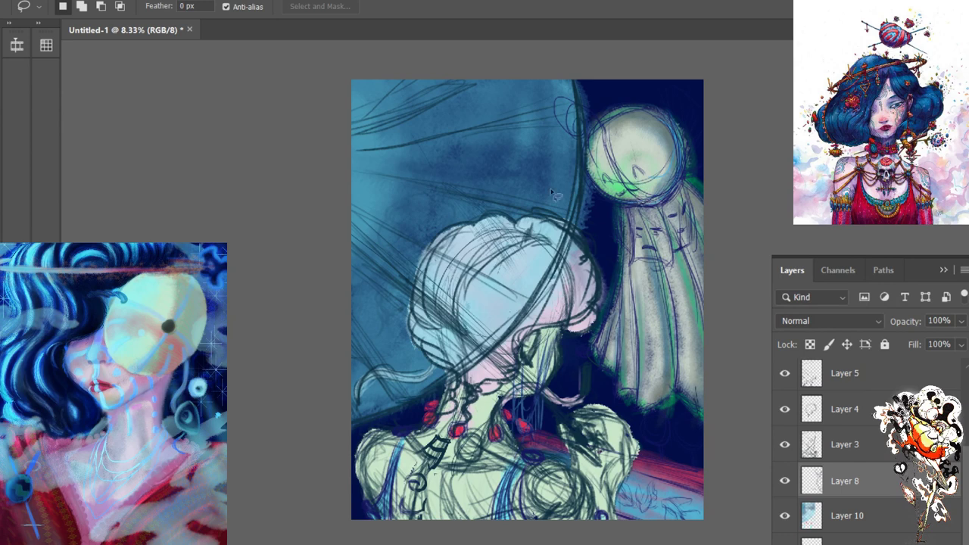
Toggle the blue background and figure colour-fill layers off and on to compare
key("b")
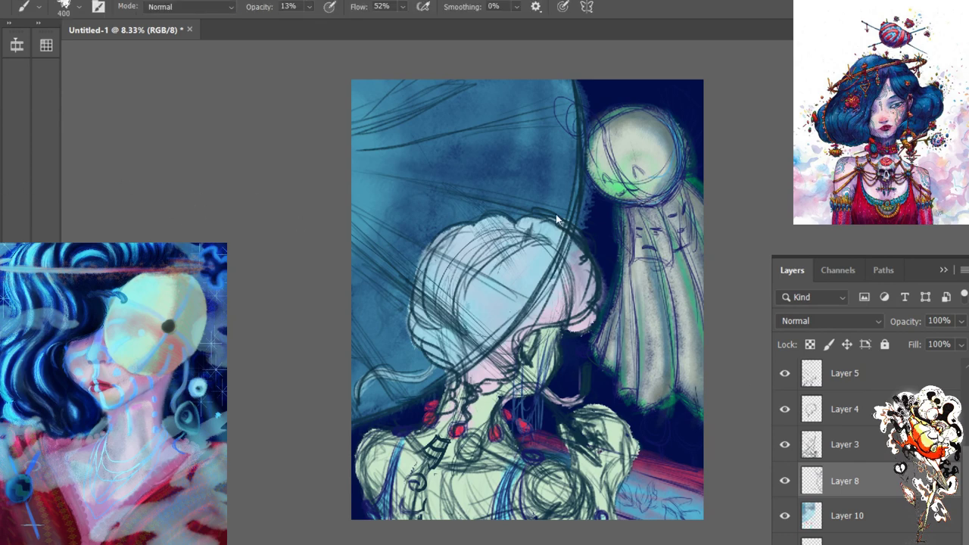
left_click(785, 515)
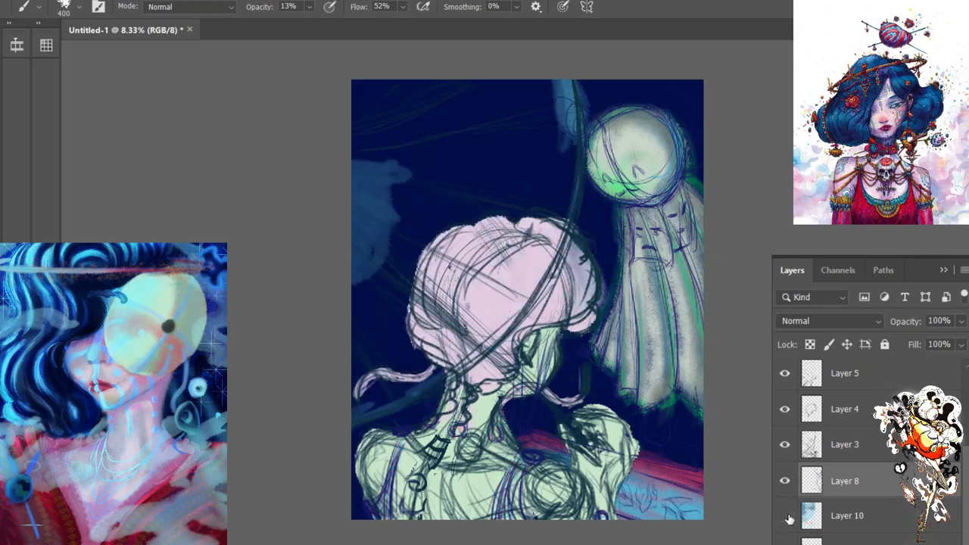
left_click(786, 516)
left_click(785, 539)
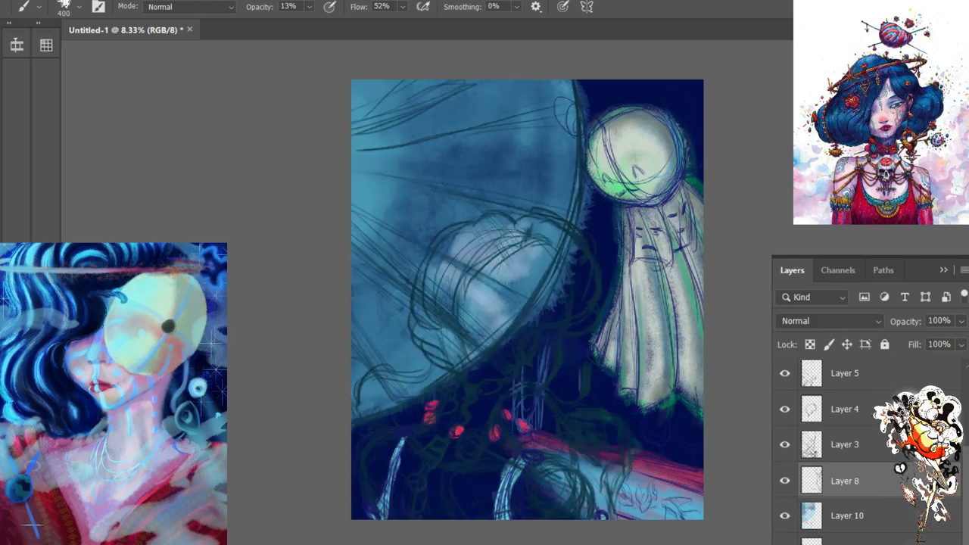
left_click(785, 539)
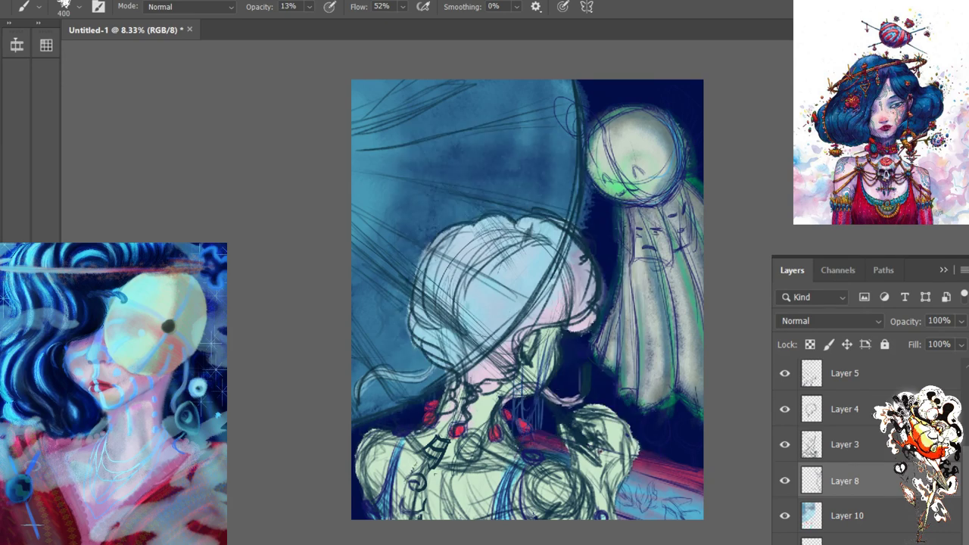
Select Layer 2, add a new layer, then select Layer 8 and hide the navy background
left_click(840, 540)
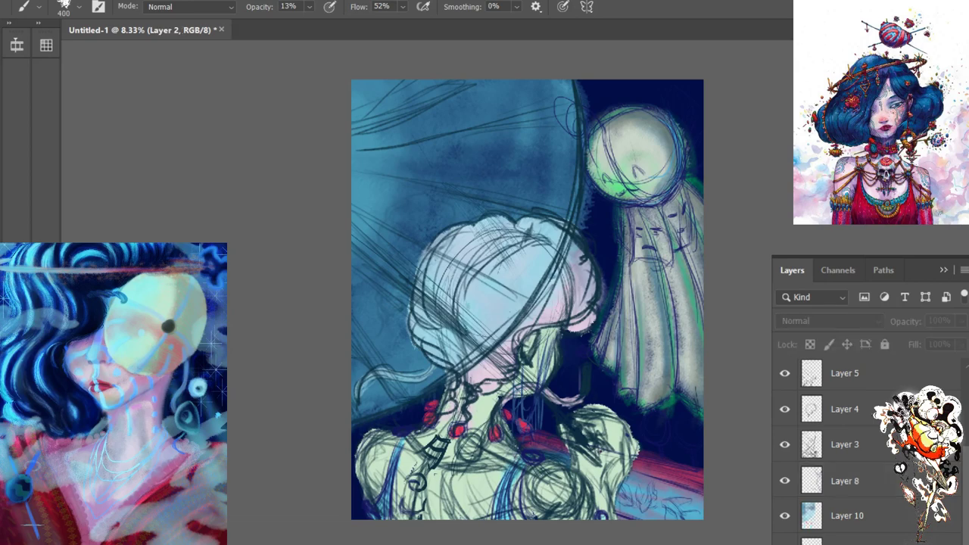
key("ctrl+z")
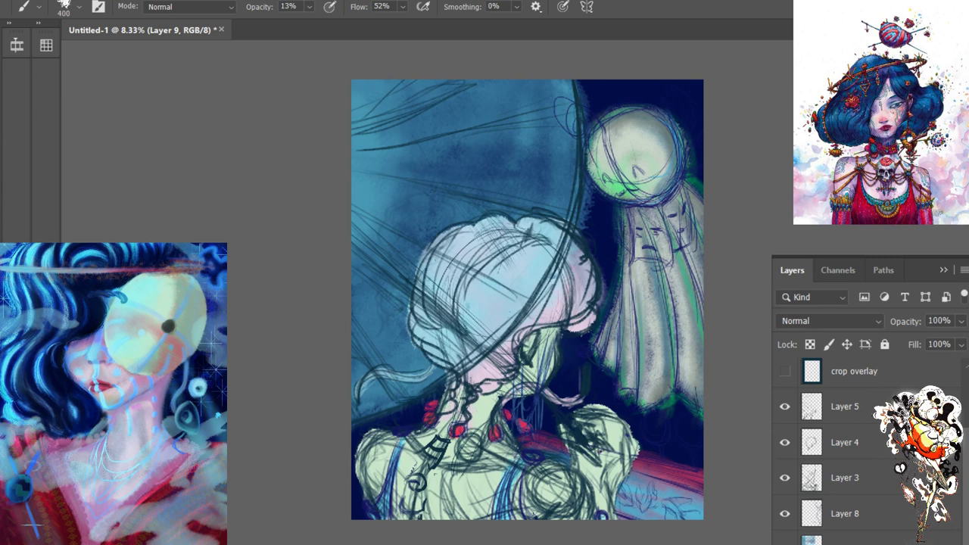
key("ctrl+shift+alt+n")
left_click(847, 514)
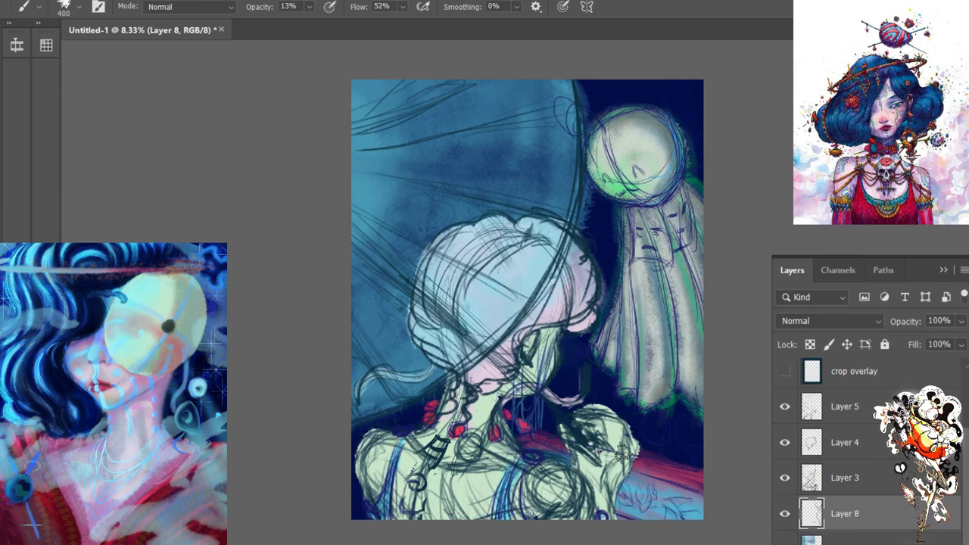
key("l")
key("Delete")
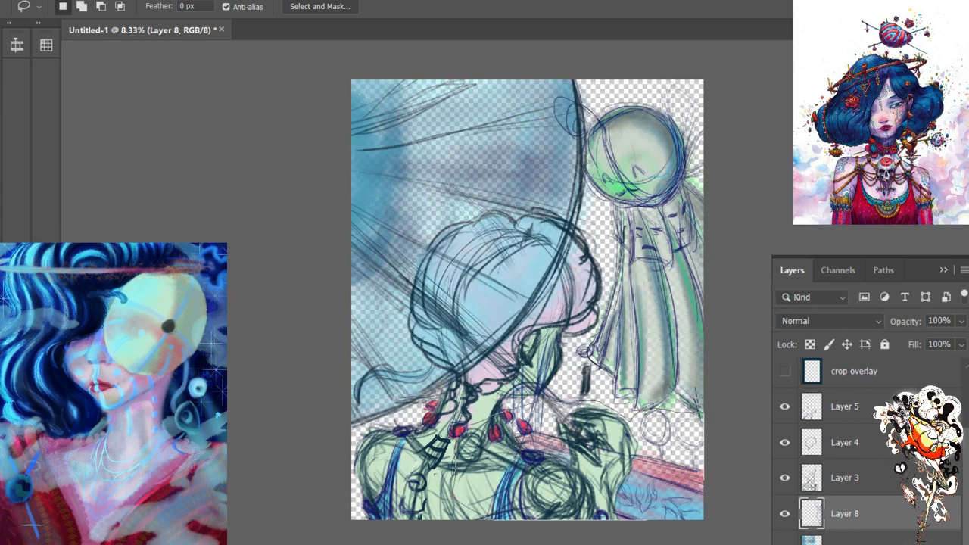
Lasso the lower-right table-edge area, nudge it upward four times, and turn the crop overlay back on
mouse_move(672, 523)
left_mouse_down()
mouse_move(734, 505)
mouse_move(715, 428)
left_mouse_up()
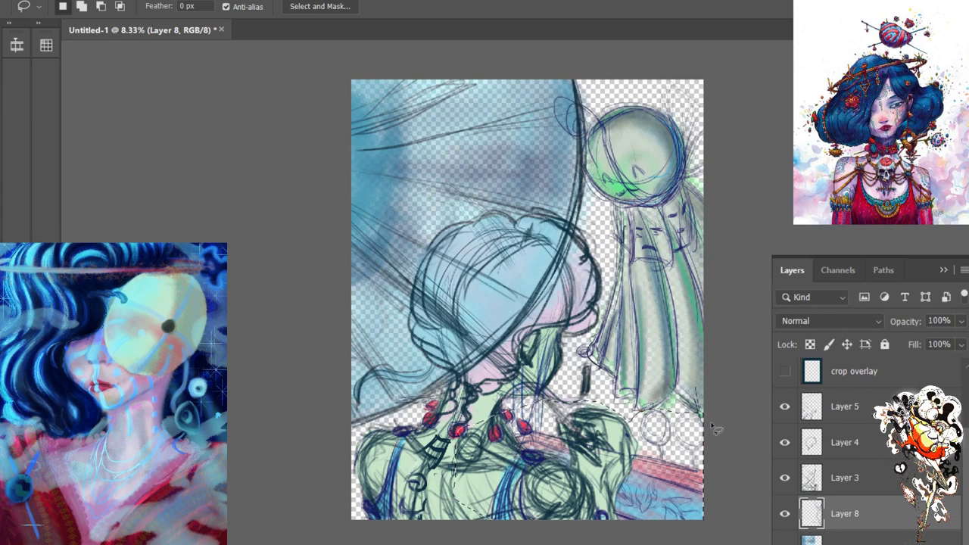
key("ctrl+t")
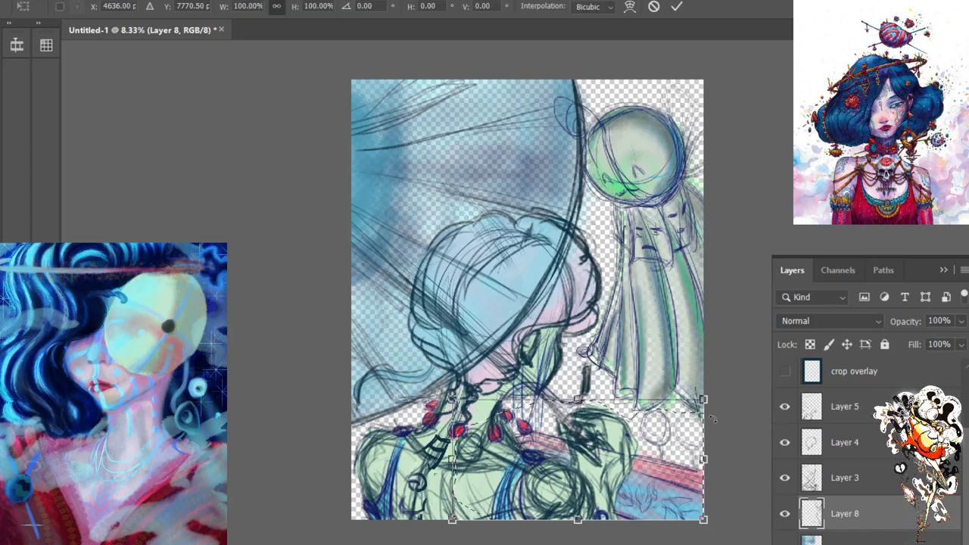
key("Up")
key("Up")
key("Up")
key("Up")
key("Up")
key("Up")
key("Up")
key("Up")
key("Up")
key("Up")
key("Up")
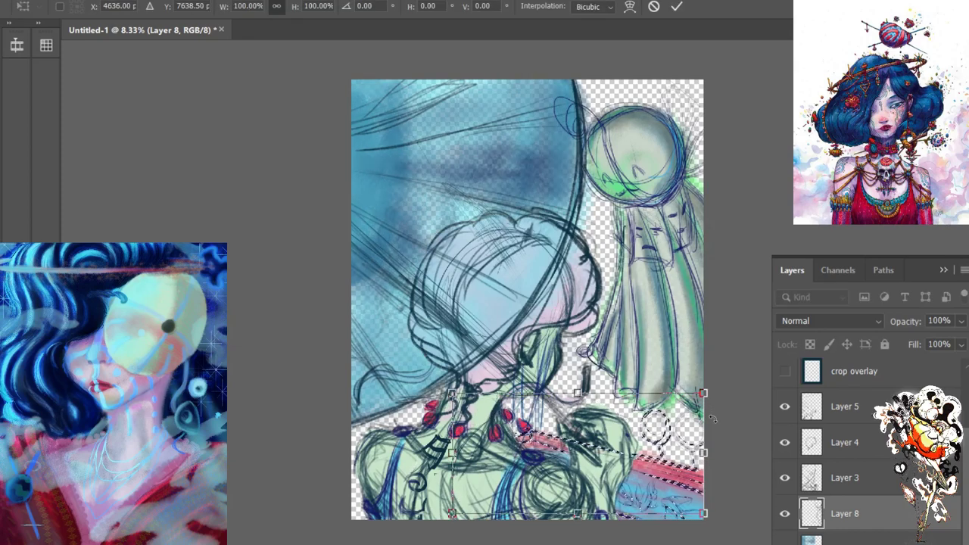
key("Up")
key("Up")
key("Up")
key("Up")
key("Up")
key("Up")
key("Up")
key("Up")
key("Up")
key("Up")
key("Up")
key("Up")
key("Up")
key("Up")
key("Up")
key("Up")
key("Up")
key("Up")
key("Up")
key("Up")
key("shift+Up")
key("shift+Up")
key("shift+Up")
key("shift+Up")
key("shift+Up")
key("shift+Up")
key("shift+Up")
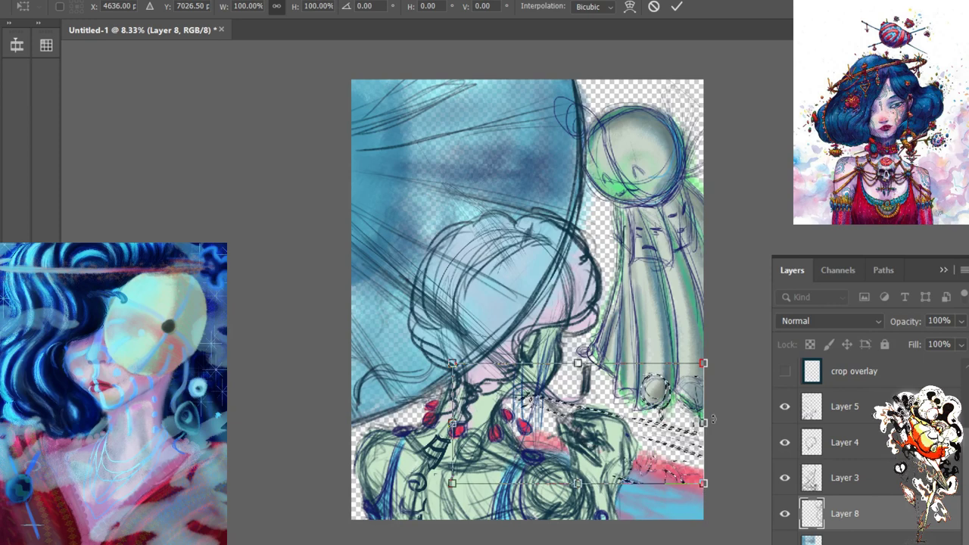
key("shift+Up")
key("shift+Up")
key("shift+Up")
key("shift+Up")
key("shift+Up")
key("shift+Up")
key("shift+Up")
key("shift+Up")
key("shift+Up")
key("shift+Up")
key("shift+Up")
key("shift+Up")
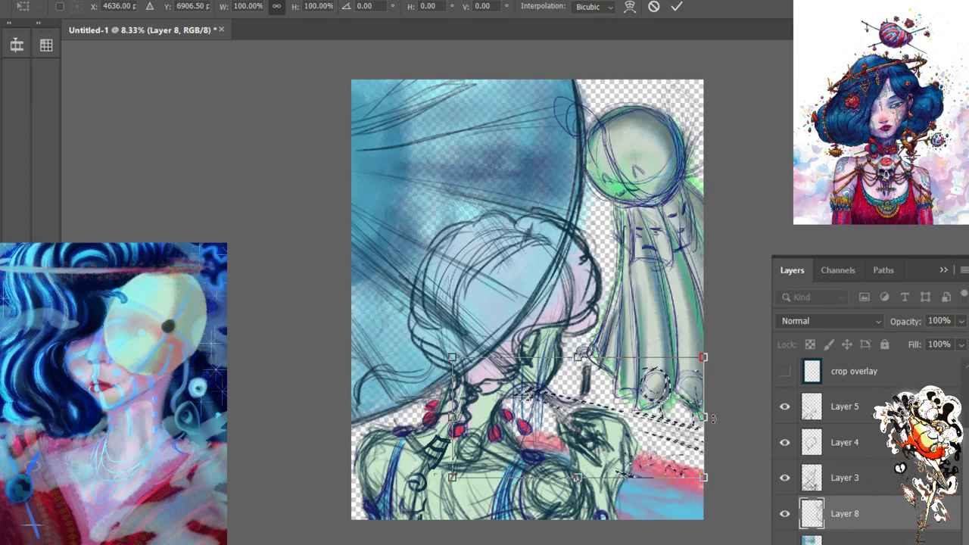
left_click(784, 371)
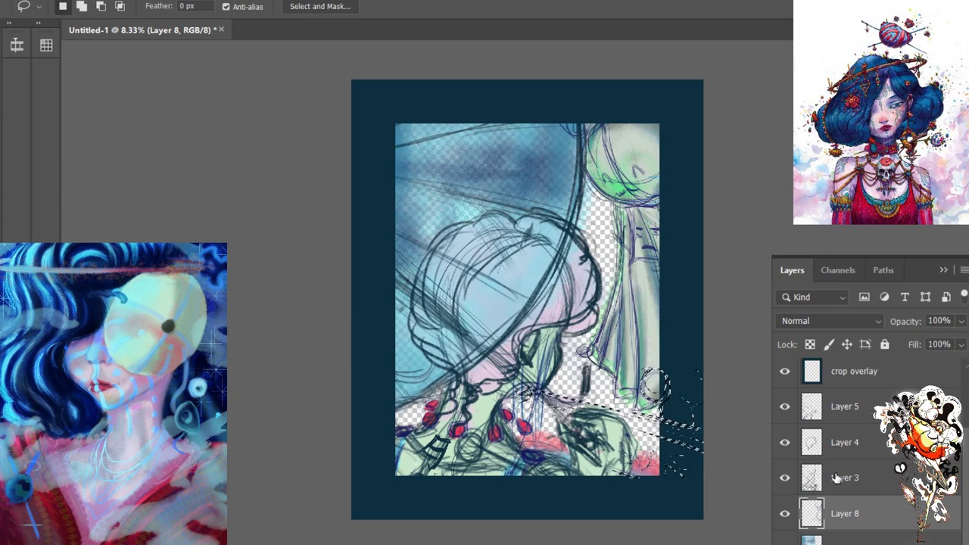
Copy the selection onto Layer 11, then lasso the bottom-right table area with the crop frame hidden
key("Return")
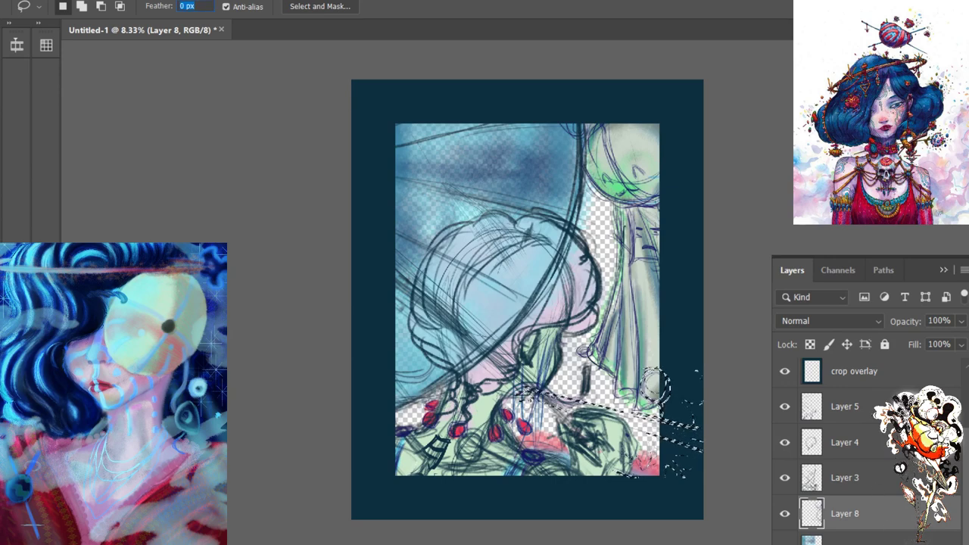
key("ctrl+j")
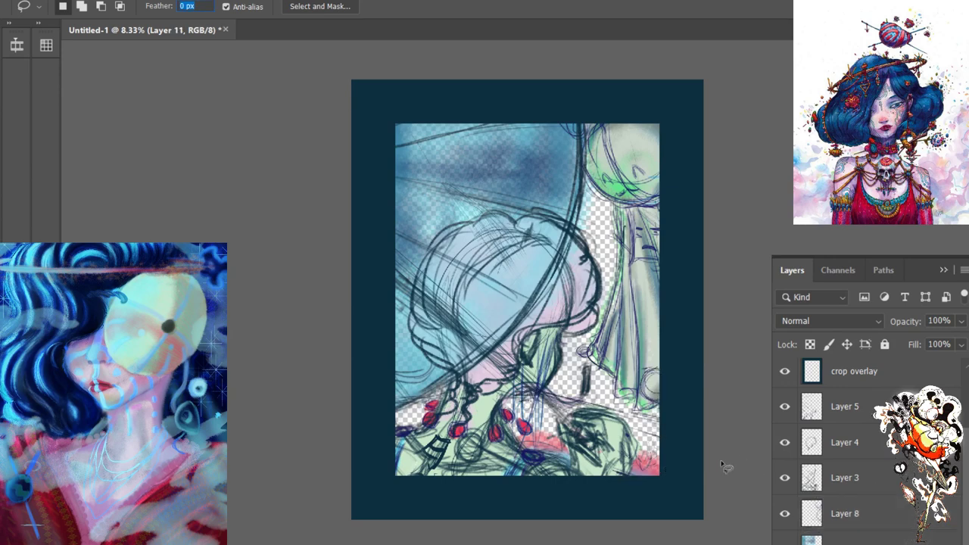
left_click(786, 371)
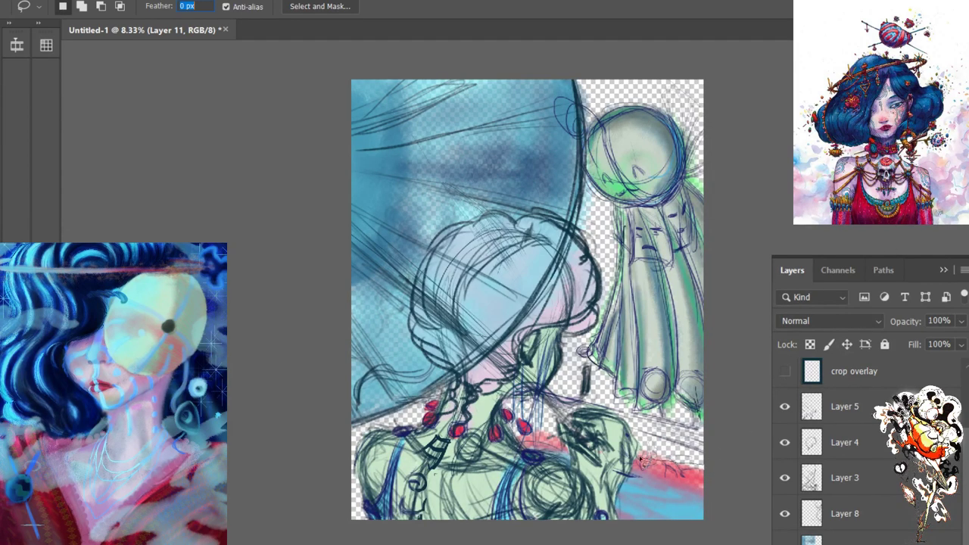
mouse_move(592, 439)
left_mouse_down()
mouse_move(708, 454)
mouse_move(737, 477)
mouse_move(583, 422)
mouse_move(488, 417)
mouse_move(453, 465)
mouse_move(450, 521)
mouse_move(531, 542)
mouse_move(735, 541)
mouse_move(756, 497)
mouse_move(721, 445)
left_mouse_up()
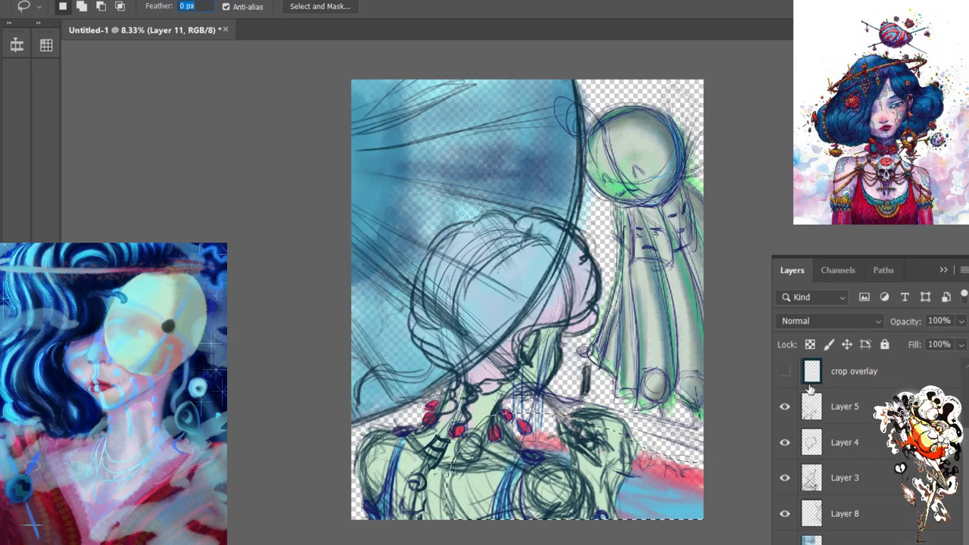
left_click(785, 372)
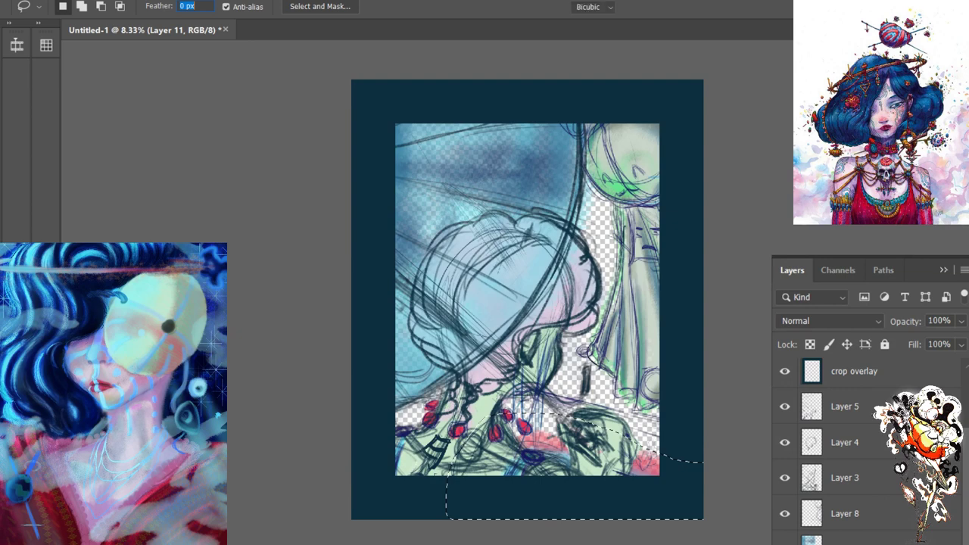
Cancel the transform, restore the navy background, and reposition the selection outline
key("ctrl+t")
key("Escape")
key("alt+BackSpace")
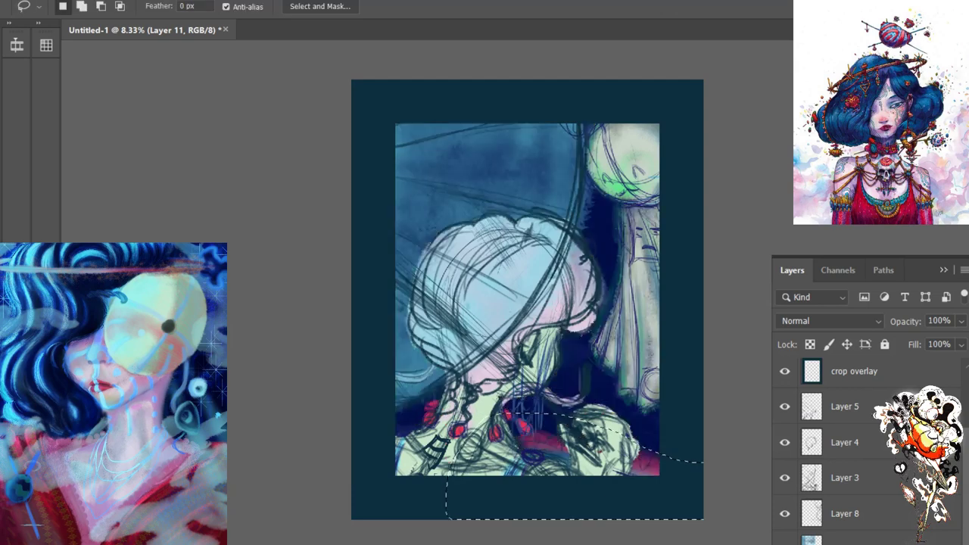
key("shift+Up")
key("shift+Up")
key("shift+Up")
key("shift+Up")
key("shift+Up")
key("shift+Up")
key("shift+Up")
key("shift+Up")
key("shift+Up")
key("shift+Up")
key("shift+Up")
key("shift+Up")
key("shift+Up")
key("shift+Up")
key("shift+Up")
key("shift+Up")
key("shift+Up")
key("shift+Up")
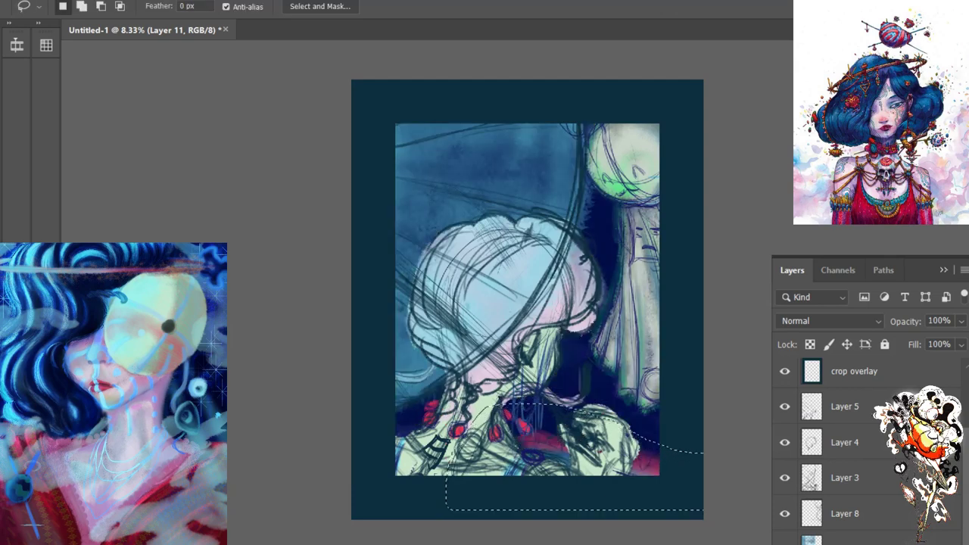
key("shift+Up")
key("shift+Up")
key("shift+Up")
key("shift+Up")
key("shift+Up")
key("shift+Up")
key("shift+Up")
key("shift+Up")
key("shift+Up")
key("shift+Up")
key("shift+Up")
key("shift+Up")
key("shift+Up")
key("shift+Up")
key("shift+Up")
key("shift+Up")
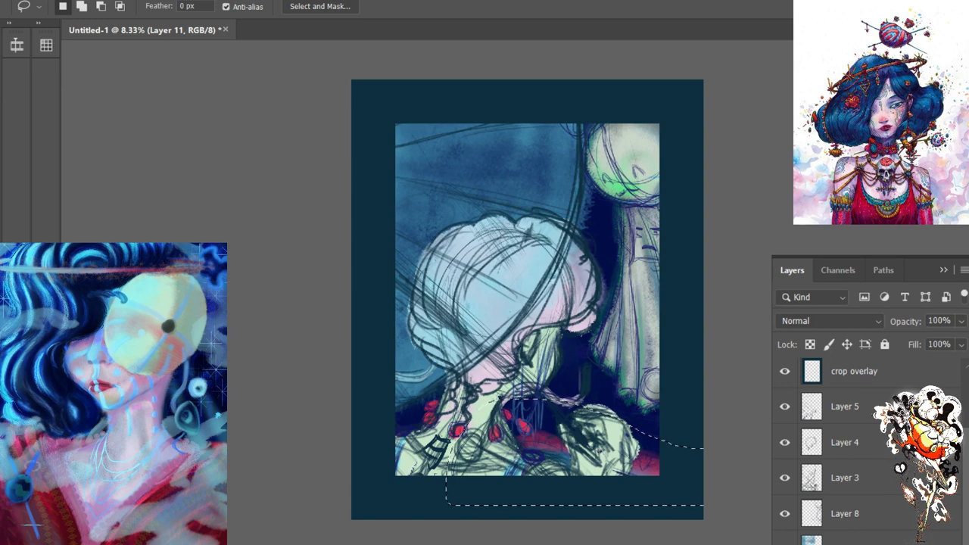
key("Down")
key("Down")
key("Down")
key("Down")
key("Down")
key("Down")
key("Down")
key("Down")
key("Down")
key("Down")
key("Down")
key("Down")
key("Down")
key("Down")
key("Down")
key("Down")
key("Down")
key("Down")
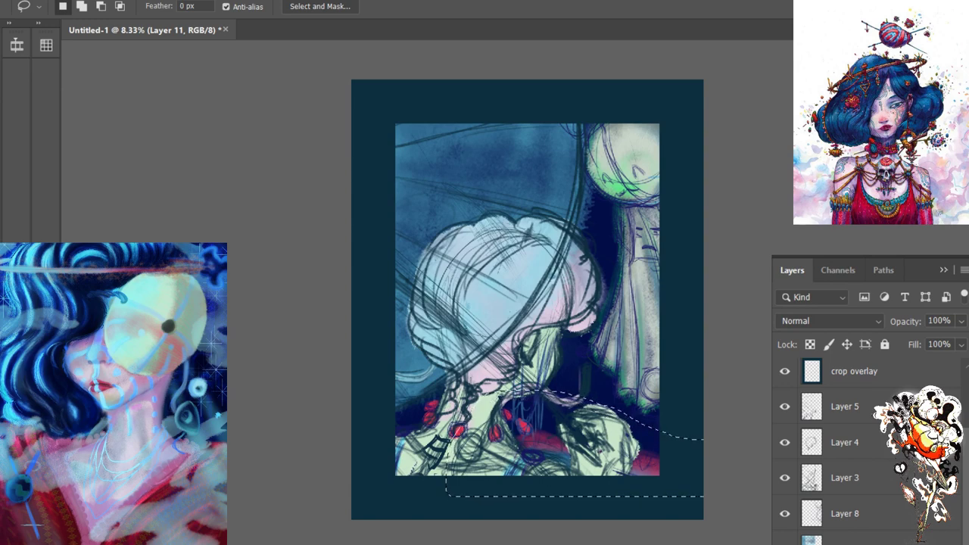
key("Down")
key("Down")
key("Down")
key("Down")
key("Down")
key("Down")
key("Down")
key("Down")
key("Down")
key("Down")
key("Down")
key("Down")
key("Down")
key("Down")
key("Down")
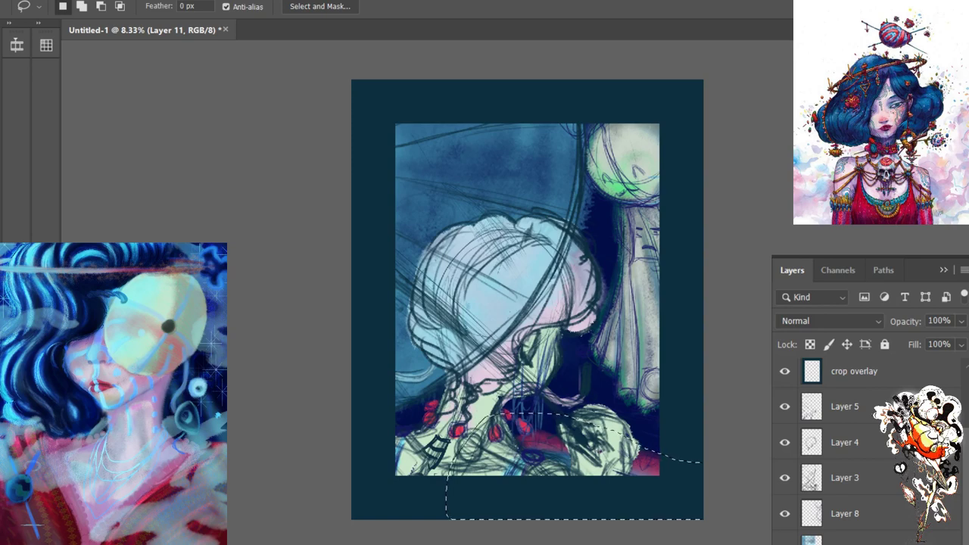
Transform the lassoed patch, nudging it six steps upward
key("ctrl+t")
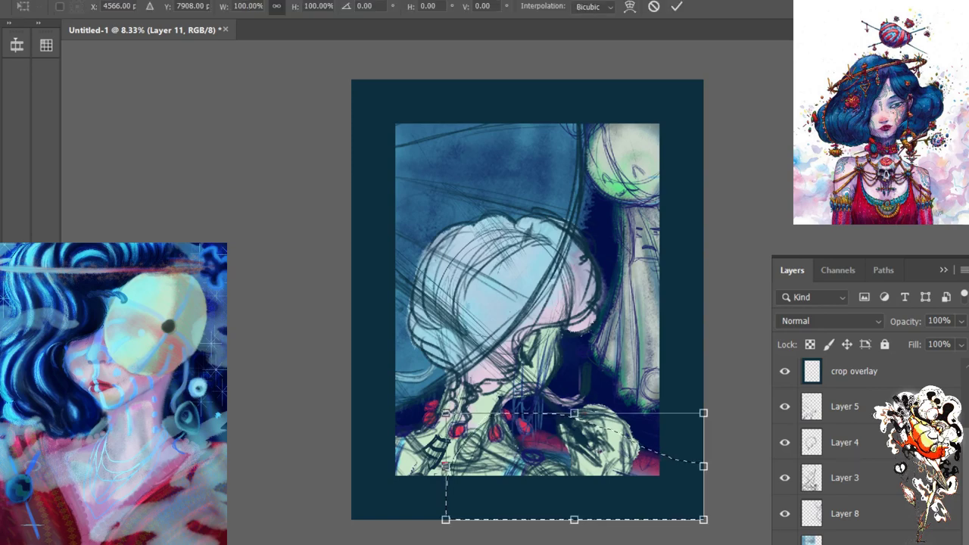
key("Up")
key("Up")
key("Up")
key("Up")
key("Up")
key("Up")
key("Up")
key("Up")
key("Up")
key("Up")
key("Up")
key("Up")
key("Up")
key("Up")
key("Up")
key("Up")
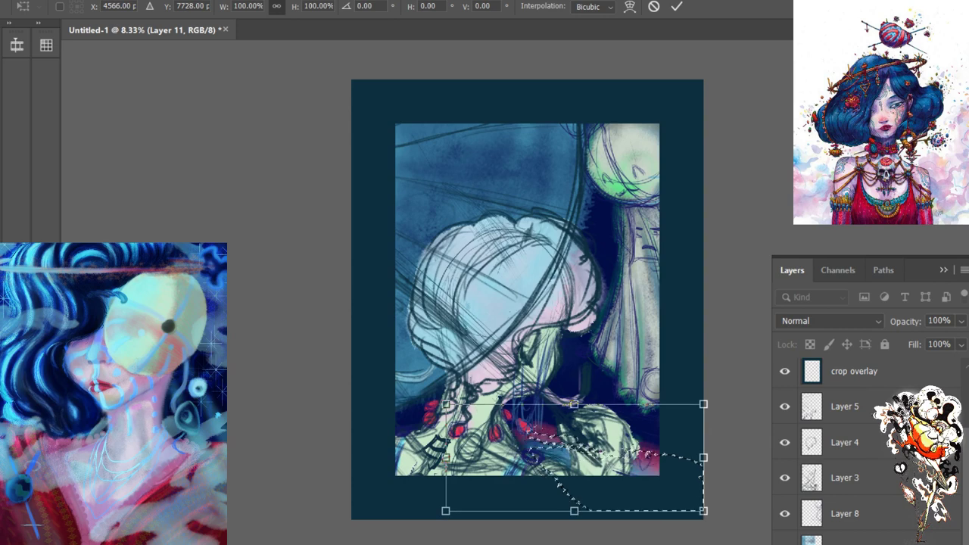
key("Up")
key("Up")
key("Up")
key("Up")
key("Up")
key("Up")
key("Up")
key("Up")
key("Up")
key("Up")
key("Up")
key("Up")
key("Up")
key("Up")
key("Up")
key("Up")
key("Up")
key("Up")
key("Up")
key("Up")
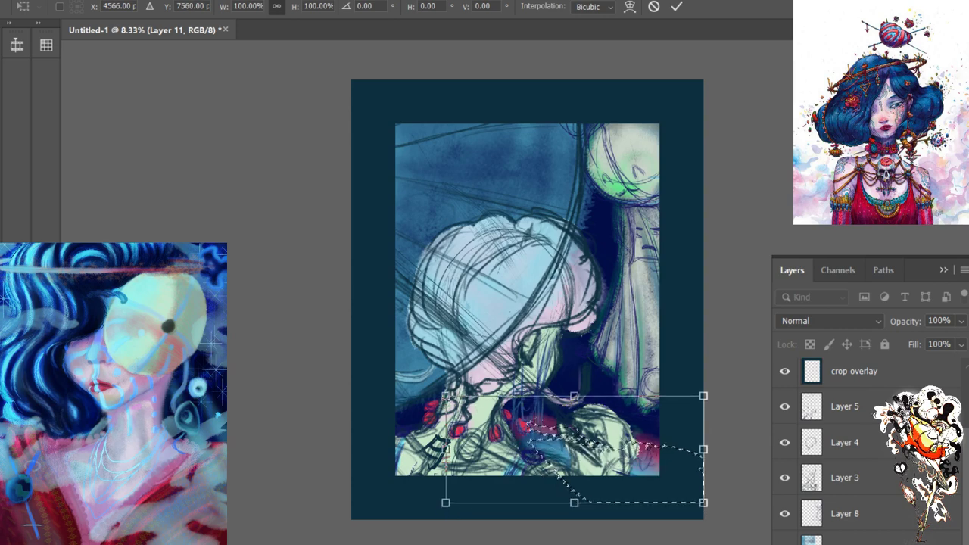
key("Up")
key("Up")
key("Up")
key("Up")
key("Up")
key("Up")
key("Up")
key("Up")
key("Up")
key("Up")
key("Up")
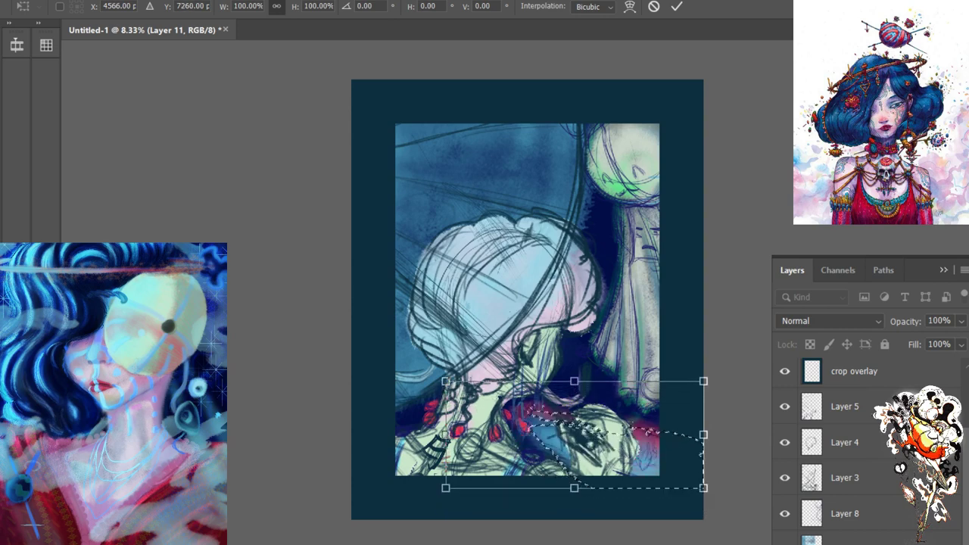
key("Up")
key("Up")
key("Up")
key("Up")
key("Up")
key("Up")
key("Up")
key("Up")
key("Up")
key("Up")
key("Up")
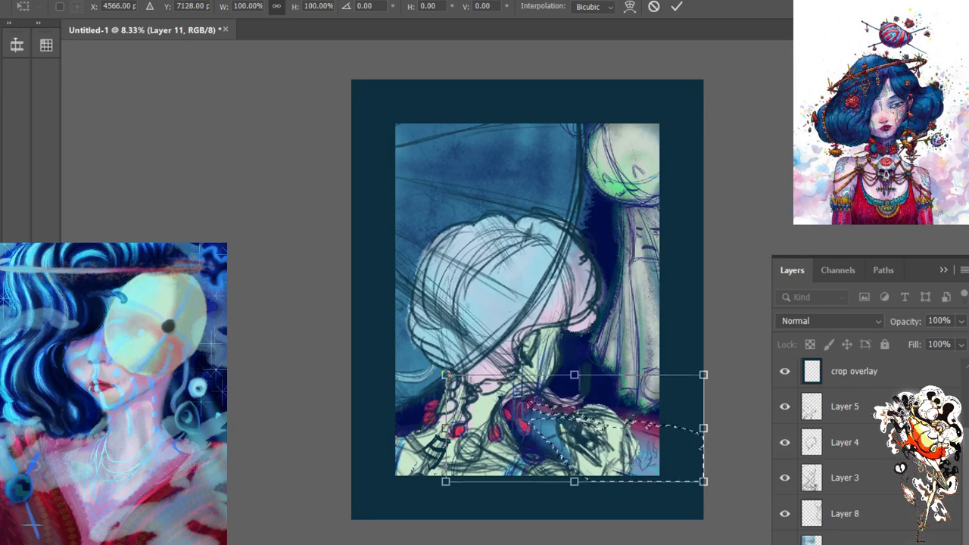
key("Up")
key("Up")
key("Up")
key("Up")
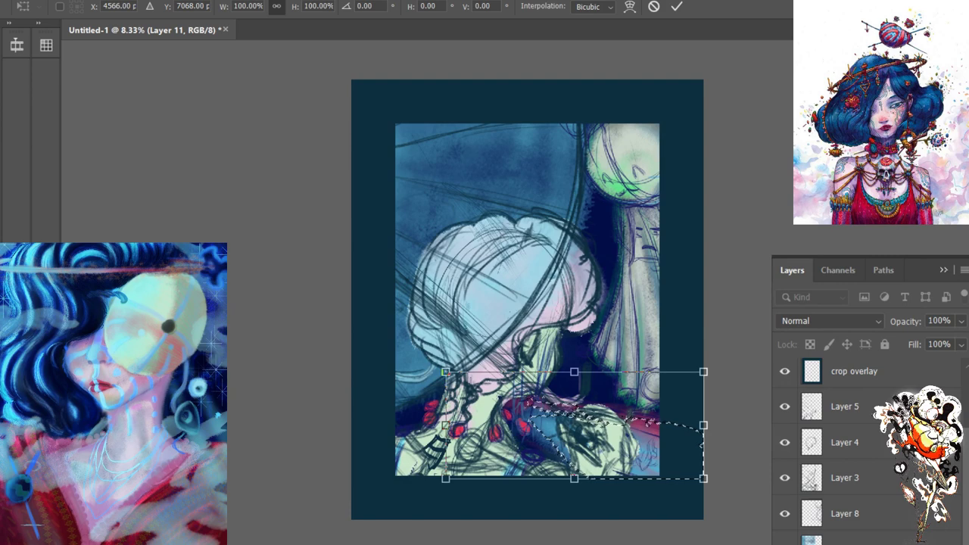
key("Up")
key("Up")
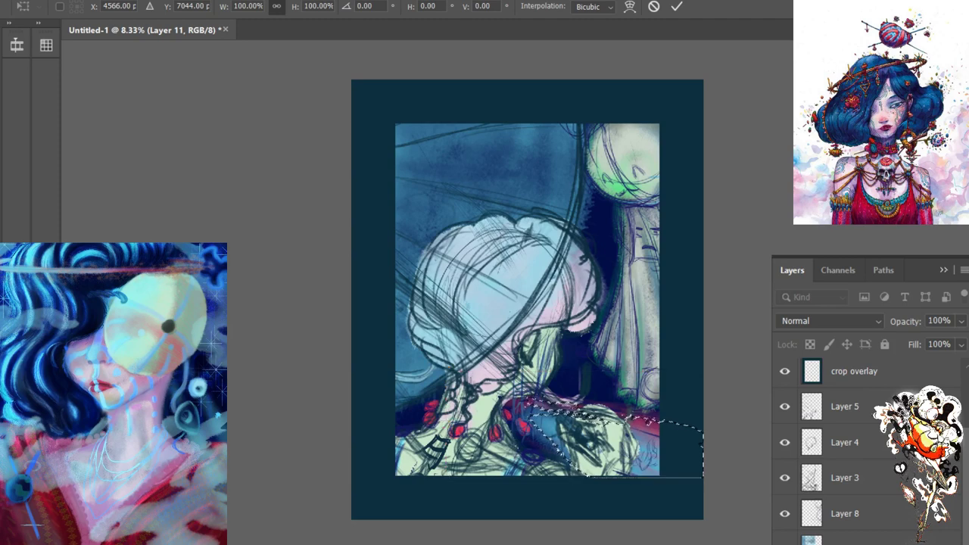
Deselect, compare the painting with and without the crop overlay, and select Layer 8
key("ctrl+d")
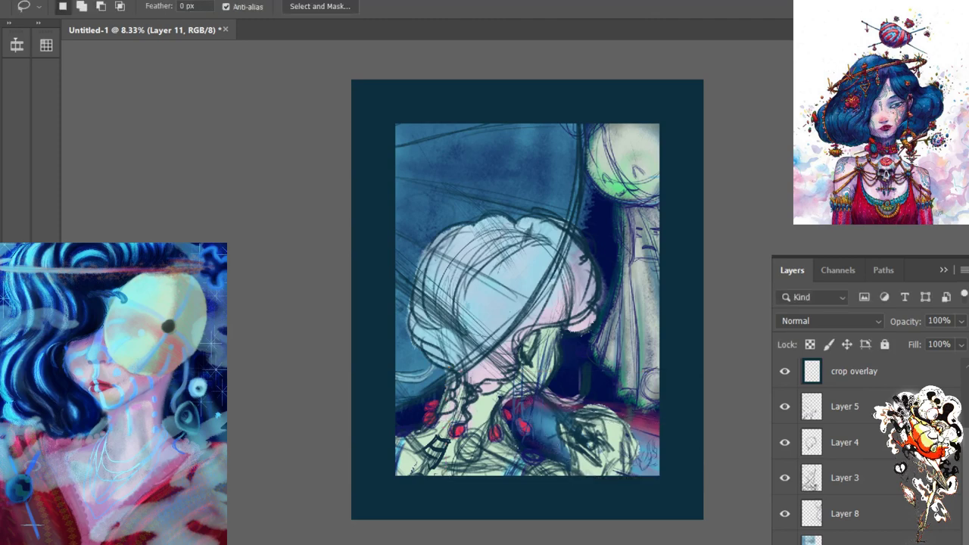
left_click(785, 371)
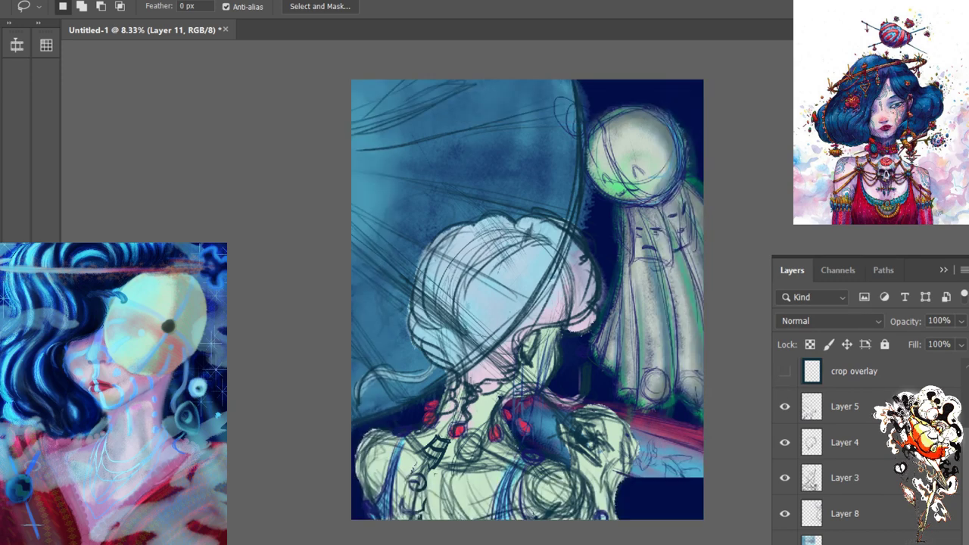
left_click(785, 372)
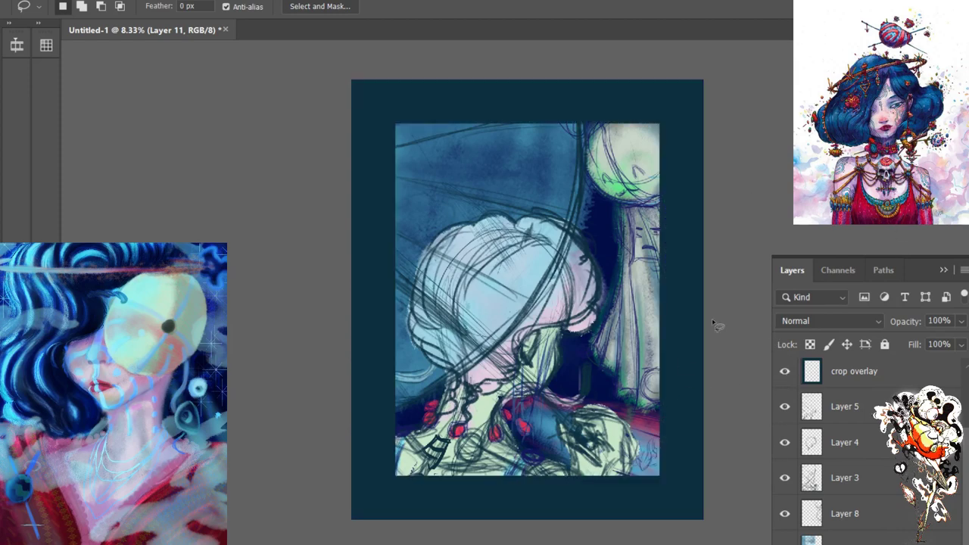
left_click(785, 371)
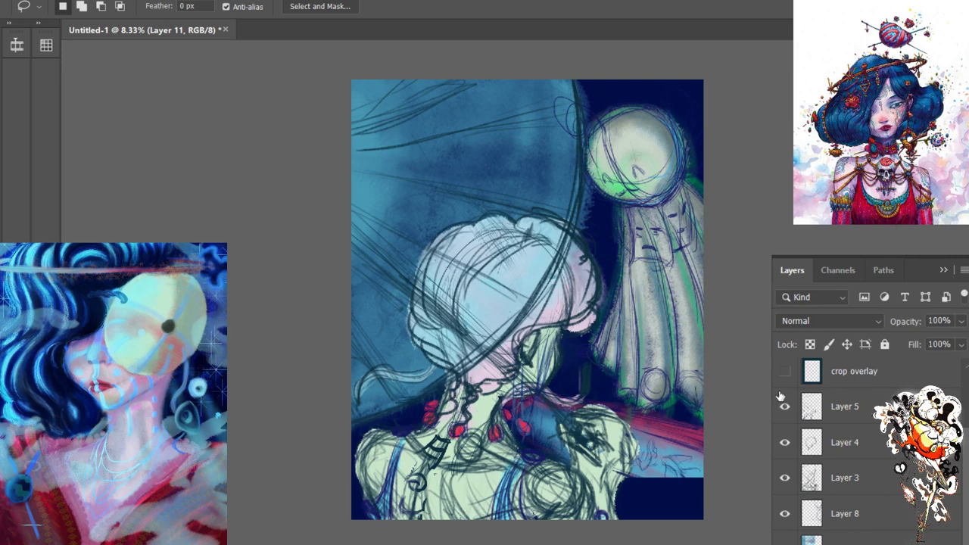
left_click(786, 371)
left_click(786, 373)
left_click(842, 523)
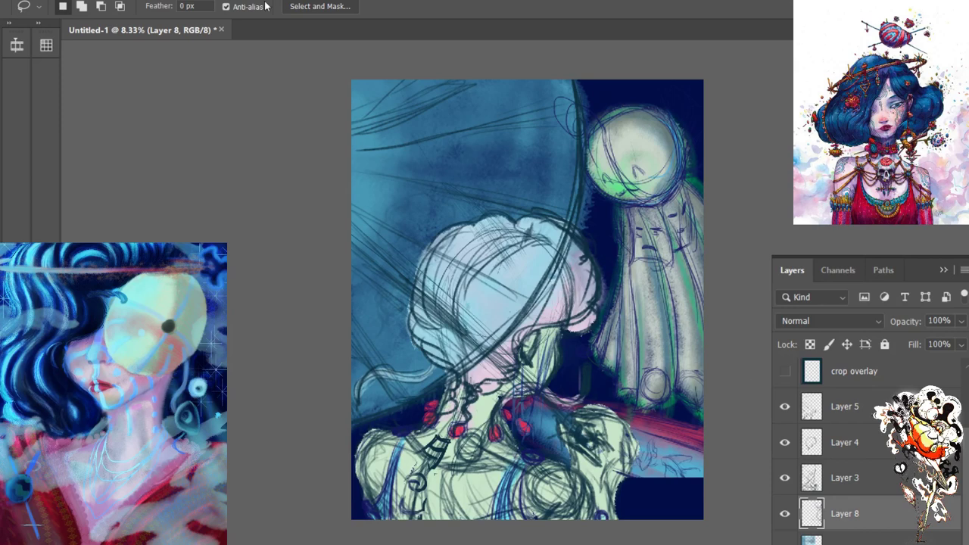
With the brush, check the navy background and set the brush size to 250
key("b")
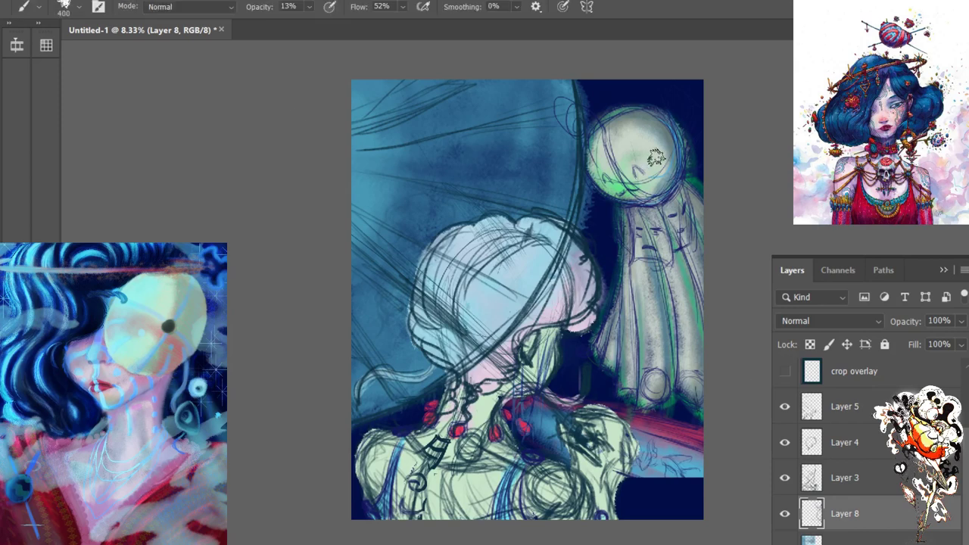
key("ctrl+comma")
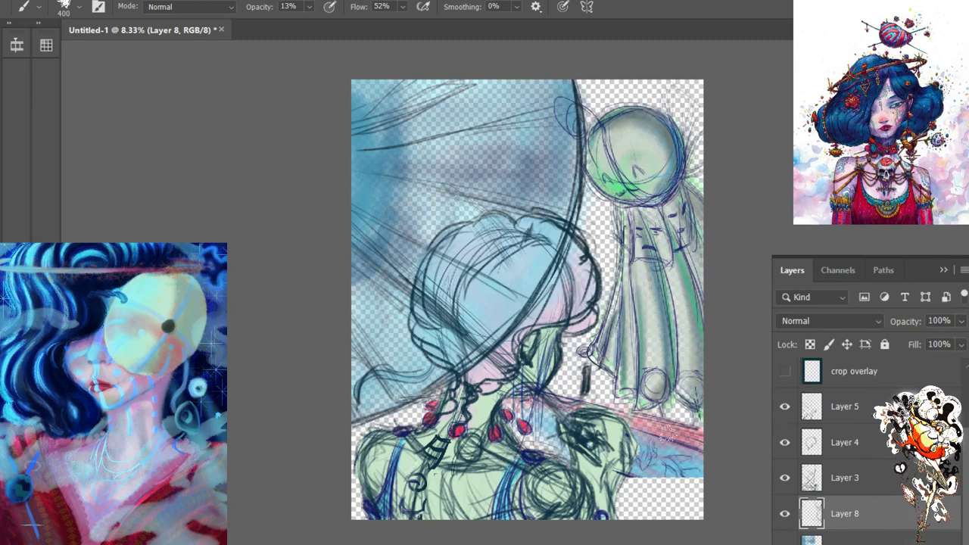
key("alt+BackSpace")
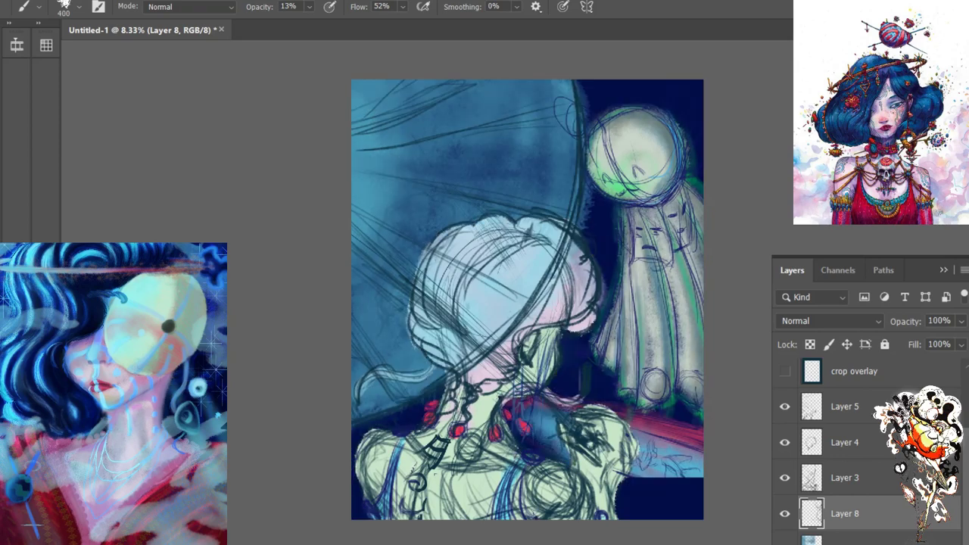
key("bracketleft")
key("bracketleft")
key("bracketleft")
key("bracketleft")
key("bracketleft")
key("bracketright")
On Layer 11 at 52% opacity, paint a light stroke over the red table edge
key("alt+bracketleft")
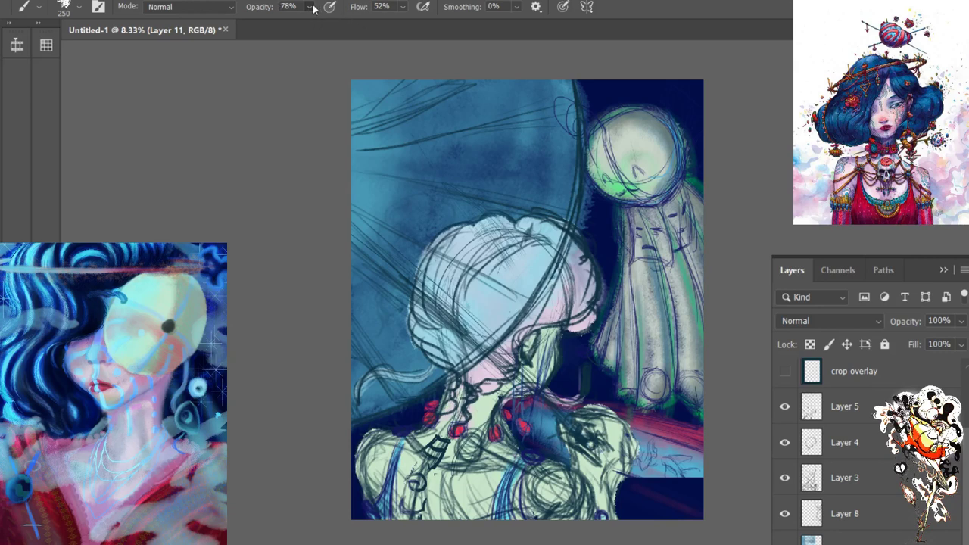
key("5")
key("2")
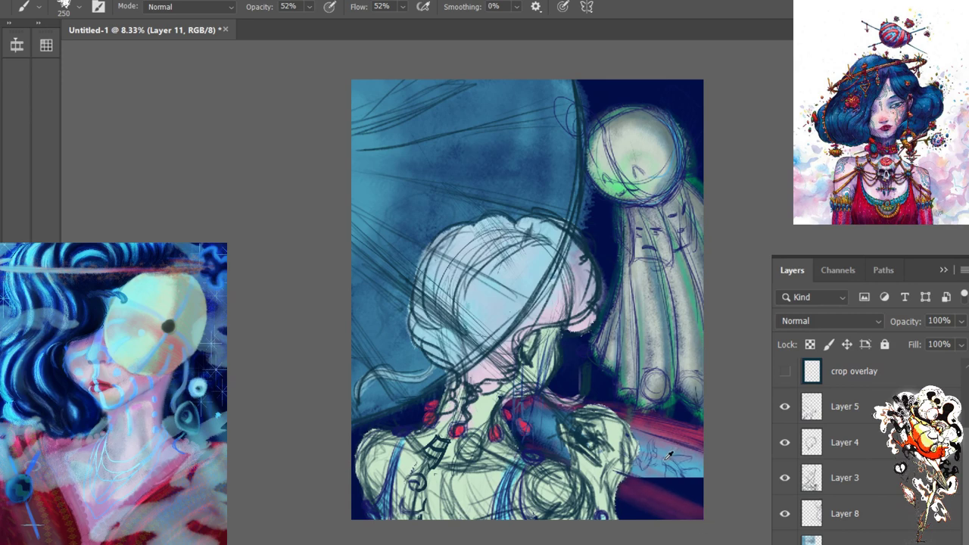
mouse_move(681, 484)
left_mouse_down()
mouse_move(640, 477)
mouse_move(712, 484)
mouse_move(659, 485)
mouse_move(704, 509)
mouse_move(658, 484)
mouse_move(696, 496)
mouse_move(640, 475)
mouse_move(698, 495)
mouse_move(697, 464)
left_mouse_up()
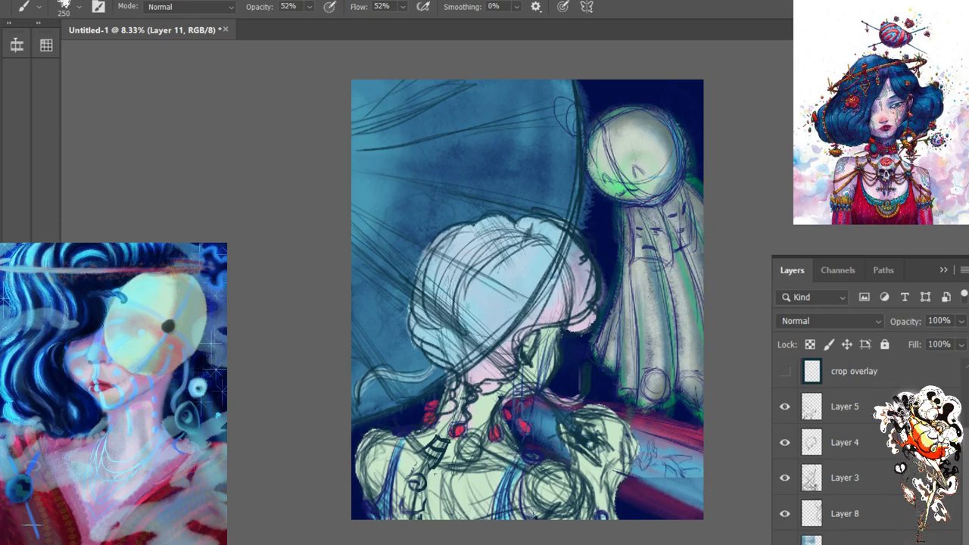
key("ctrl+comma")
key("ctrl+comma")
key("ctrl+plus")
key("ctrl+plus")
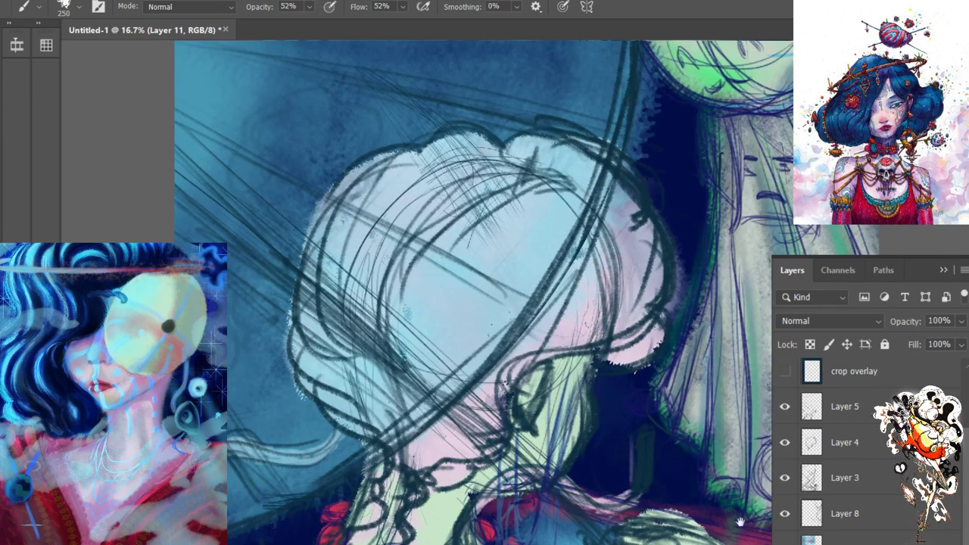
left_click_drag(746, 526, 576, 307)
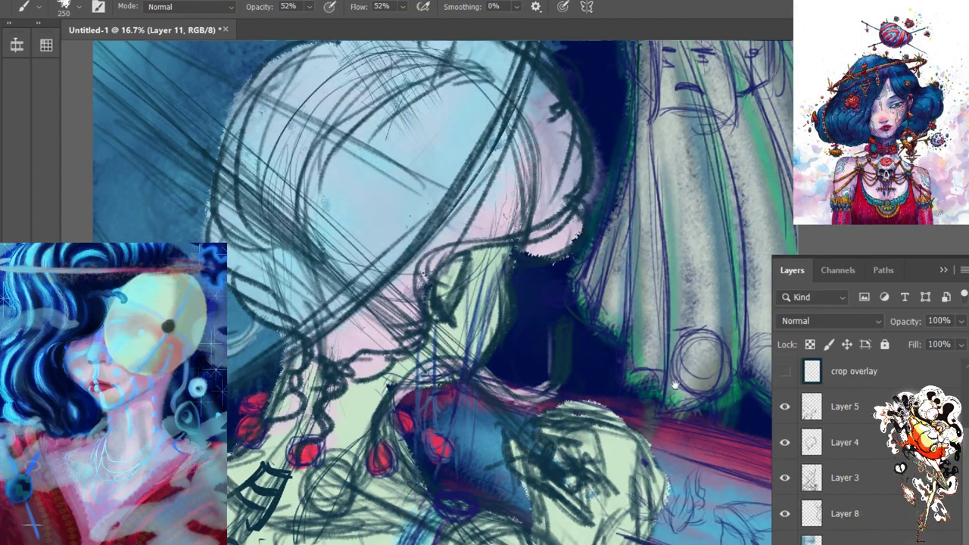
left_click_drag(735, 476, 618, 333)
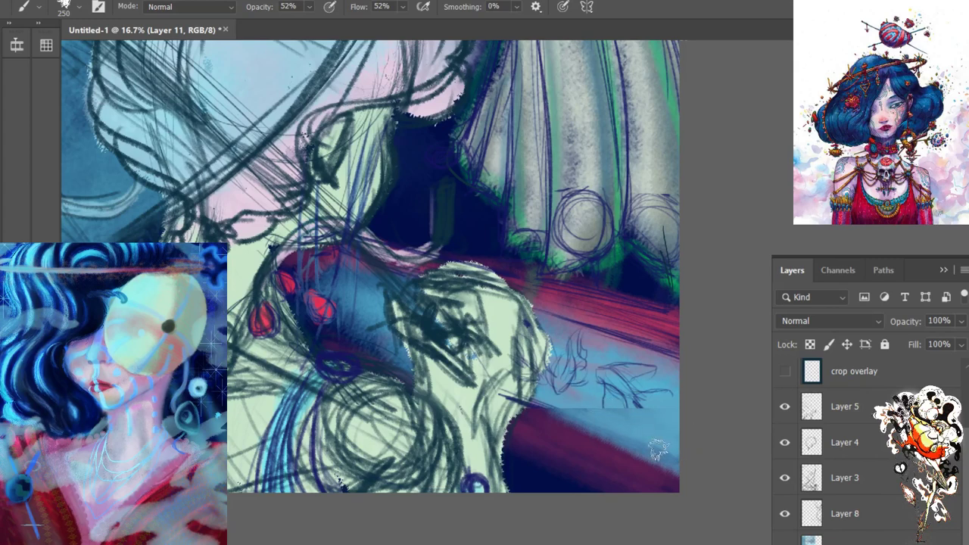
left_click_drag(597, 432, 580, 421)
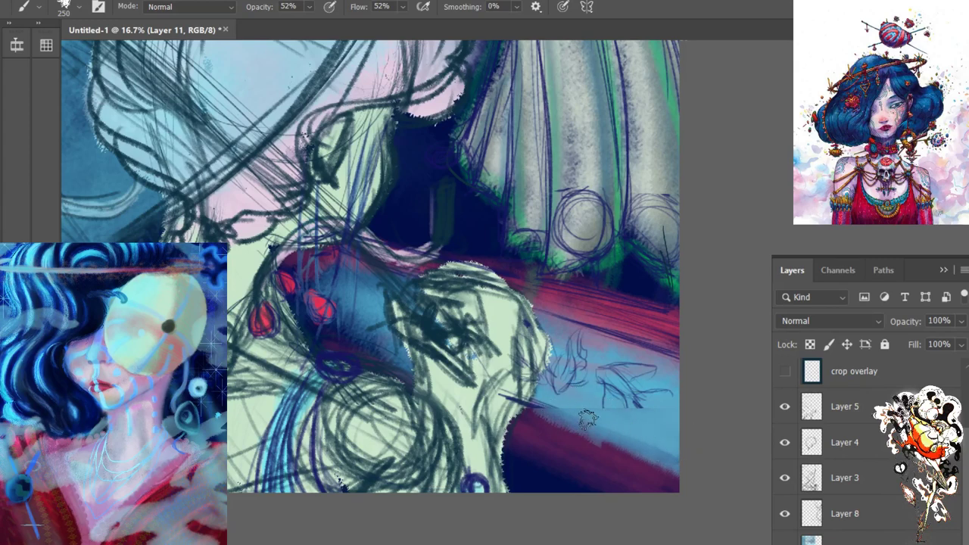
key("ctrl+z")
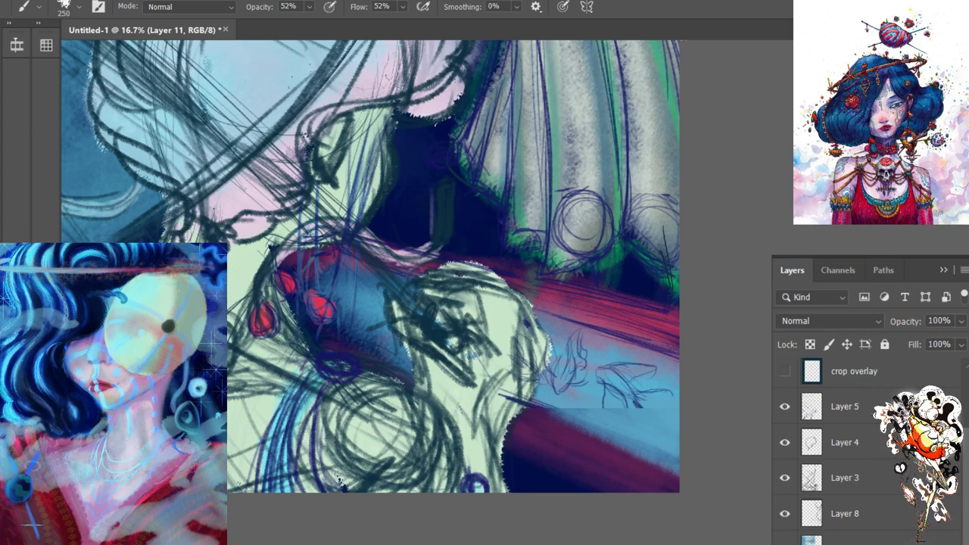
key("r")
key("shift+r")
key("shift+r")
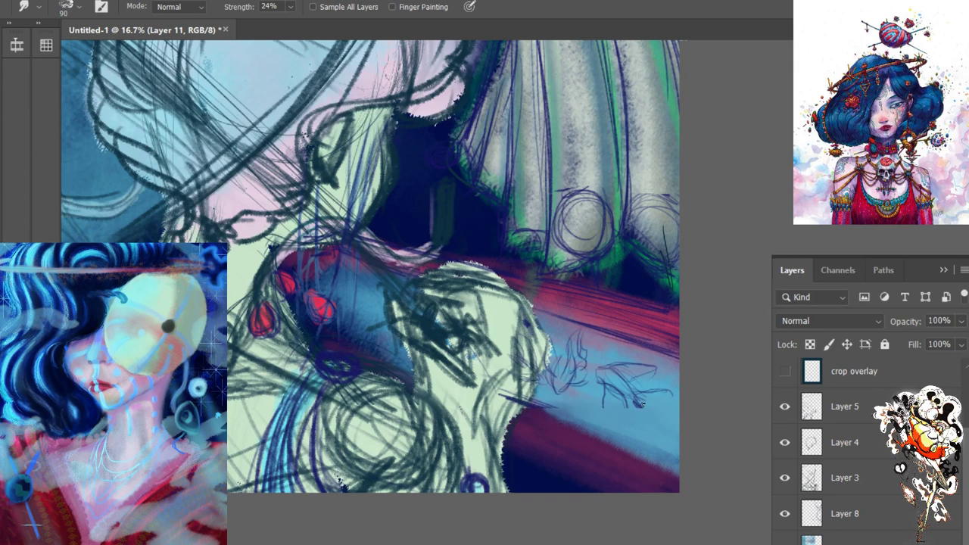
key("b")
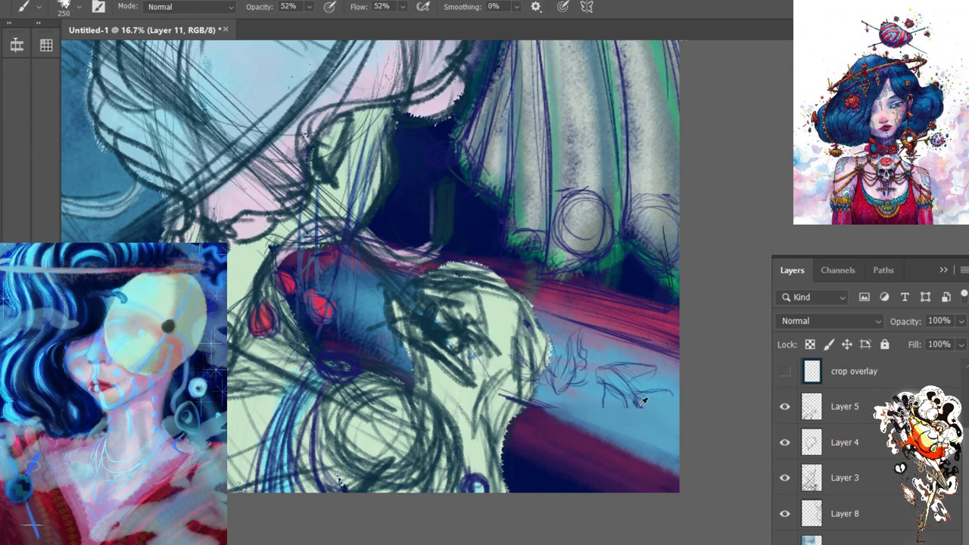
key("bracketleft")
key("bracketleft")
key("bracketleft")
key("bracketleft")
key("bracketleft")
key("bracketleft")
key("bracketleft")
key("bracketleft")
key("bracketleft")
On Layer 8, add small dark marks to the table sketch with a 35 px brush at 100% opacity
left_click(842, 515)
left_click(786, 513)
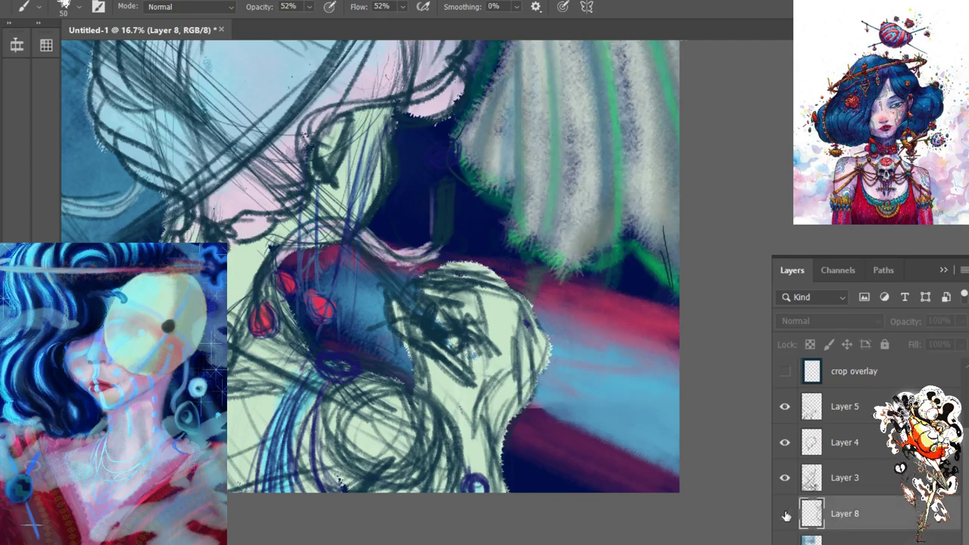
left_click(786, 513)
key("bracketleft")
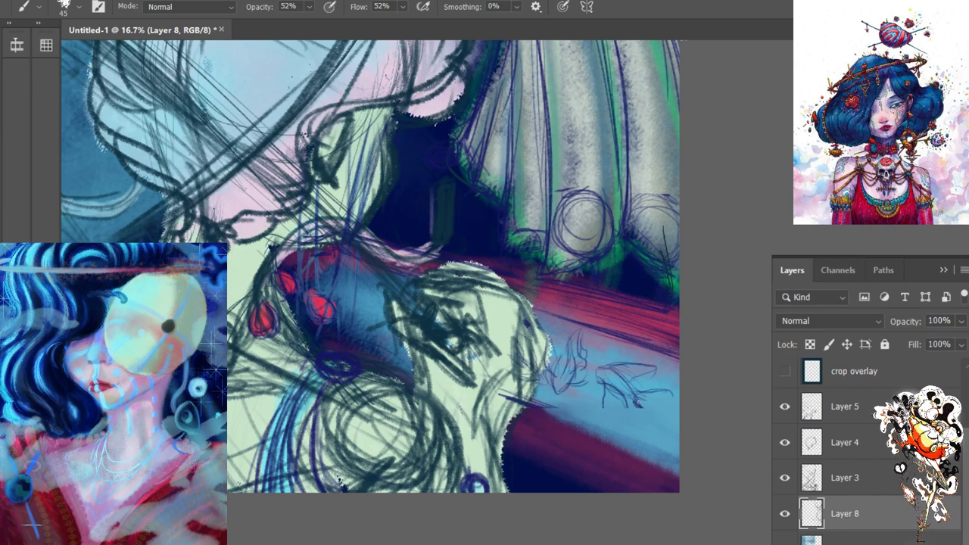
left_click_drag(645, 416, 636, 403)
key("bracketleft")
key("0")
mouse_move(644, 410)
left_mouse_down()
mouse_move(625, 432)
mouse_move(641, 425)
left_mouse_up()
mouse_move(646, 408)
left_mouse_down()
mouse_move(614, 400)
mouse_move(620, 392)
mouse_move(601, 422)
left_mouse_up()
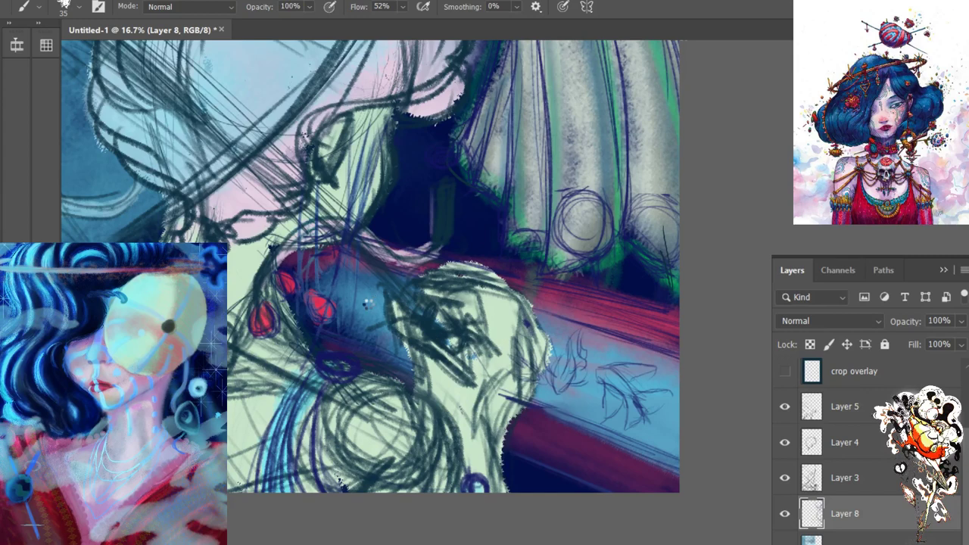
On Layer 11 with a 175 px brush, paint magenta over the lower-right corner and below the red dots
key("alt+bracketleft")
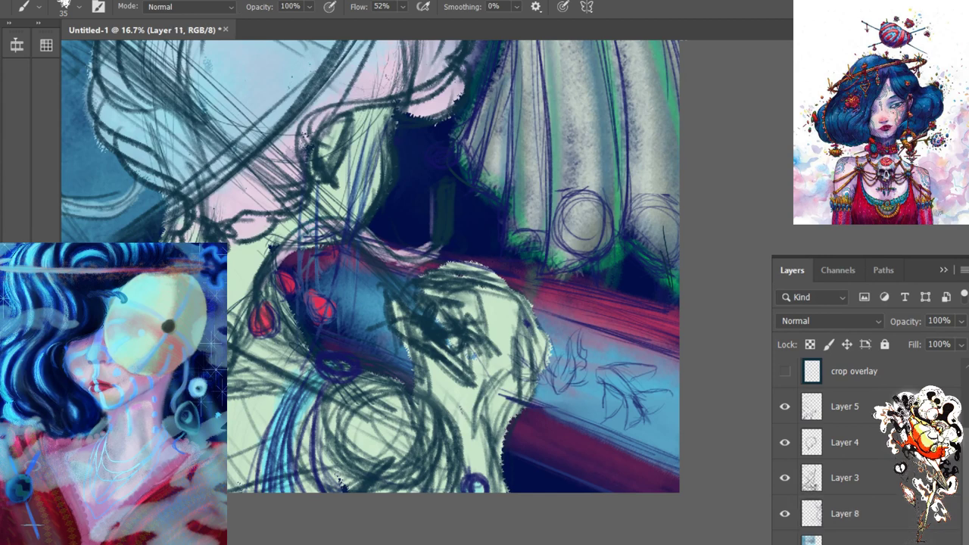
key("bracketright")
key("bracketright")
key("bracketright")
key("bracketright")
key("bracketright")
key("bracketright")
key("bracketright")
key("bracketright")
key("bracketright")
key("bracketright")
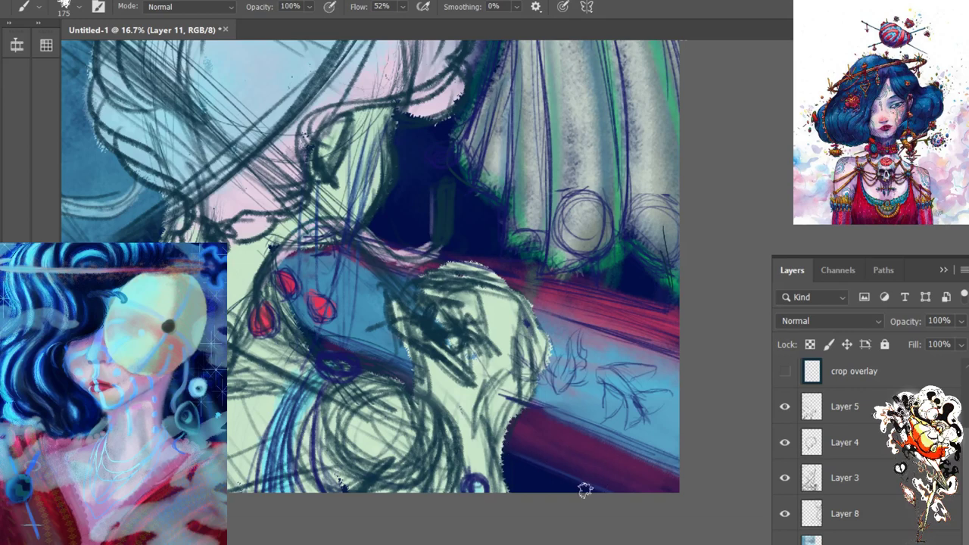
left_click_drag(586, 490, 533, 451)
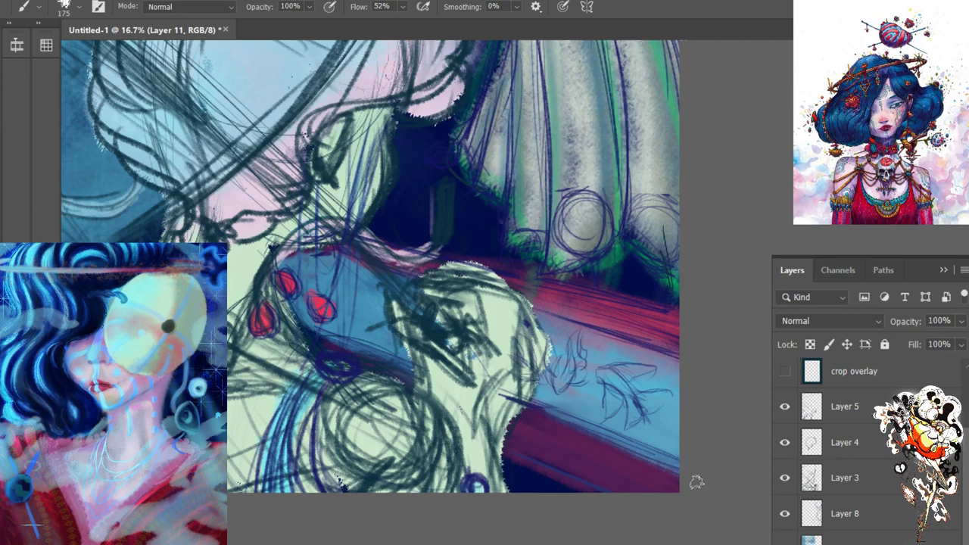
left_click_drag(697, 482, 609, 434)
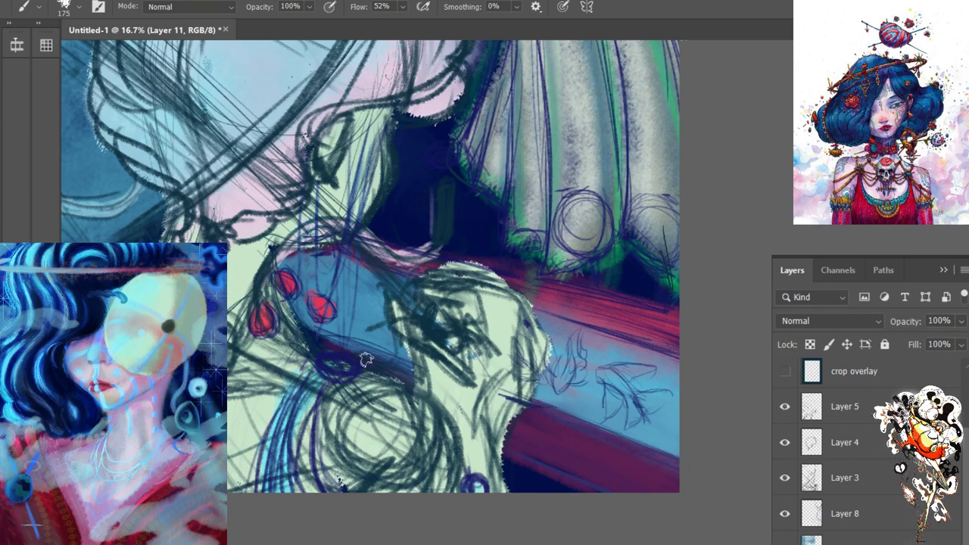
left_click_drag(389, 355, 389, 364)
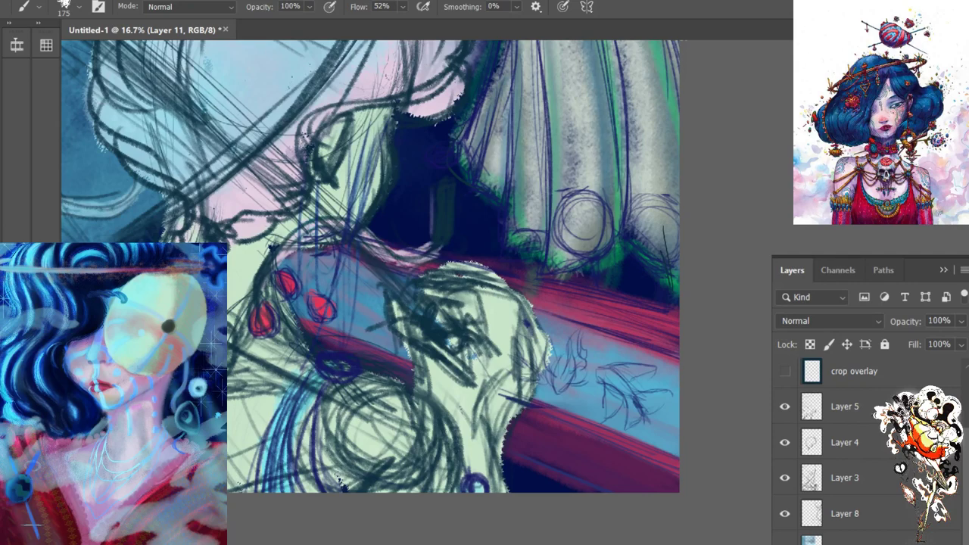
Toggle the crop border layer while zooming out to compare the whole artwork against it
left_click(785, 371)
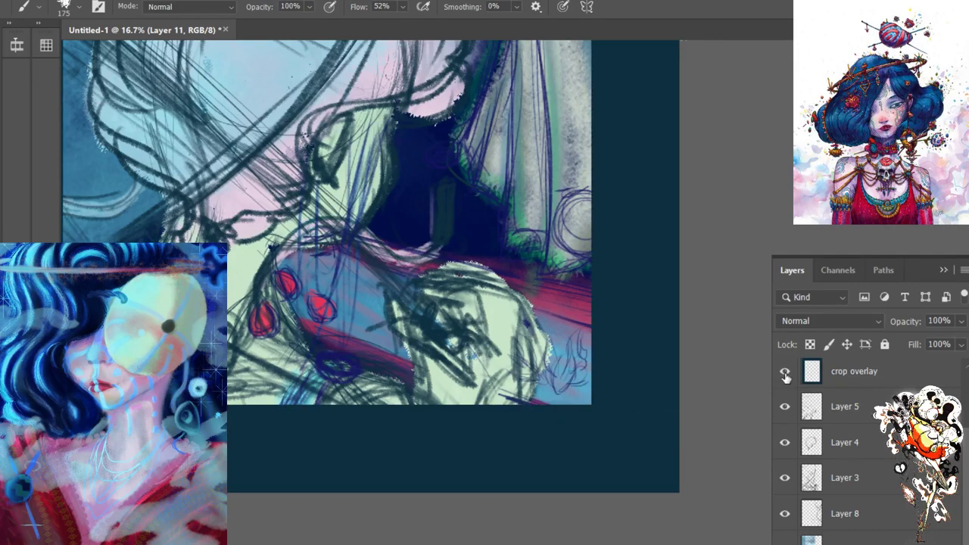
key("ctrl+0")
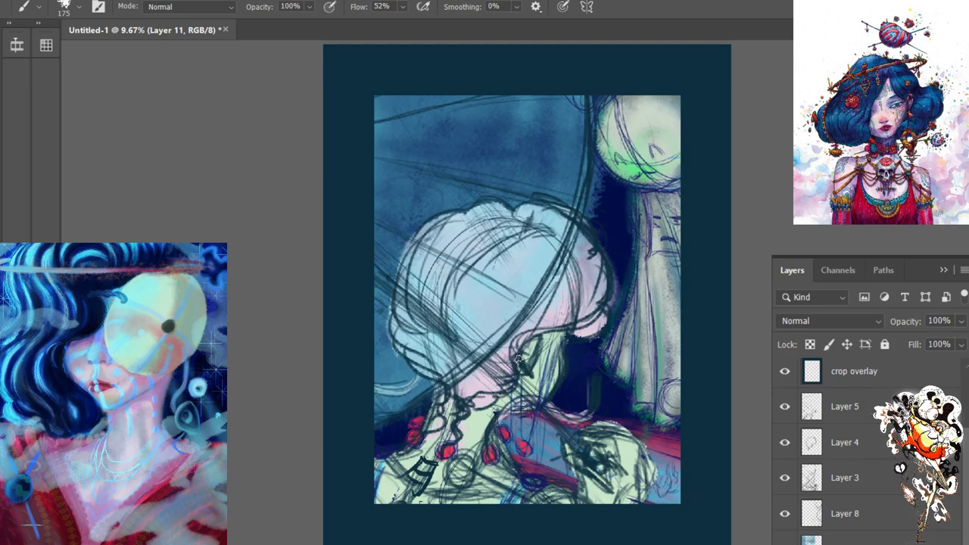
left_click(785, 373)
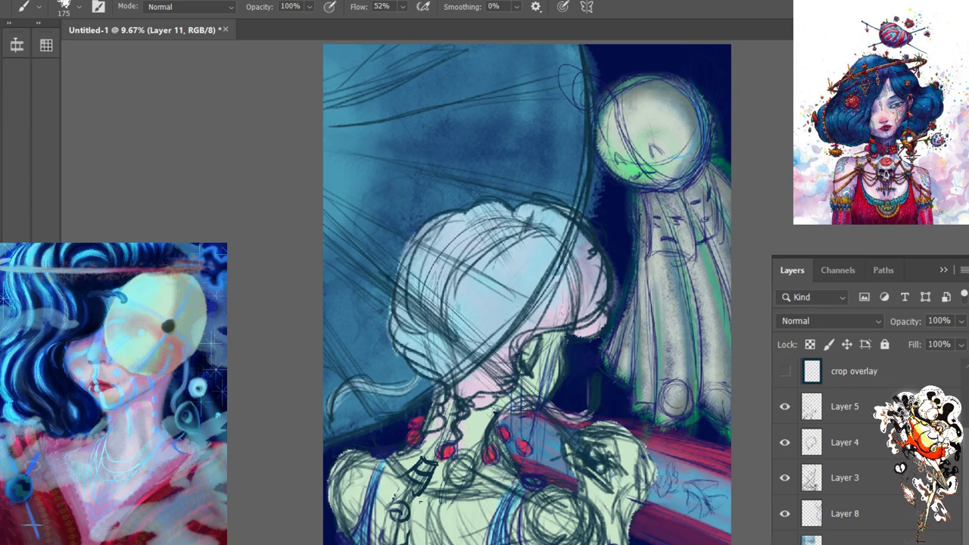
key("ctrl+minus")
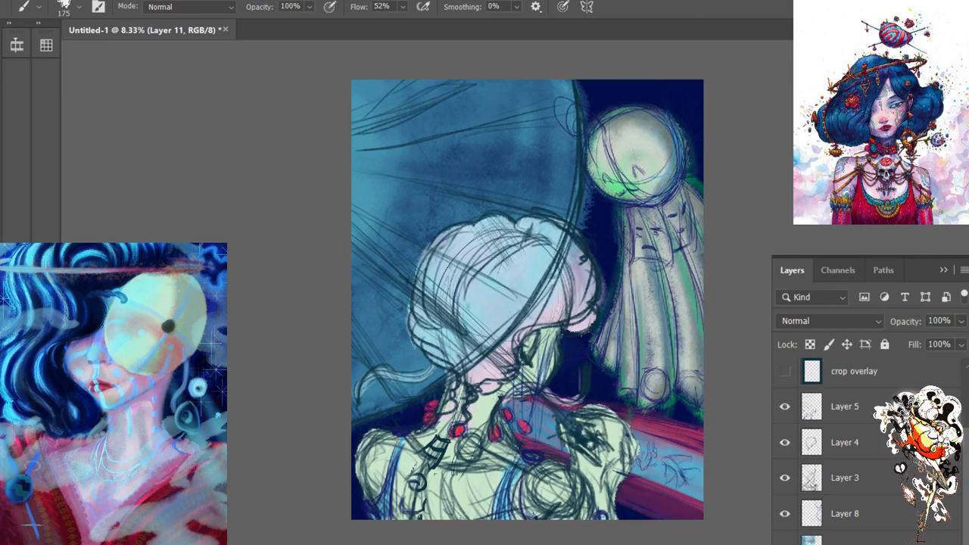
left_click(785, 372)
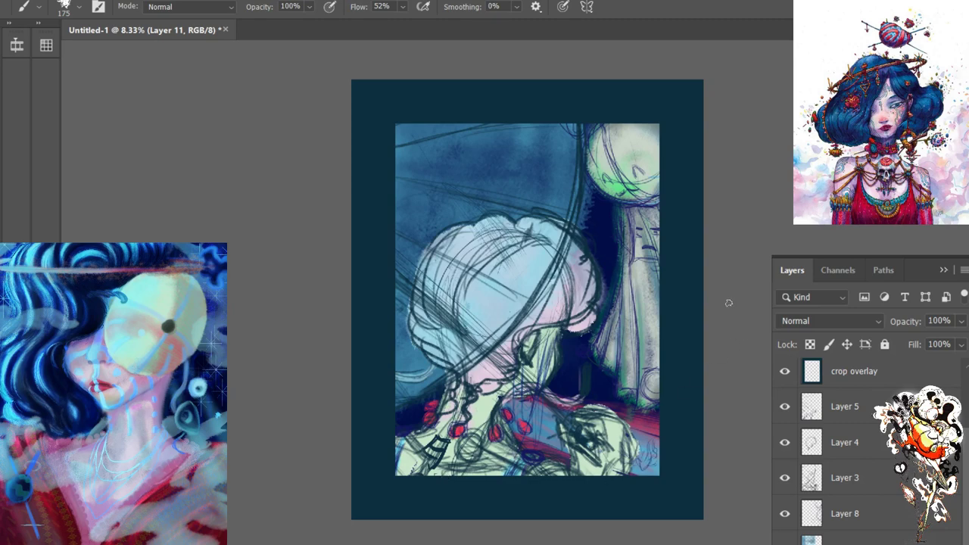
Hide the crop border and make the moon style mona wip 3 layer visible
left_click(786, 371)
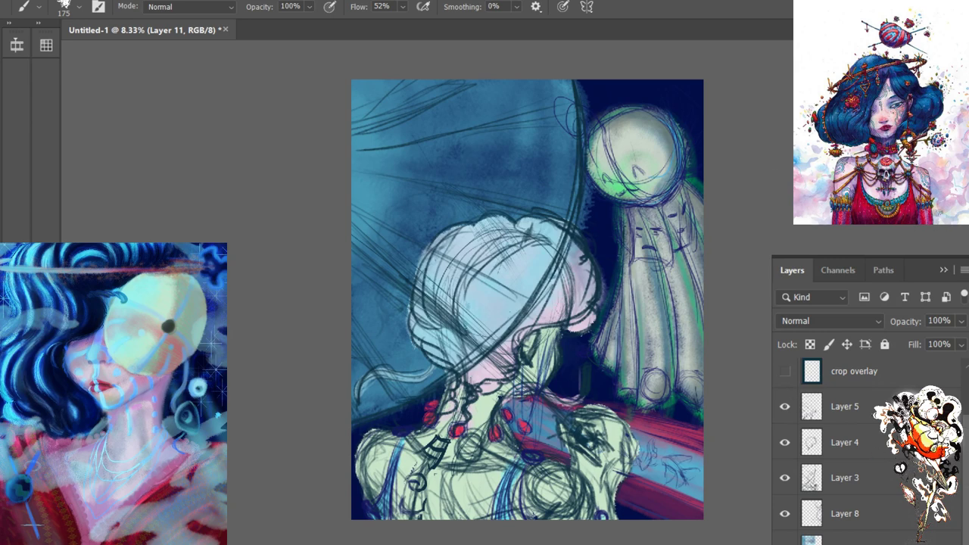
scroll(796, 395, "up", 2)
left_click(784, 377)
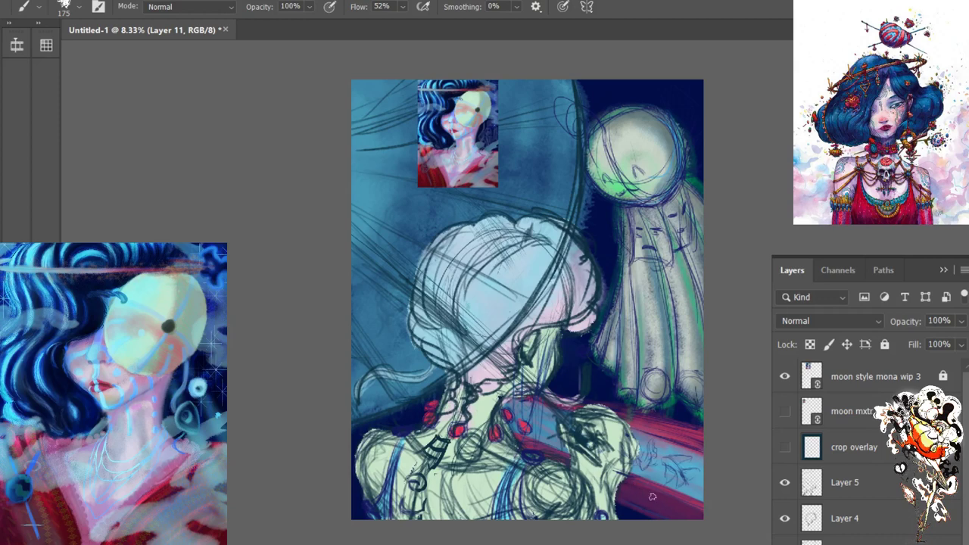
Shrink the painting brush from size 175 to 90 with the [ key
scroll(864, 454, "down", 1)
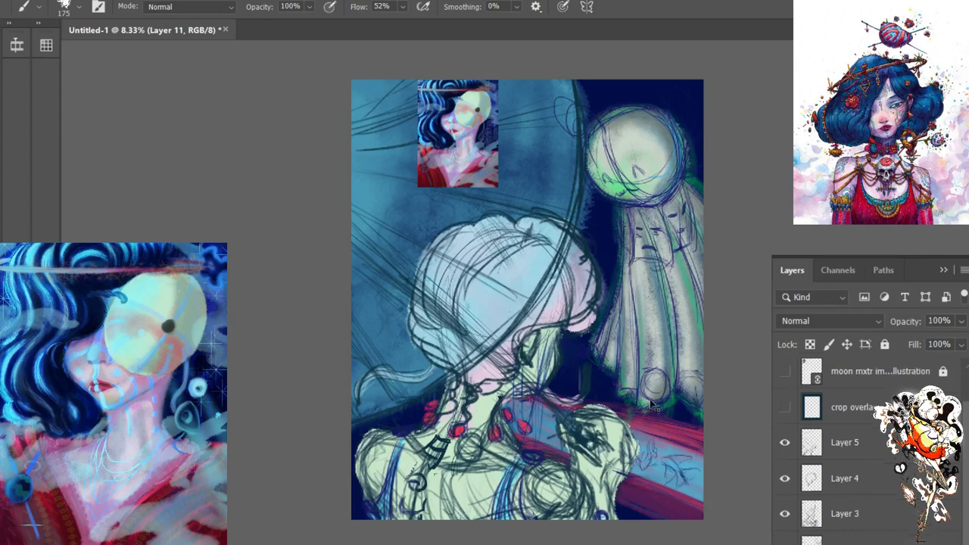
key("bracketleft")
key("bracketleft")
key("bracketleft")
key("bracketleft")
Make the crop overlay layer visible so a dark frame masks the painting's edges
left_click(784, 407)
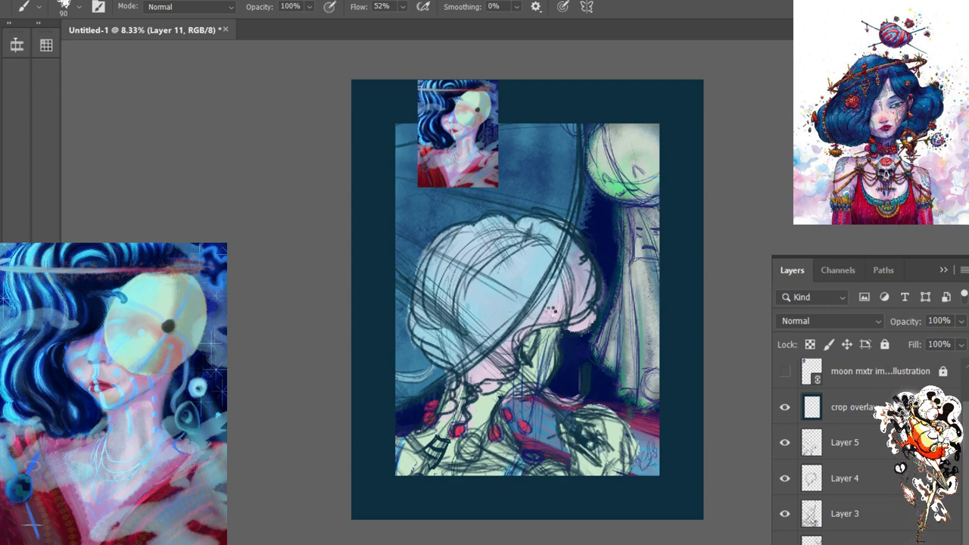
On Layer 0, sample a canvas colour and set up a size-600 brush at 46% opacity
left_click(696, 414, "ctrl")
key("i")
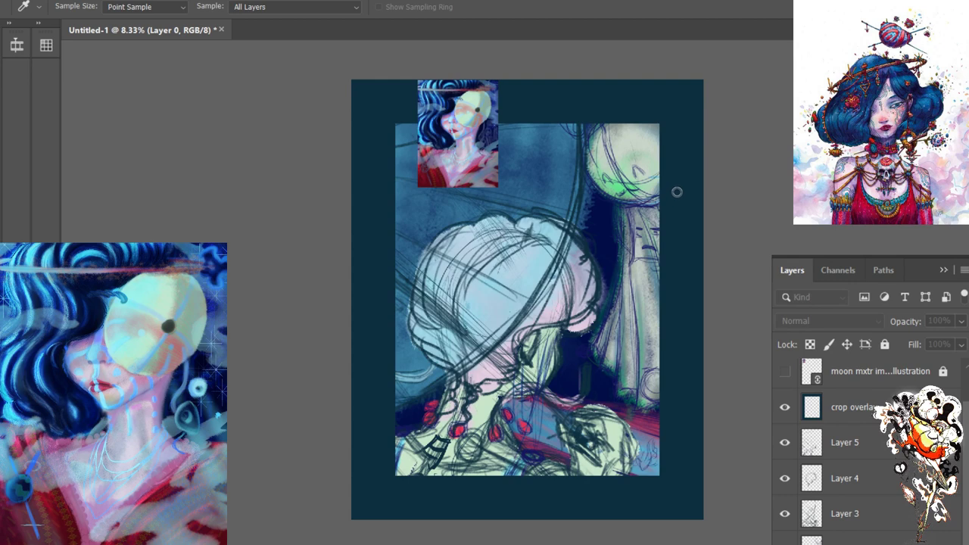
key("b")
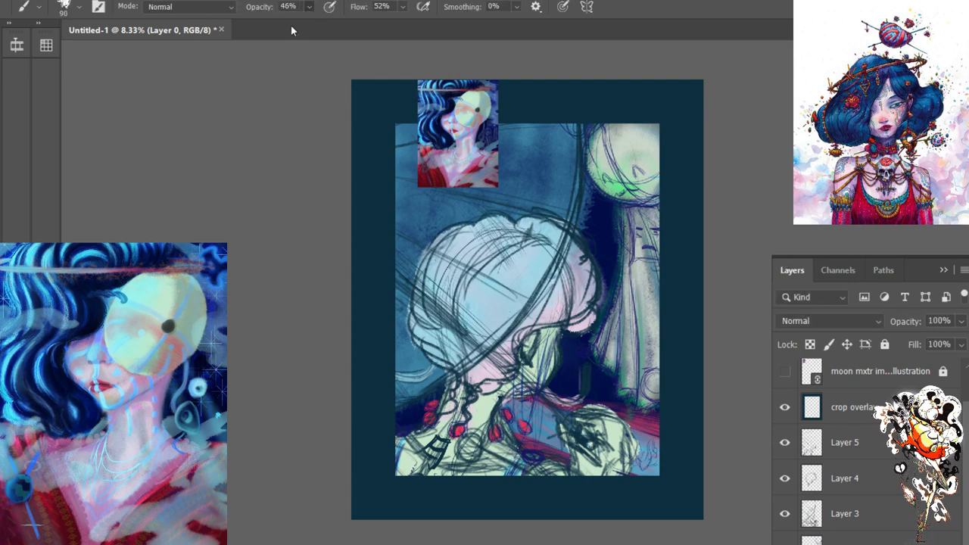
left_click_drag(309, 6, 301, 15)
key("bracketright")
key("bracketright")
key("bracketright")
key("bracketright")
key("bracketright")
key("bracketright")
key("bracketright")
key("bracketright")
key("bracketright")
key("bracketright")
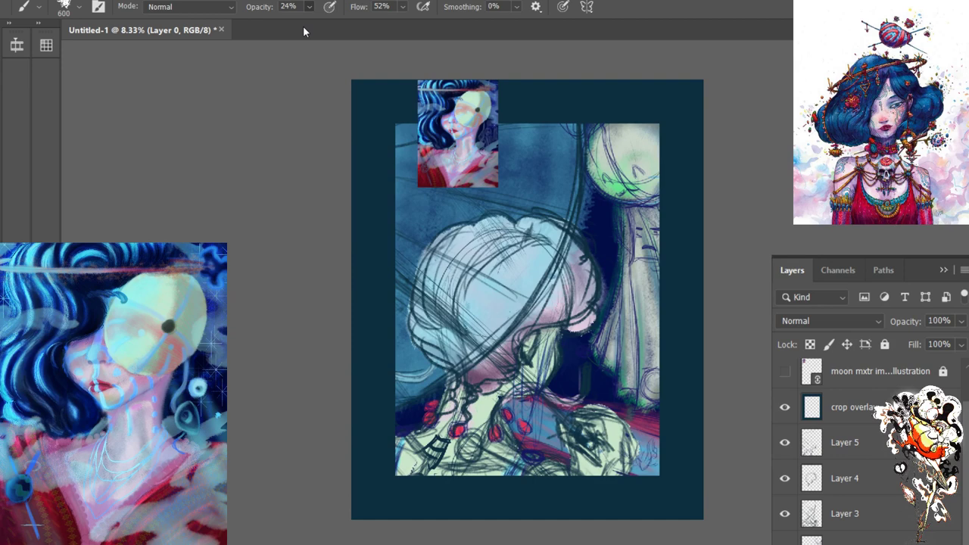
At 25% opacity, airbrush soft pink strokes over the hair, especially along its right edge
key("2")
key("5")
left_click_drag(458, 336, 470, 349)
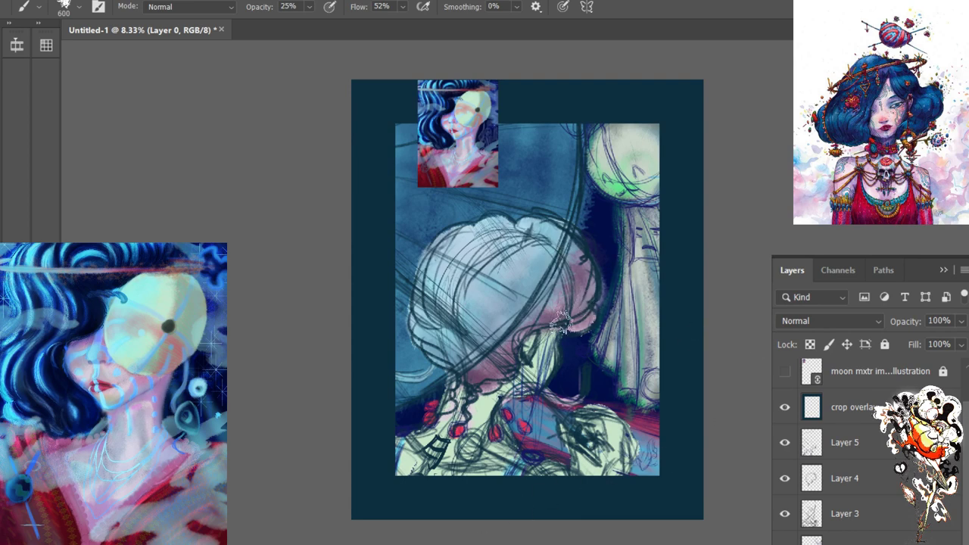
mouse_move(561, 324)
left_mouse_down()
mouse_move(599, 306)
mouse_move(572, 302)
mouse_move(588, 290)
mouse_move(557, 299)
left_mouse_up()
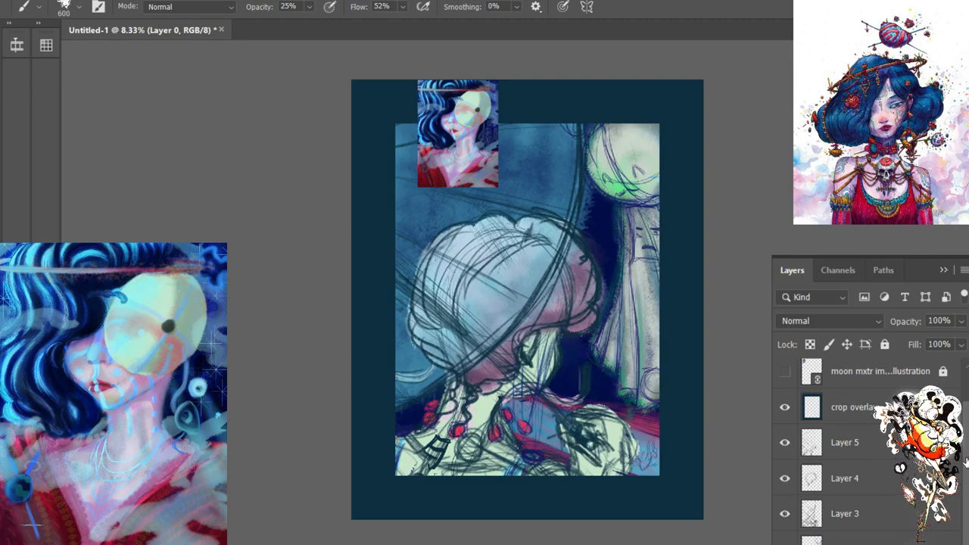
Select Layer 4 and compare the hair shading by undoing, redoing and toggling Layers 4 and 3
left_click(845, 478)
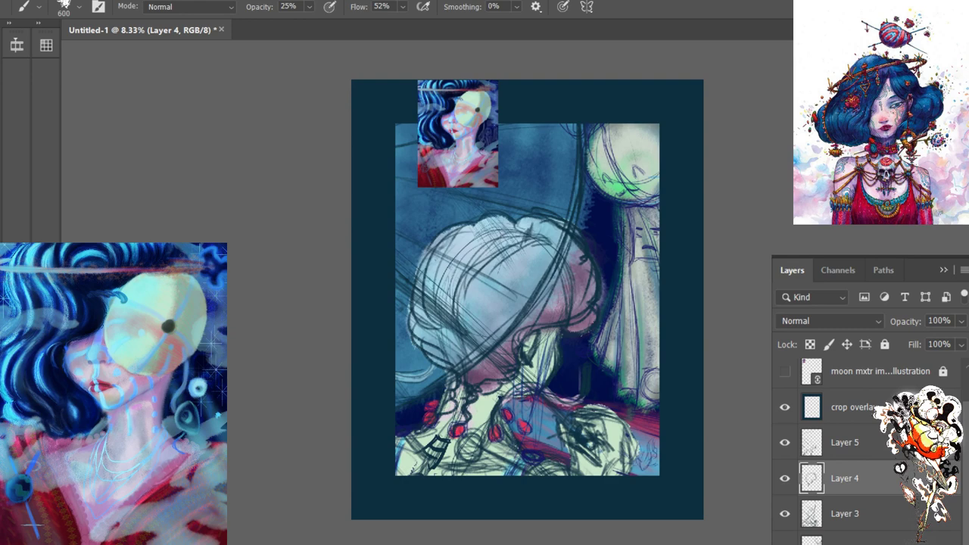
key("ctrl+z")
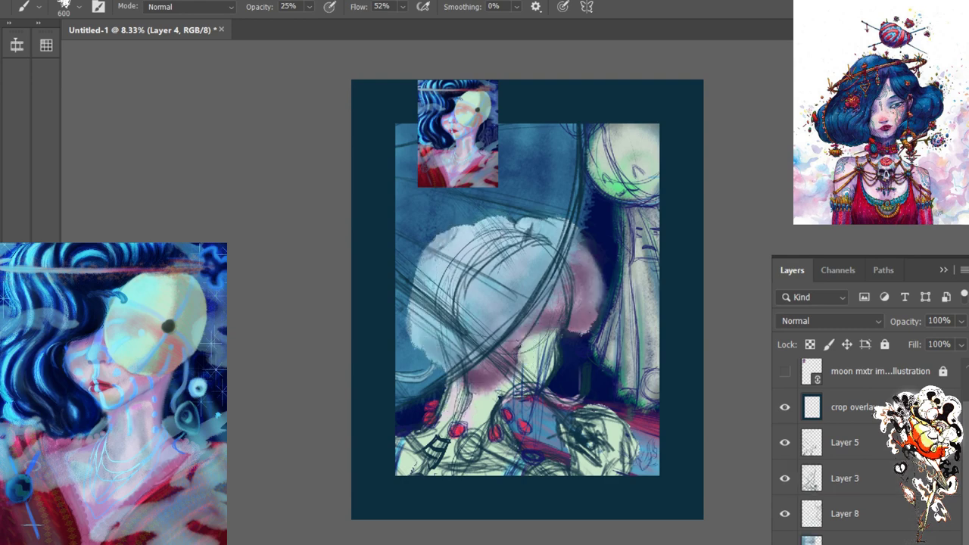
key("ctrl+z")
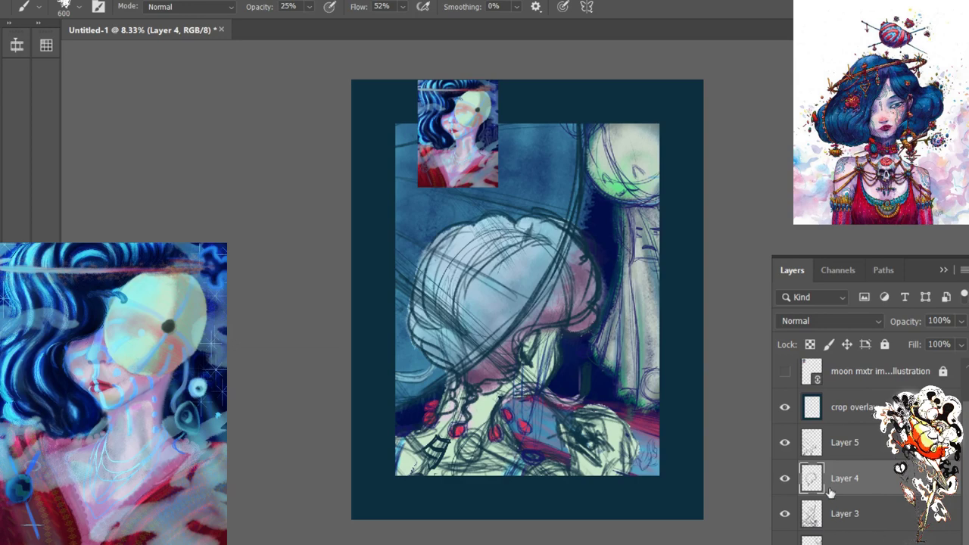
left_click(785, 480)
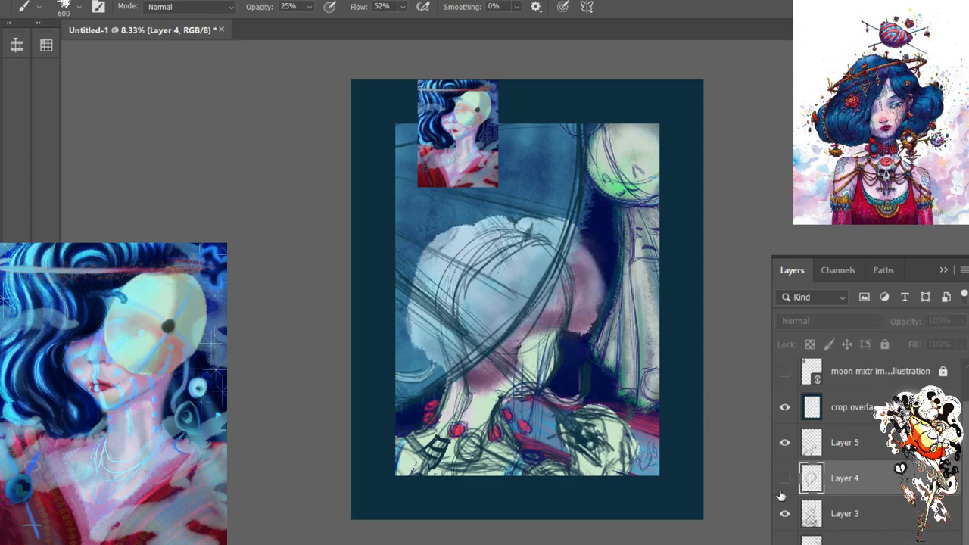
left_click(783, 518)
left_click(782, 521)
left_click(785, 478)
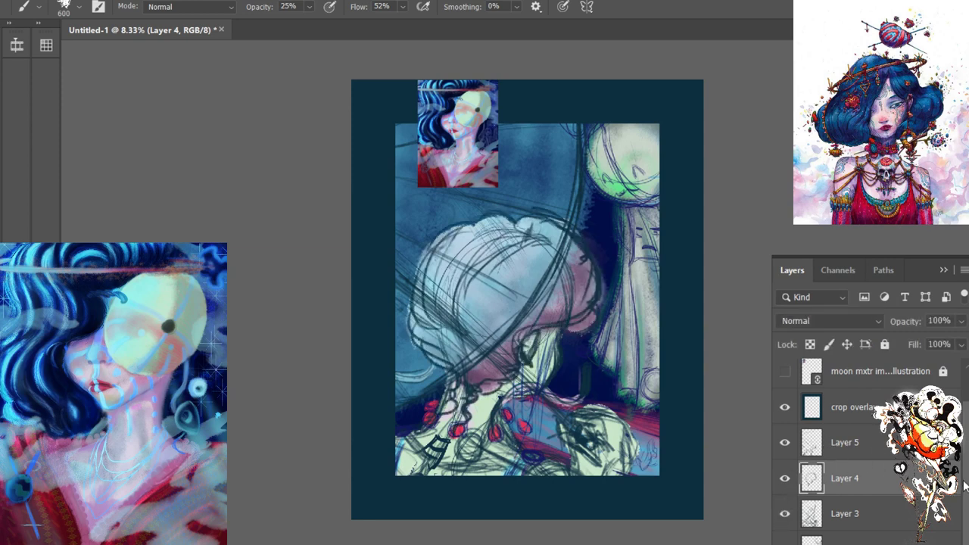
Hide the moon style mona wip 3 reference and the crop overlay layers
scroll(965, 477, "up", 1)
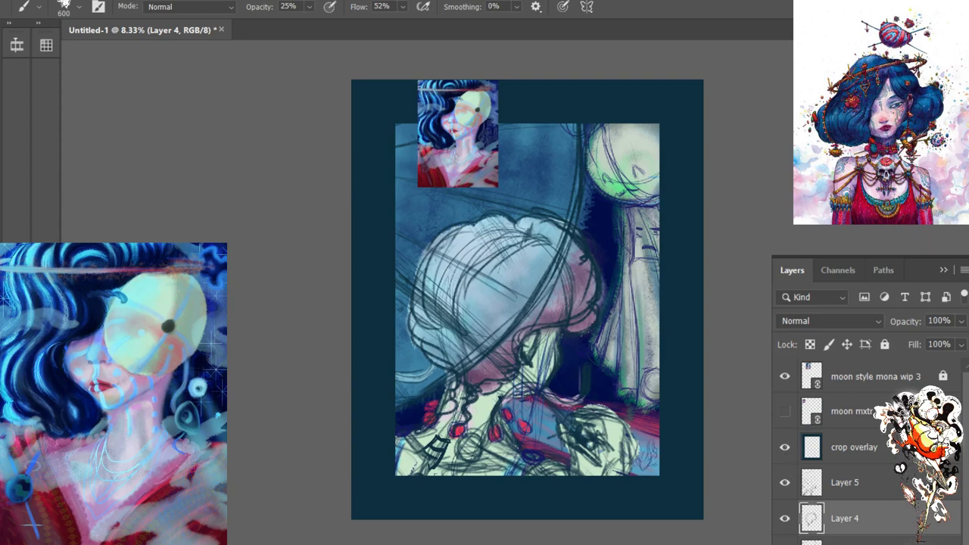
left_click(785, 376)
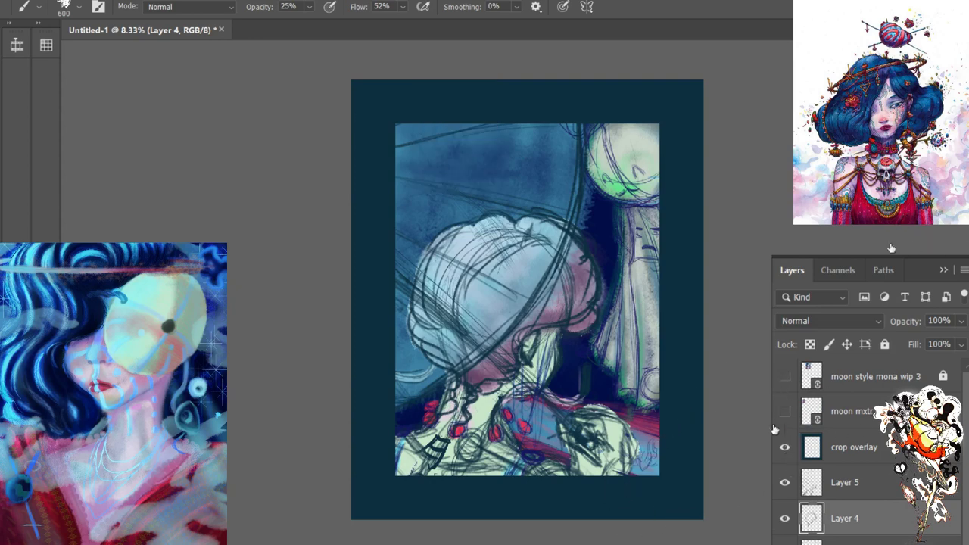
left_click(783, 452)
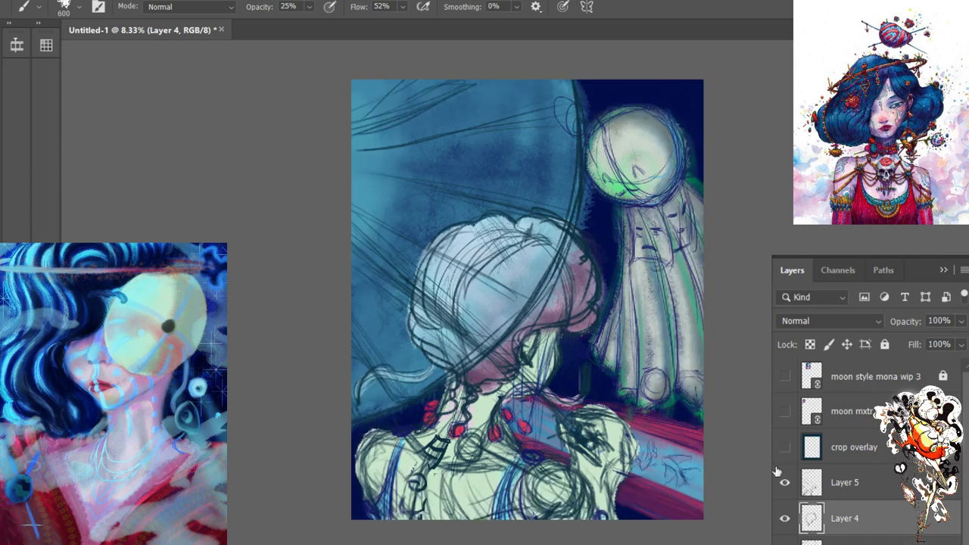